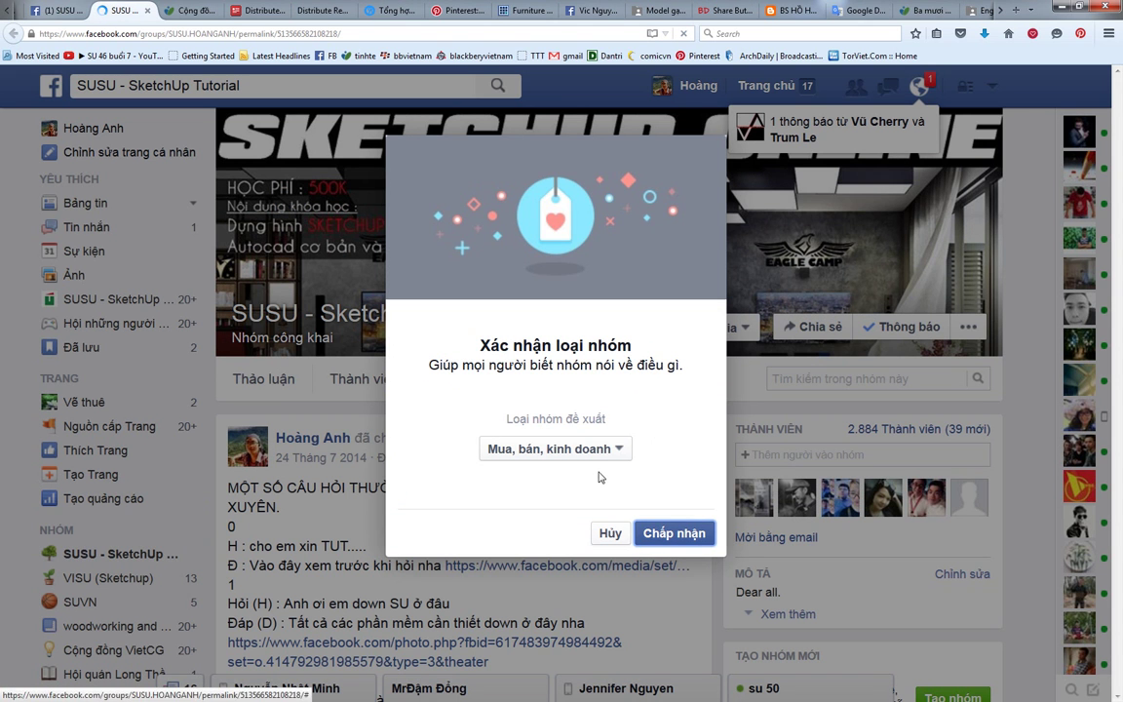
# Confirm the group type as 'Trường hoặc lớp học' rather than 'Nhóm học tập'.
pyautogui.click(613, 450)
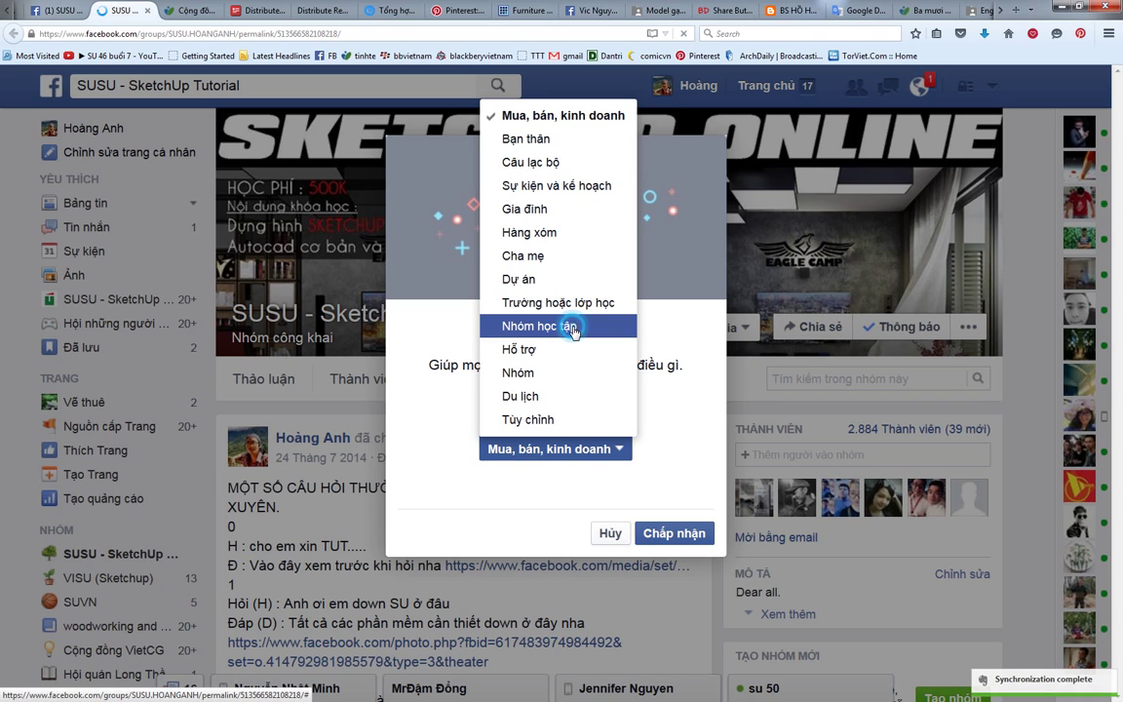
pyautogui.click(573, 330)
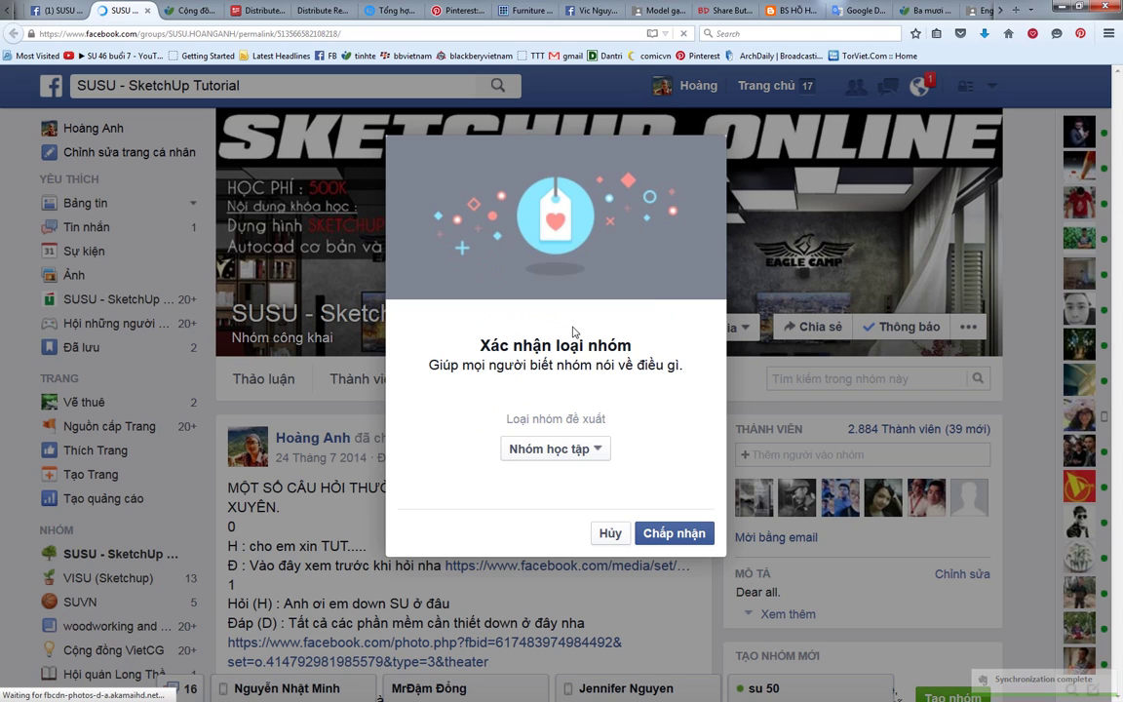
pyautogui.click(565, 449)
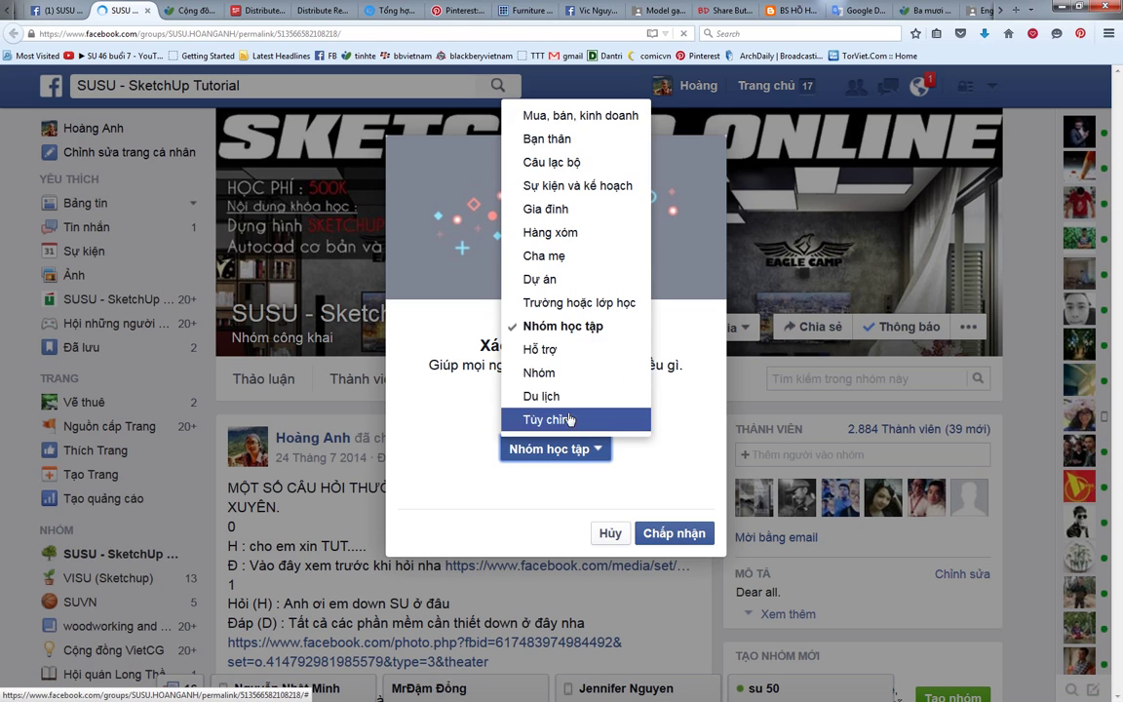
pyautogui.click(576, 305)
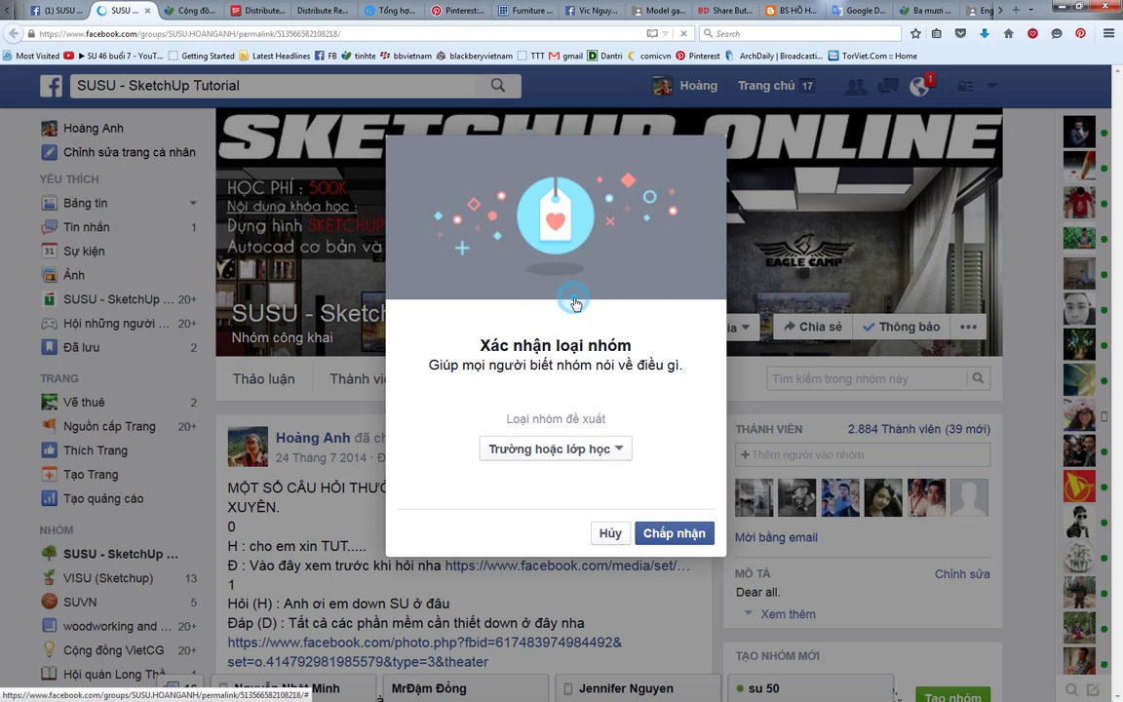
pyautogui.click(663, 533)
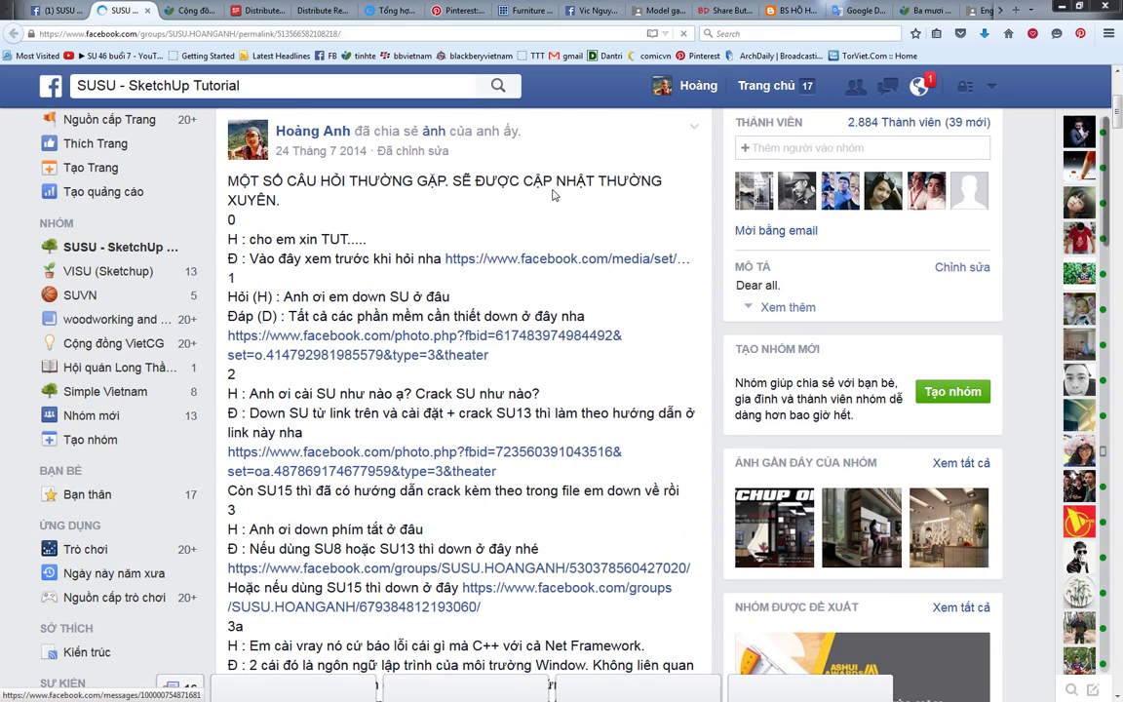
# Scroll to the pinned FAQ post and open its SketchUp image with the full resources text.
pyautogui.scroll(-4, 446, 331)
pyautogui.scroll(-3, 446, 331)
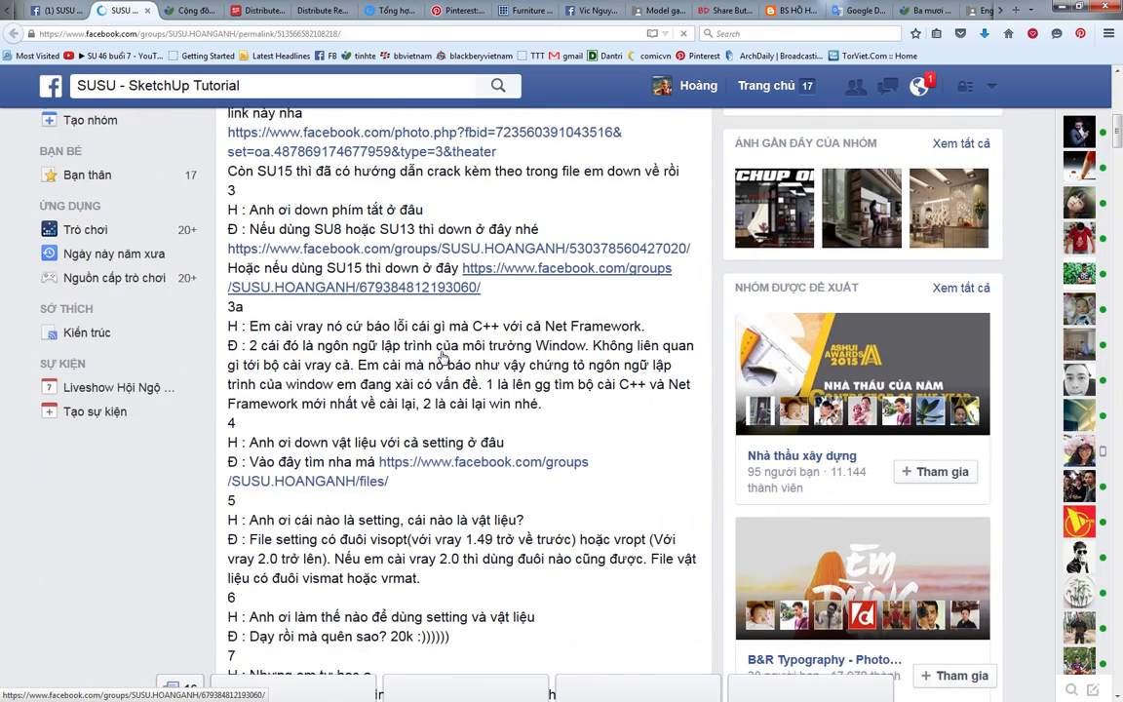
pyautogui.scroll(-1, 419, 338)
pyautogui.scroll(-5, 392, 345)
pyautogui.scroll(-6, 392, 345)
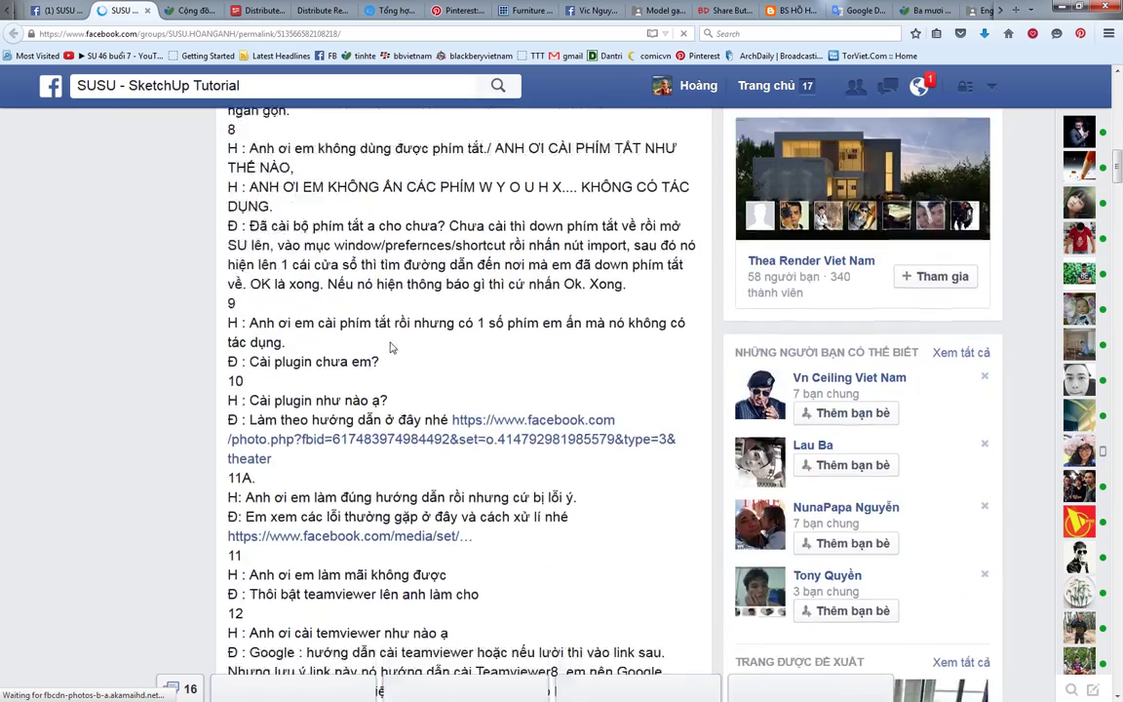
pyautogui.scroll(-6, 392, 345)
pyautogui.scroll(-6, 392, 345)
pyautogui.scroll(-6, 390, 345)
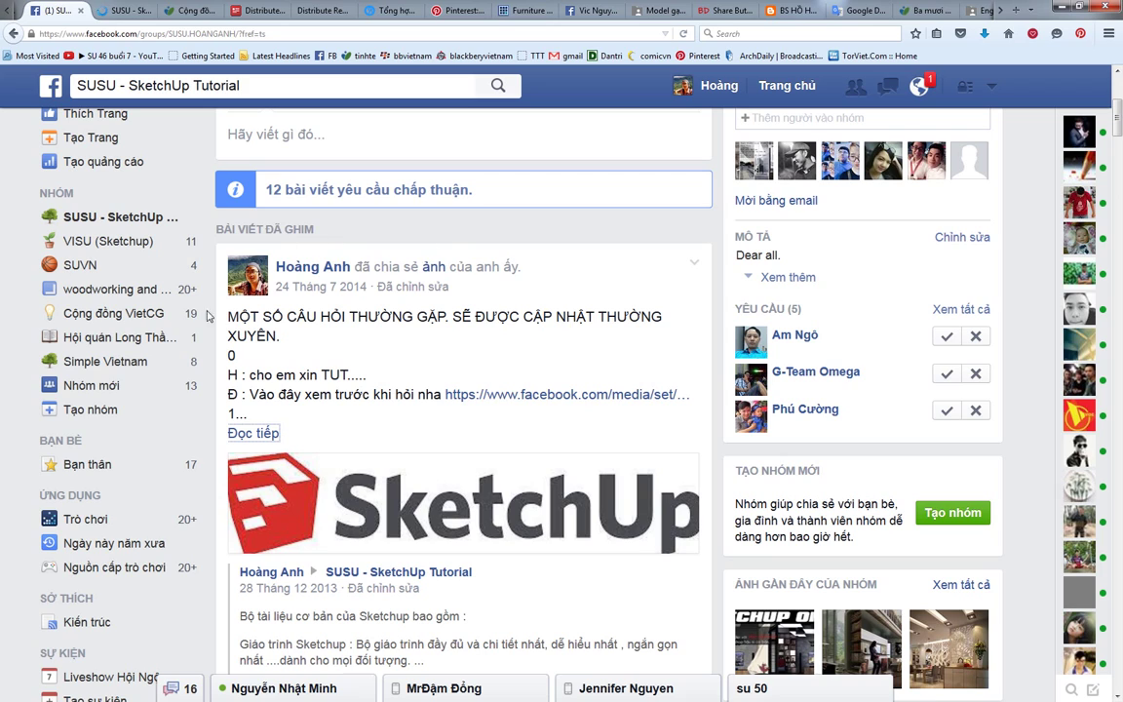
pyautogui.click(380, 441)
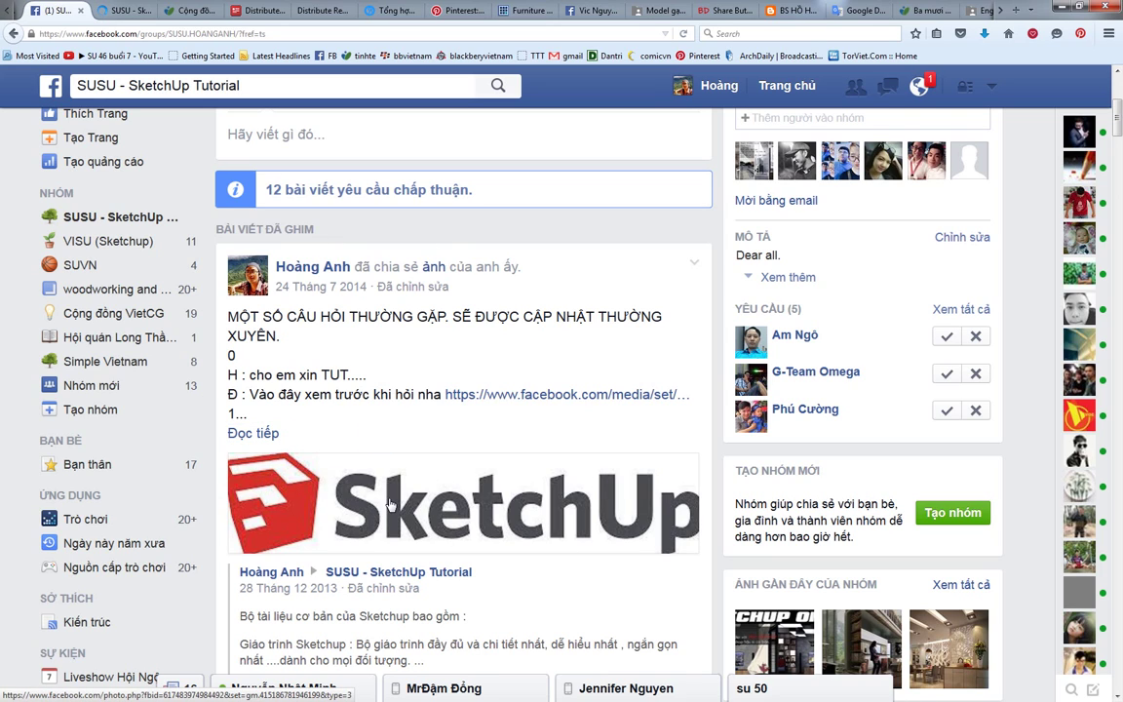
pyautogui.click(351, 459)
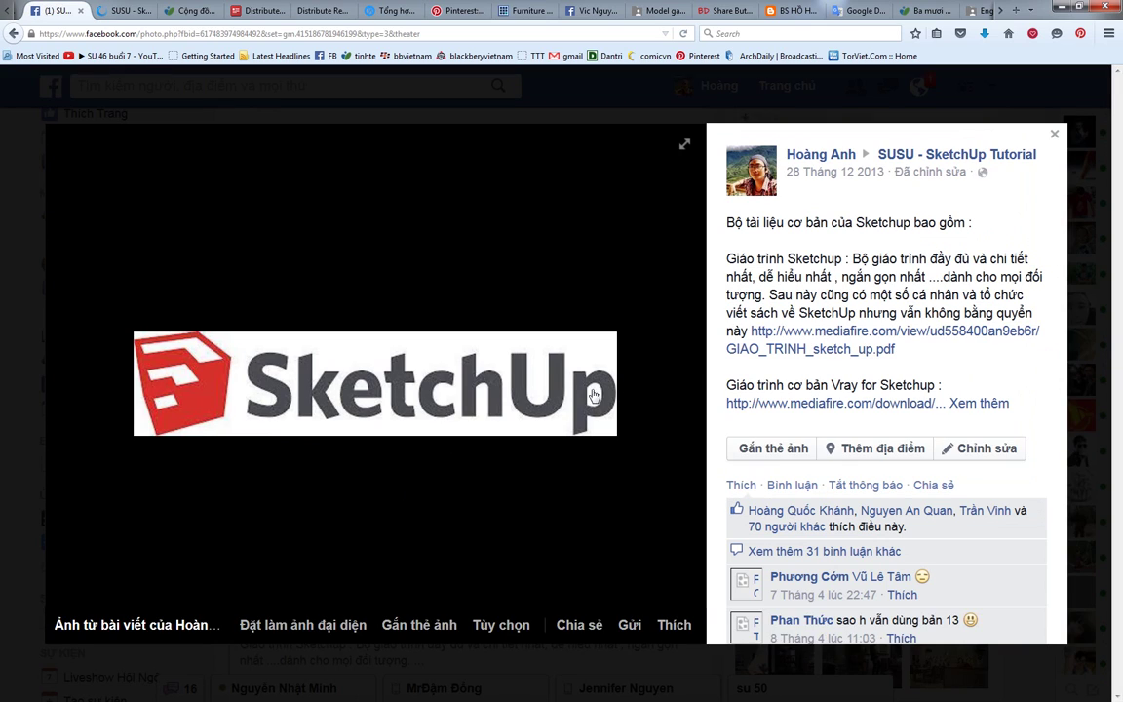
pyautogui.click(979, 404)
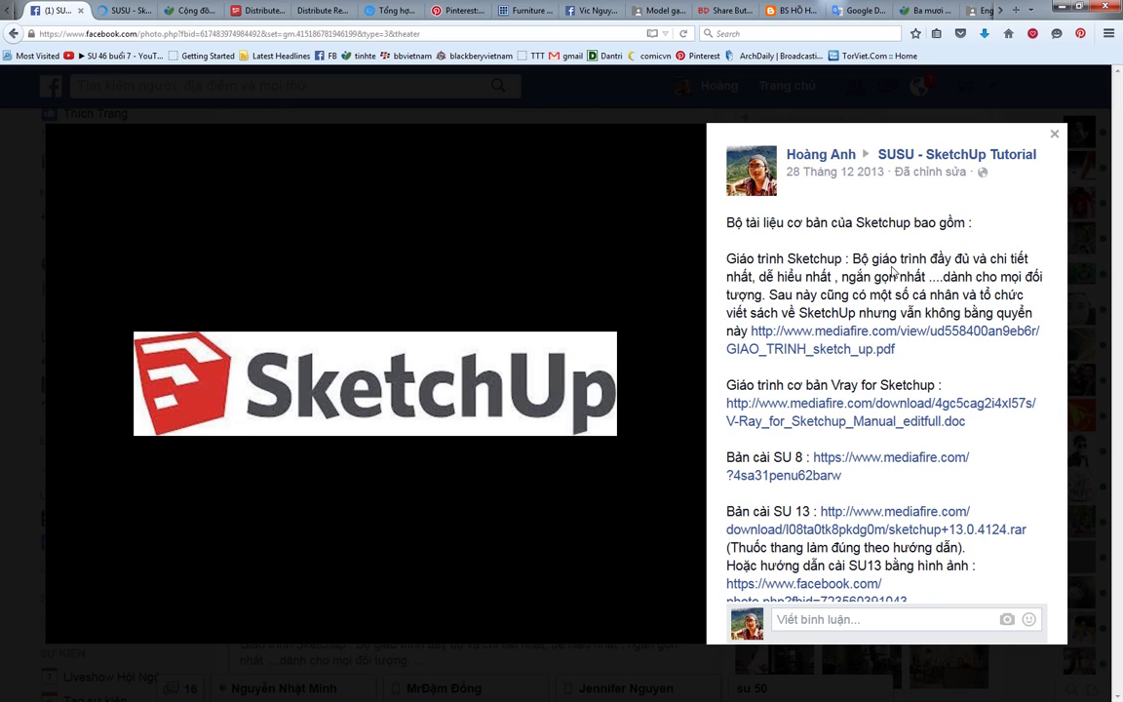
# Highlight the Giáo trình Sketchup line and scroll through all the download links.
pyautogui.moveTo(733, 258); pyautogui.dragTo(814, 259)
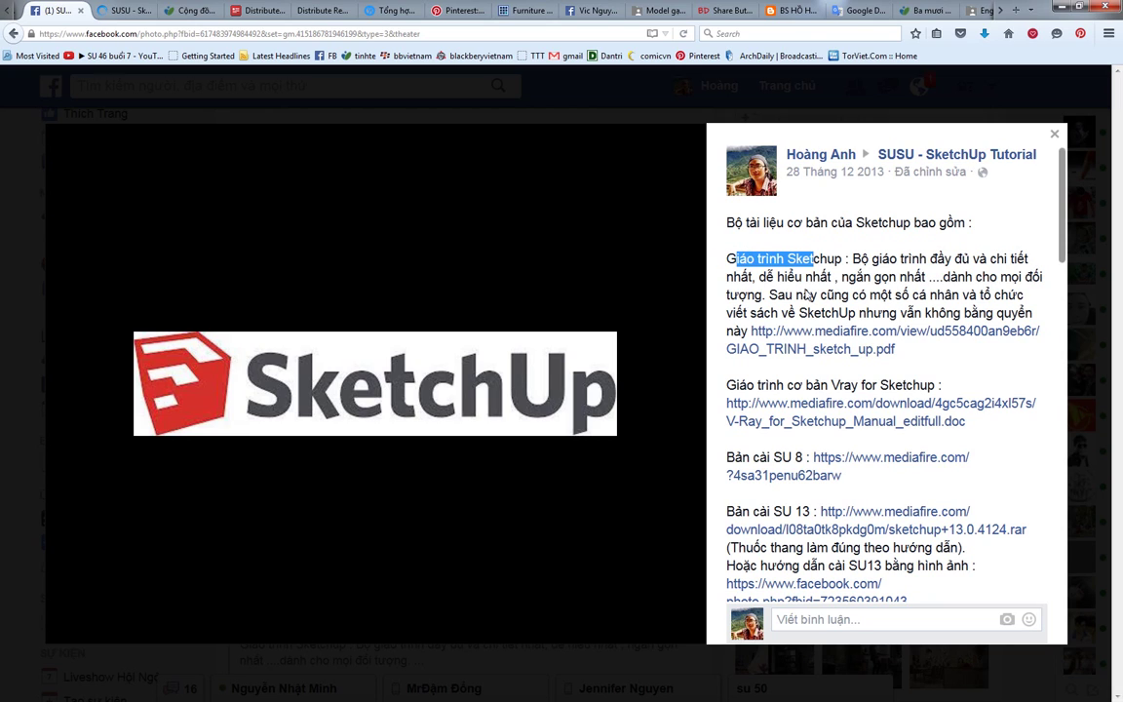
pyautogui.moveTo(765, 385); pyautogui.dragTo(827, 386)
pyautogui.scroll(-1, 821, 392)
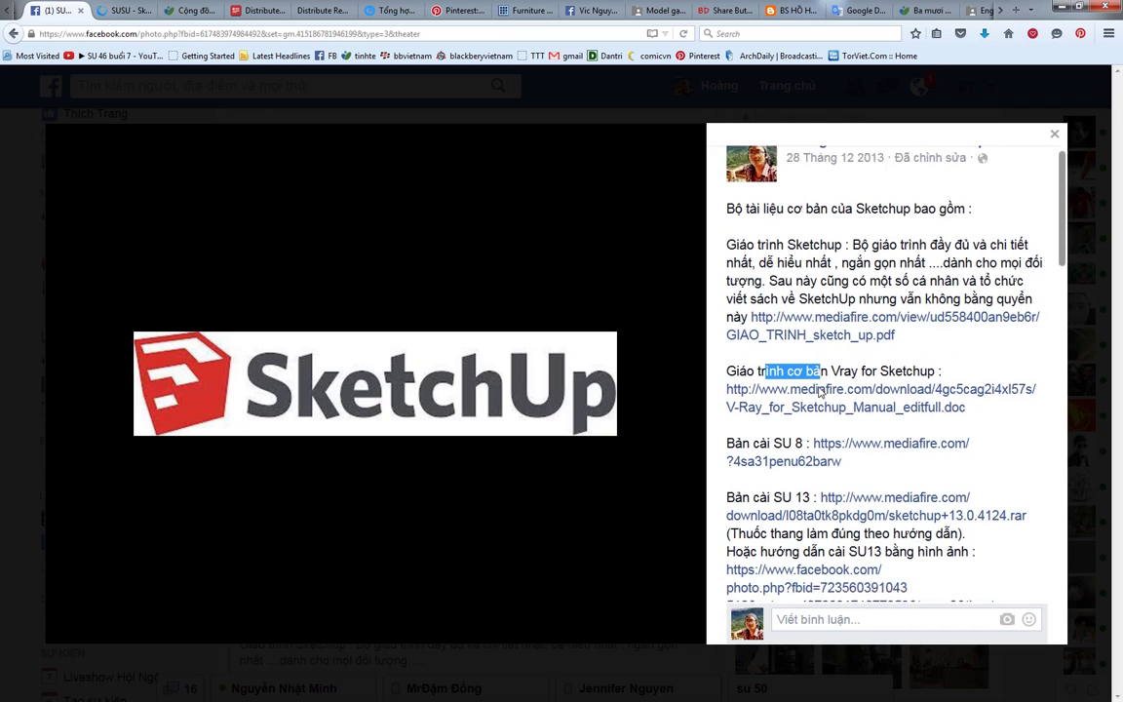
pyautogui.scroll(-1, 821, 392)
pyautogui.scroll(-1, 816, 370)
pyautogui.scroll(-1, 809, 351)
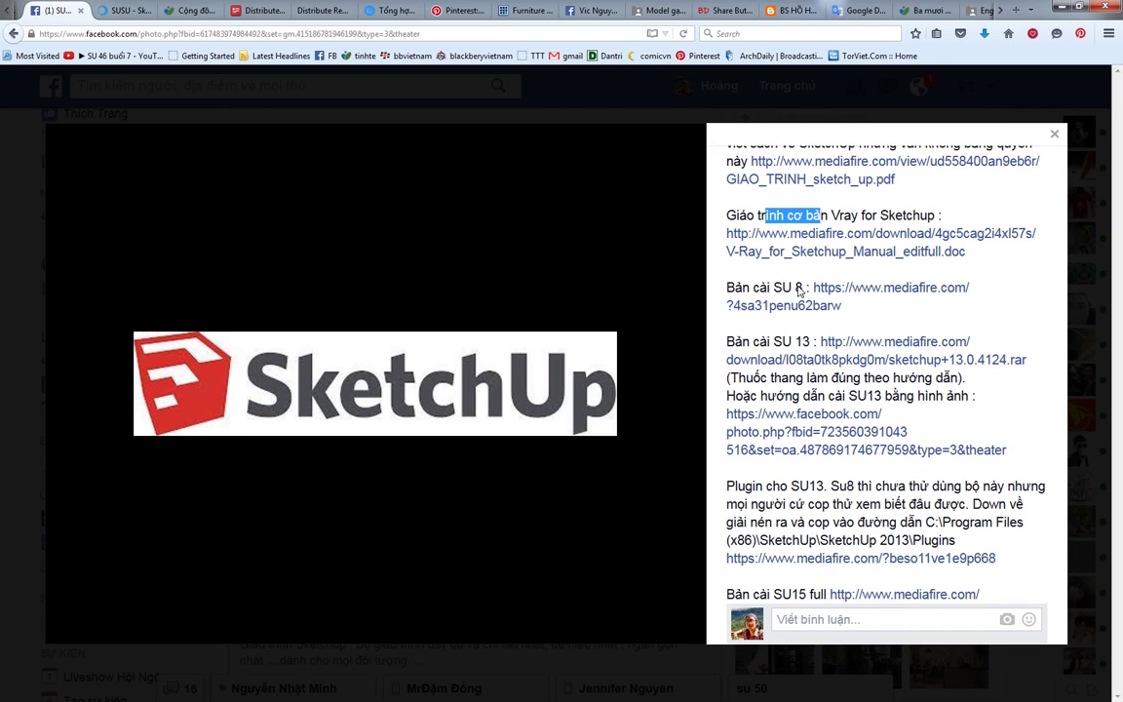
pyautogui.scroll(-2, 799, 322)
pyautogui.scroll(-2, 805, 380)
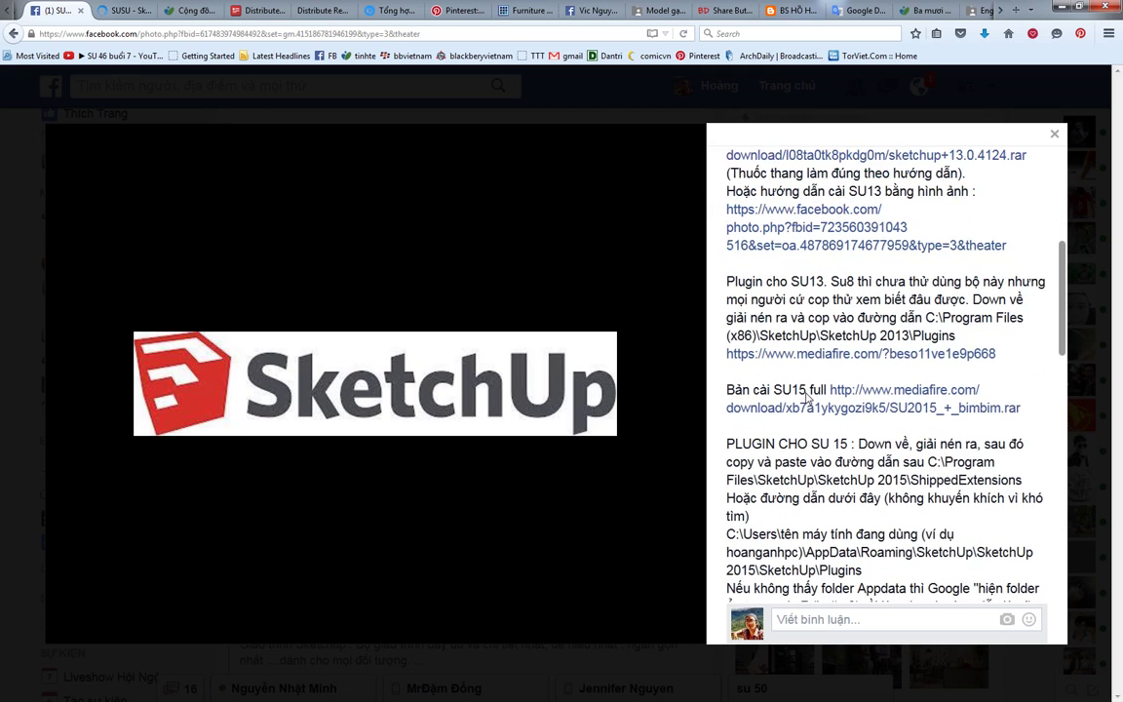
pyautogui.scroll(-1, 805, 397)
pyautogui.scroll(-1, 808, 359)
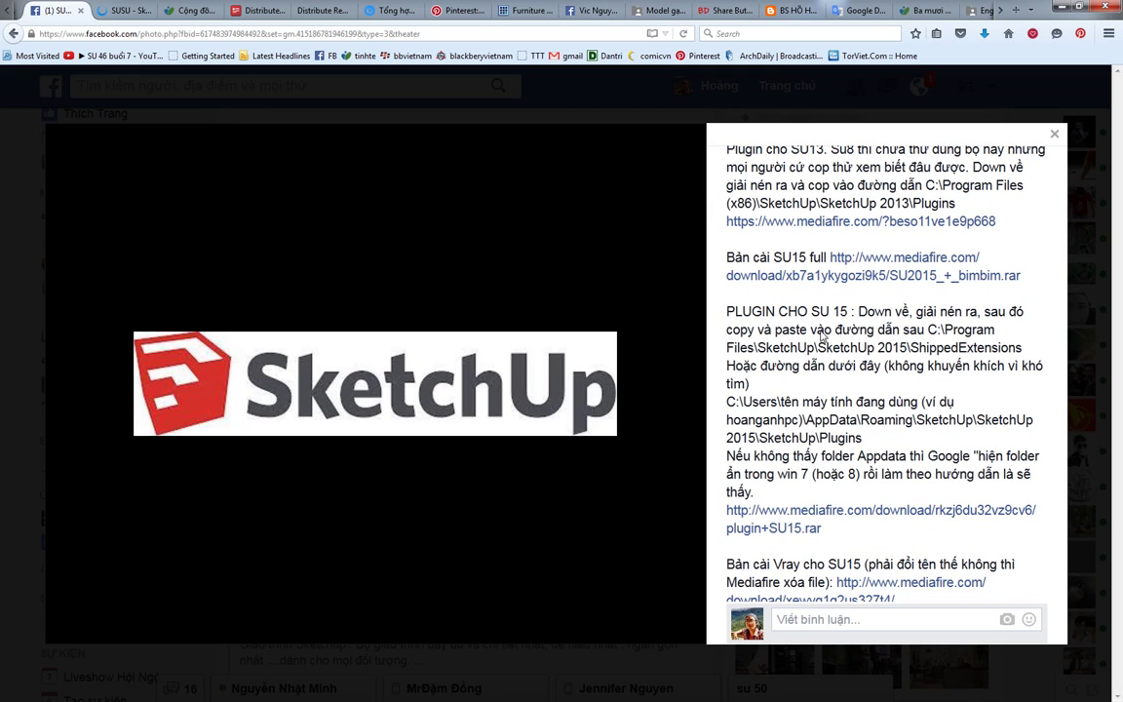
pyautogui.scroll(-1, 820, 336)
pyautogui.scroll(-2, 820, 337)
pyautogui.scroll(-1, 820, 336)
pyautogui.scroll(-2, 820, 336)
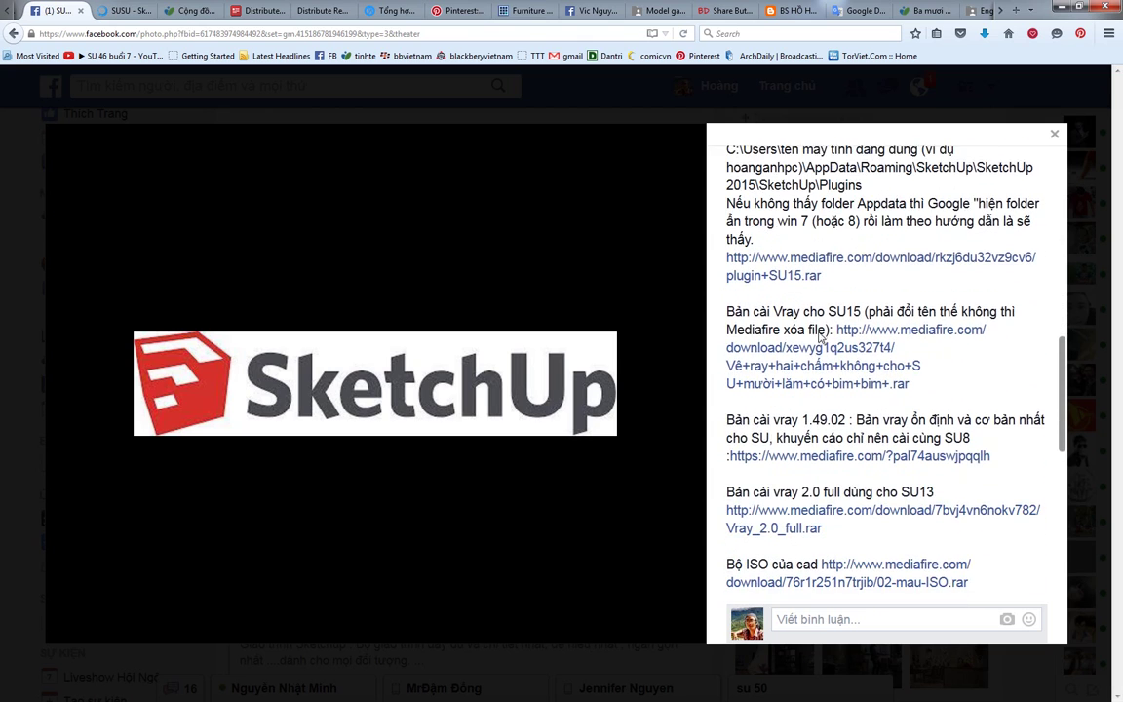
pyautogui.scroll(-2, 820, 336)
pyautogui.scroll(-2, 821, 365)
pyautogui.scroll(-2, 822, 395)
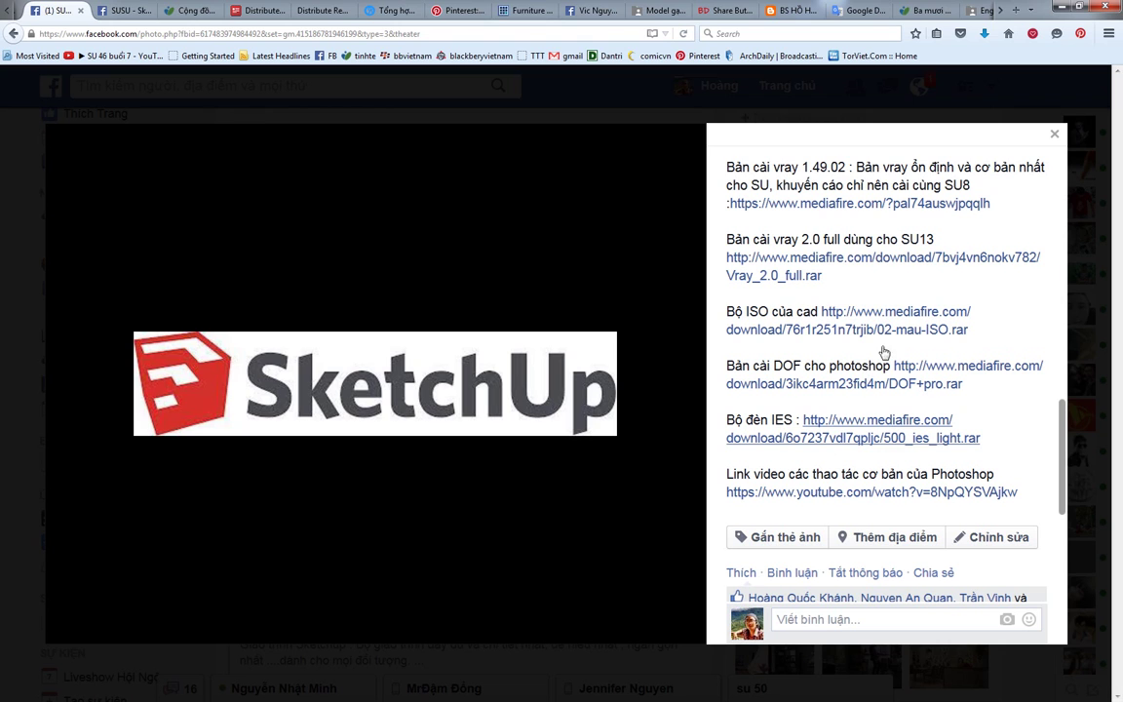
pyautogui.scroll(-1, 845, 298)
# Close the photo viewer and show the group's photo albums.
pyautogui.click(1089, 309)
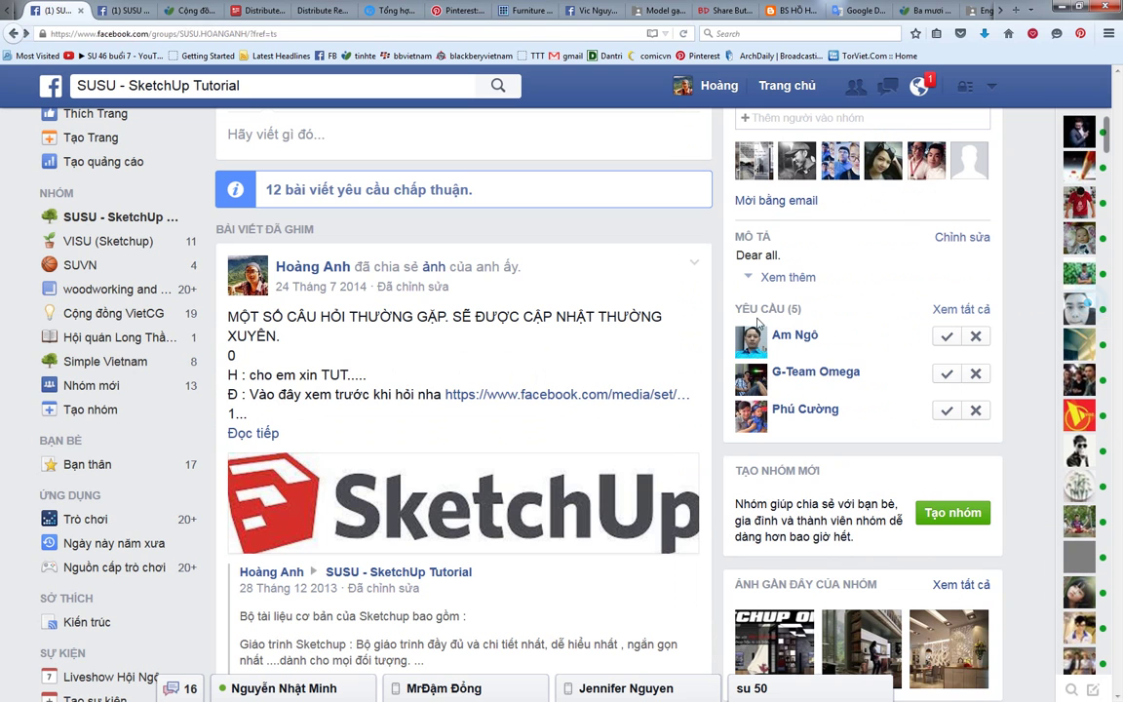
pyautogui.scroll(3, 604, 293)
pyautogui.moveTo(717, 252)
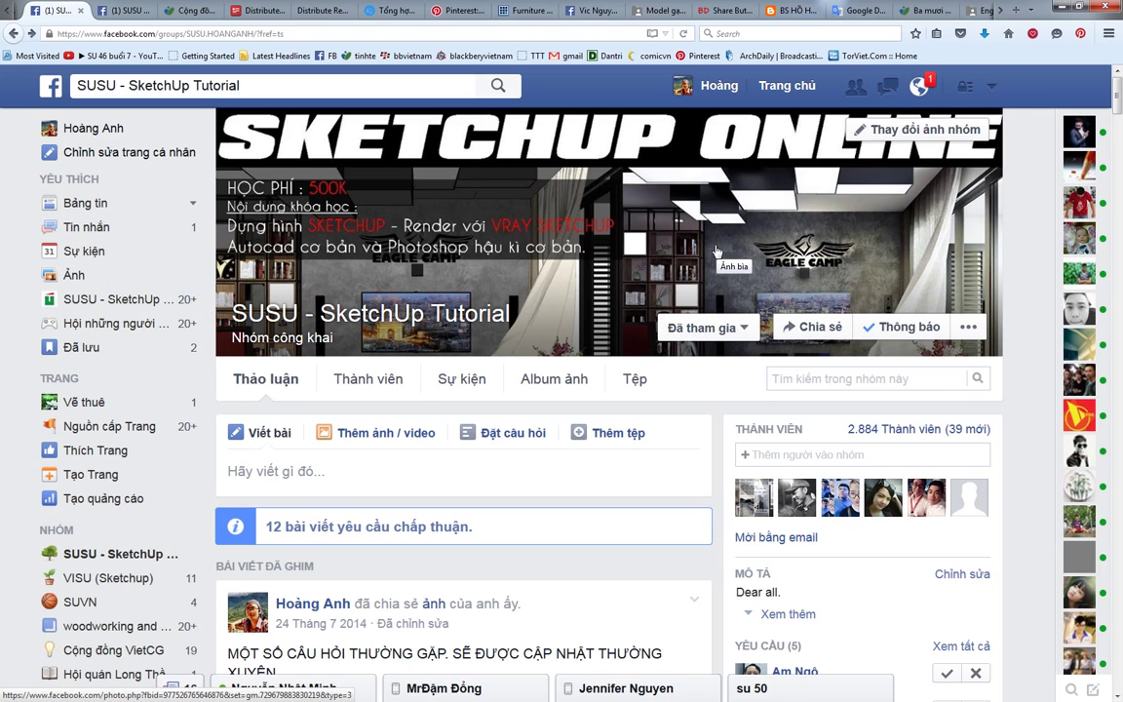
pyautogui.click(560, 381)
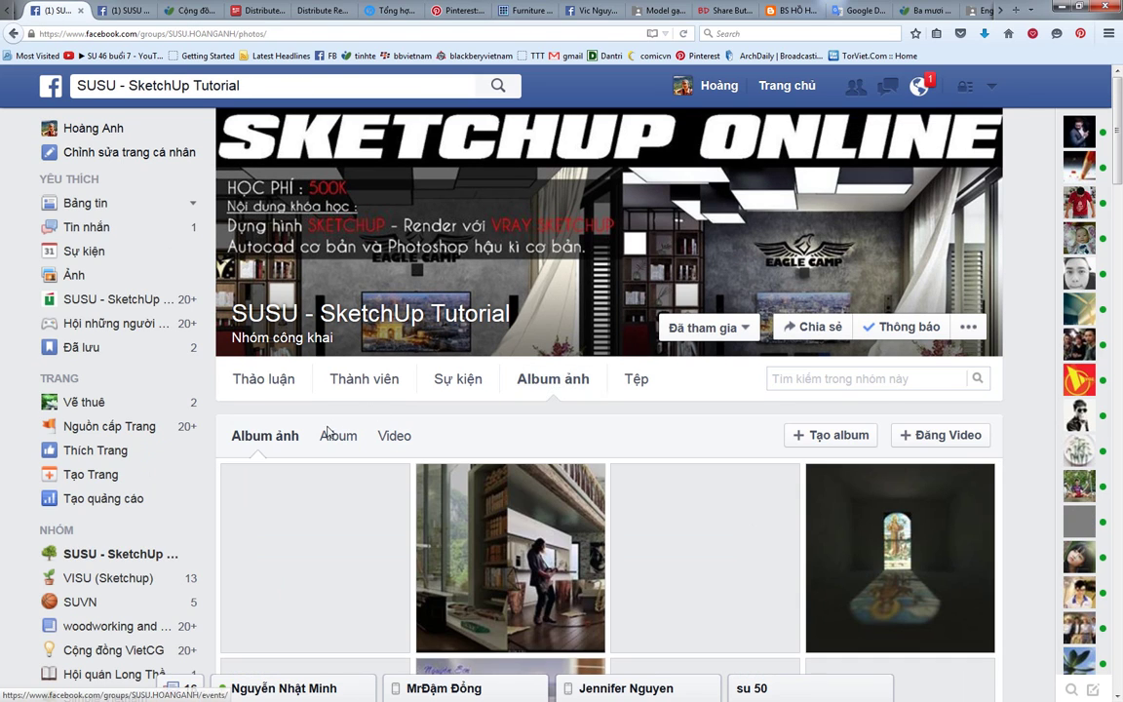
pyautogui.click(333, 439)
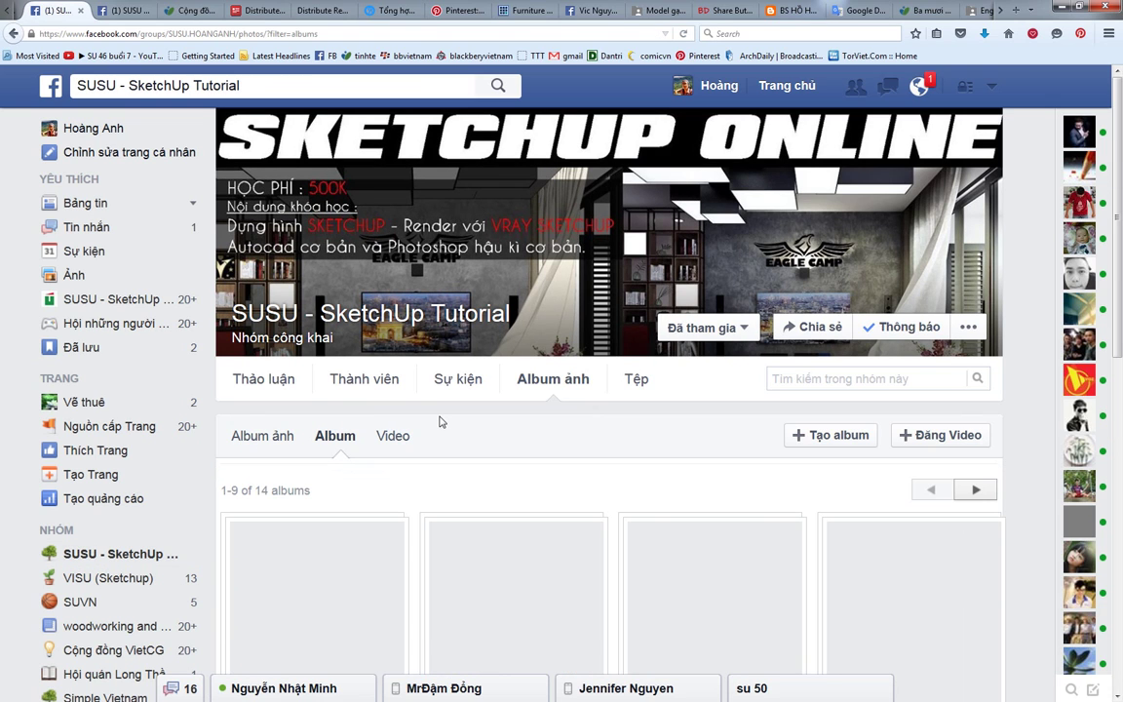
# Page through to albums 10–14 and open MINI TUTORIAL in a new tab.
pyautogui.scroll(-4, 438, 422)
pyautogui.scroll(-3, 682, 409)
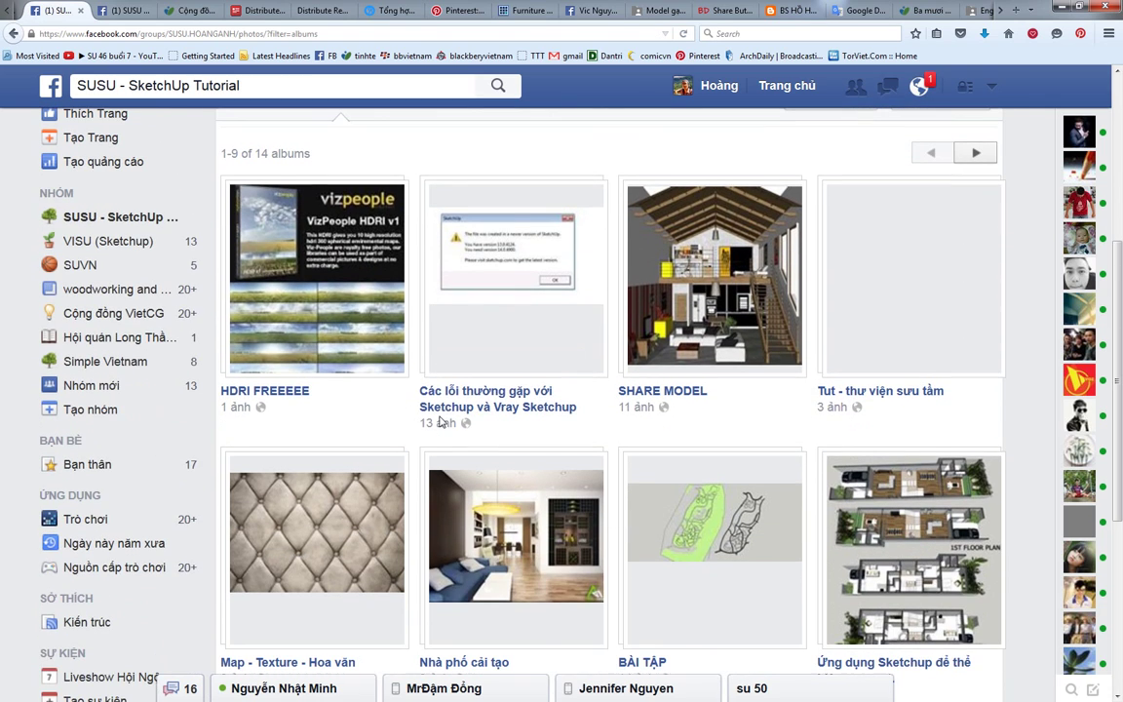
pyautogui.scroll(-2, 907, 478)
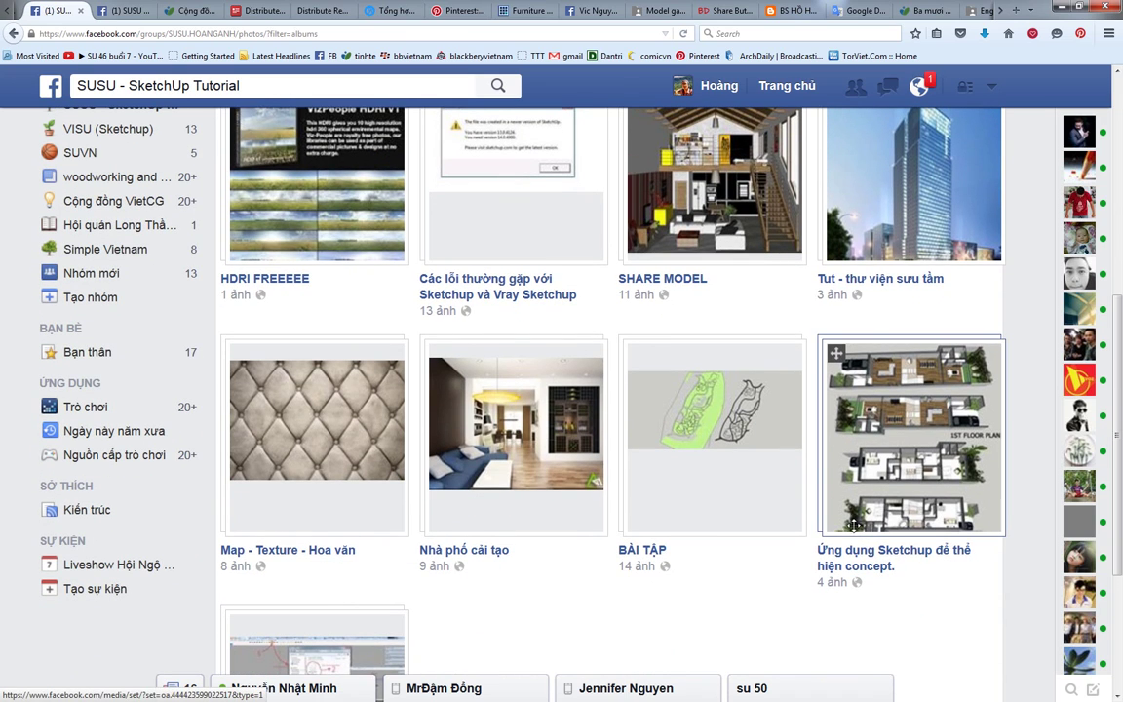
pyautogui.scroll(1, 851, 523)
pyautogui.scroll(1, 682, 488)
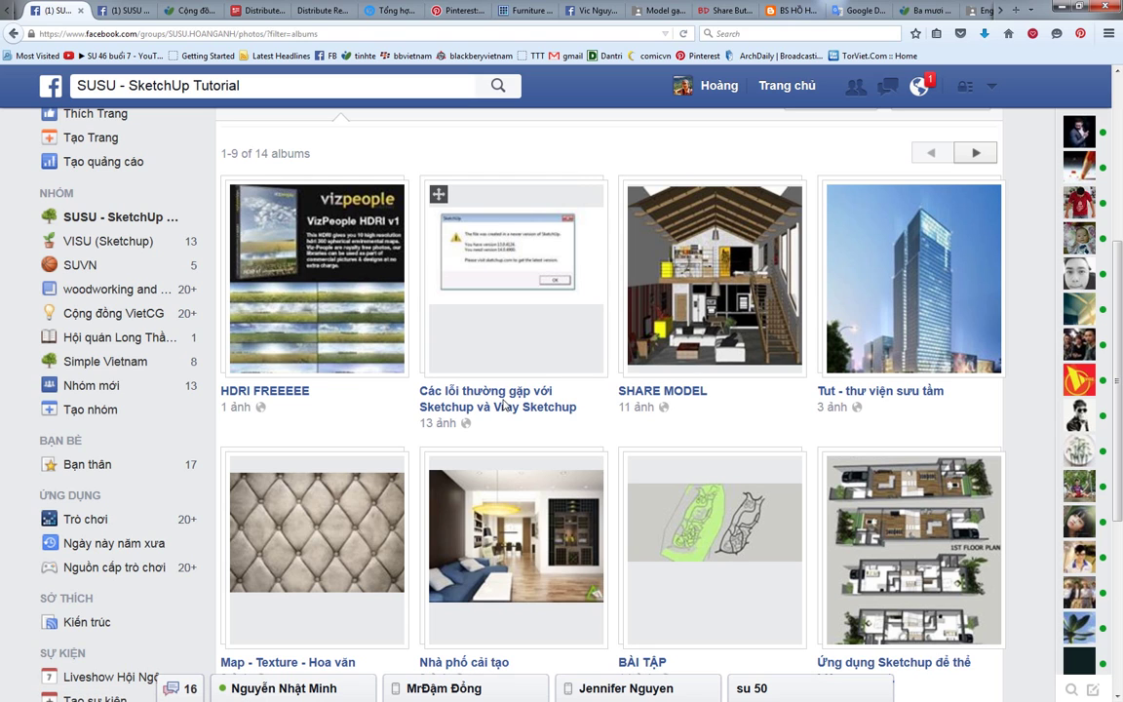
pyautogui.scroll(-1, 504, 405)
pyautogui.scroll(-1, 504, 405)
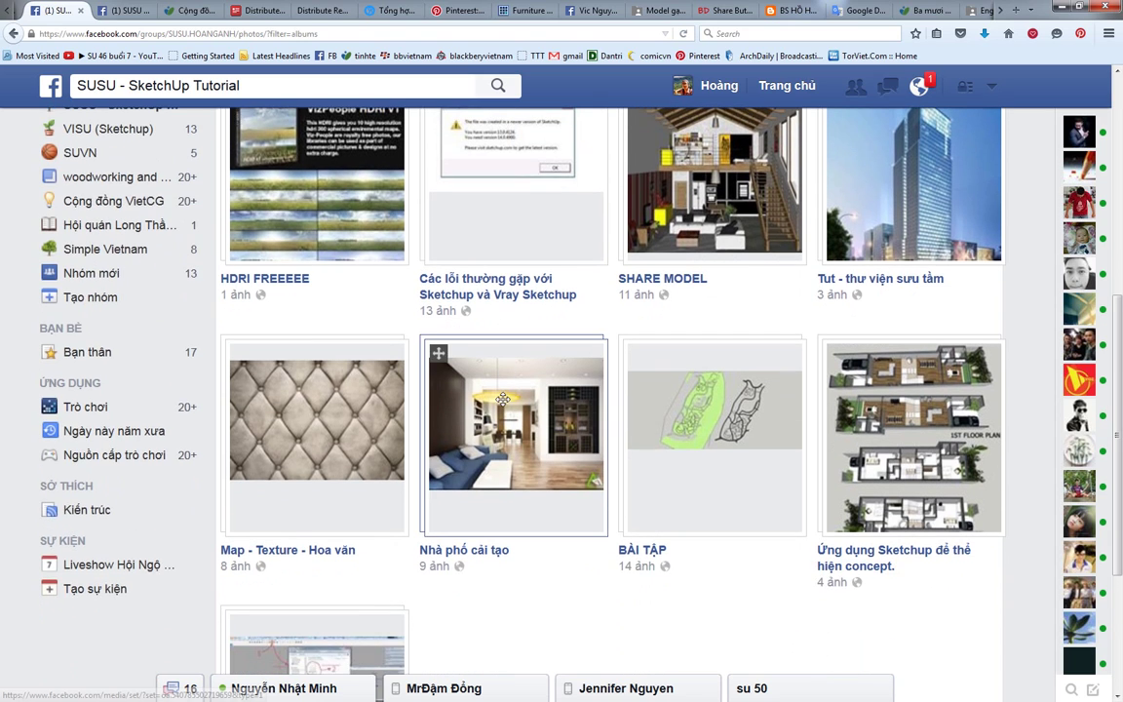
pyautogui.scroll(-2, 504, 404)
pyautogui.scroll(-2, 504, 405)
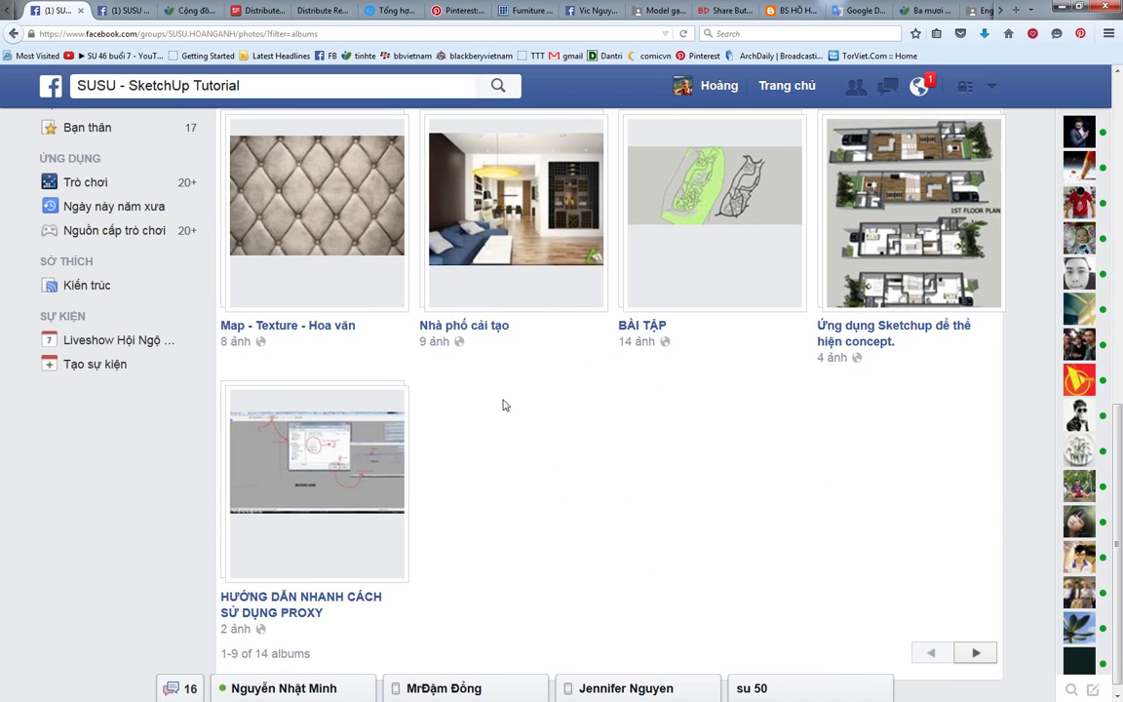
pyautogui.scroll(-1, 512, 412)
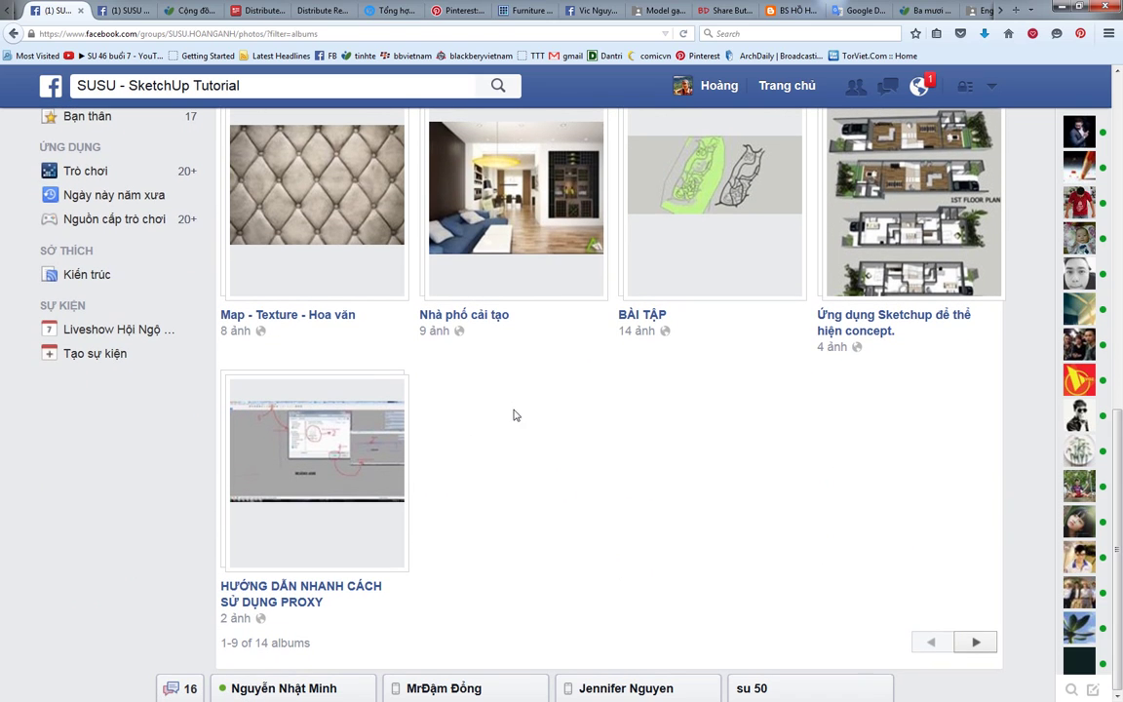
pyautogui.click(975, 643)
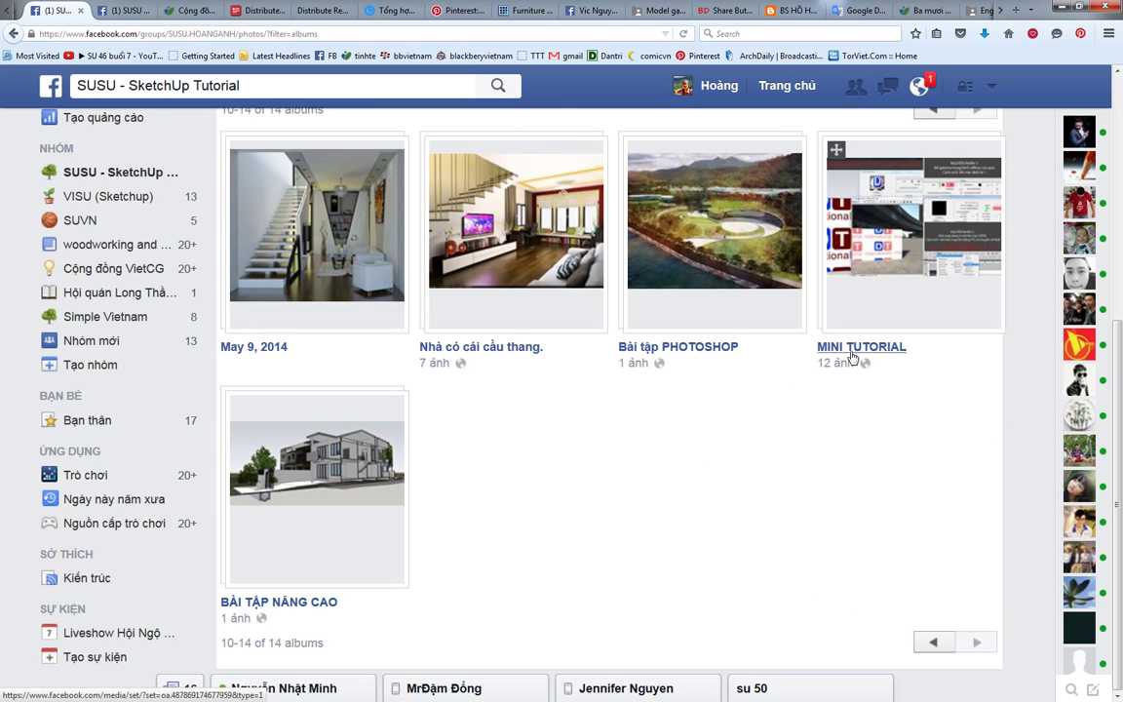
pyautogui.middleClick(851, 353)
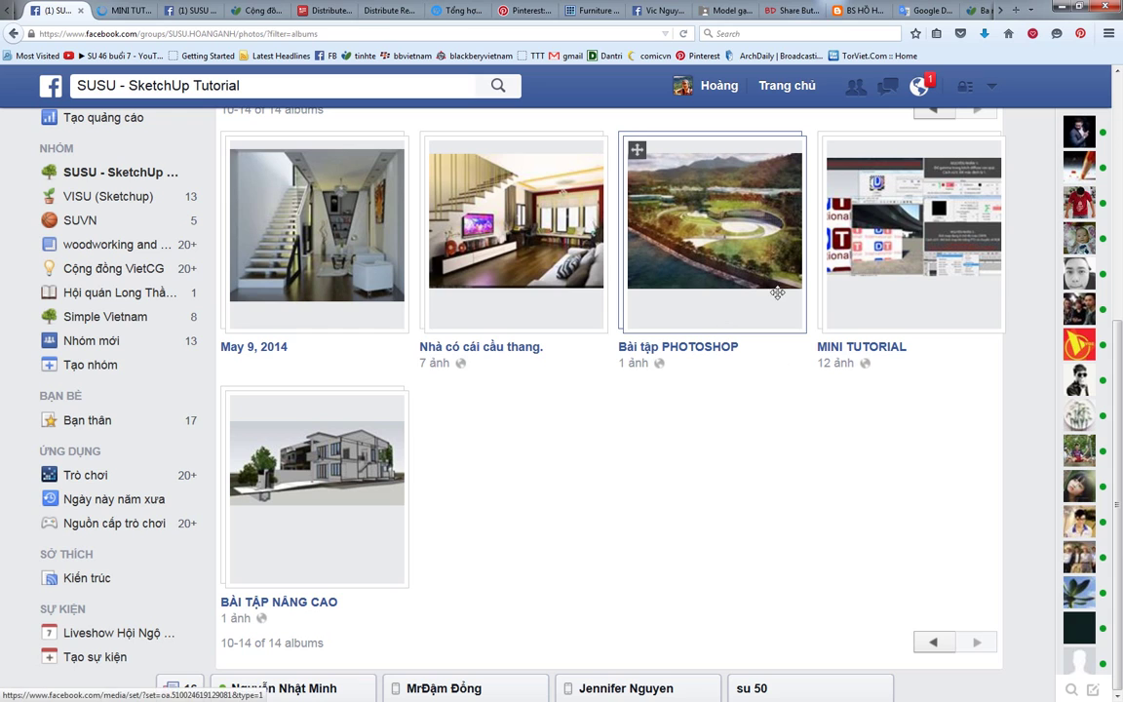
# In the MINI TUTORIAL tab, view the concrete stair render and two earlier photos, then close the viewer.
pyautogui.click(125, 10)
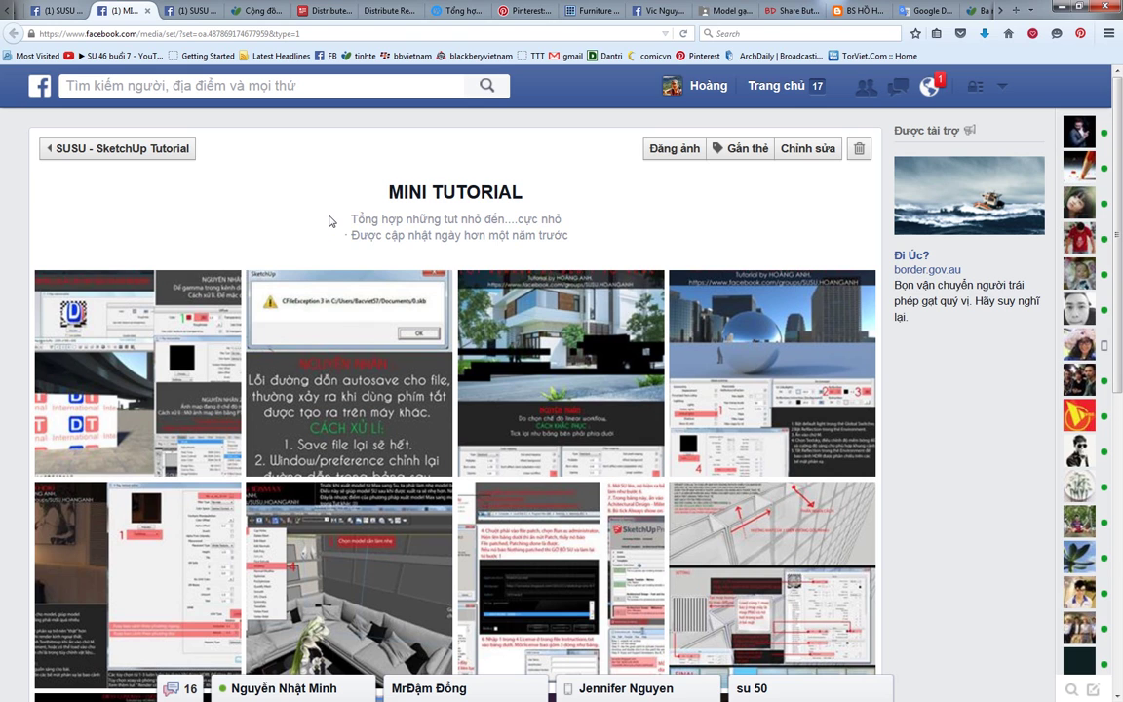
pyautogui.scroll(-2, 439, 293)
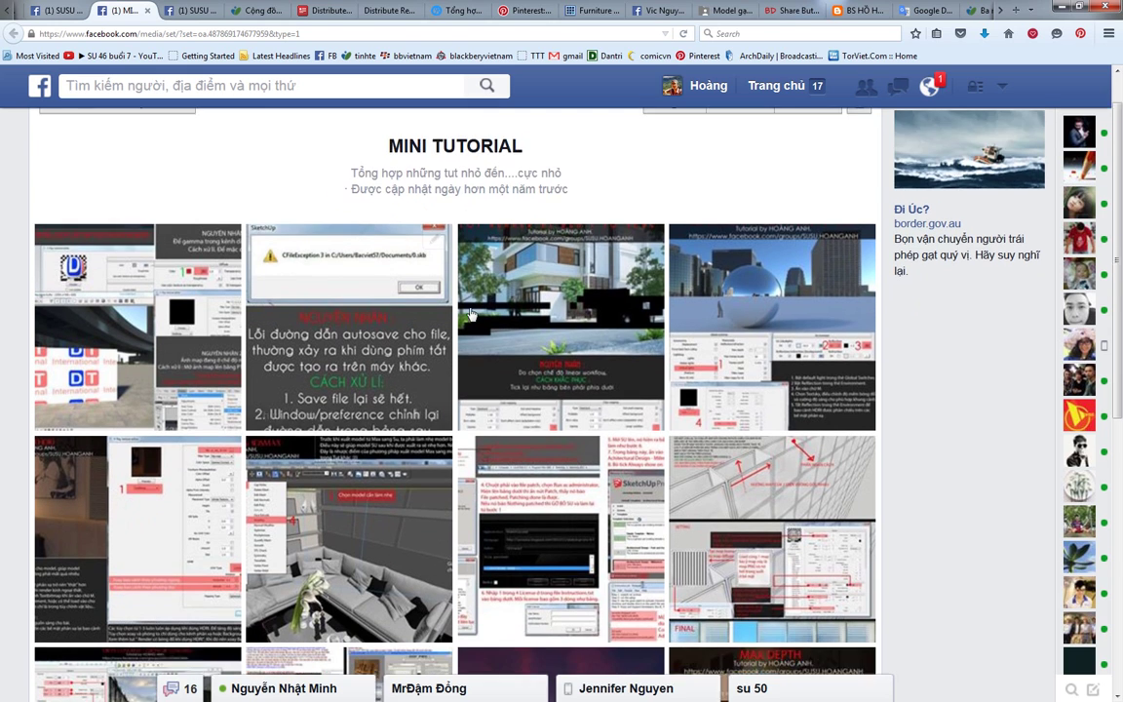
pyautogui.scroll(-2, 562, 371)
pyautogui.scroll(-2, 561, 372)
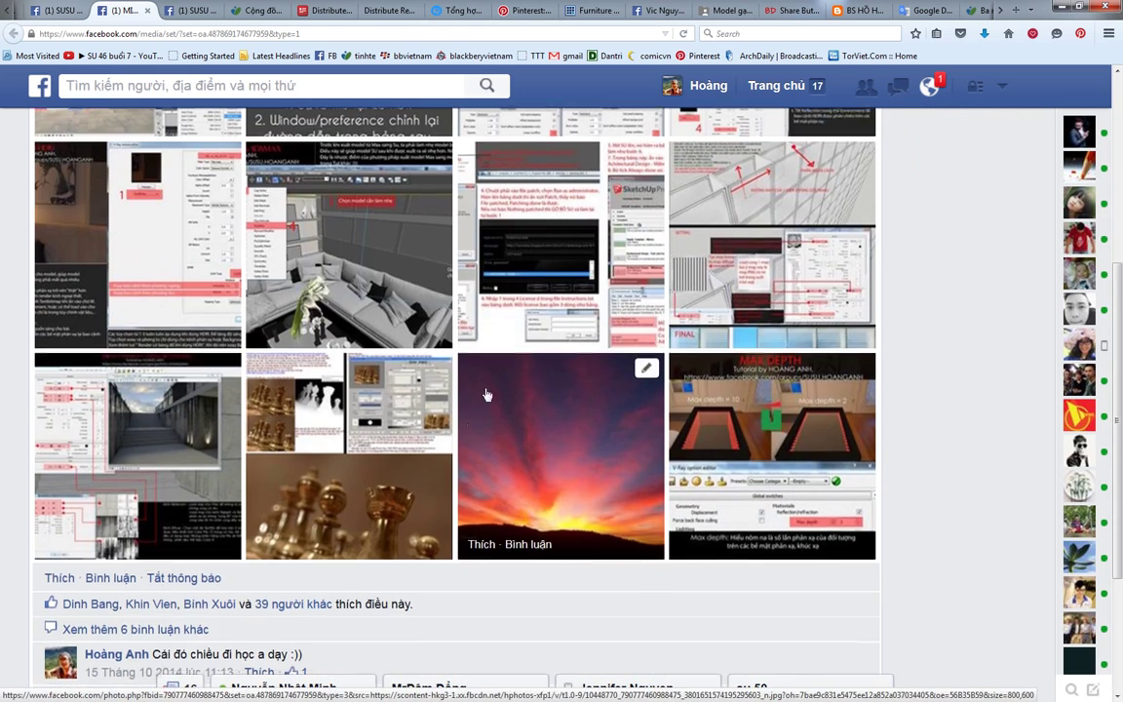
pyautogui.click(200, 346)
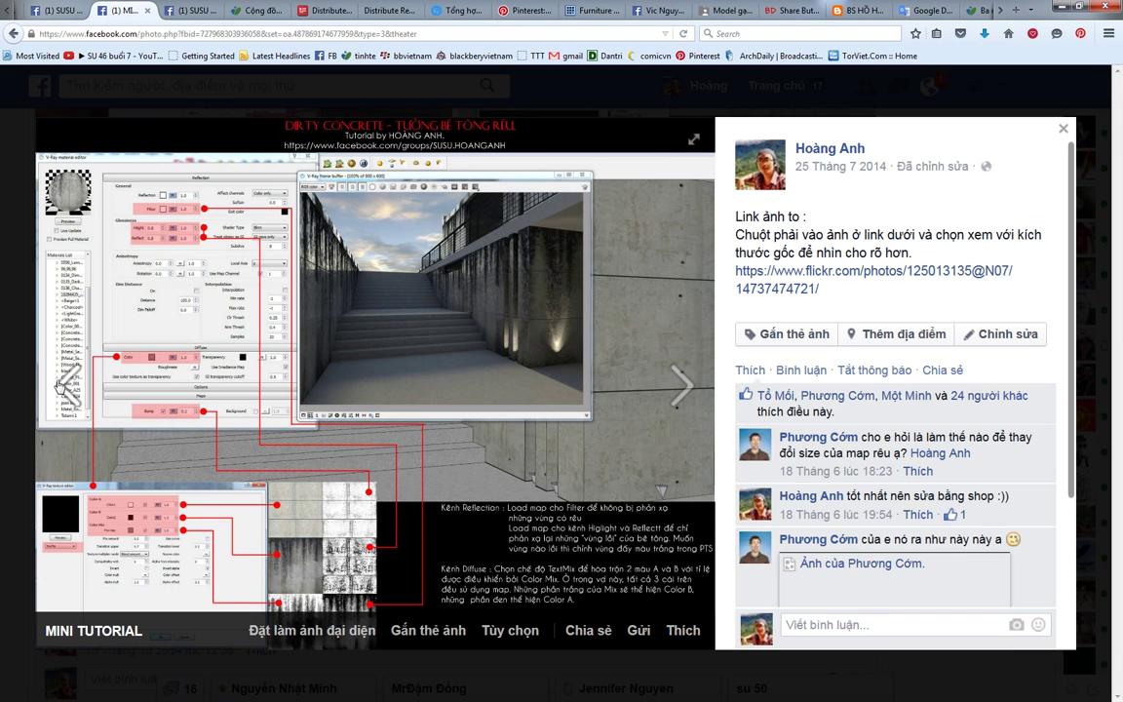
pyautogui.click(61, 385)
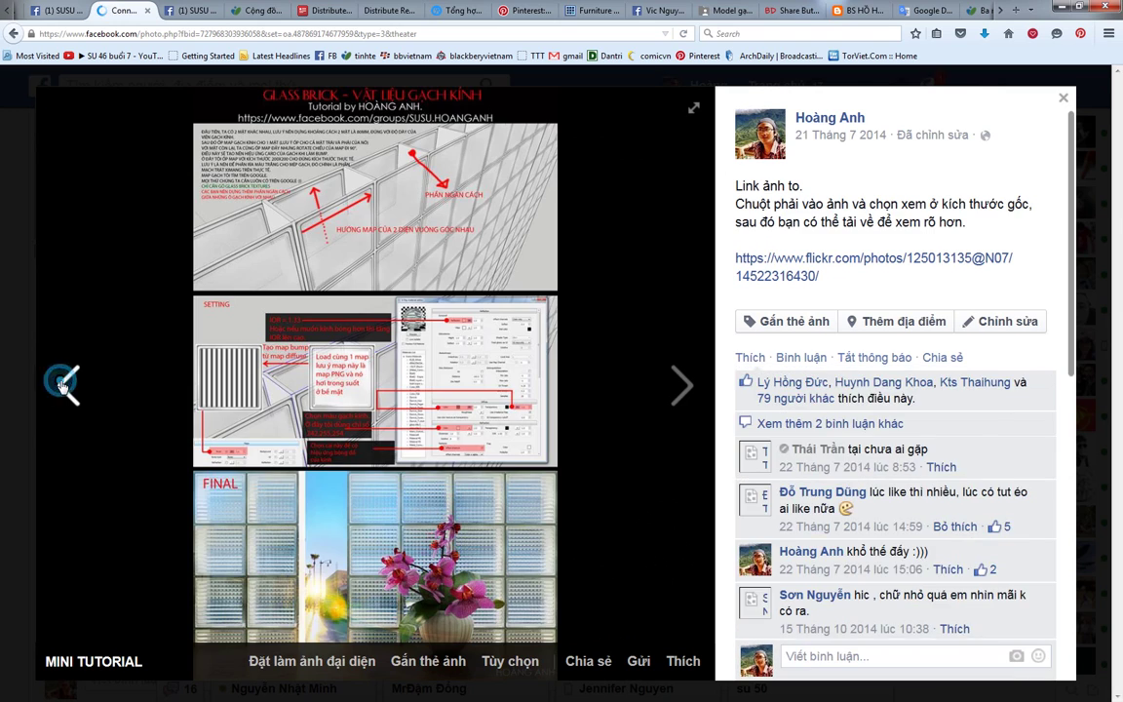
pyautogui.click(60, 385)
pyautogui.click(5, 353)
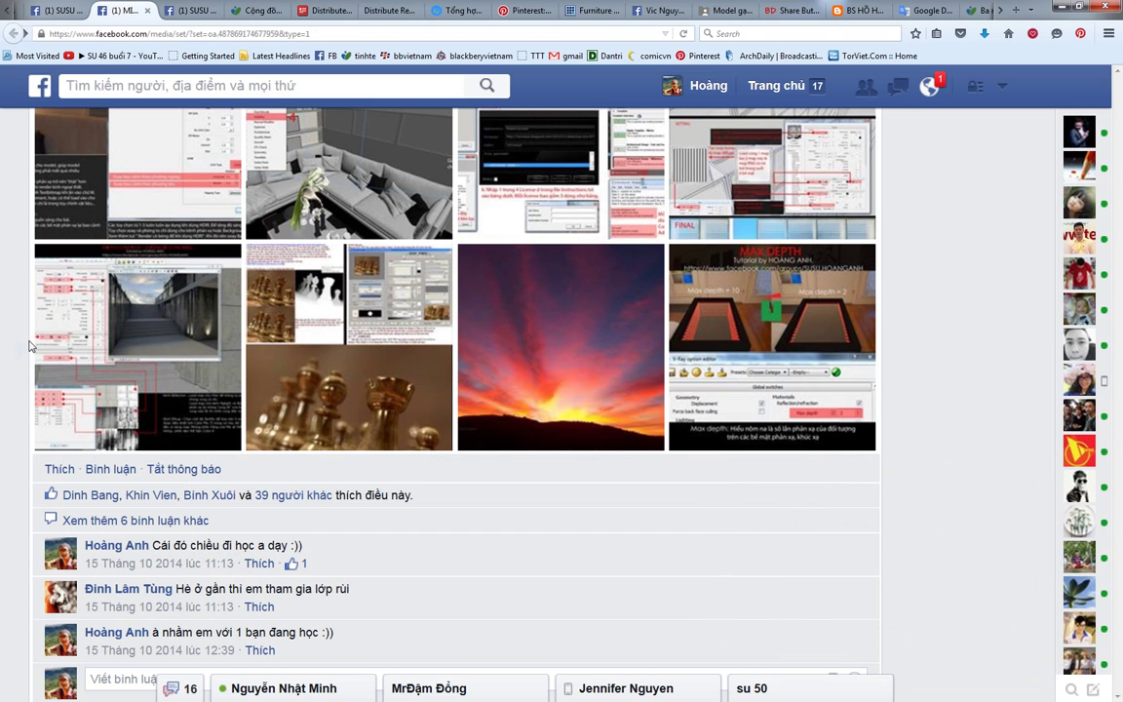
# Return to the first page of group albums and open HDRI FREEEEE in a new tab.
pyautogui.click(53, 10)
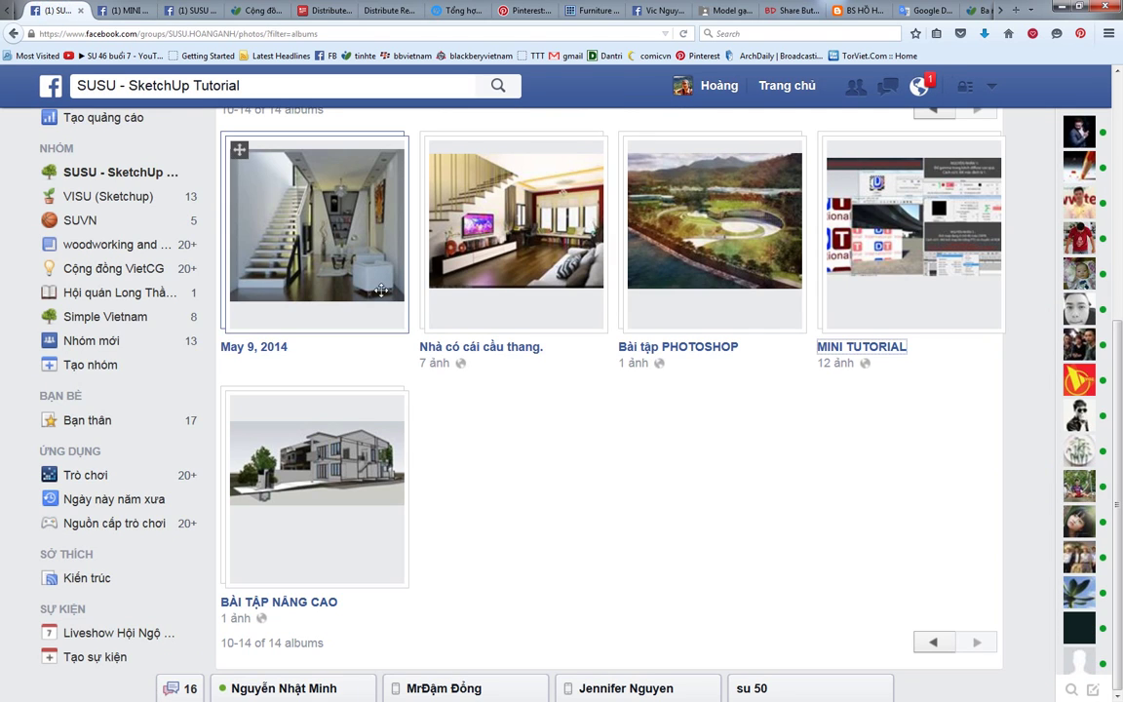
pyautogui.scroll(2, 559, 421)
pyautogui.scroll(2, 535, 403)
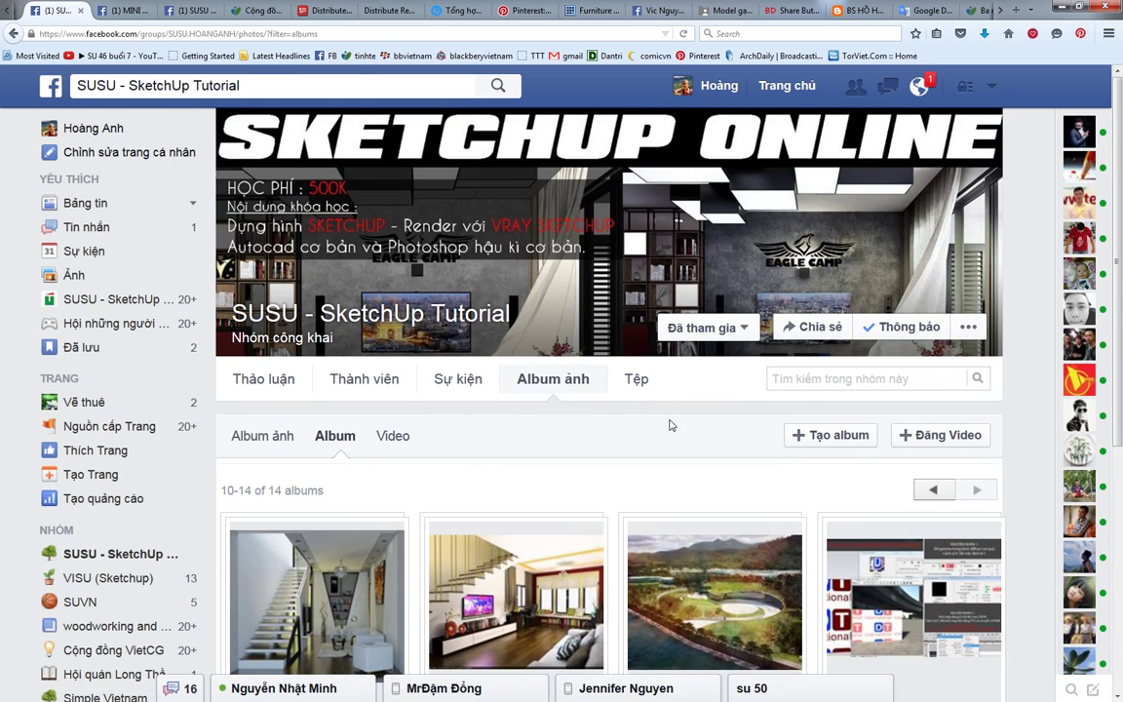
pyautogui.click(931, 489)
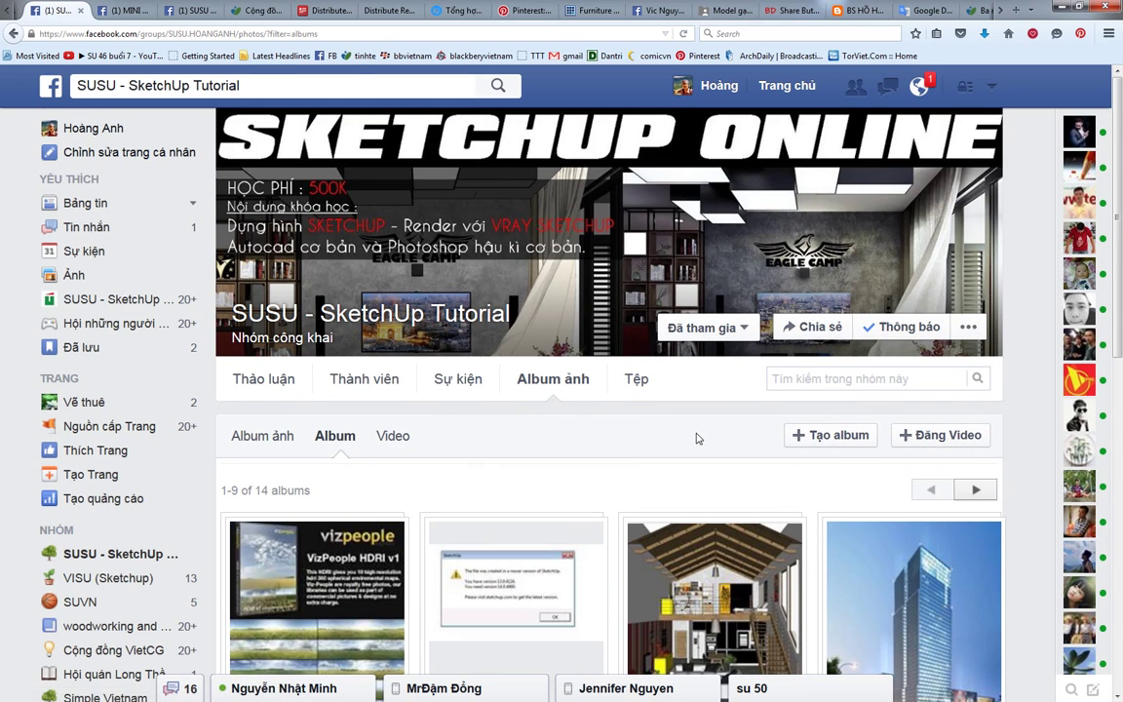
pyautogui.scroll(-2, 696, 436)
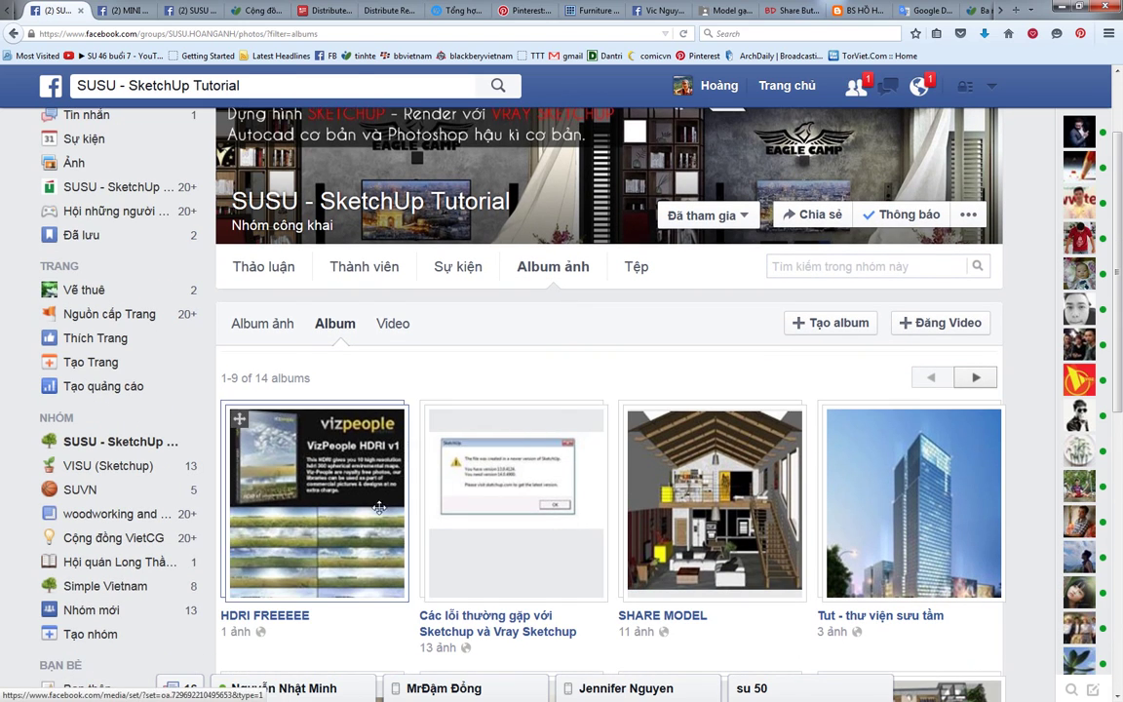
pyautogui.scroll(-2, 351, 488)
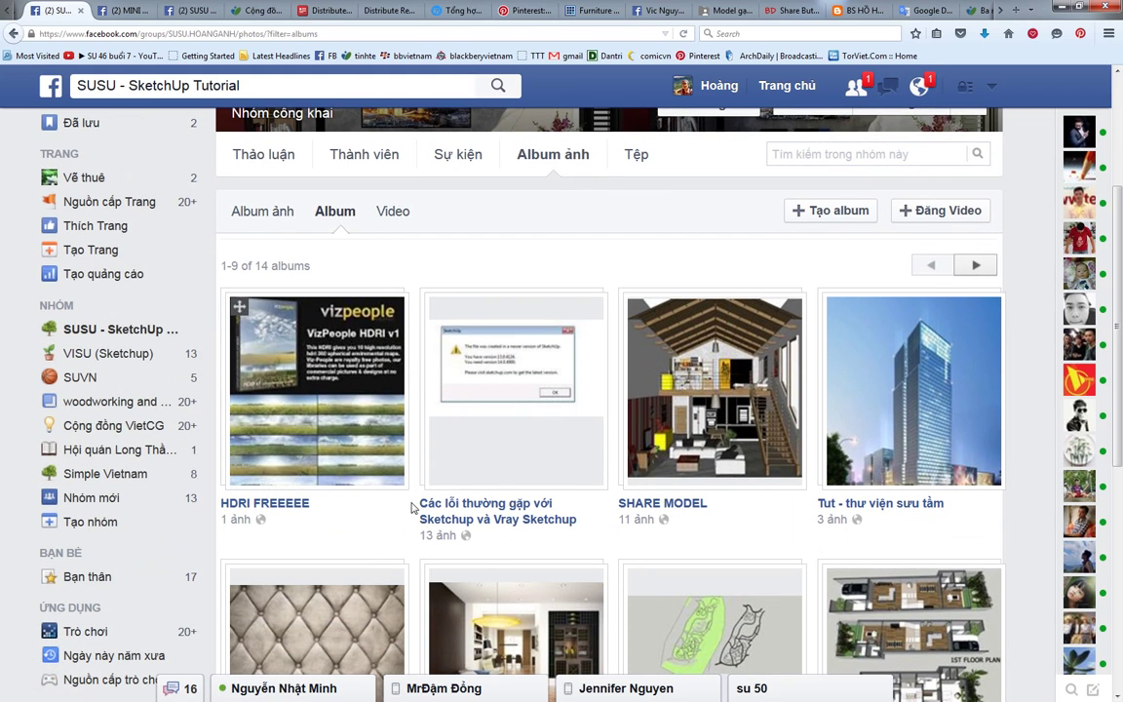
pyautogui.scroll(-2, 590, 464)
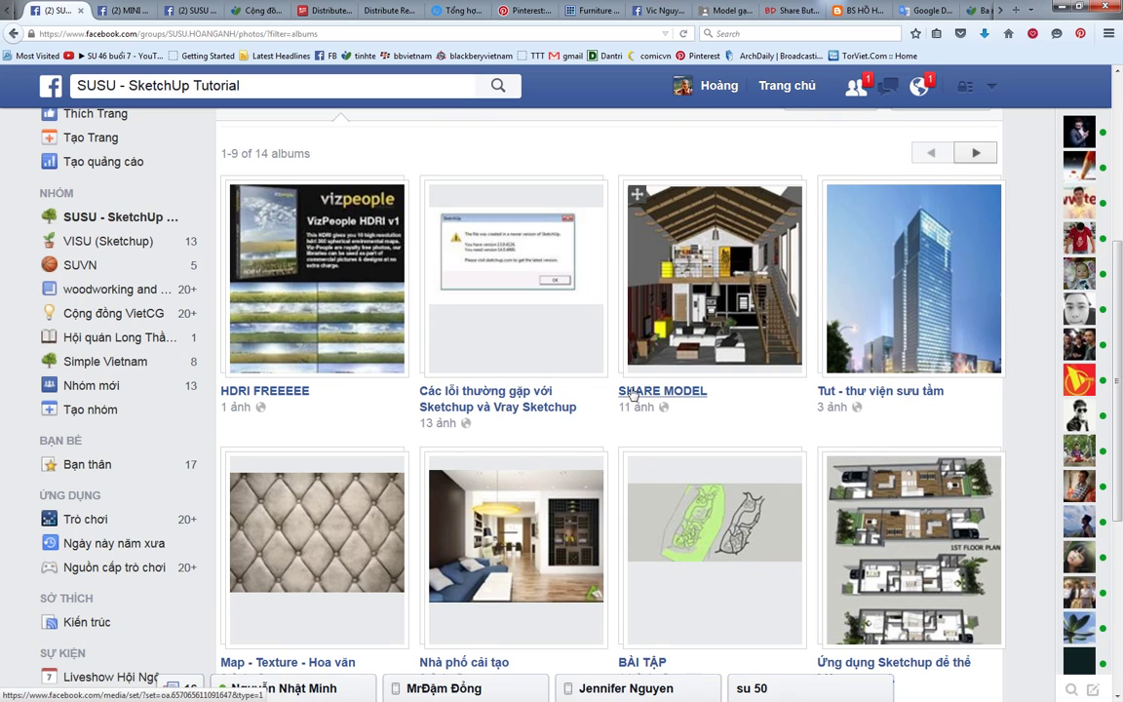
pyautogui.moveTo(295, 390)
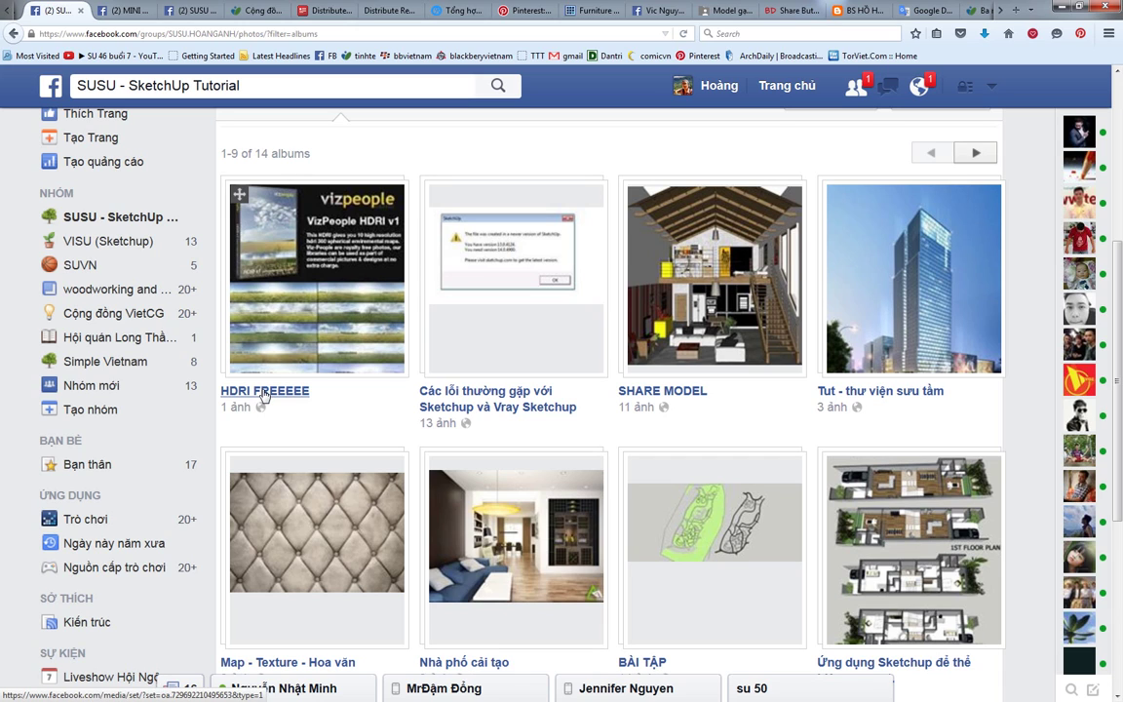
pyautogui.middleClick(263, 391)
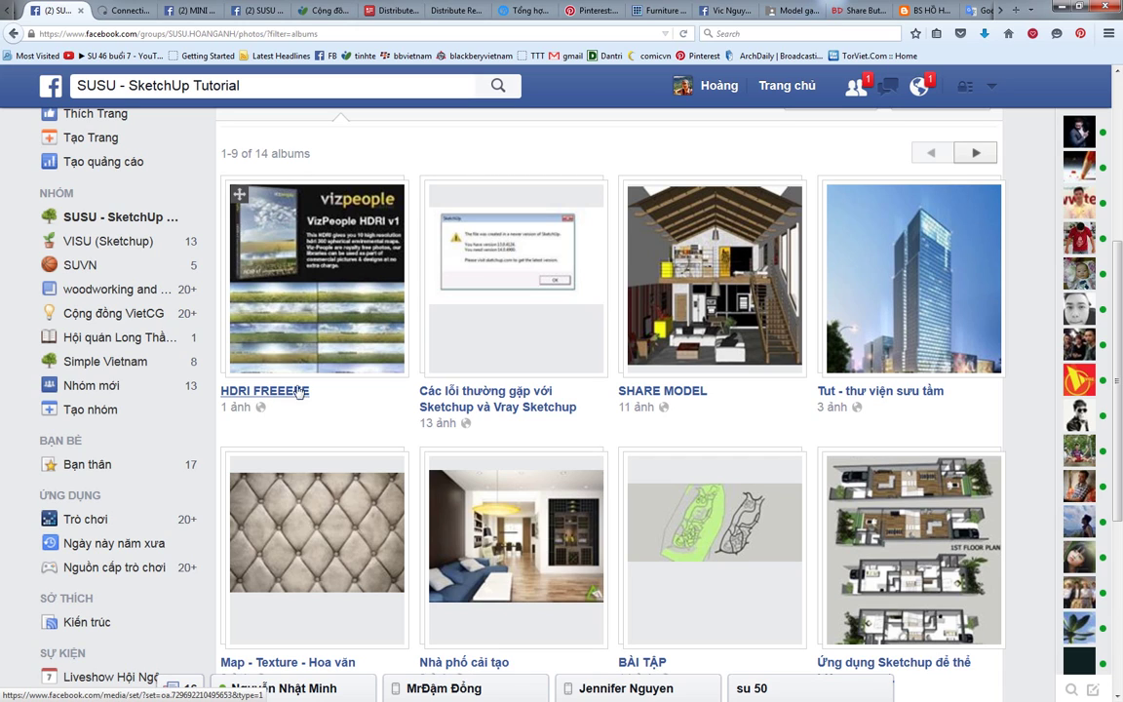
# View the VizPeople HDRI photo in the HDRI FREEEEE album, then close it.
pyautogui.click(117, 10)
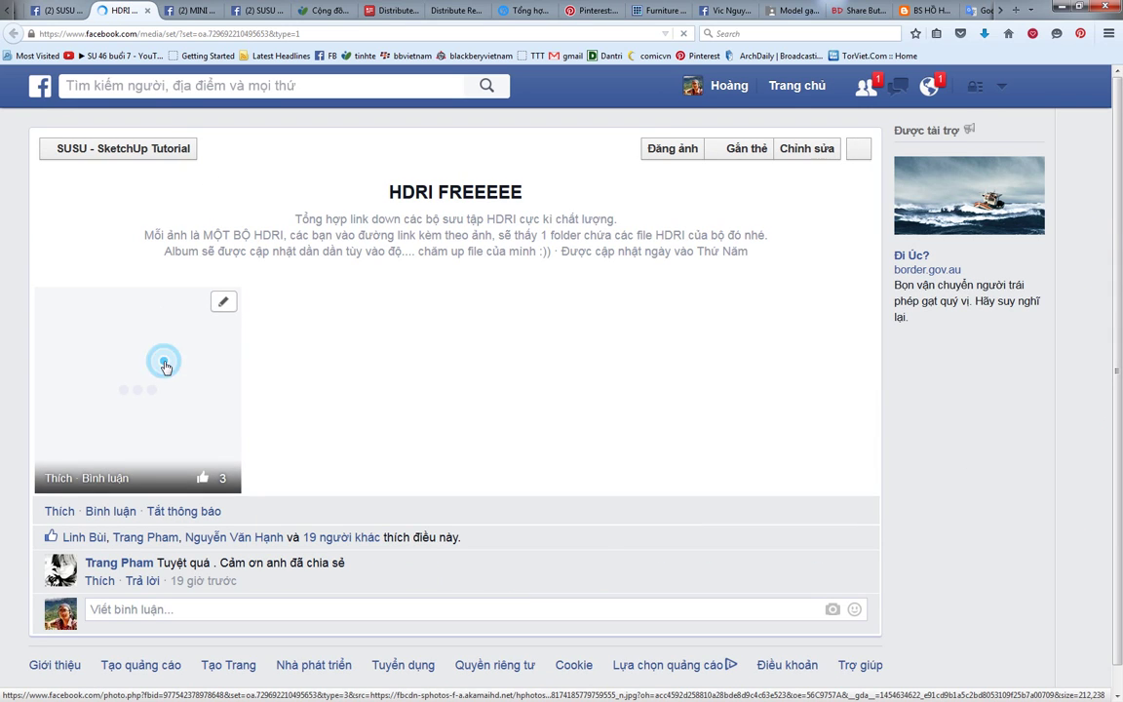
pyautogui.click(165, 364)
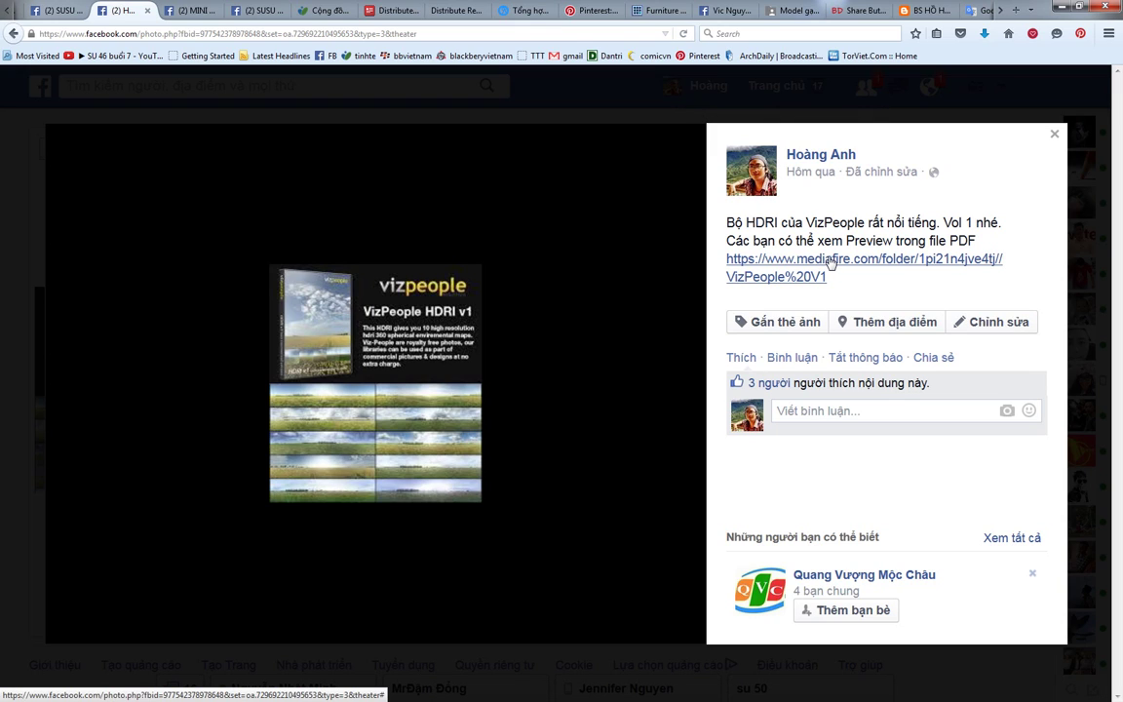
pyautogui.click(27, 185)
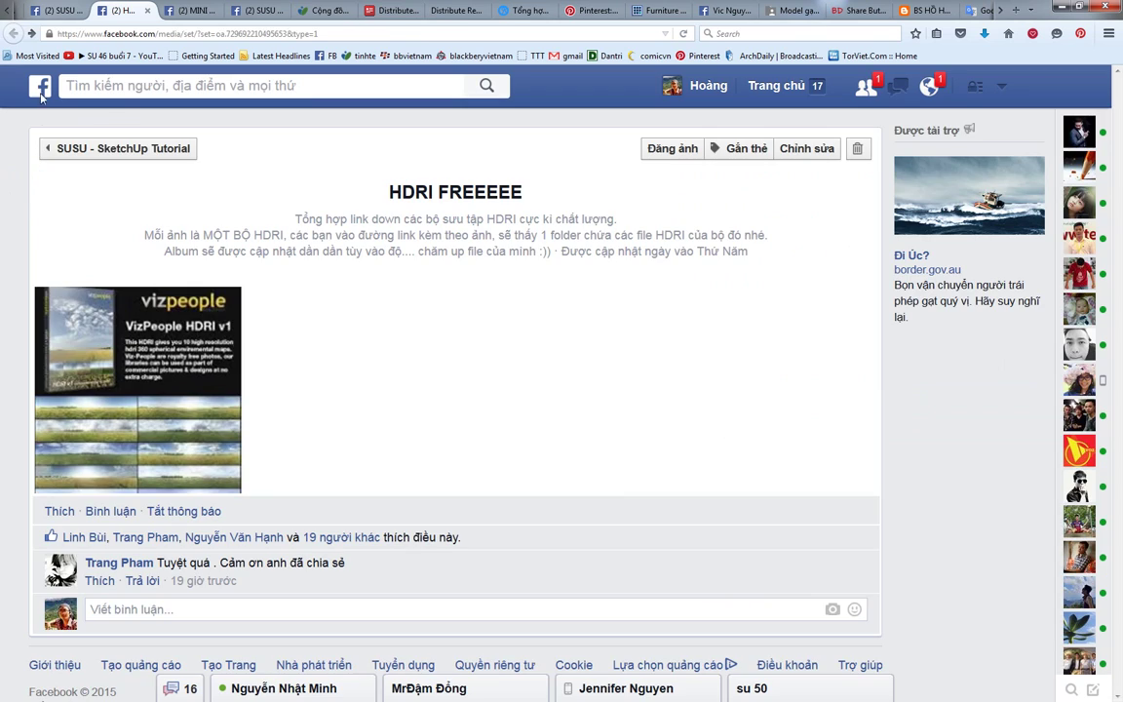
# Open the BÀI TẬP album from the group's albums page.
pyautogui.click(36, 15)
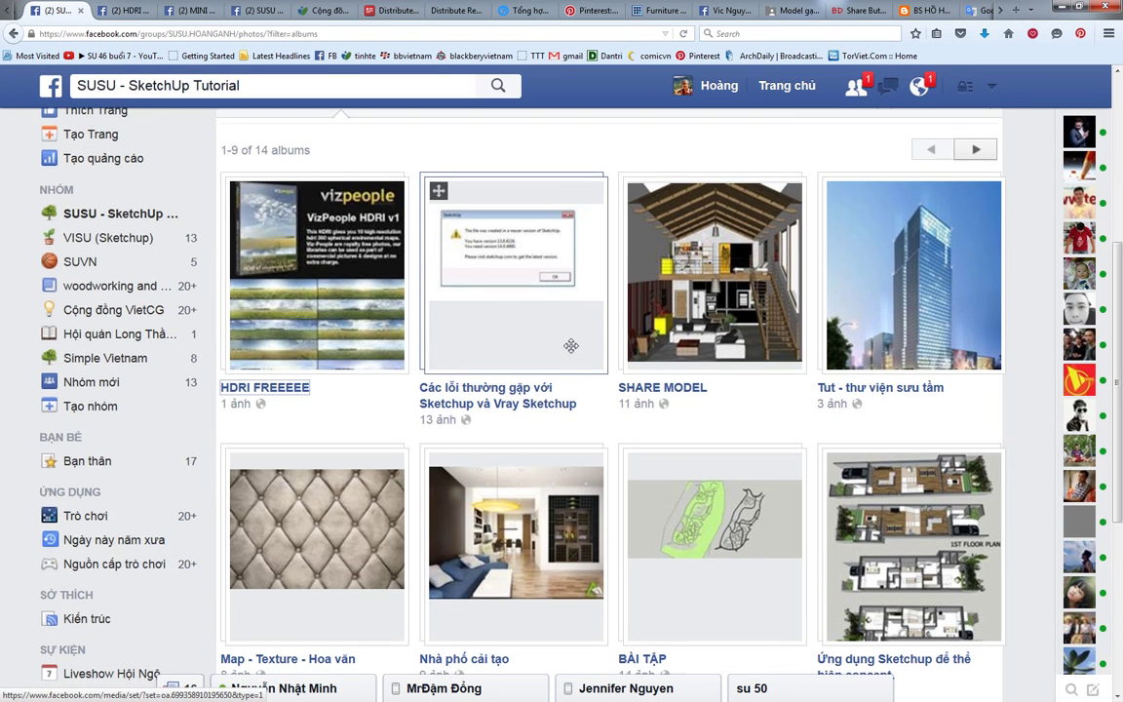
pyautogui.scroll(-3, 571, 346)
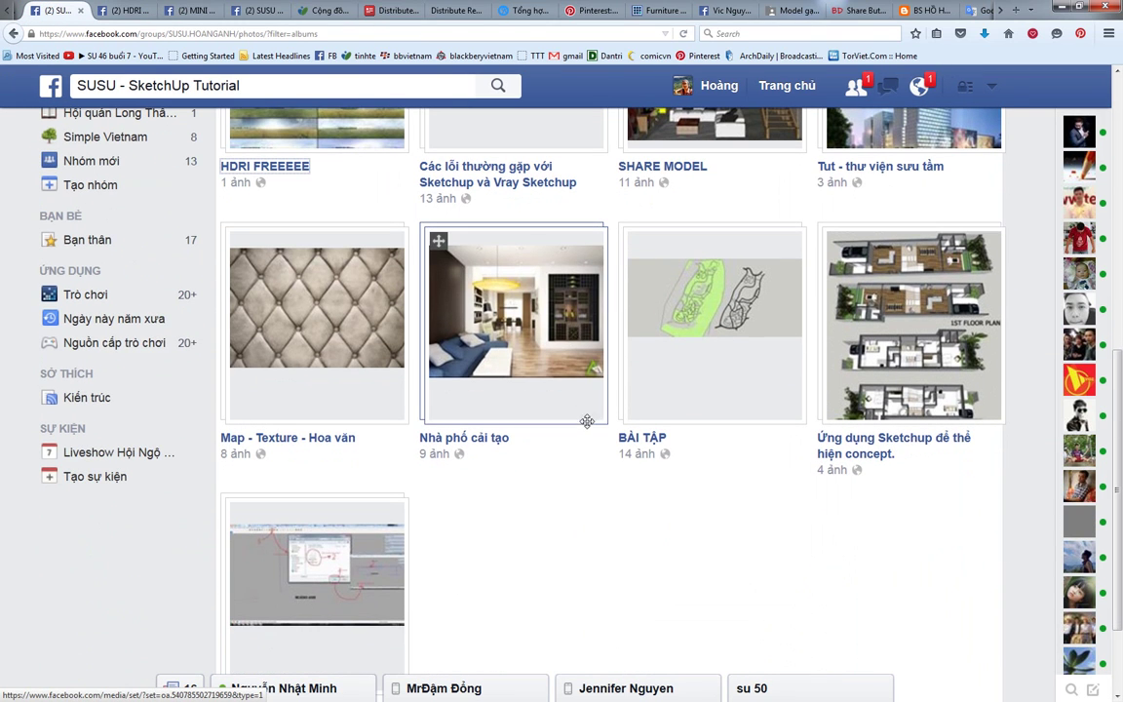
pyautogui.moveTo(642, 441)
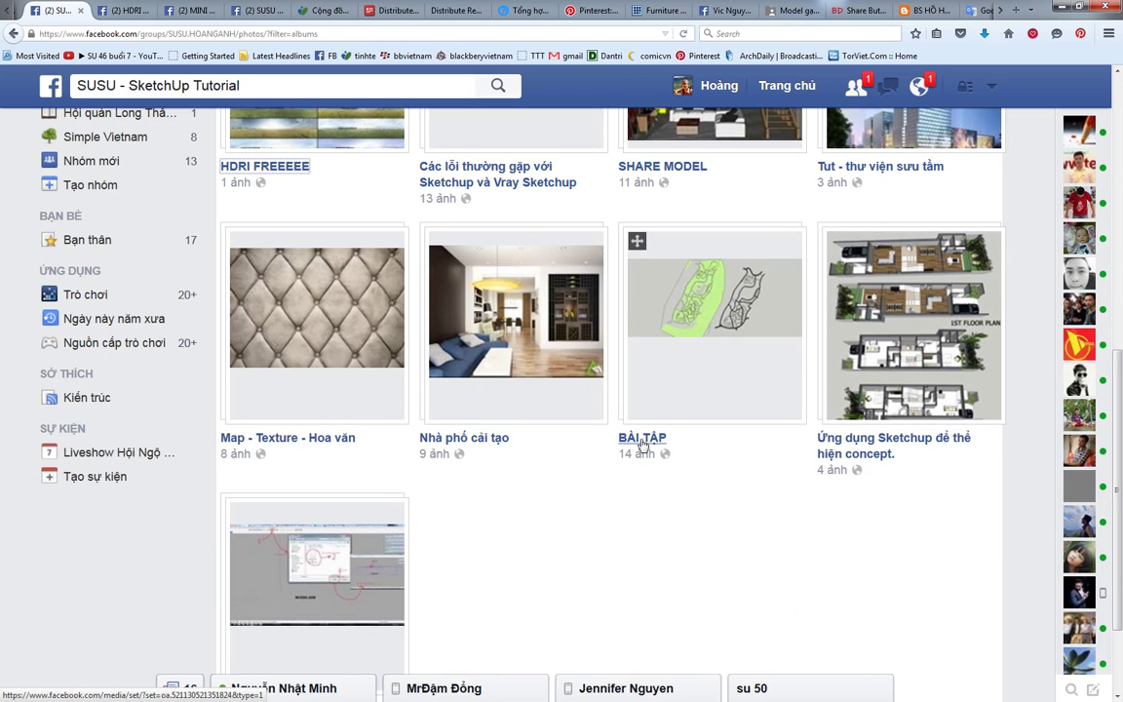
pyautogui.click(642, 440)
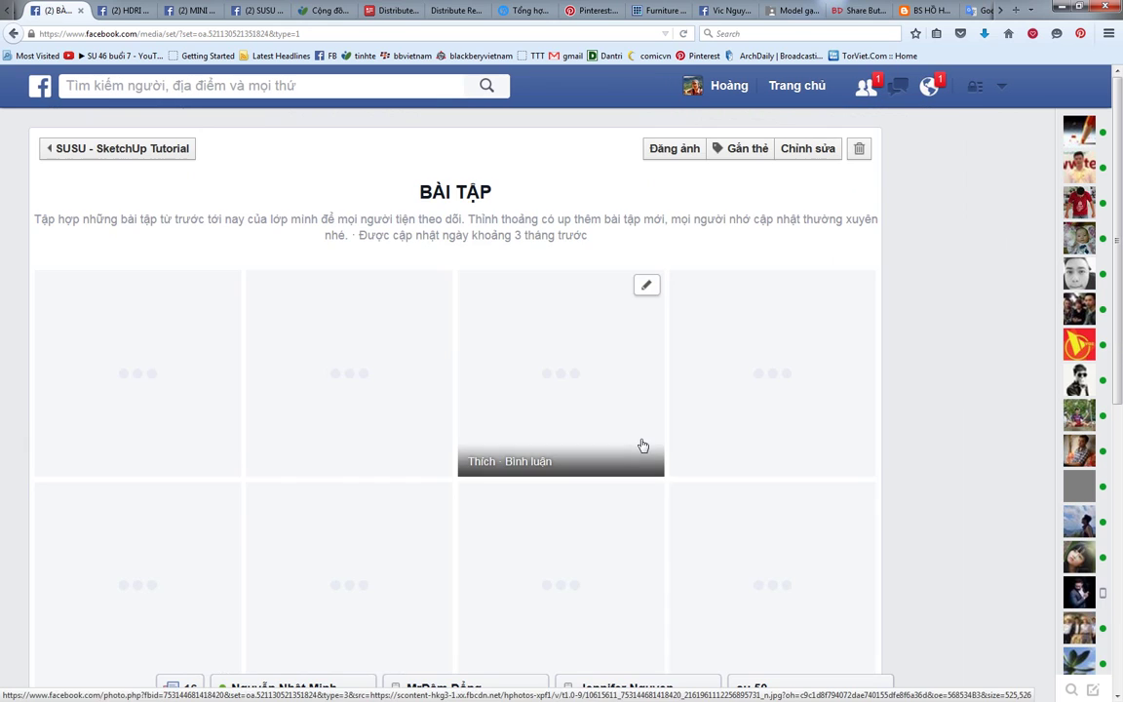
# Scroll through the BÀI TẬP exercise photos, then go back to the SUSU group page.
pyautogui.scroll(-2, 498, 410)
pyautogui.scroll(-3, 498, 411)
pyautogui.scroll(-2, 496, 410)
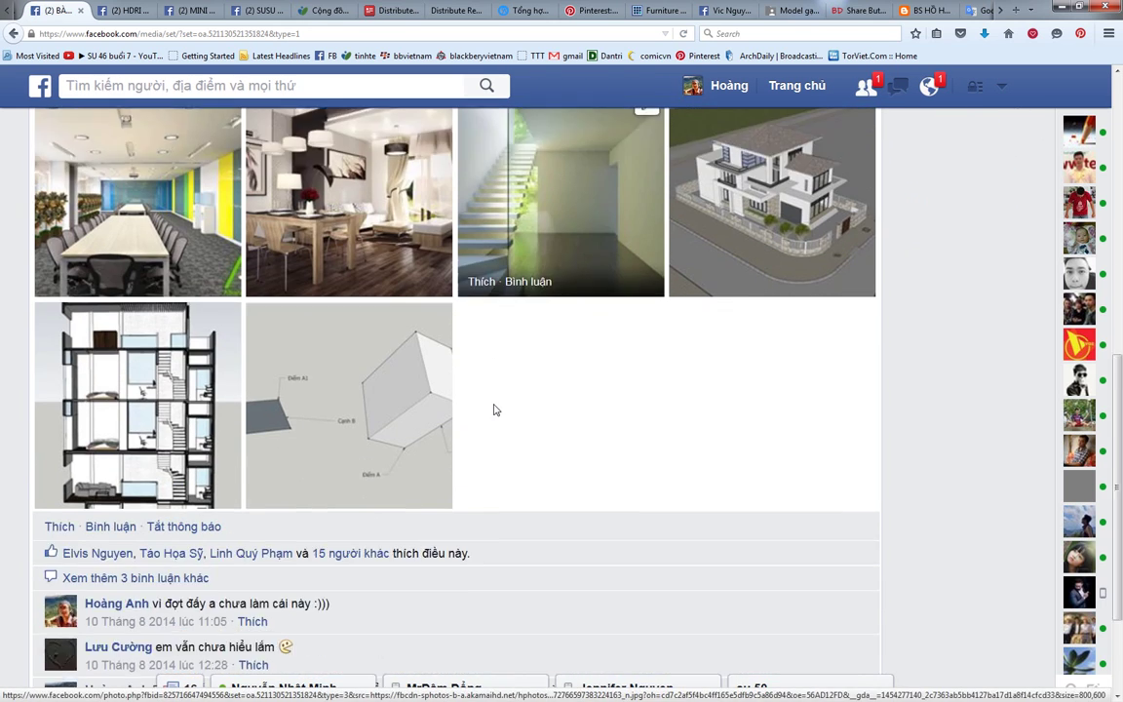
pyautogui.scroll(-1, 495, 410)
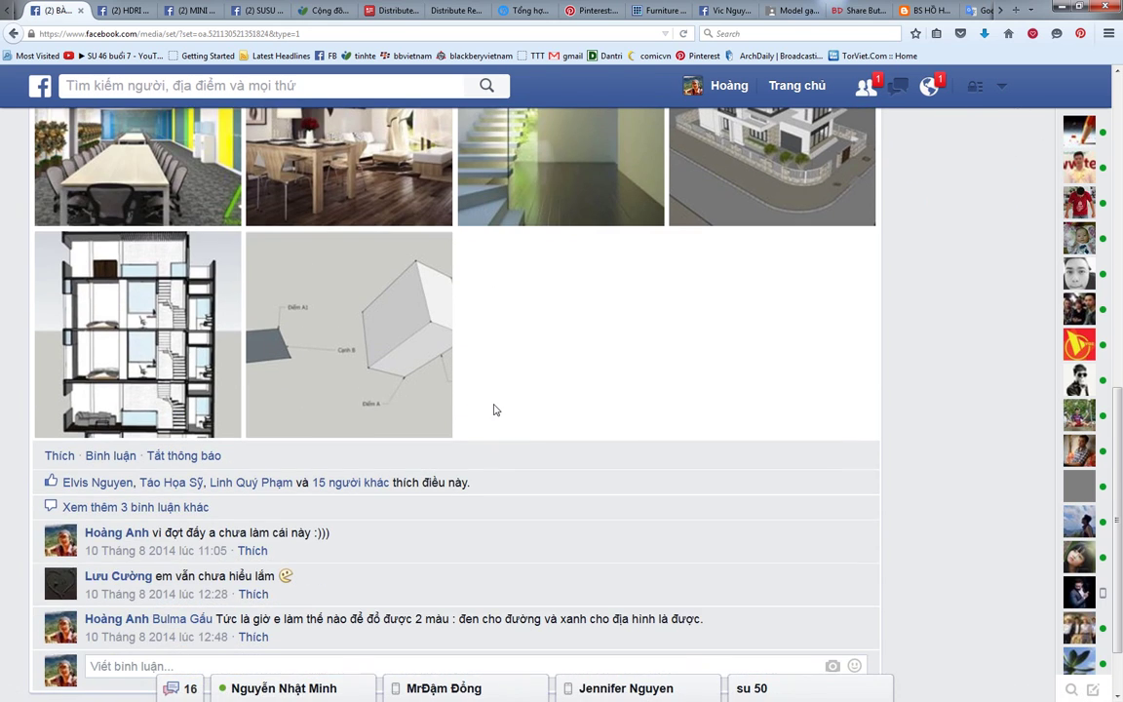
pyautogui.scroll(4, 495, 408)
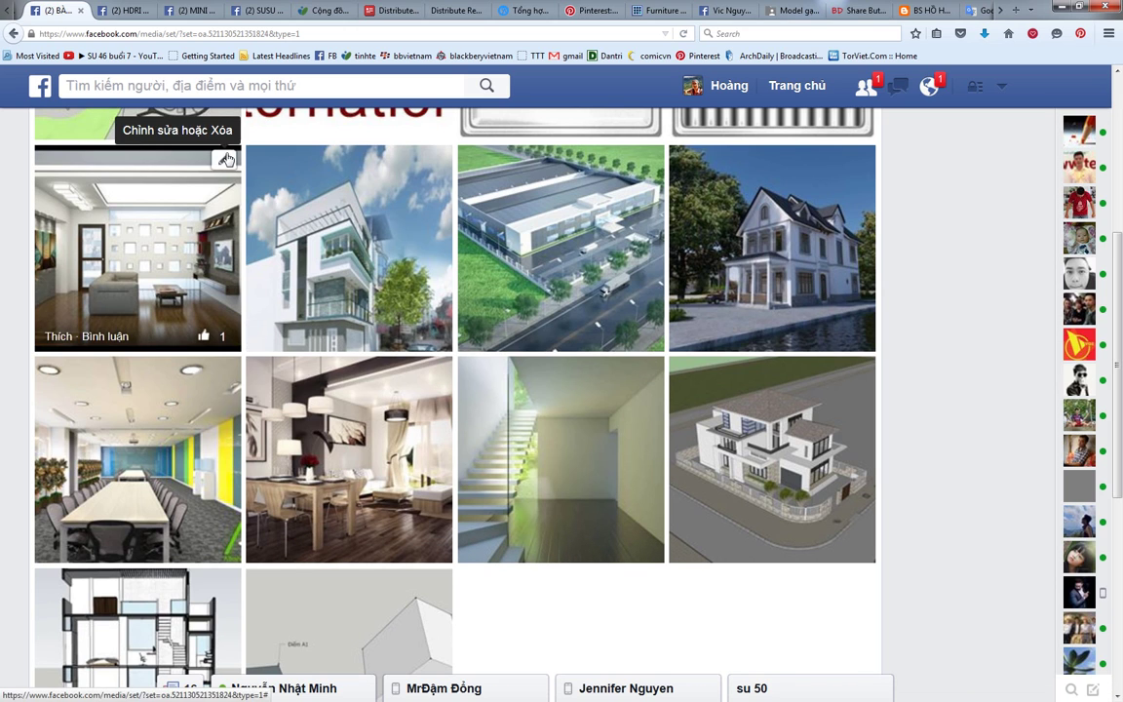
pyautogui.scroll(3, 546, 292)
pyautogui.scroll(2, 308, 299)
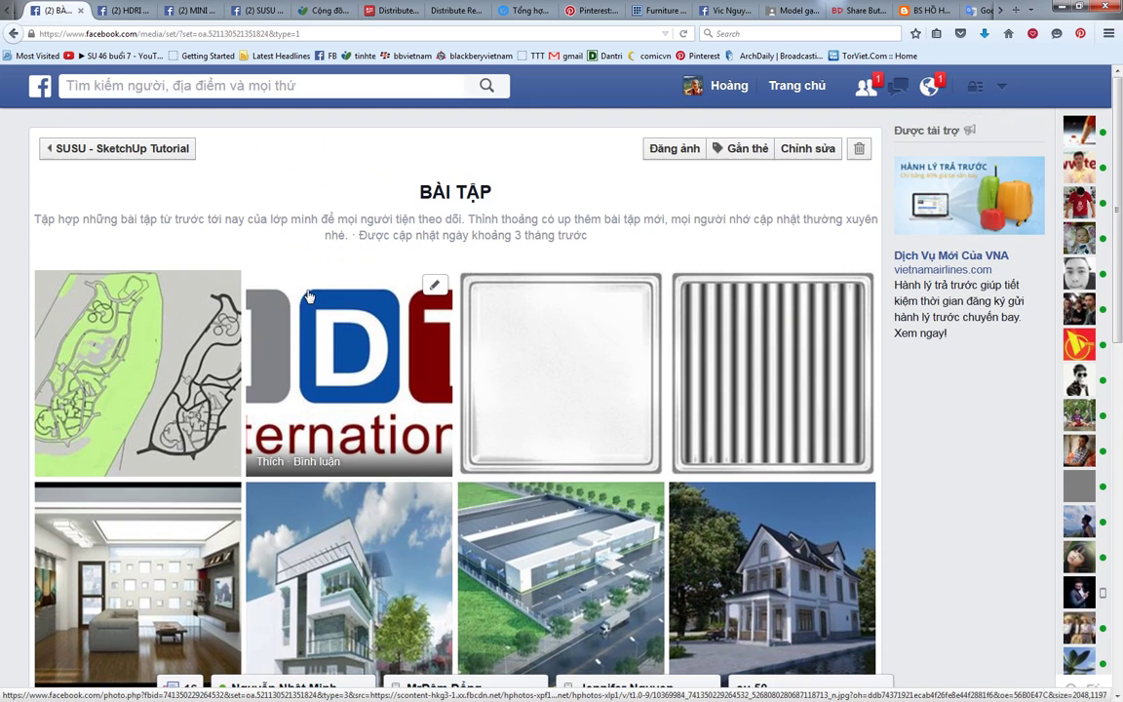
pyautogui.click(97, 148)
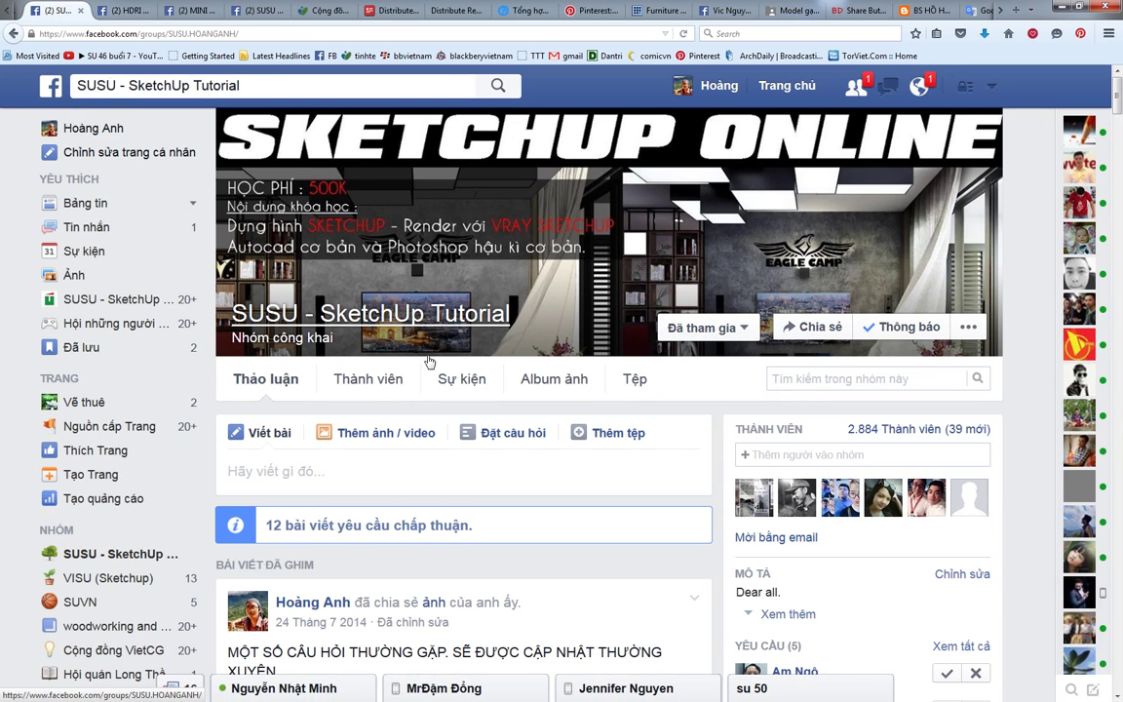
pyautogui.click(636, 380)
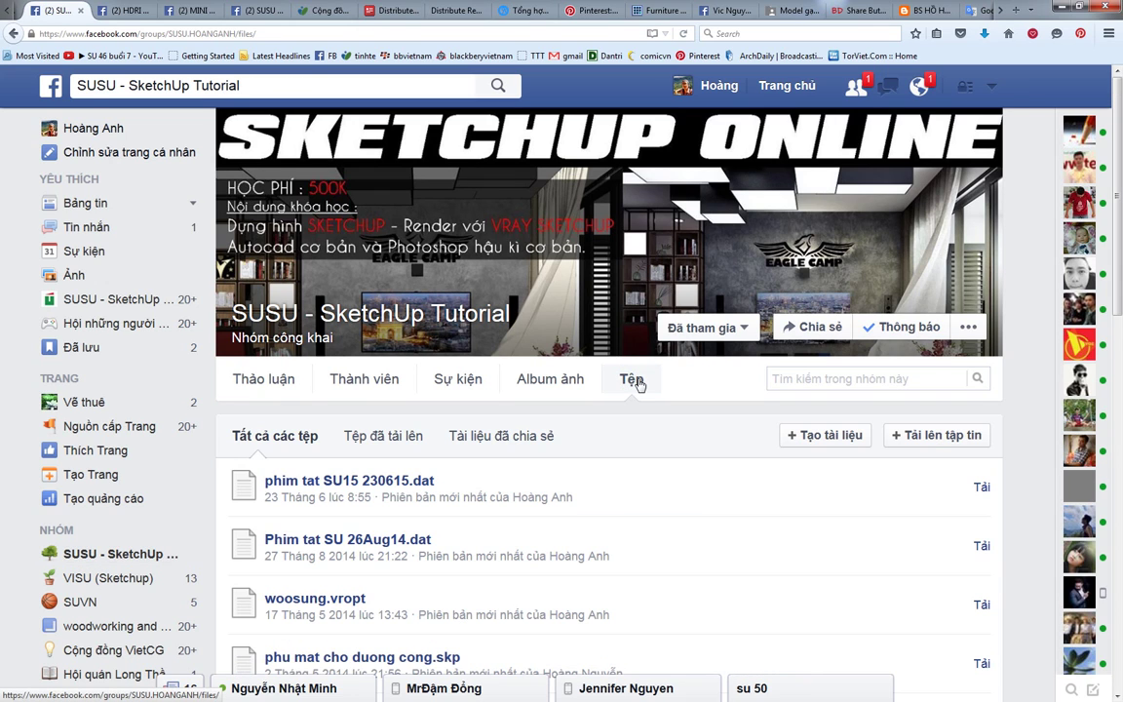
pyautogui.scroll(-2, 639, 383)
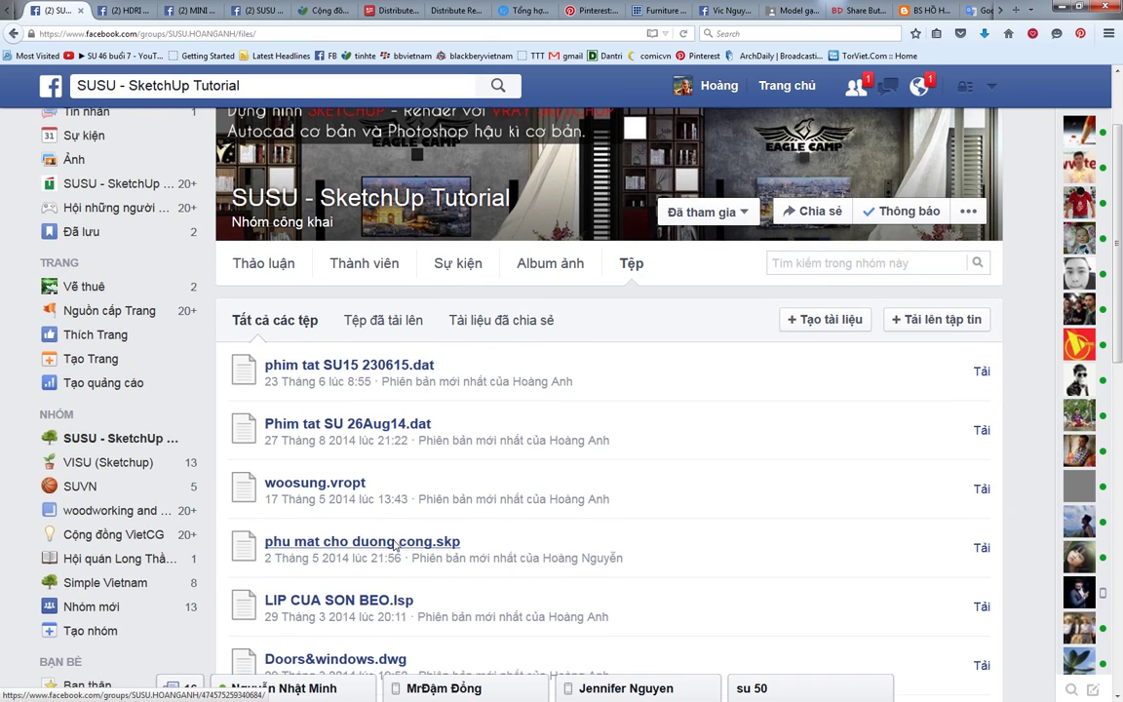
pyautogui.scroll(-5, 383, 604)
pyautogui.scroll(-3, 394, 543)
pyautogui.scroll(5, 394, 543)
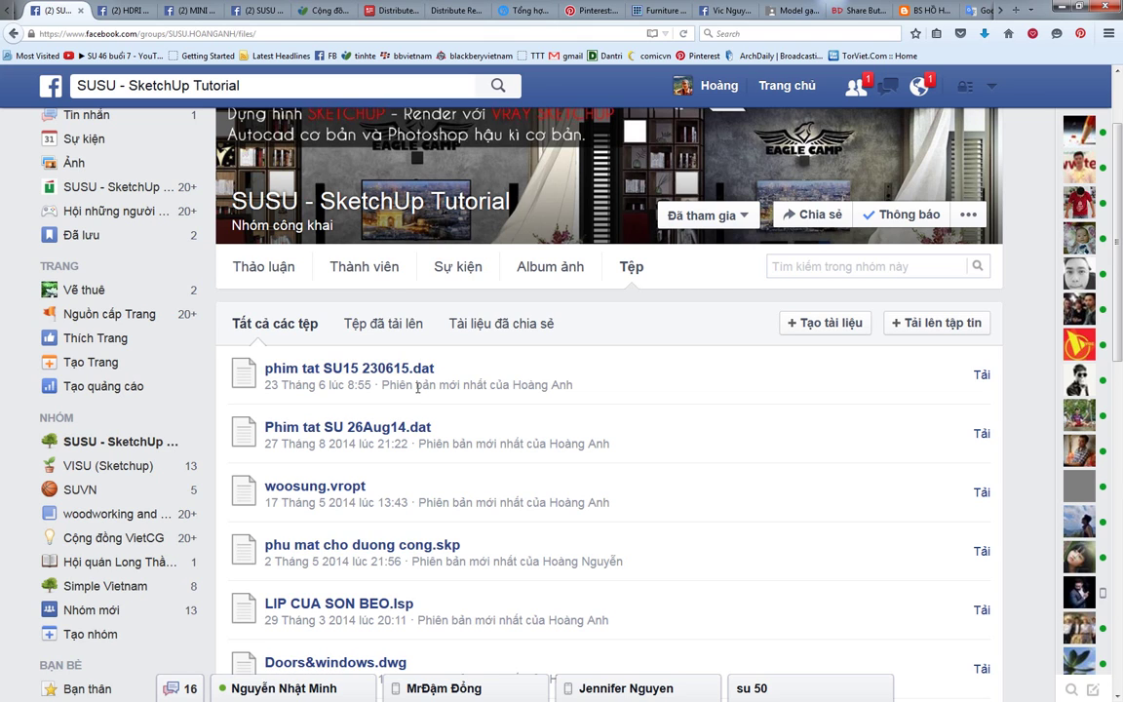
pyautogui.scroll(2, 421, 411)
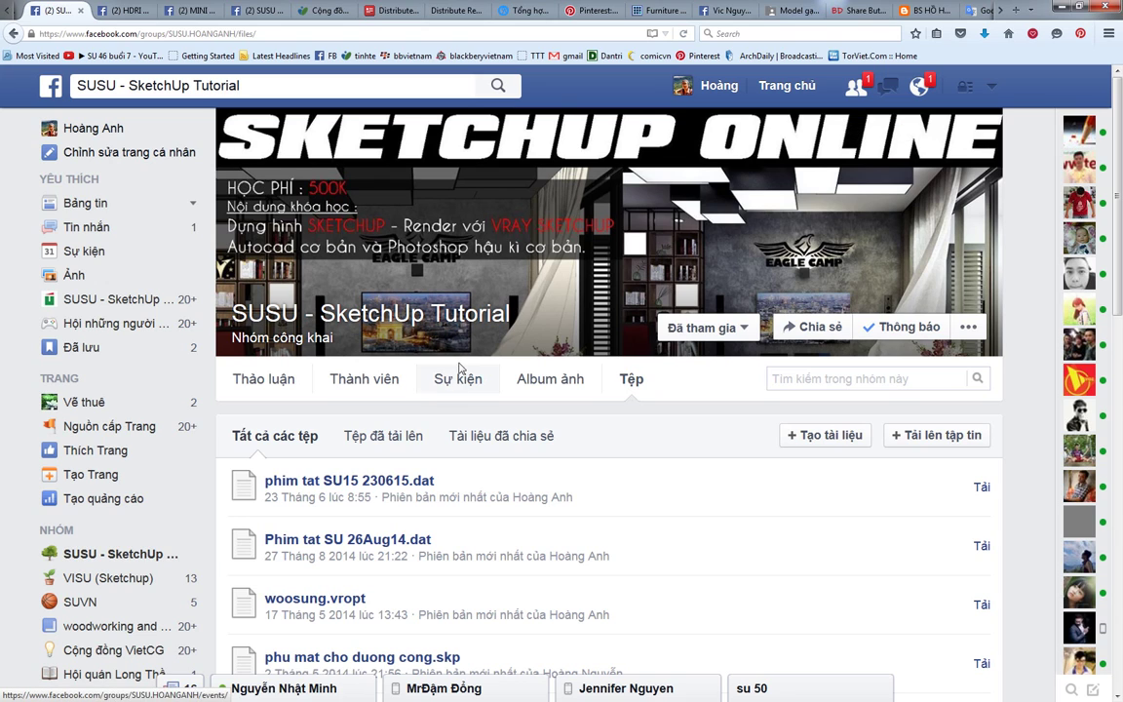
pyautogui.click(343, 322)
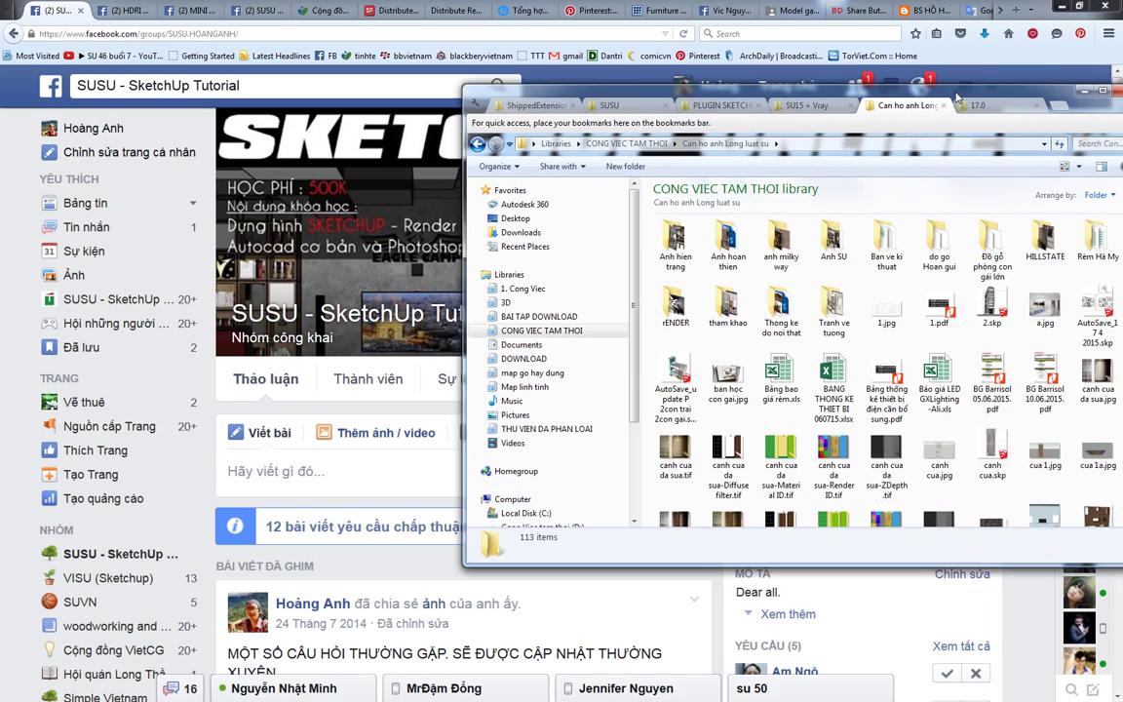
# Maximize the Explorer window and open a new Clover tab showing the drive list.
pyautogui.moveTo(1017, 126); pyautogui.dragTo(753, 126)
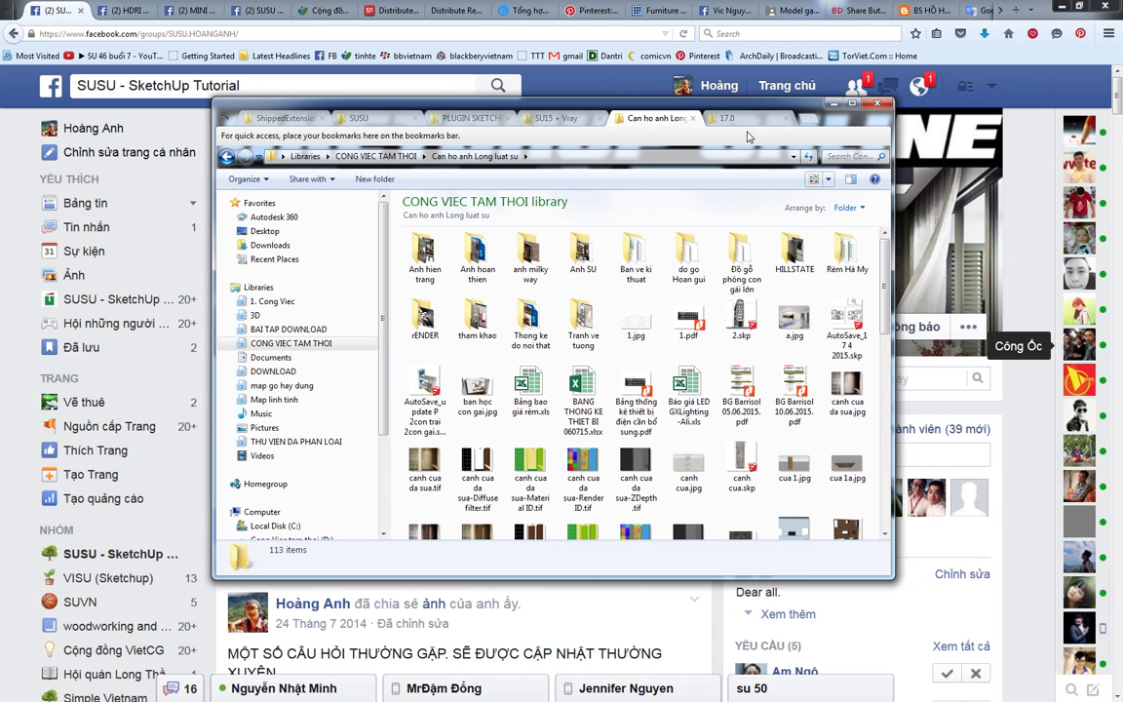
pyautogui.doubleClick(749, 137)
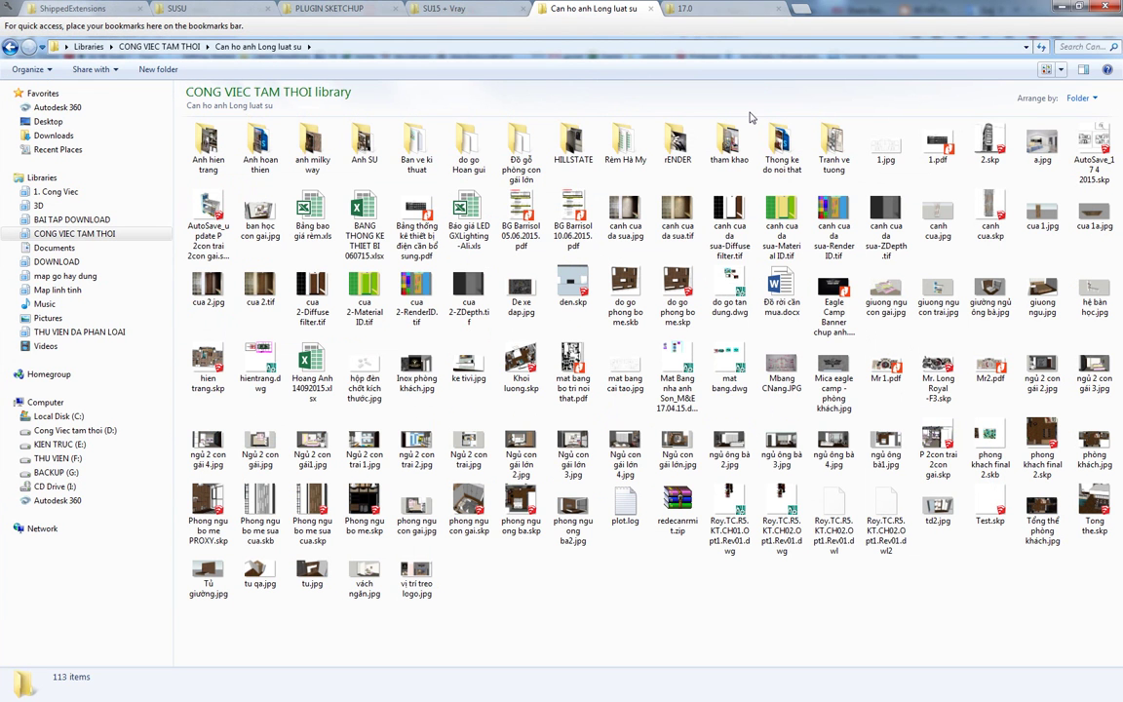
pyautogui.click(799, 8)
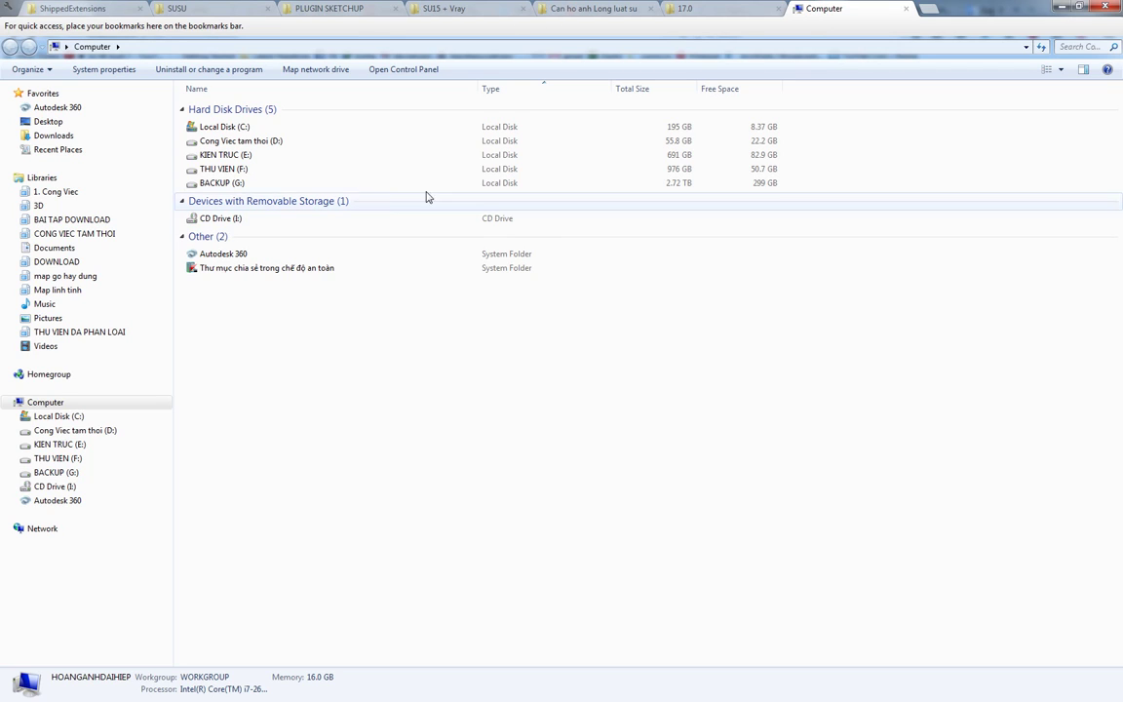
# Cycle through the folder tabs to the Computer drive list, then switch to Firefox.
pyautogui.click(444, 8)
pyautogui.click(331, 8)
pyautogui.click(583, 8)
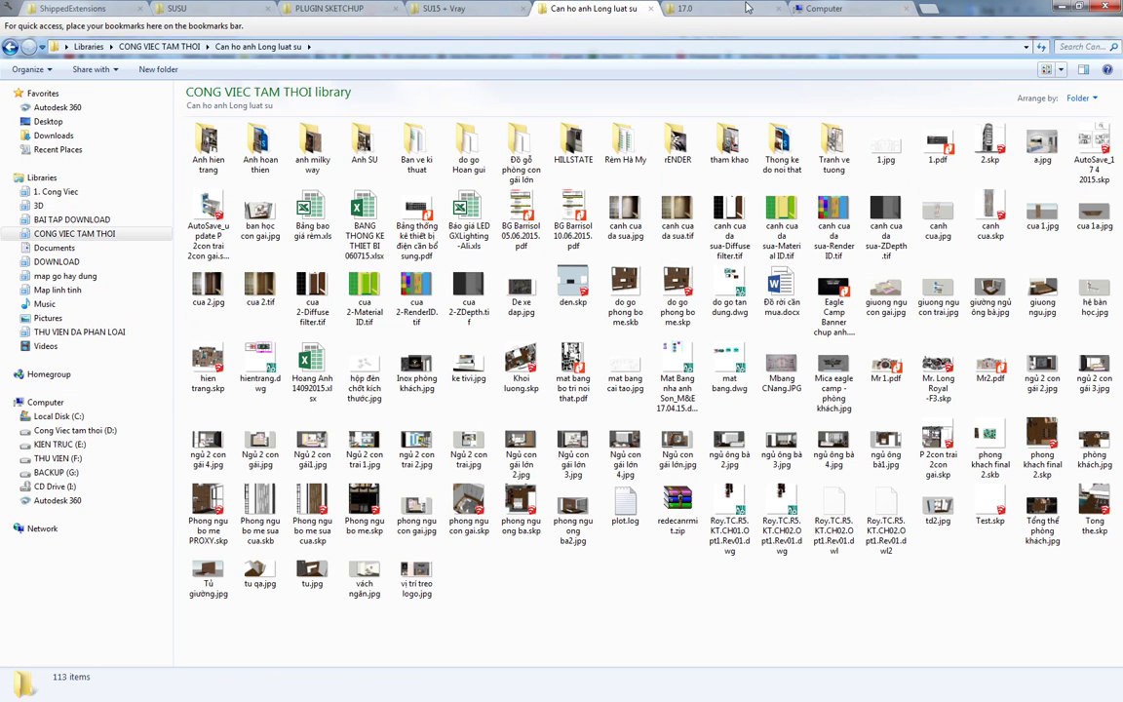
pyautogui.click(685, 8)
pyautogui.click(827, 10)
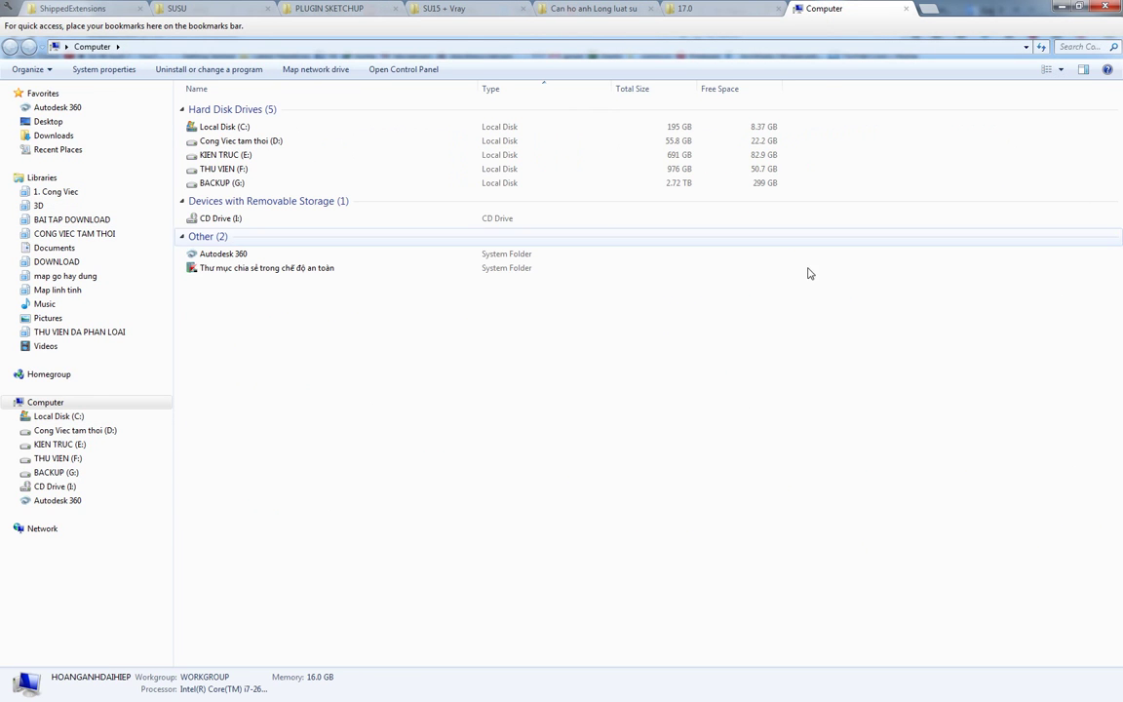
pyautogui.hotkey('alt', 'Tab')
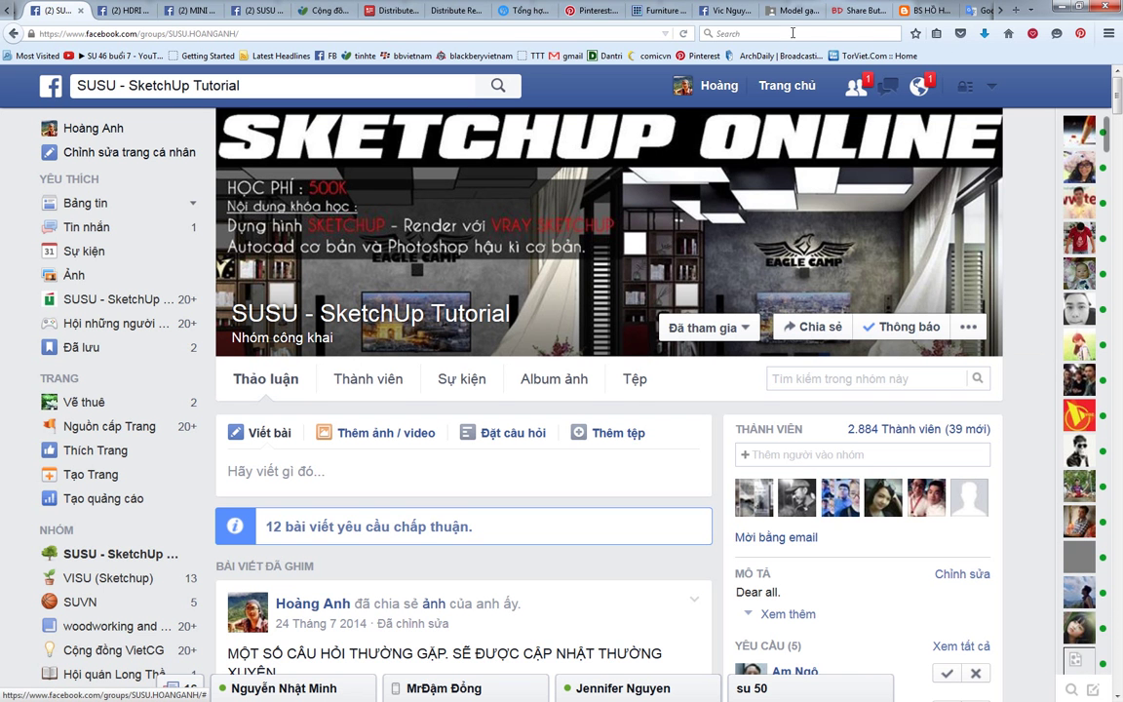
# On the next browser tab, search the web for 'clover'.
pyautogui.hotkey('ctrl', 'Tab')
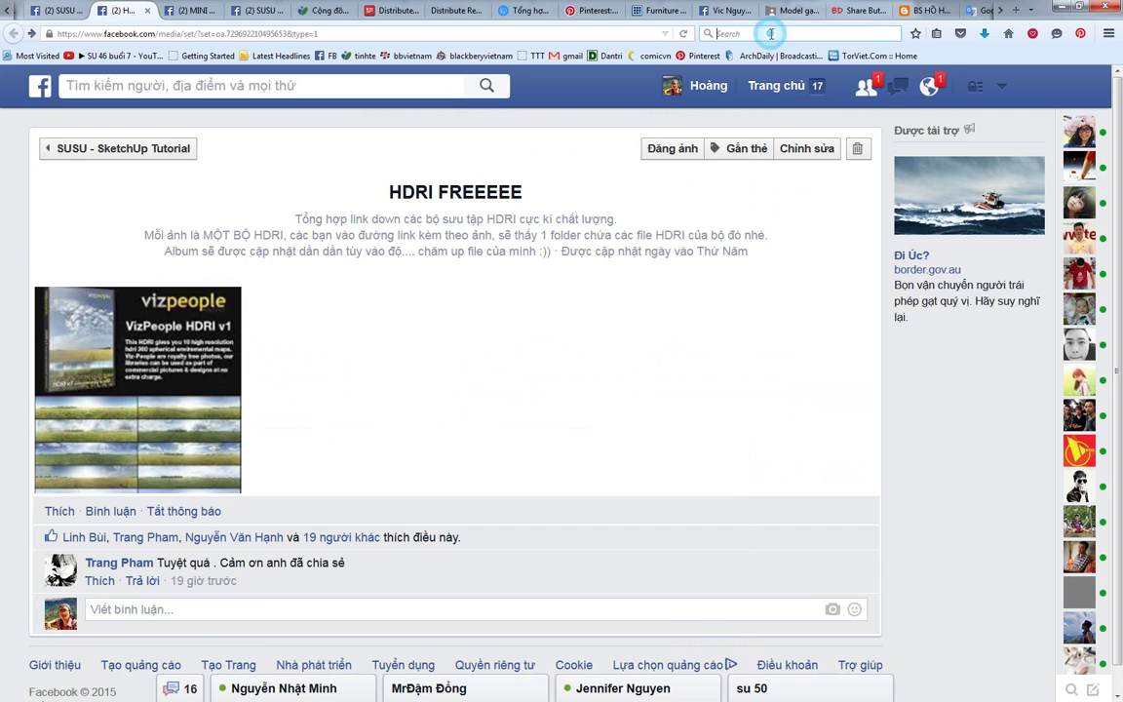
pyautogui.click(771, 33)
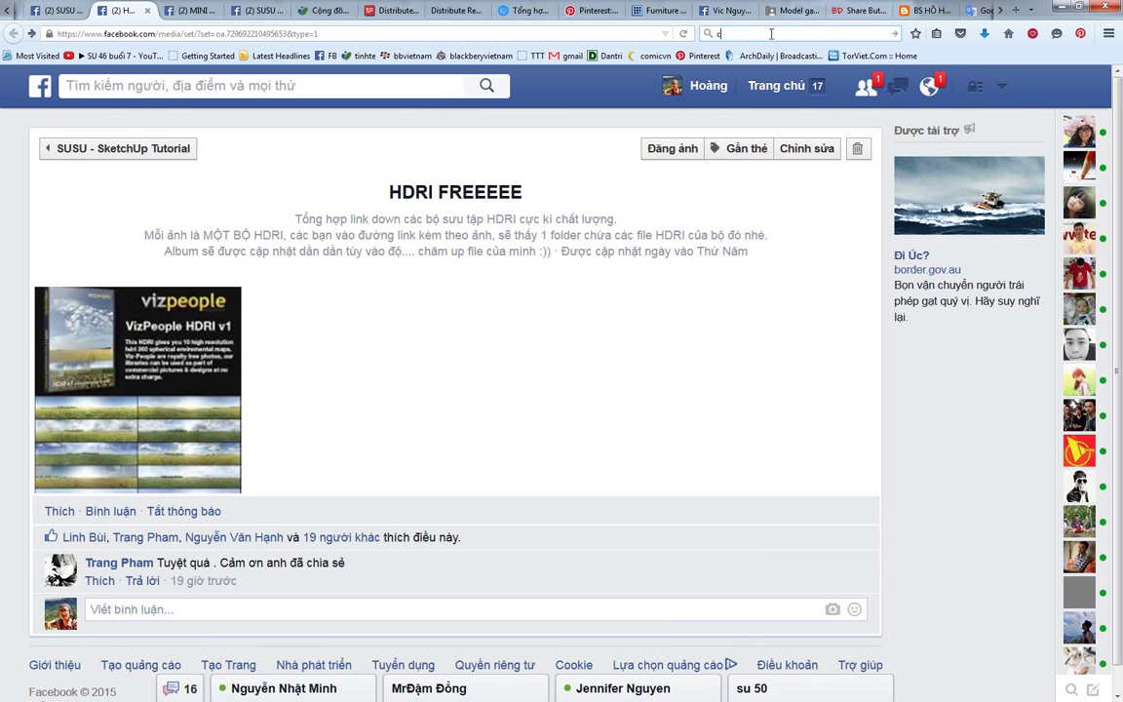
pyautogui.write('clover')
pyautogui.press('Return')
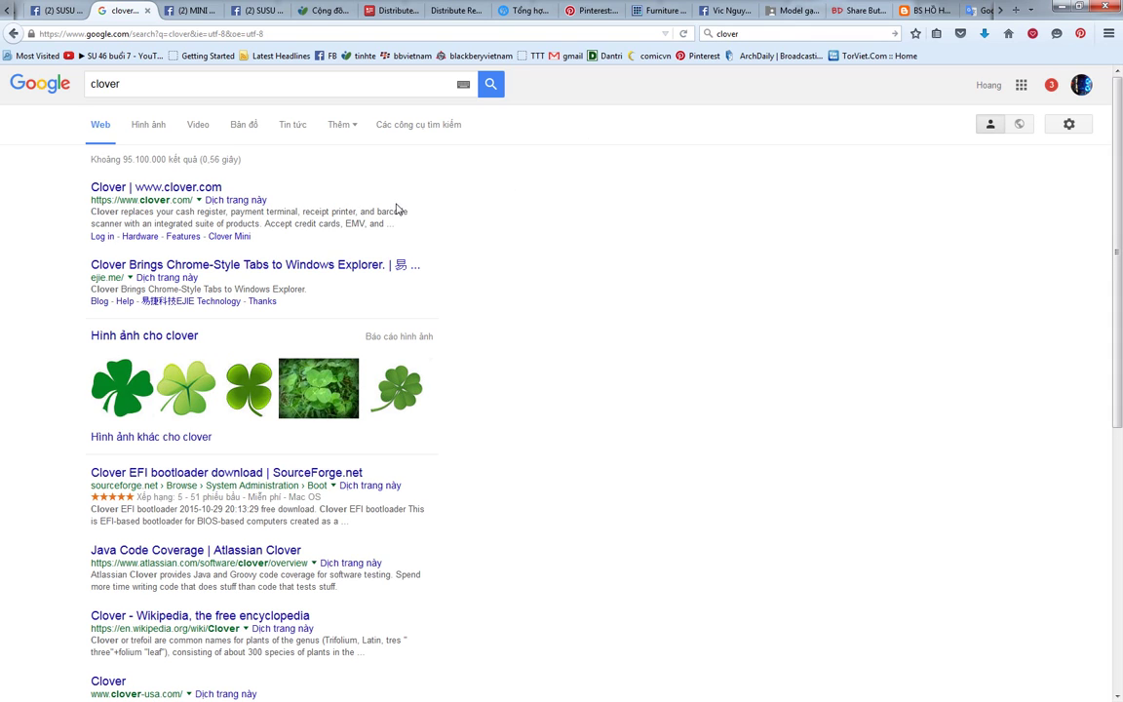
# Refine the Google query to 'clover explorer' and open the Download.com.vn result in background.
pyautogui.click(160, 85)
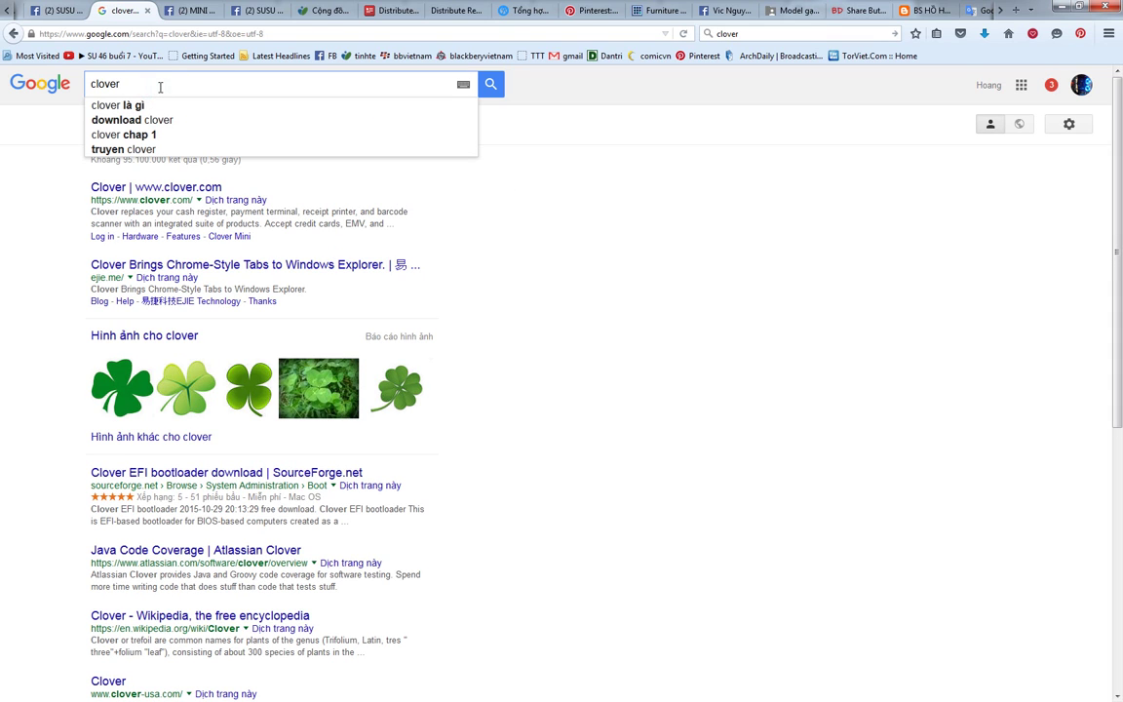
pyautogui.write(' expl')
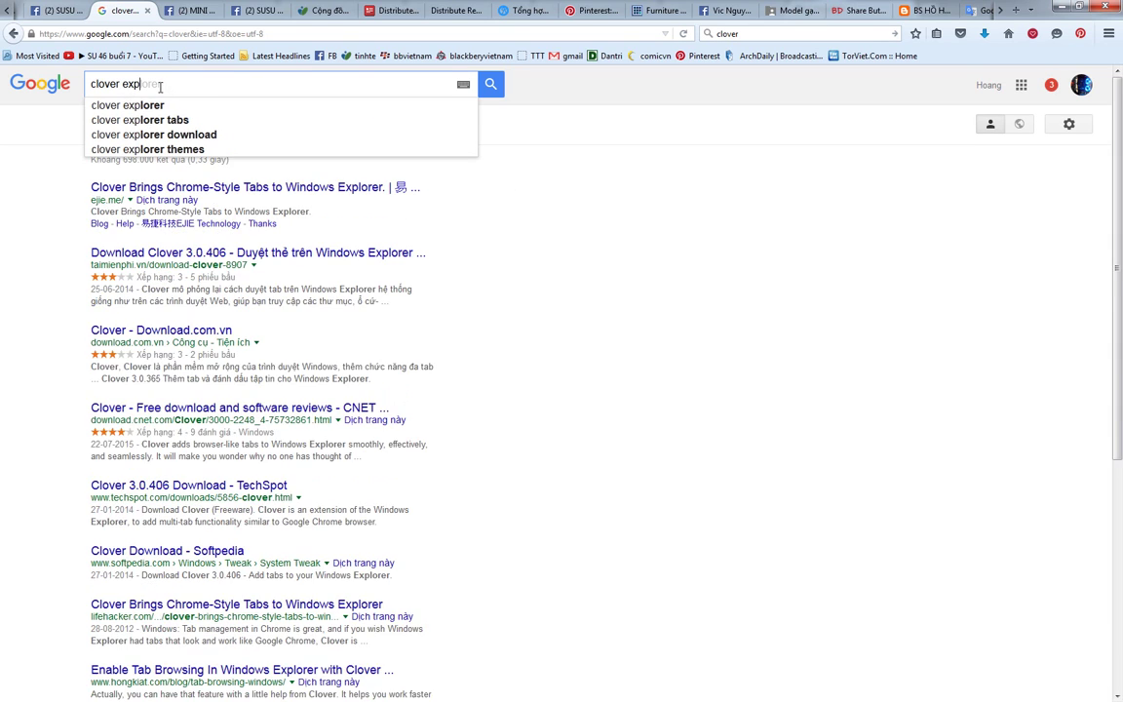
pyautogui.write('orer')
pyautogui.press('Return')
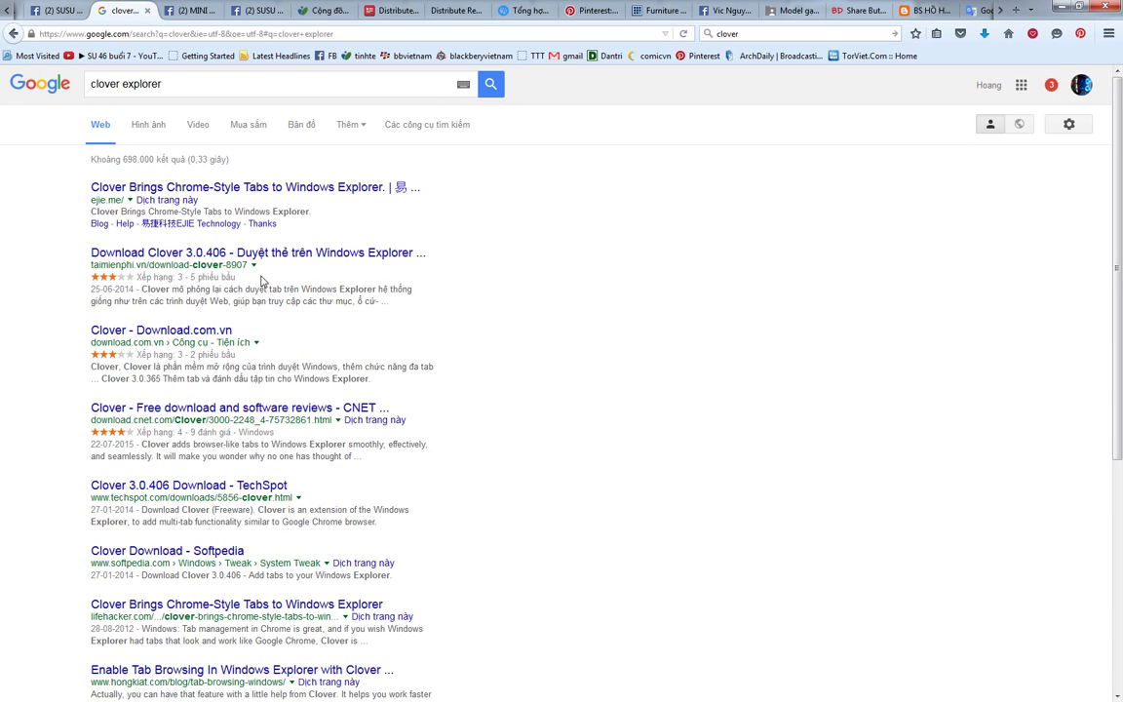
pyautogui.scroll(-3, 256, 311)
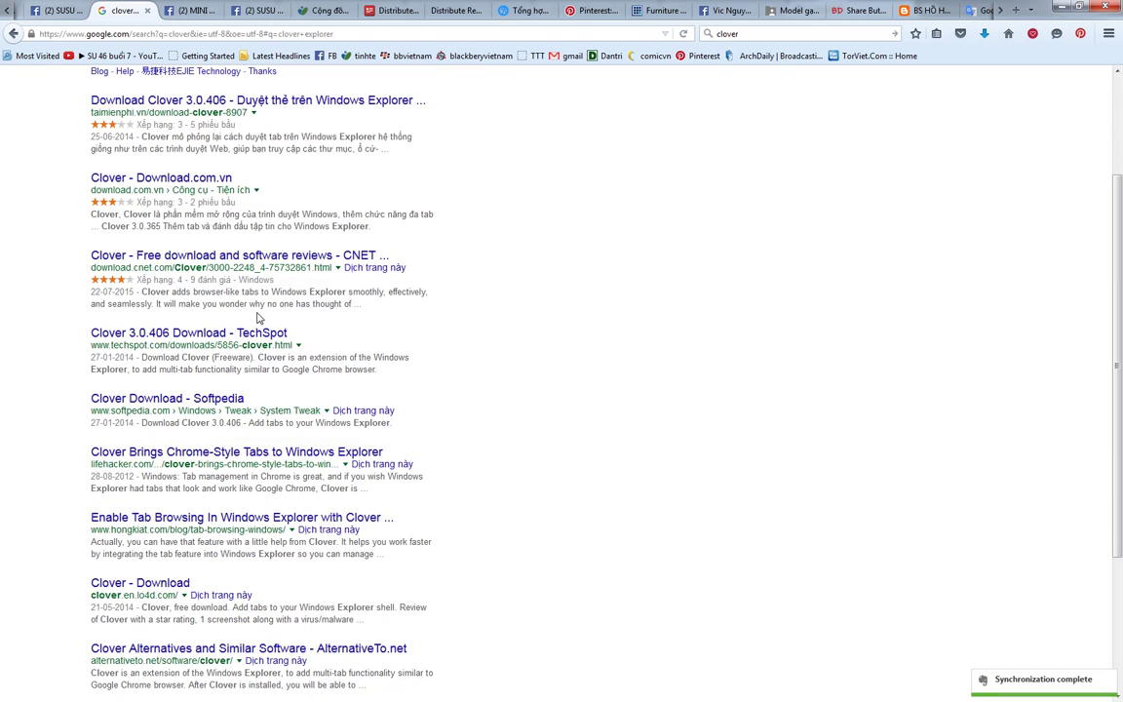
pyautogui.scroll(3, 258, 316)
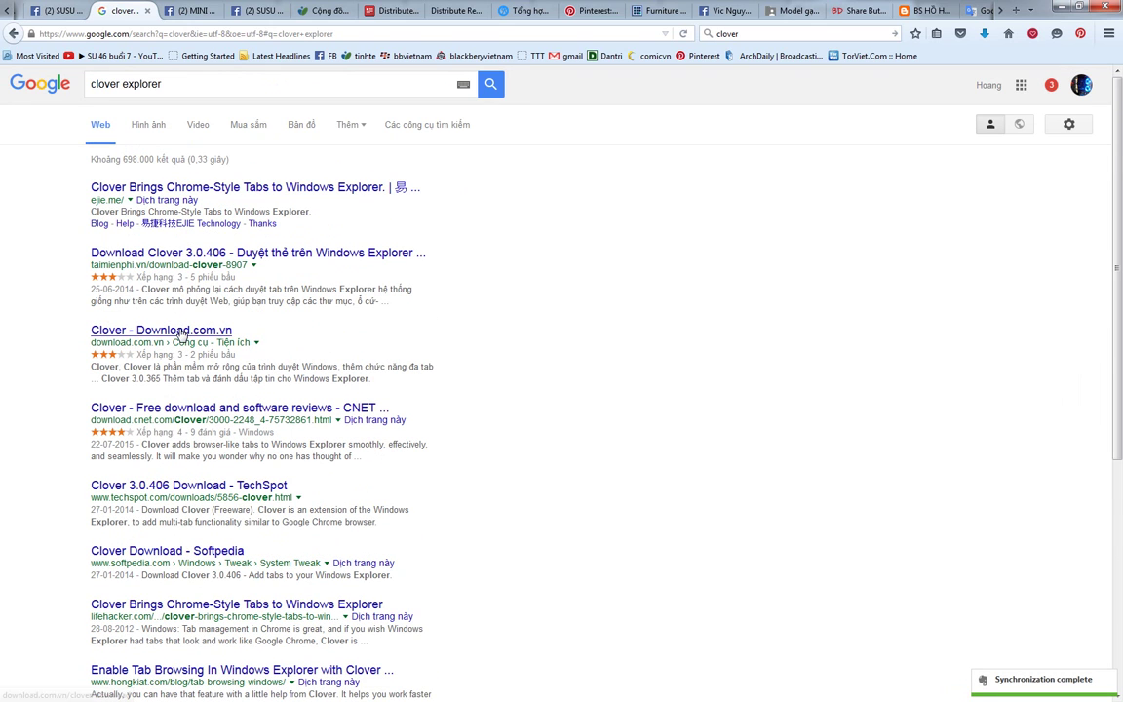
pyautogui.middleClick(191, 330)
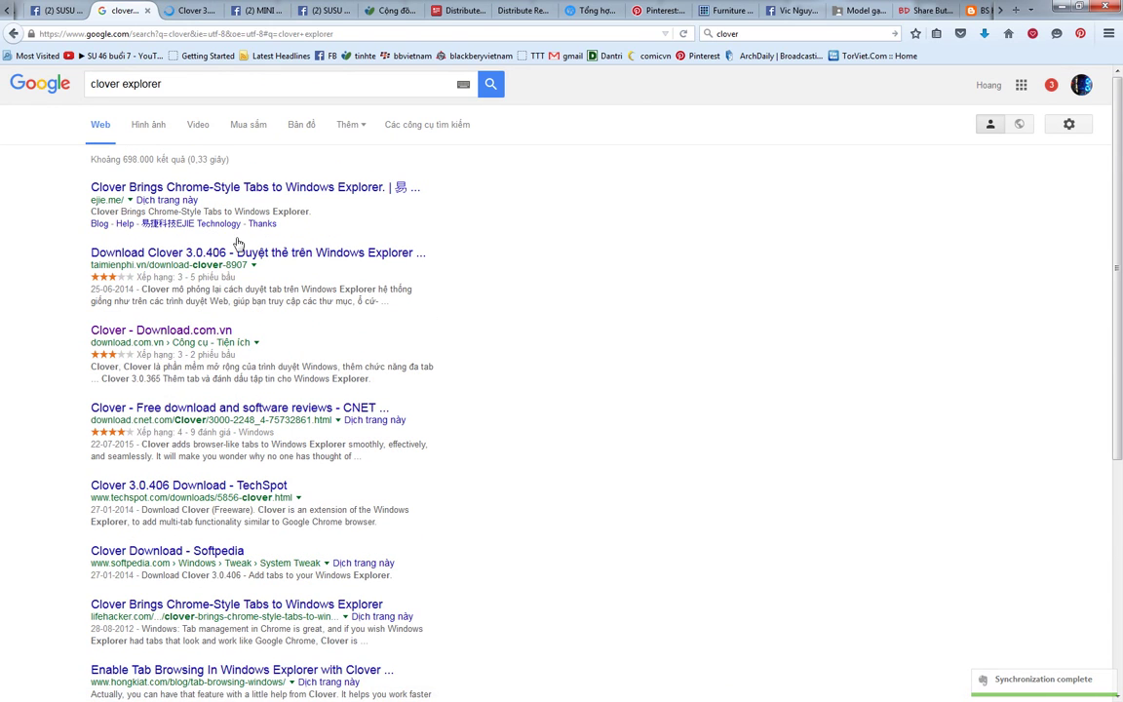
# Look over the Clover 3.0.365 page, then search for 'duyệtxplorv theo dạng tab'.
pyautogui.click(180, 11)
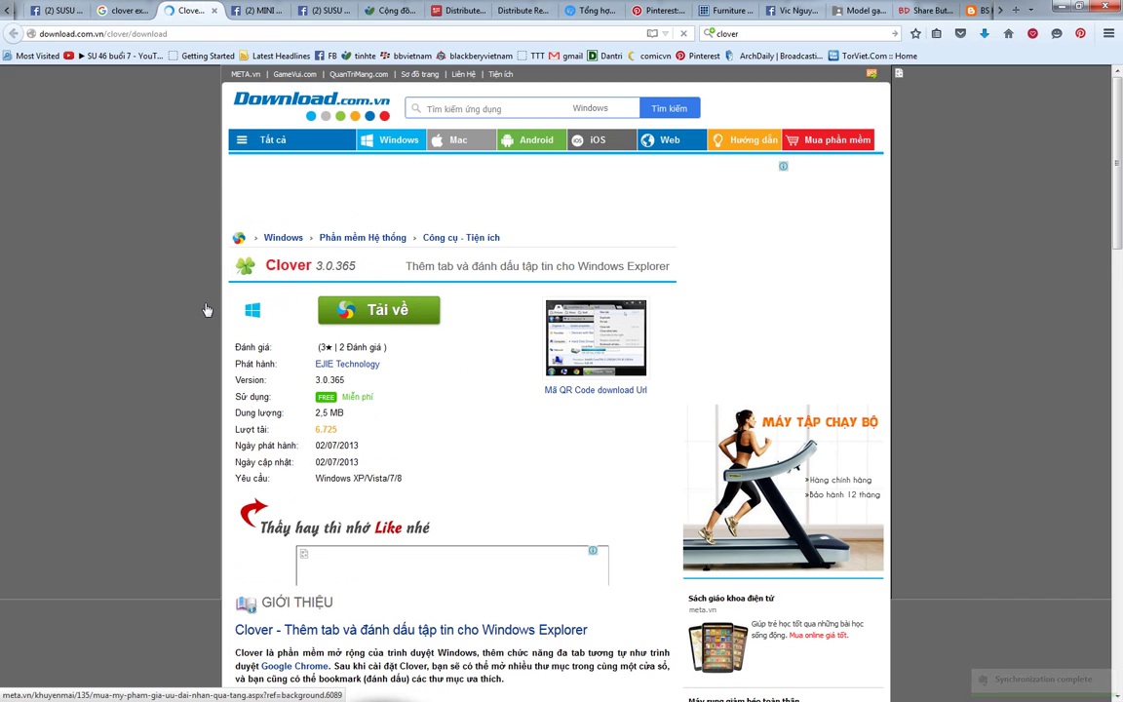
pyautogui.scroll(-2, 322, 304)
pyautogui.scroll(-4, 332, 310)
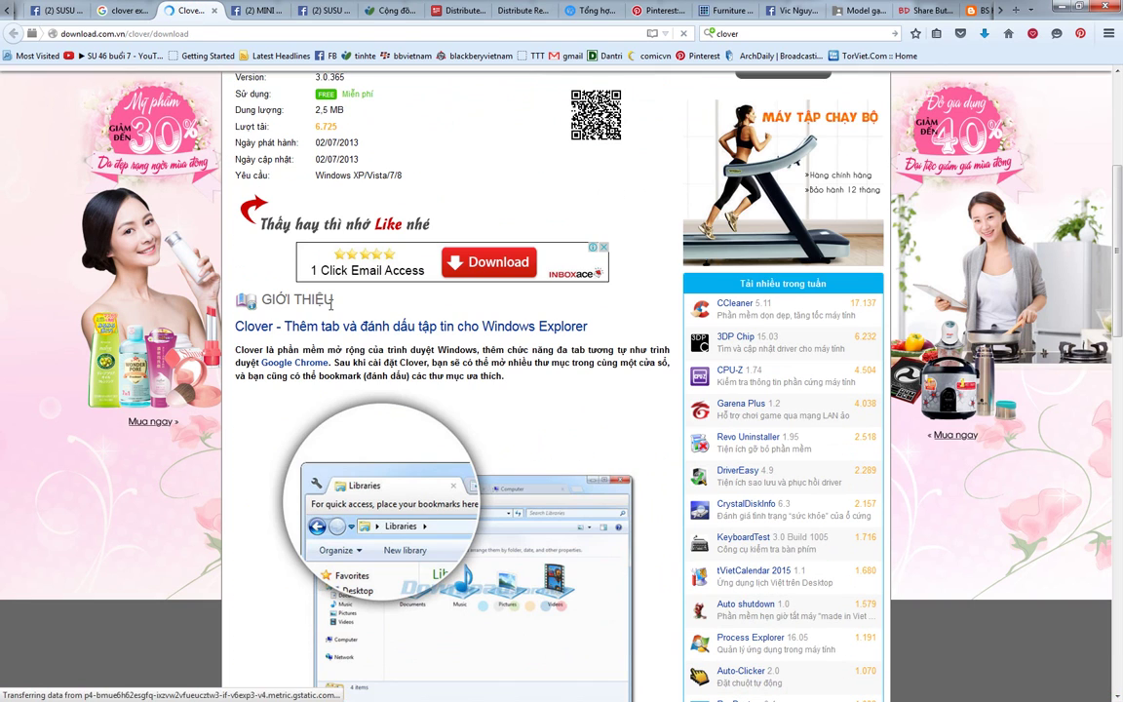
pyautogui.click(817, 34)
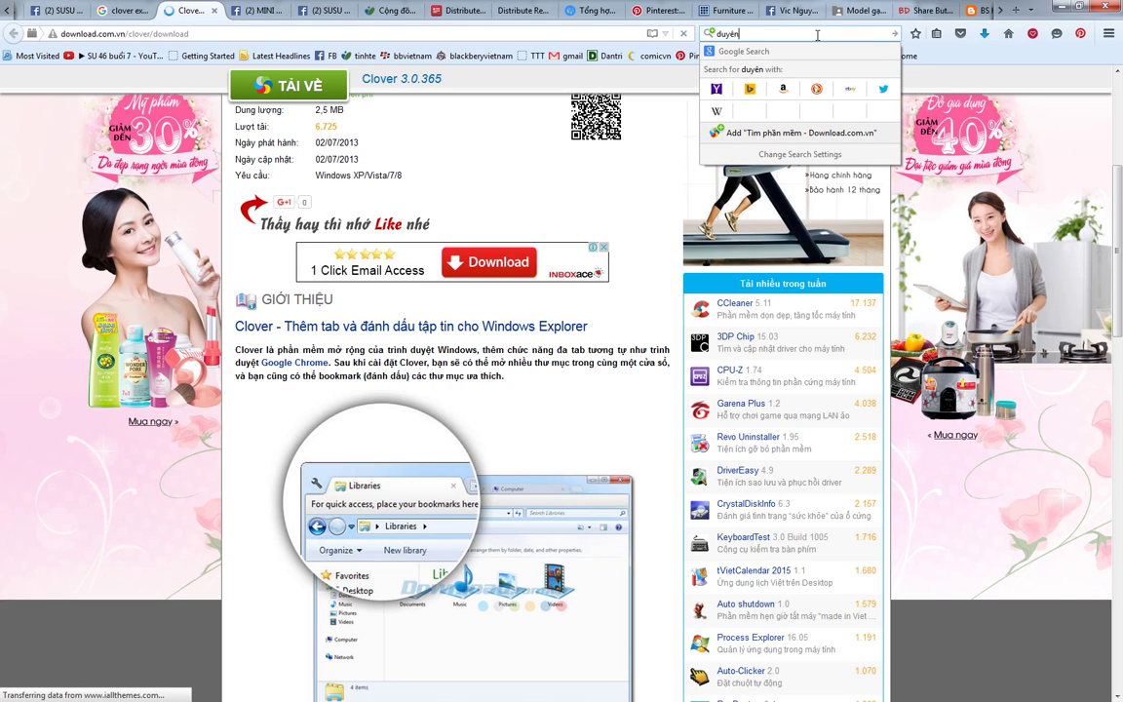
pyautogui.write('duyệt exp')
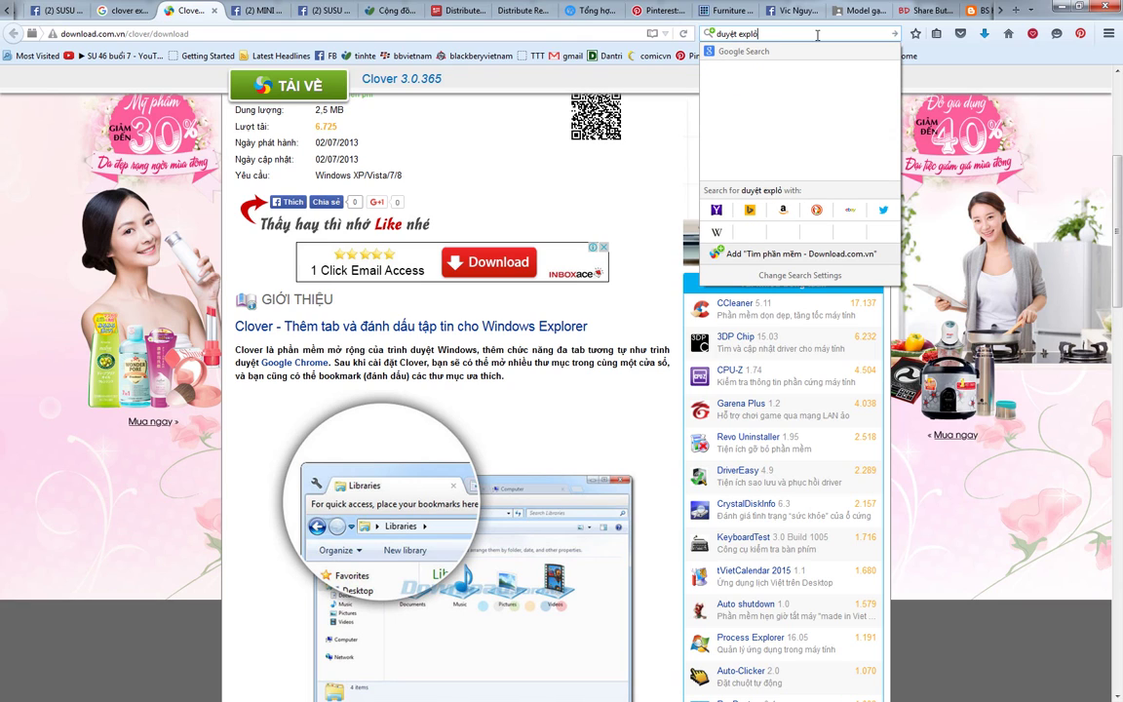
pyautogui.write('lorv')
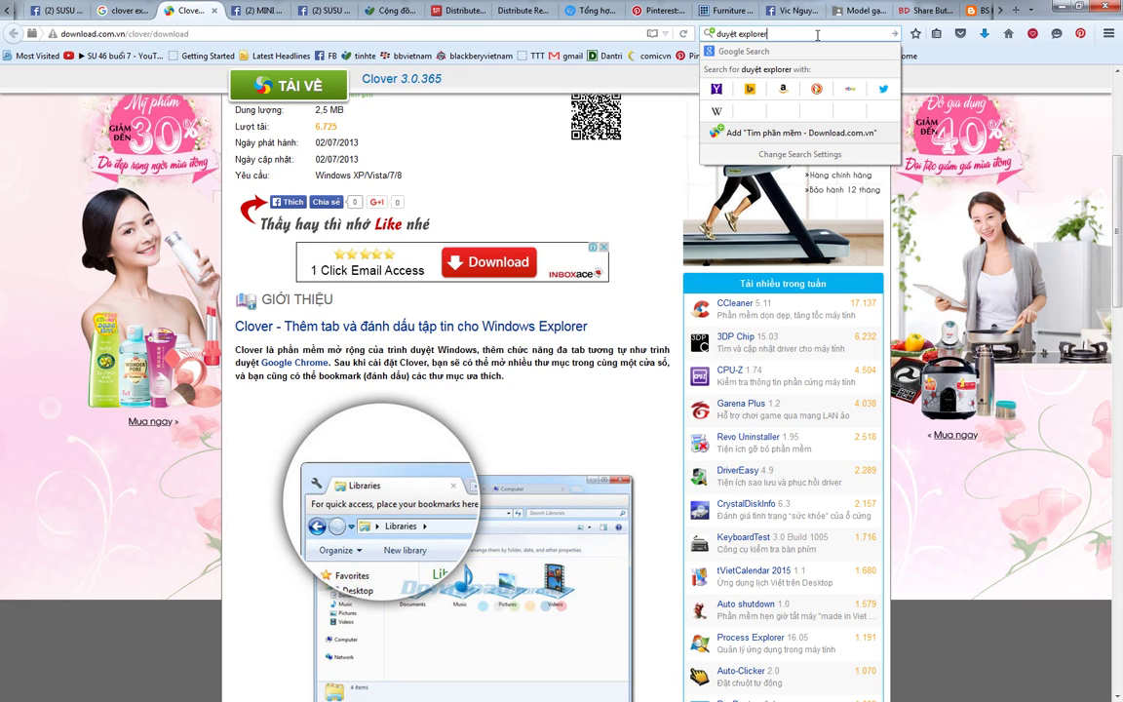
pyautogui.write(' theo dạng tab')
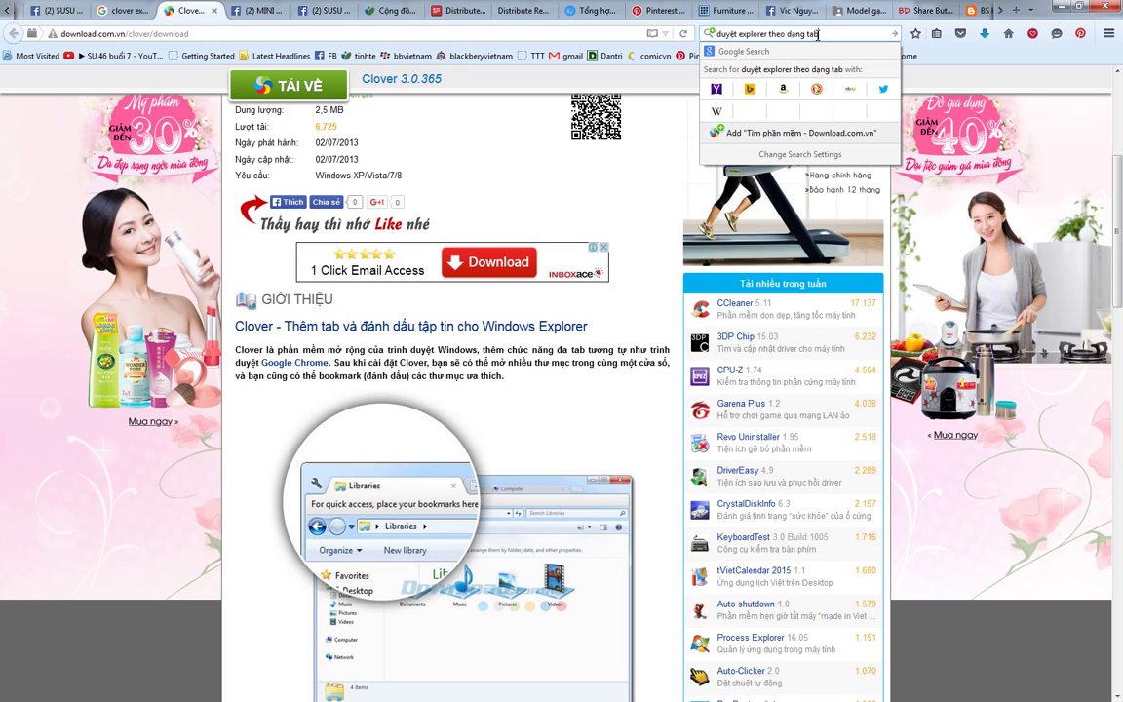
pyautogui.press('Return')
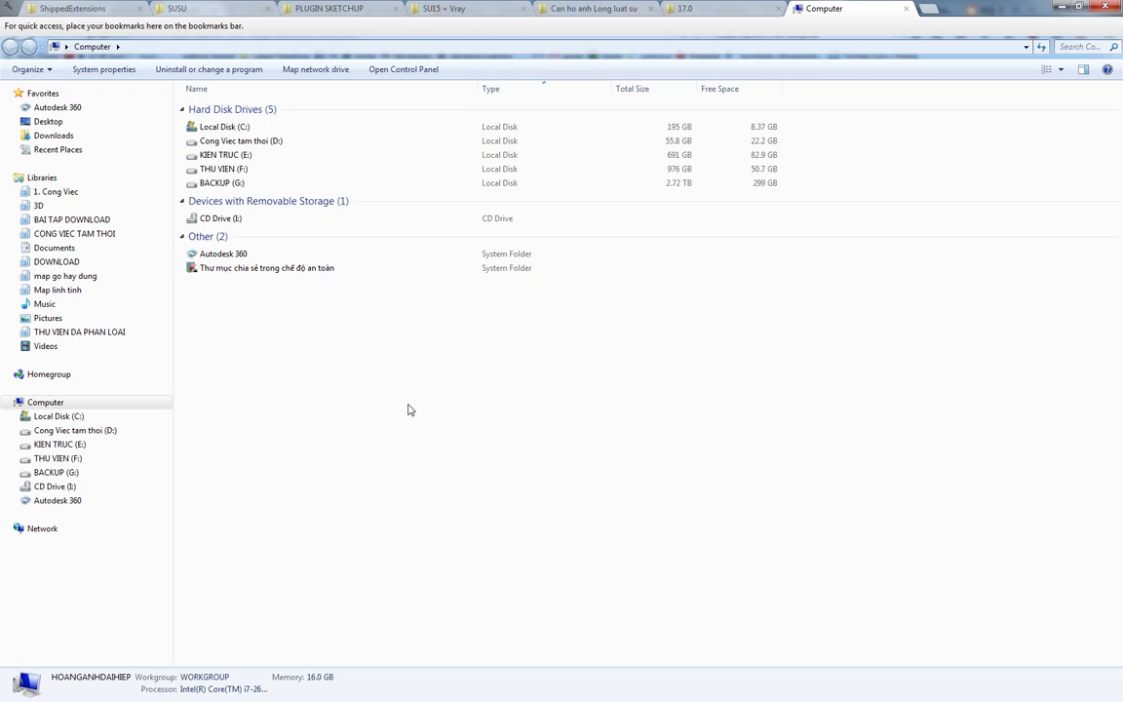
# Browse drives D: and E:, then open 3D > 5-MAP vat lieu > map go hay dung textures.
pyautogui.click(102, 431)
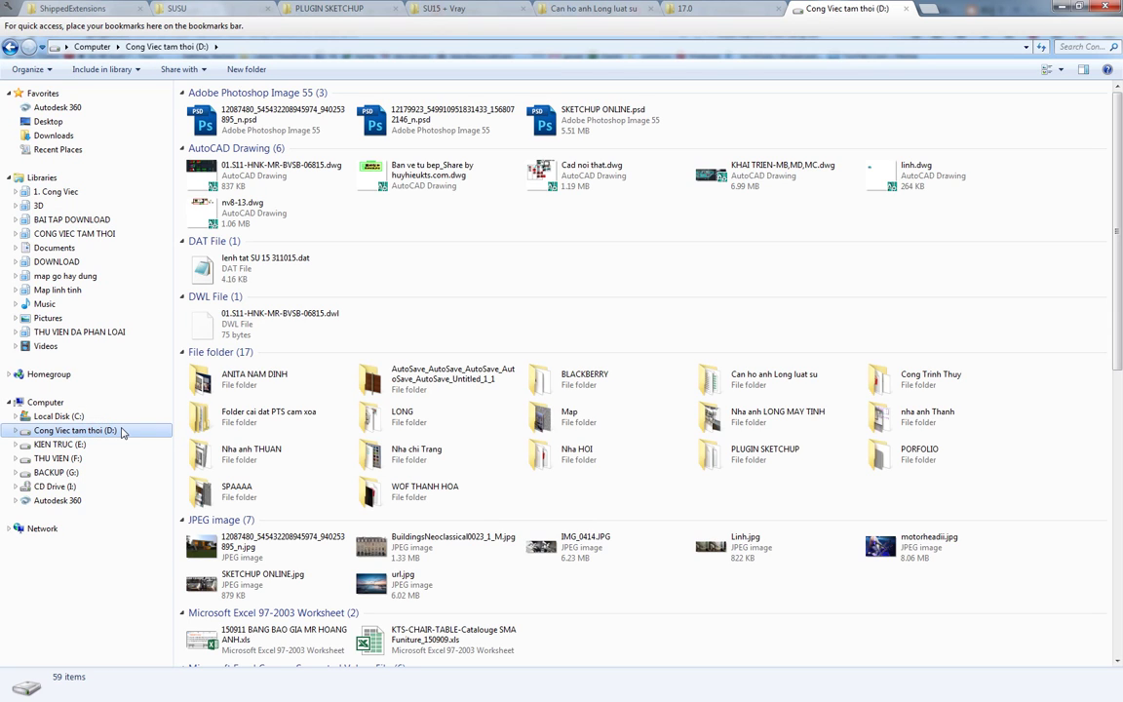
pyautogui.click(68, 445)
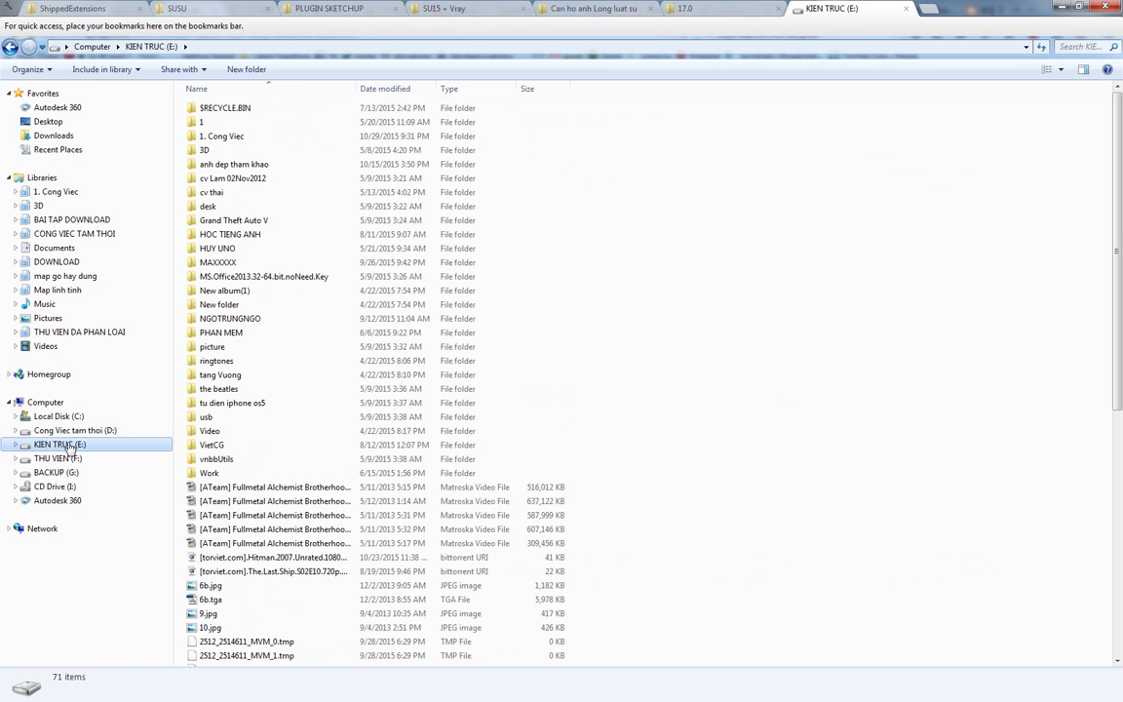
pyautogui.doubleClick(223, 152)
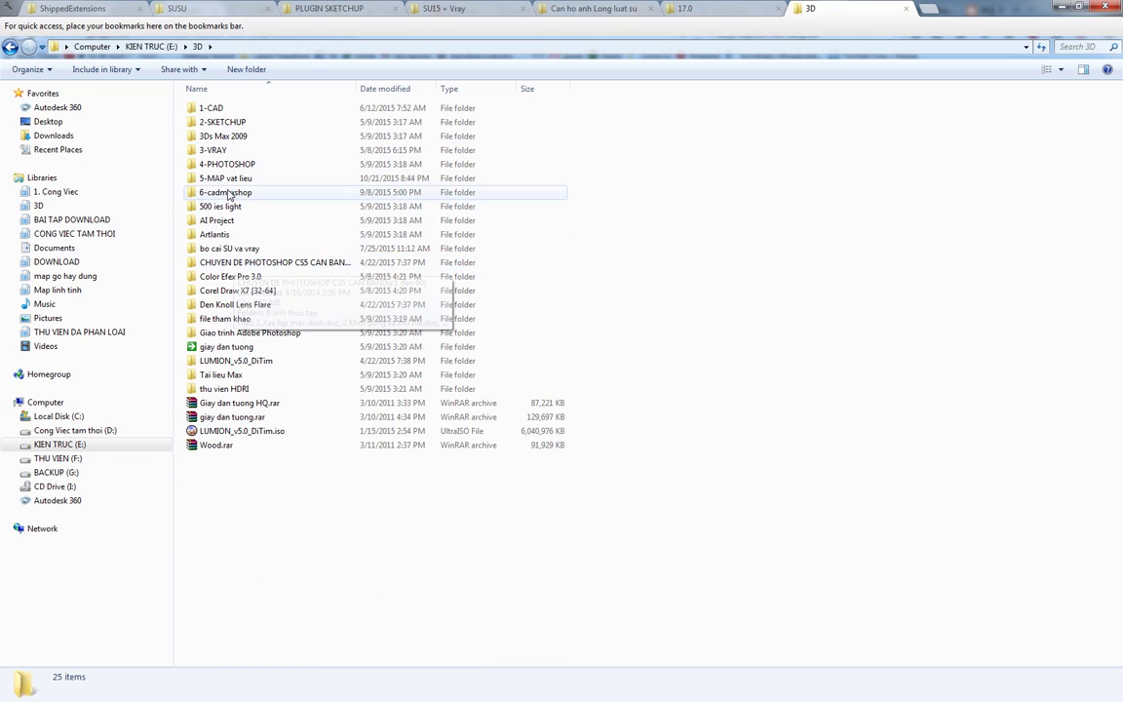
pyautogui.doubleClick(231, 179)
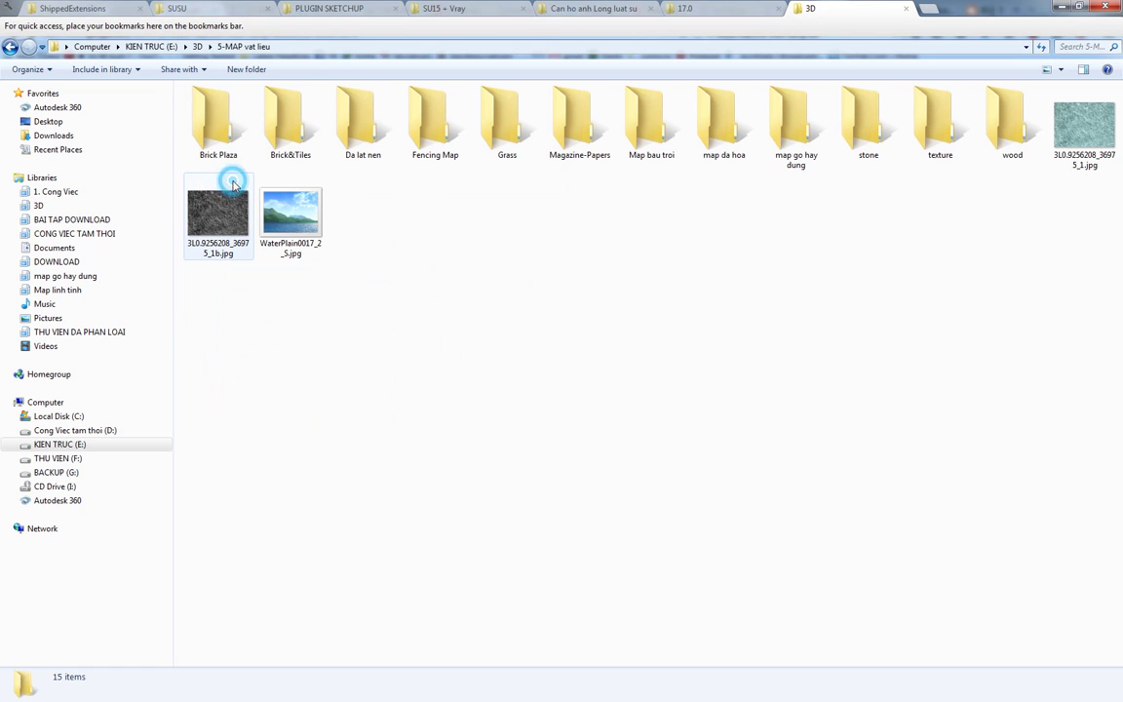
pyautogui.click(819, 143)
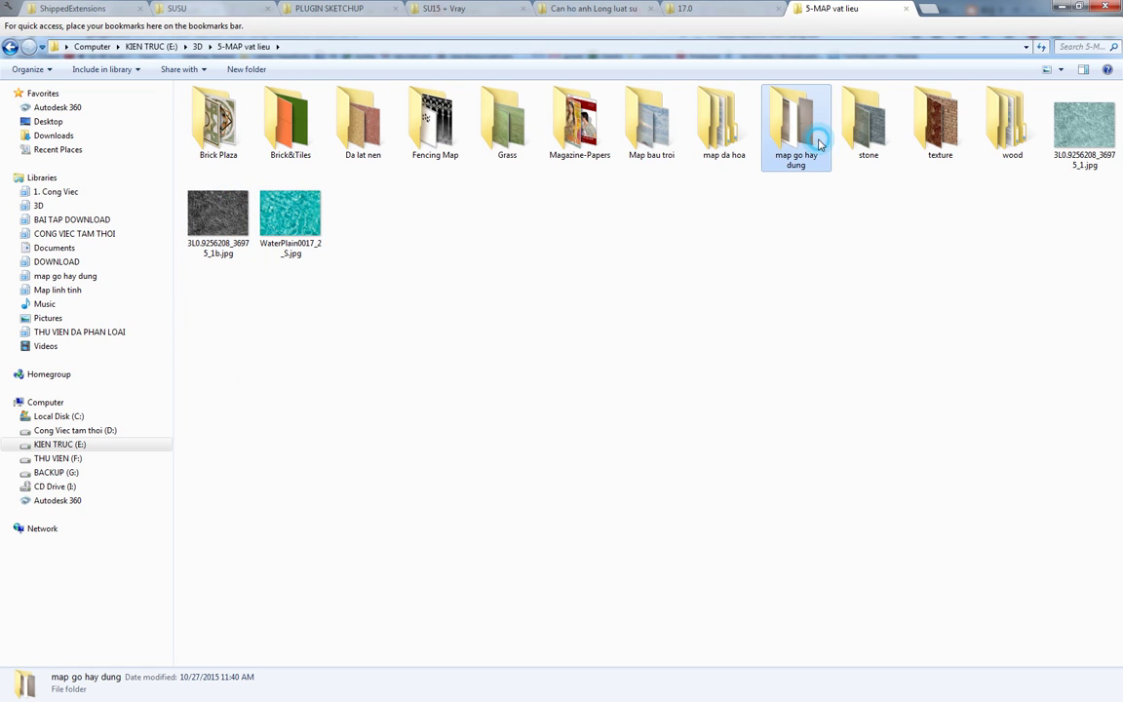
pyautogui.doubleClick(800, 136)
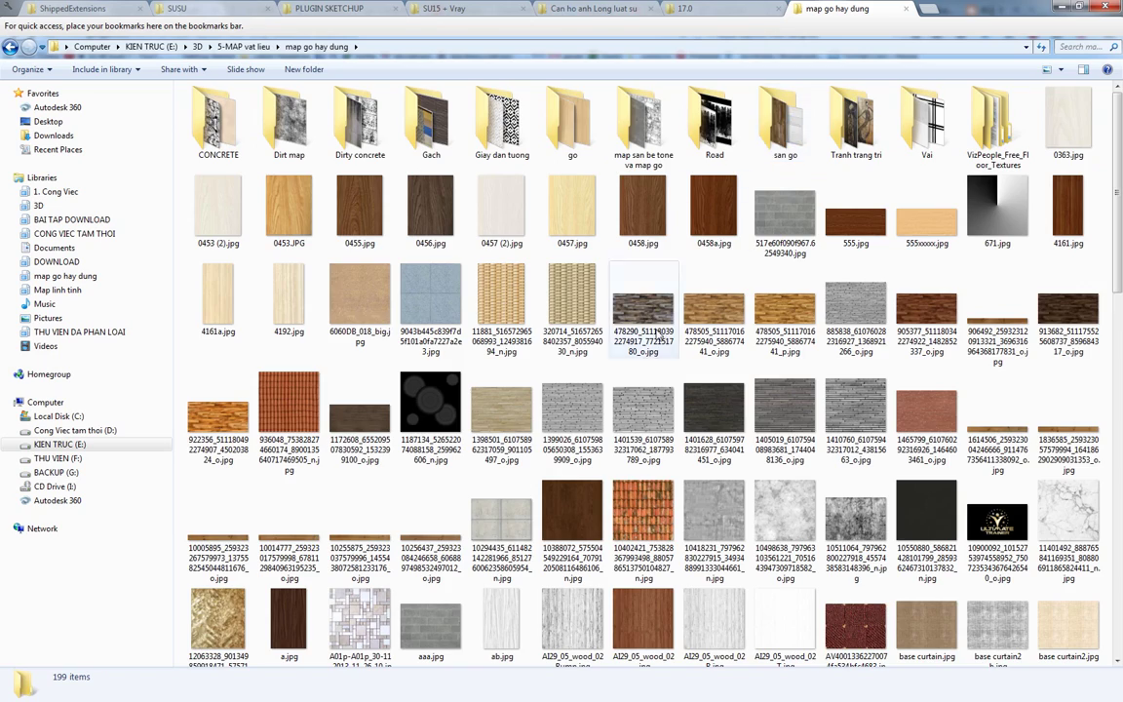
pyautogui.scroll(-5, 629, 409)
pyautogui.scroll(-3, 629, 392)
pyautogui.scroll(8, 629, 392)
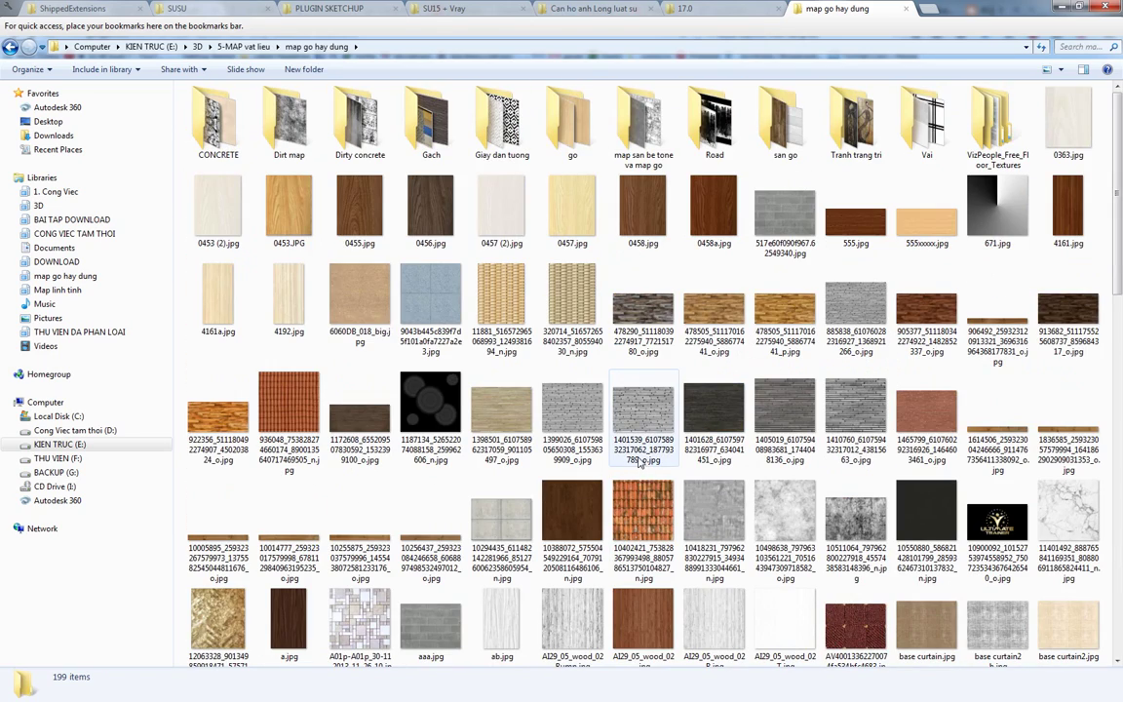
pyautogui.moveTo(601, 414)
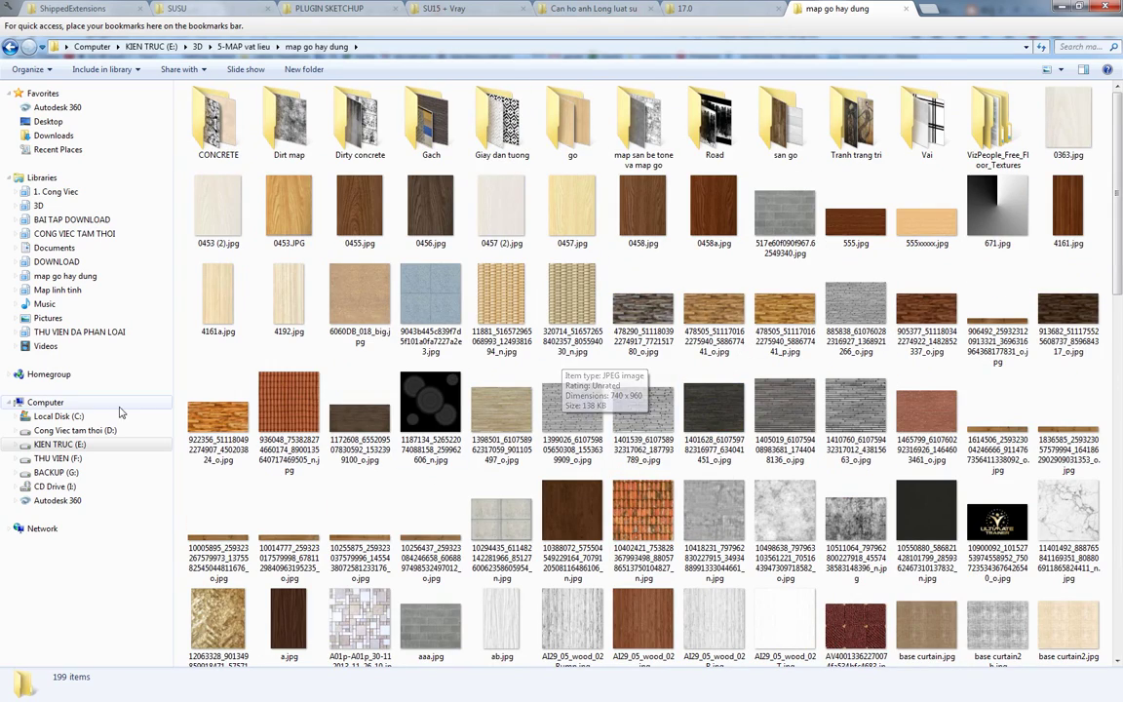
# Reopen map go hay dung on KIEN TRUC (E:), then open the 1. Cong Viec library.
pyautogui.click(46, 402)
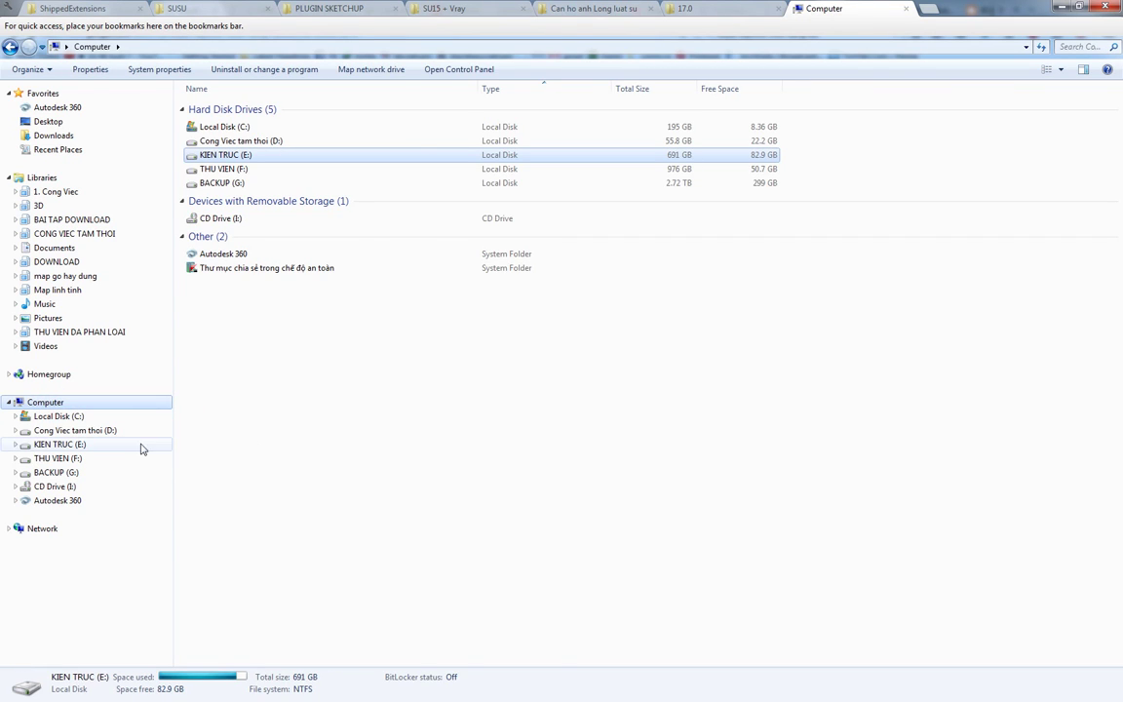
pyautogui.click(60, 445)
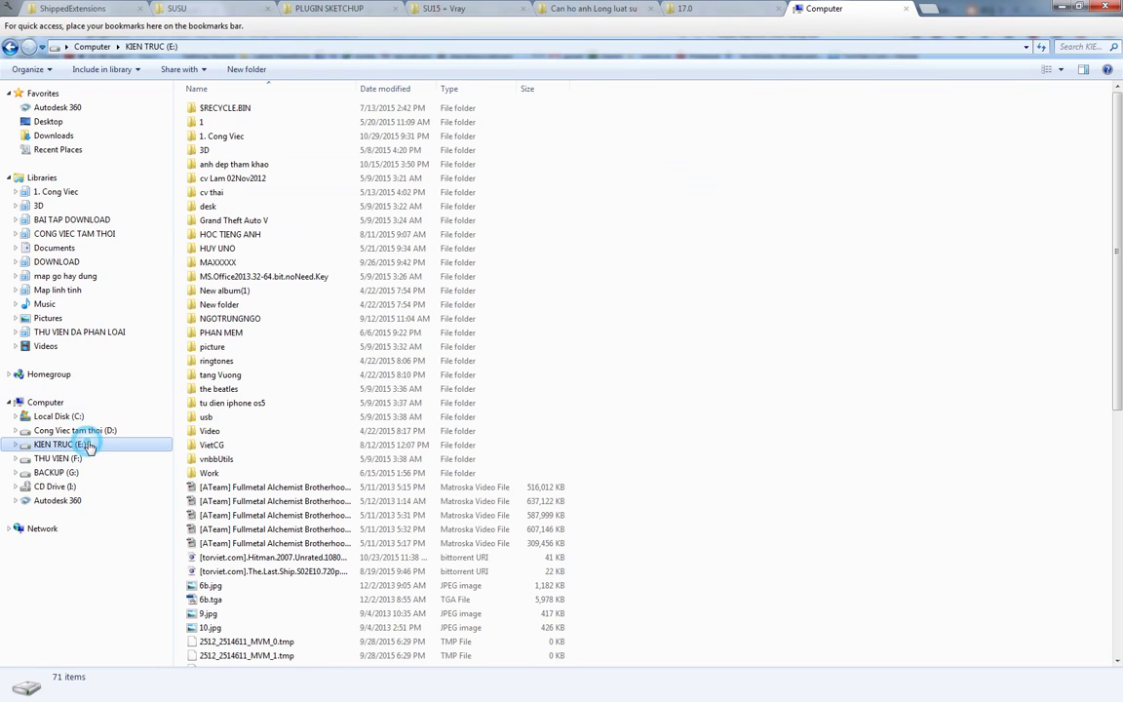
pyautogui.doubleClick(225, 151)
pyautogui.click(226, 180)
pyautogui.doubleClick(226, 181)
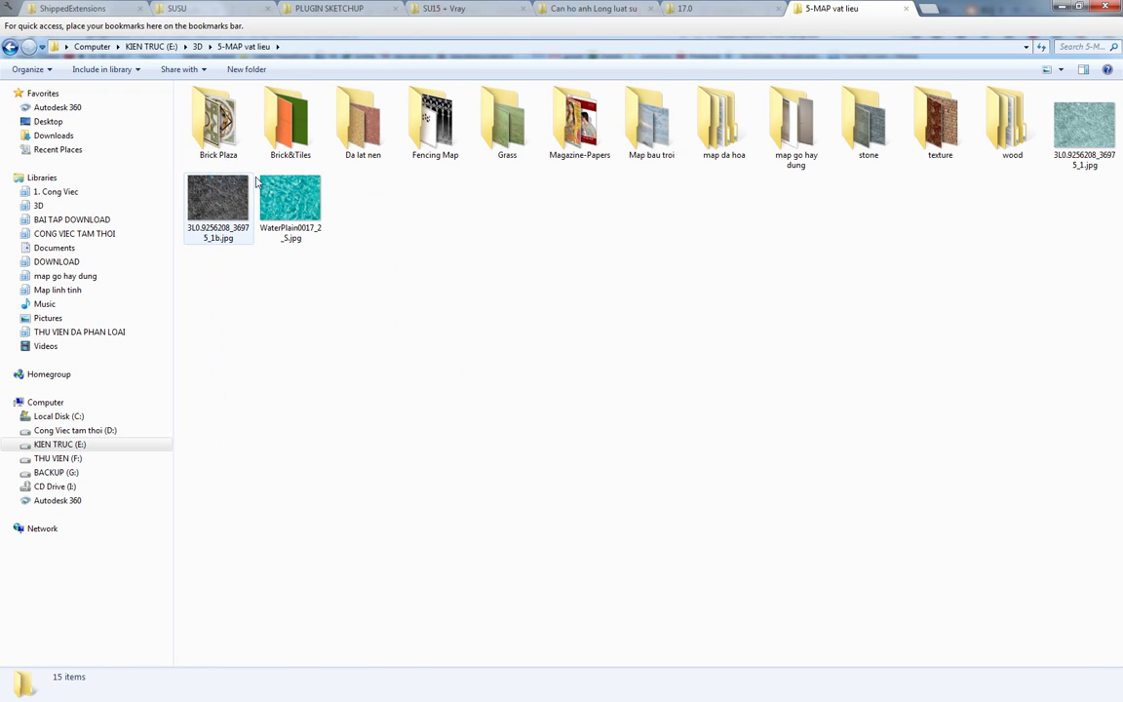
pyautogui.doubleClick(788, 140)
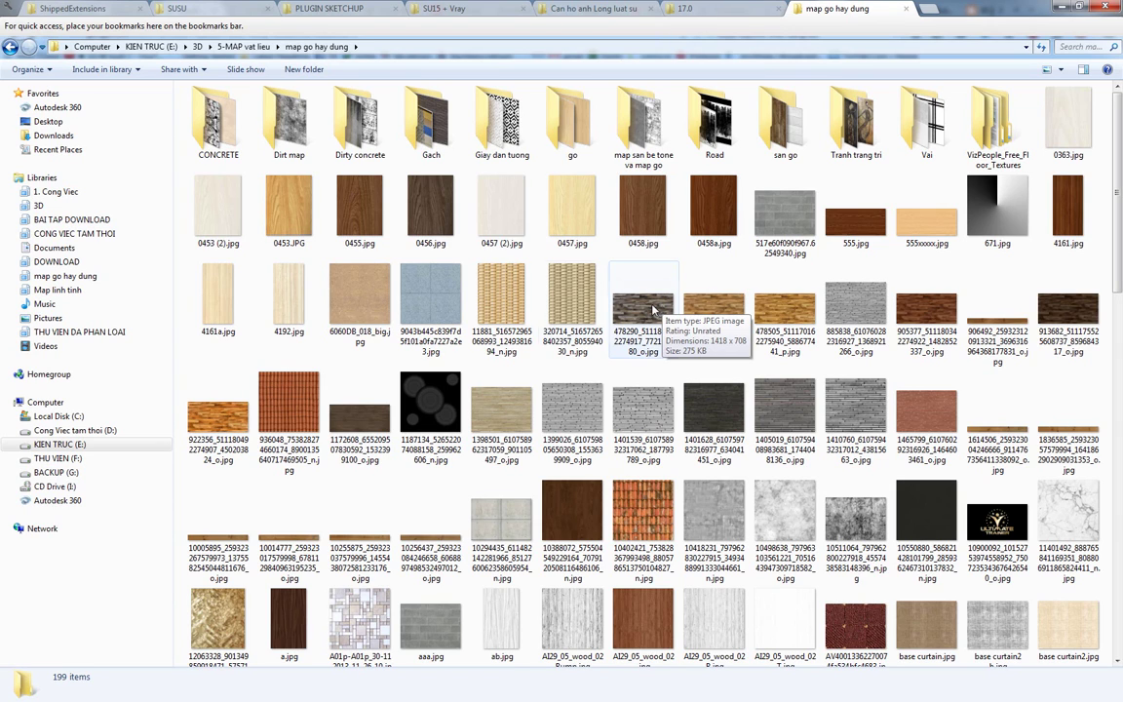
pyautogui.moveTo(49, 248)
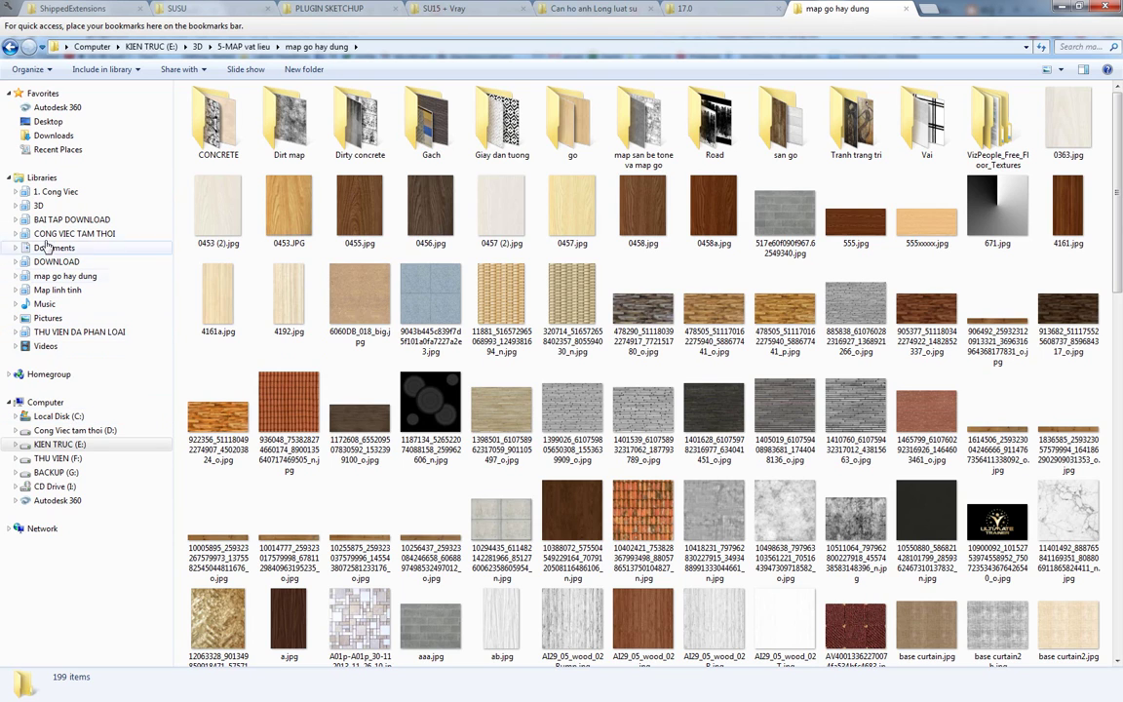
pyautogui.click(54, 194)
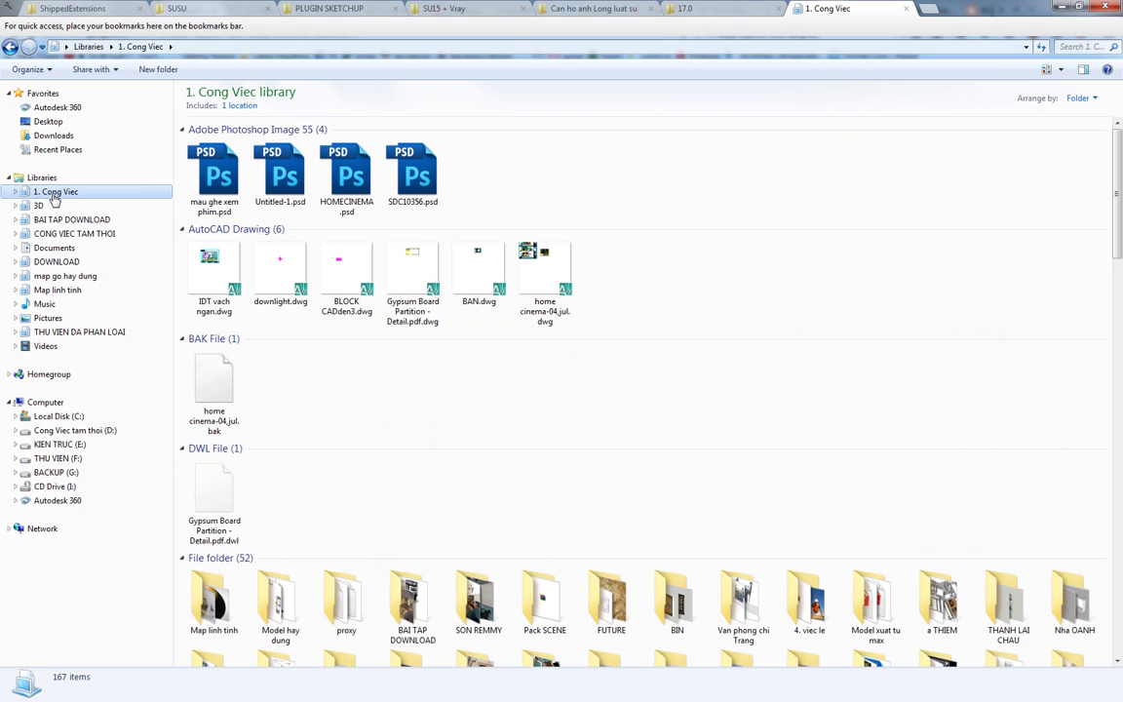
# Browse from drive THU VIEN (F:) through THU VIEN DA PHAN LOAI into the noi that folder.
pyautogui.click(64, 276)
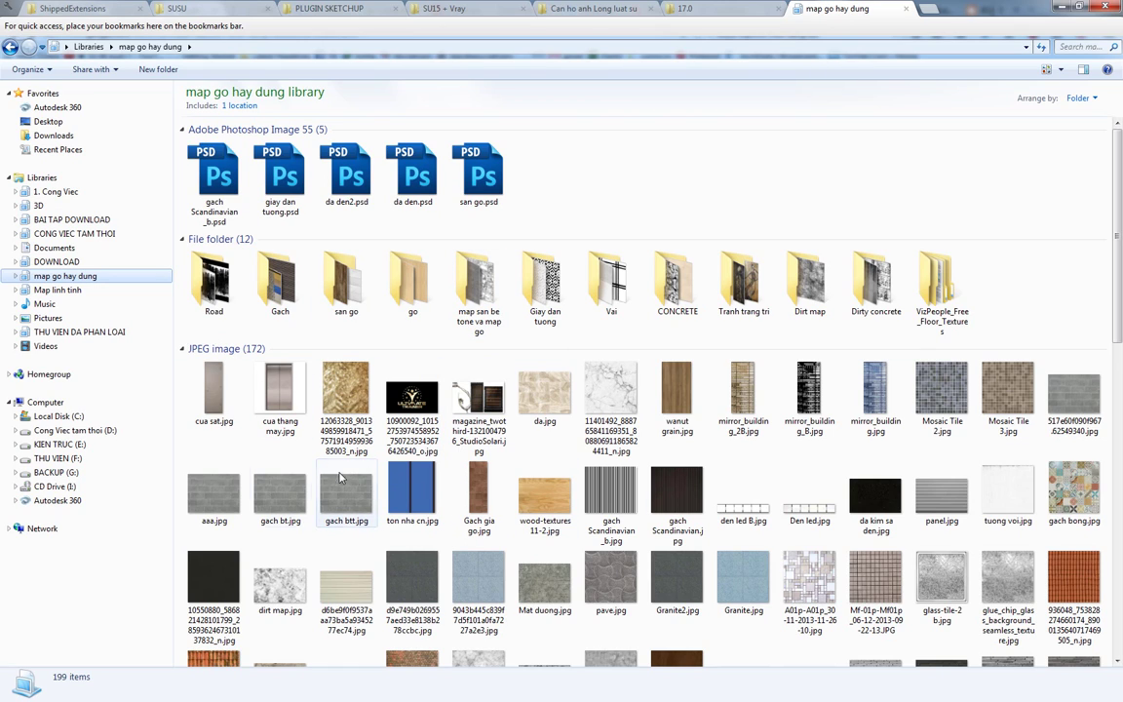
pyautogui.click(71, 465)
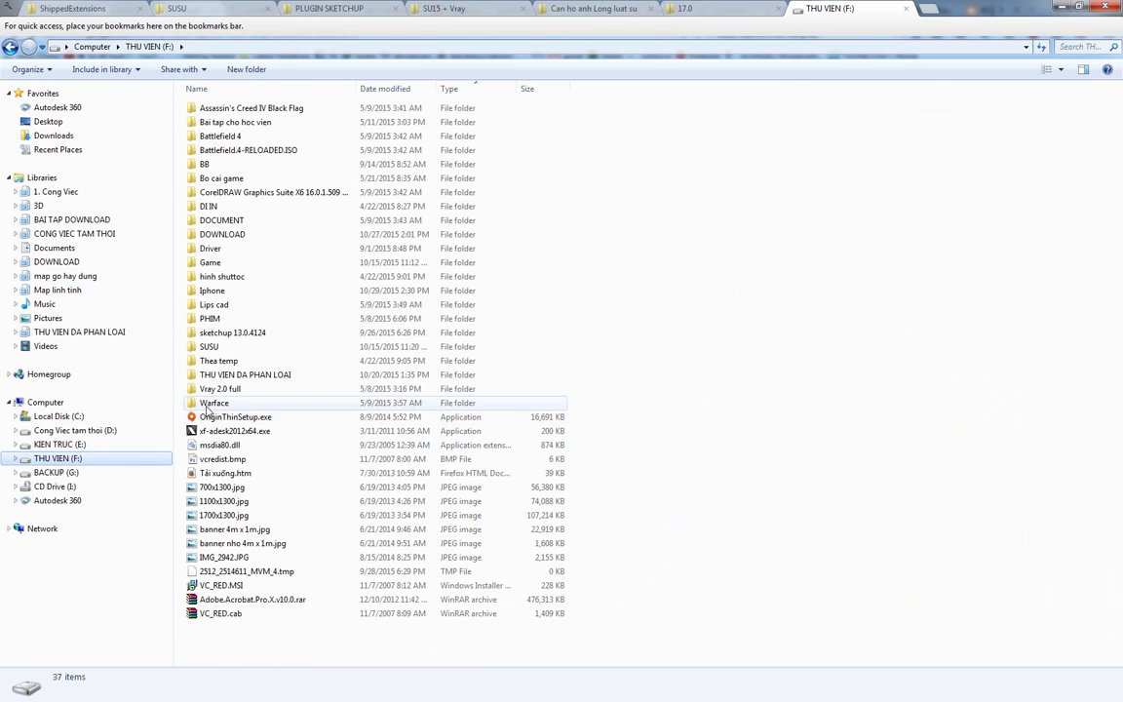
pyautogui.doubleClick(258, 374)
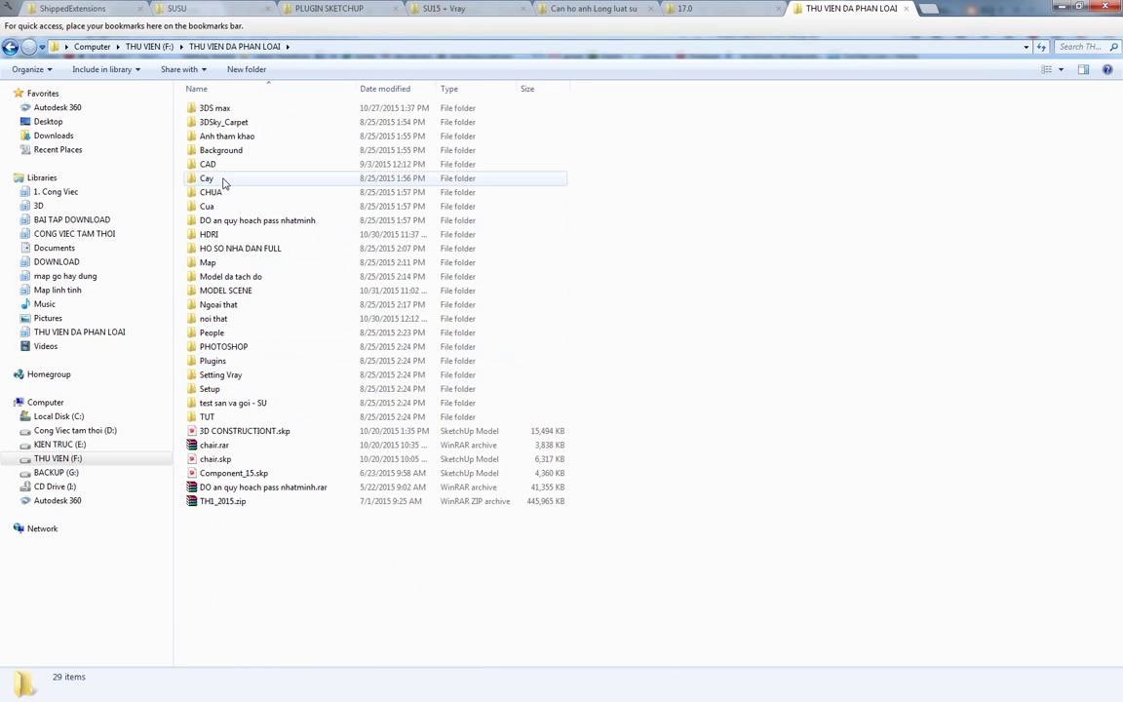
pyautogui.doubleClick(215, 319)
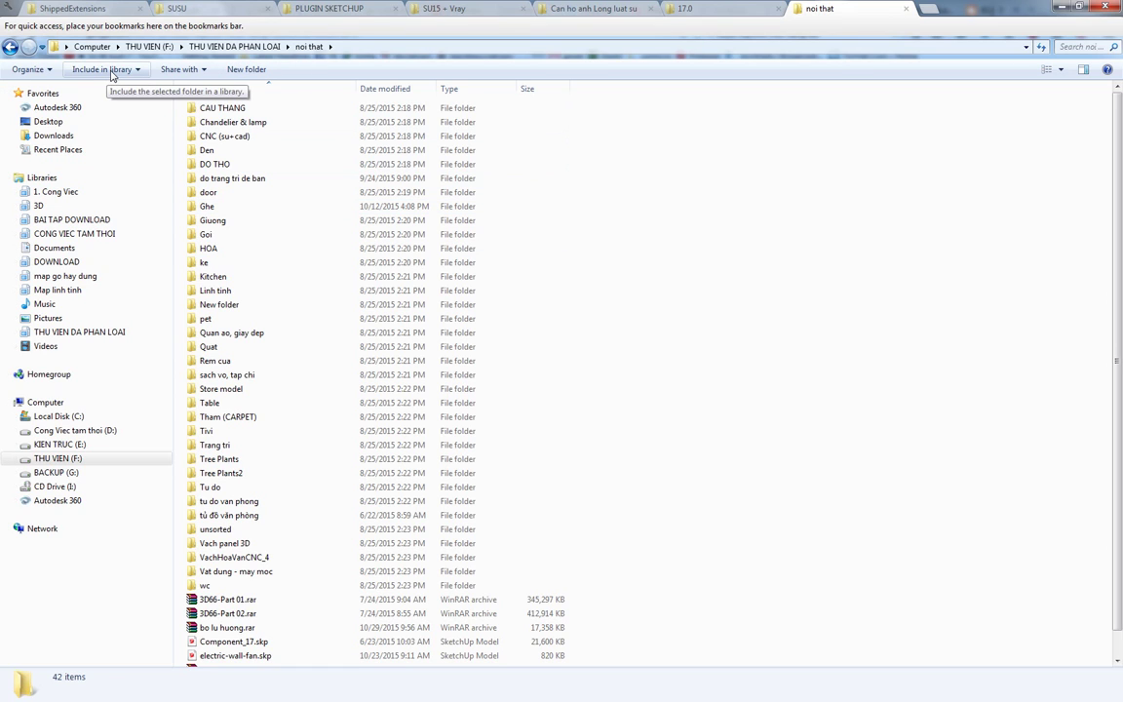
# Create a new 'noi that' library from the folder, open it, then go to the Can ho anh Long luat su tab.
pyautogui.click(108, 70)
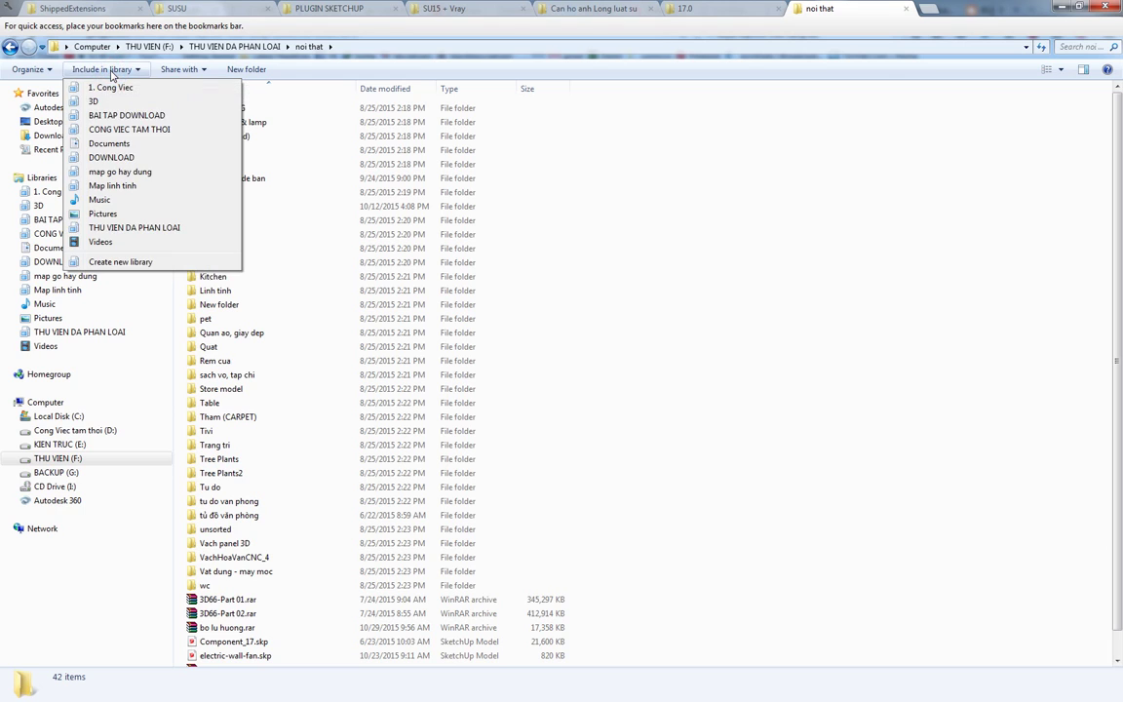
pyautogui.click(119, 264)
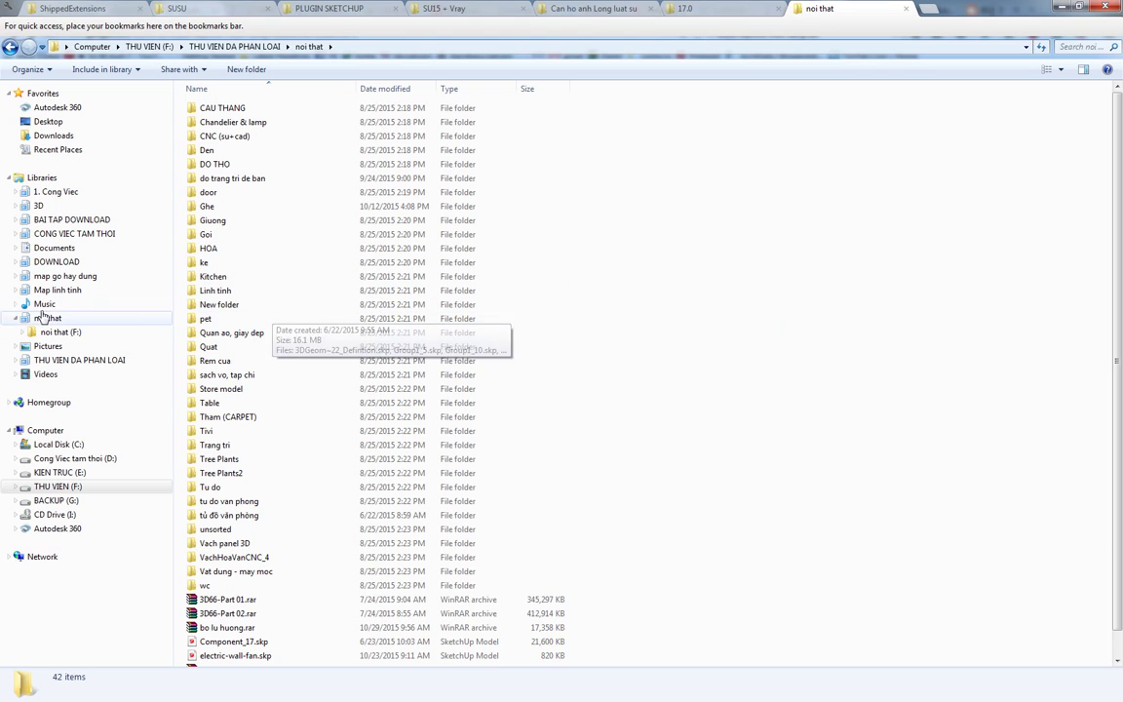
pyautogui.click(54, 260)
pyautogui.click(48, 318)
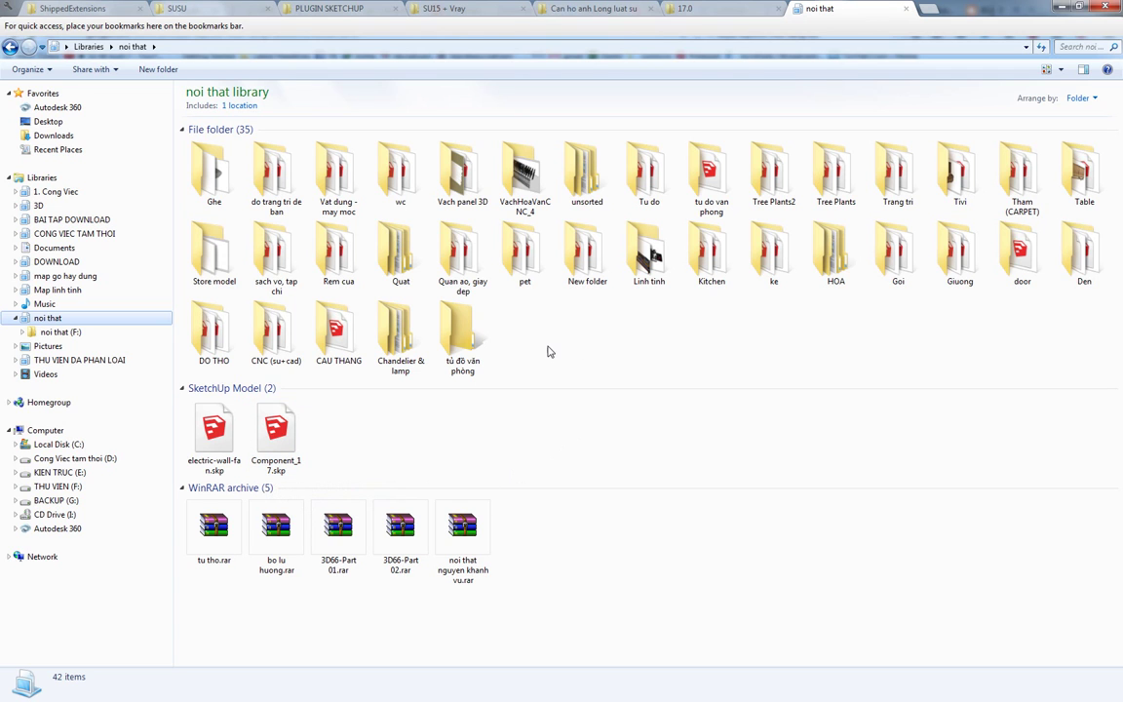
pyautogui.click(591, 8)
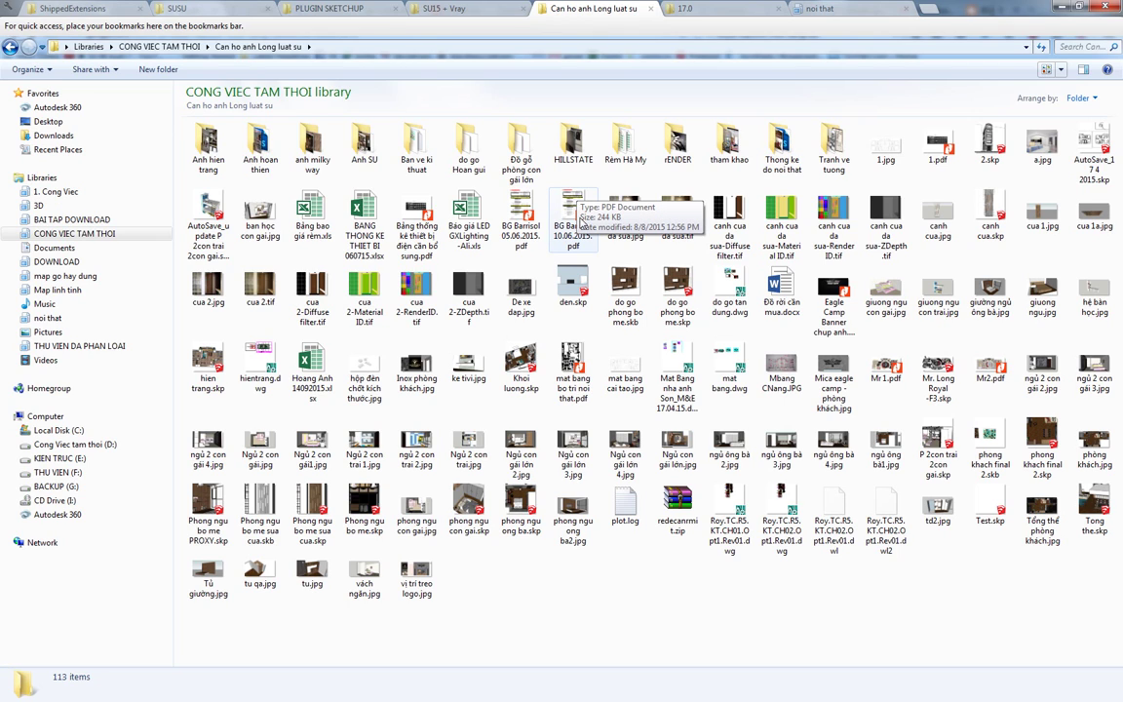
# Select Anh hien trang, Anh hoan thien, 1.pdf, 2.skp and a.jpg to check their details.
pyautogui.click(205, 156)
pyautogui.click(259, 149)
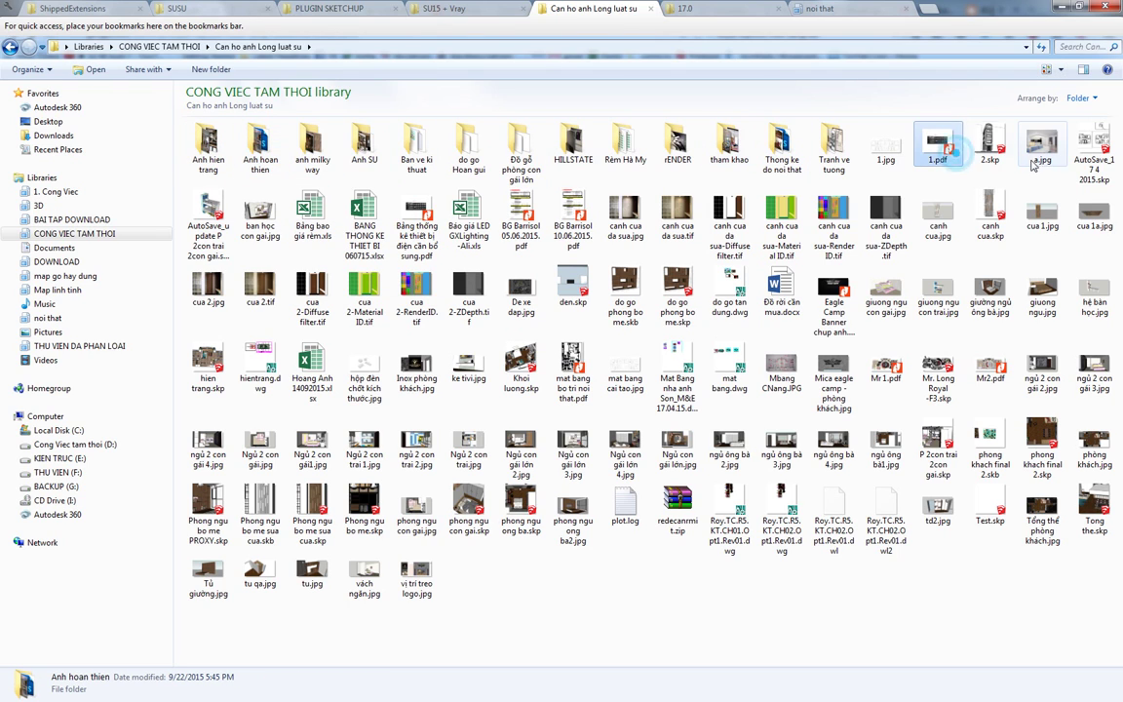
pyautogui.click(941, 148)
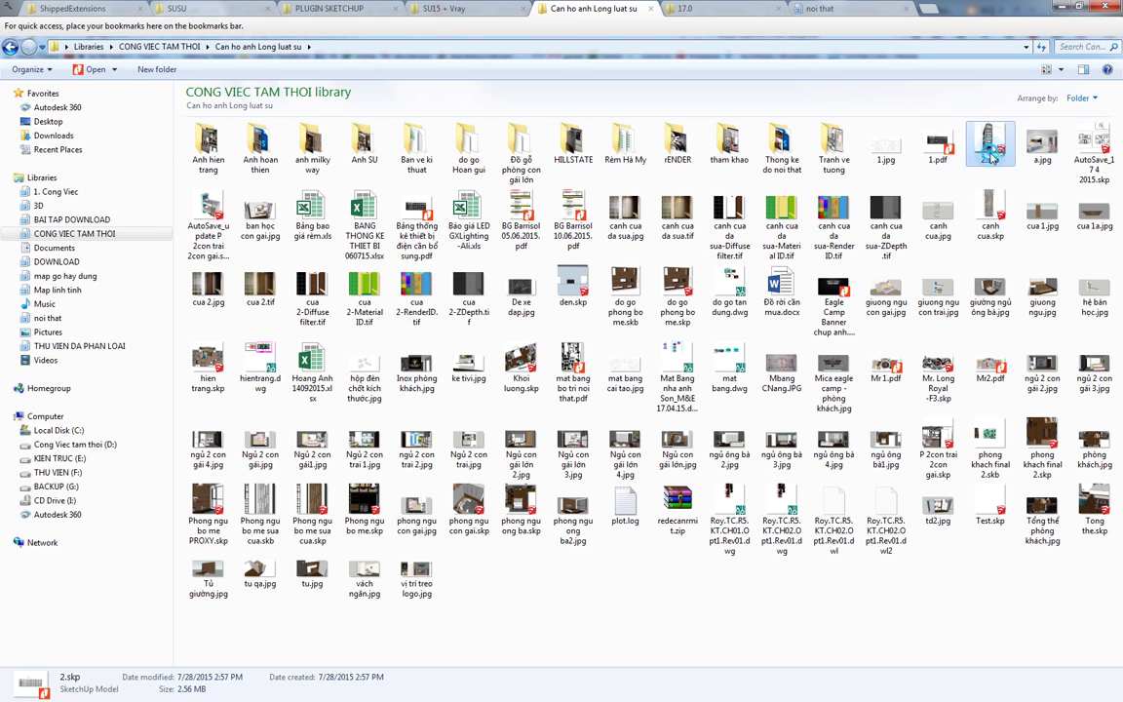
pyautogui.click(986, 147)
pyautogui.click(1041, 146)
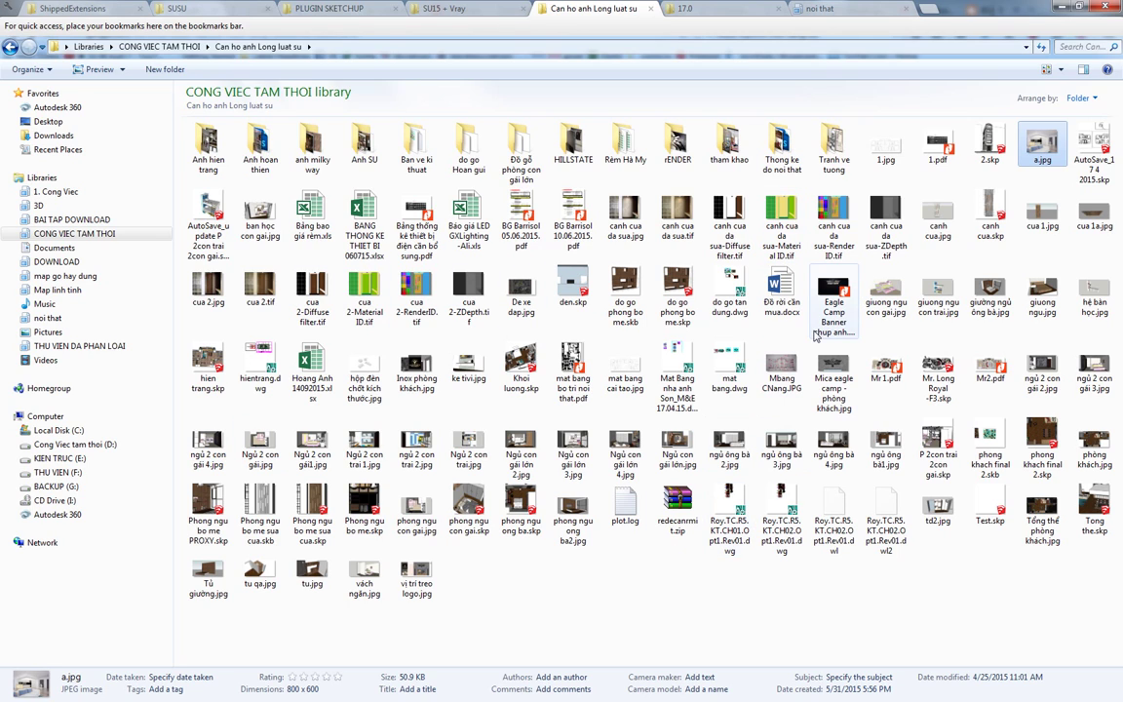
# Try the List view, then Details view, and sort the files by Type.
pyautogui.click(1064, 73)
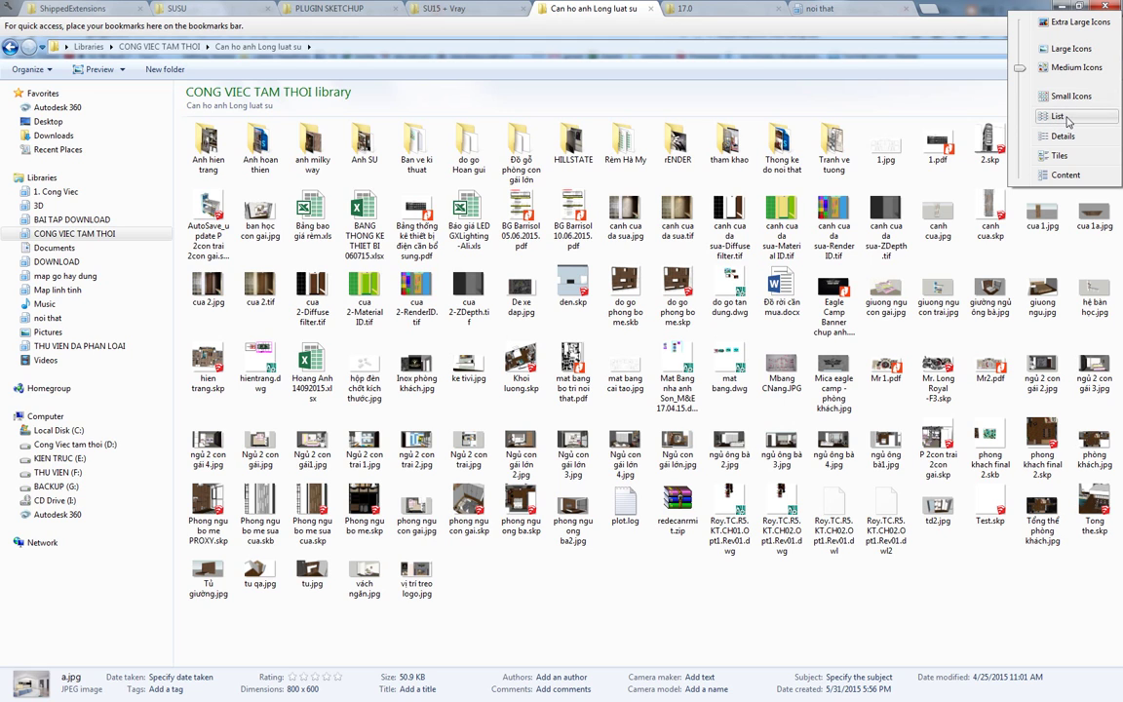
pyautogui.click(1057, 116)
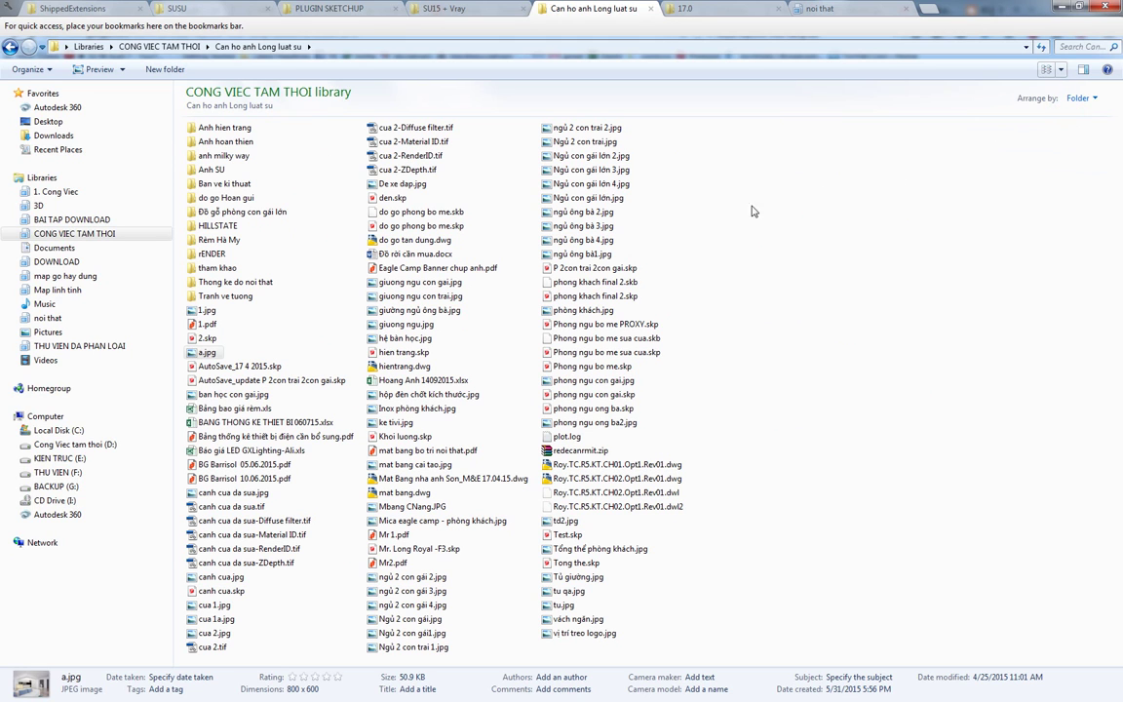
pyautogui.click(1061, 69)
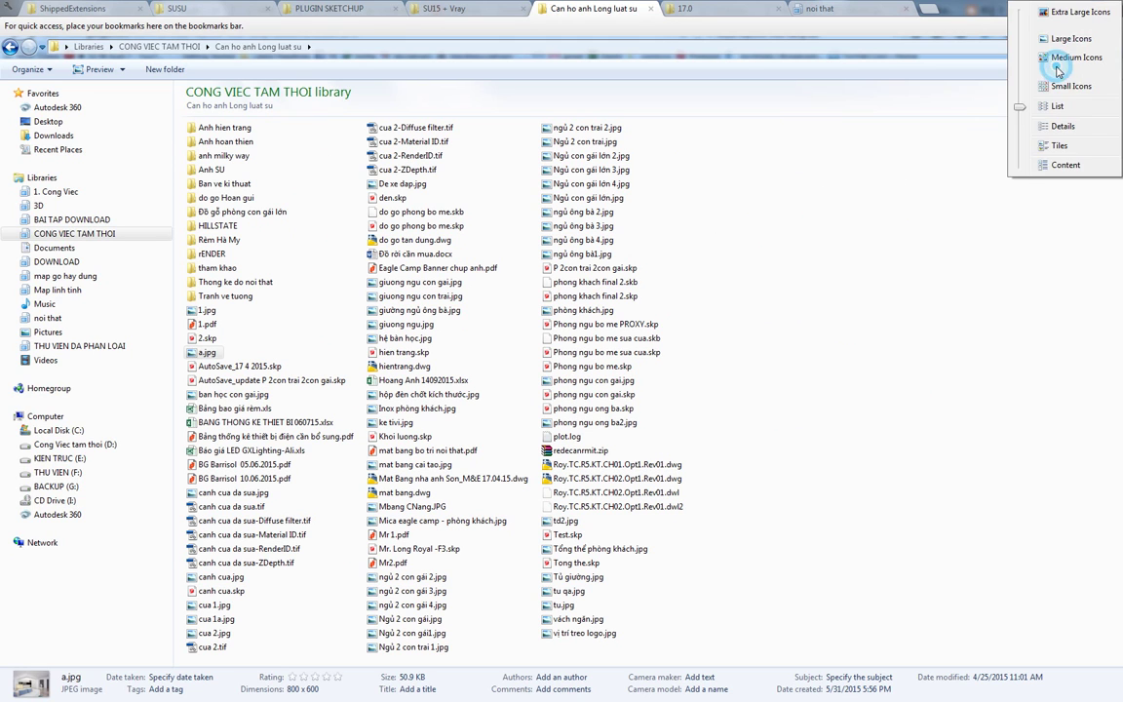
pyautogui.click(1058, 126)
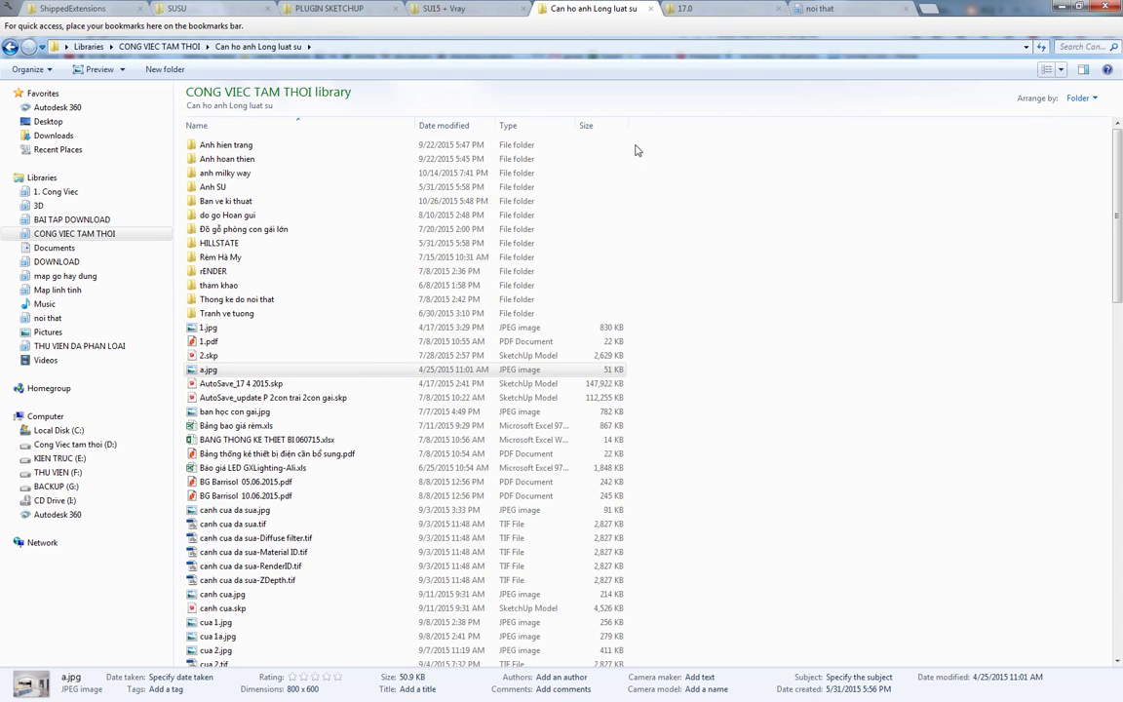
pyautogui.click(512, 126)
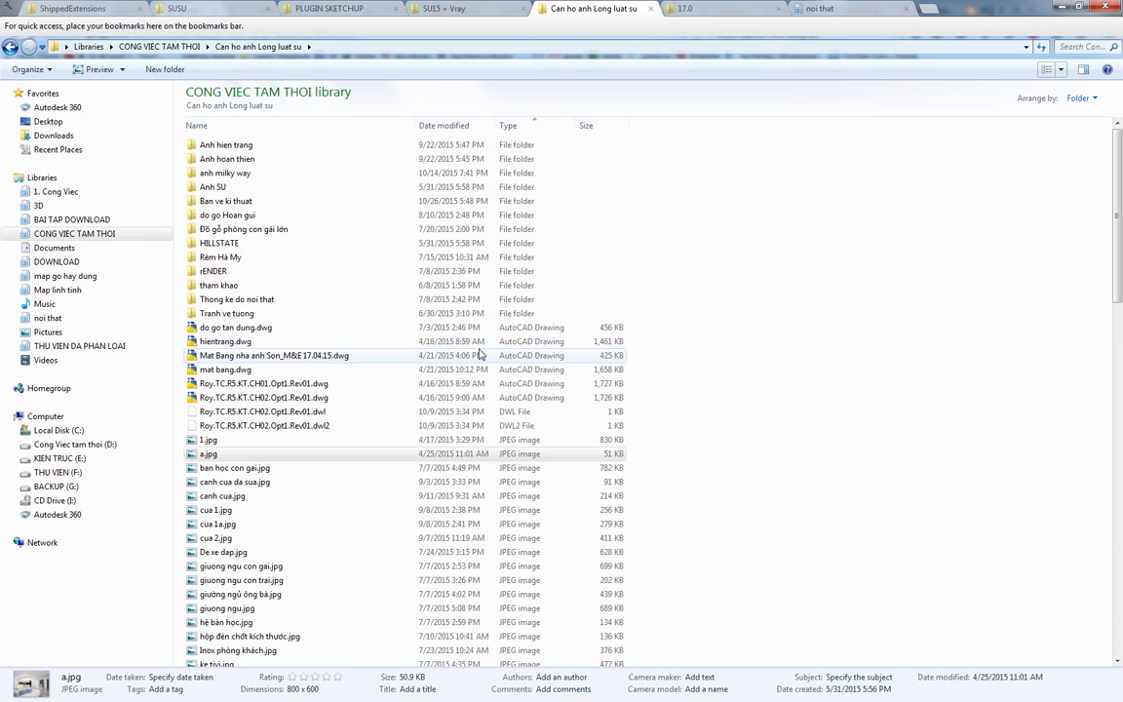
# Look through the type-sorted drawings, PDFs and models, then switch the view to Large Icons.
pyautogui.click(488, 326)
pyautogui.click(477, 370)
pyautogui.scroll(-5, 475, 399)
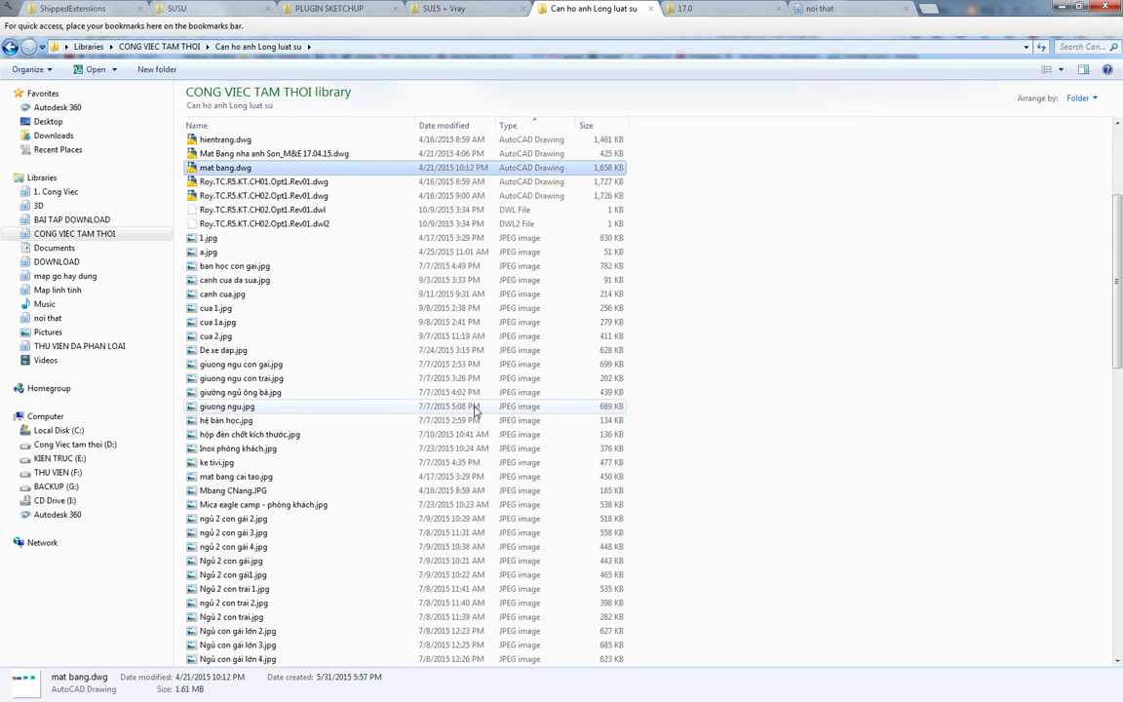
pyautogui.scroll(-8, 475, 410)
pyautogui.scroll(-8, 475, 409)
pyautogui.click(458, 322)
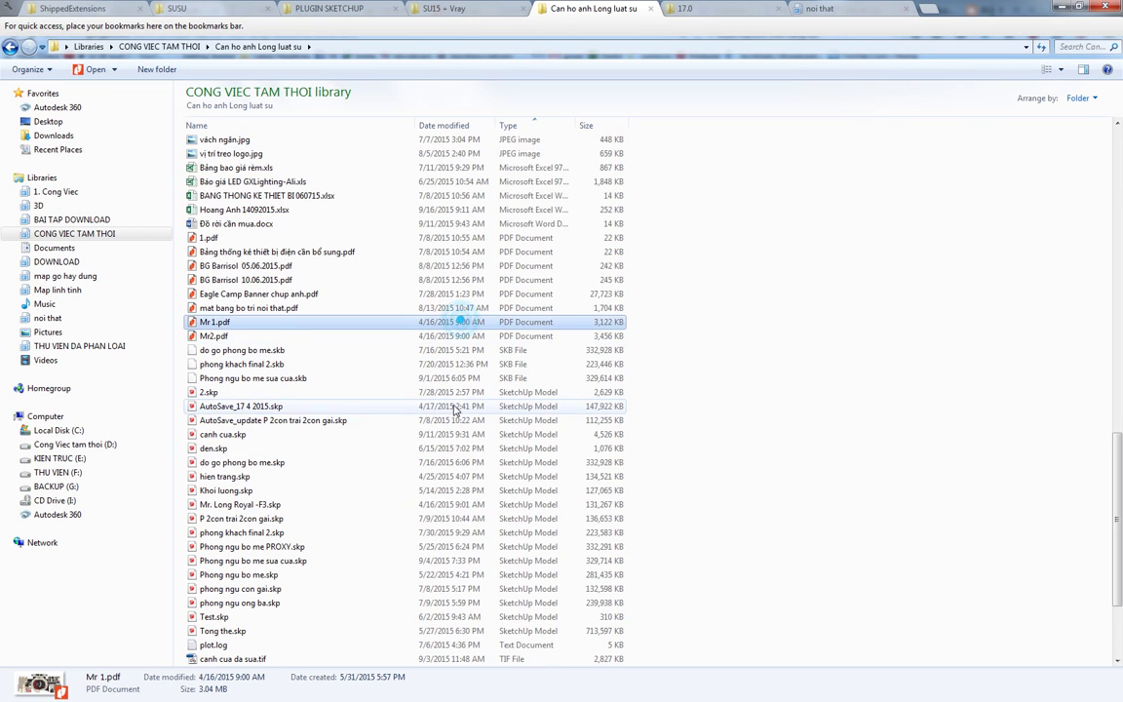
pyautogui.scroll(-3, 455, 410)
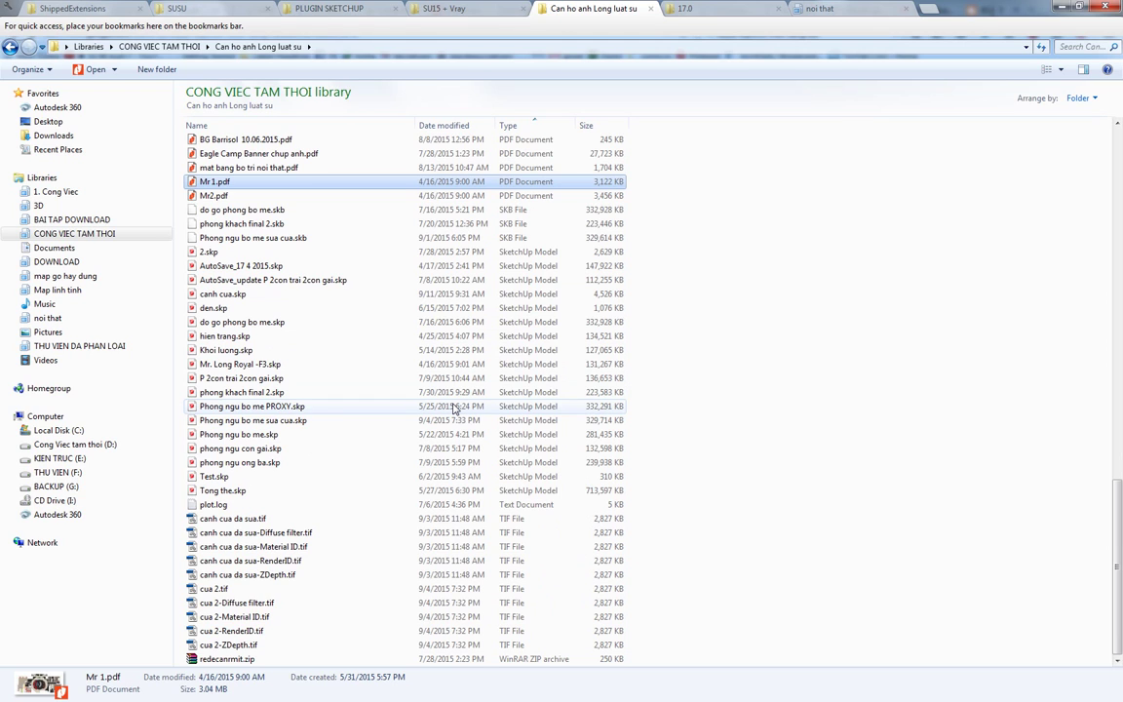
pyautogui.click(293, 252)
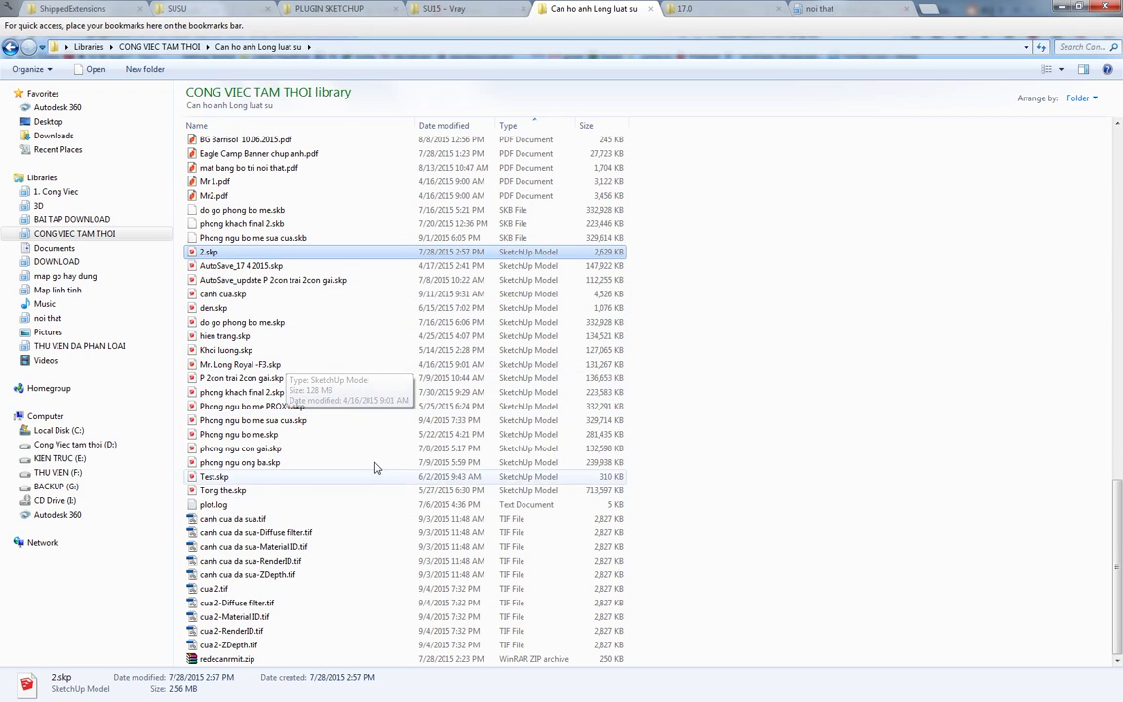
pyautogui.click(1060, 69)
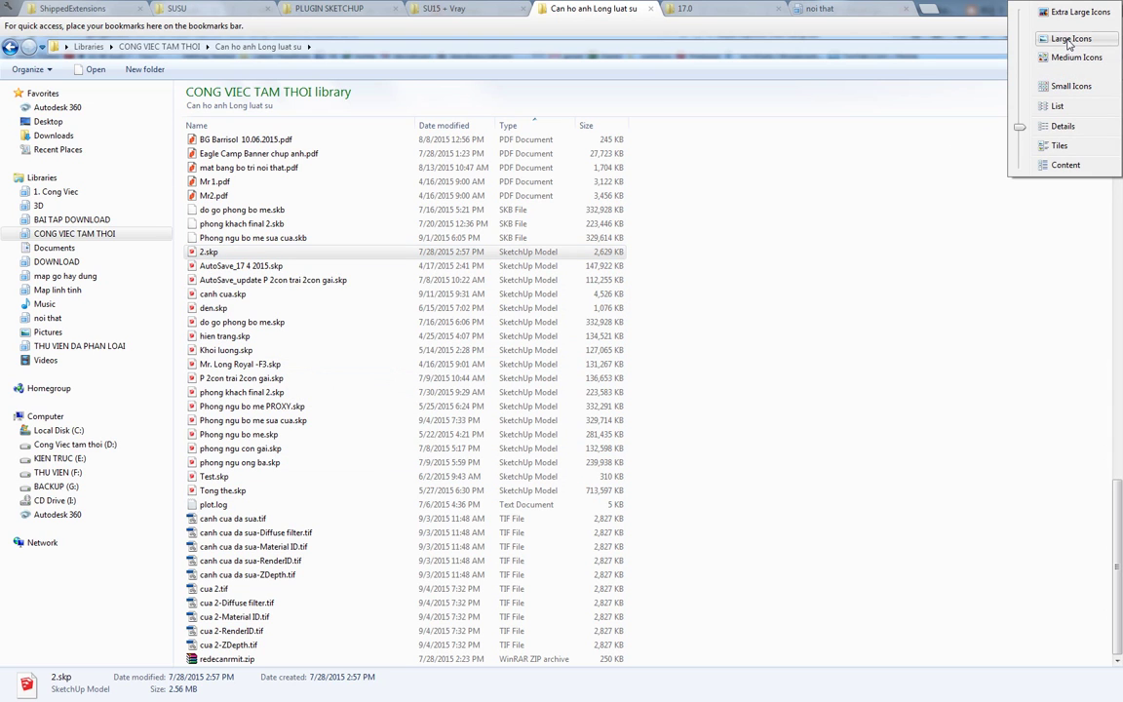
pyautogui.click(1068, 41)
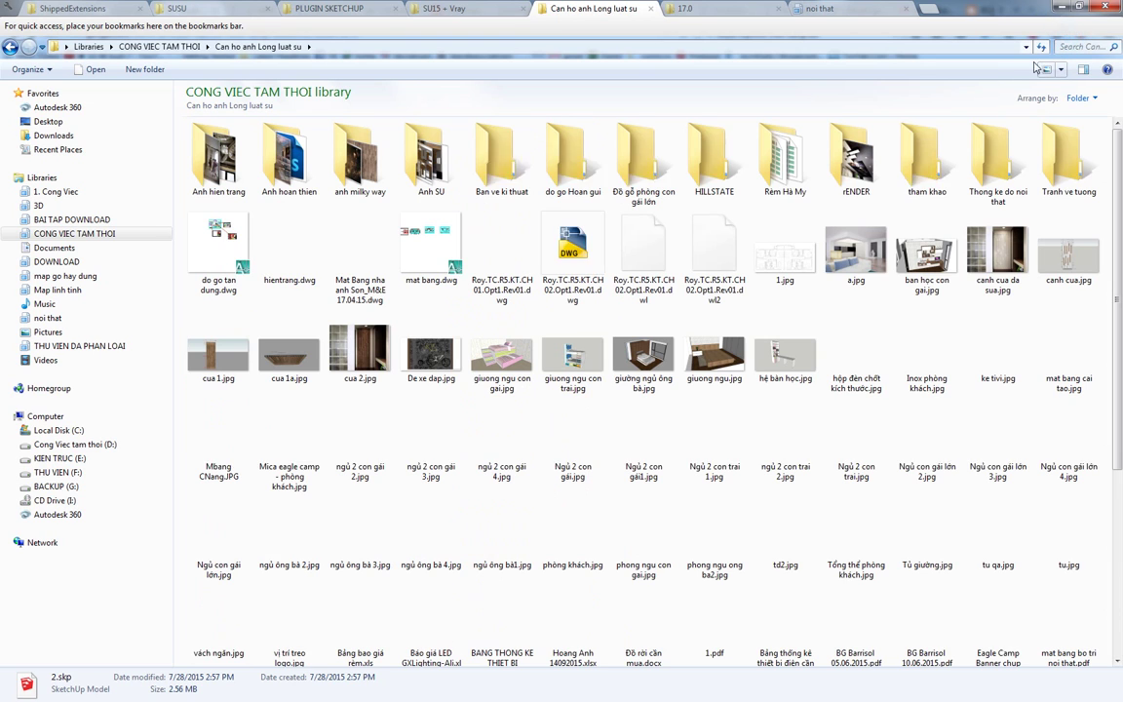
# Select Ngủ 2 con gái1.jpg, scroll the thumbnails, and right-click empty space for the Group by menu.
pyautogui.click(642, 429)
pyautogui.scroll(-3, 647, 451)
pyautogui.scroll(-1, 647, 451)
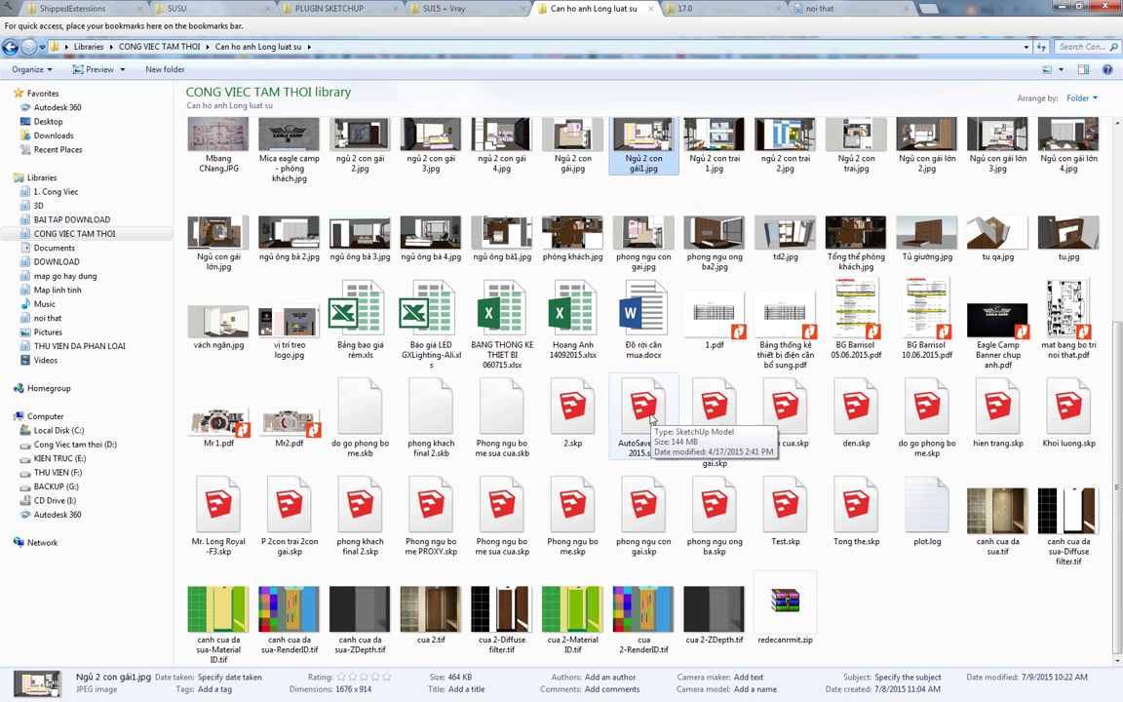
pyautogui.scroll(3, 645, 419)
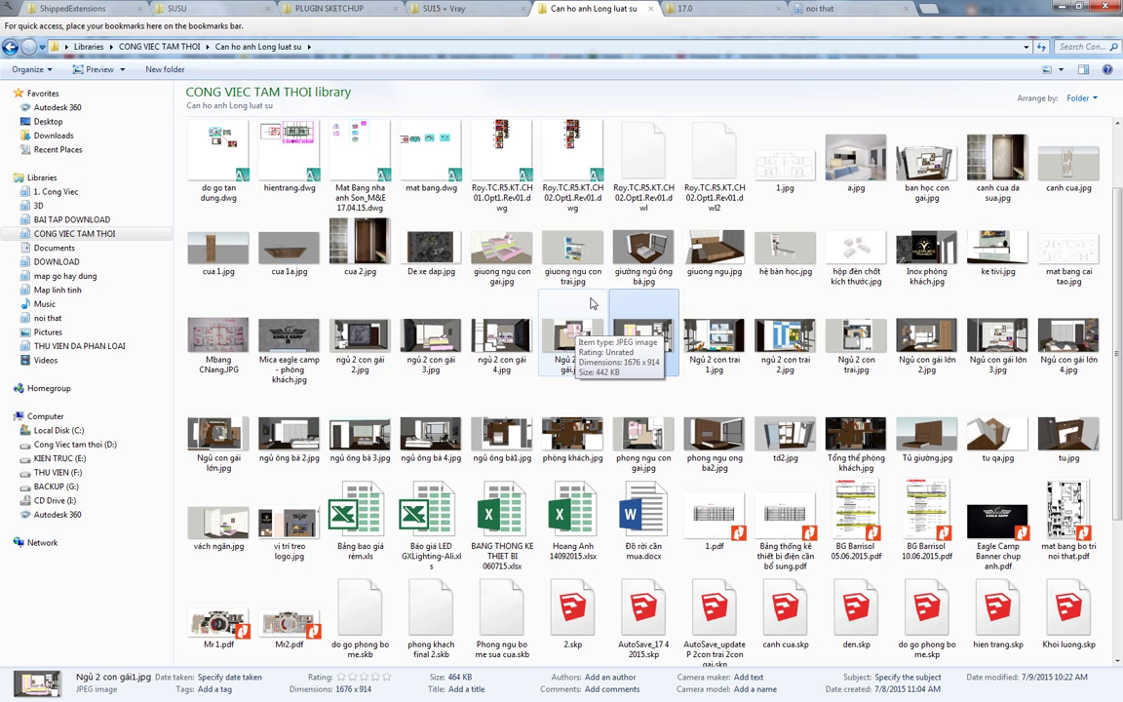
pyautogui.scroll(-3, 590, 307)
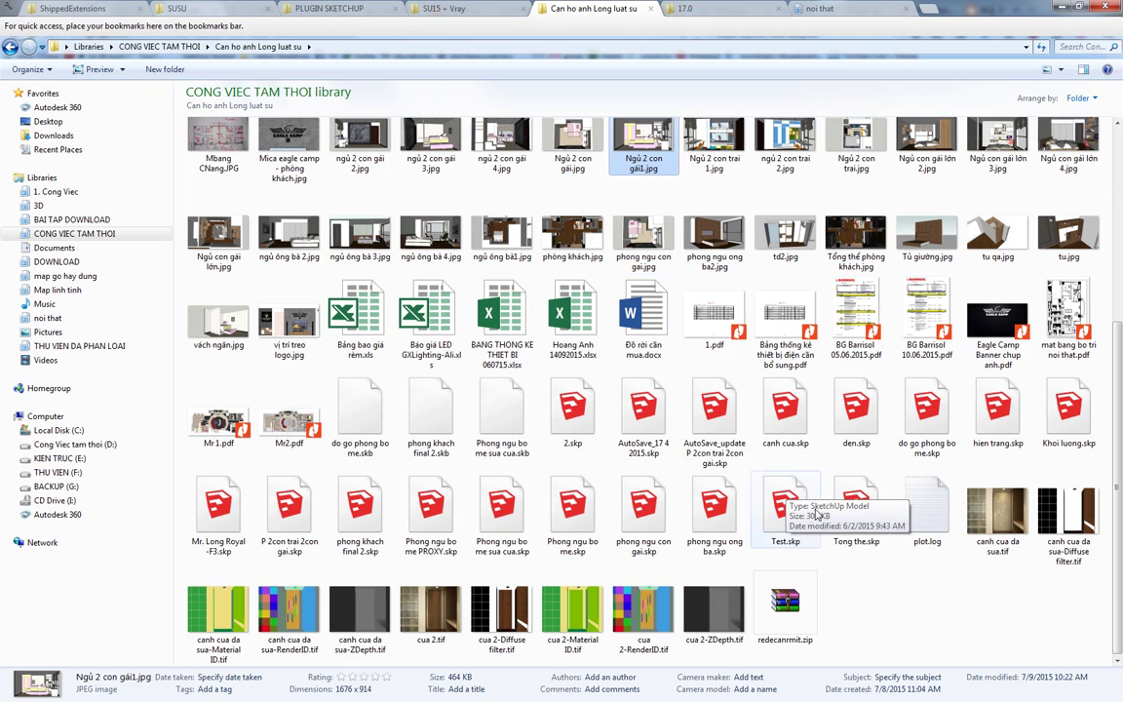
pyautogui.rightClick(856, 573)
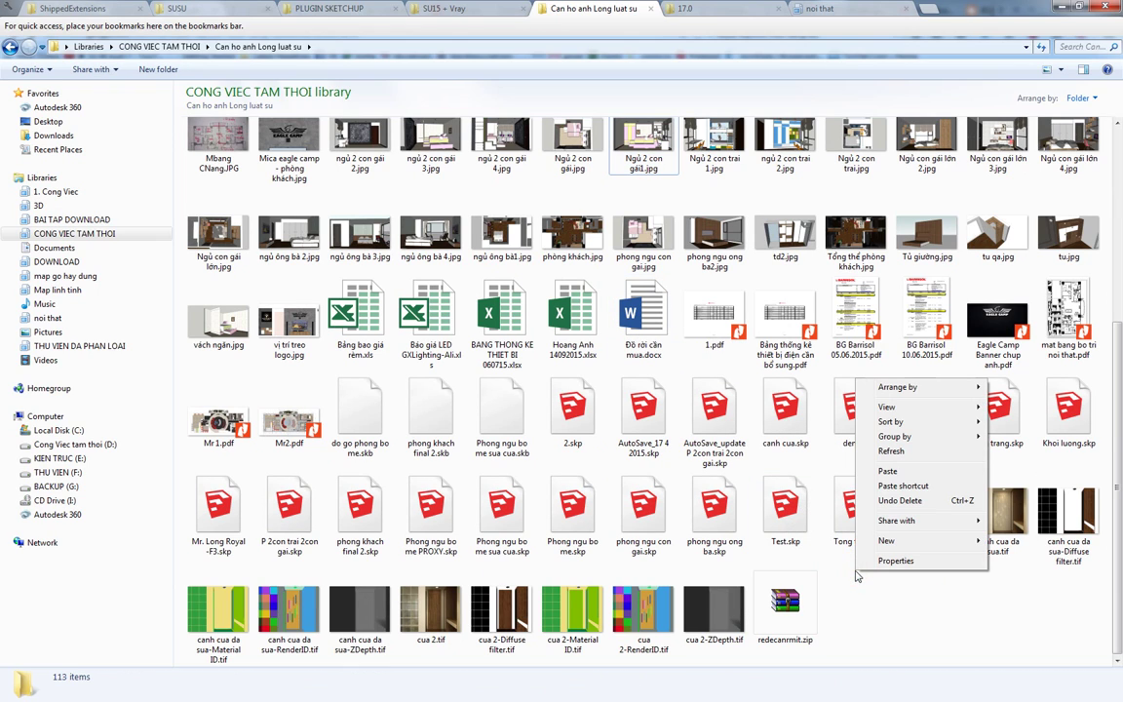
pyautogui.moveTo(895, 436)
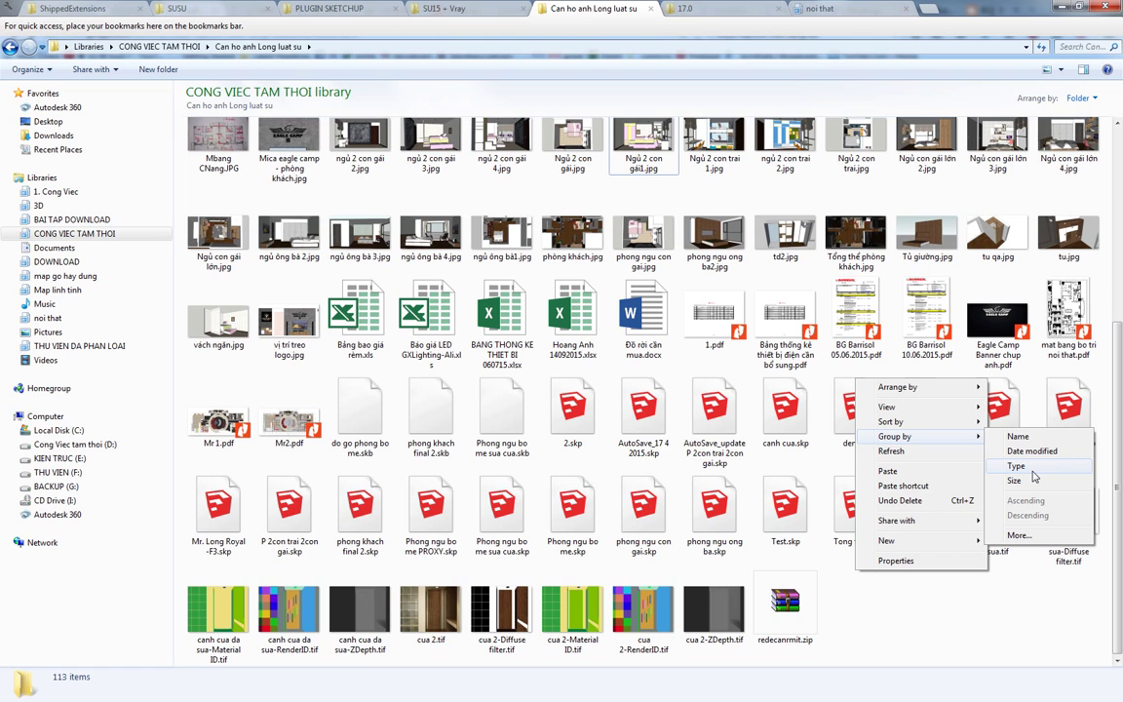
# Group the library's files by type and scroll through the grouped list.
pyautogui.click(1016, 466)
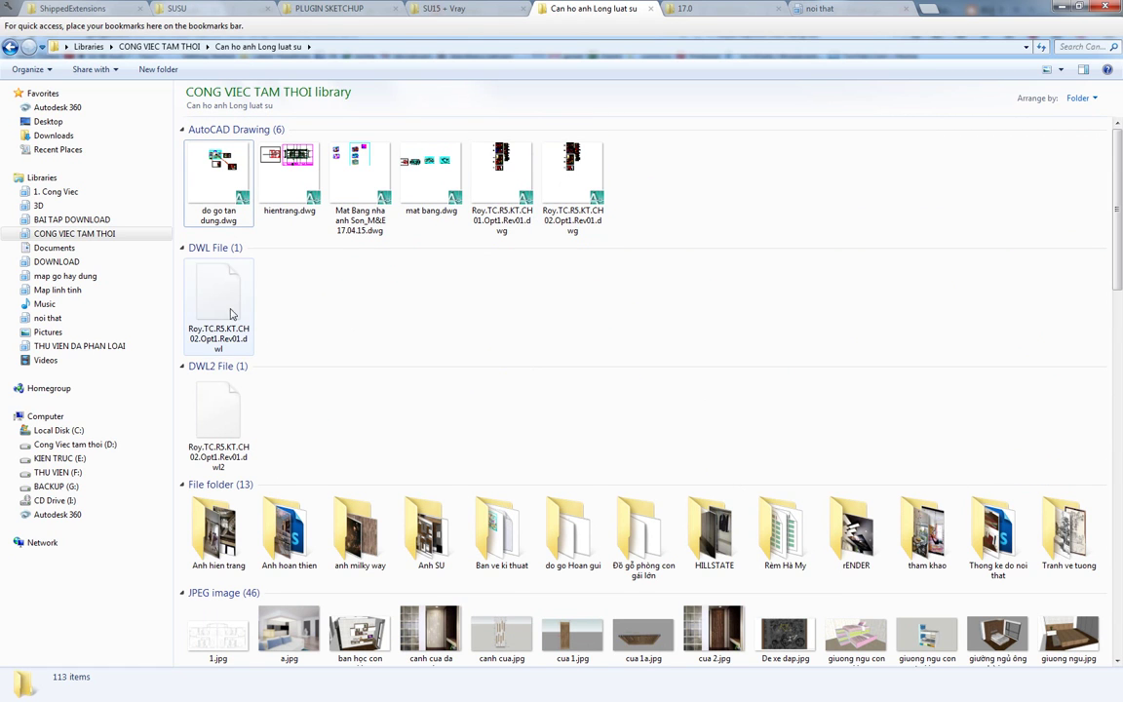
pyautogui.scroll(-3, 287, 464)
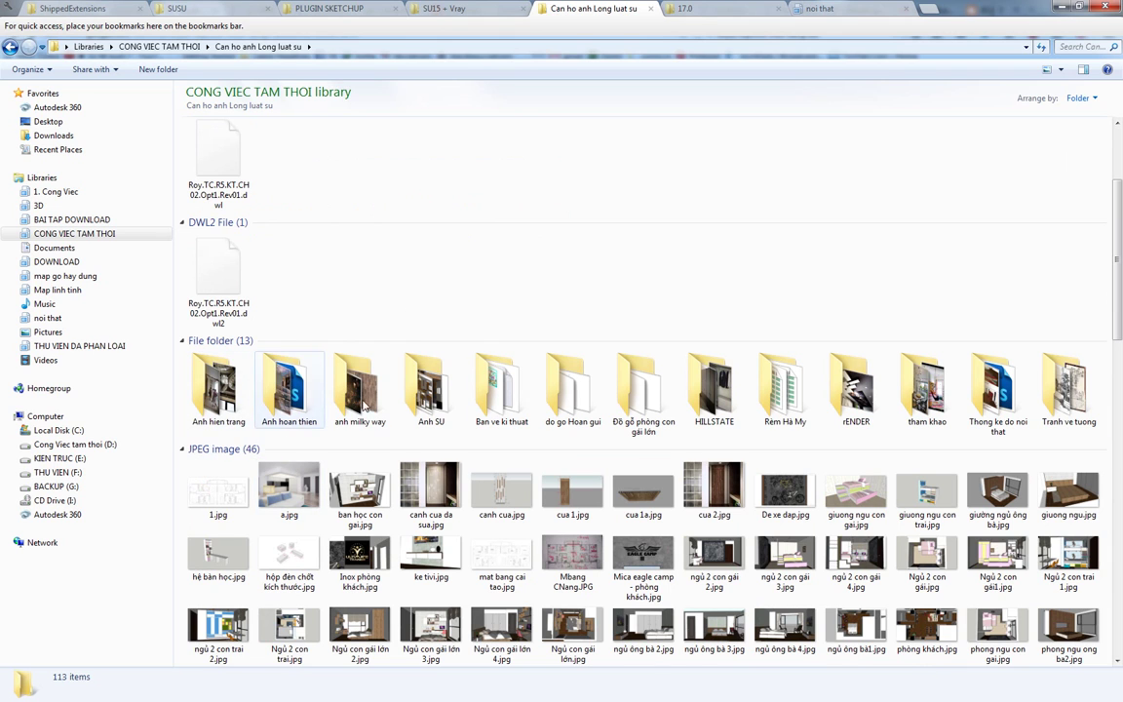
pyautogui.scroll(-5, 512, 336)
pyautogui.scroll(-3, 506, 481)
pyautogui.scroll(-8, 506, 482)
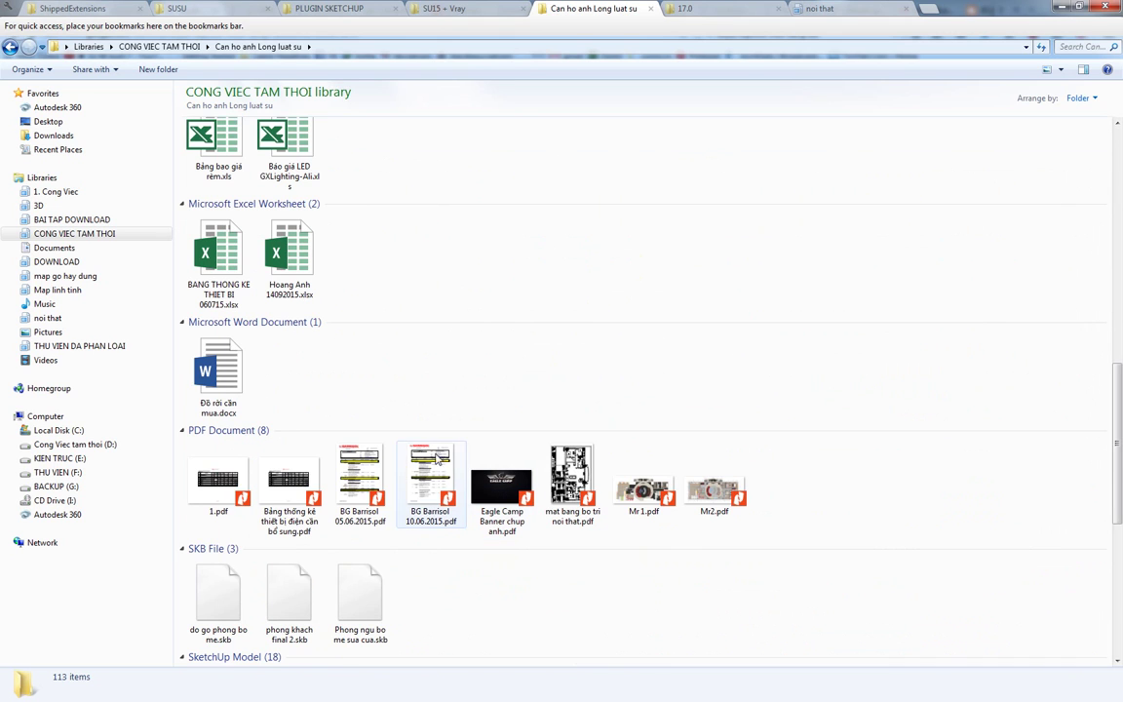
pyautogui.scroll(-8, 376, 471)
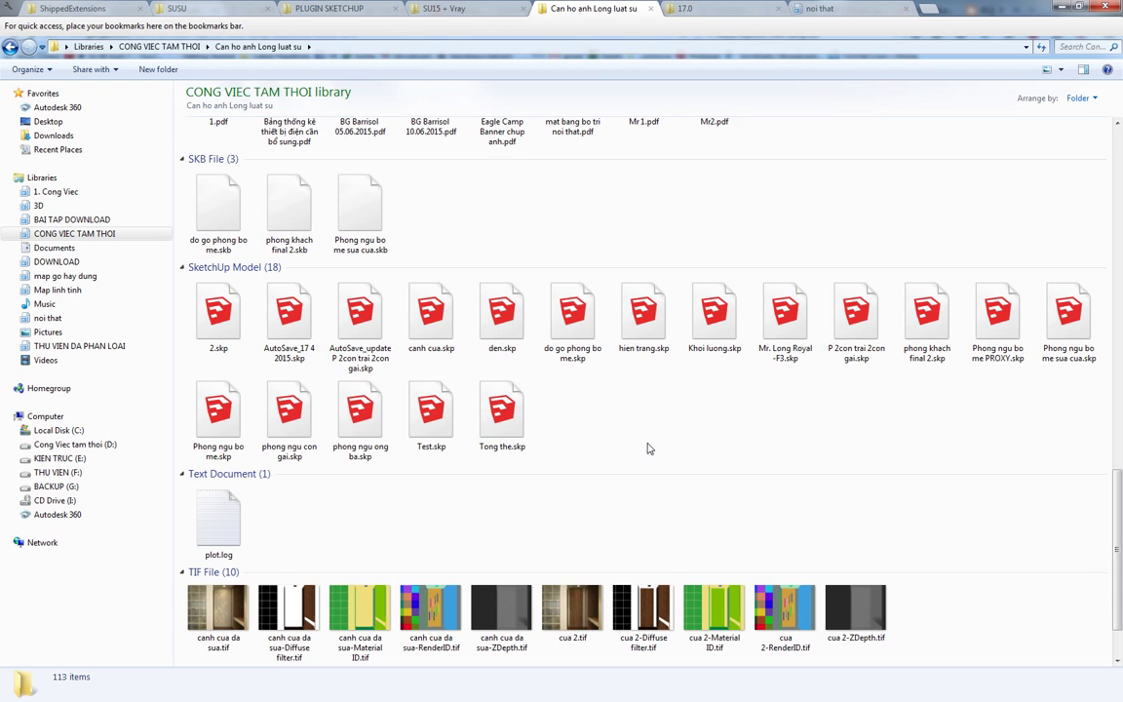
pyautogui.scroll(5, 649, 448)
pyautogui.scroll(10, 648, 448)
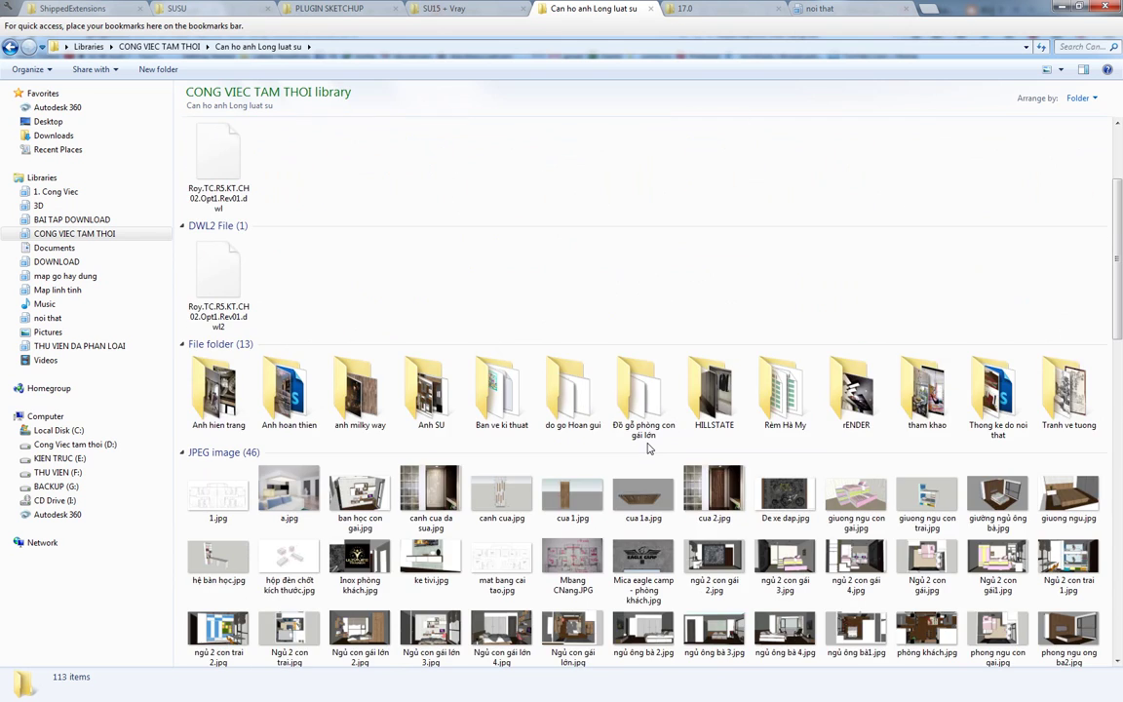
pyautogui.scroll(3, 649, 449)
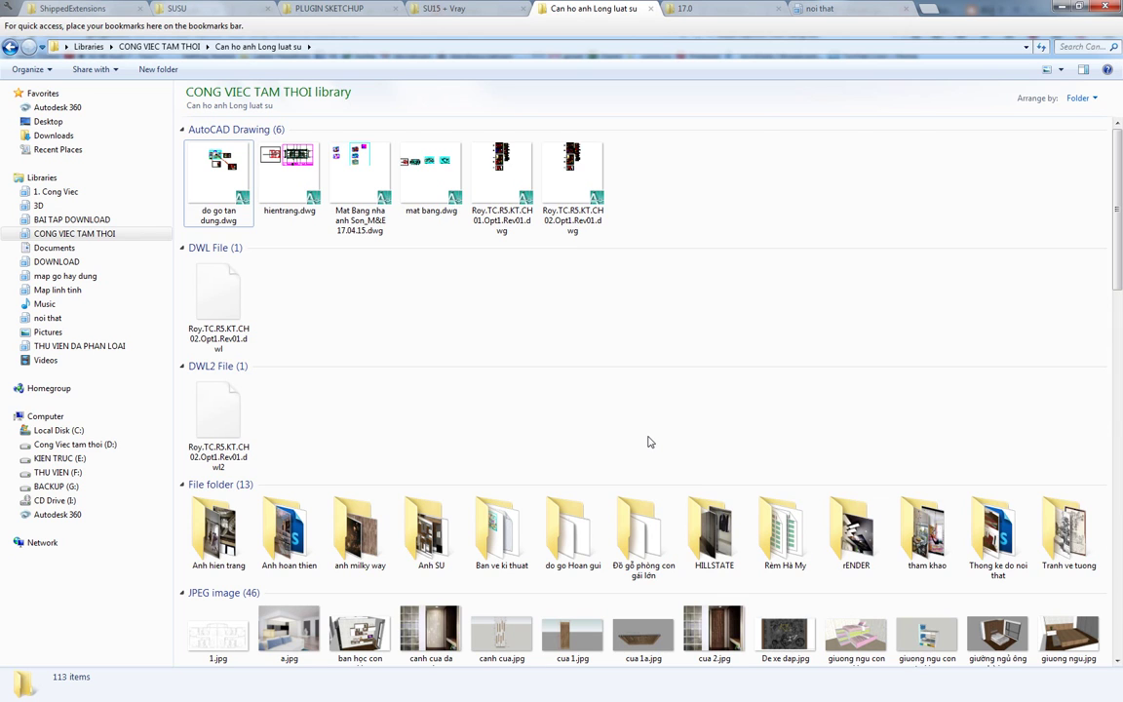
pyautogui.scroll(-15, 648, 442)
pyautogui.scroll(-3, 651, 443)
pyautogui.scroll(-4, 651, 443)
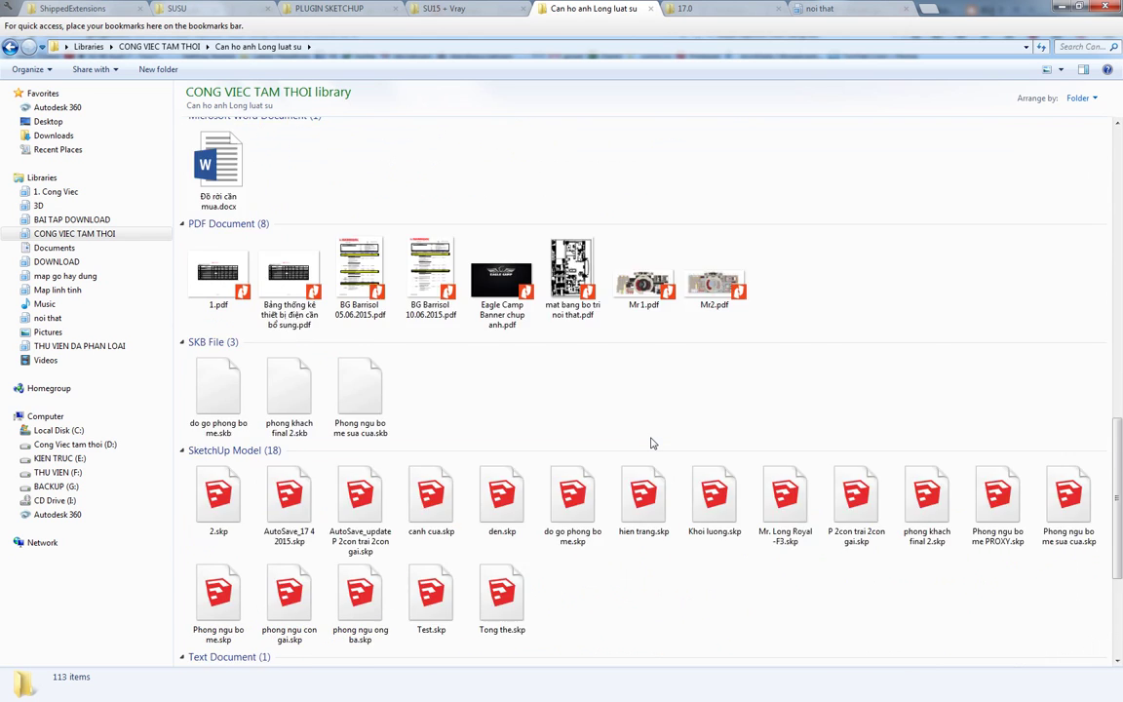
pyautogui.scroll(-4, 653, 444)
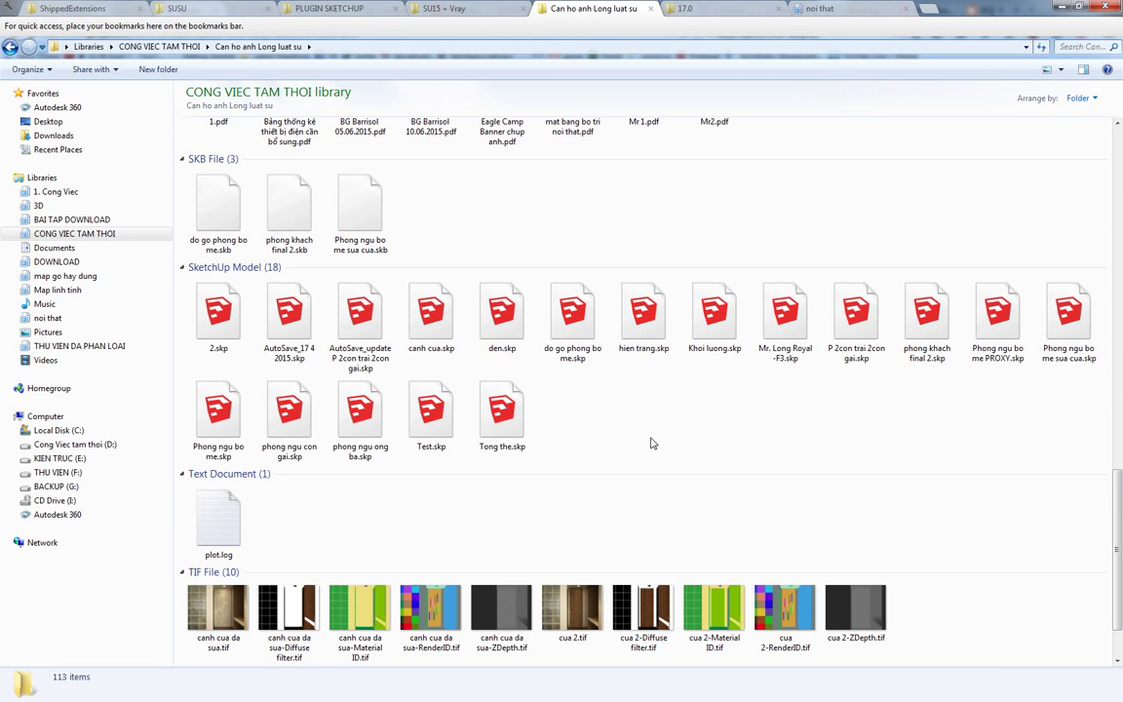
pyautogui.scroll(5, 563, 436)
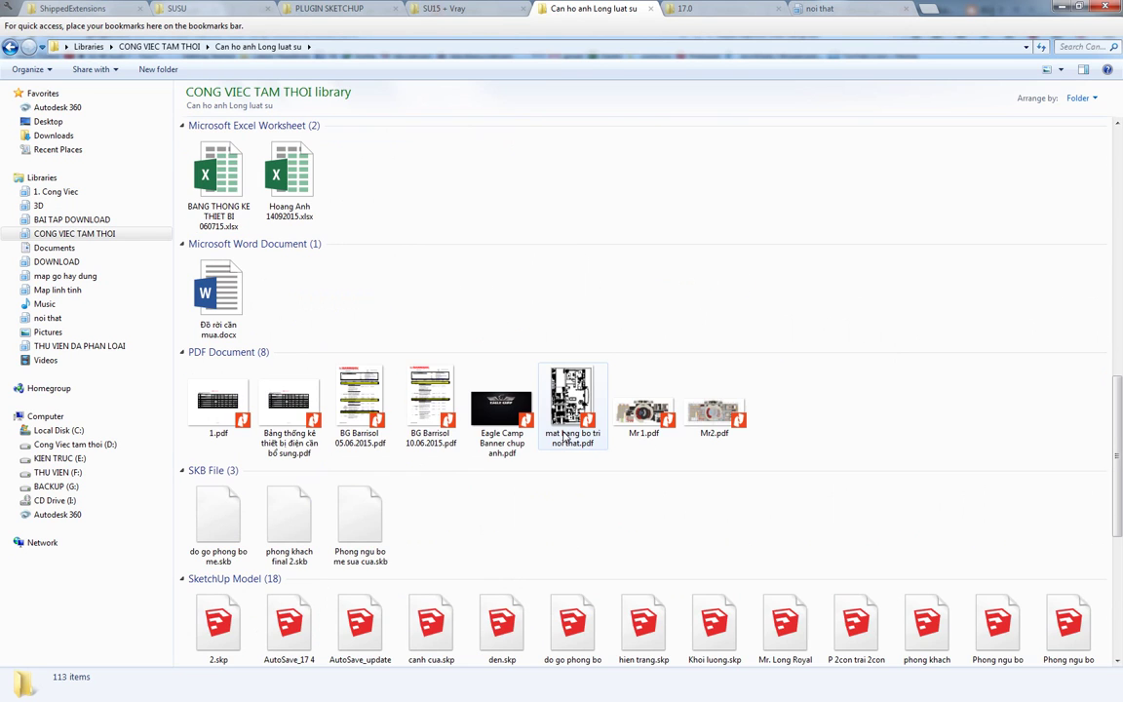
pyautogui.scroll(4, 566, 433)
pyautogui.scroll(1, 566, 433)
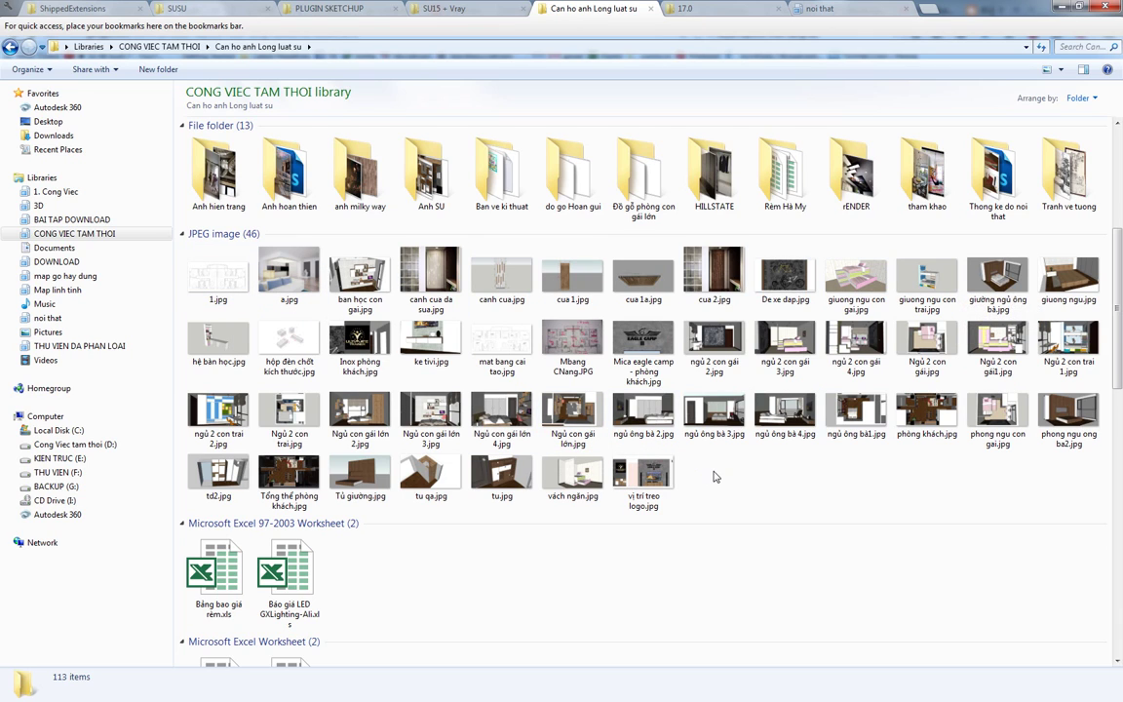
# Sort the folder's items by Name, then re-sort them by Date modified.
pyautogui.rightClick(717, 473)
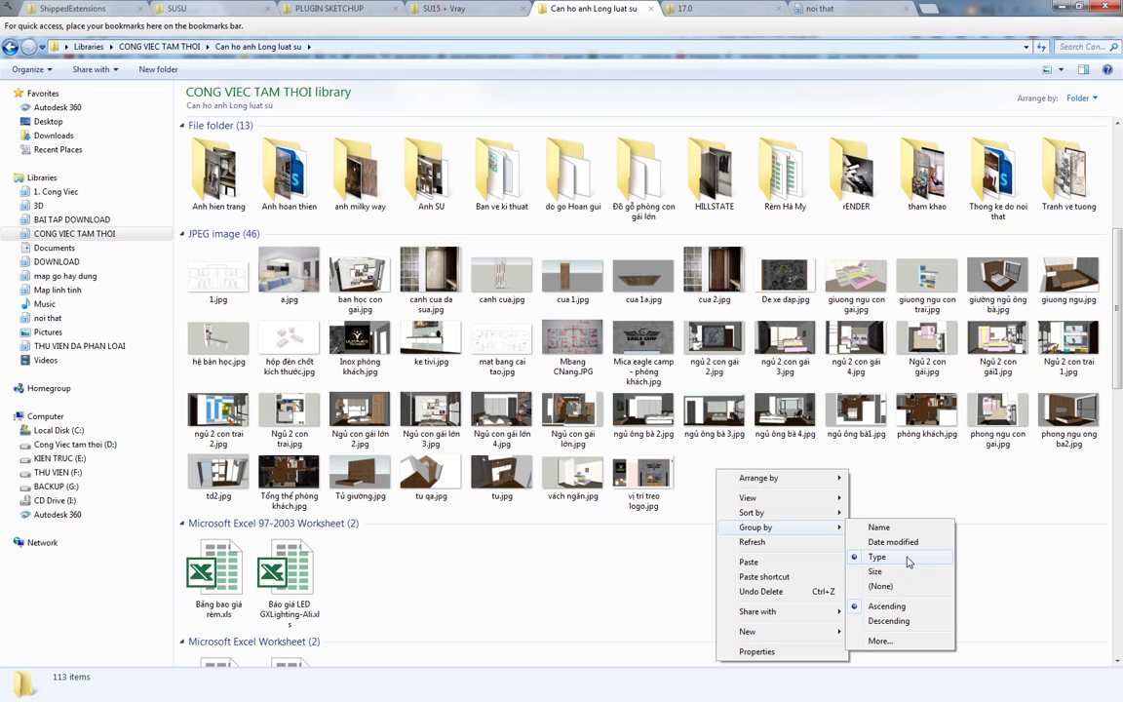
pyautogui.moveTo(780, 512)
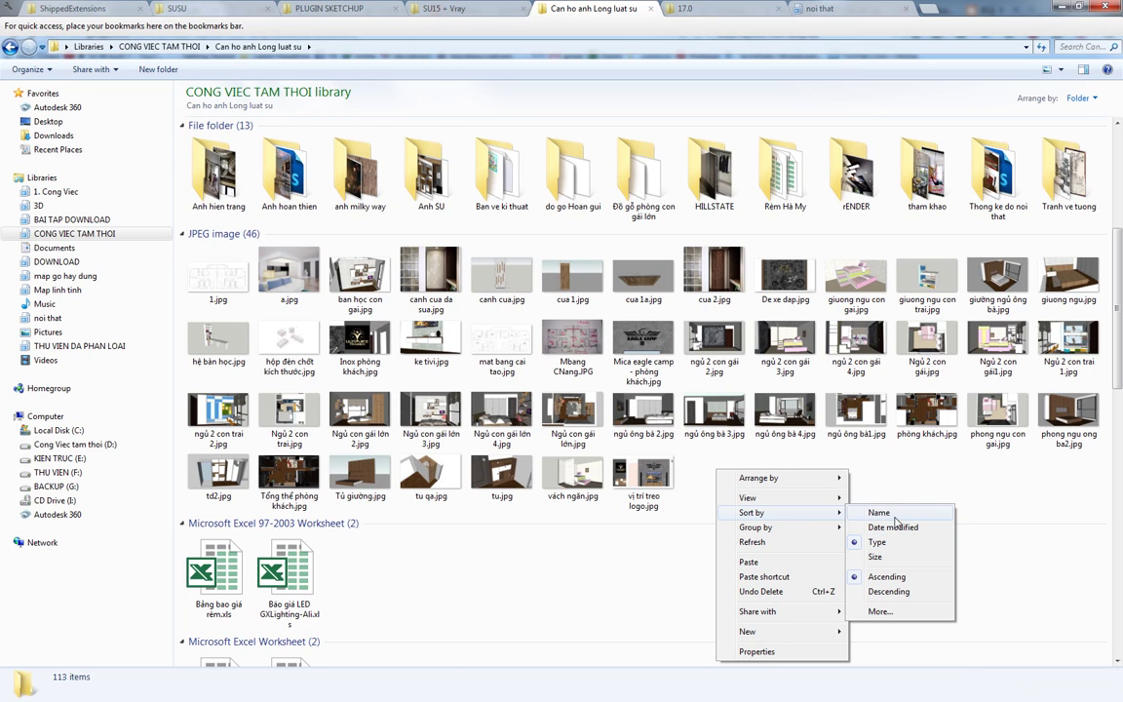
pyautogui.click(895, 519)
pyautogui.scroll(-3, 444, 449)
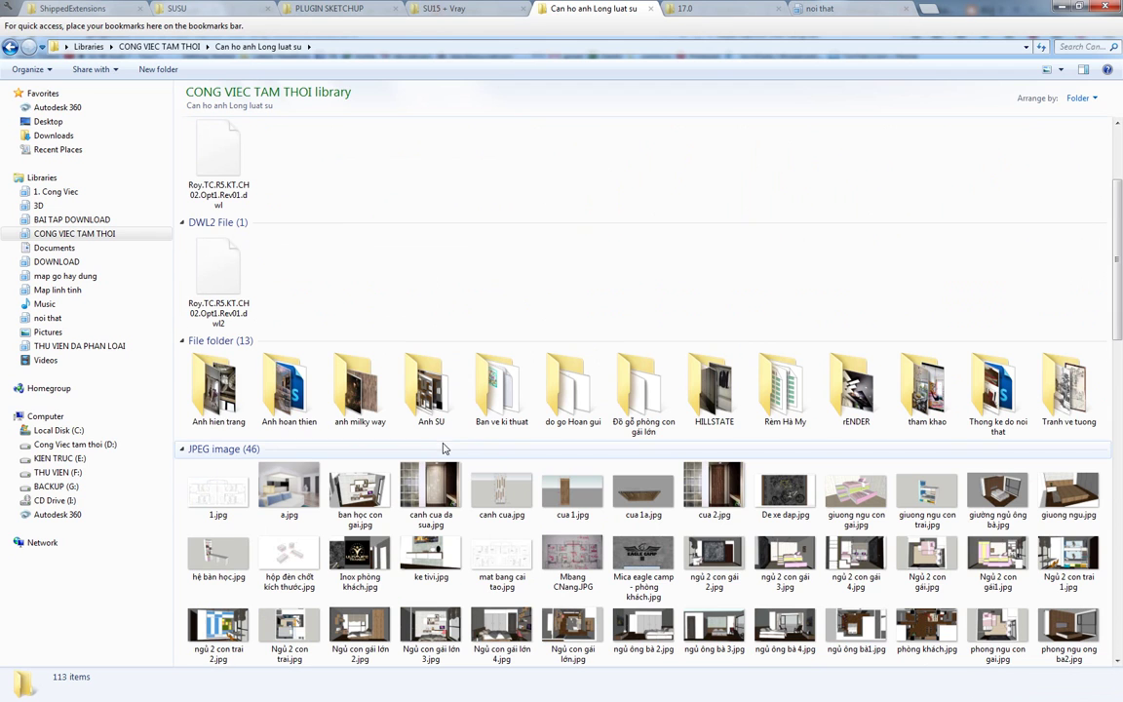
pyautogui.scroll(-3, 487, 331)
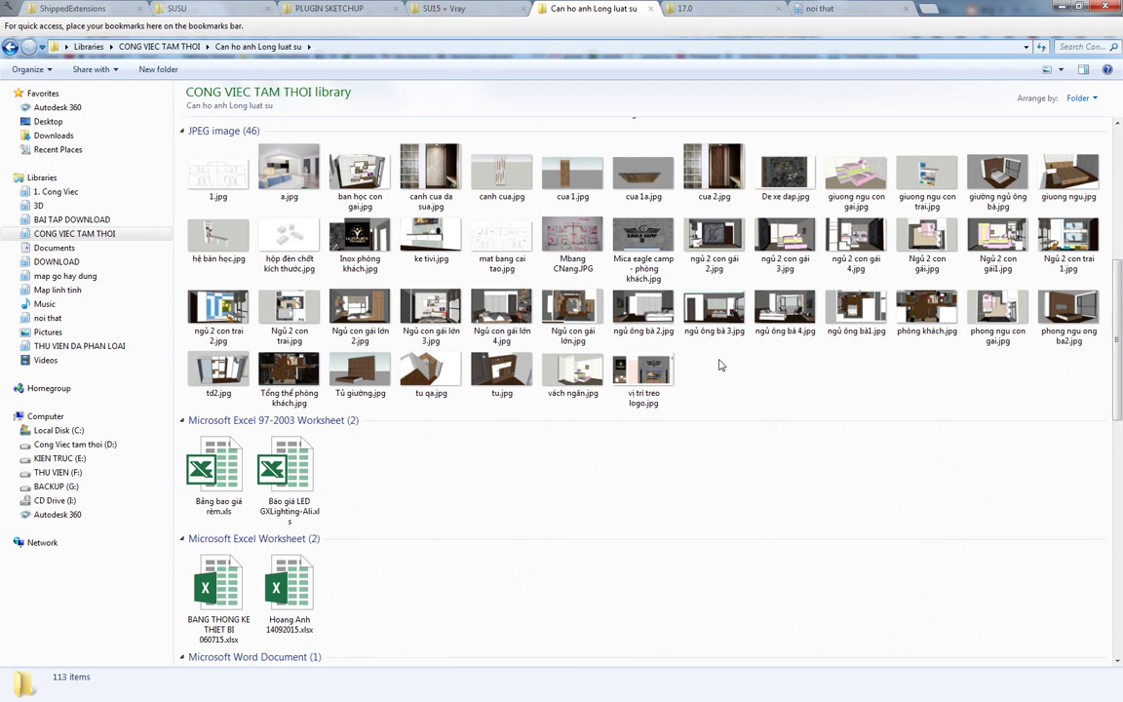
pyautogui.rightClick(795, 400)
pyautogui.moveTo(829, 441)
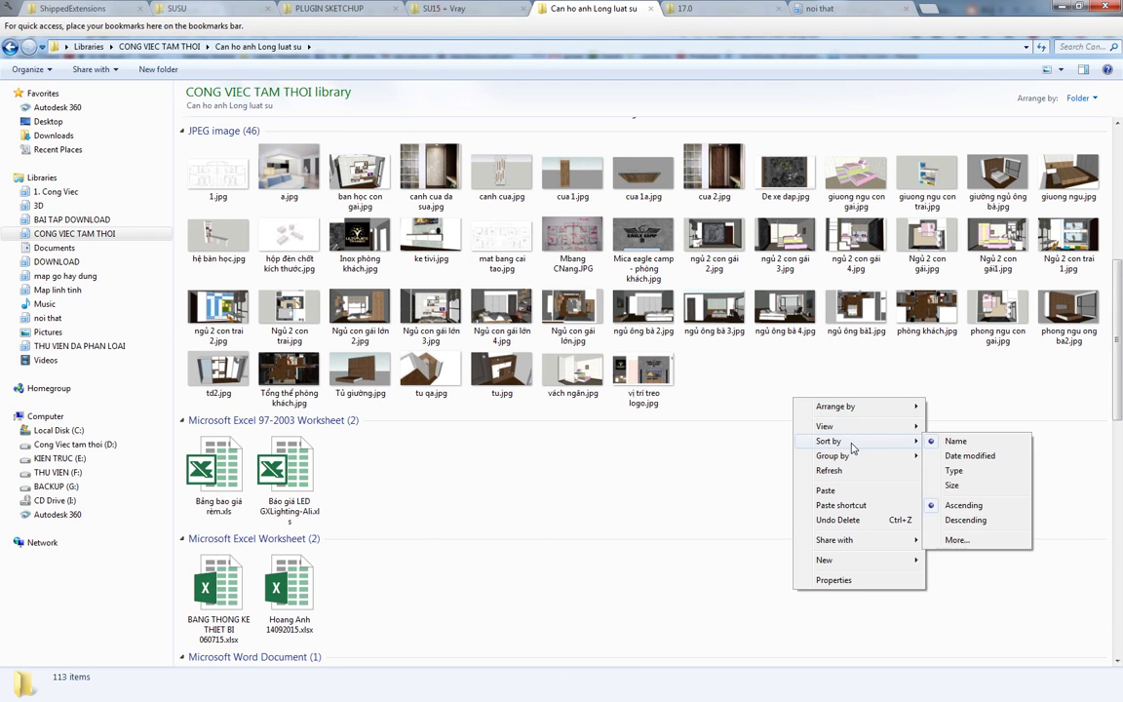
pyautogui.click(976, 463)
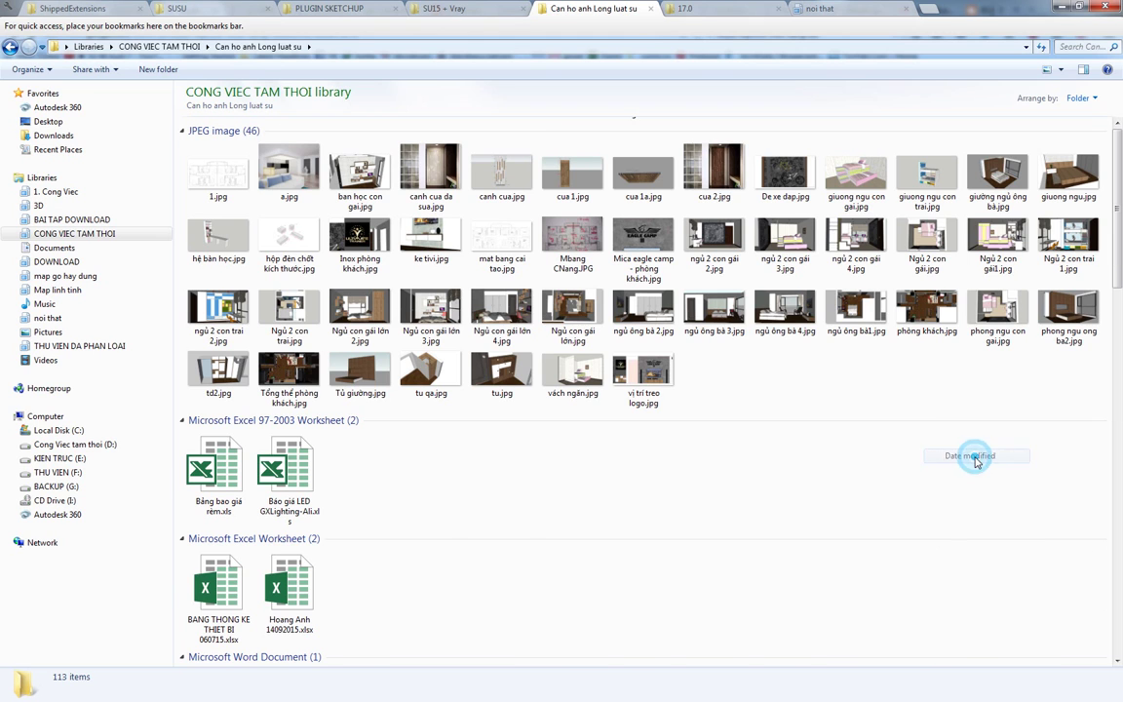
# Select do go tan dung.dwg and the Ban ve ki thuat folder, then close the view menu unchanged.
pyautogui.click(226, 166)
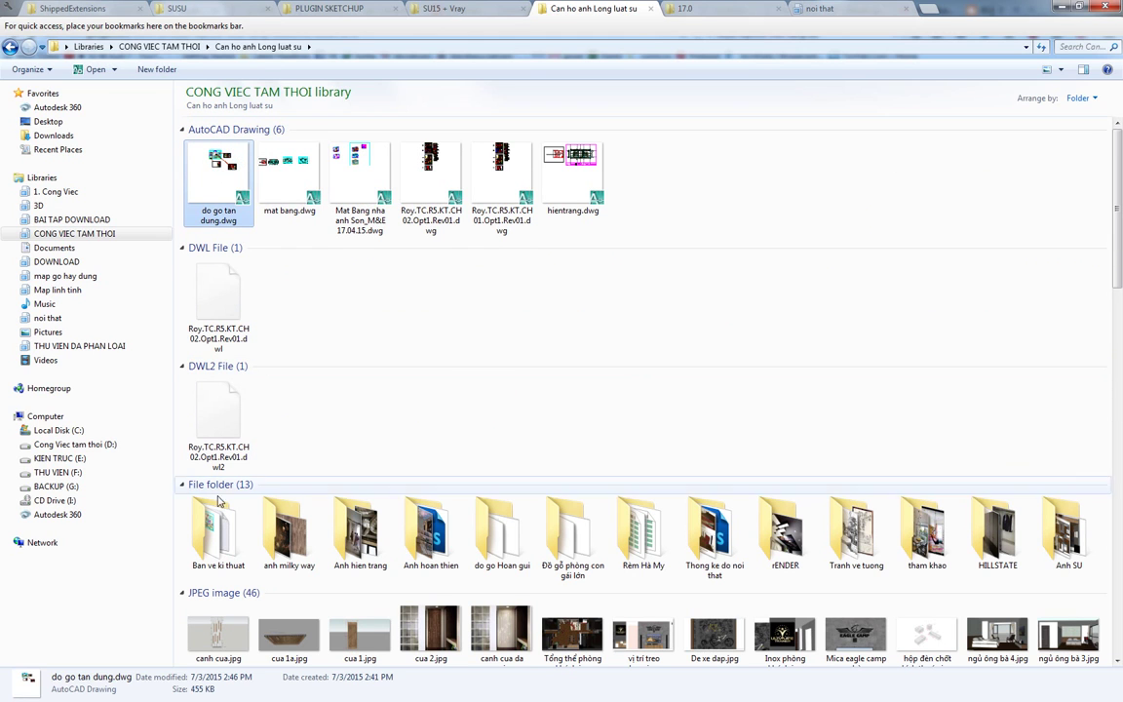
pyautogui.click(216, 534)
pyautogui.scroll(-3, 298, 497)
pyautogui.scroll(-3, 281, 487)
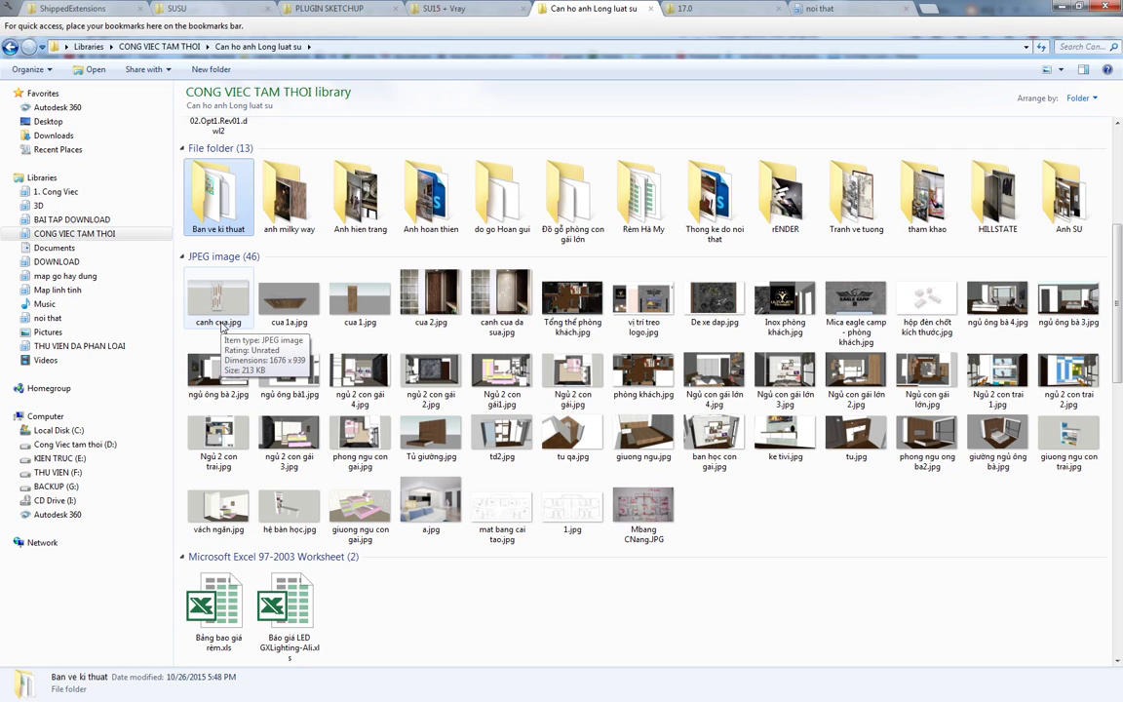
pyautogui.rightClick(793, 511)
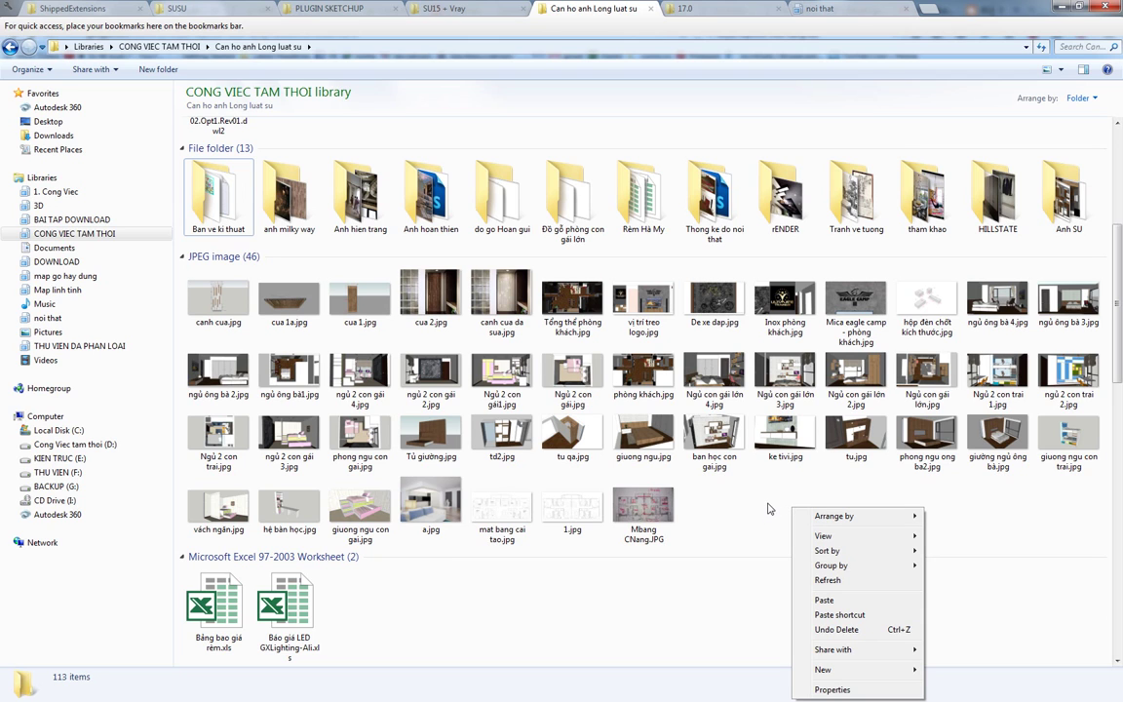
pyautogui.click(769, 508)
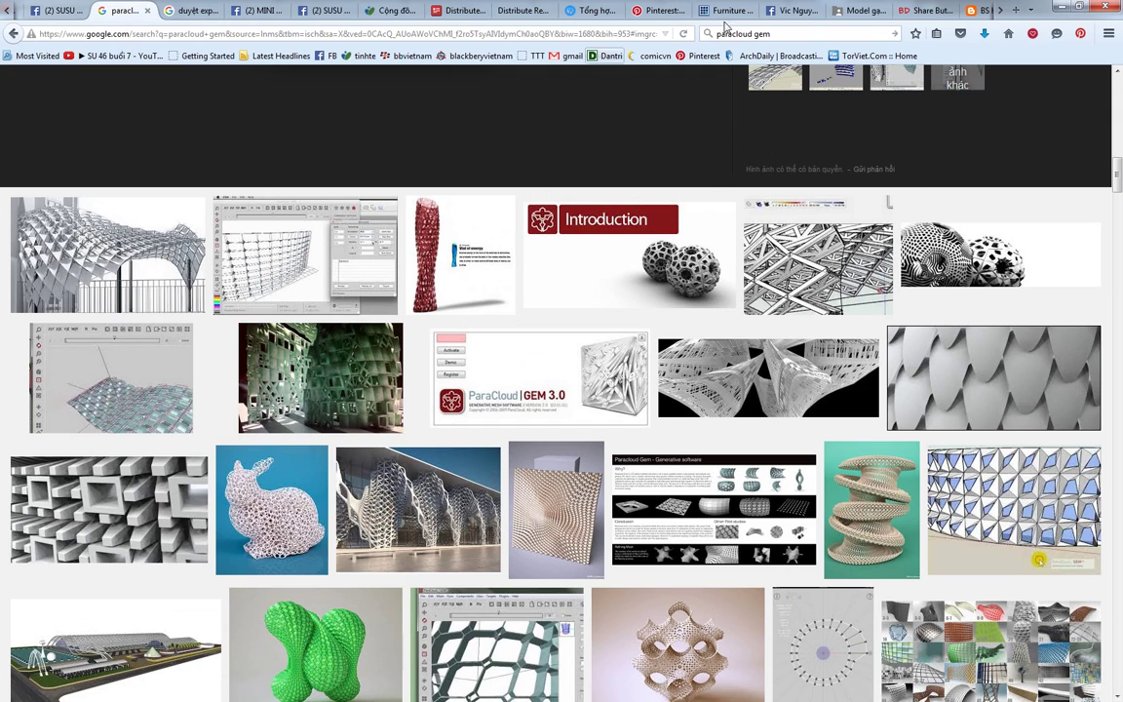
# Replace the 'paracloud gem' query with 'toolbar sketchup' and show Google's image results.
pyautogui.click(761, 34)
pyautogui.write('t')
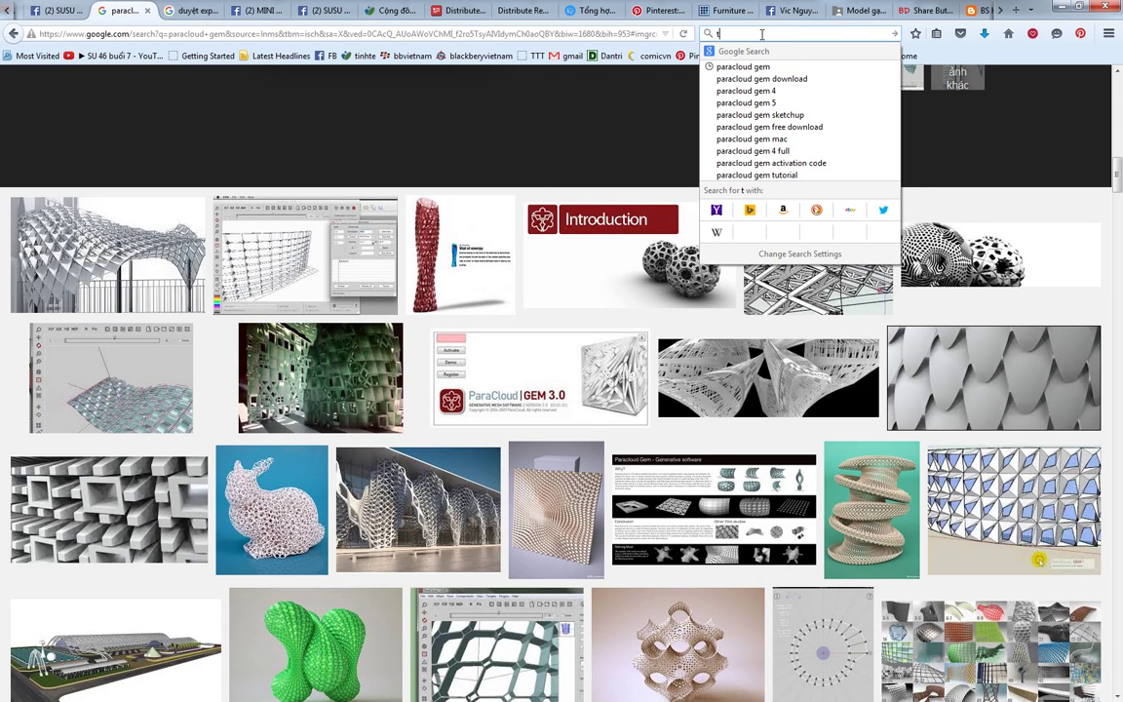
pyautogui.write('oolbar ')
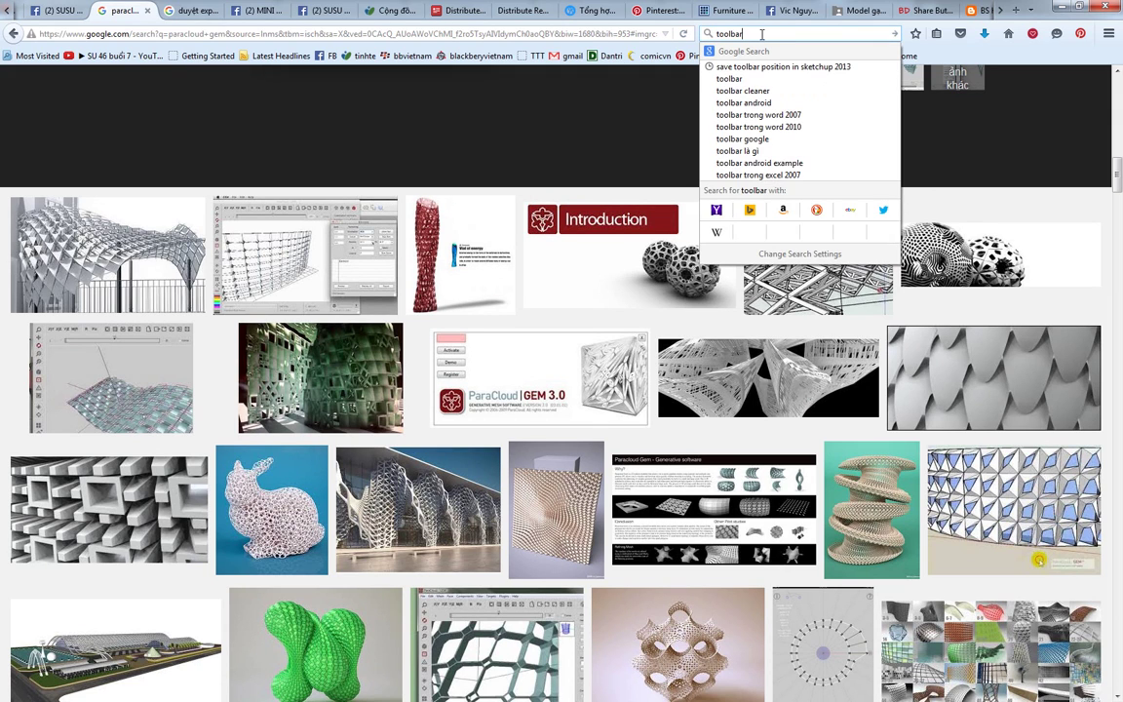
pyautogui.write('sketchup')
pyautogui.press('Return')
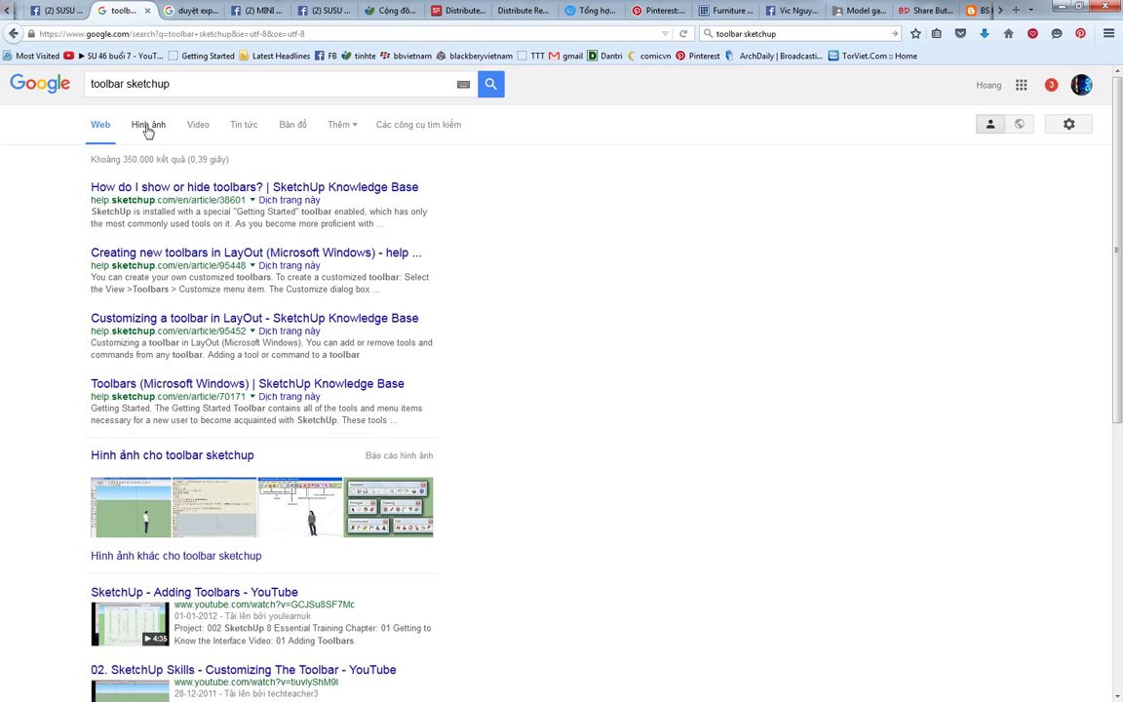
pyautogui.click(148, 125)
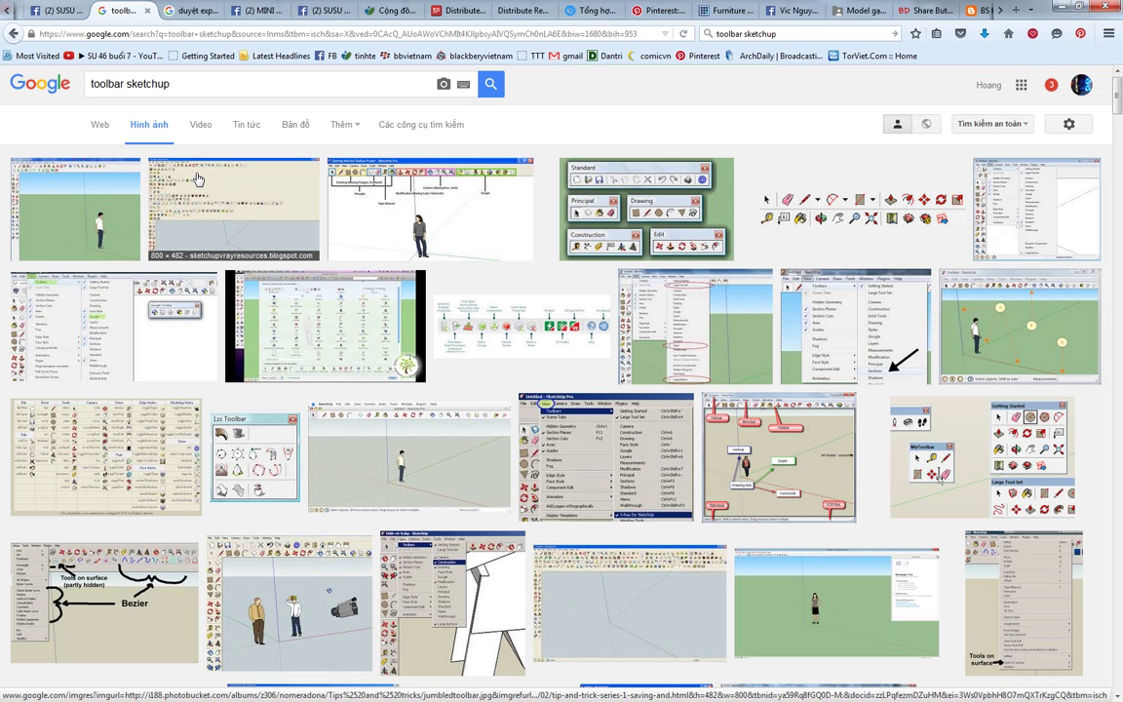
# Close Facebook's photo viewer and open the SU 51 group chat from the contact list.
pyautogui.click(49, 9)
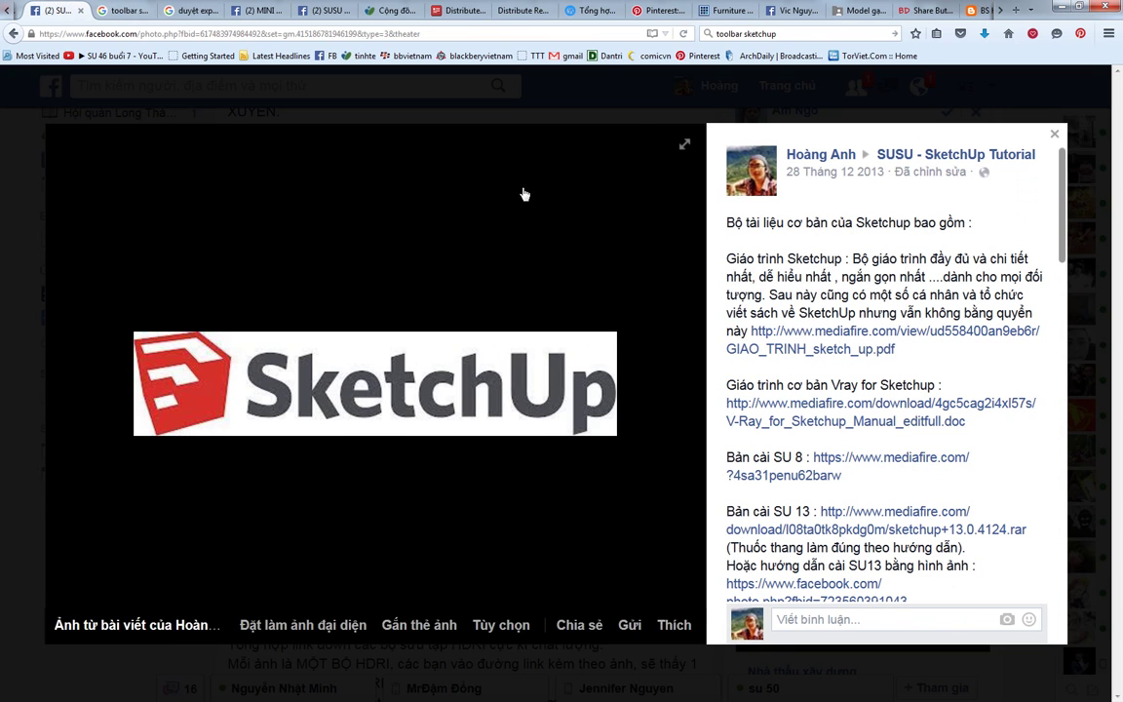
pyautogui.click(593, 88)
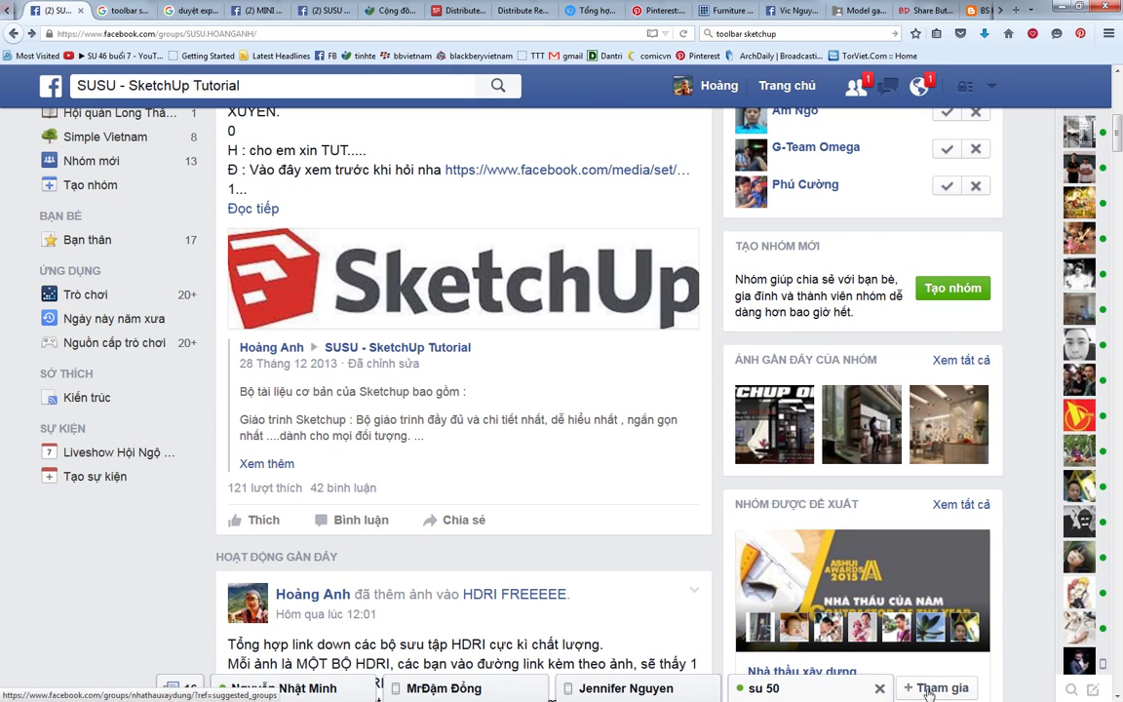
pyautogui.click(1070, 689)
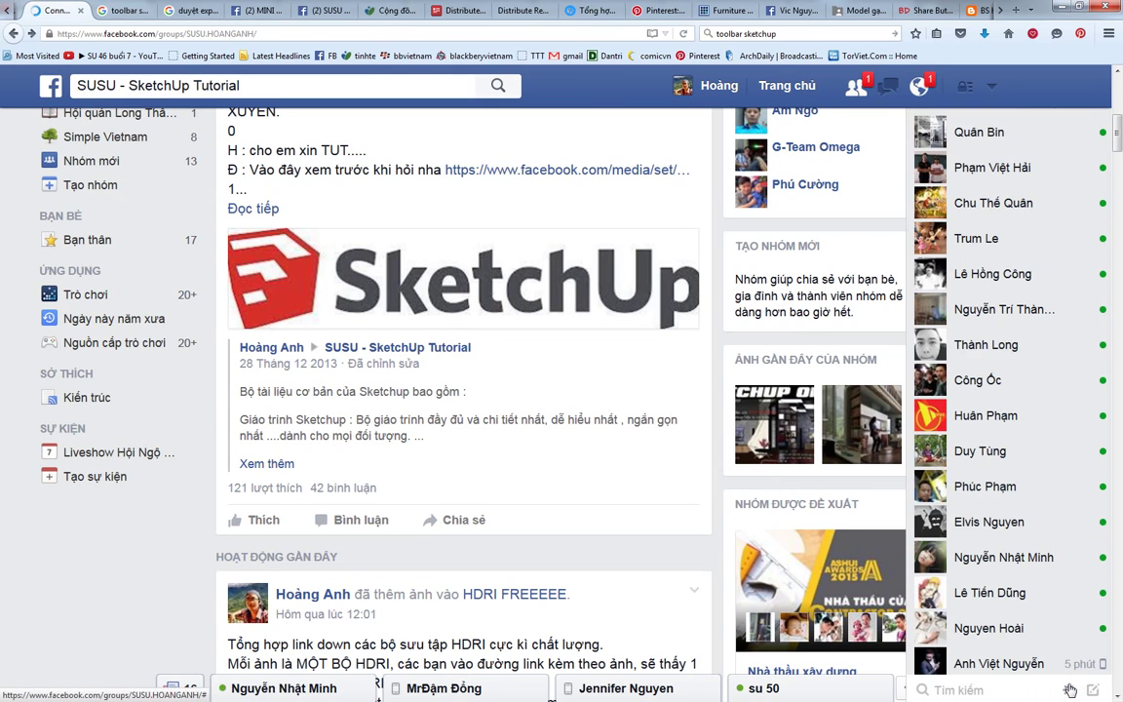
pyautogui.write('51')
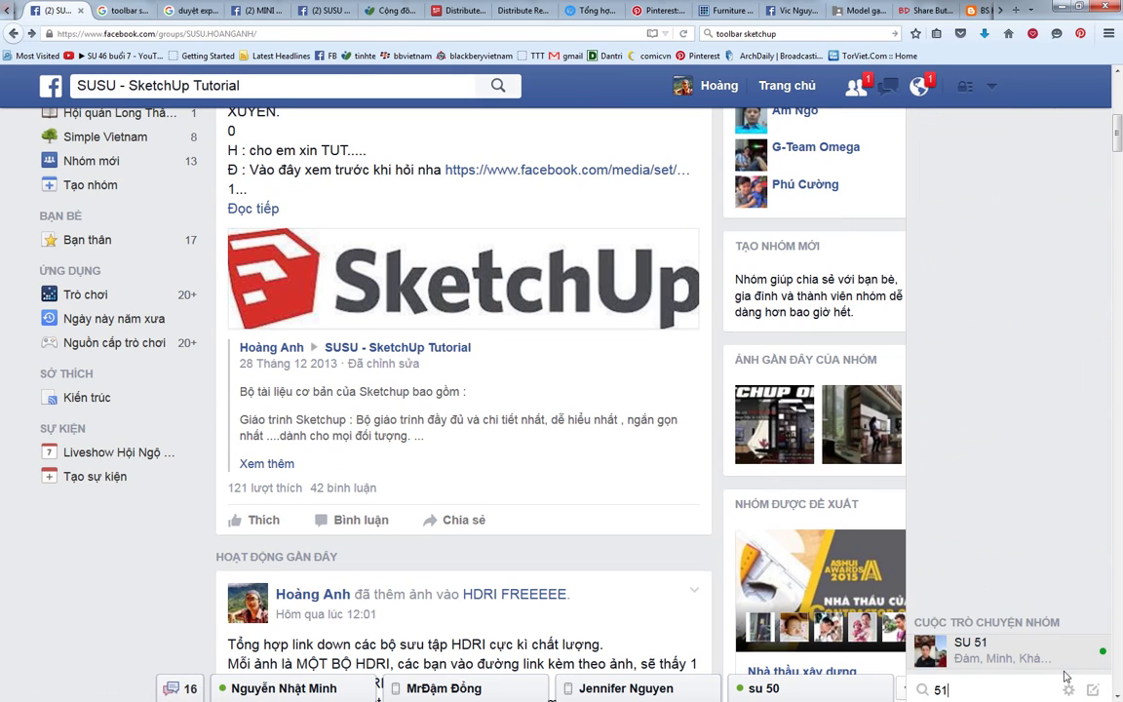
pyautogui.click(951, 645)
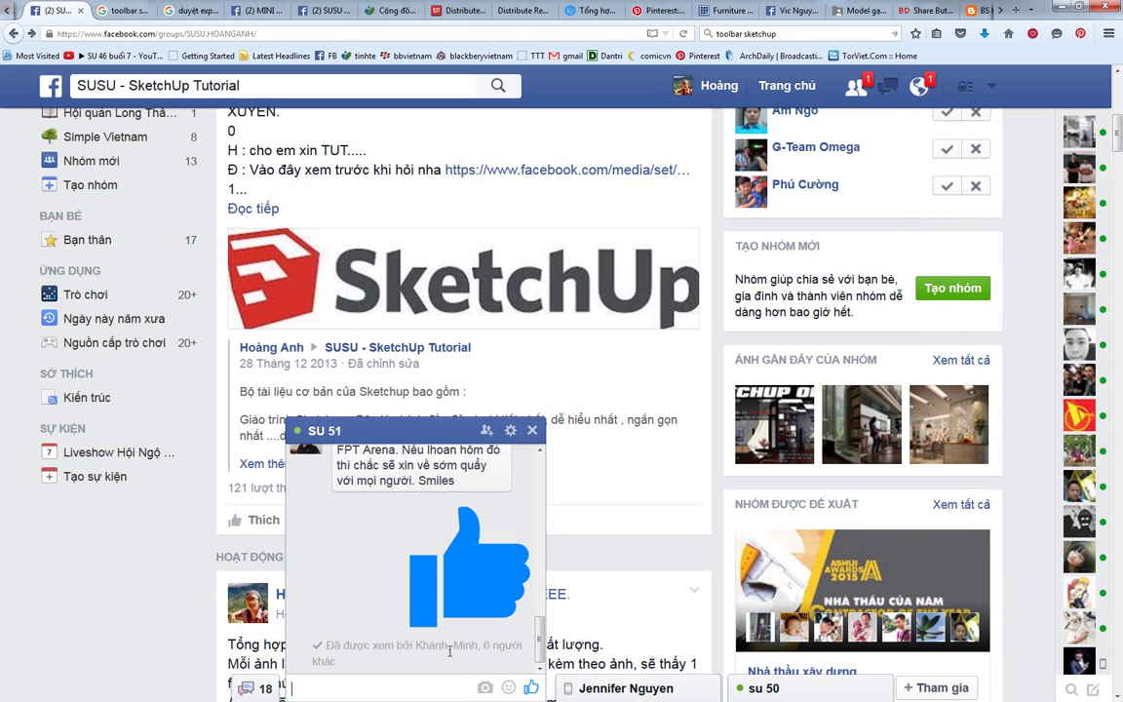
# Send the SU 51 chat a message saying today's class is at 6 pm, followed by a party.
pyautogui.scroll(3, 380, 603)
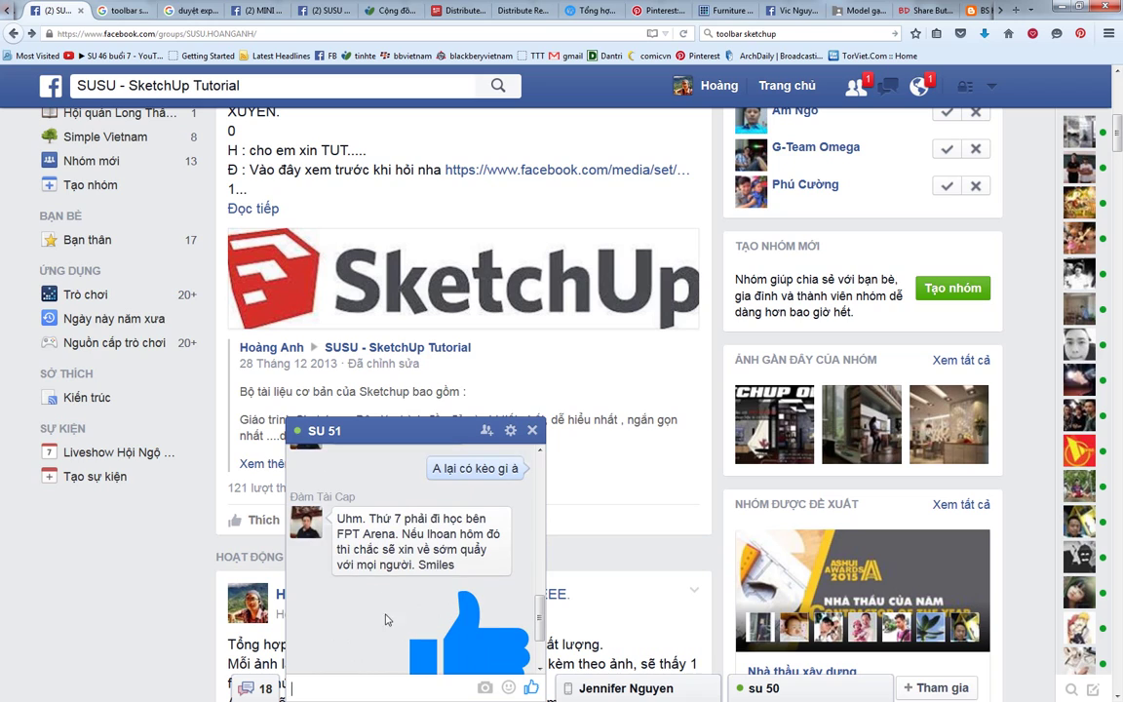
pyautogui.scroll(2, 386, 624)
pyautogui.scroll(3, 401, 640)
pyautogui.scroll(3, 389, 627)
pyautogui.scroll(2, 409, 653)
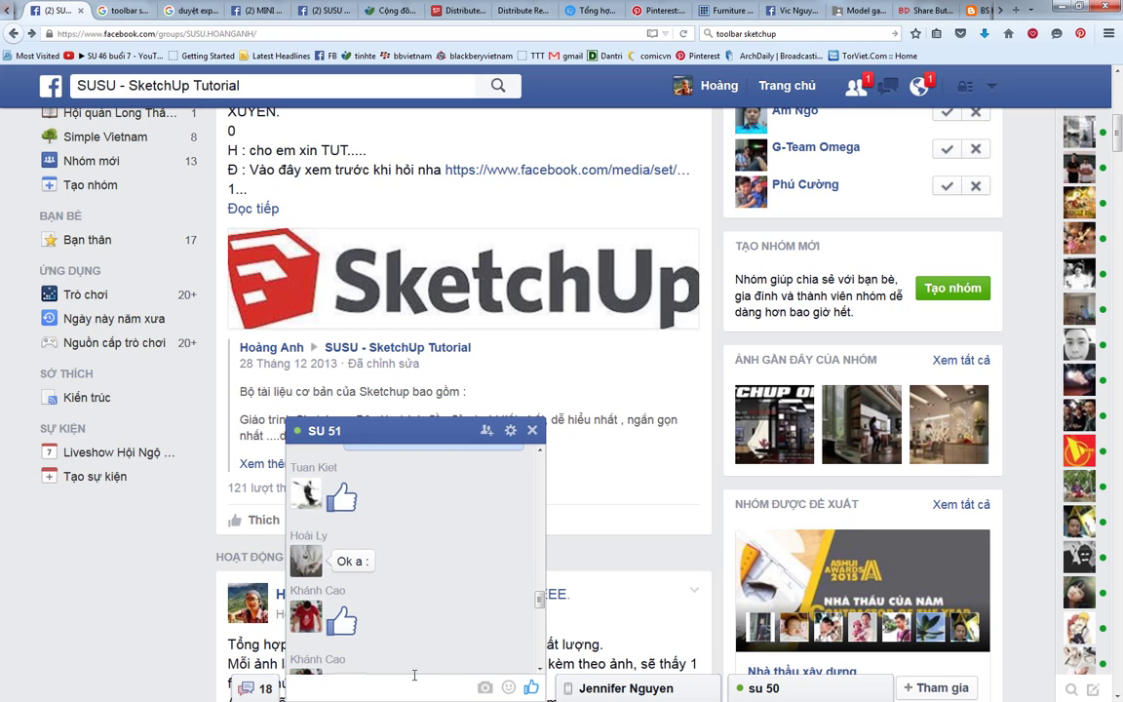
pyautogui.click(414, 682)
pyautogui.write('lo')
pyautogui.write(' man, lớ')
pyautogui.write('p minh hôm na')
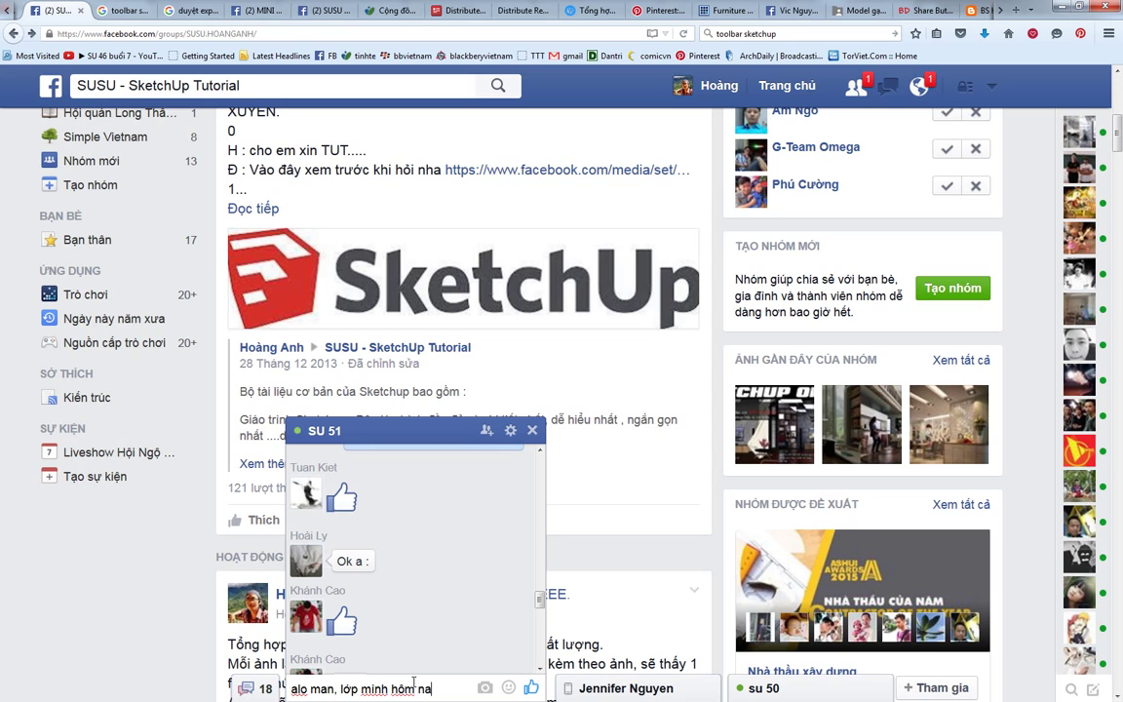
pyautogui.write('y học lúc 6h to')
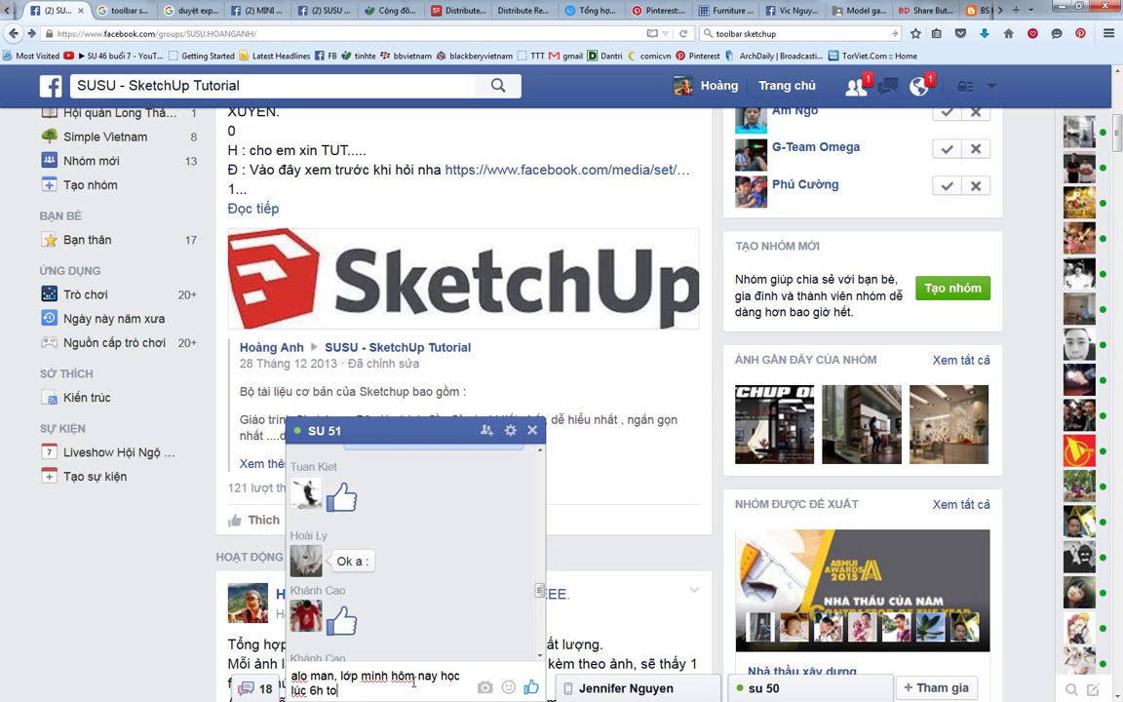
pyautogui.press('BackSpace')
pyautogui.write('ối nhé, học nh')
pyautogui.write('anh còn đi lie')
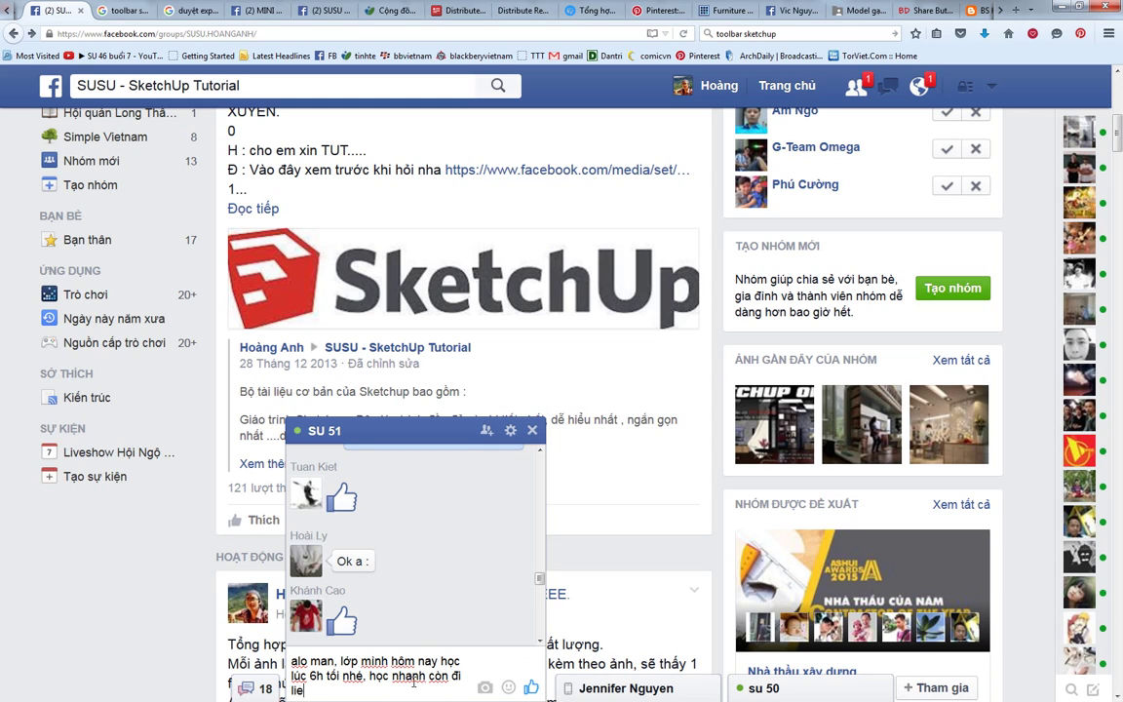
pyautogui.write('ện hoan :)))')
pyautogui.press('Return')
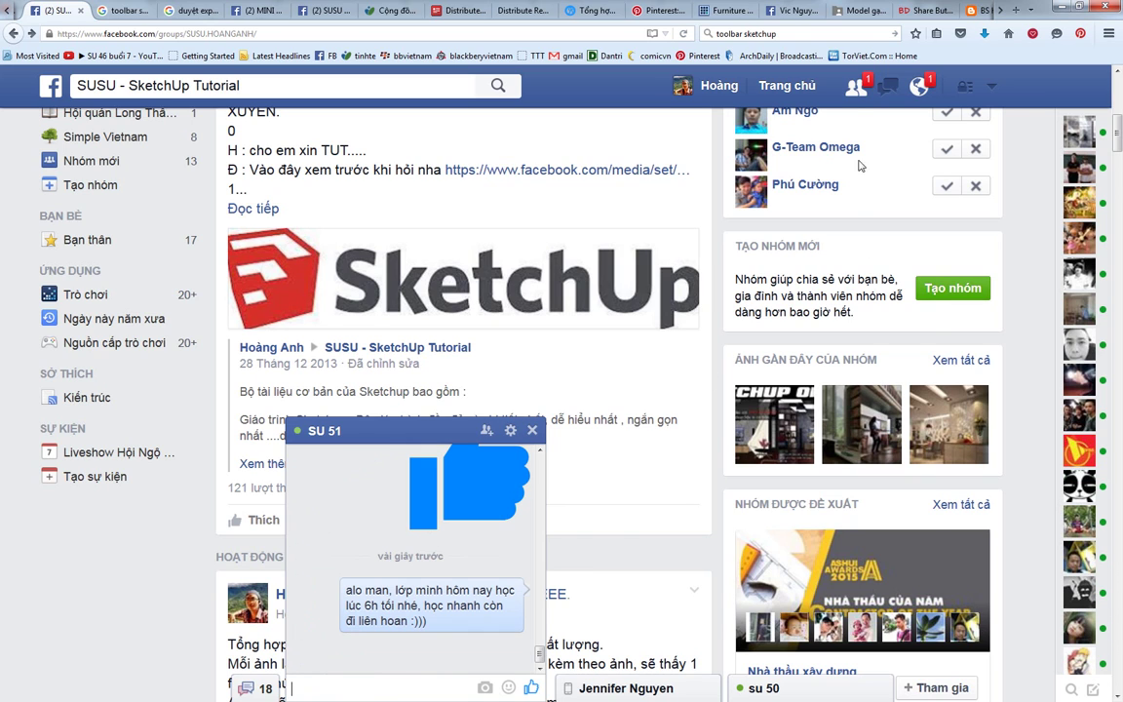
# Accept the pending friend request and open the VISU (Sketchup) group post notification.
pyautogui.click(854, 92)
pyautogui.click(794, 170)
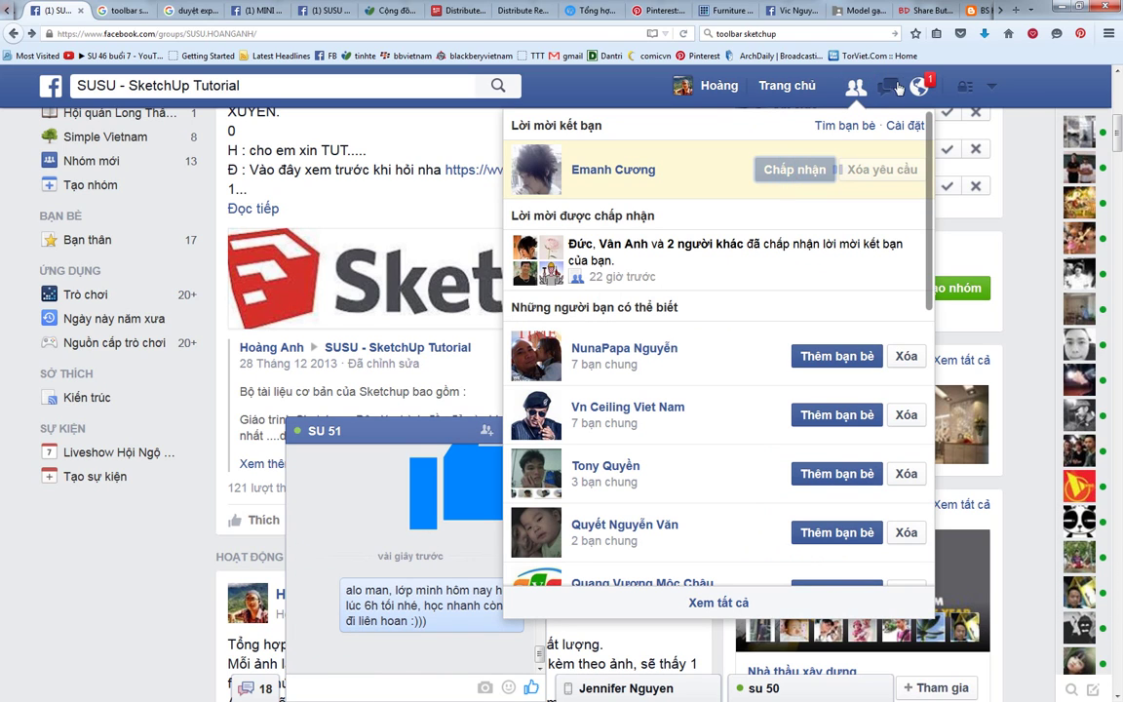
pyautogui.click(915, 89)
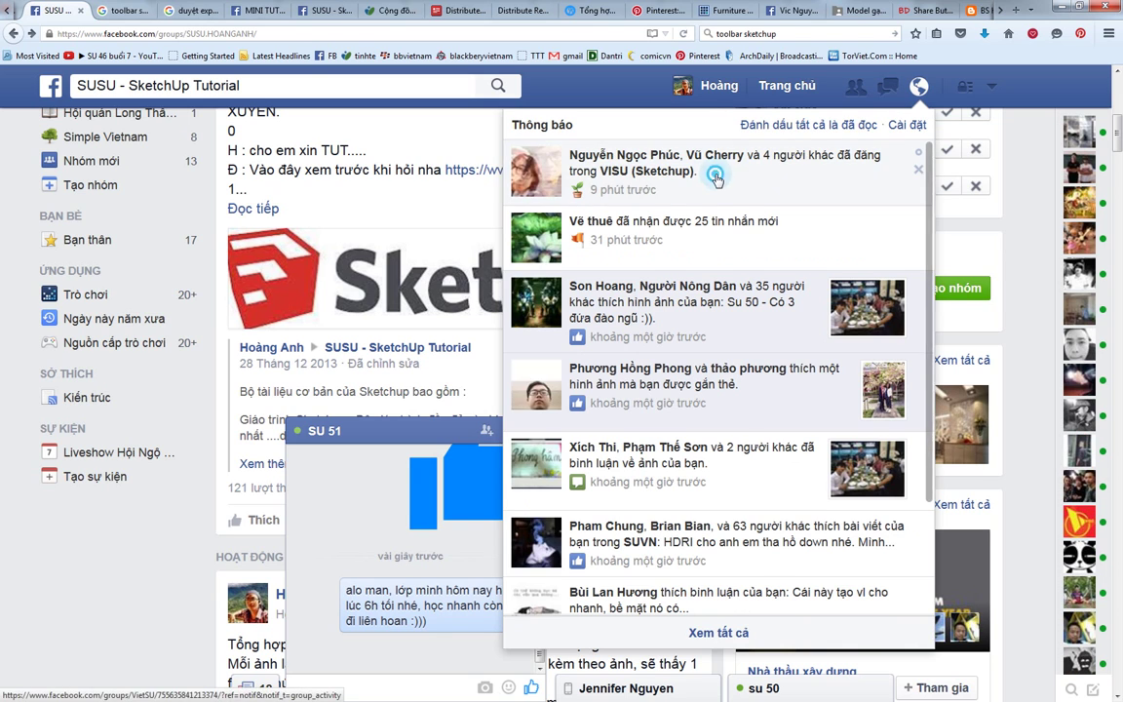
pyautogui.click(643, 156)
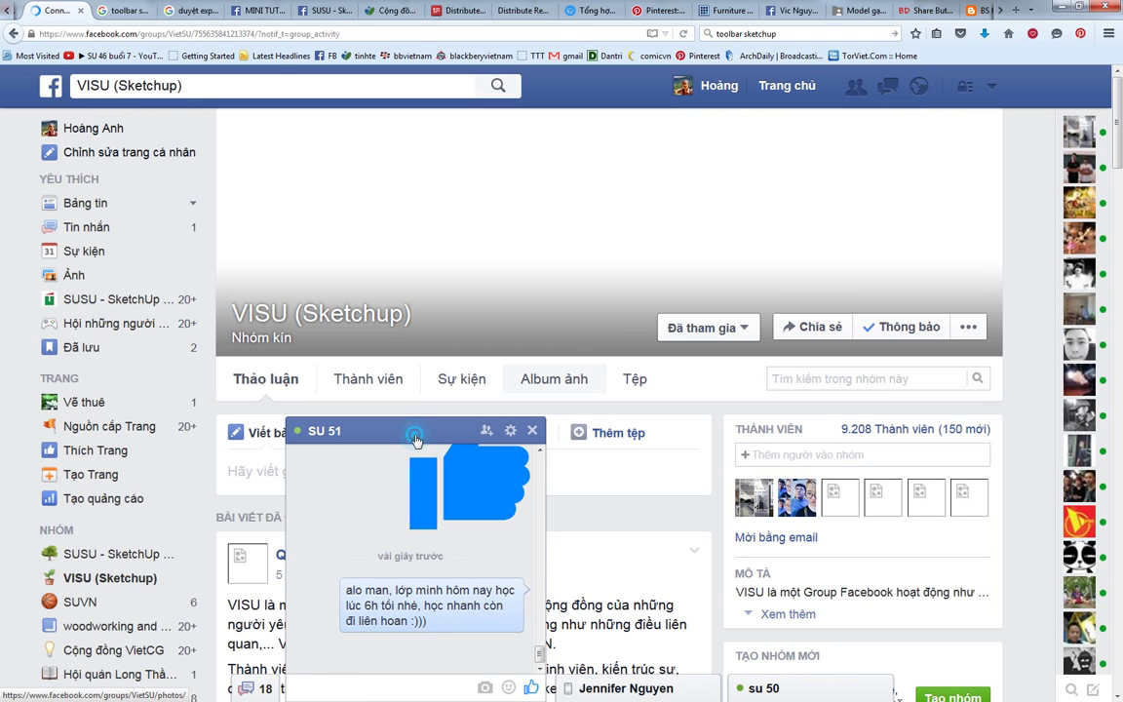
# Collapse the SU 51 chat and go back to the SUSU - SketchUp Tutorial group page.
pyautogui.click(385, 430)
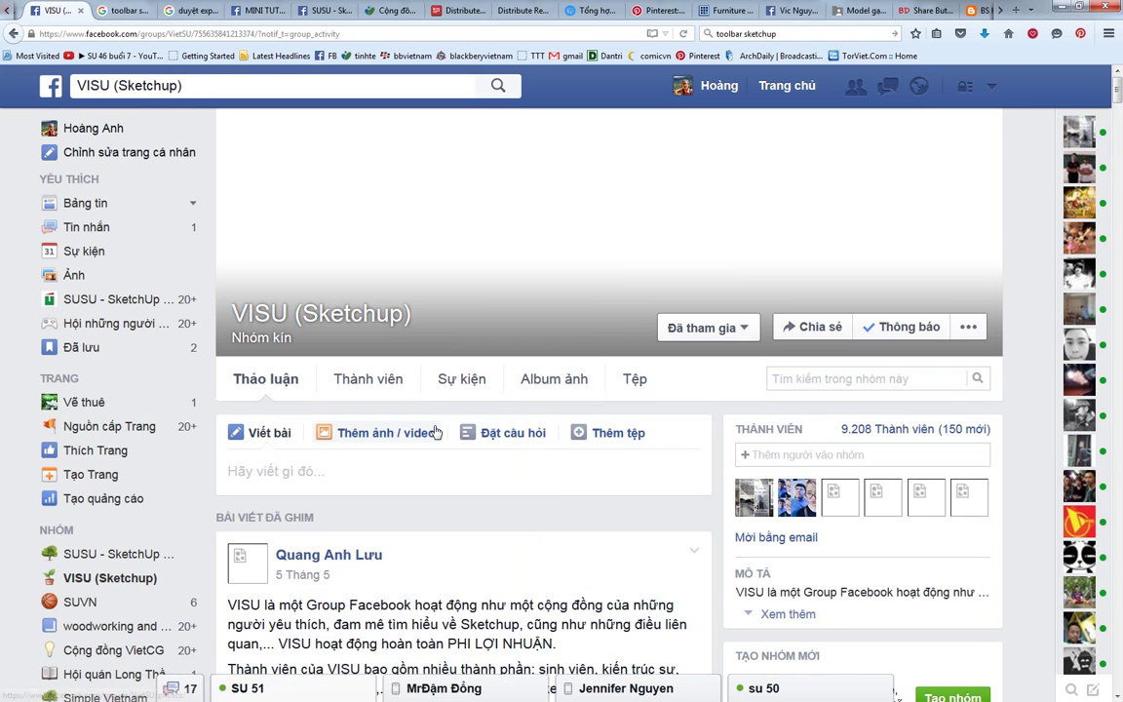
pyautogui.scroll(-10, 436, 432)
pyautogui.scroll(-1, 436, 431)
pyautogui.scroll(3, 429, 426)
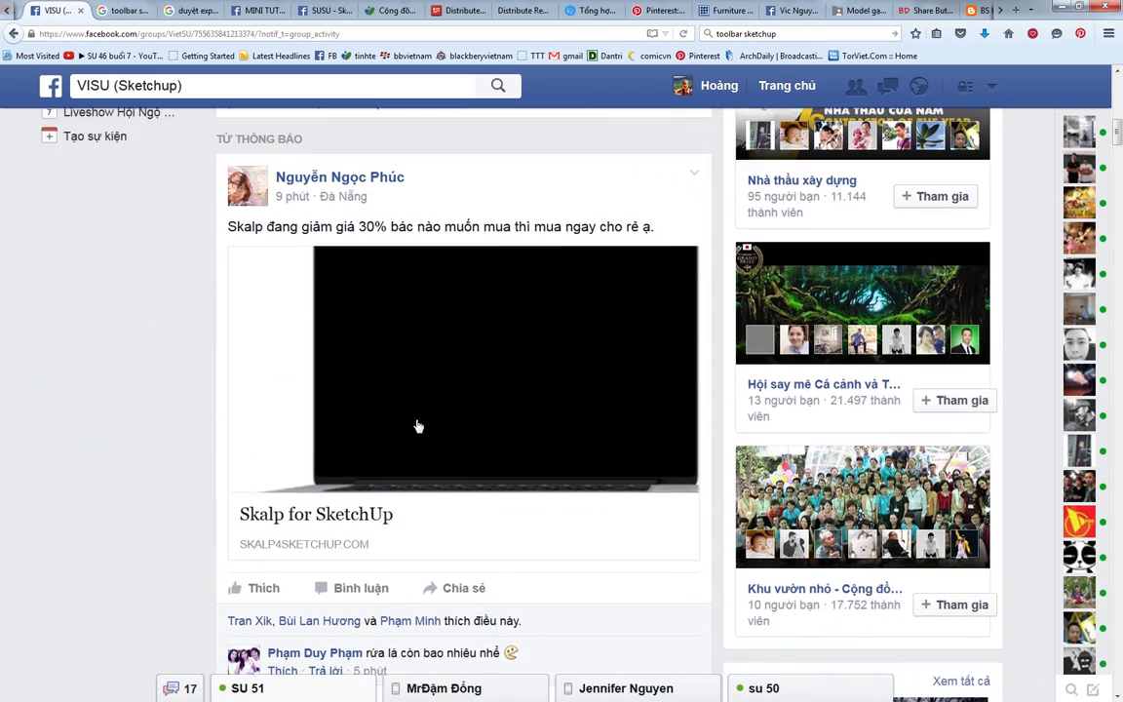
pyautogui.hotkey('alt', 'Left')
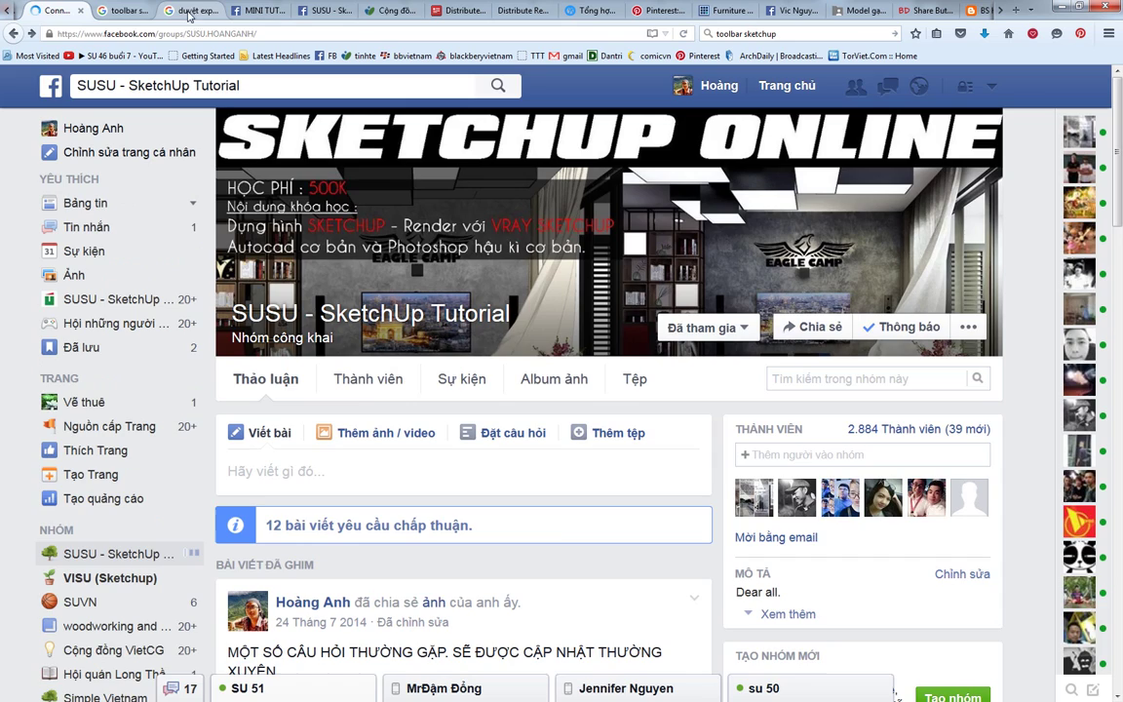
# Preview two SketchUp toolbar screenshots in the 'toolbar sketchup' image results, then move to SketchUp Pro.
pyautogui.click(168, 12)
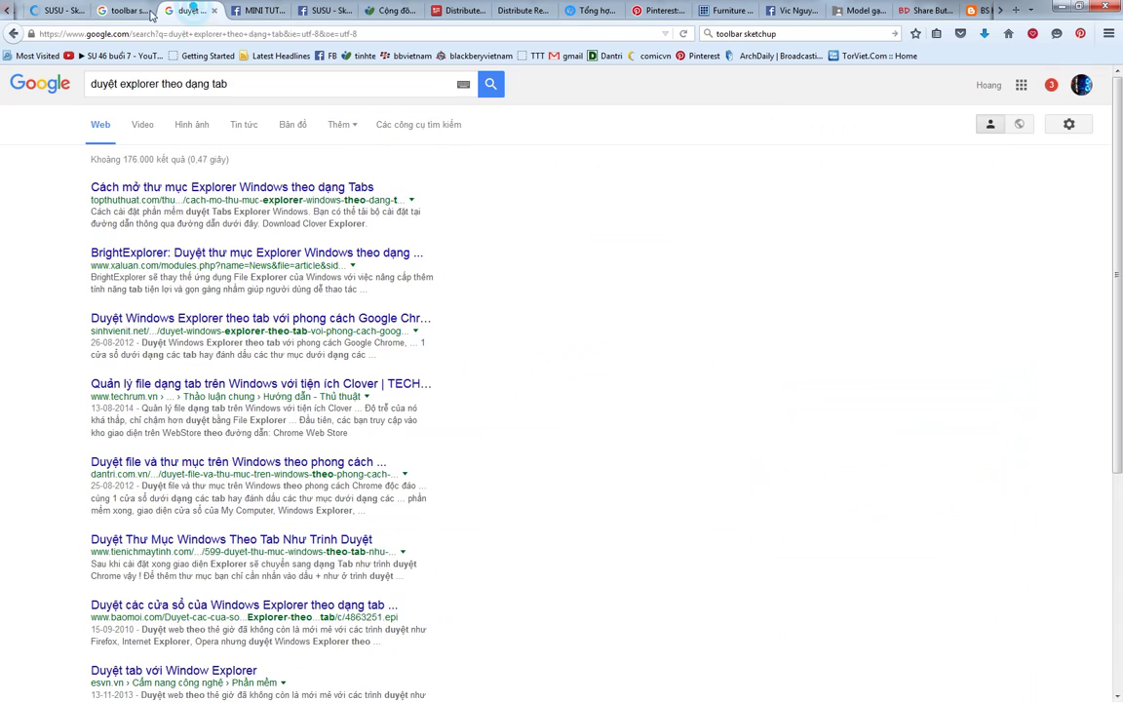
pyautogui.click(131, 13)
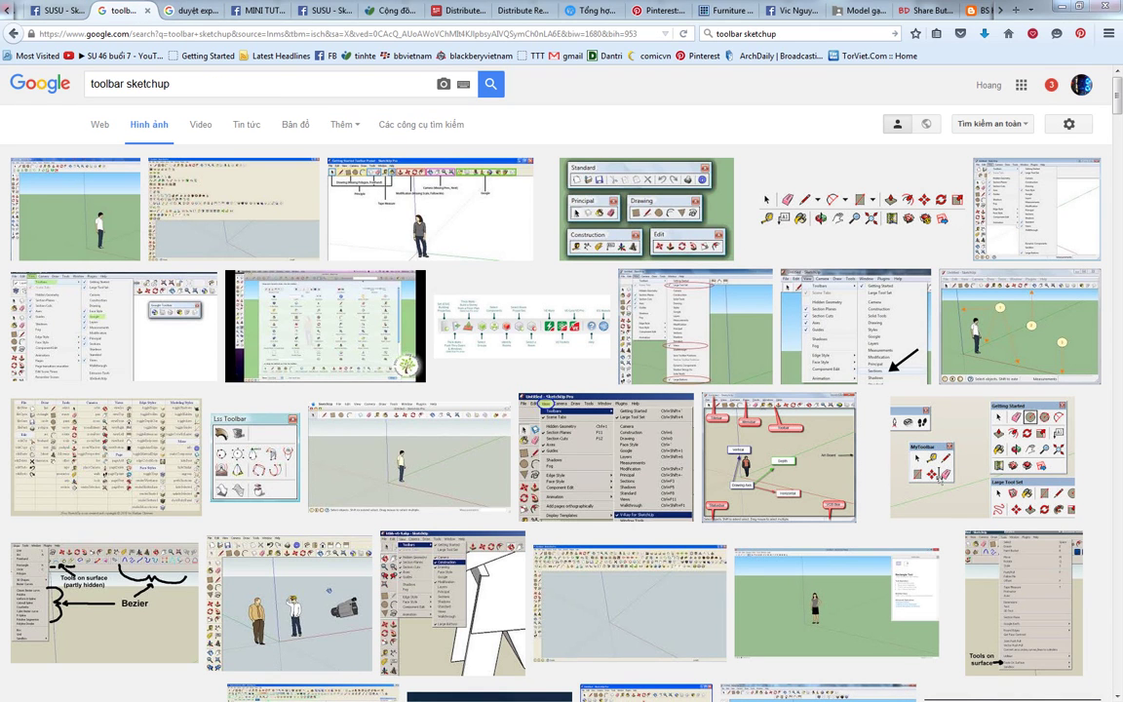
pyautogui.click(198, 171)
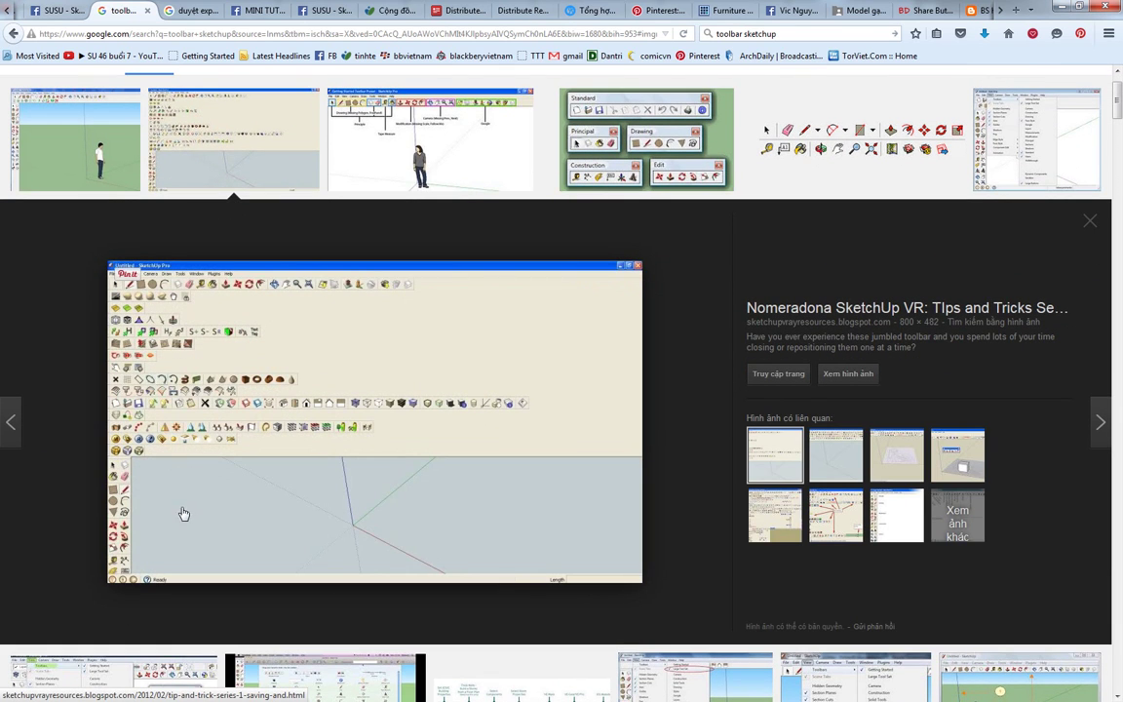
pyautogui.scroll(-3, 448, 536)
pyautogui.scroll(-3, 448, 536)
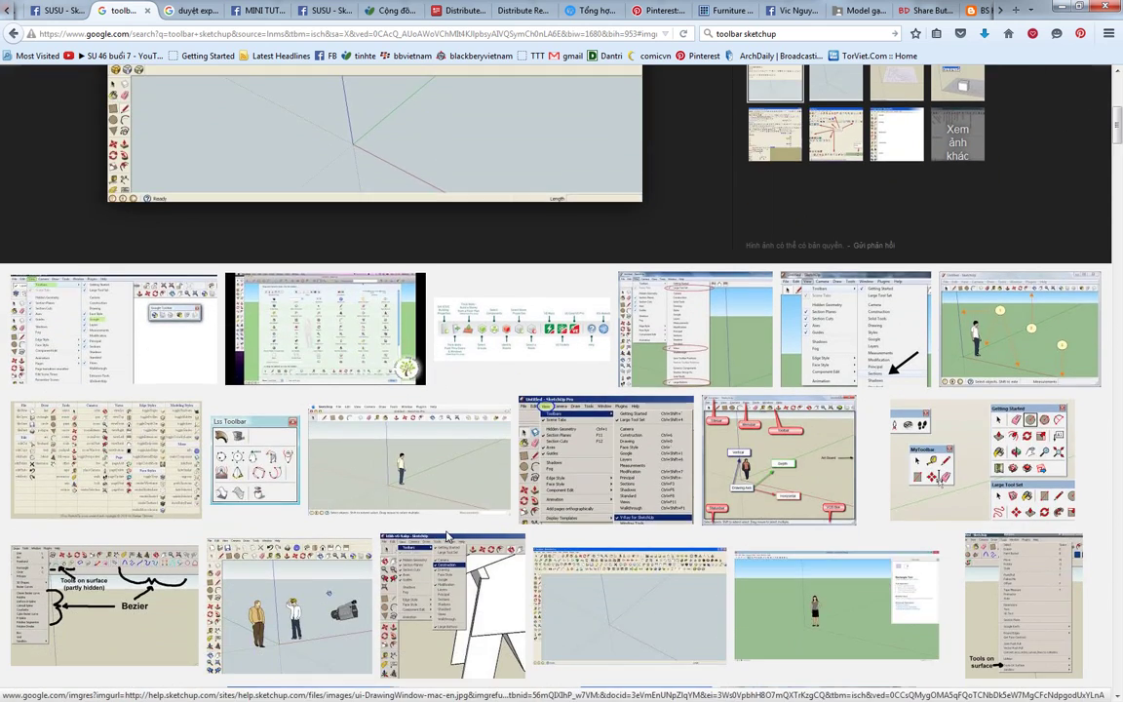
pyautogui.scroll(-5, 448, 536)
pyautogui.click(567, 390)
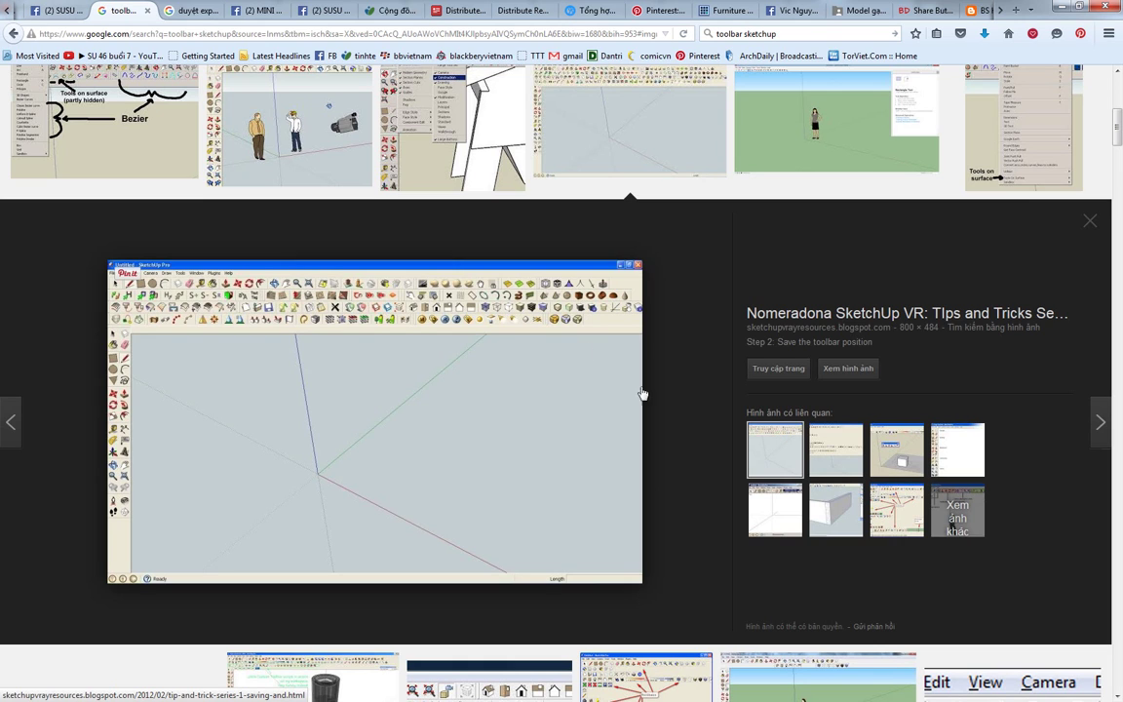
pyautogui.hotkey('alt', 'Tab')
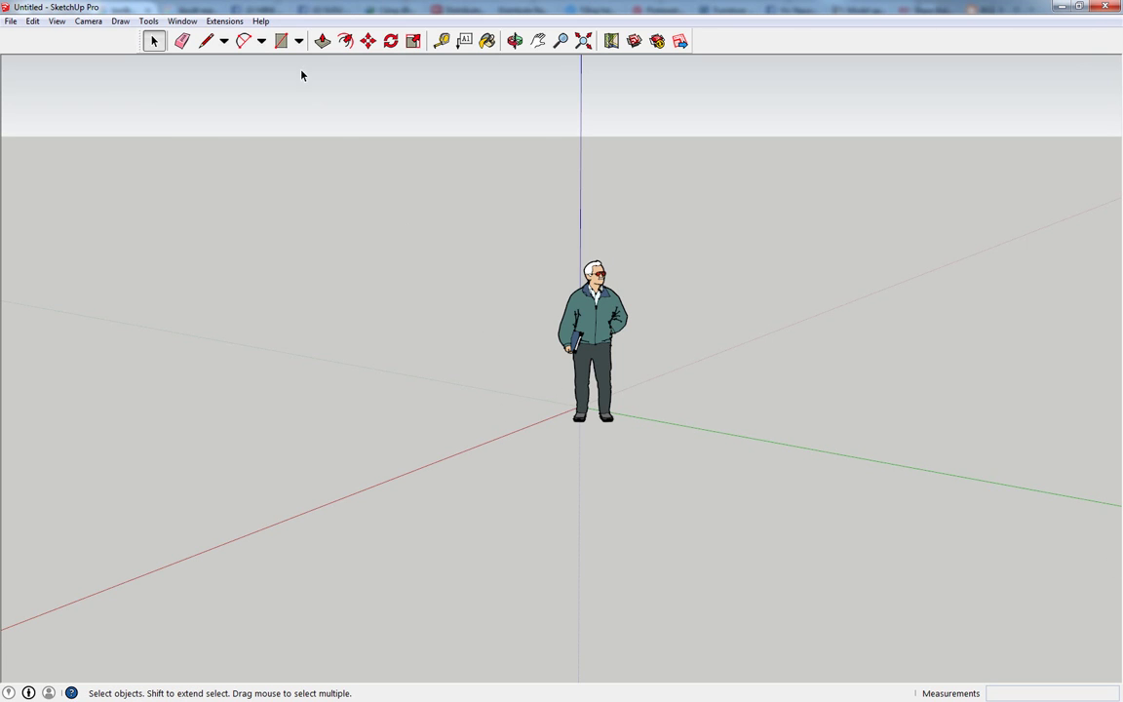
# Draw a rectangle on the ground and push/pull it up into a 1369mm tall box.
pyautogui.click(280, 40)
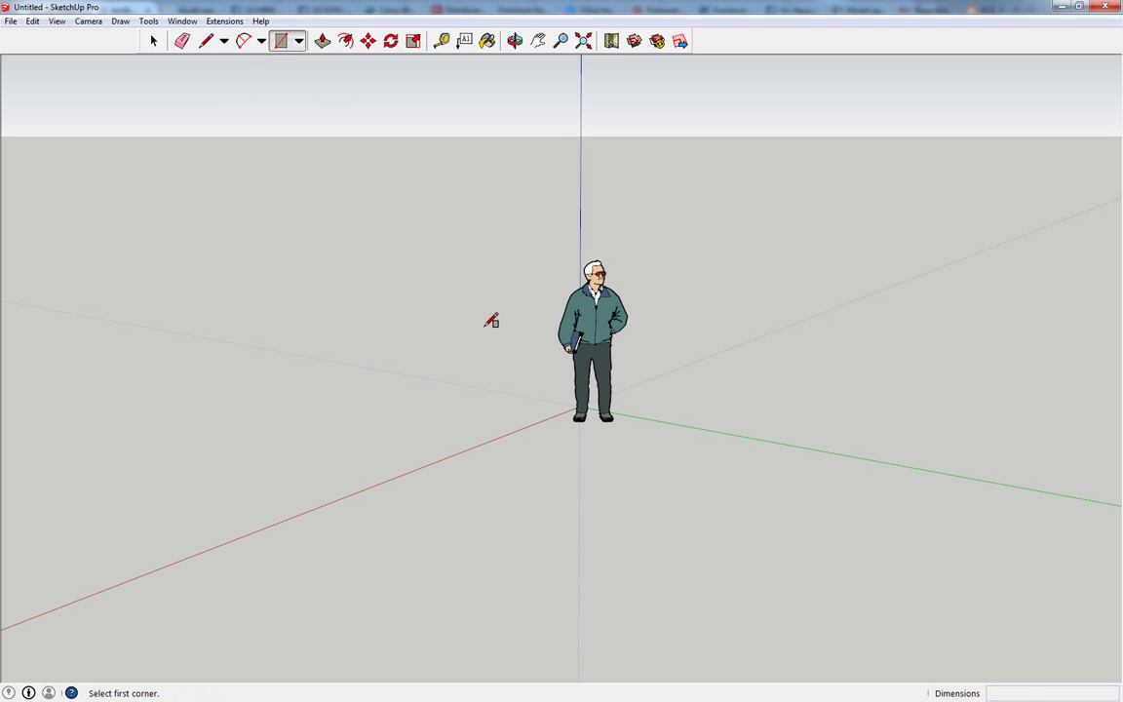
pyautogui.click(538, 456)
pyautogui.click(748, 553)
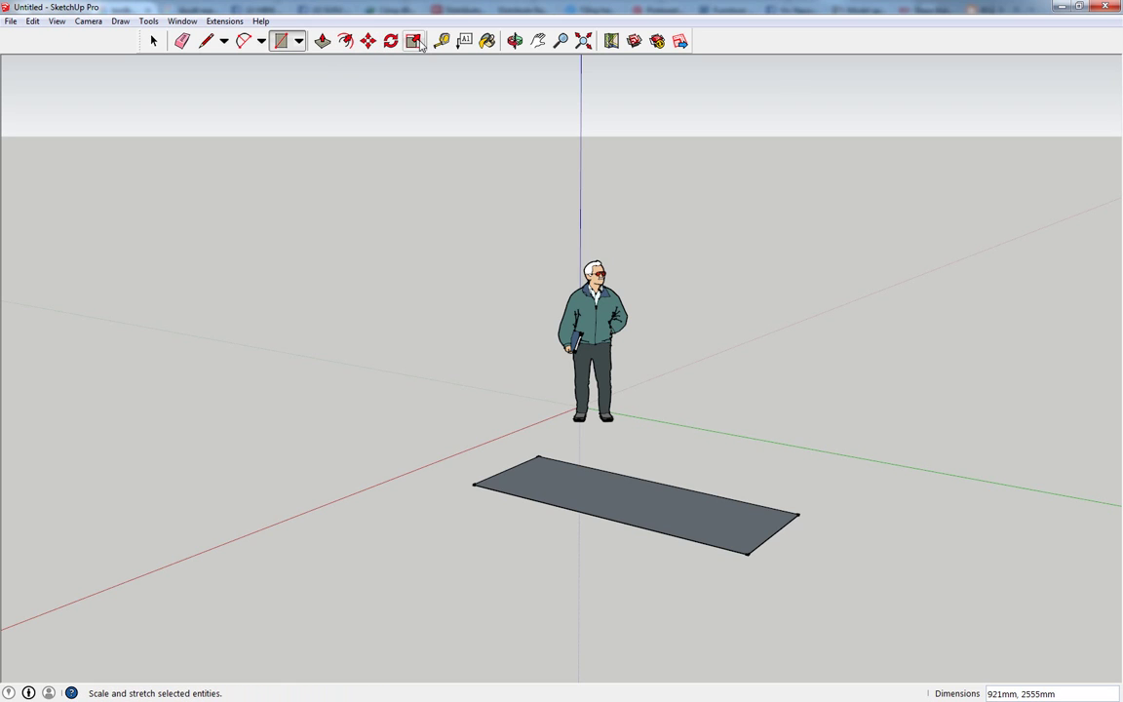
pyautogui.click(322, 41)
pyautogui.moveTo(571, 509); pyautogui.dragTo(556, 341)
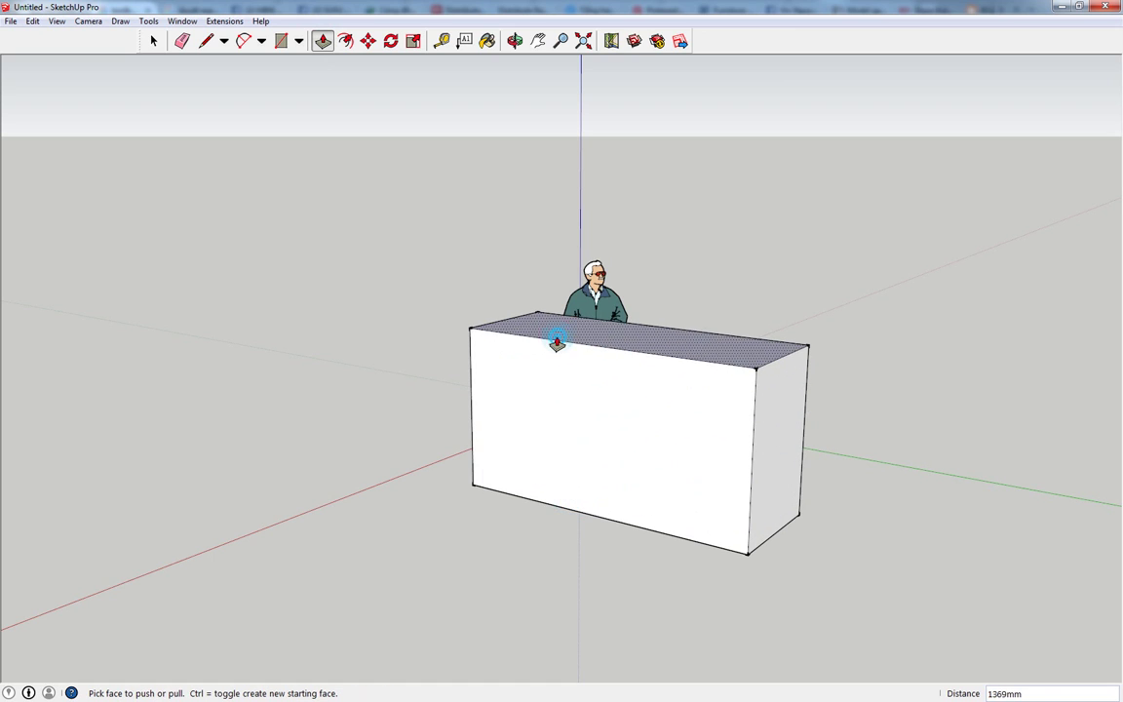
# Orbit around the box, select the whole box, and trial a Move before cancelling it.
pyautogui.moveTo(620, 448); pyautogui.dragTo(464, 407, button='middle')
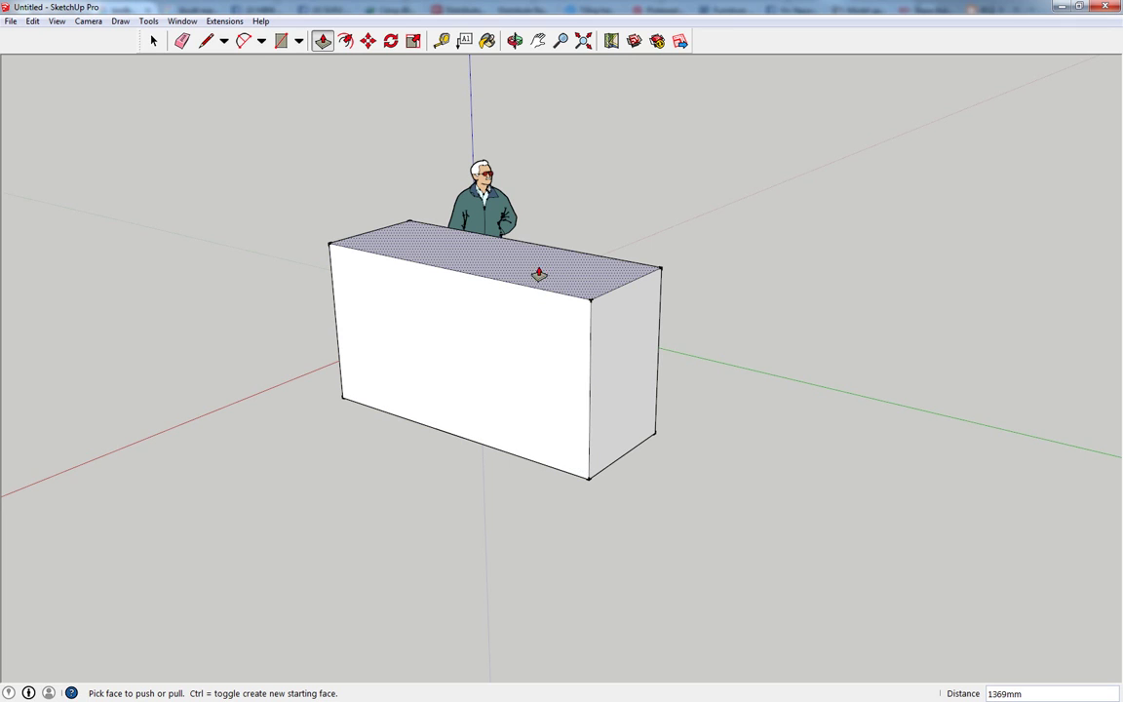
pyautogui.click(153, 40)
pyautogui.click(480, 266)
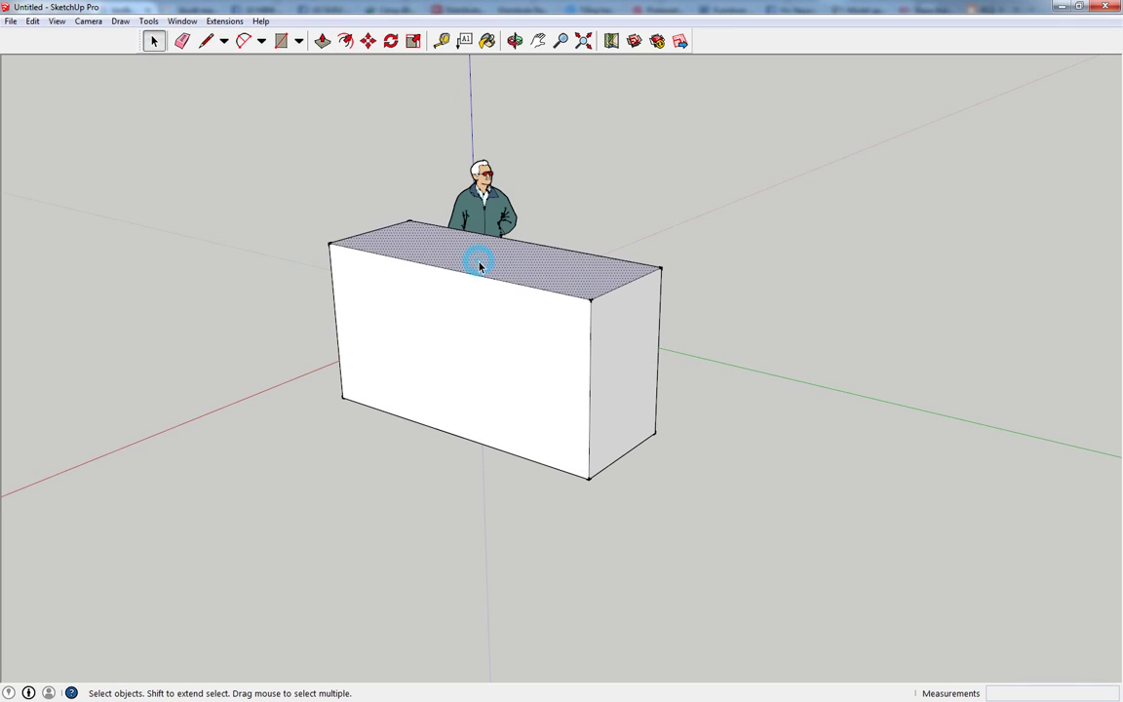
pyautogui.click(478, 325)
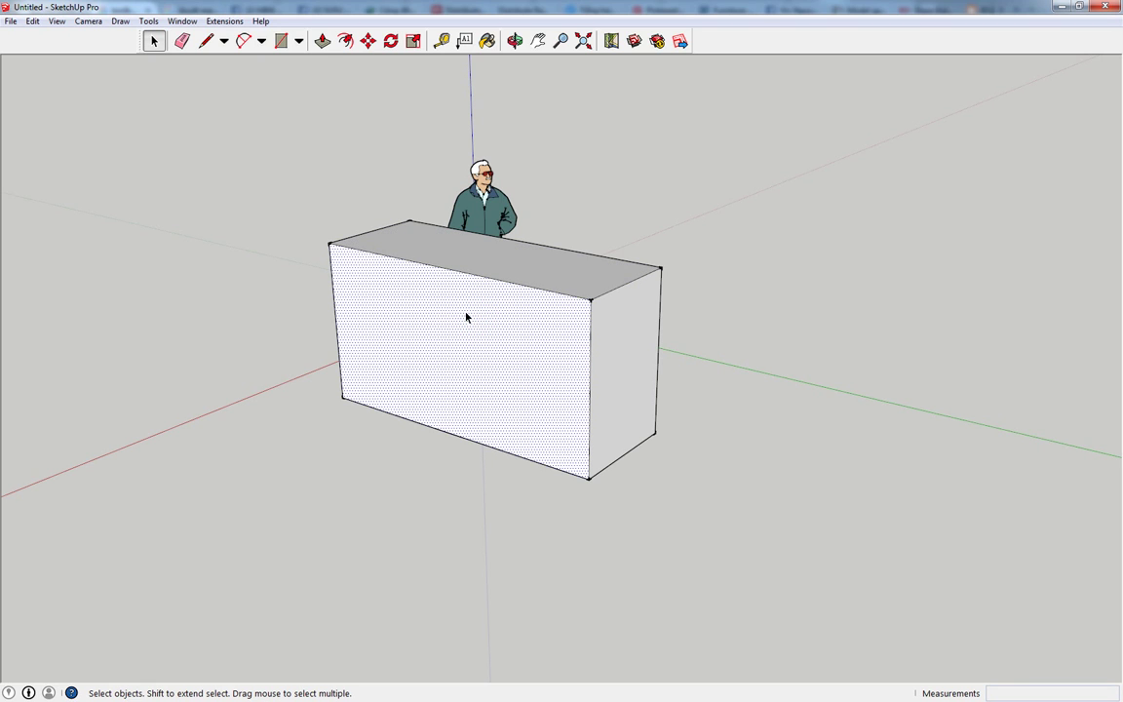
pyautogui.tripleClick(463, 318)
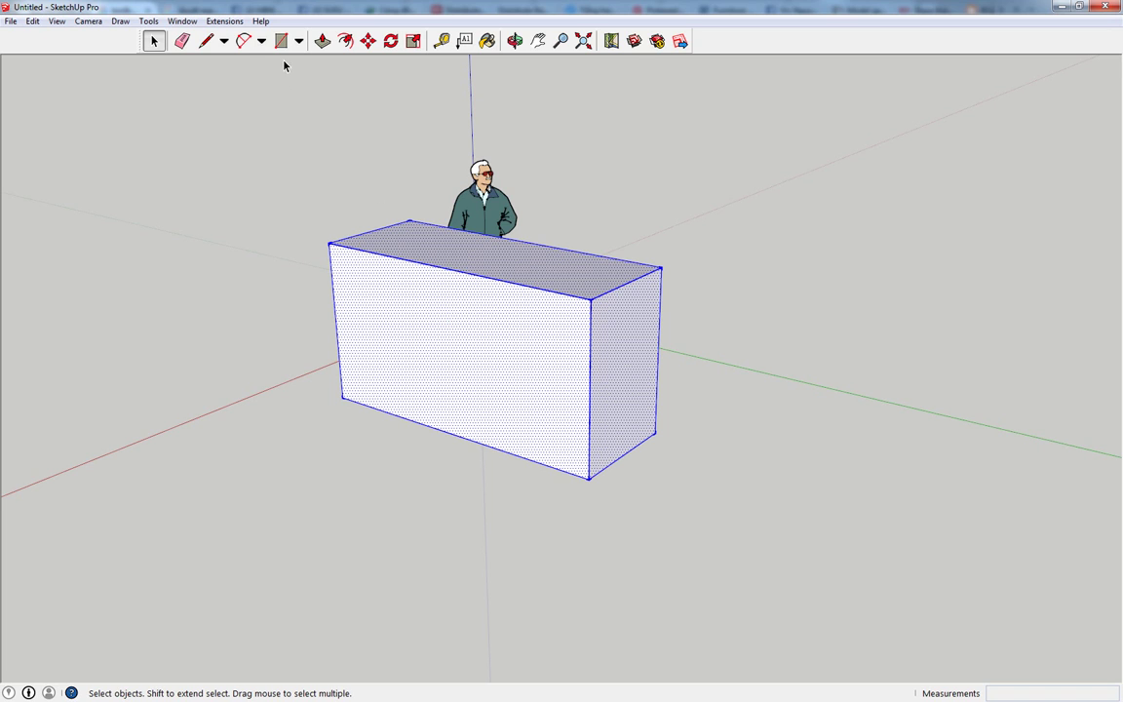
pyautogui.click(367, 40)
pyautogui.click(624, 396)
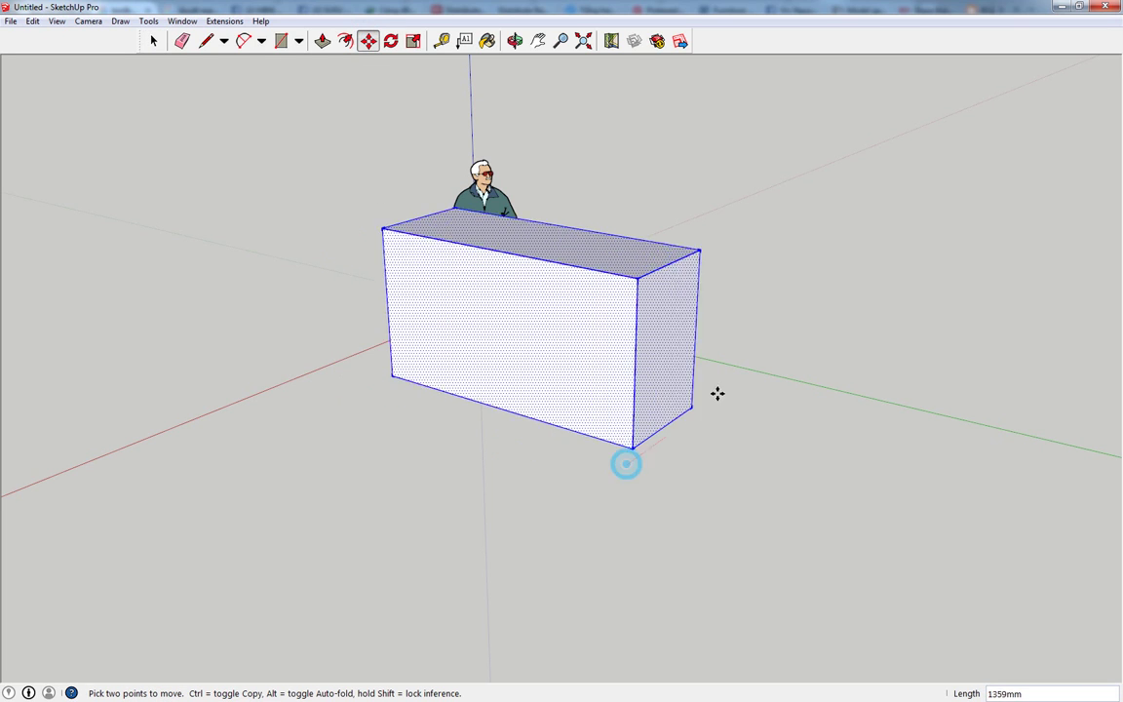
pyautogui.press('Escape')
pyautogui.press('space')
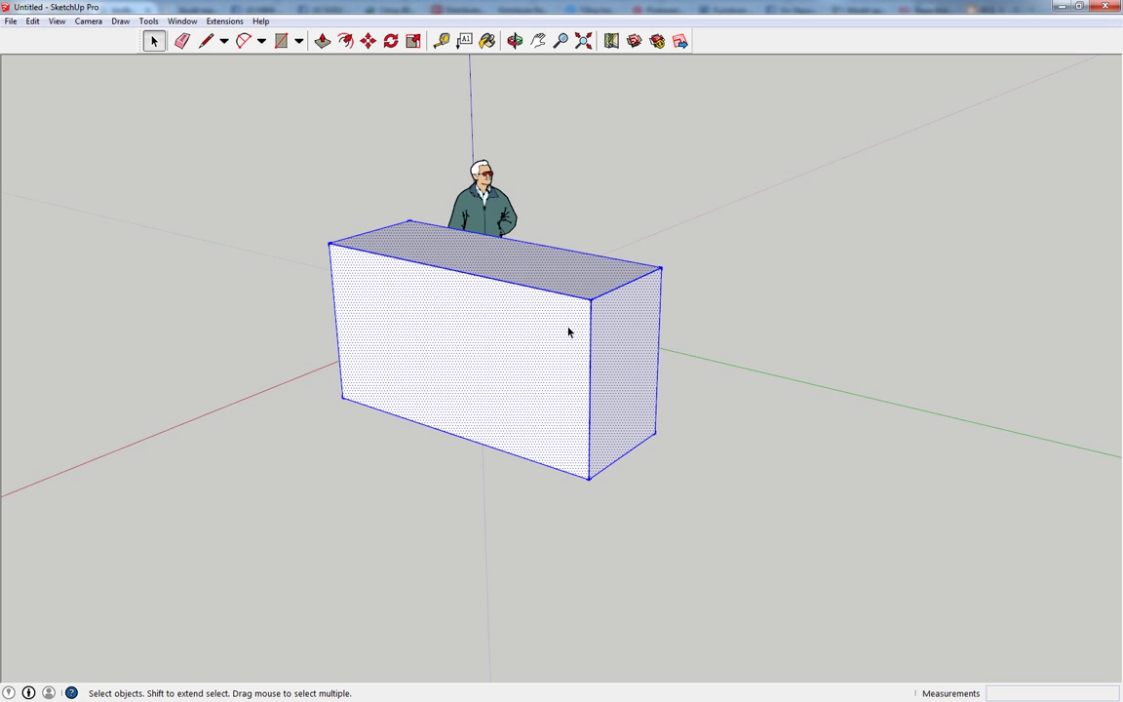
# Pan the view and clear the box selection.
pyautogui.keyDown('shift'); pyautogui.moveTo(462, 333); pyautogui.dragTo(500, 362, button='middle'); pyautogui.keyUp('shift')
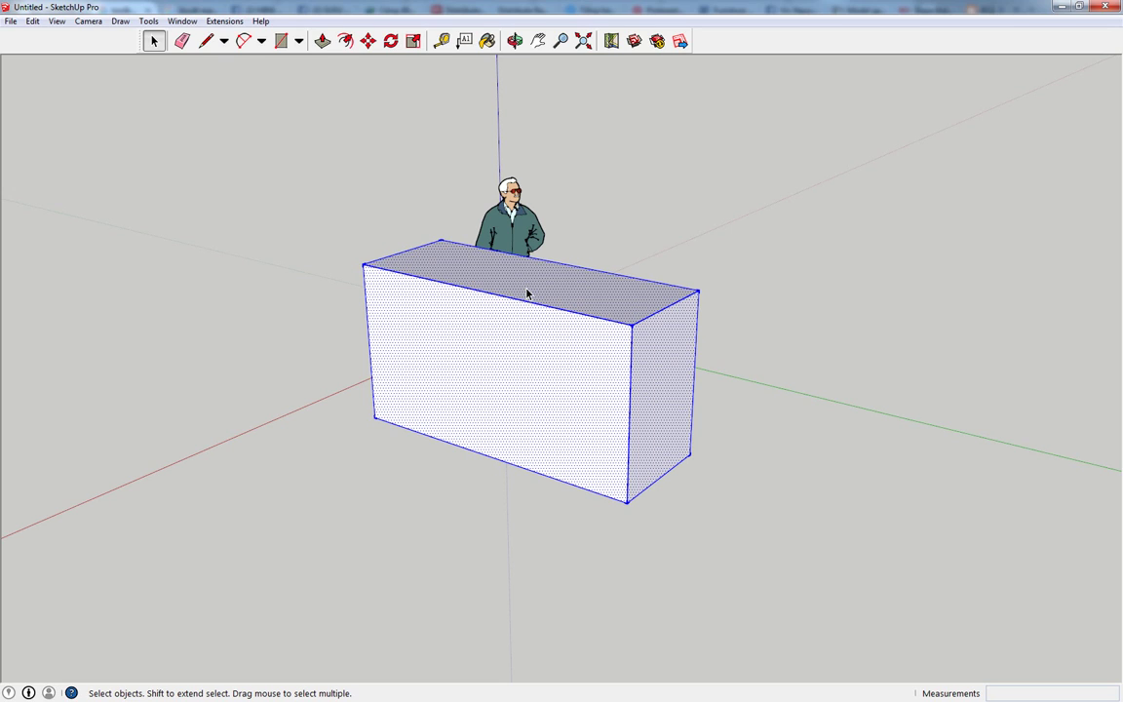
pyautogui.click(627, 218)
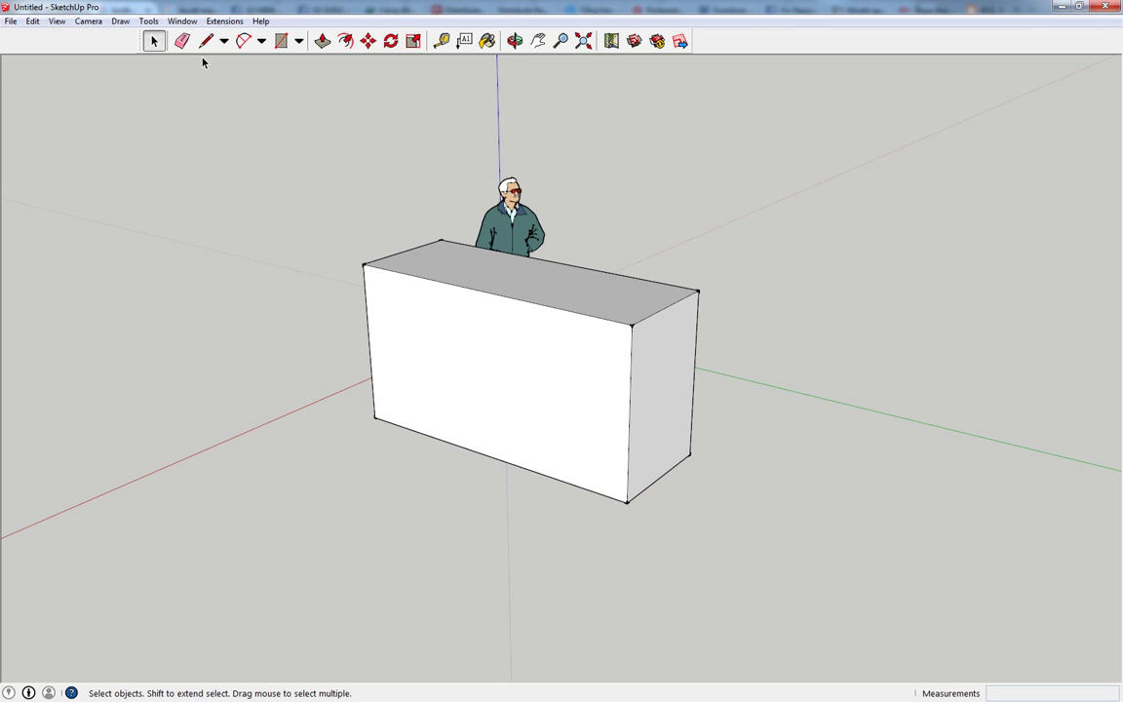
pyautogui.click(182, 20)
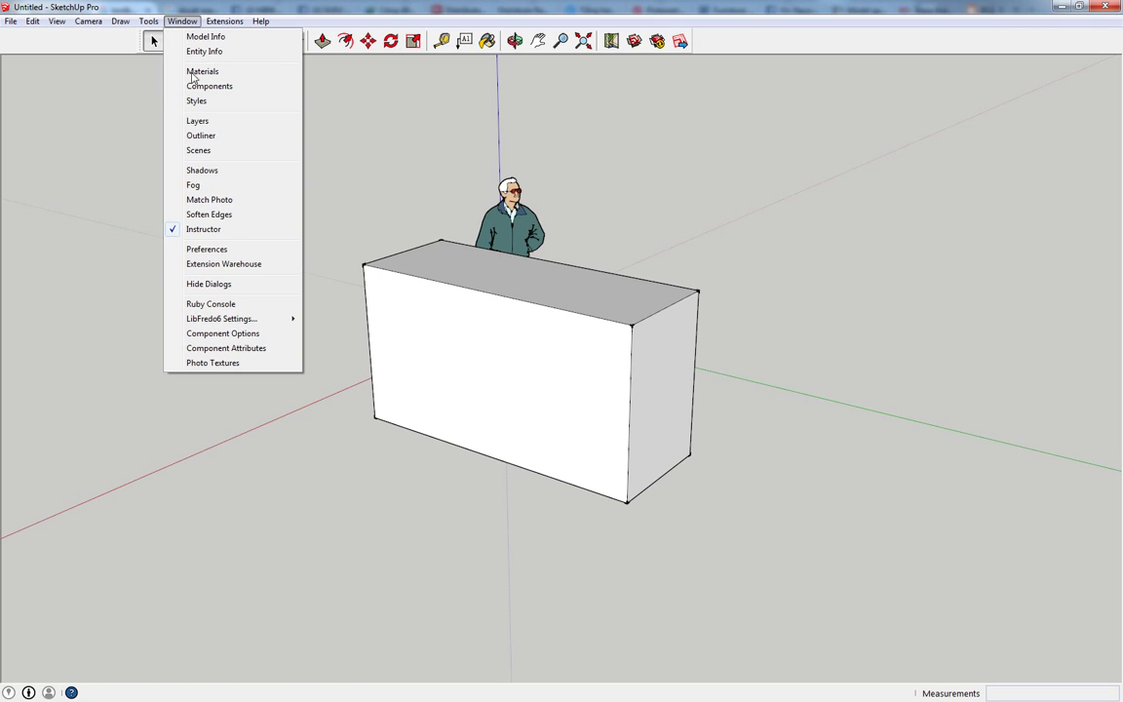
# In Preferences > Shortcuts, assign Shift+N to Camera/Look Around.
pyautogui.click(233, 252)
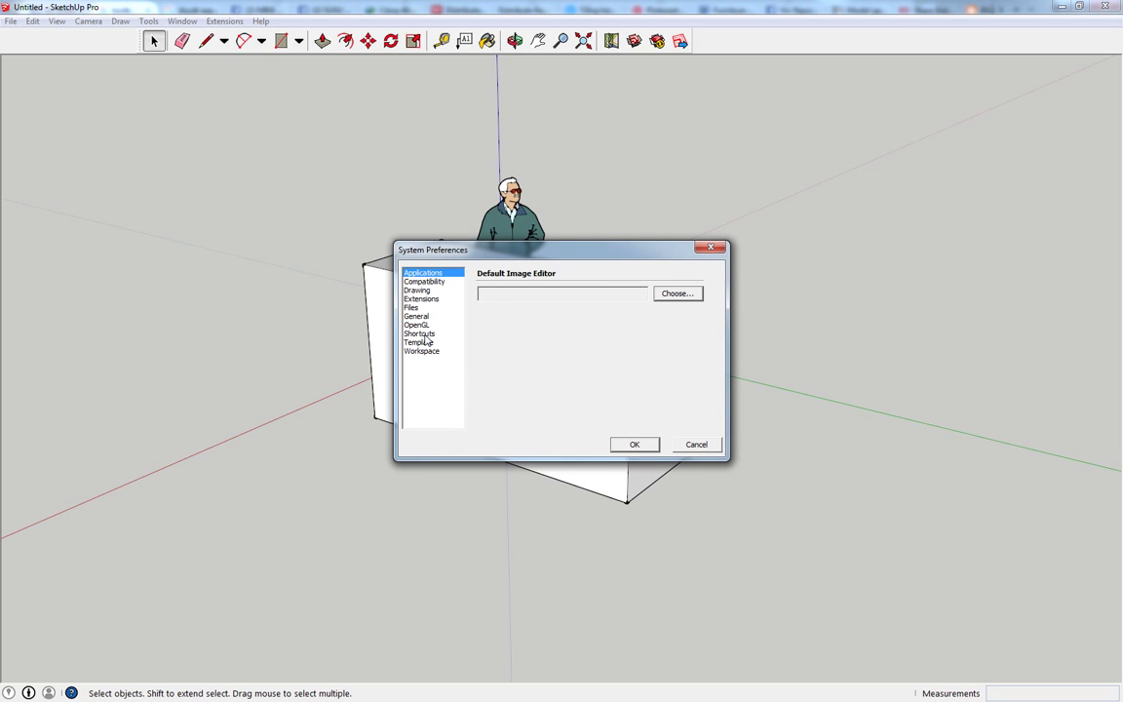
pyautogui.click(423, 335)
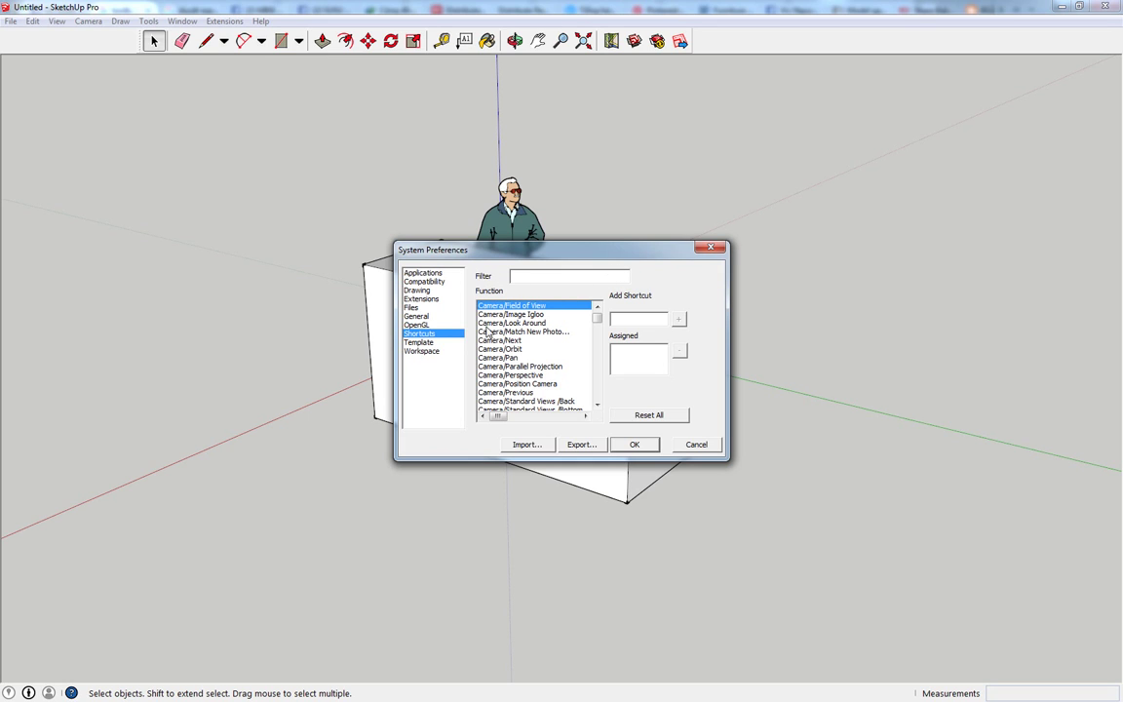
pyautogui.scroll(-10, 593, 314)
pyautogui.scroll(10, 594, 314)
pyautogui.click(518, 324)
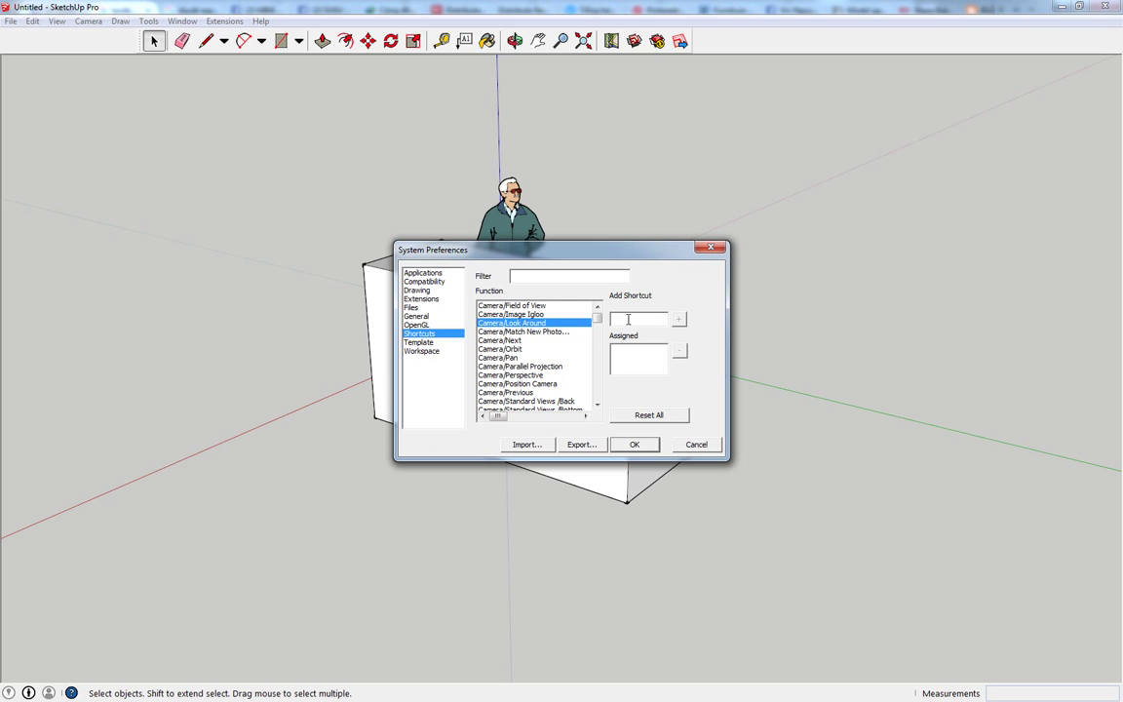
pyautogui.click(628, 319)
pyautogui.press('shift')
pyautogui.click(680, 319)
# Filter the shortcut list by 'move' and check the M shortcut of Tools/Move.
pyautogui.click(587, 277)
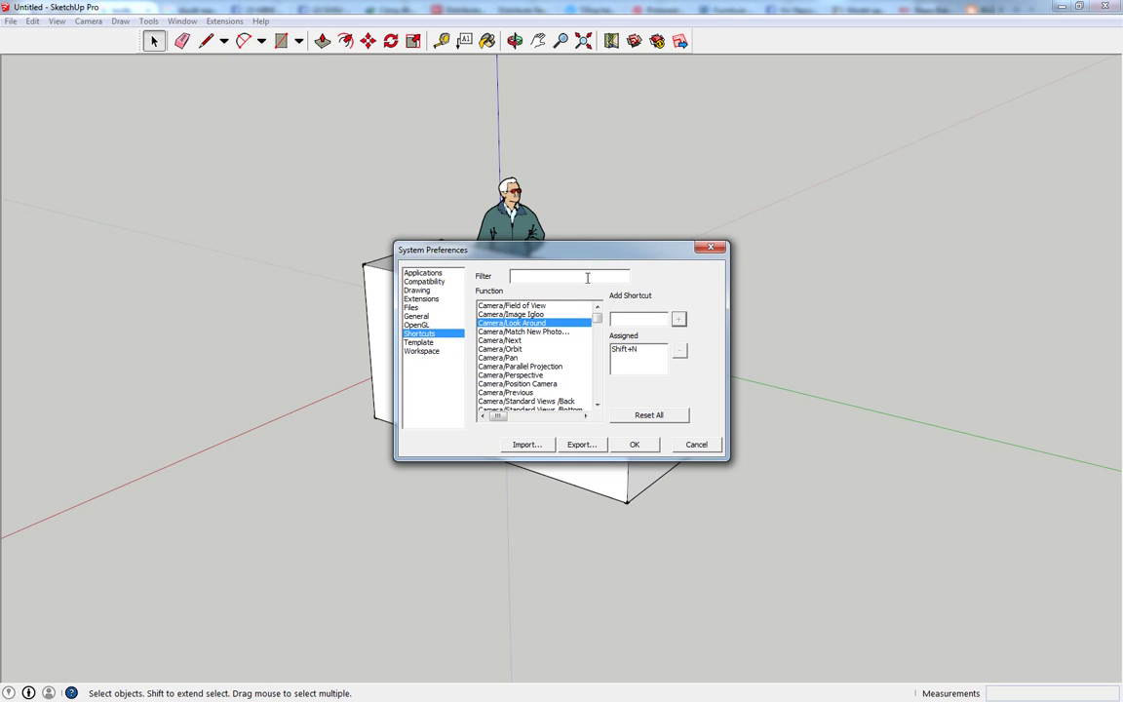
pyautogui.write('move')
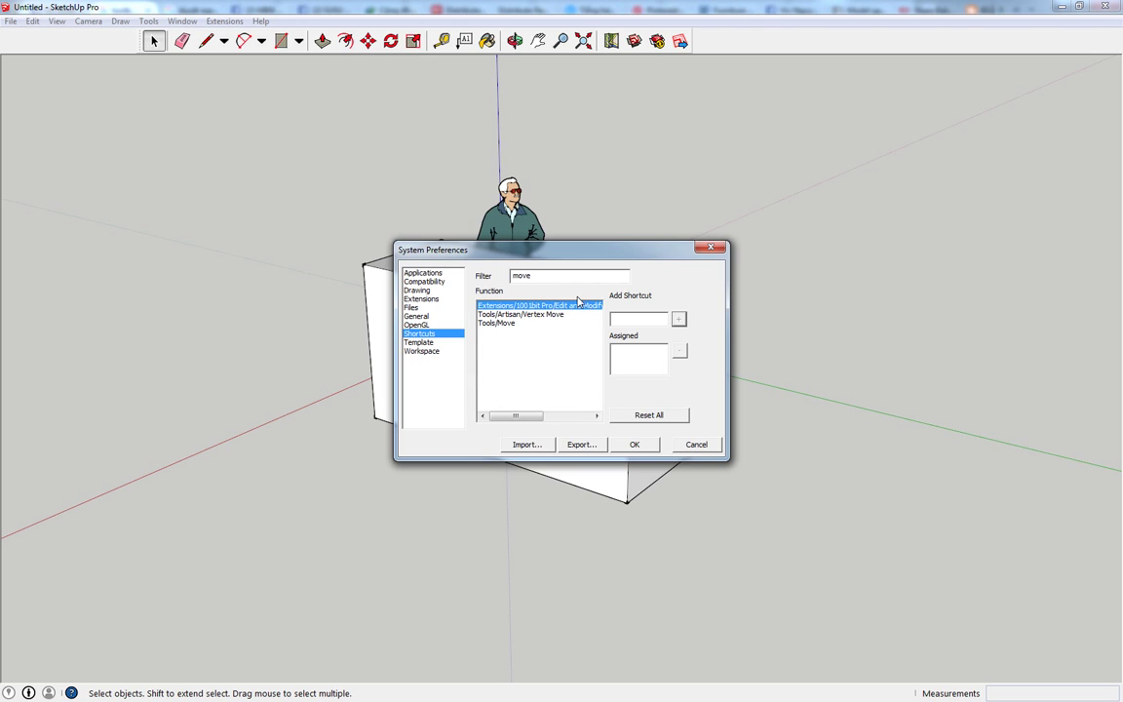
pyautogui.click(505, 324)
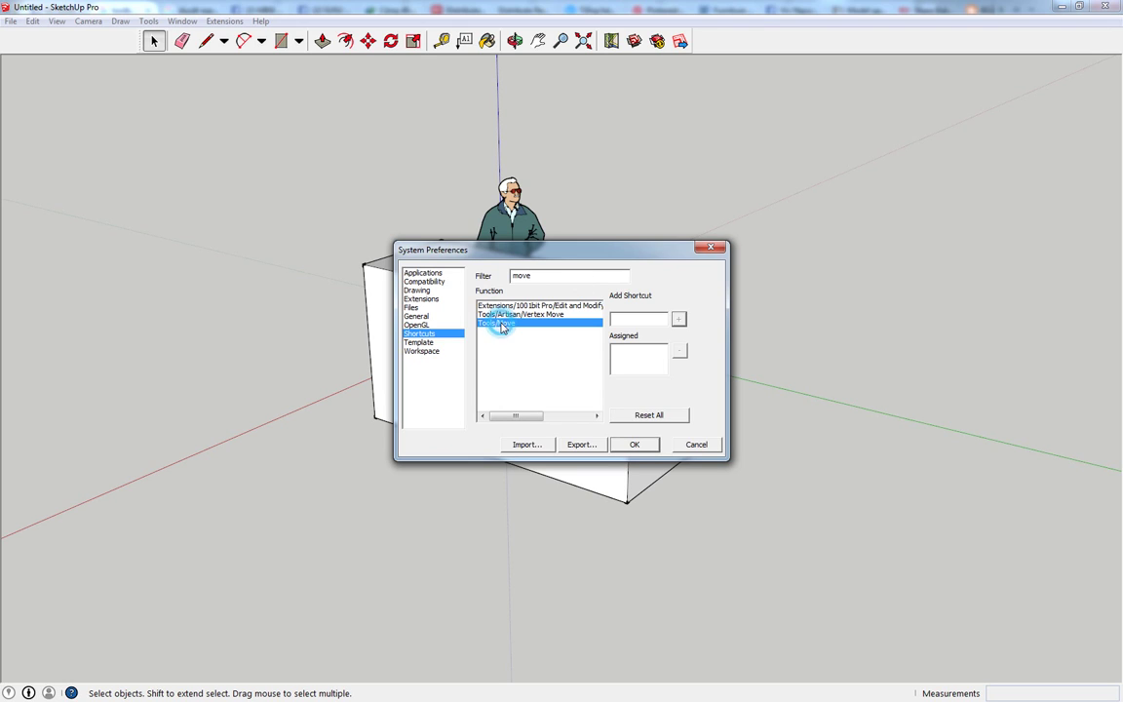
pyautogui.click(636, 321)
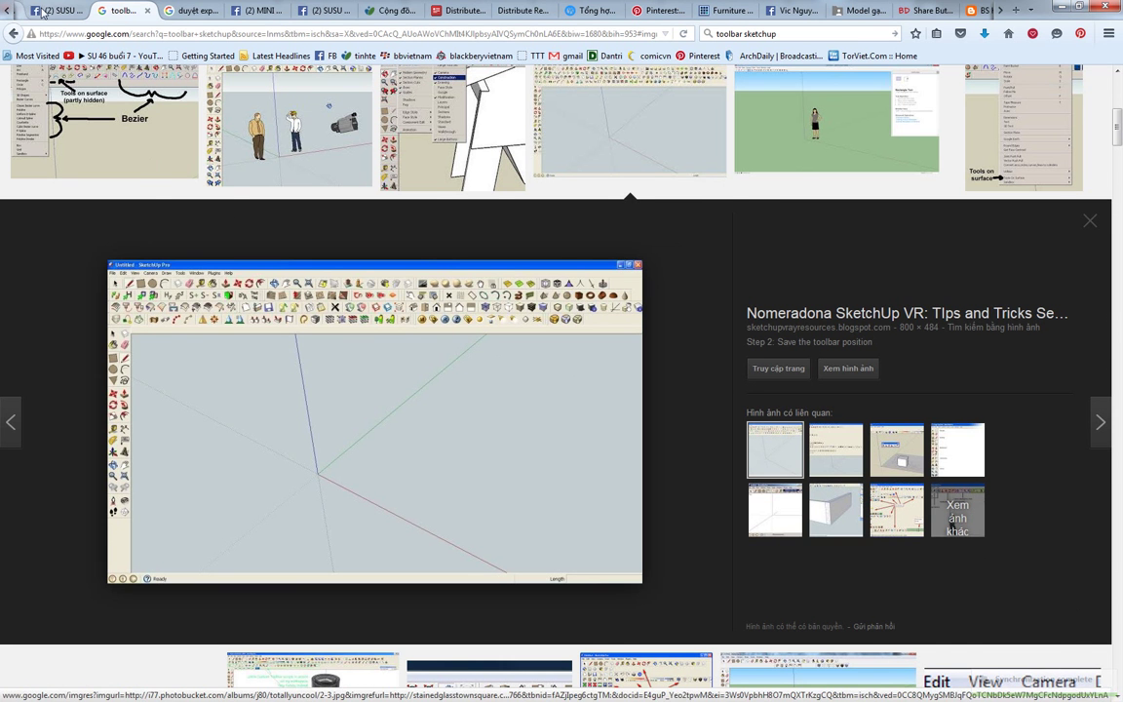
# Show the SUSU SketchUp group's shared Tệp (Files) list in Firefox.
pyautogui.click(43, 10)
pyautogui.click(633, 380)
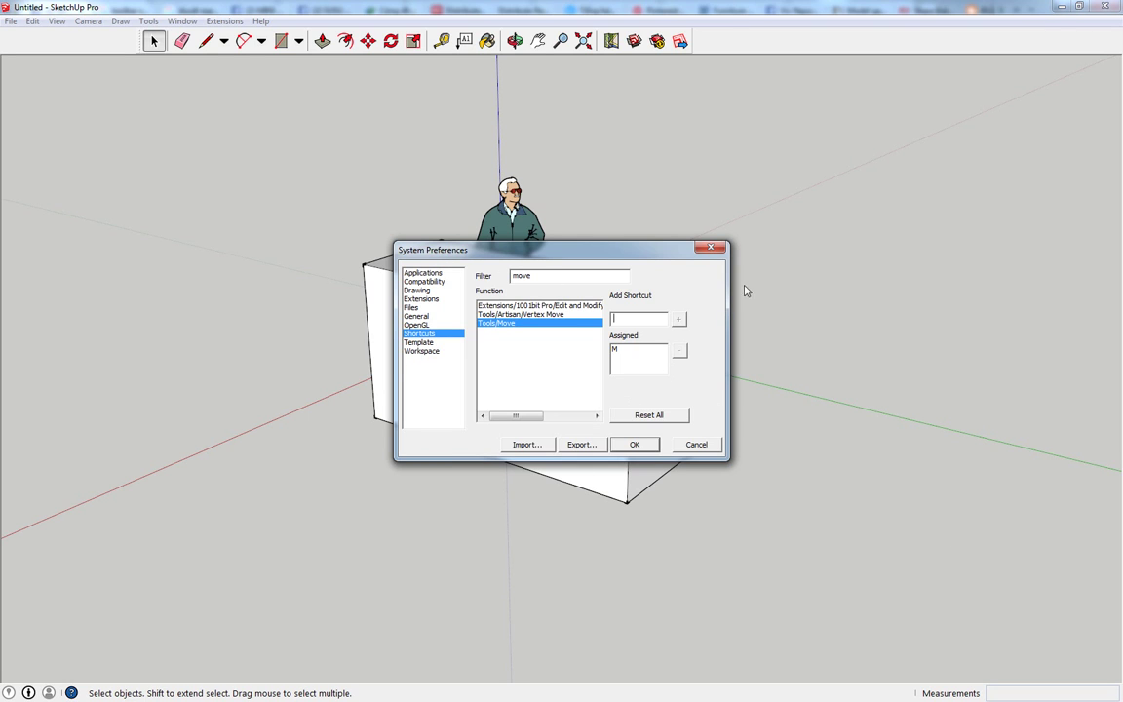
# Reopen Shortcuts preferences and import lenh tat SU 15 311015.dat from CONG VIEC TAM THOI.
pyautogui.click(712, 248)
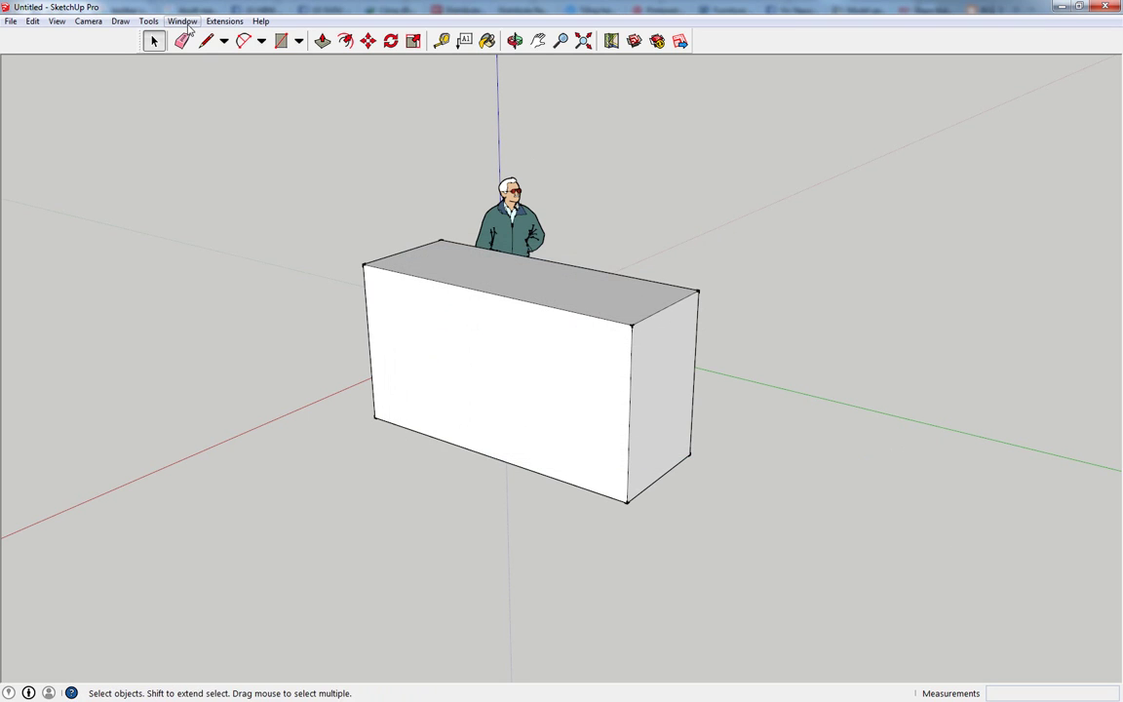
pyautogui.click(182, 21)
pyautogui.click(214, 248)
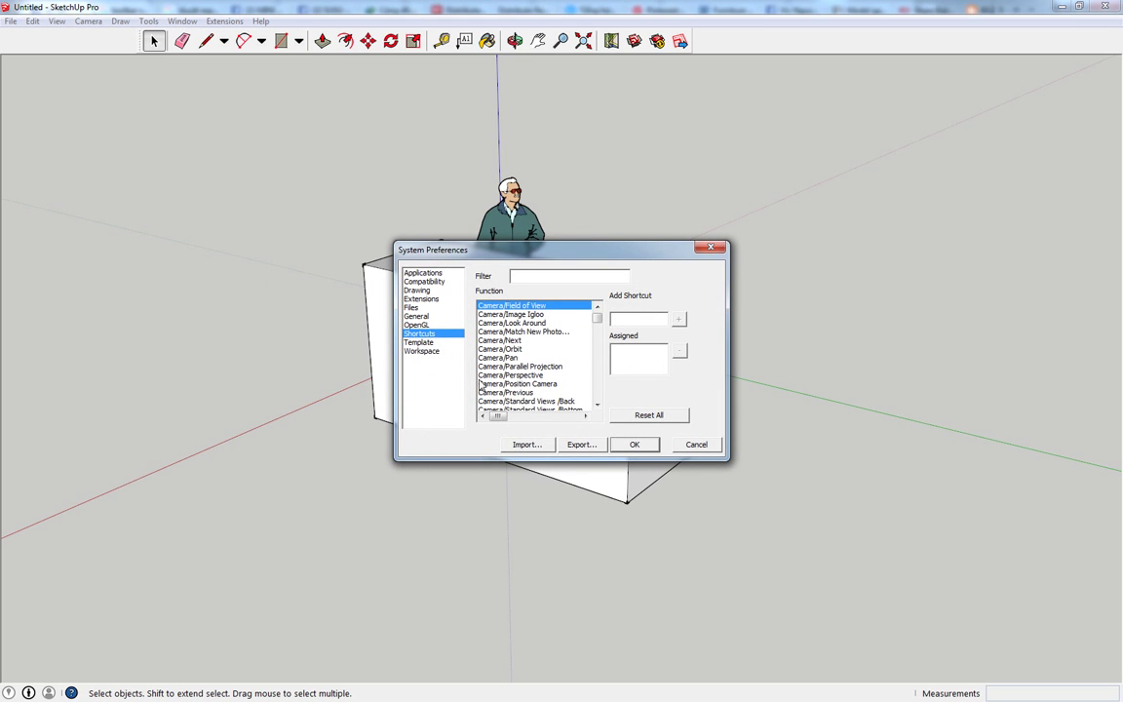
pyautogui.click(519, 449)
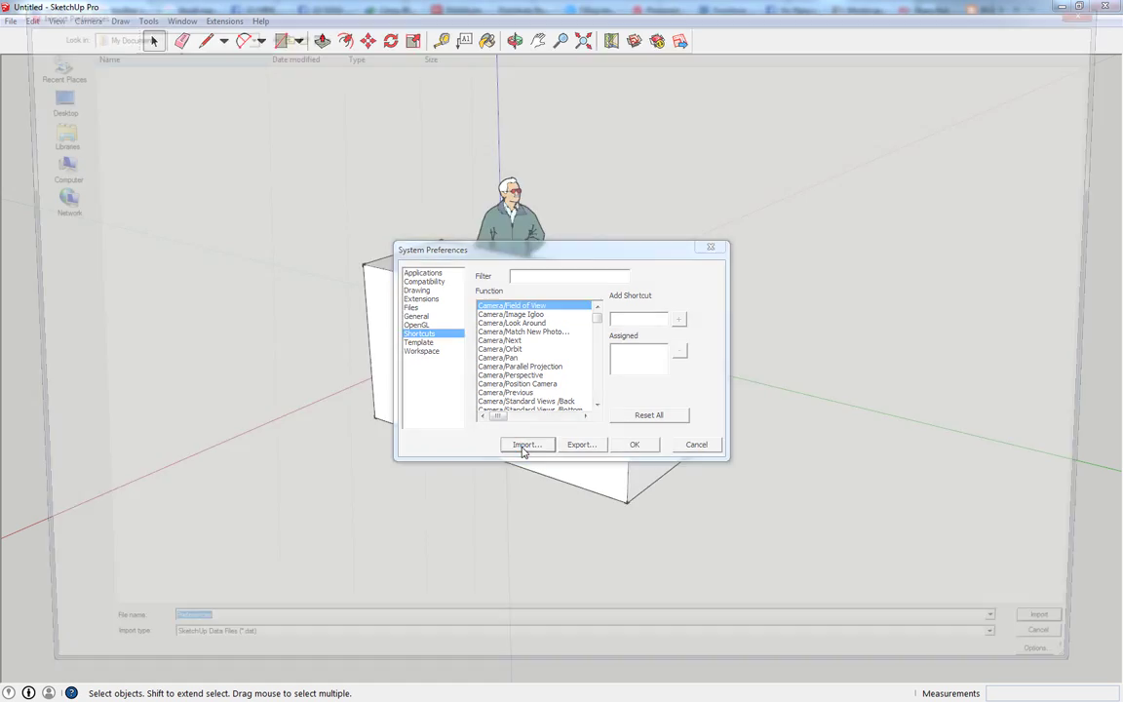
pyautogui.click(132, 294)
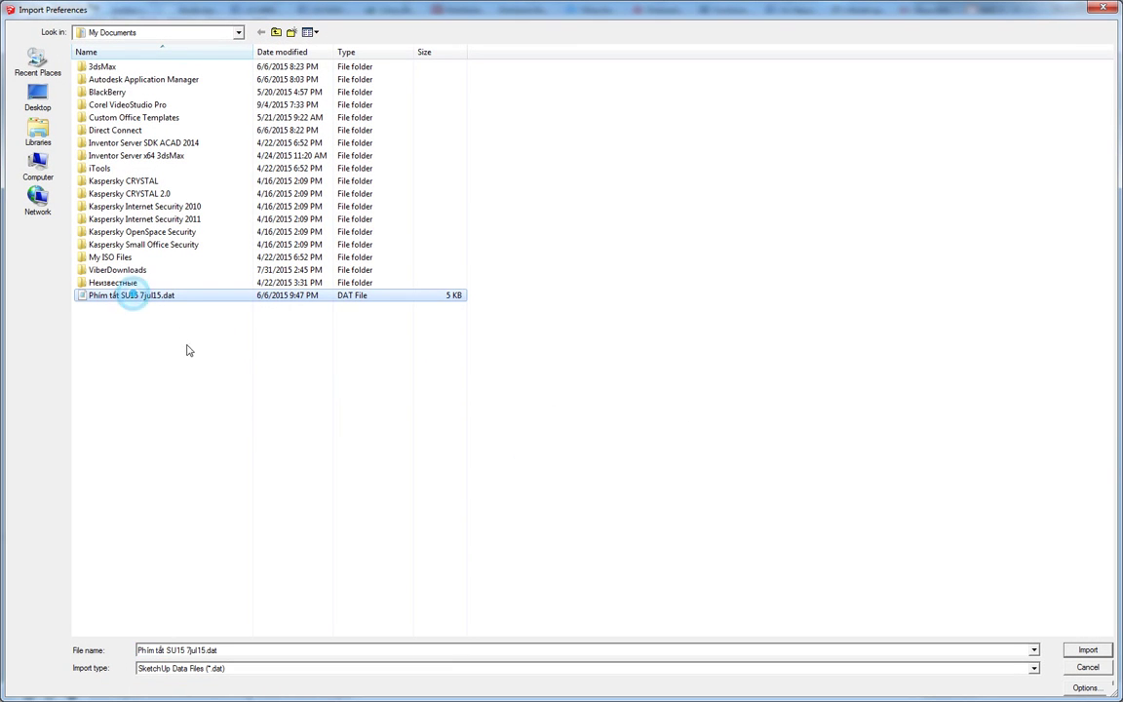
pyautogui.moveTo(132, 295)
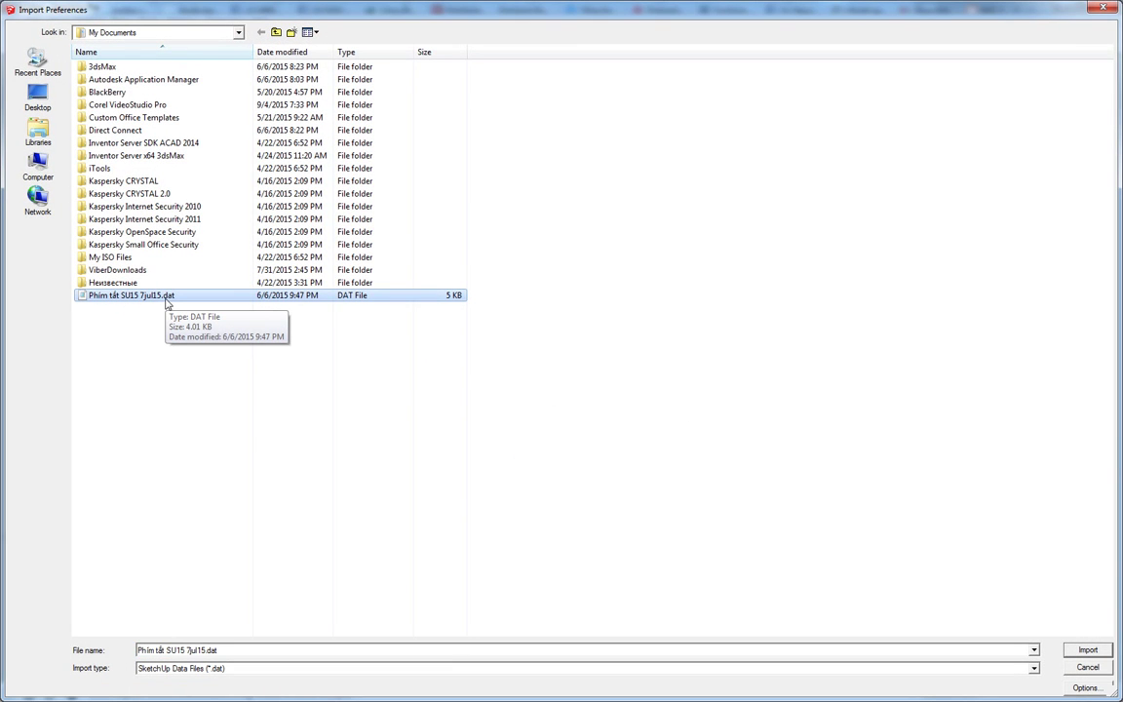
pyautogui.click(38, 135)
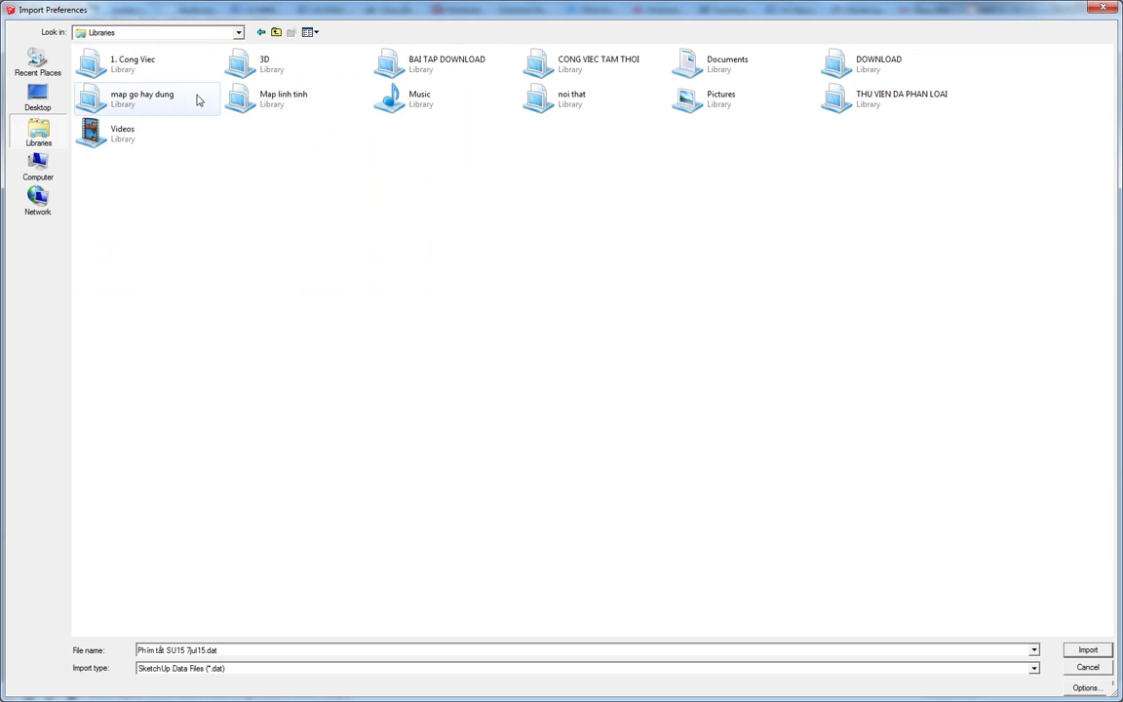
pyautogui.doubleClick(597, 60)
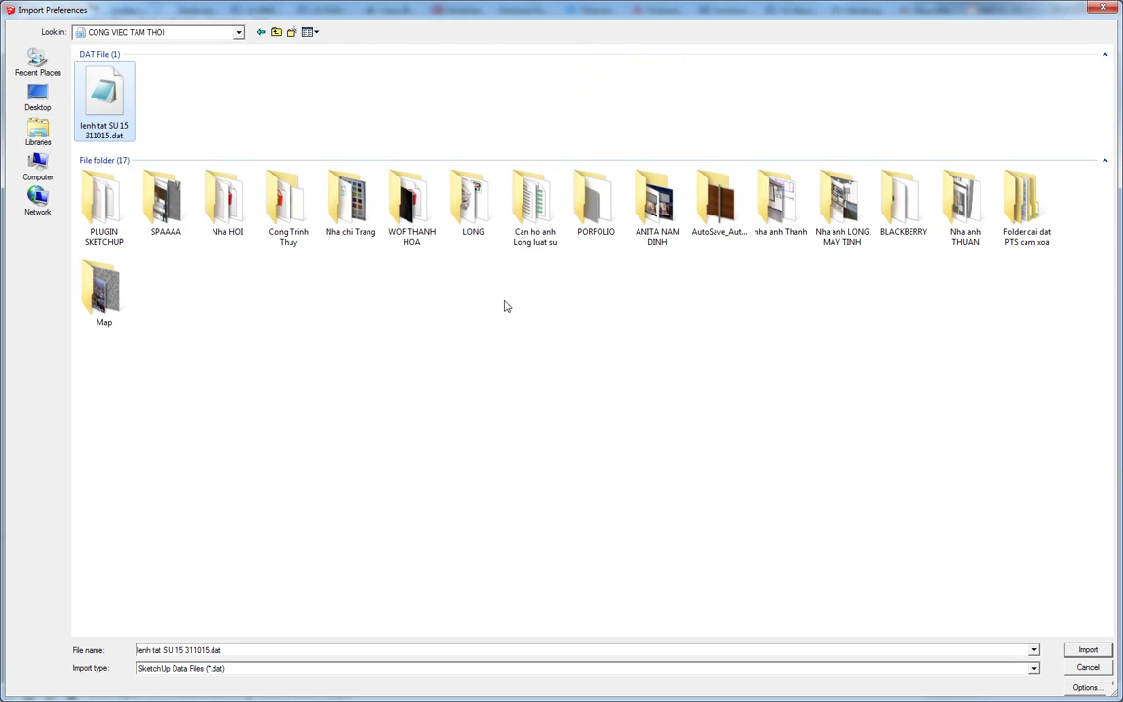
pyautogui.doubleClick(115, 110)
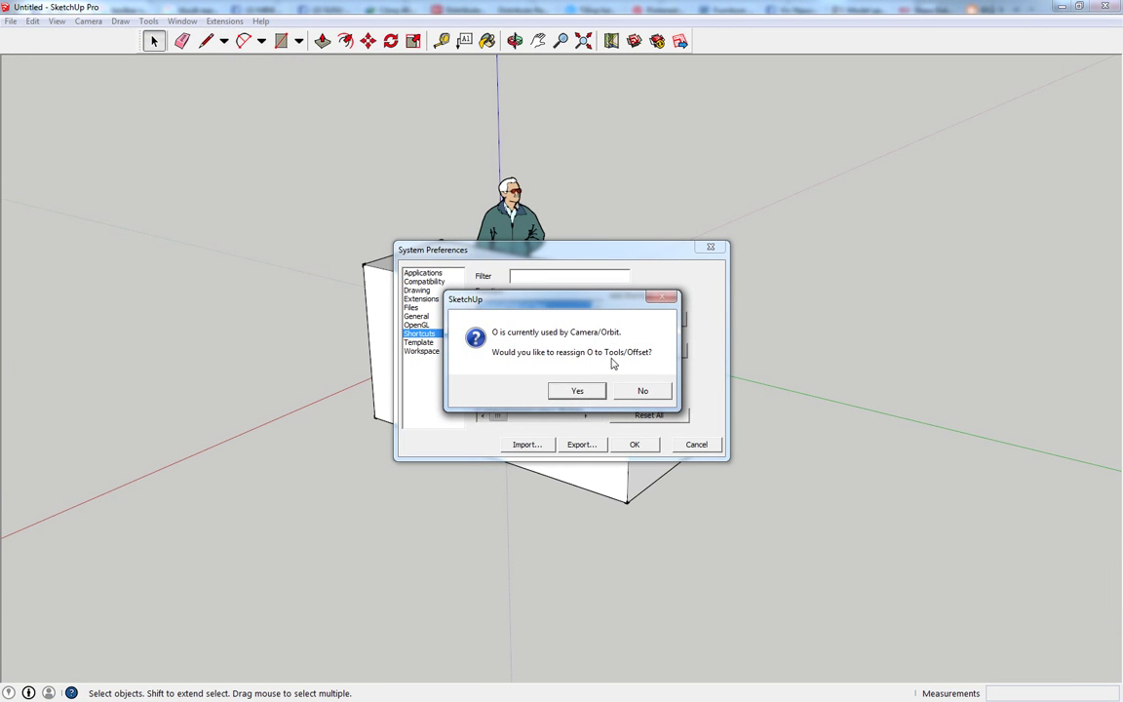
# Accept every conflicting shortcut reassignment, such as O to Offset, and confirm with OK.
pyautogui.click(577, 391)
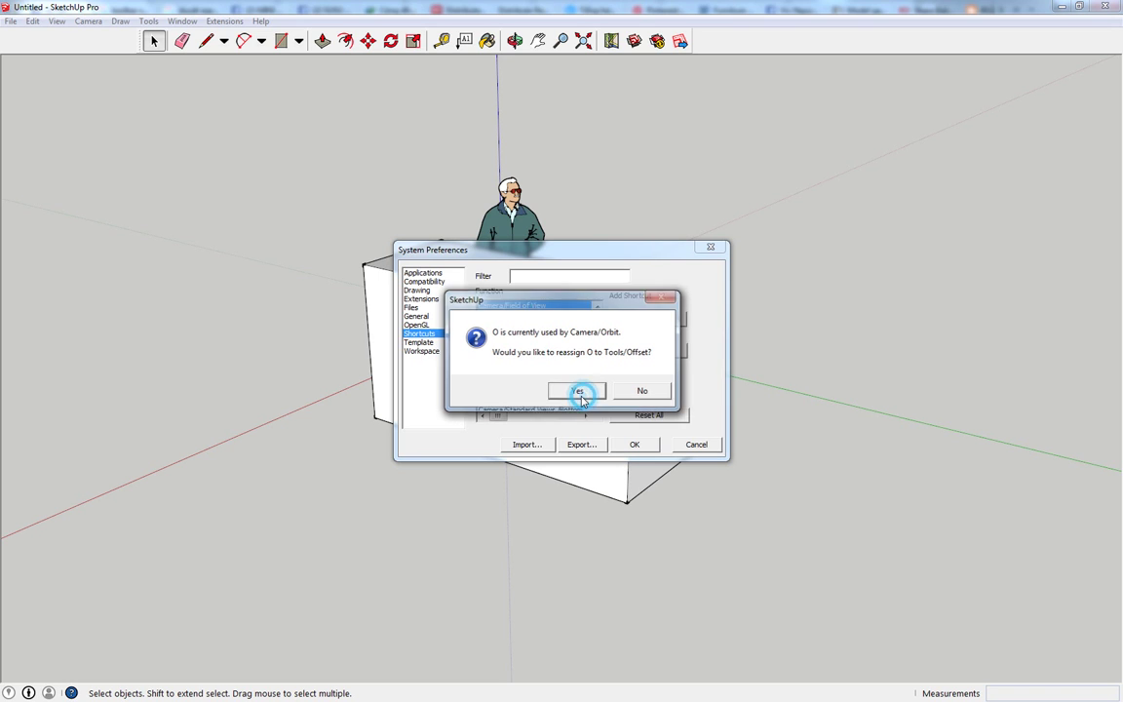
pyautogui.click(582, 391)
pyautogui.click(599, 391)
pyautogui.click(602, 391)
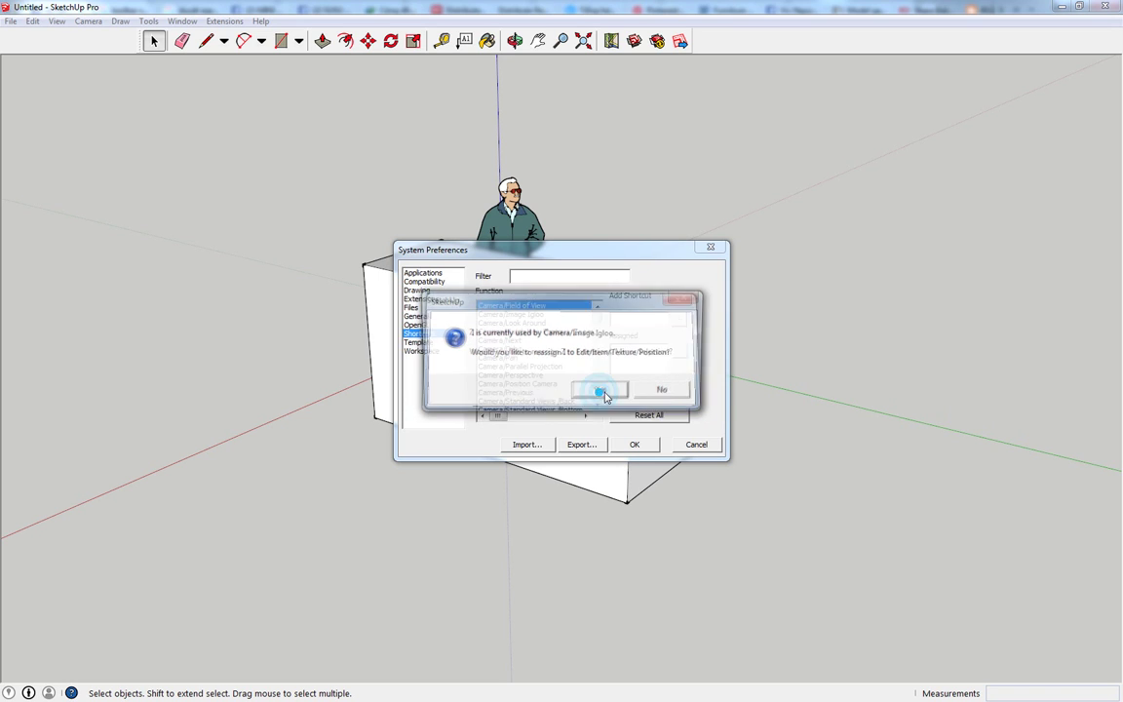
pyautogui.click(603, 391)
pyautogui.click(589, 390)
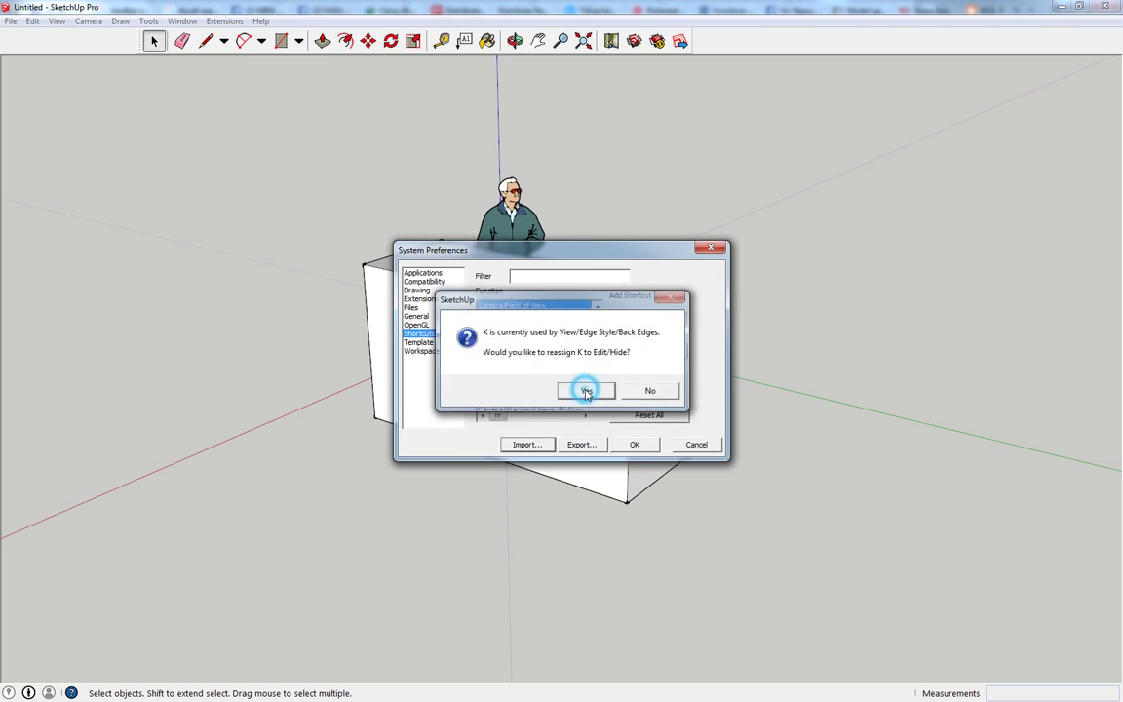
pyautogui.click(582, 391)
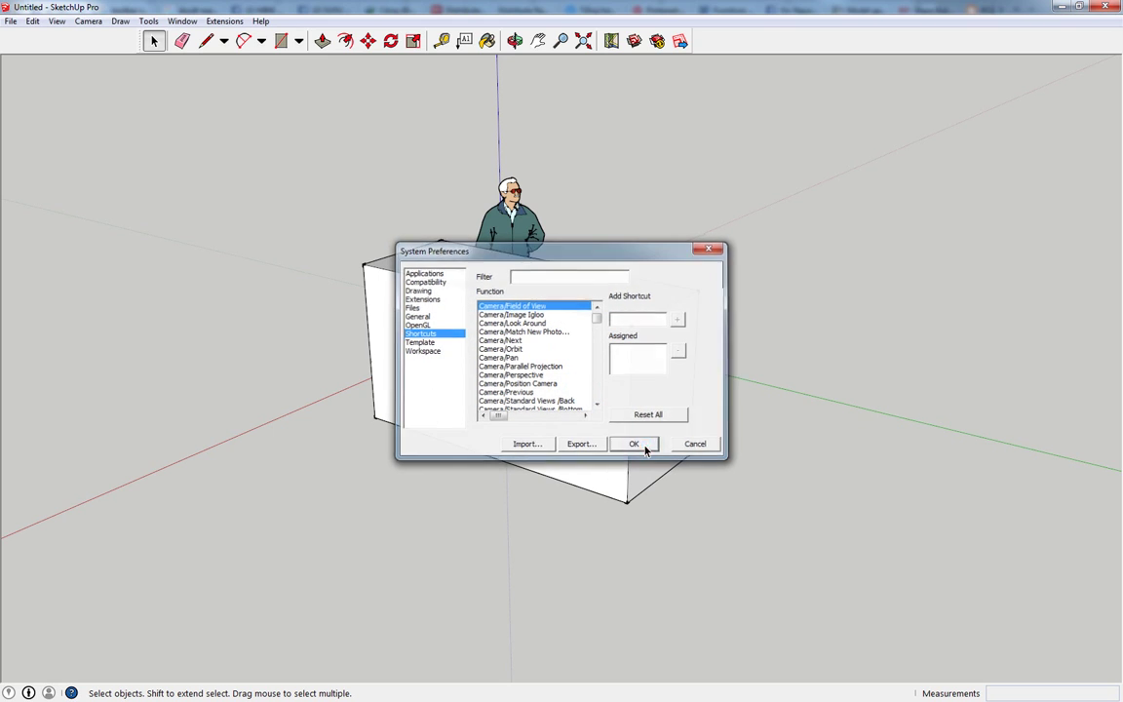
pyautogui.click(634, 444)
# Delete the old box, then draw a rectangle with R and push/pull it into a new box with P.
pyautogui.tripleClick(591, 405)
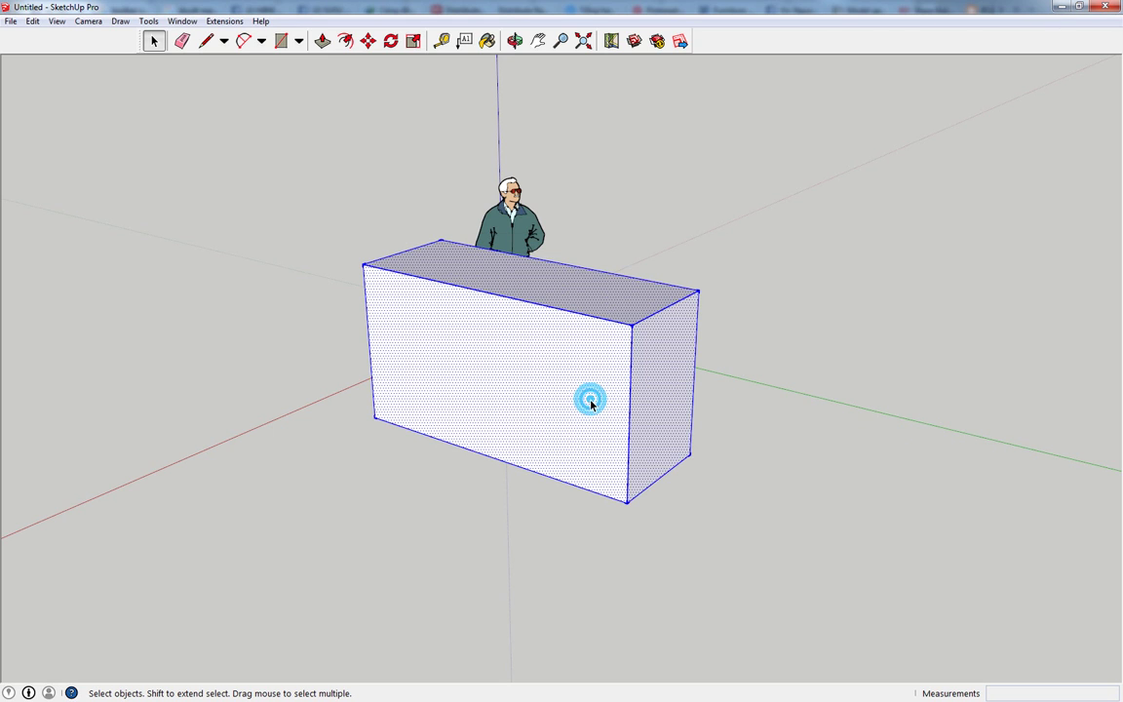
pyautogui.press('Delete')
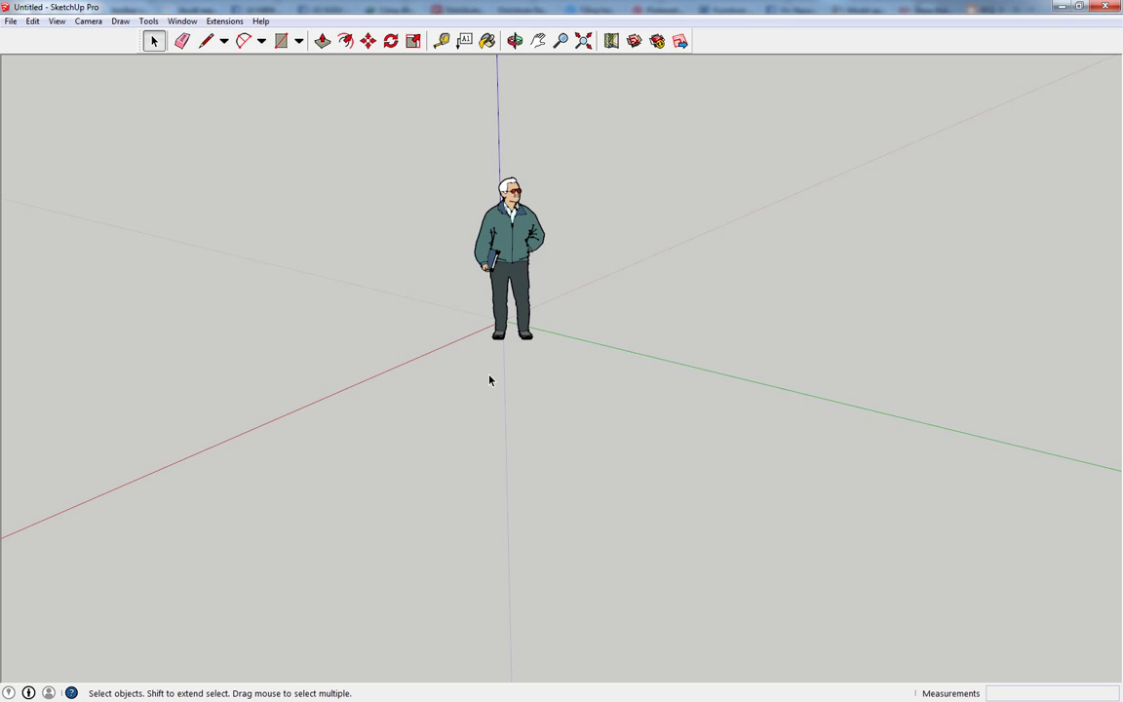
pyautogui.scroll(-2, 489, 380)
pyautogui.press('r')
pyautogui.click(446, 379)
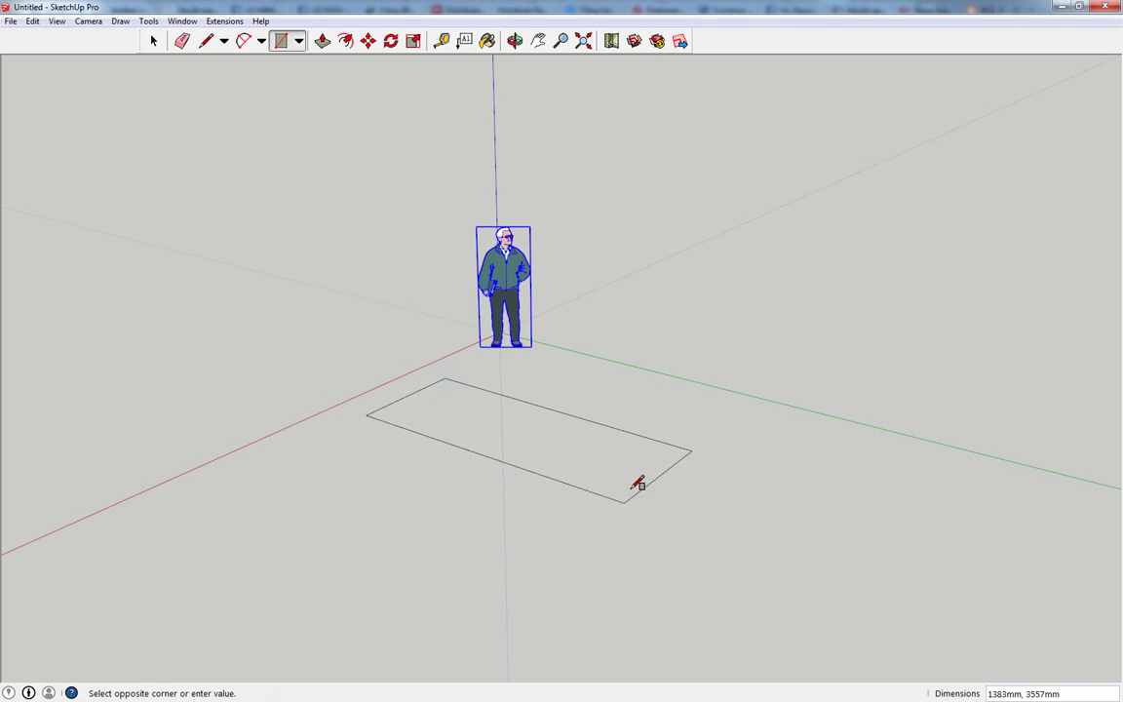
pyautogui.click(584, 516)
pyautogui.press('p')
pyautogui.click(510, 464)
pyautogui.click(511, 294)
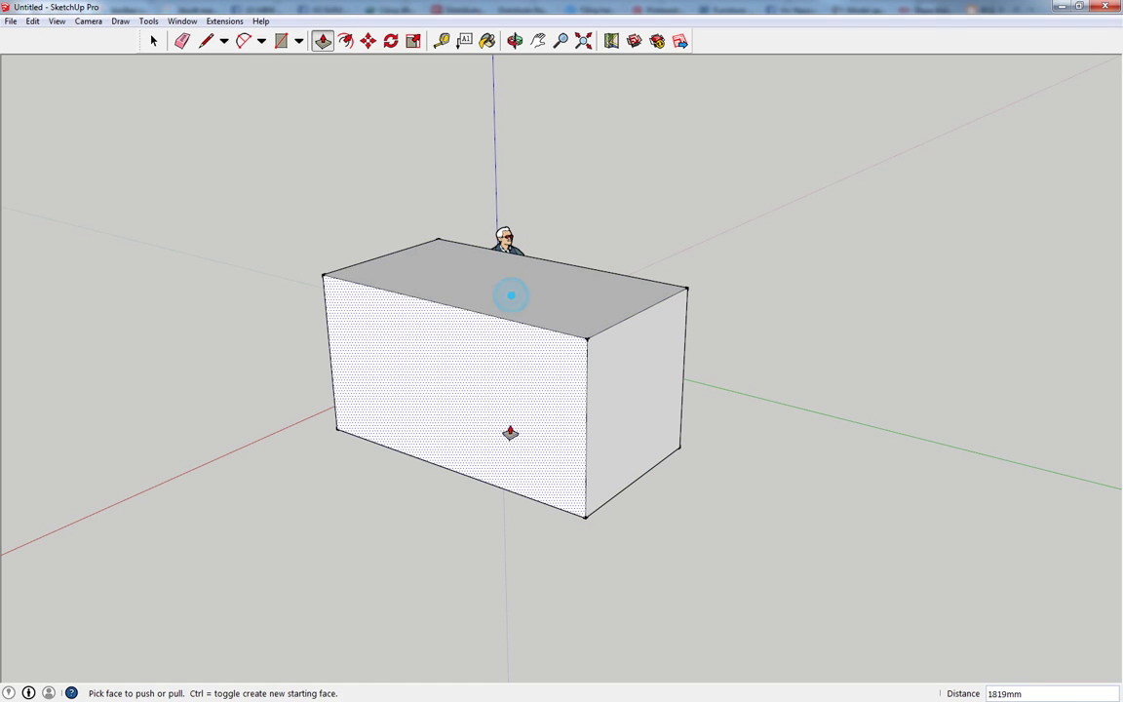
pyautogui.press('space')
# Move the new box with M, then delete it, leaving only the figure.
pyautogui.tripleClick(516, 359)
pyautogui.press('m')
pyautogui.click(584, 518)
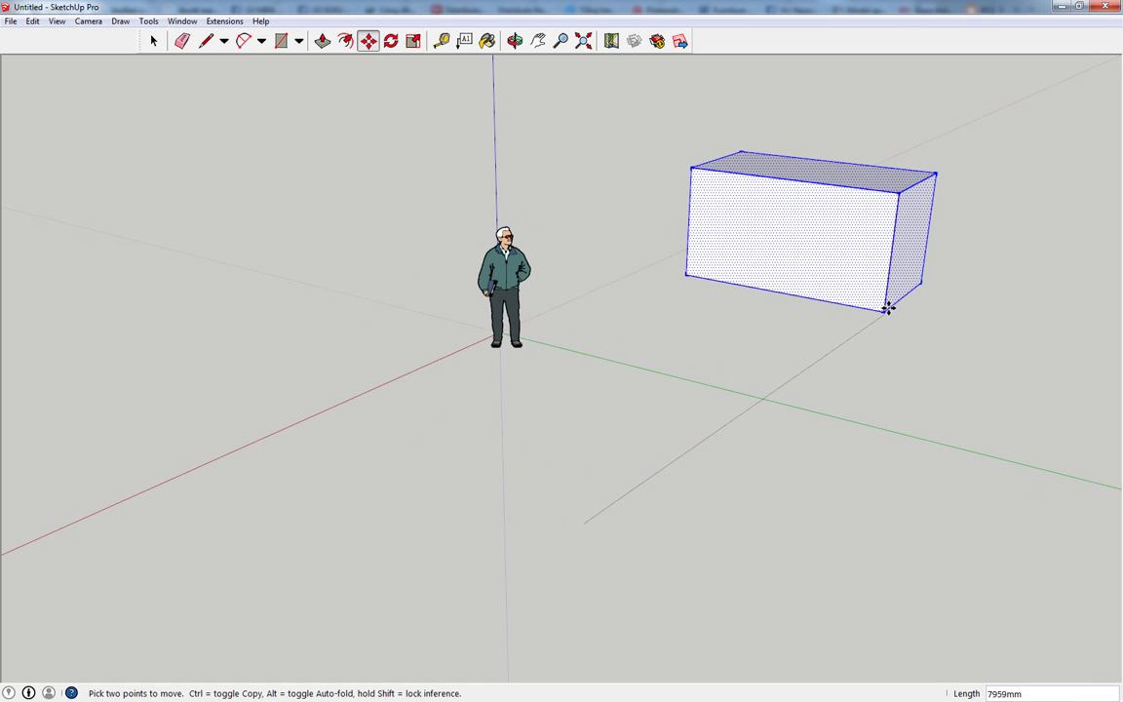
pyautogui.click(888, 308)
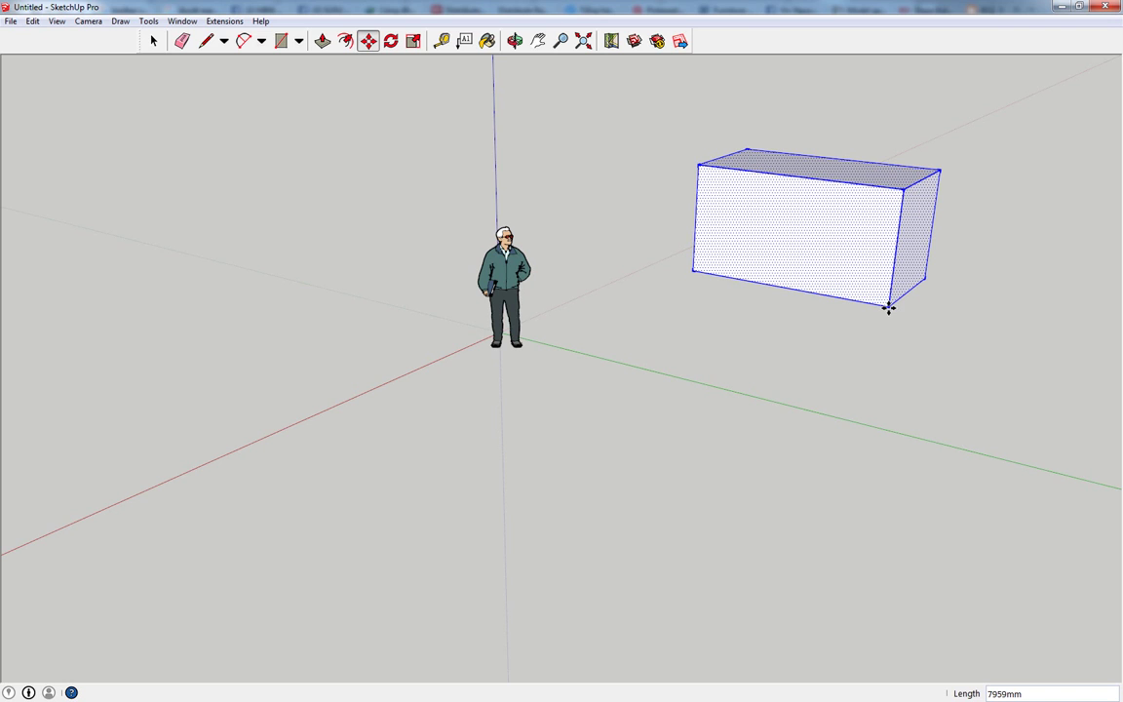
pyautogui.moveTo(820, 341); pyautogui.dragTo(662, 416, button='middle')
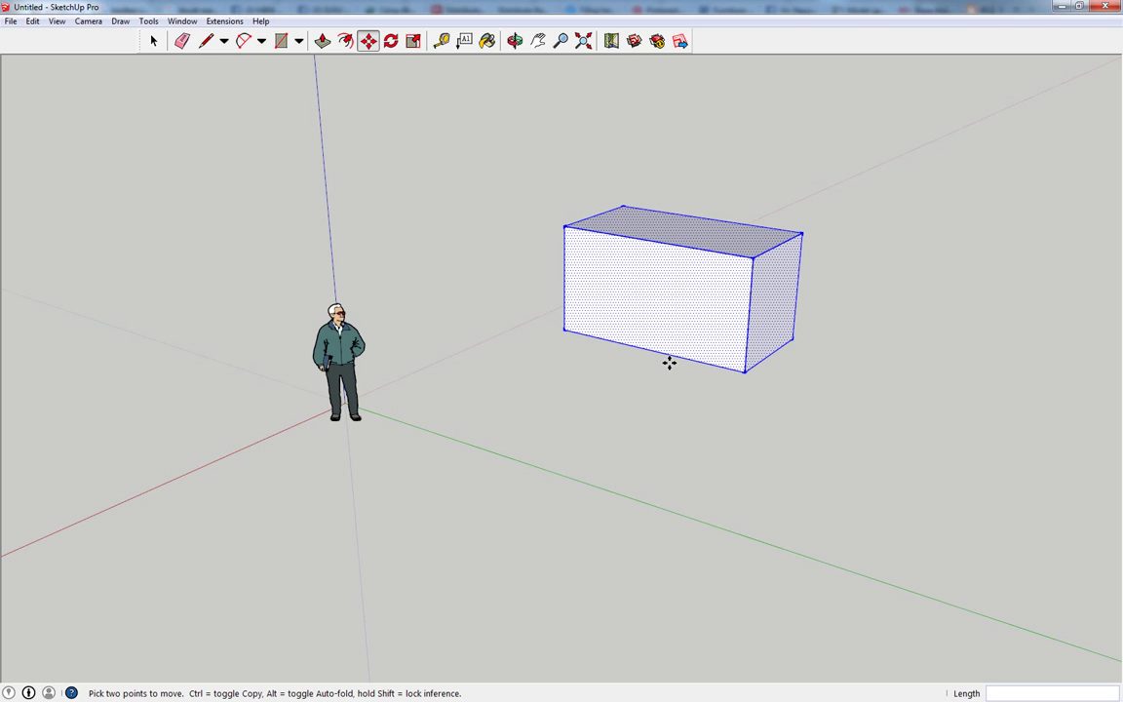
pyautogui.press('Delete')
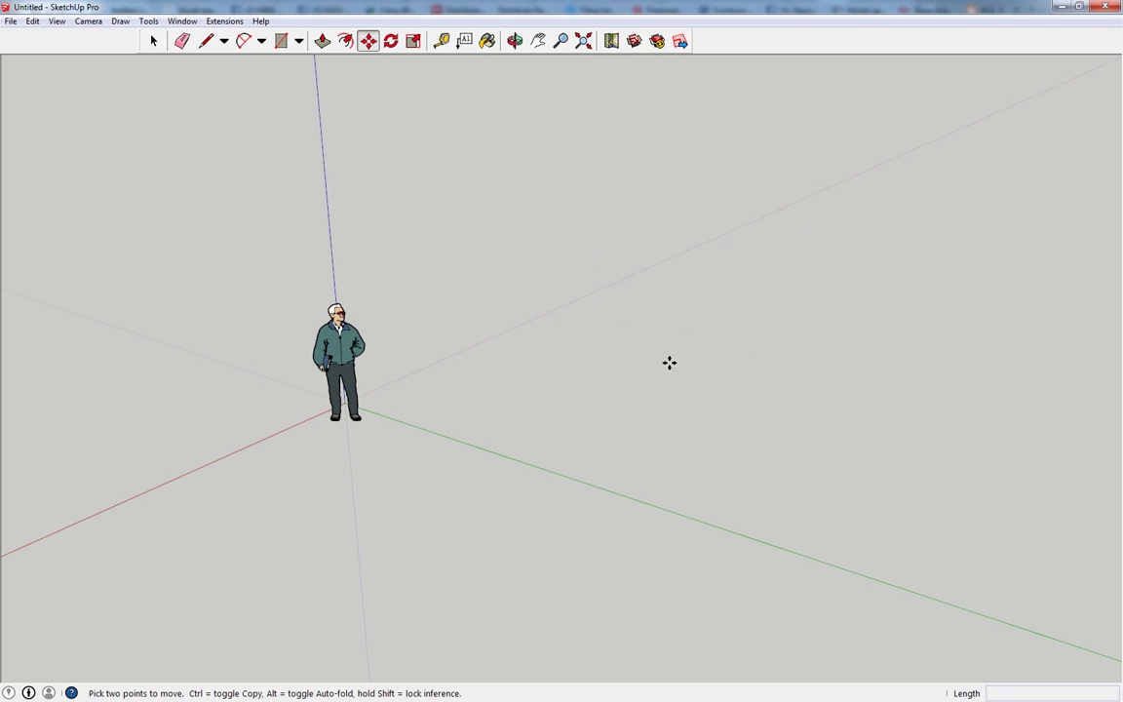
pyautogui.moveTo(454, 373)
pyautogui.mouseDown(button='middle')
pyautogui.moveTo(488, 426)
pyautogui.moveTo(542, 425)
pyautogui.mouseUp(button='middle')
pyautogui.press('space')
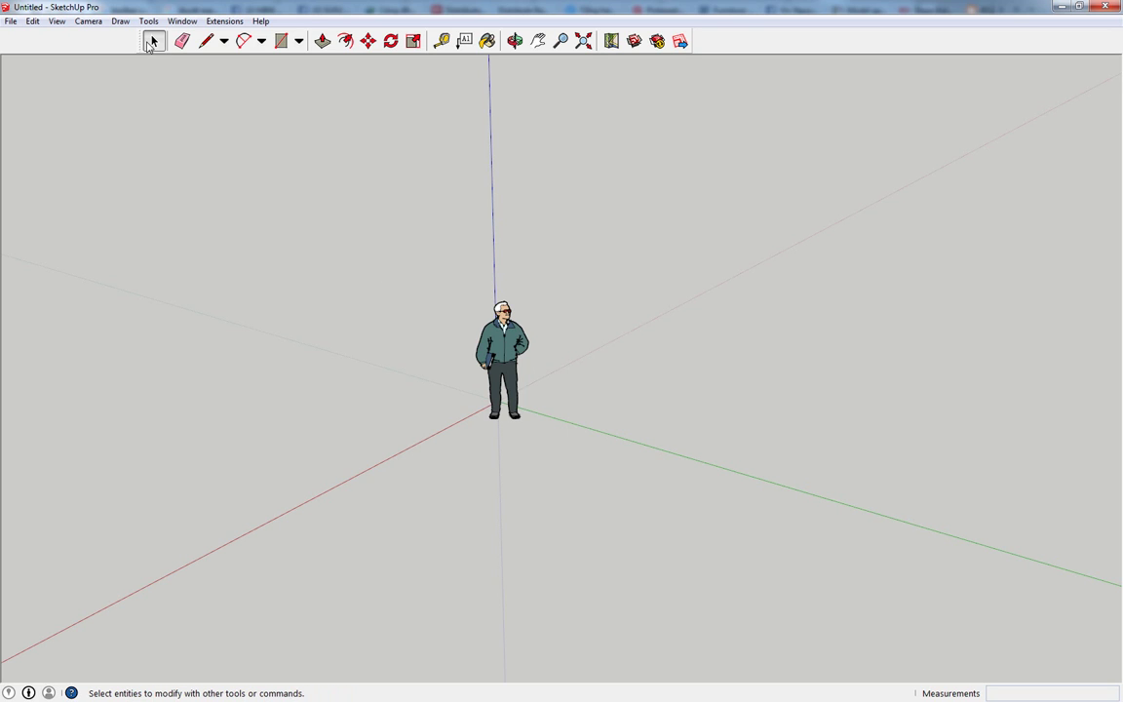
# Remove the main drawing toolbar and turn on the Layers toolbar.
pyautogui.moveTo(139, 40); pyautogui.dragTo(197, 185)
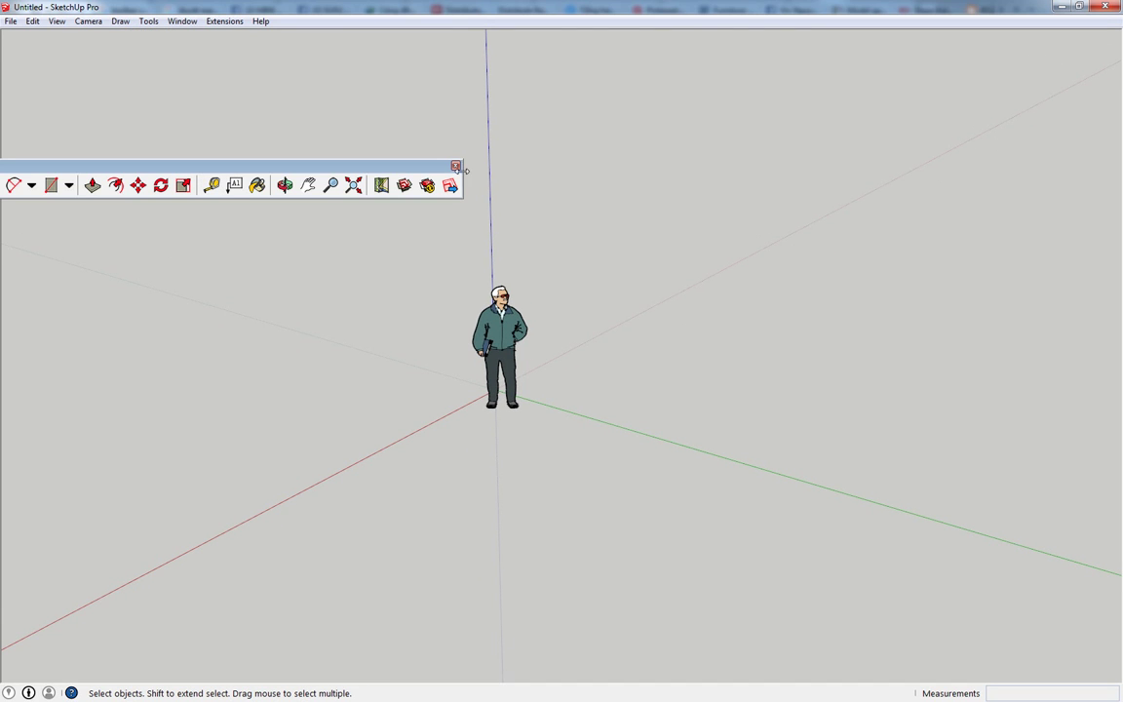
pyautogui.click(456, 167)
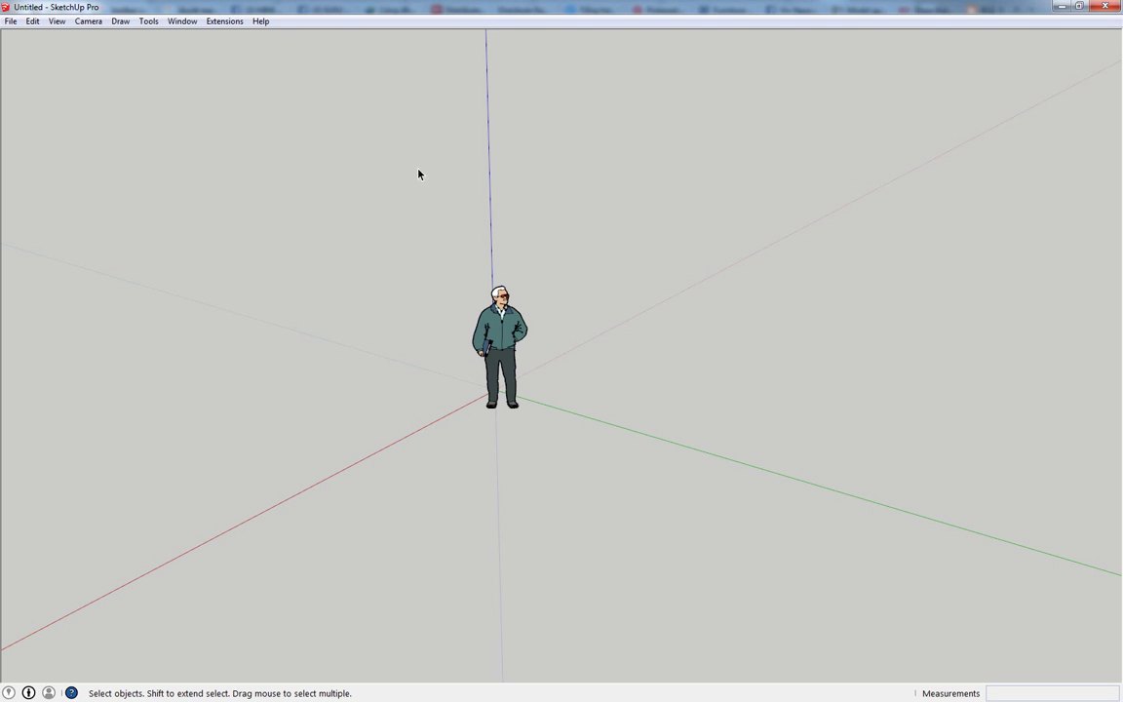
pyautogui.click(56, 22)
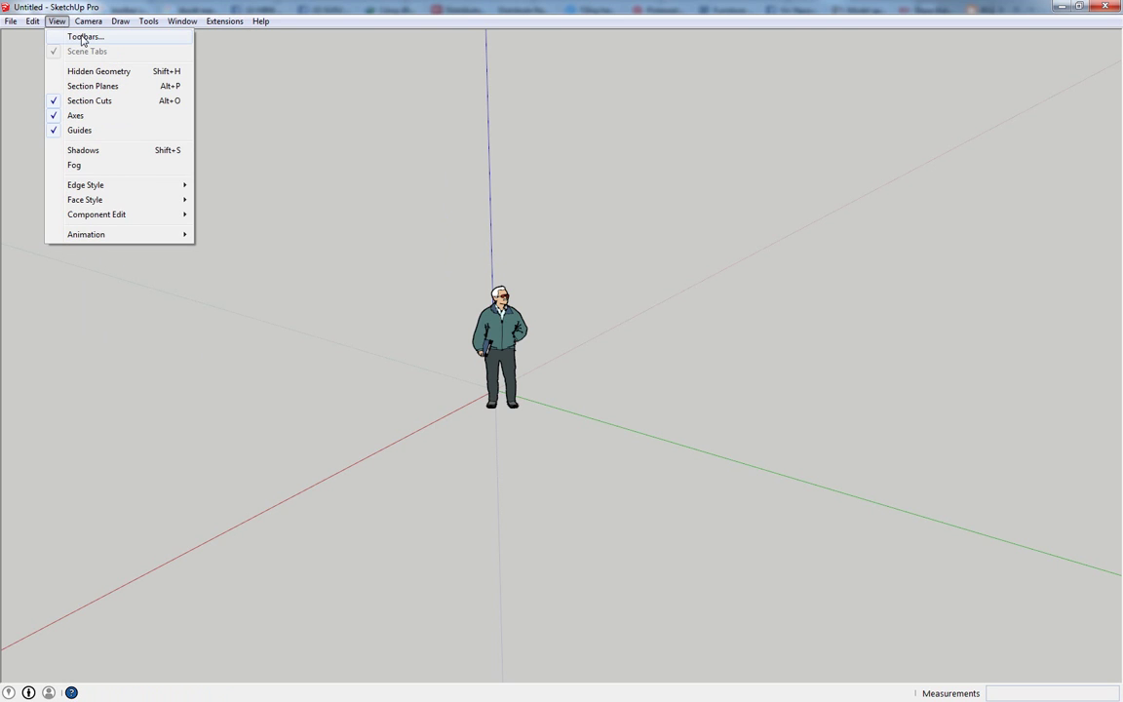
pyautogui.click(83, 40)
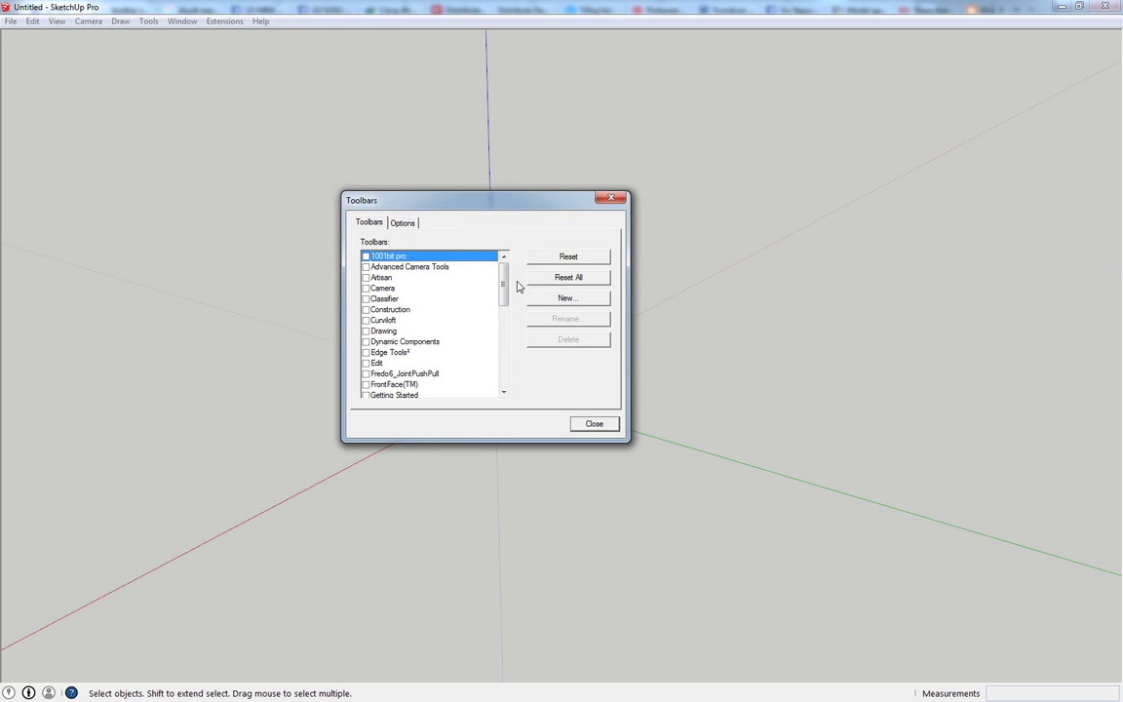
pyautogui.moveTo(501, 278)
pyautogui.mouseDown()
pyautogui.moveTo(502, 363)
pyautogui.moveTo(497, 271)
pyautogui.moveTo(504, 307)
pyautogui.mouseUp()
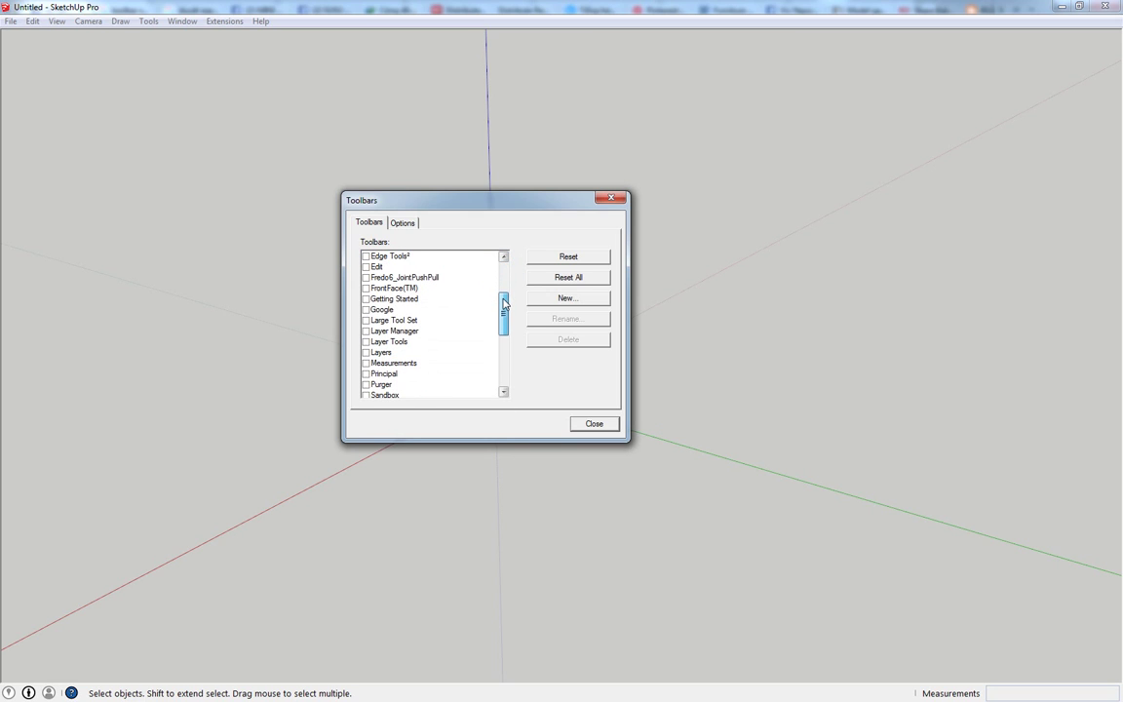
pyautogui.click(367, 353)
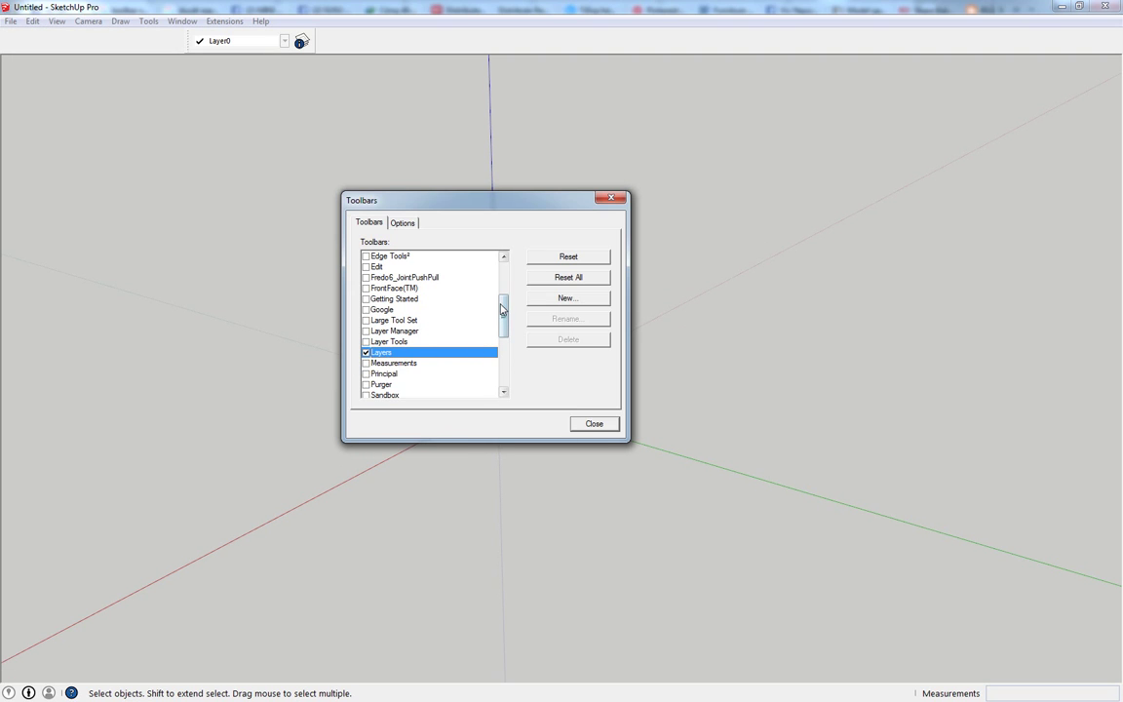
# Turn on VfS: Lights and VfS: Main Toolbar and dock both along the top.
pyautogui.moveTo(503, 307); pyautogui.dragTo(496, 359)
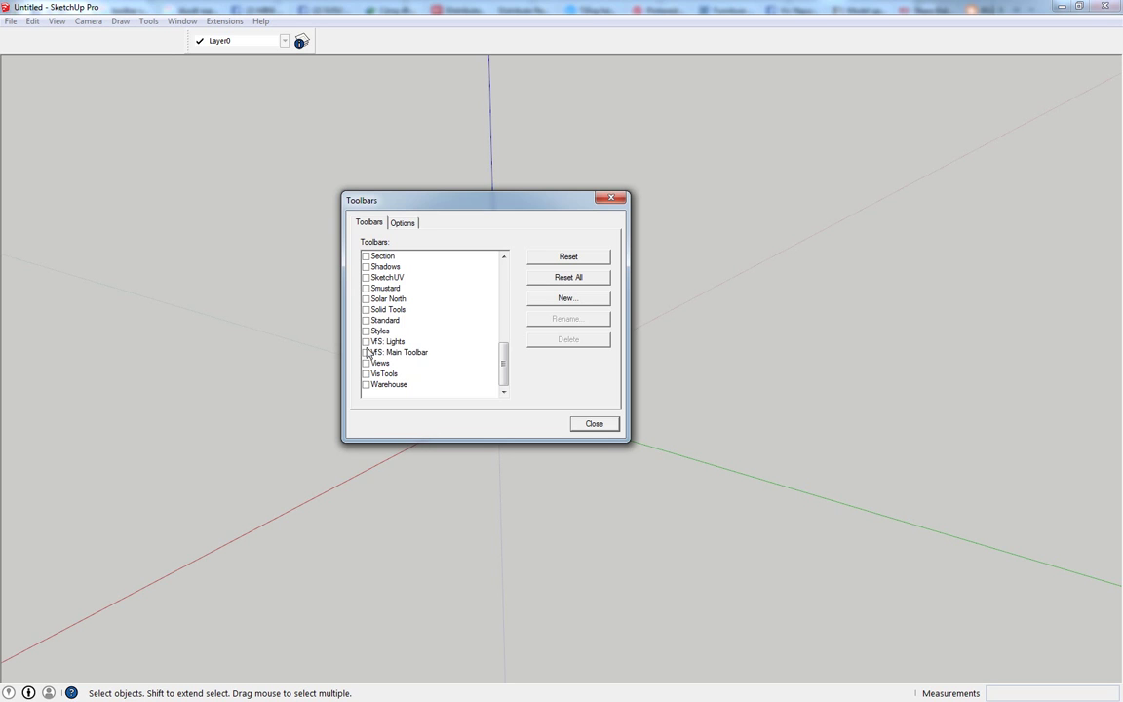
pyautogui.click(366, 341)
pyautogui.click(365, 352)
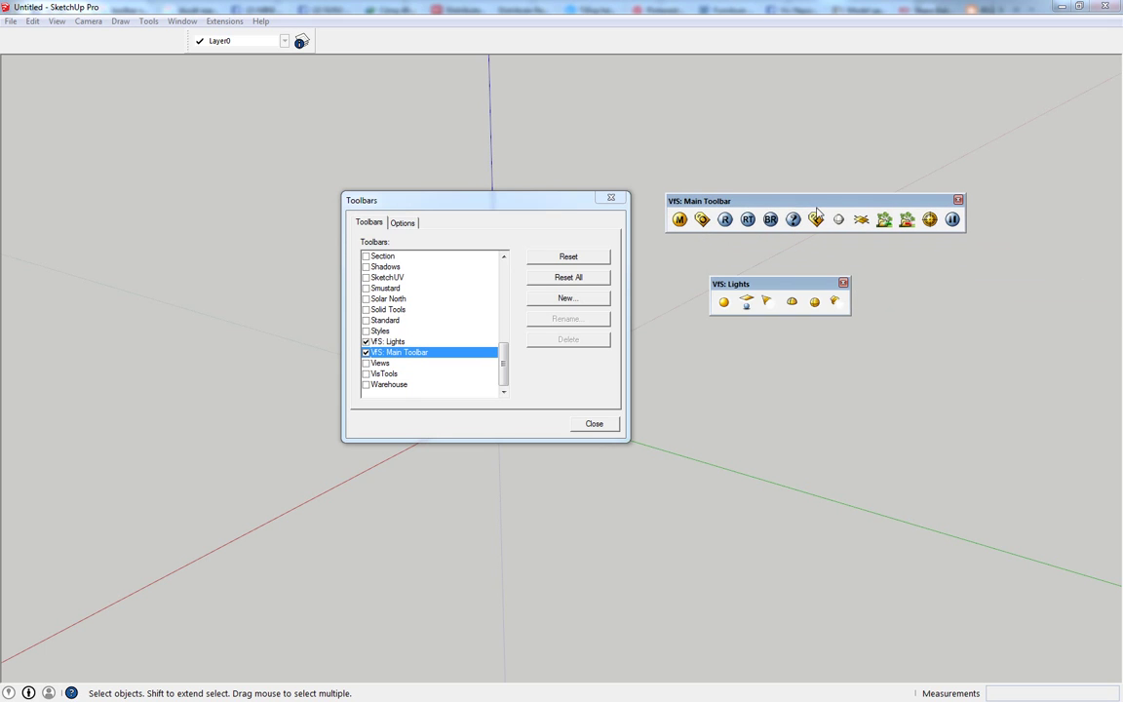
pyautogui.moveTo(809, 196)
pyautogui.mouseDown()
pyautogui.moveTo(464, 48)
pyautogui.moveTo(456, 26)
pyautogui.mouseUp()
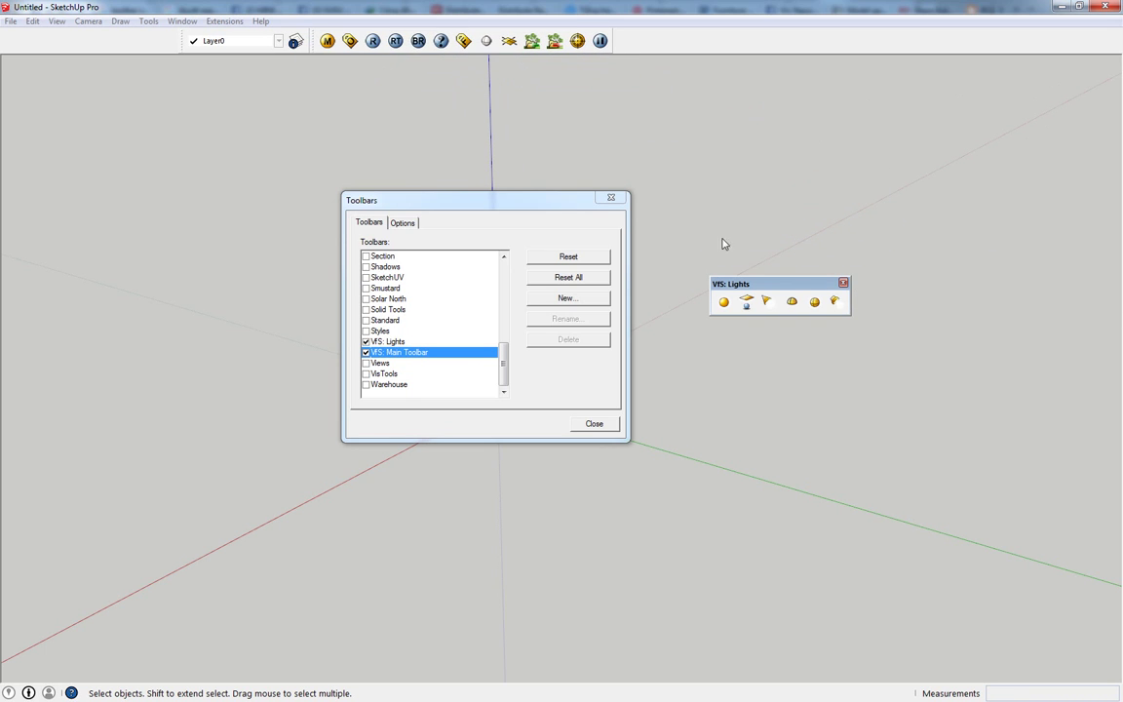
pyautogui.moveTo(791, 285)
pyautogui.mouseDown()
pyautogui.moveTo(486, 73)
pyautogui.moveTo(643, 30)
pyautogui.mouseUp()
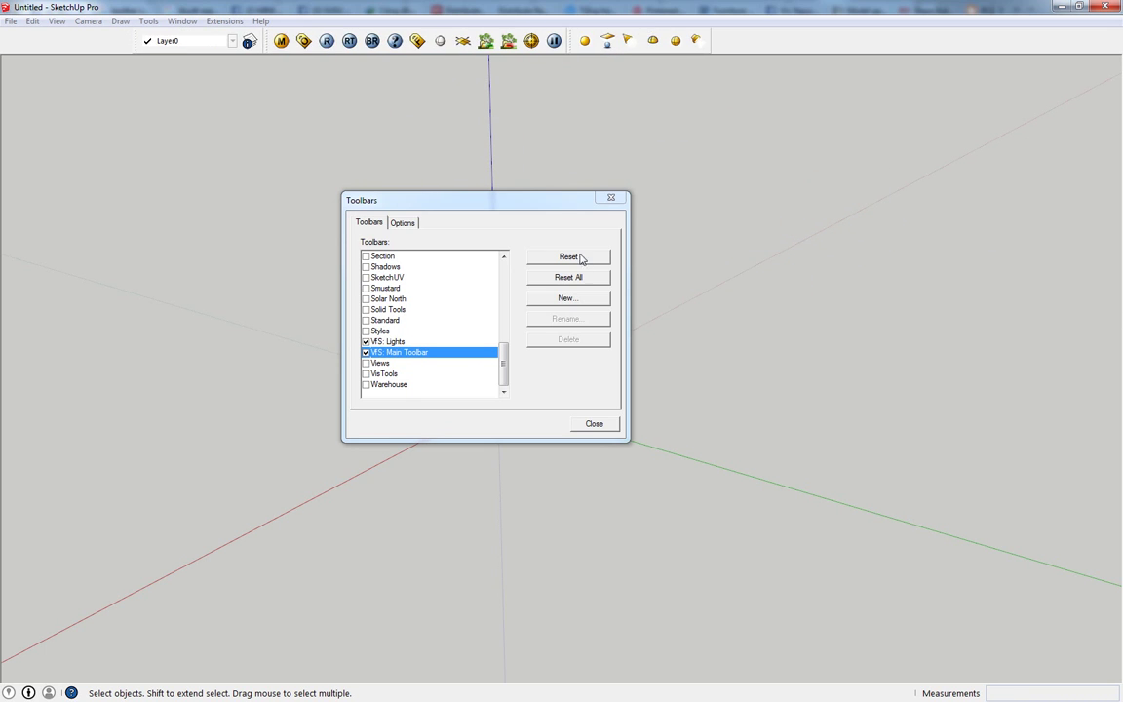
pyautogui.click(606, 423)
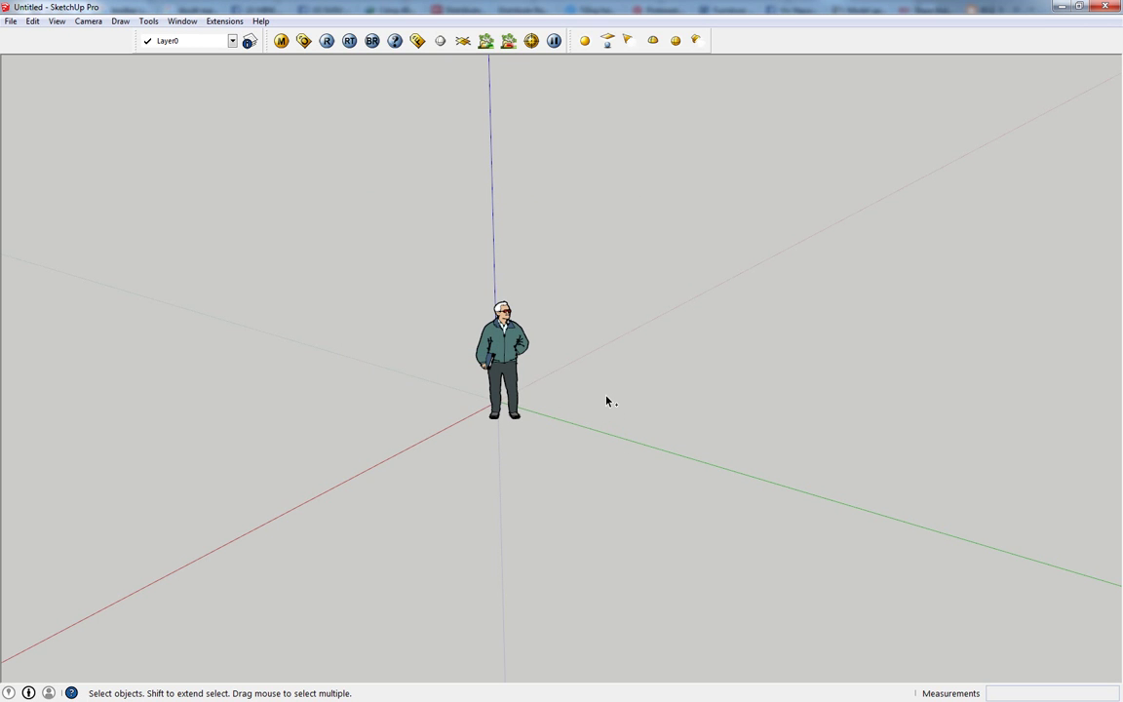
# Save the model as Untitled.skp on the Desktop, replacing the existing file.
pyautogui.hotkey('ctrl', 's')
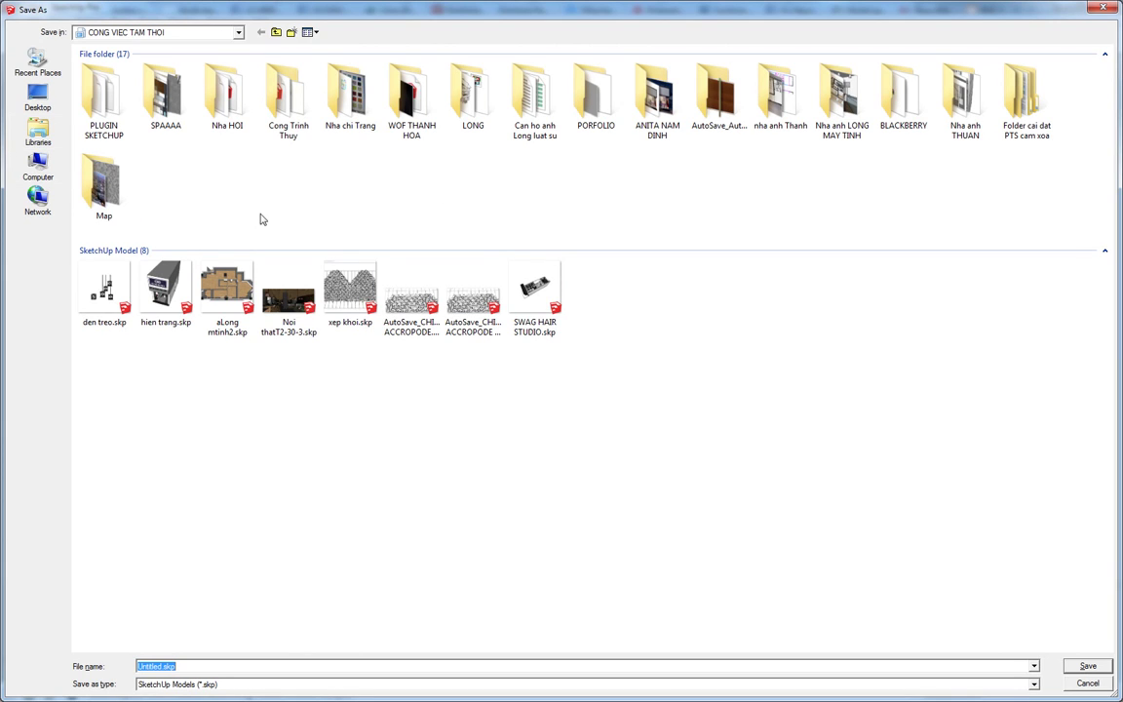
pyautogui.click(37, 141)
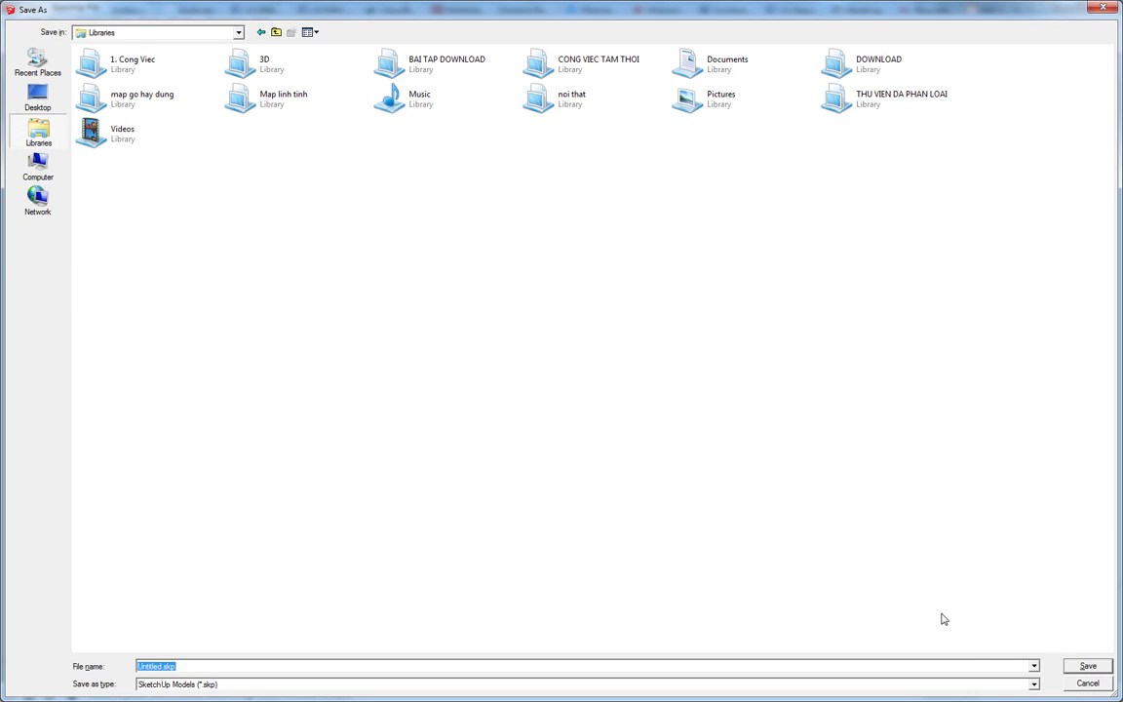
pyautogui.click(38, 97)
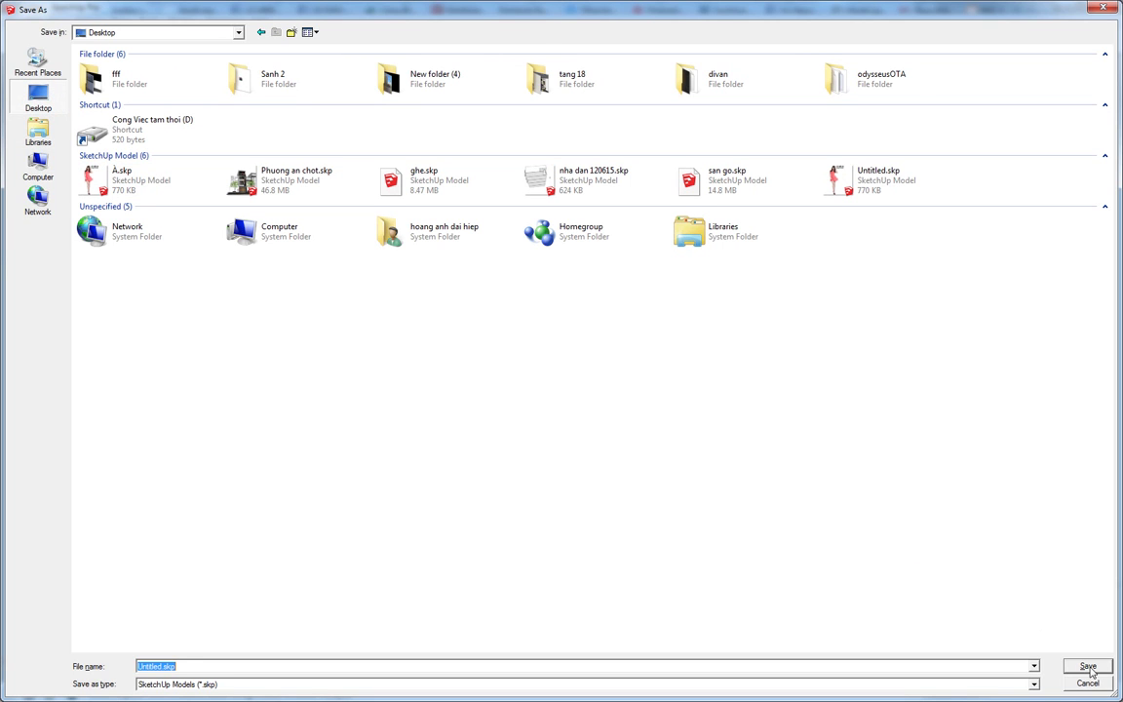
pyautogui.press('Return')
pyautogui.click(601, 362)
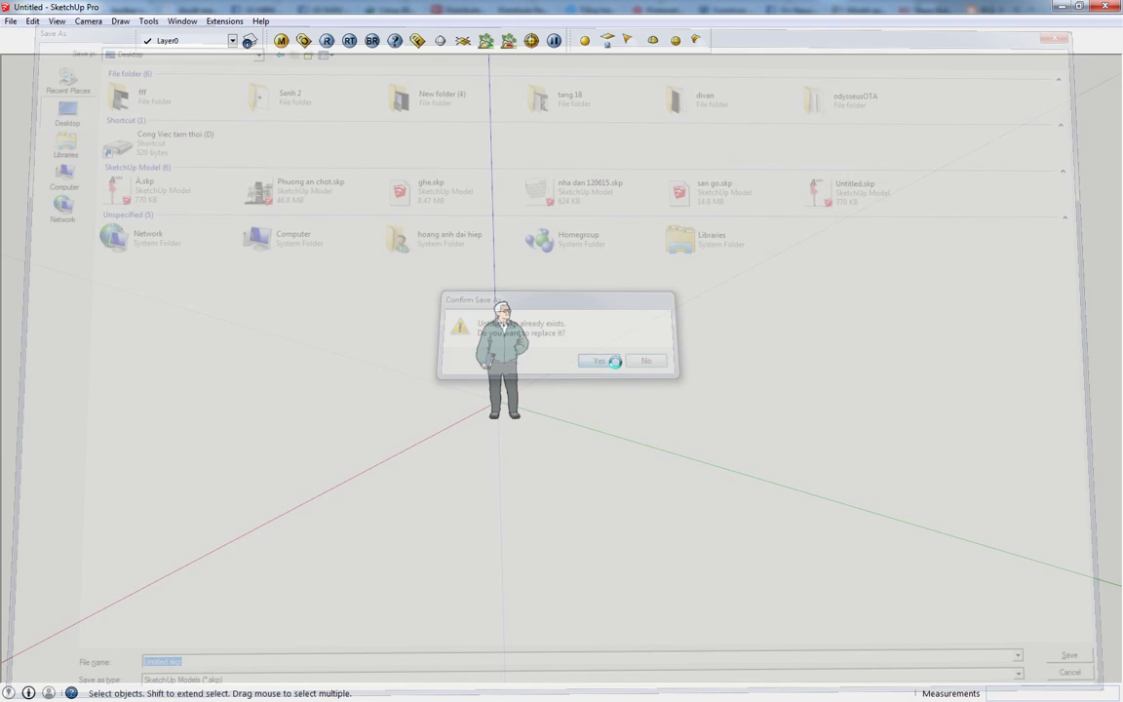
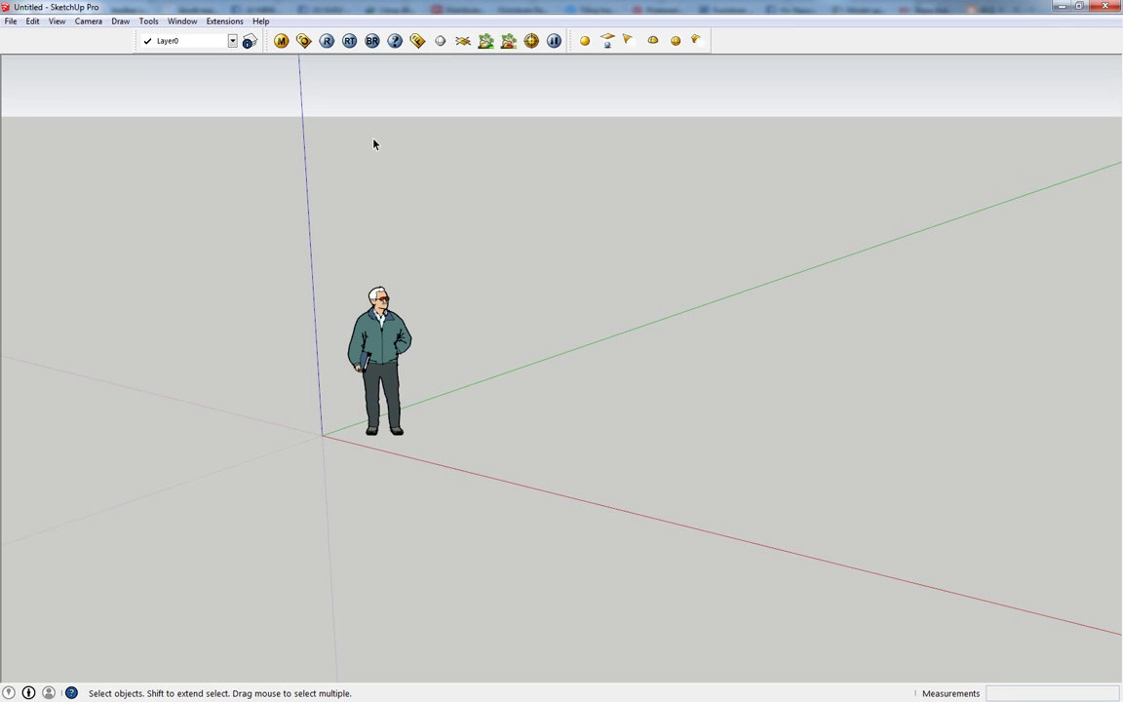
# Open the Model Info dialog from the Window menu and move it aside of the figure scene.
pyautogui.click(182, 21)
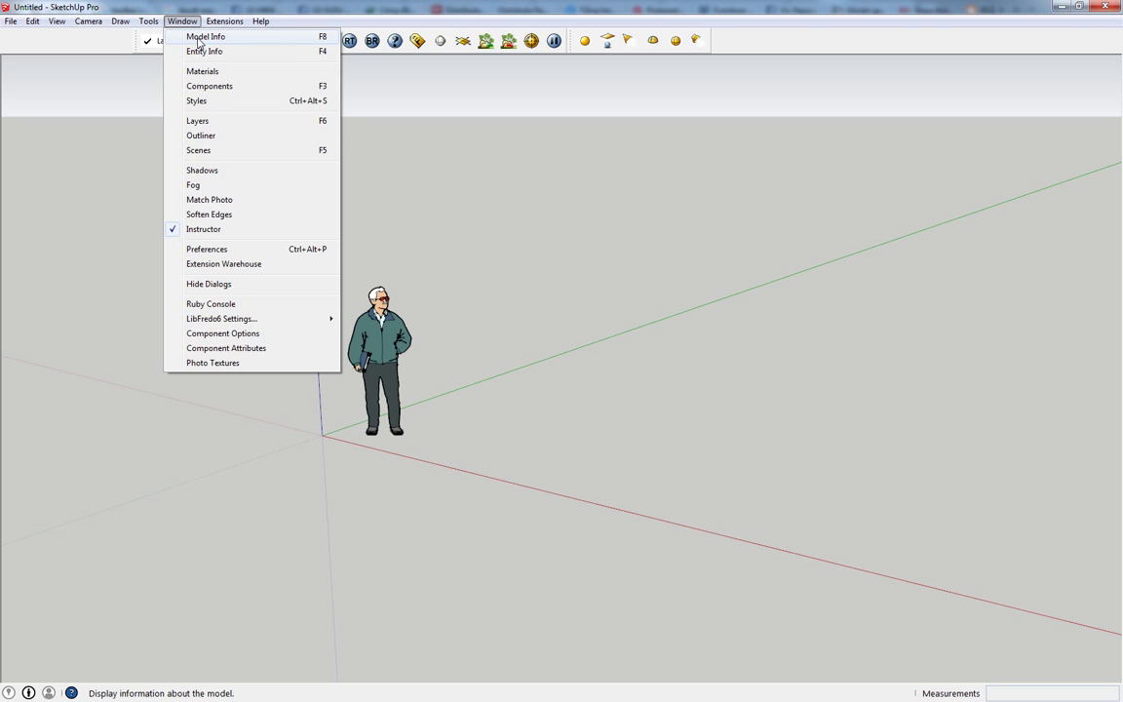
pyautogui.click(198, 41)
pyautogui.moveTo(220, 35); pyautogui.dragTo(327, 50)
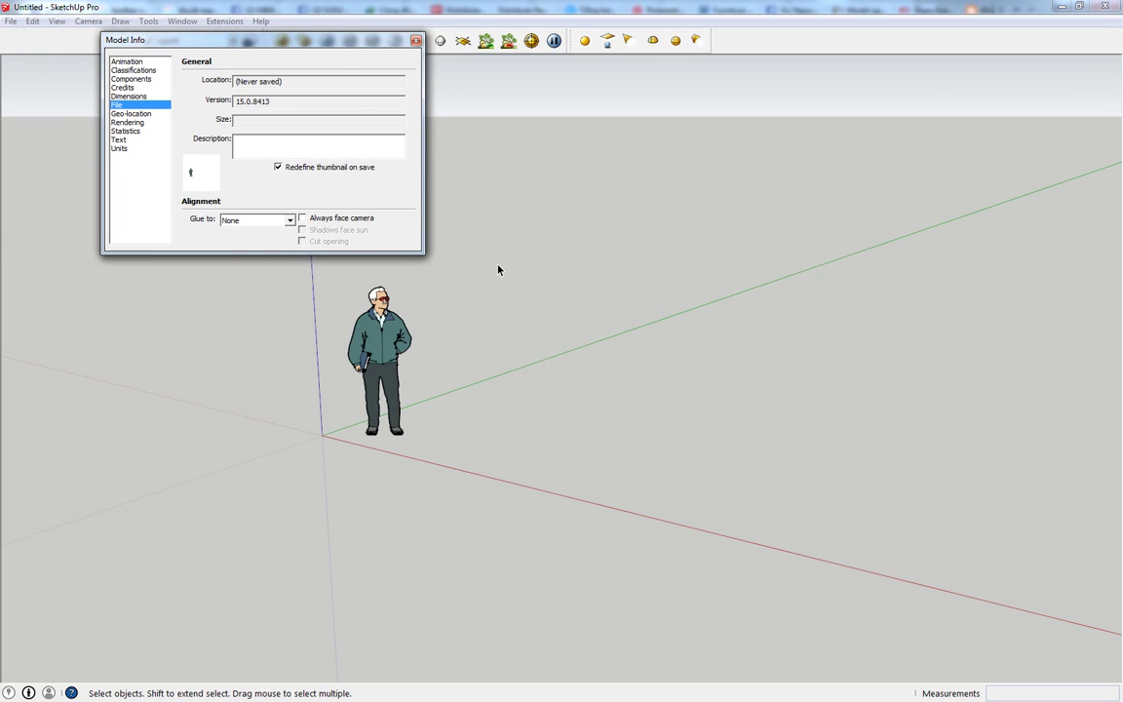
pyautogui.moveTo(498, 270); pyautogui.dragTo(495, 367, button='middle')
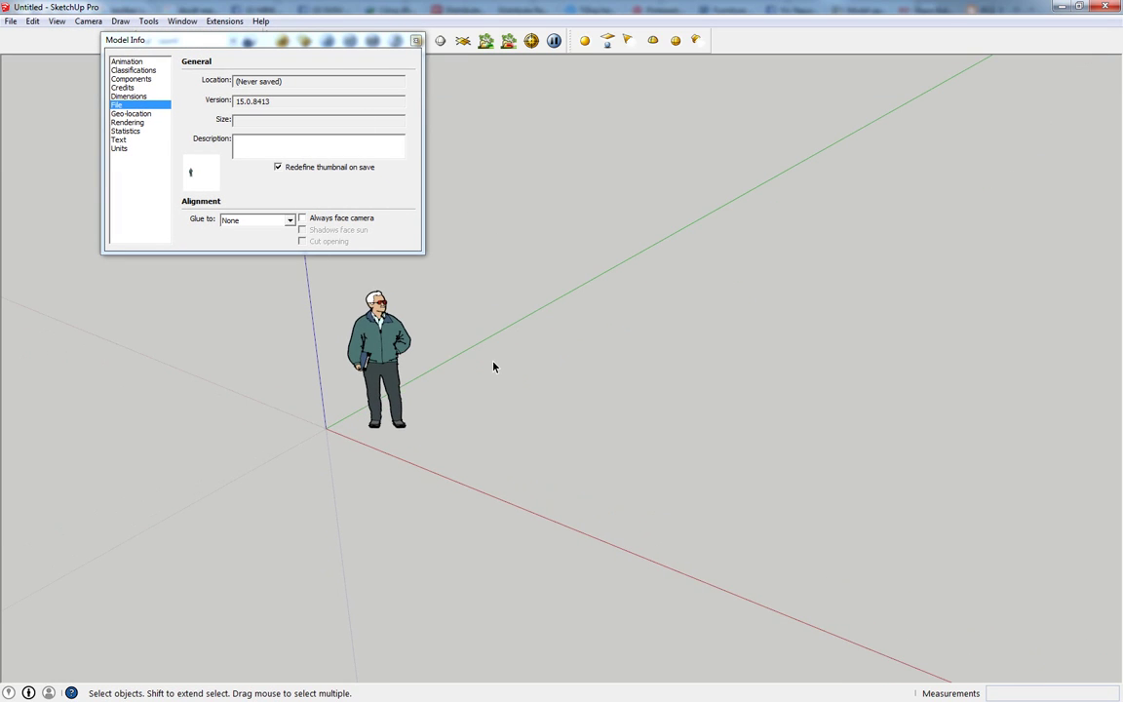
# Draw a rectangle on the ground beside the figure and push/pull it up into a box.
pyautogui.scroll(-2, 495, 368)
pyautogui.press('r')
pyautogui.click(458, 395)
pyautogui.click(685, 423)
pyautogui.press('p')
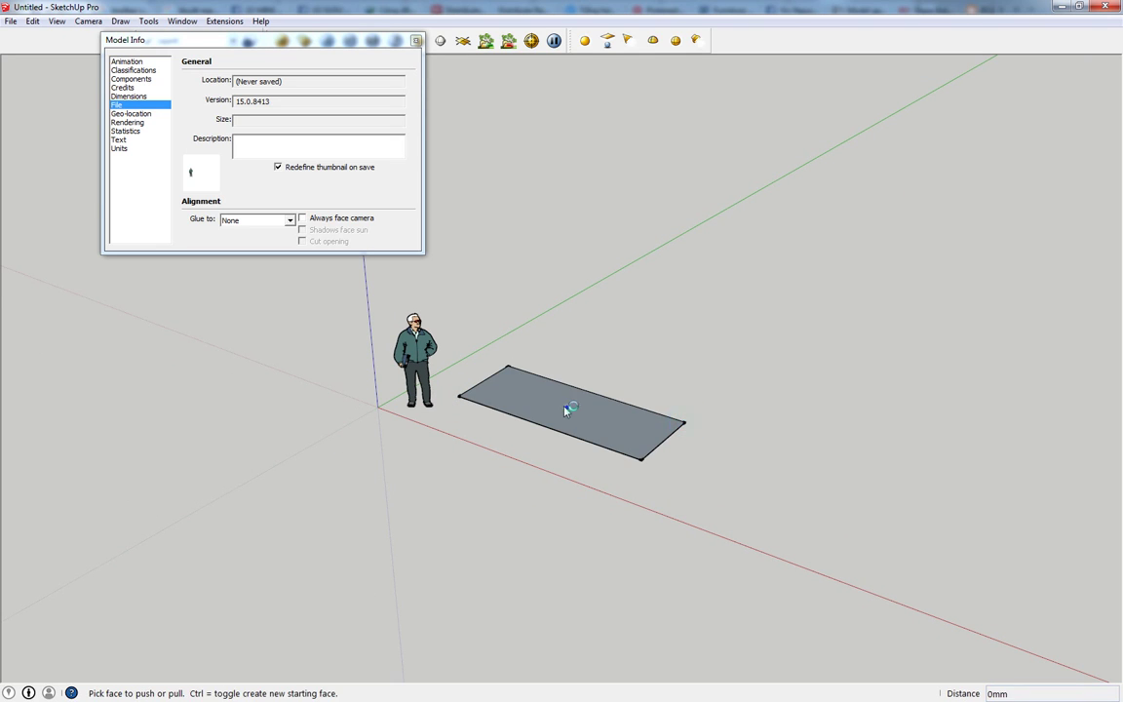
pyautogui.click(566, 409)
pyautogui.click(592, 325)
# Select the standing figure and bring the Model Info dialog back to the front.
pyautogui.press('space')
pyautogui.moveTo(378, 313); pyautogui.dragTo(462, 429)
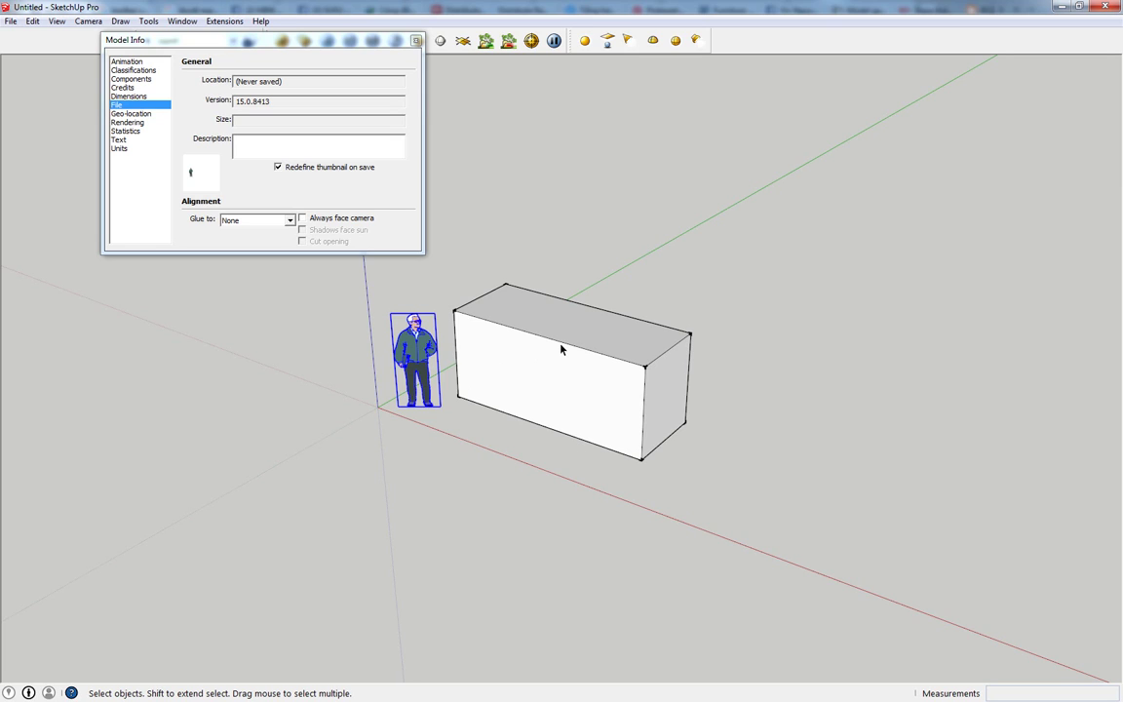
pyautogui.click(359, 197)
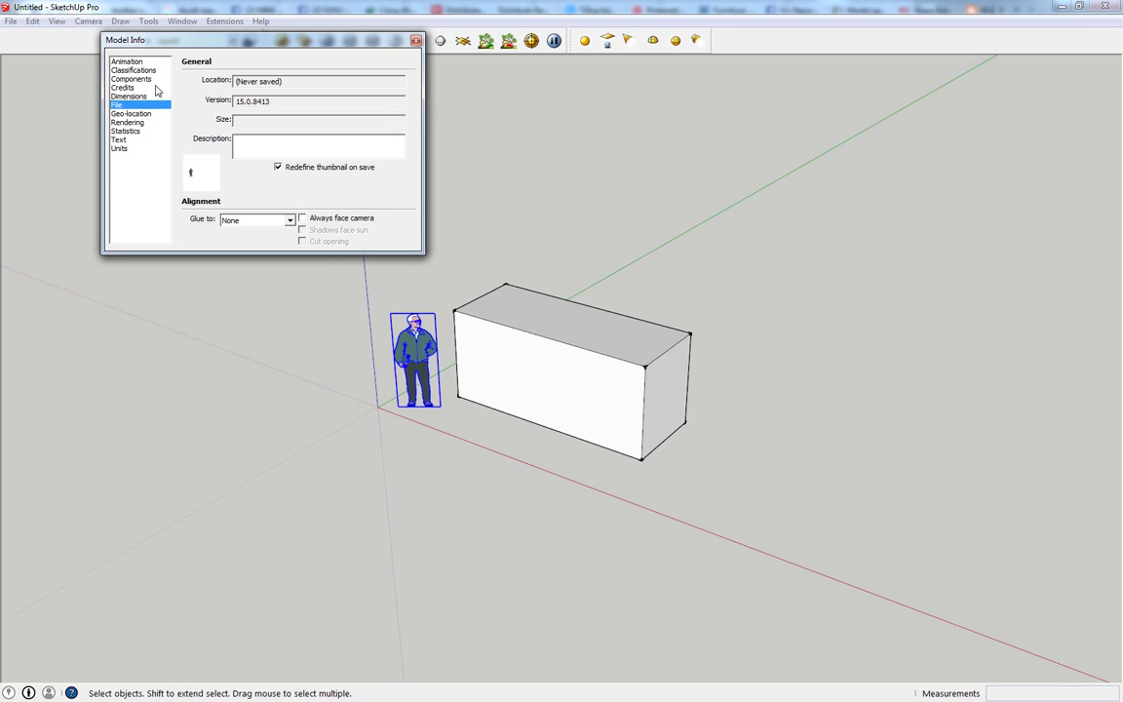
# Step through the Model Info pages to the Dimensions settings.
pyautogui.click(130, 70)
pyautogui.click(138, 79)
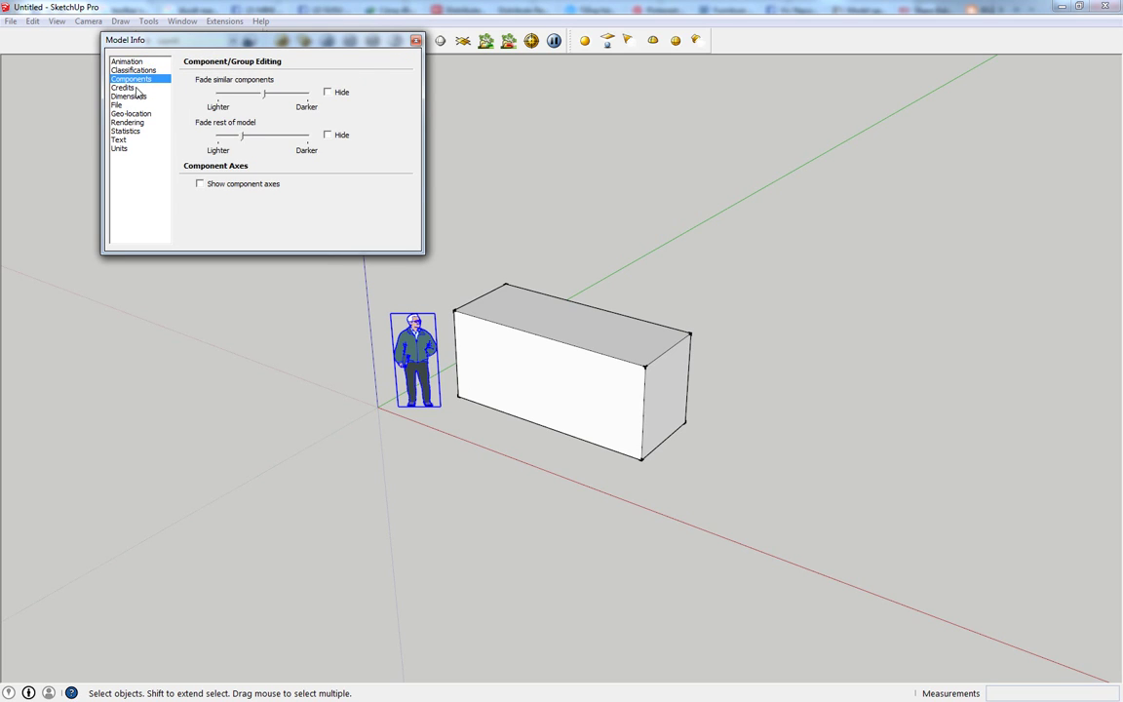
pyautogui.click(126, 88)
pyautogui.click(130, 97)
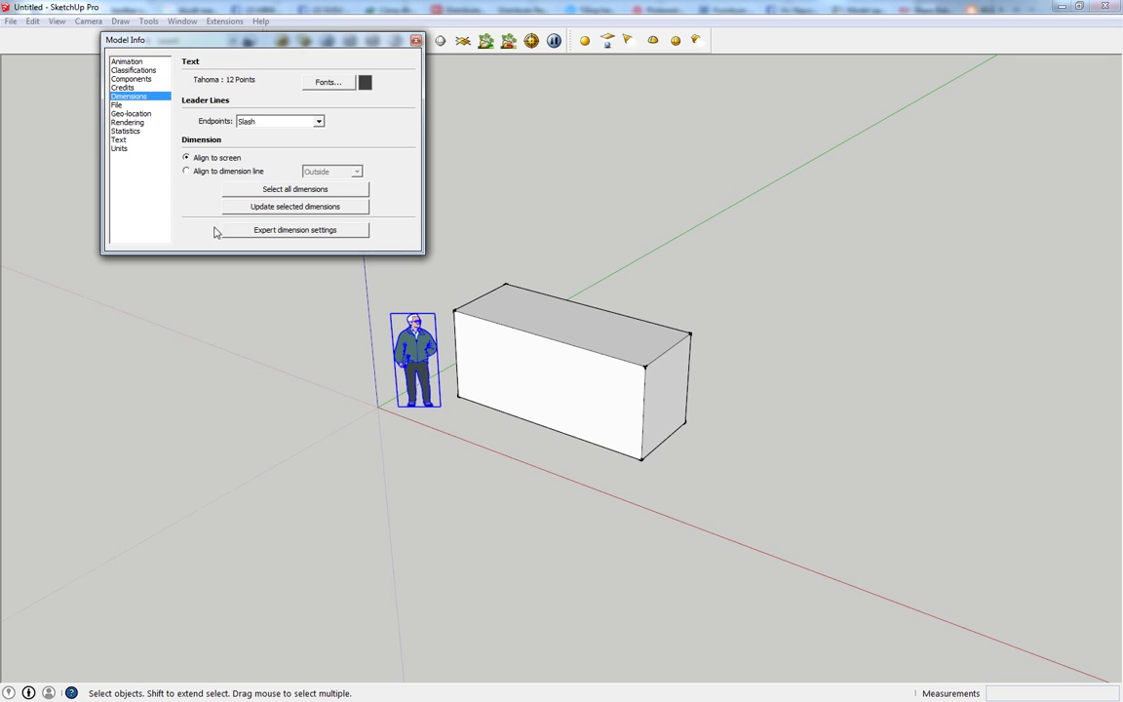
# Dimension the box's short bottom edge (1394mm) and its height (1587mm).
pyautogui.press('d')
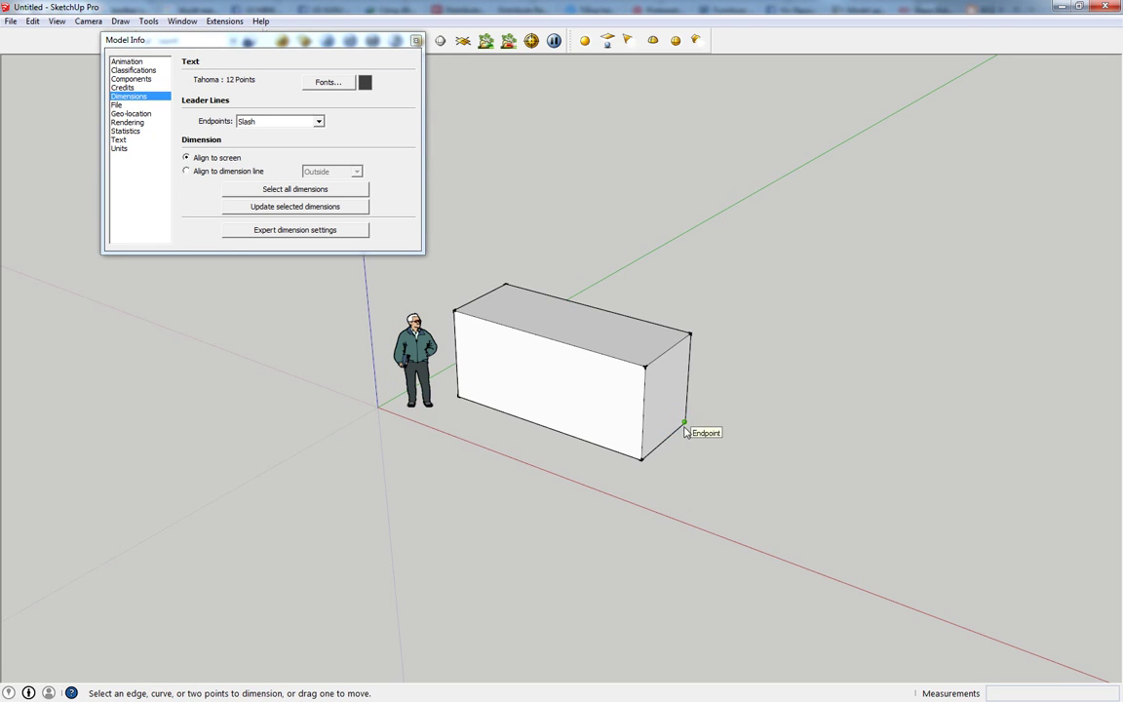
pyautogui.click(686, 422)
pyautogui.click(641, 460)
pyautogui.click(705, 475)
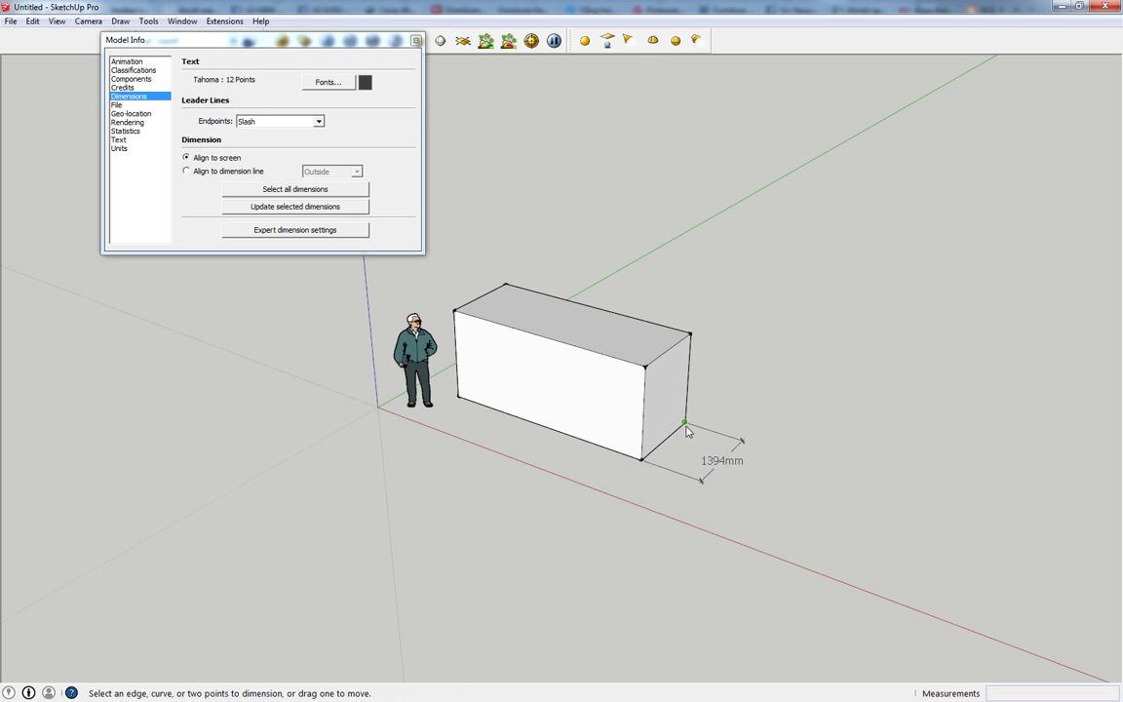
pyautogui.click(685, 424)
pyautogui.click(690, 334)
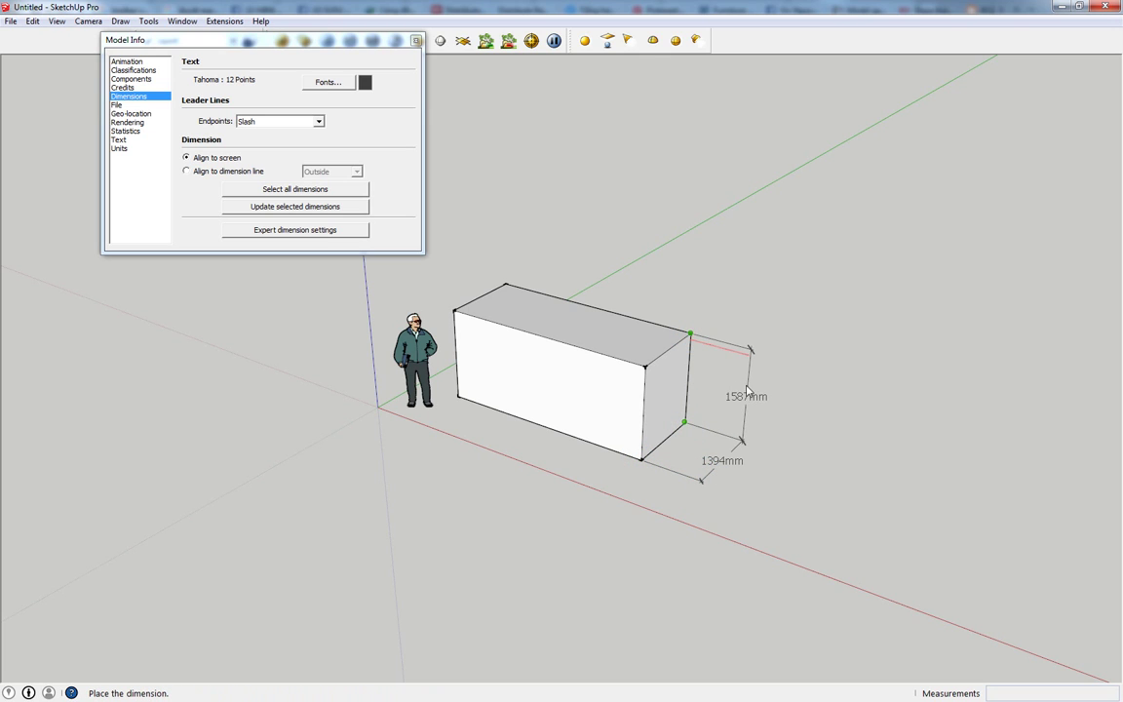
pyautogui.click(746, 394)
# Add the 3596mm length dimension along the box's long edge.
pyautogui.moveTo(557, 396); pyautogui.dragTo(466, 393, button='middle')
pyautogui.click(459, 393)
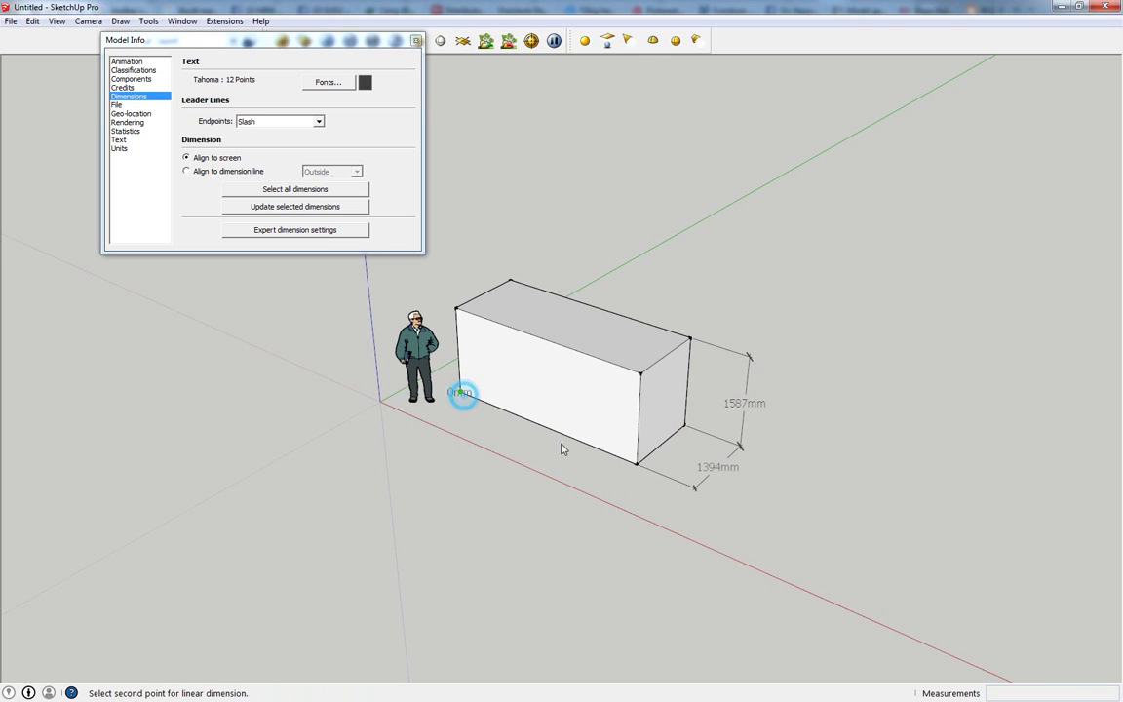
pyautogui.click(635, 464)
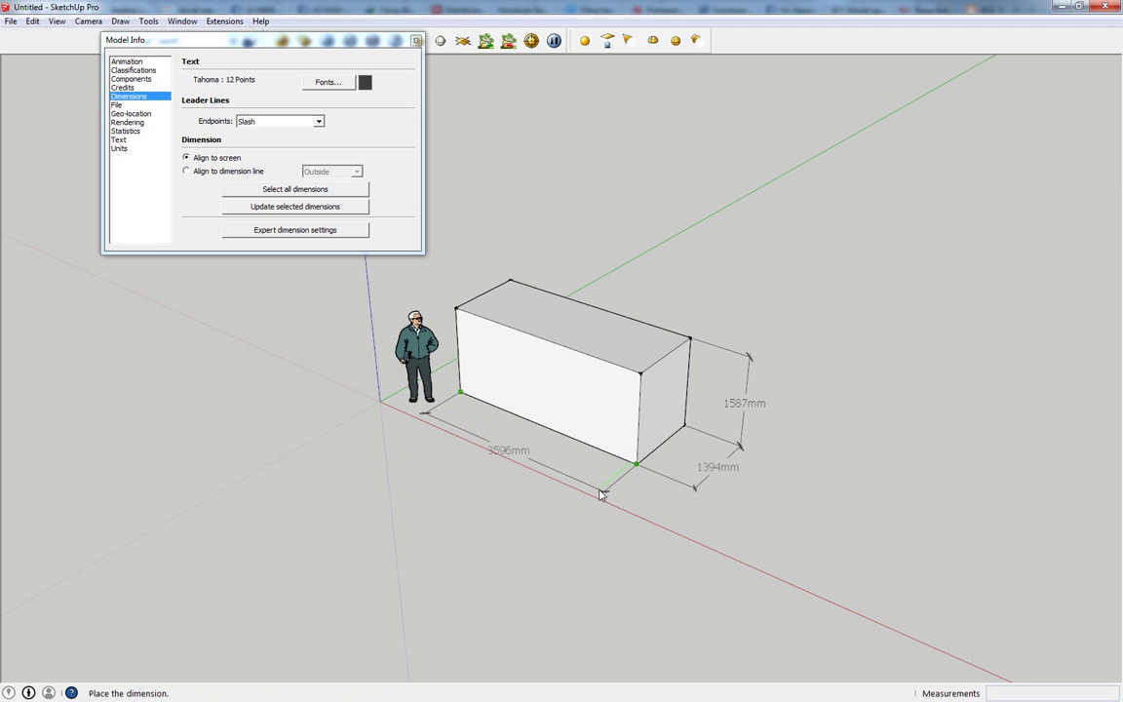
pyautogui.click(557, 511)
pyautogui.press('space')
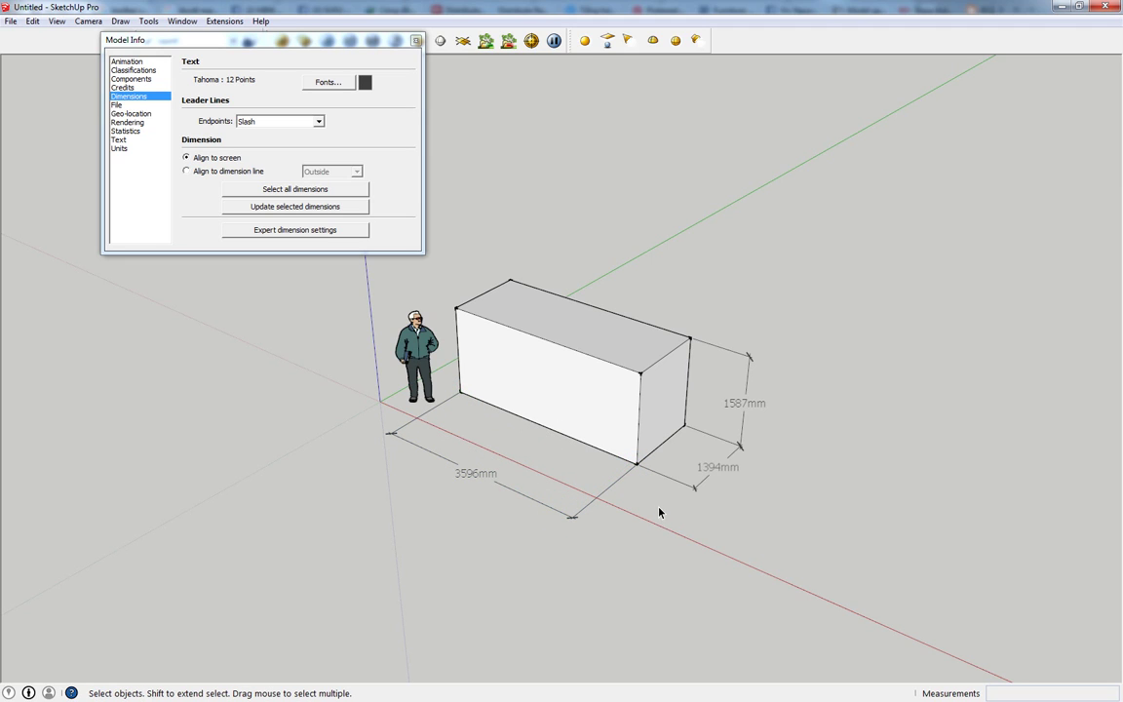
pyautogui.click(657, 502)
# Set dimension endpoints to Dot and the dimension text colour to bright red.
pyautogui.click(319, 120)
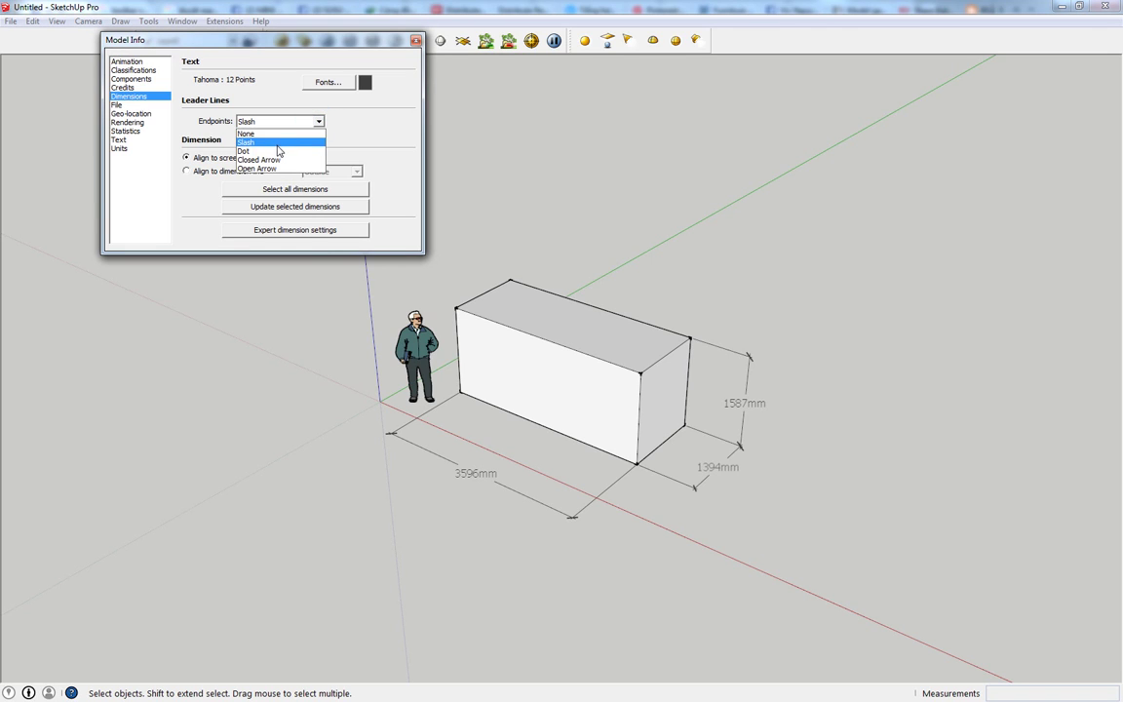
pyautogui.click(277, 151)
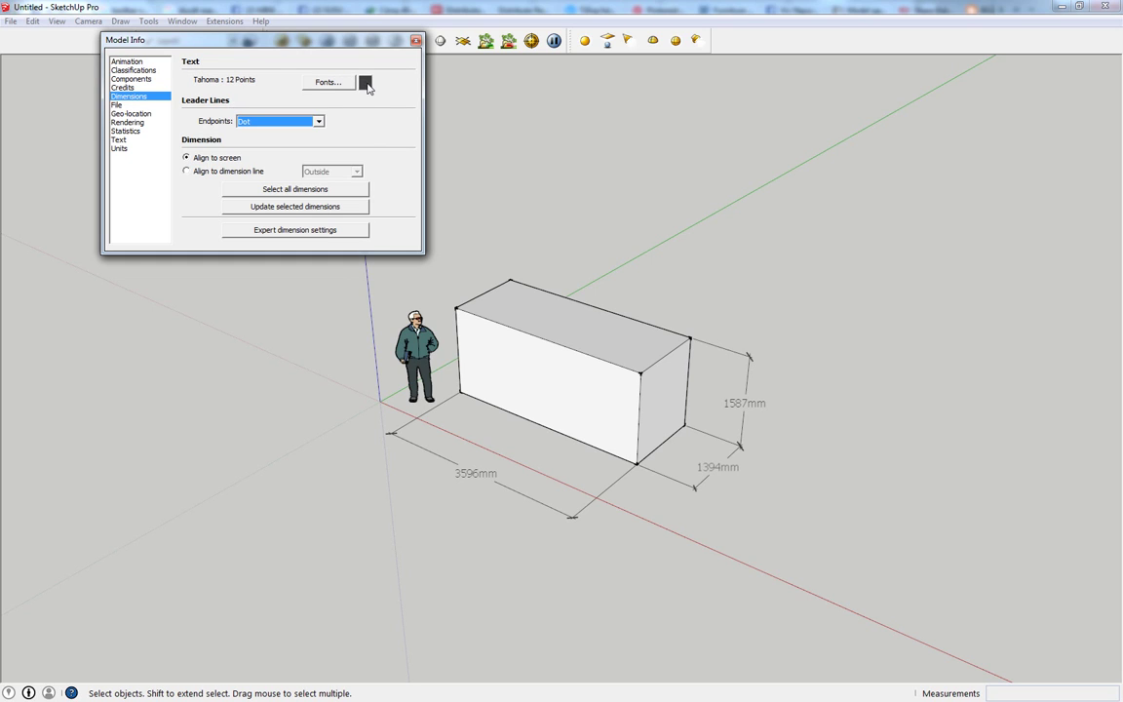
pyautogui.click(365, 83)
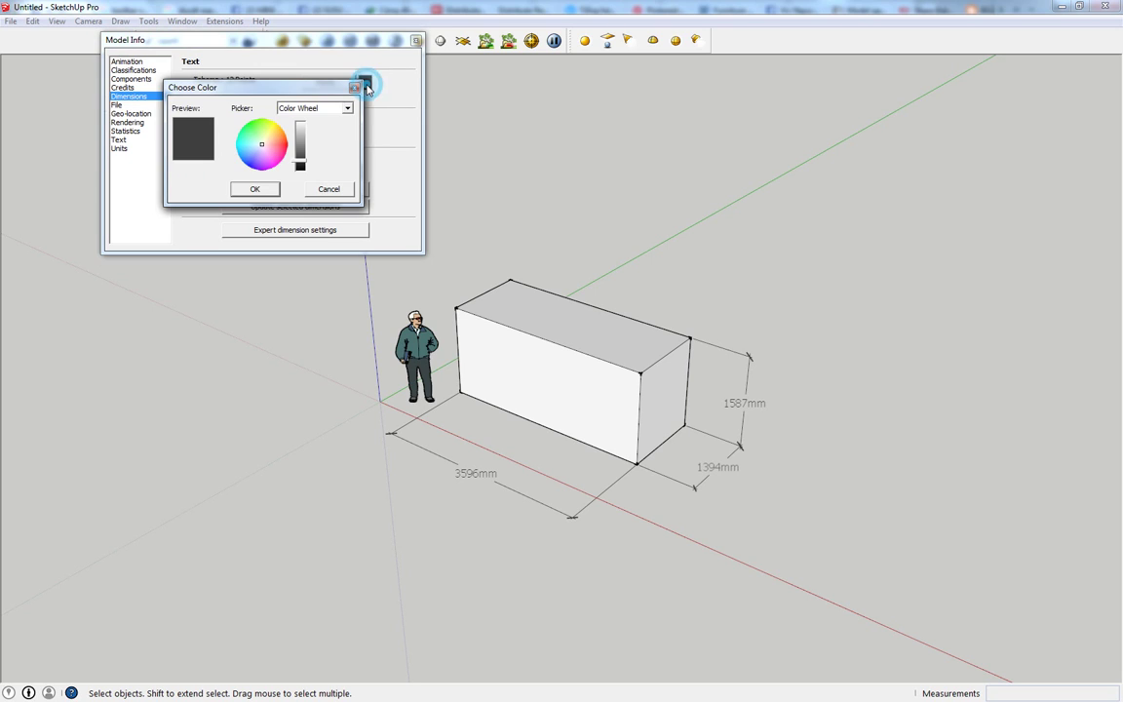
pyautogui.click(275, 141)
pyautogui.moveTo(296, 150); pyautogui.dragTo(302, 129)
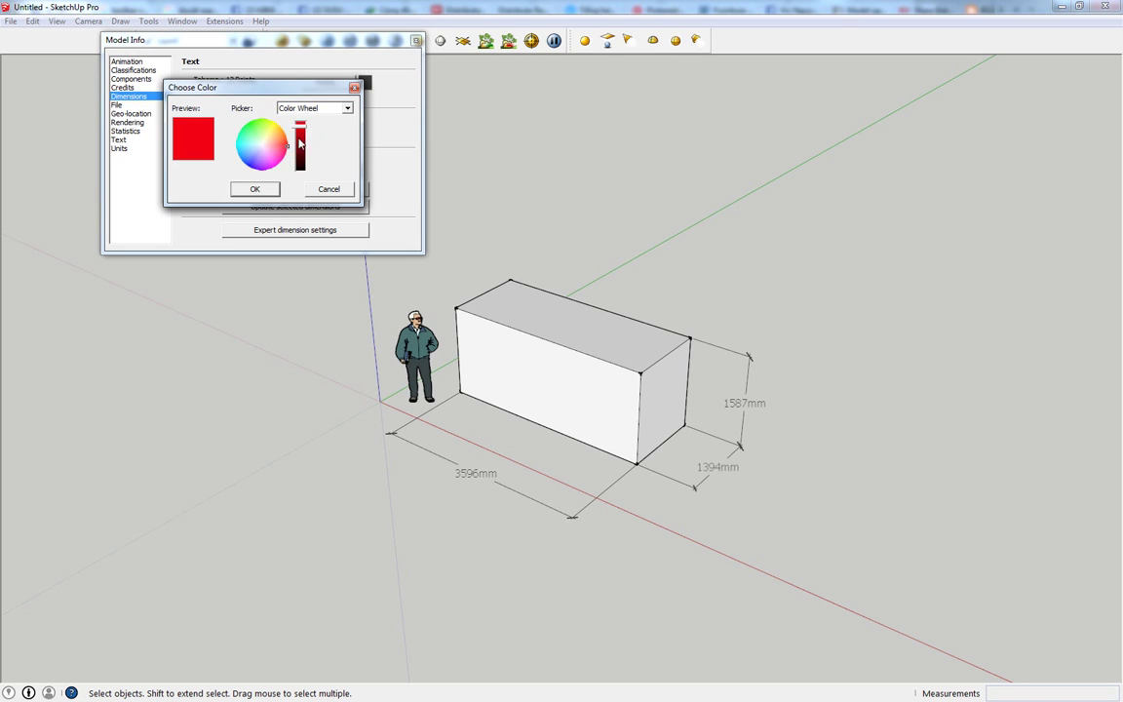
pyautogui.click(251, 188)
# Change the dimension font to Tahoma Bold at 11 points.
pyautogui.click(338, 84)
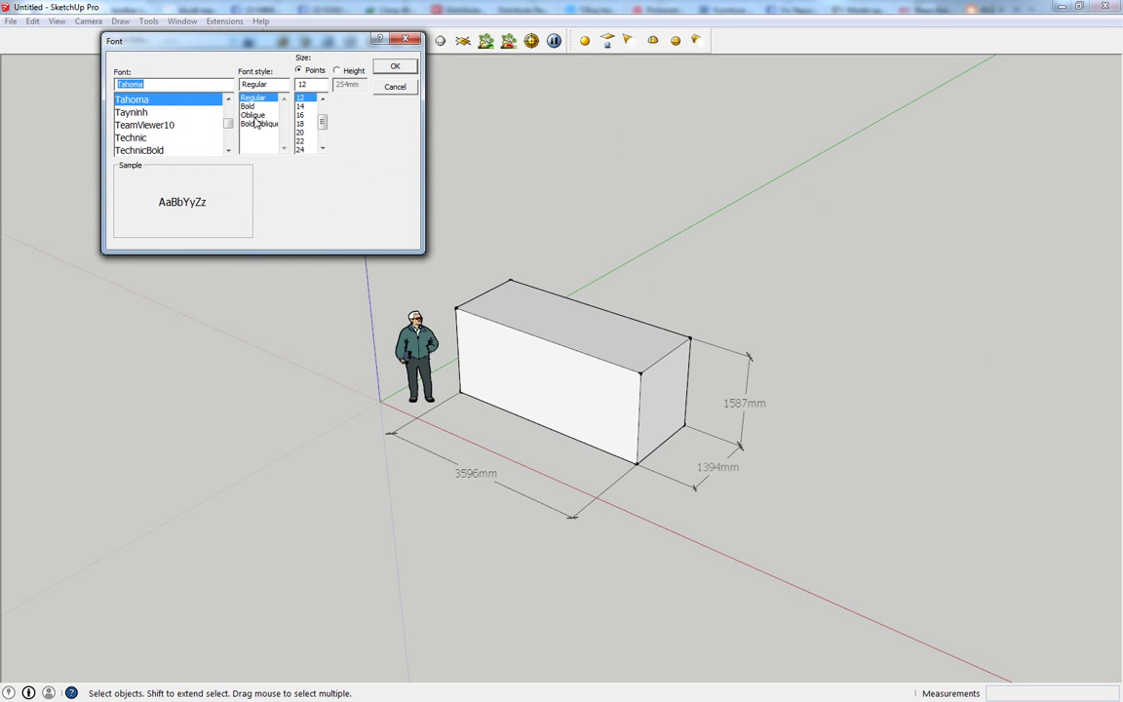
pyautogui.click(248, 107)
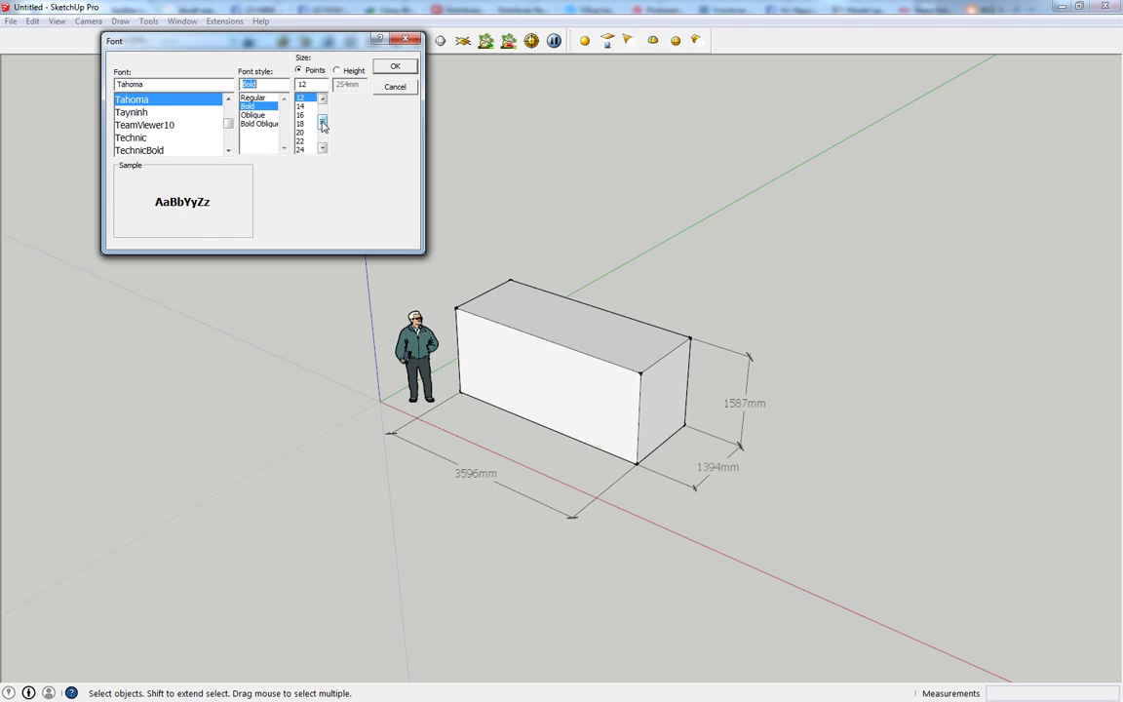
pyautogui.scroll(1, 304, 122)
pyautogui.click(303, 115)
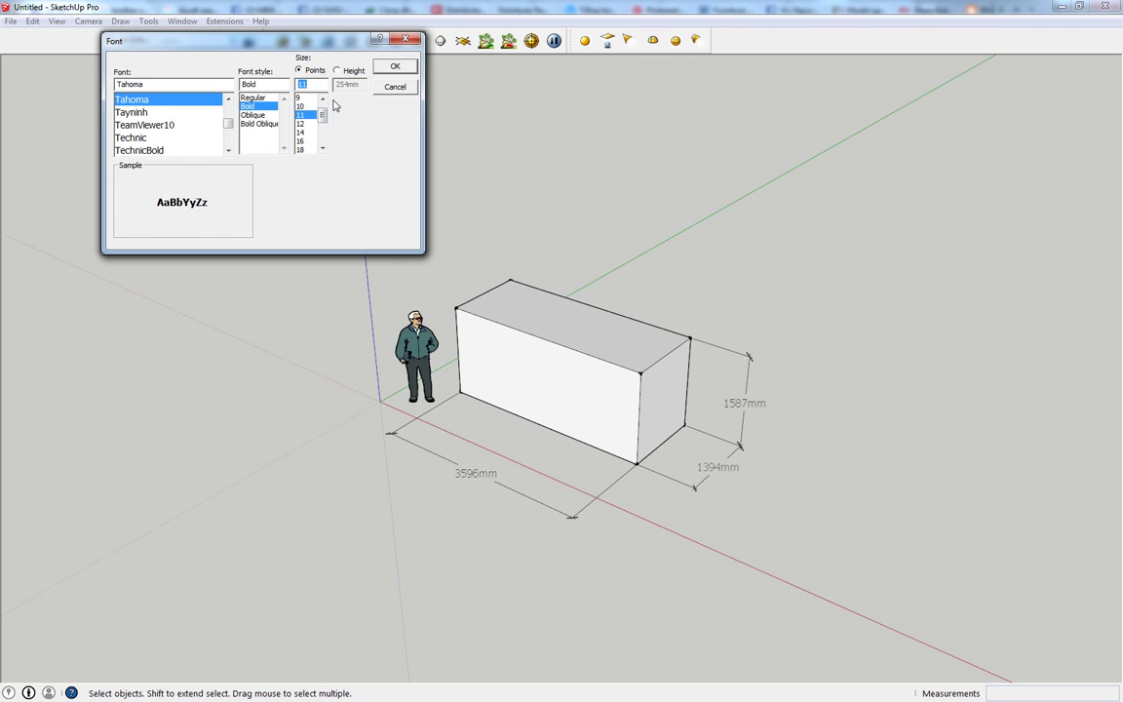
pyautogui.click(392, 66)
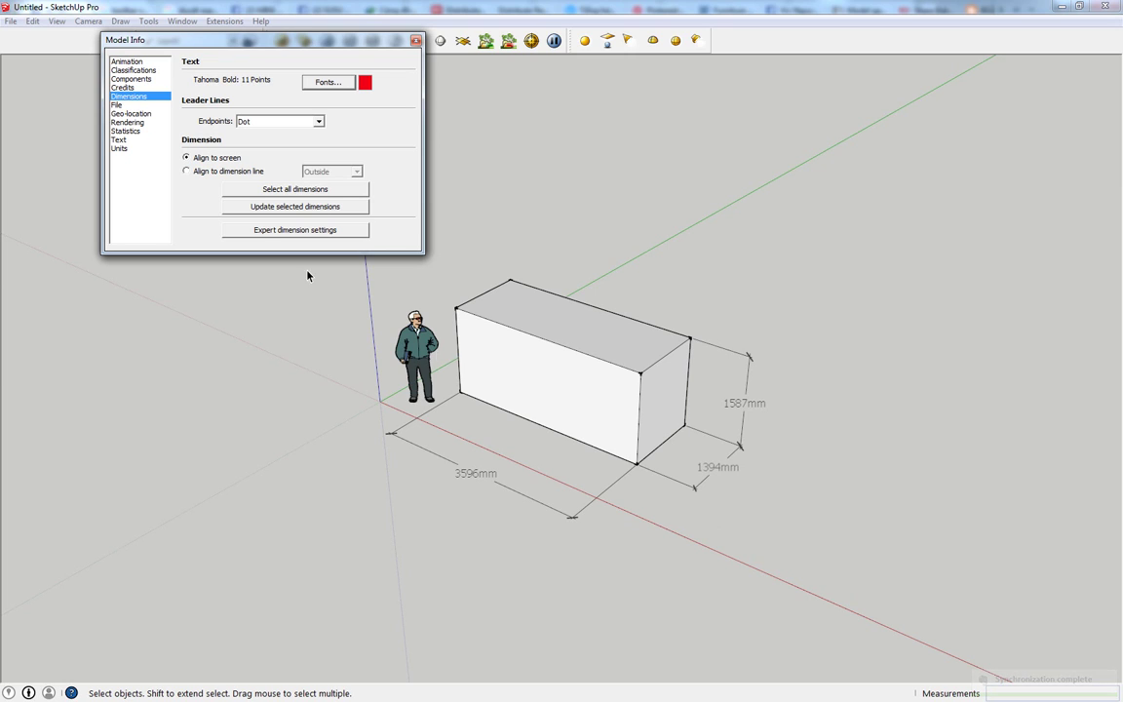
# Apply the new dimension style to all existing dimensions.
pyautogui.click(330, 192)
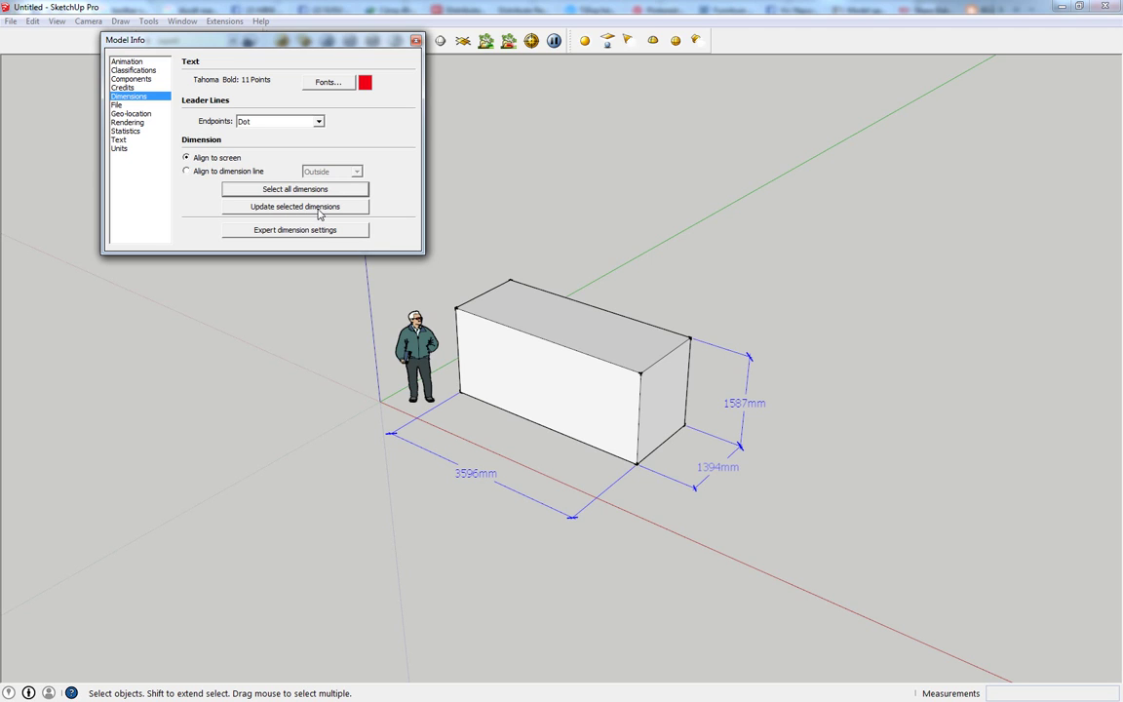
pyautogui.click(318, 208)
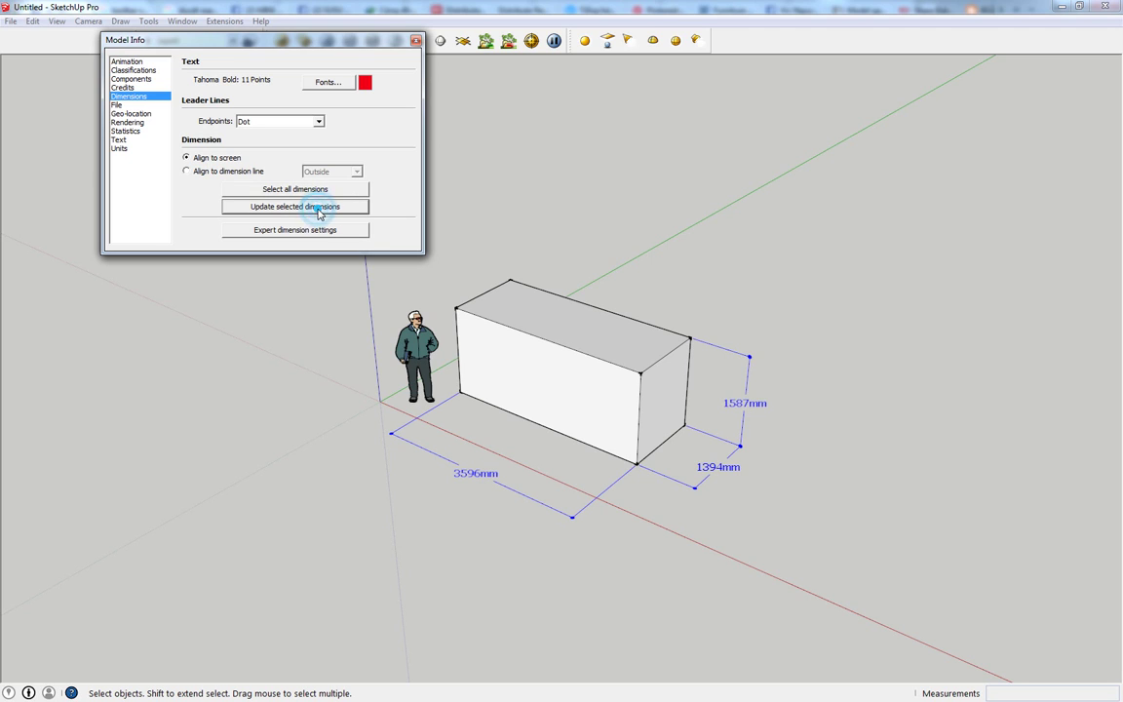
pyautogui.click(642, 270)
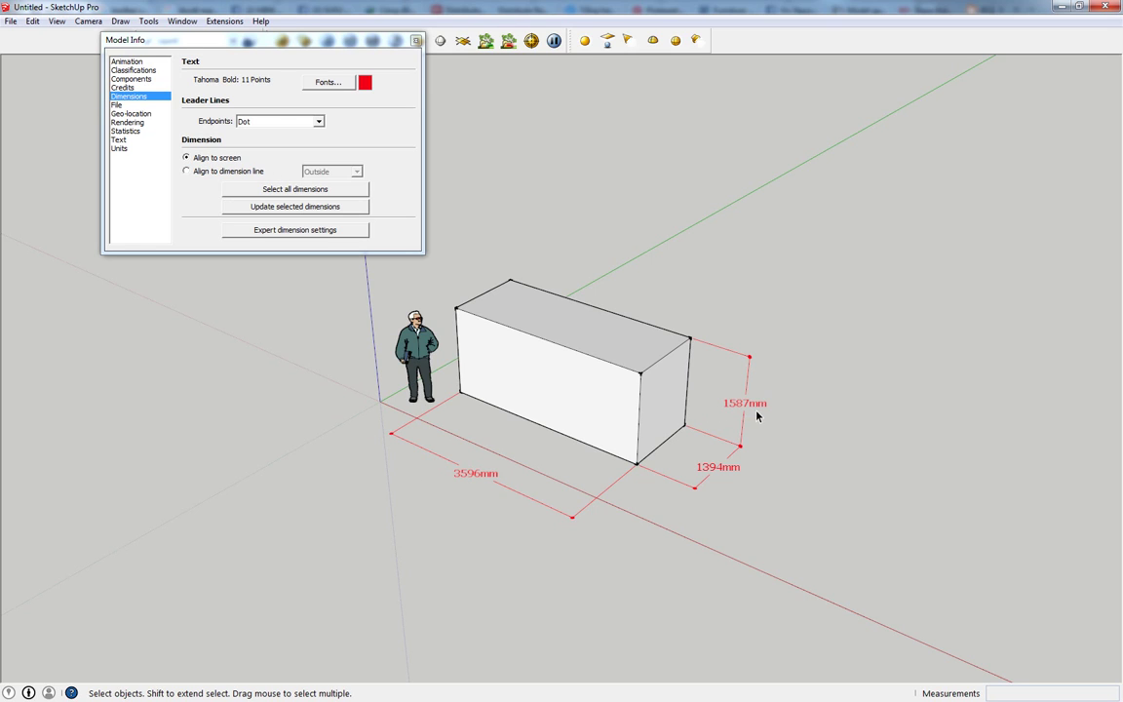
# Align dimension text with the dimension line and update all dimensions.
pyautogui.click(195, 171)
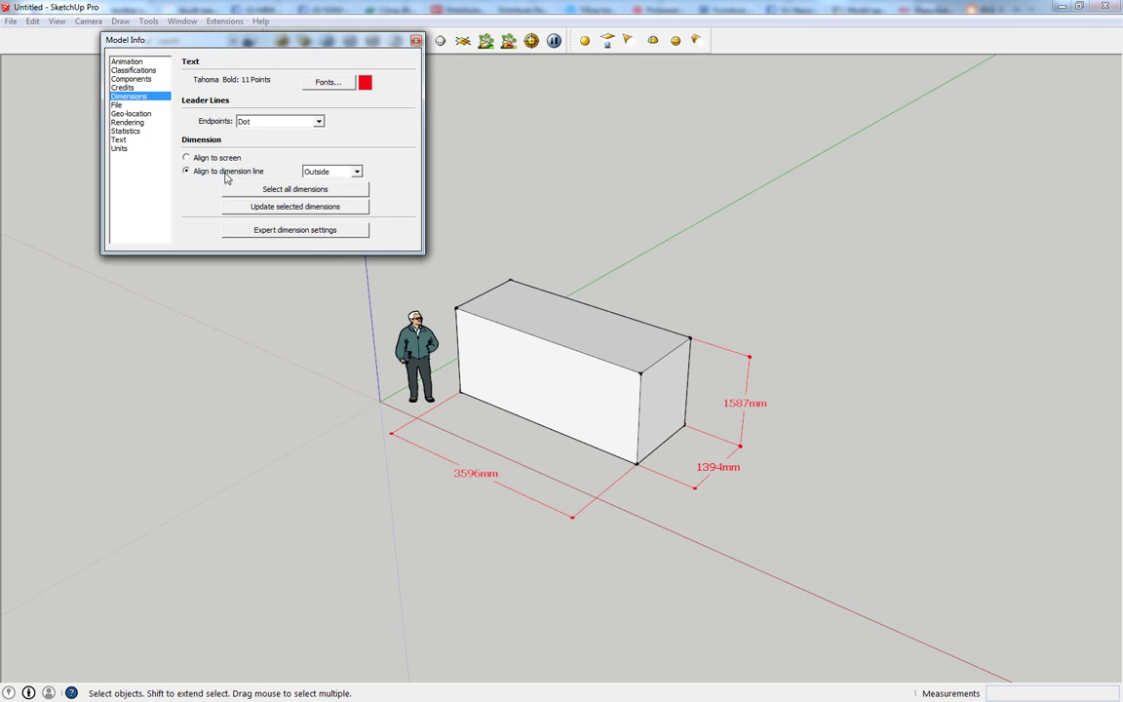
pyautogui.click(295, 189)
pyautogui.click(292, 206)
pyautogui.click(313, 431)
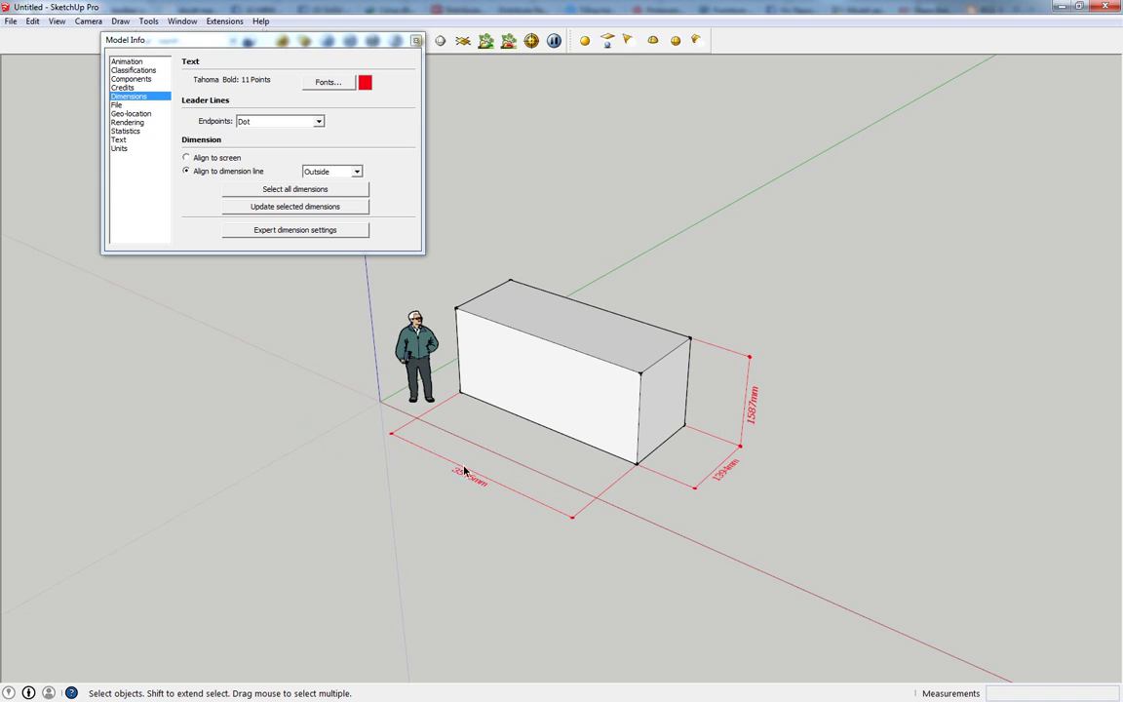
# Return dimension text to screen alignment, update all dimensions, and show the Text page.
pyautogui.click(204, 156)
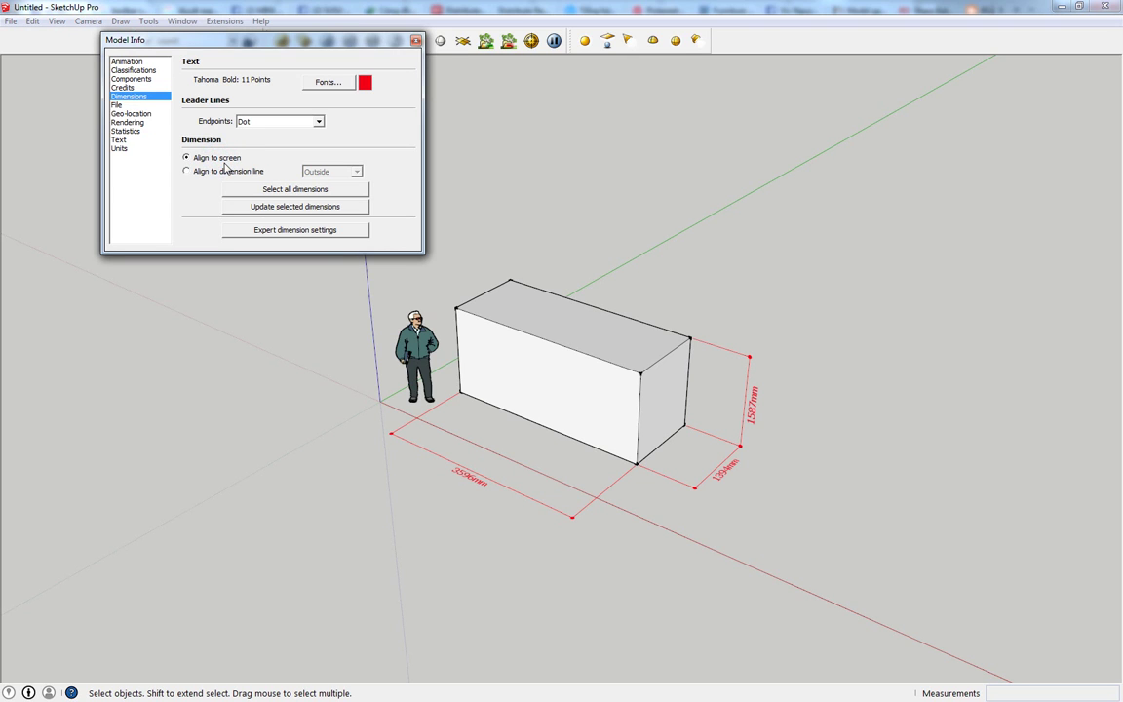
pyautogui.click(281, 191)
pyautogui.click(304, 207)
pyautogui.click(655, 238)
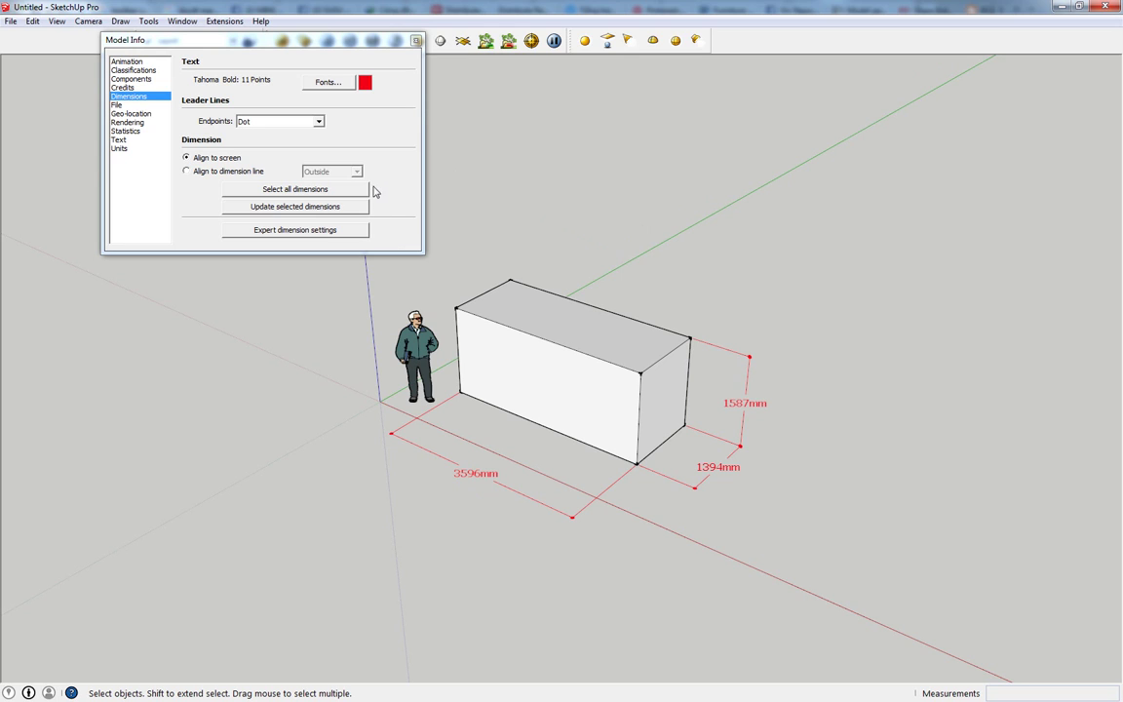
pyautogui.click(119, 139)
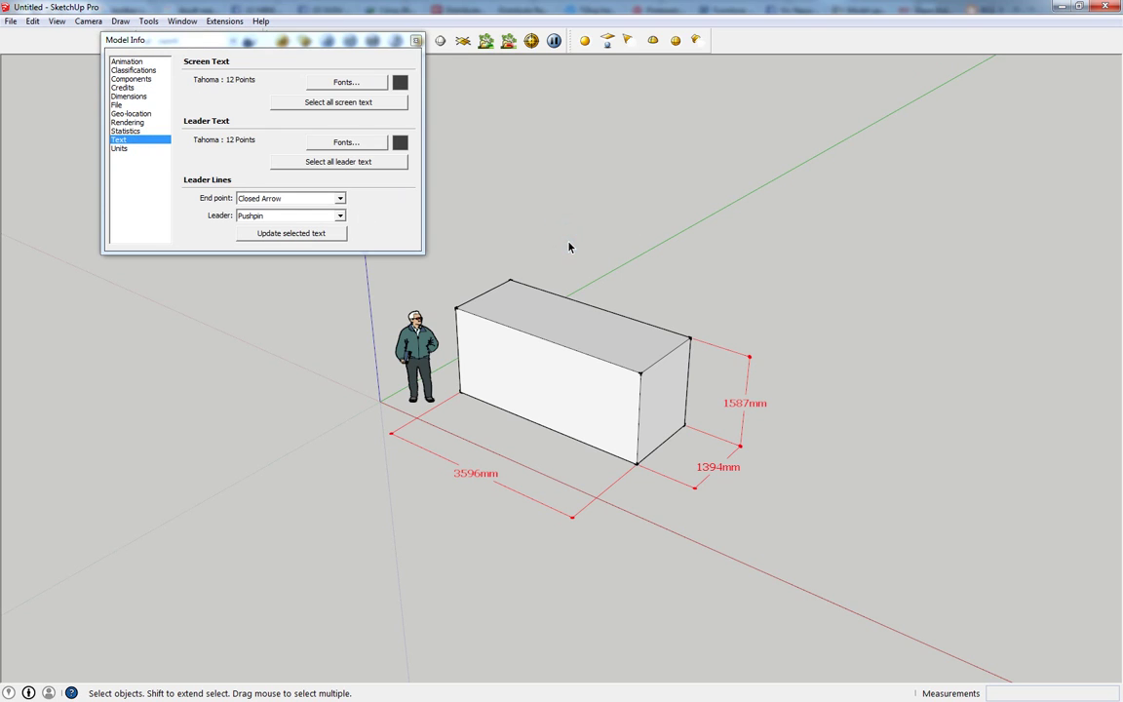
# Attach a leader note reading 'diện tích 50m2' to the box's top face, placed above it.
pyautogui.press('t')
pyautogui.click(528, 304)
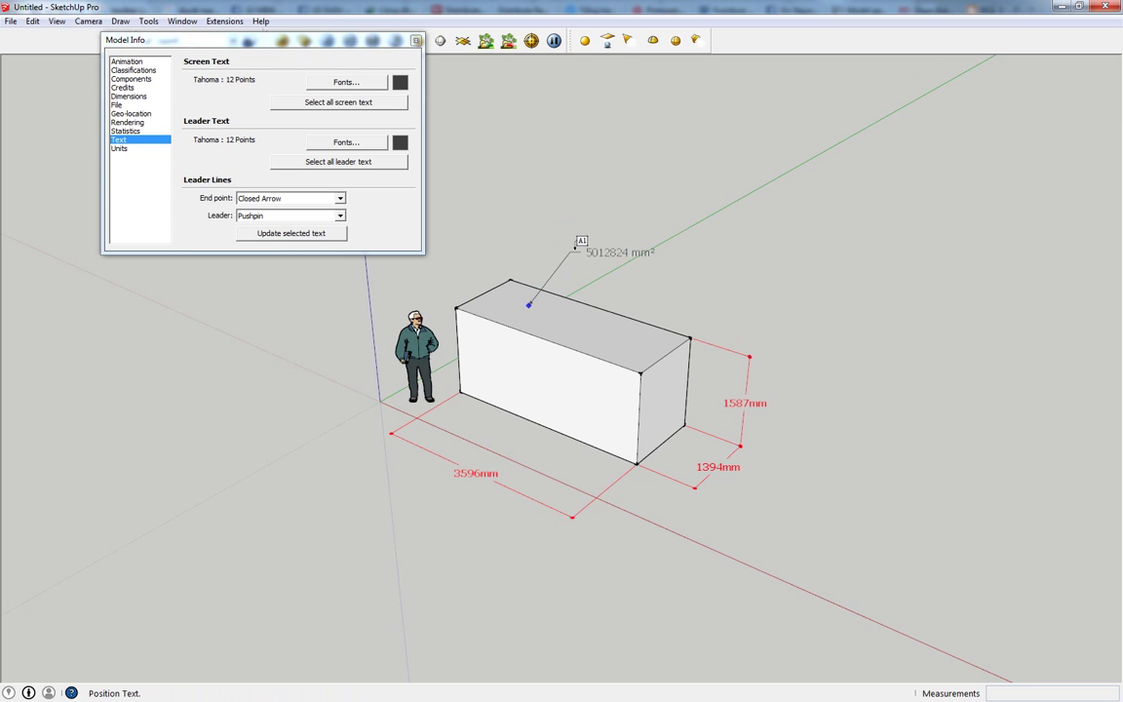
pyautogui.click(583, 251)
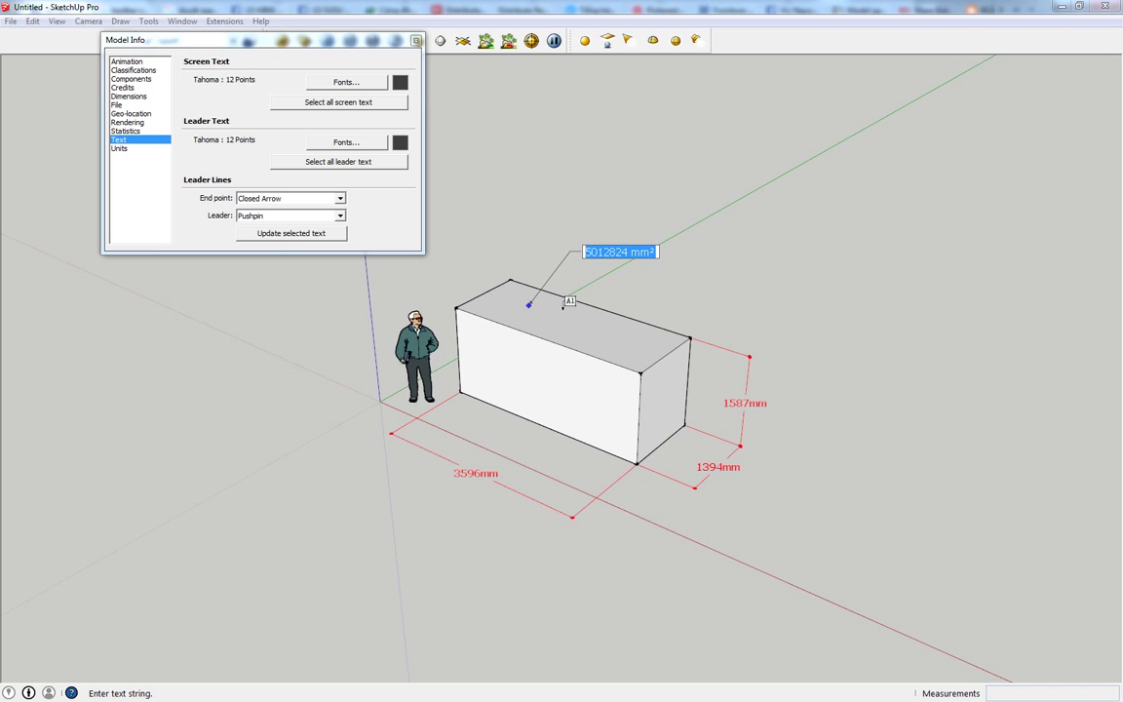
pyautogui.write('di')
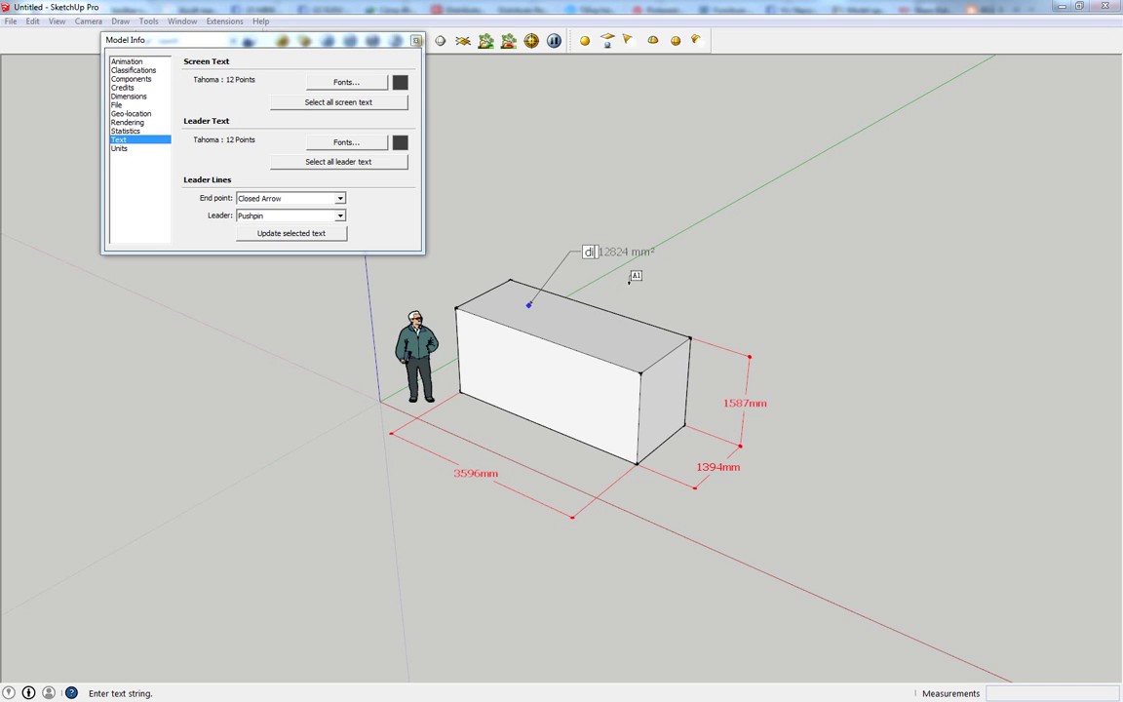
pyautogui.write('ện tích ')
pyautogui.write('50m2')
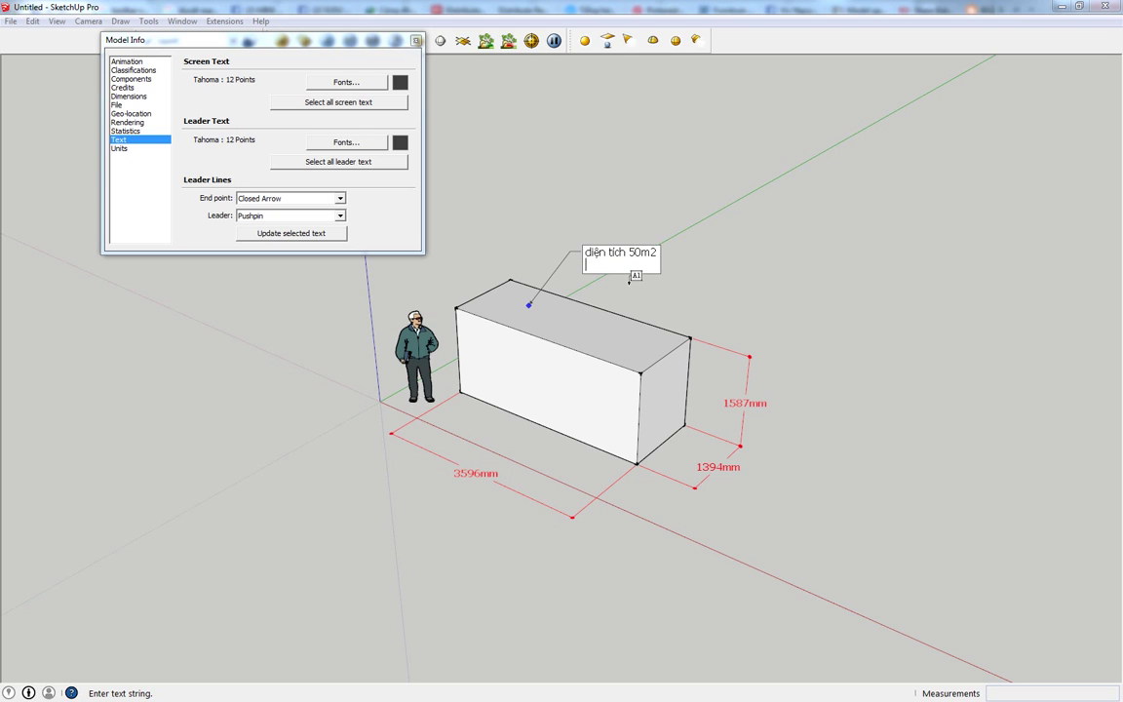
pyautogui.click(793, 278)
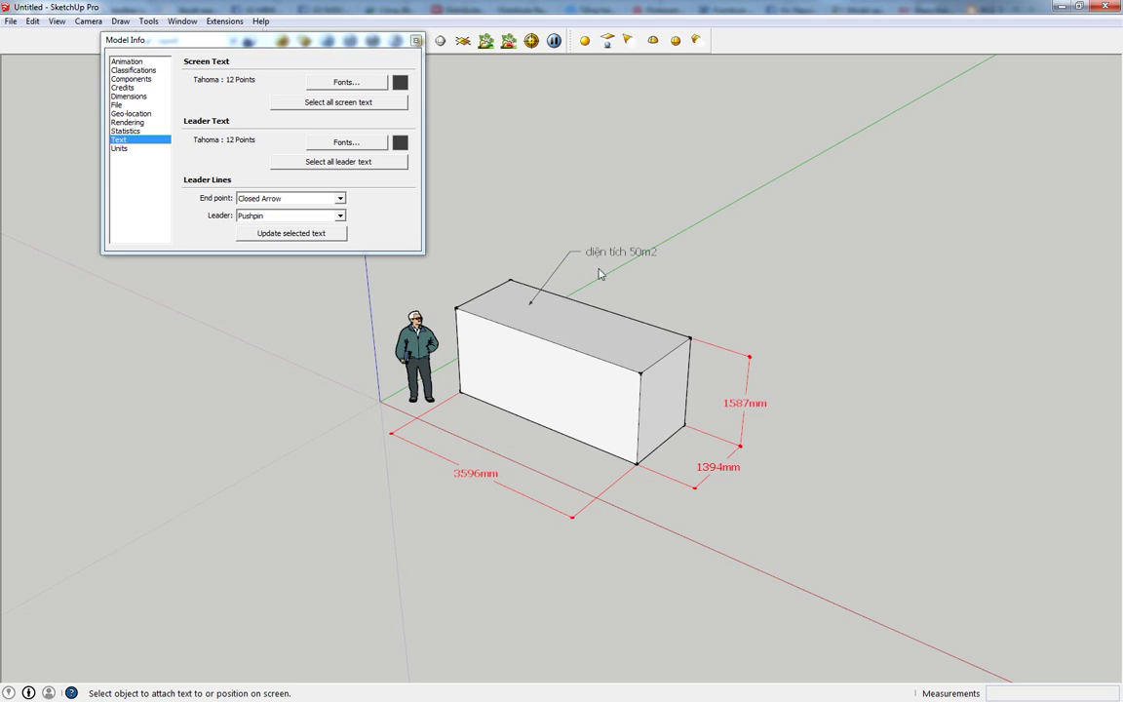
pyautogui.press('space')
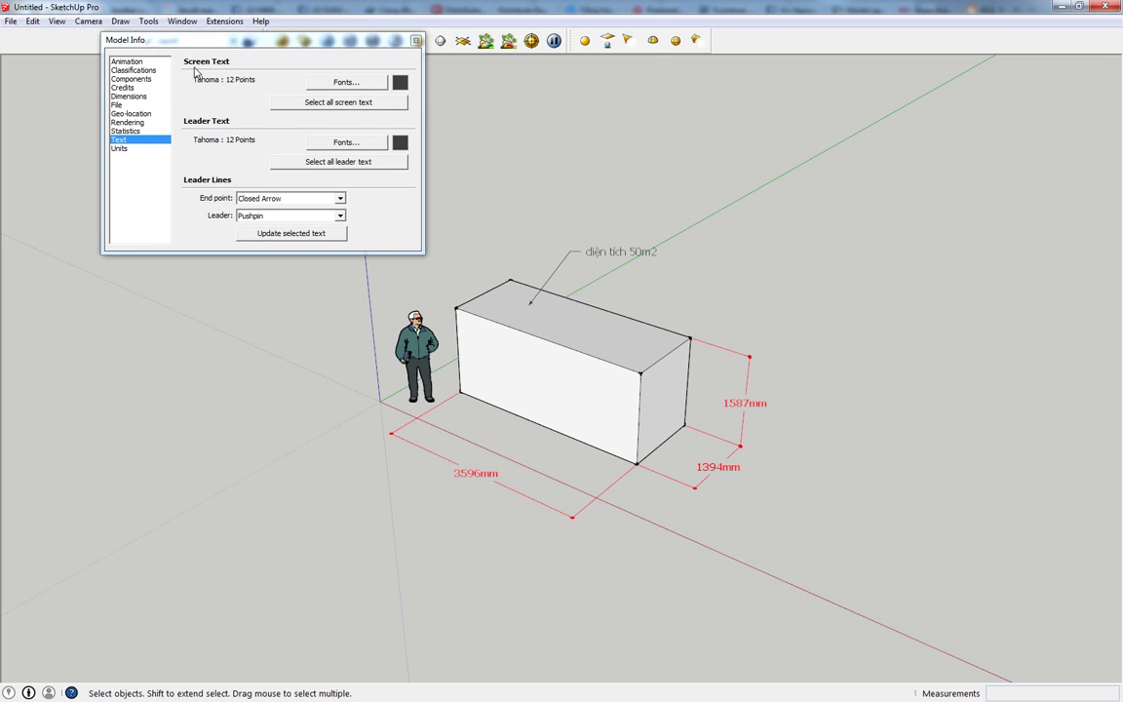
# On the Units page, try metres, feet and inches as the length unit.
pyautogui.click(120, 147)
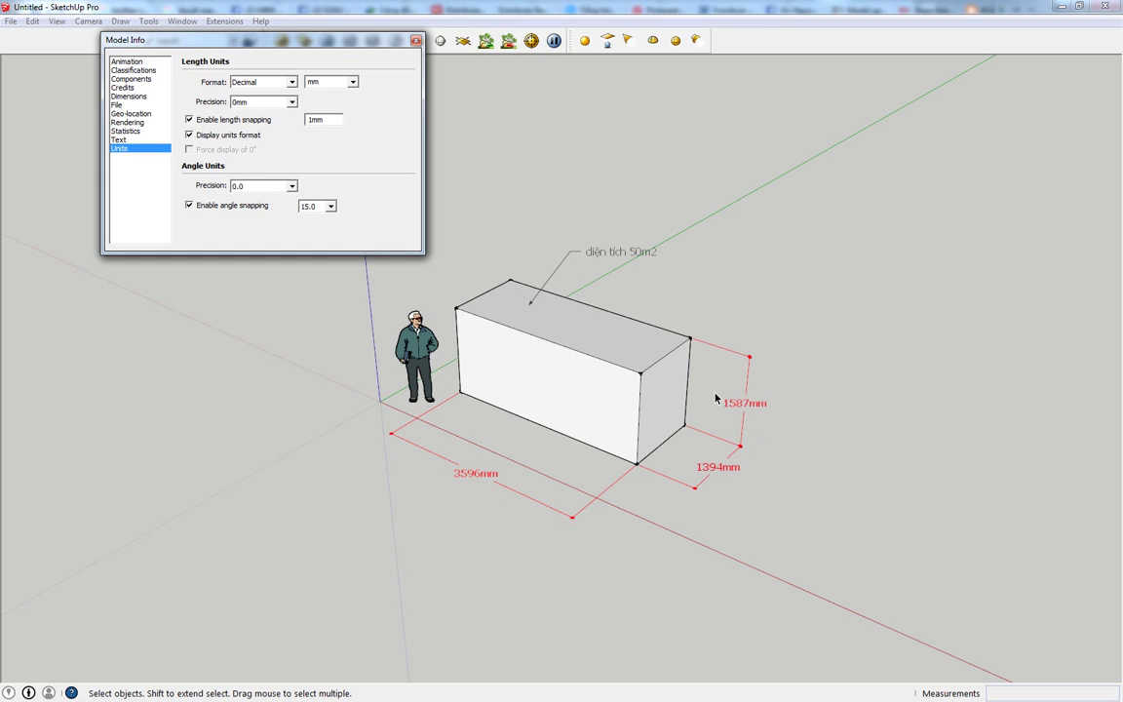
pyautogui.click(320, 82)
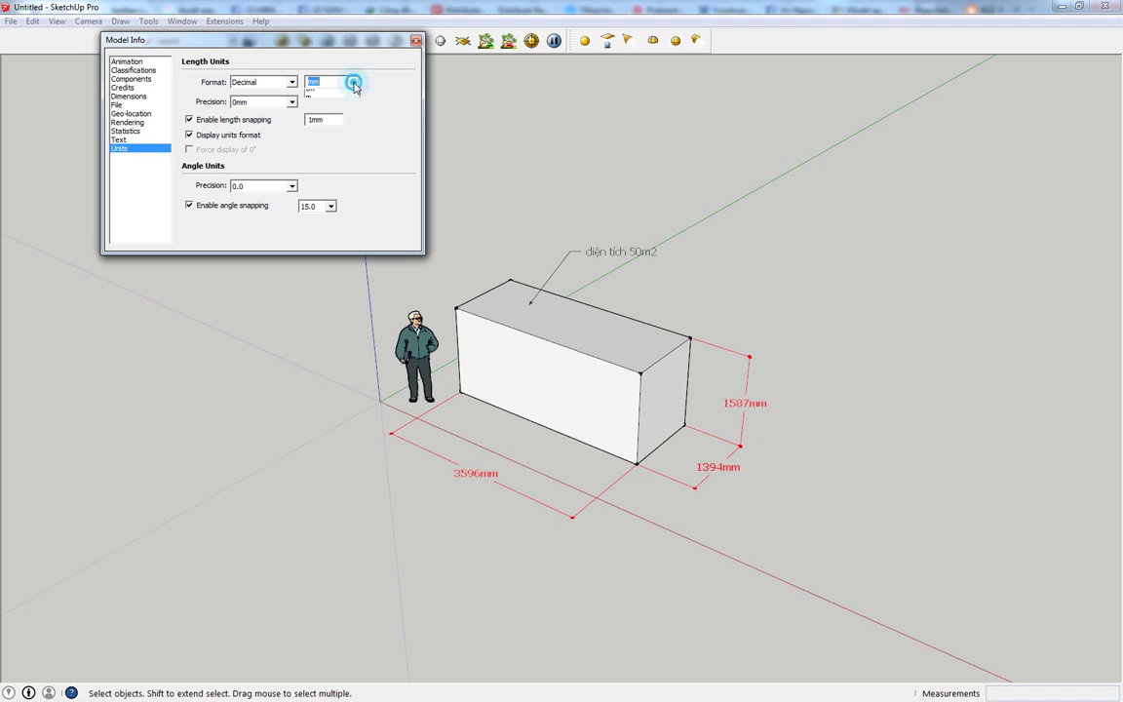
pyautogui.click(312, 129)
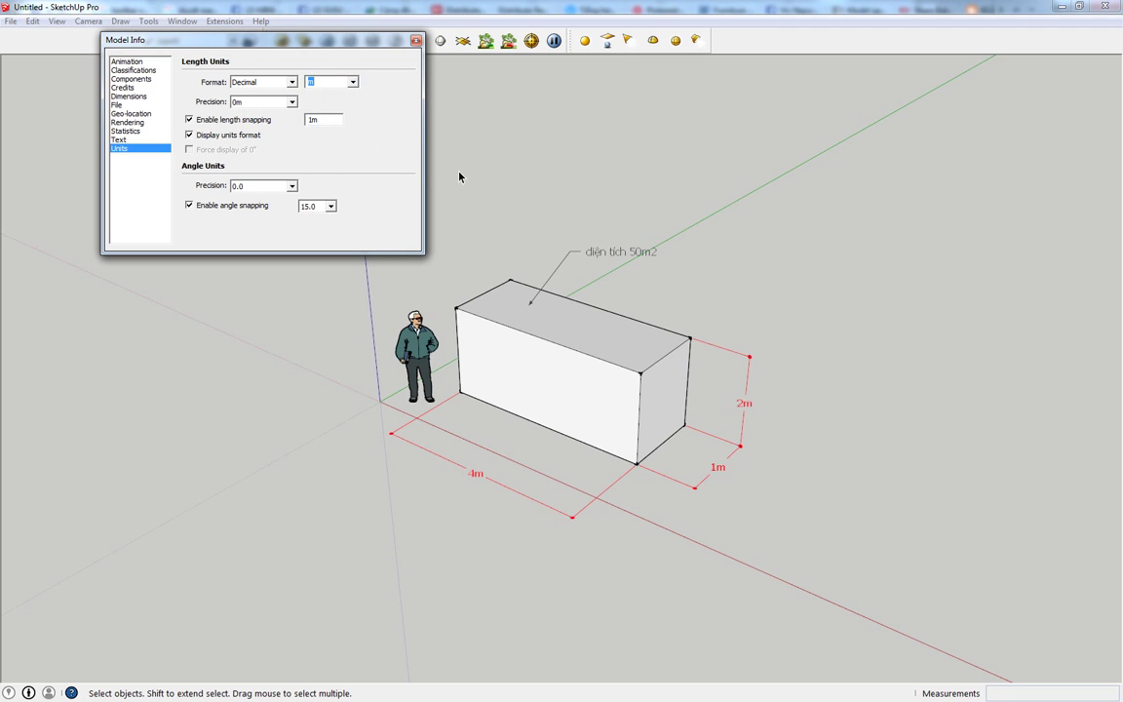
pyautogui.click(353, 82)
pyautogui.click(324, 101)
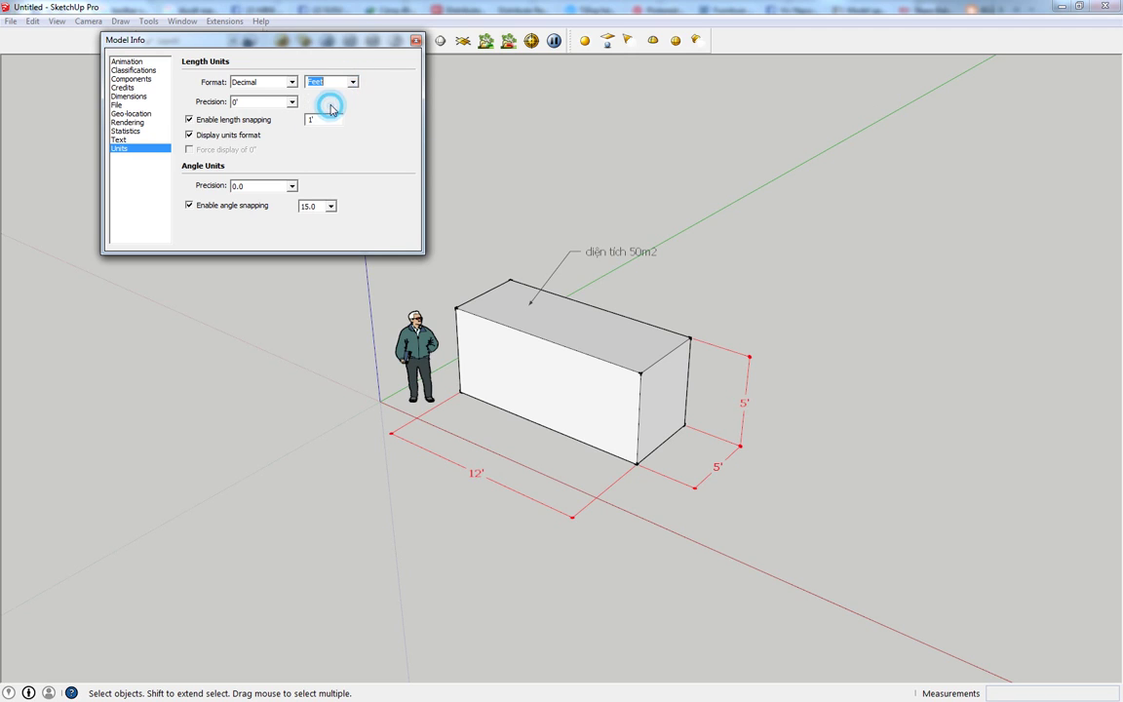
pyautogui.click(353, 84)
pyautogui.click(322, 91)
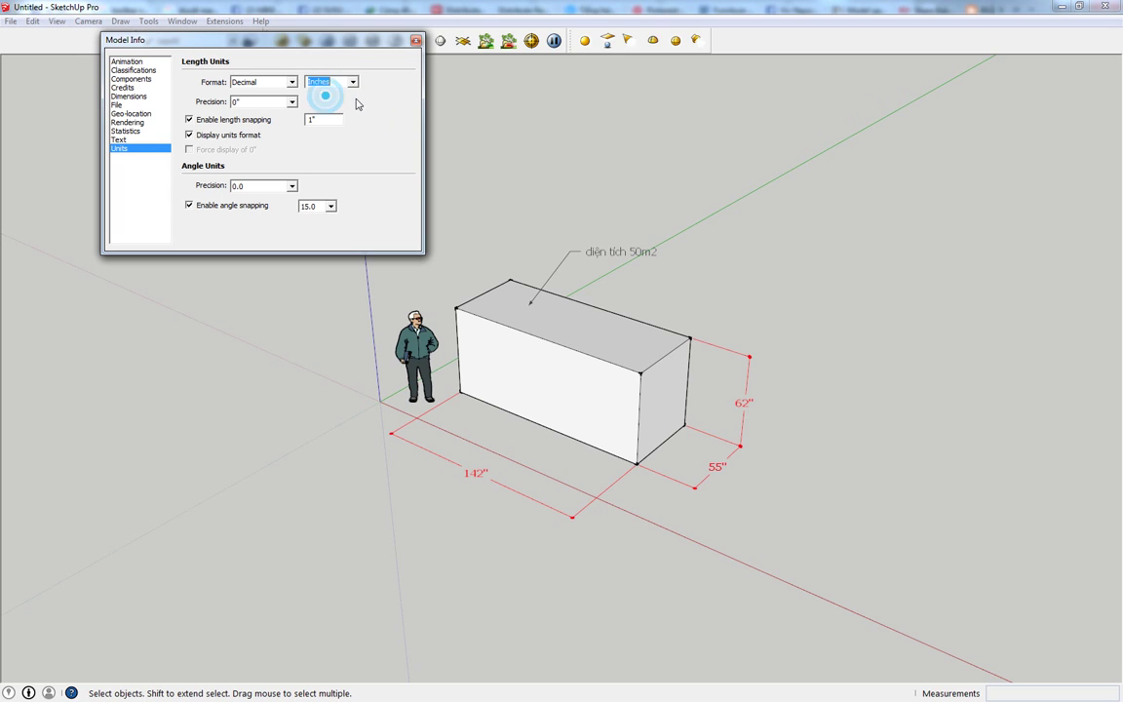
# Settle on centimetres so the box dimensions read 360cm, 159cm and 139cm.
pyautogui.moveTo(609, 359); pyautogui.dragTo(565, 364, button='middle')
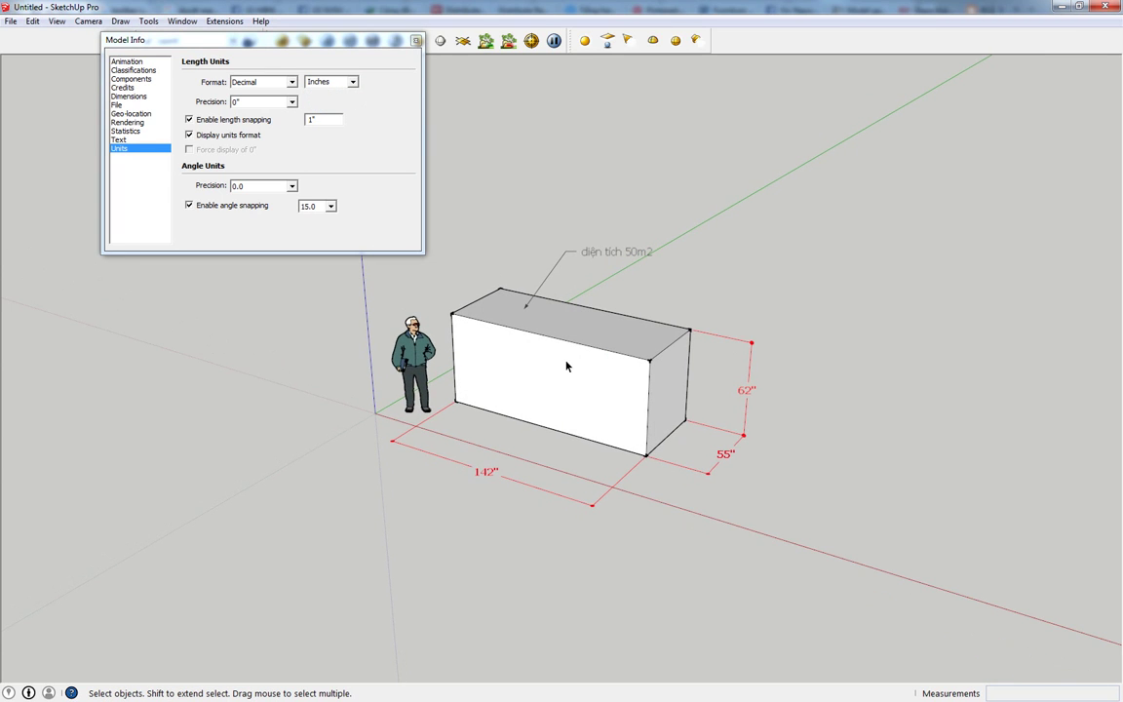
pyautogui.scroll(-2, 567, 366)
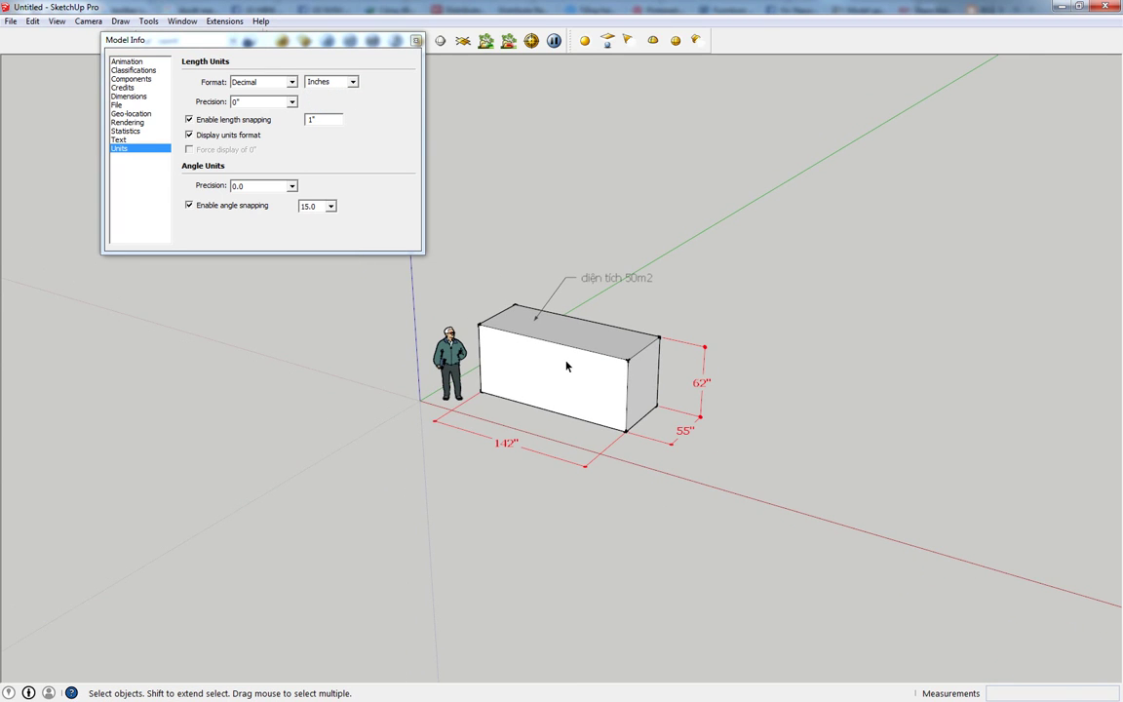
pyautogui.keyDown('shift'); pyautogui.moveTo(572, 356); pyautogui.dragTo(639, 344, button='middle'); pyautogui.keyUp('shift')
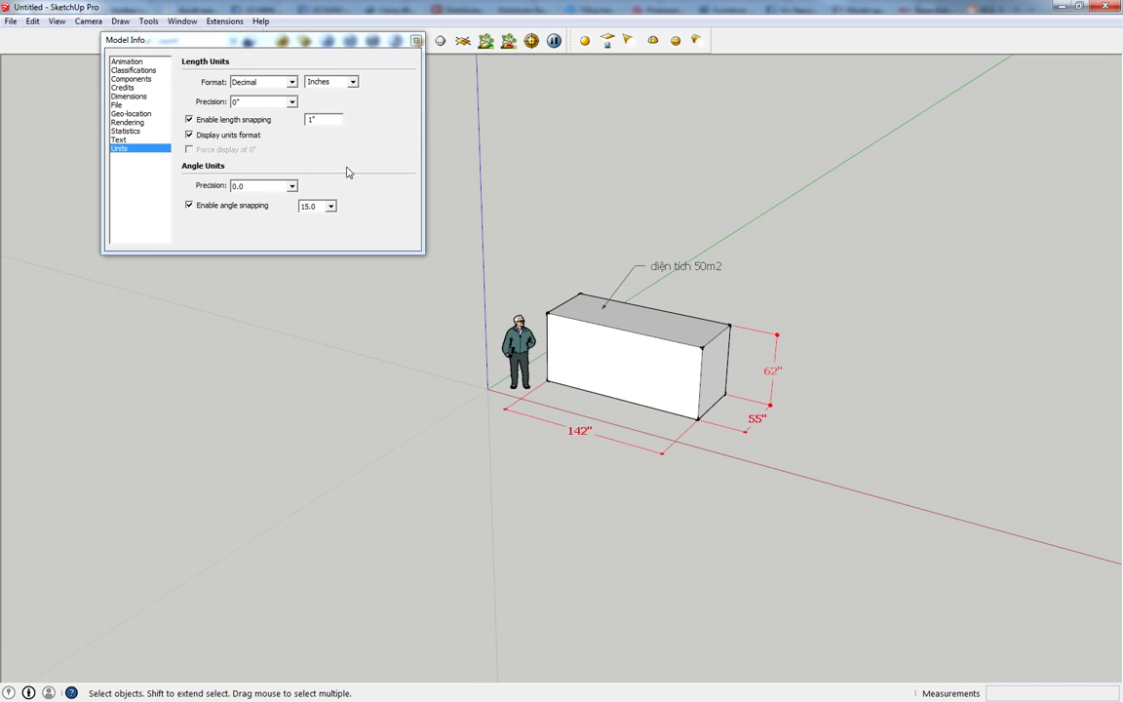
pyautogui.click(331, 82)
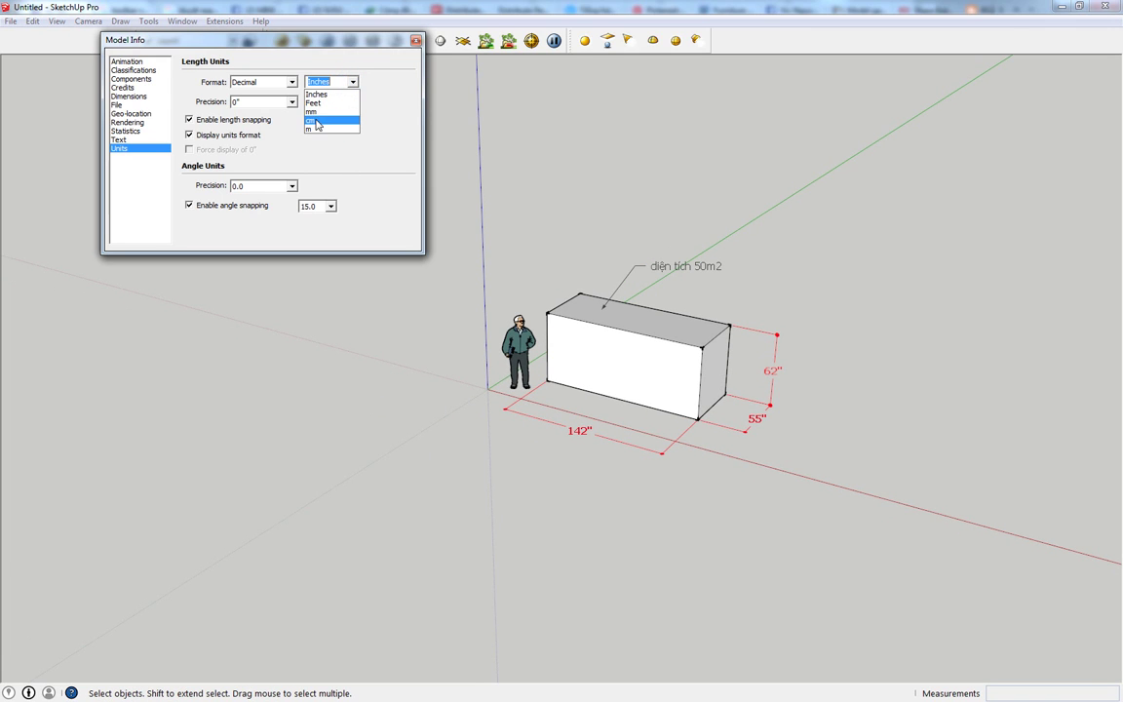
pyautogui.click(324, 121)
pyautogui.moveTo(624, 400); pyautogui.dragTo(663, 336, button='middle')
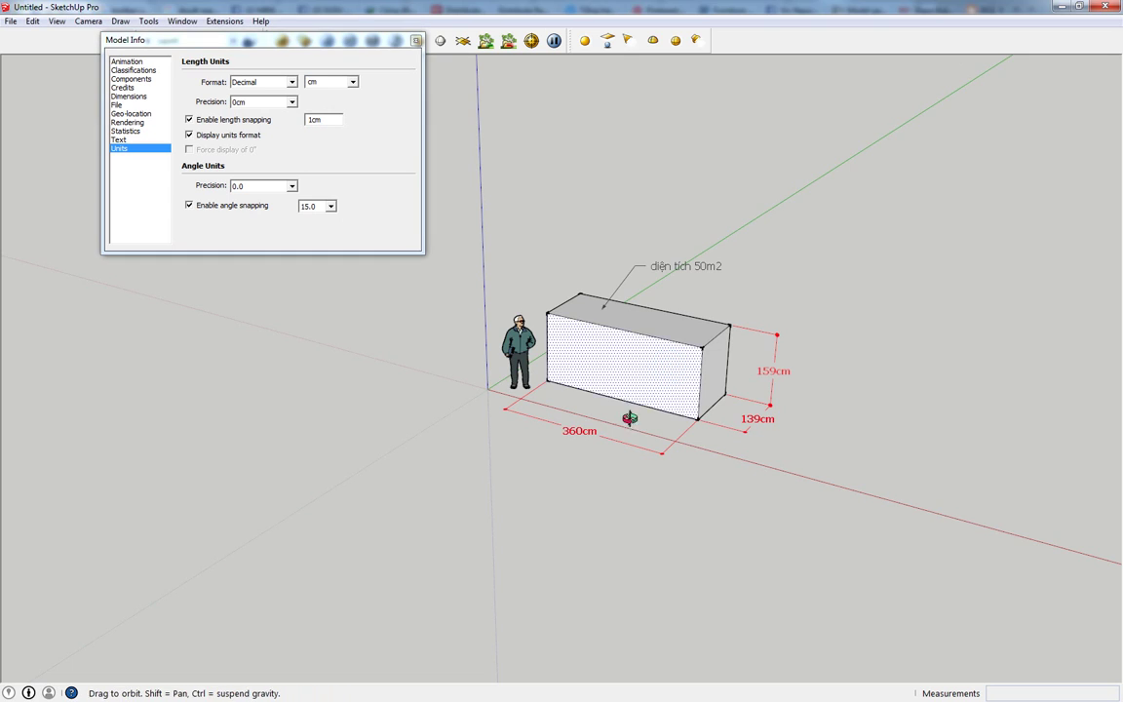
# Delete the area label and push/pull the box into a thin wall 273cm tall, 449cm wide.
pyautogui.press('Escape')
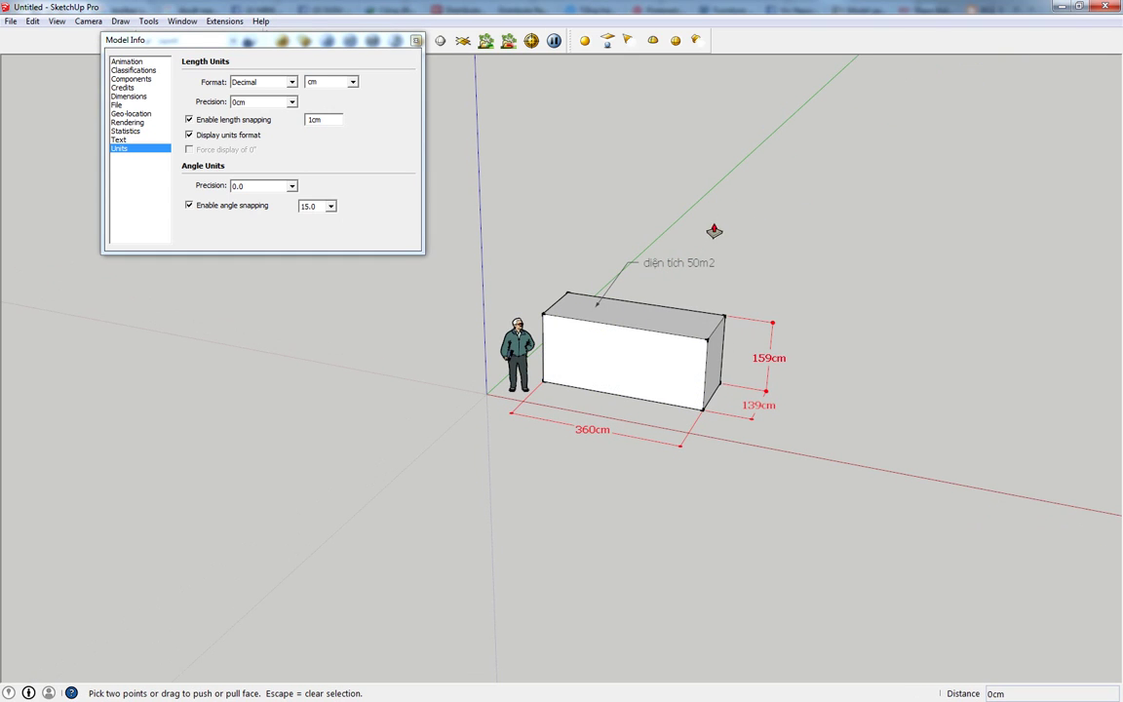
pyautogui.click(679, 262)
pyautogui.press('Delete')
pyautogui.press('p')
pyautogui.moveTo(619, 308); pyautogui.dragTo(622, 263)
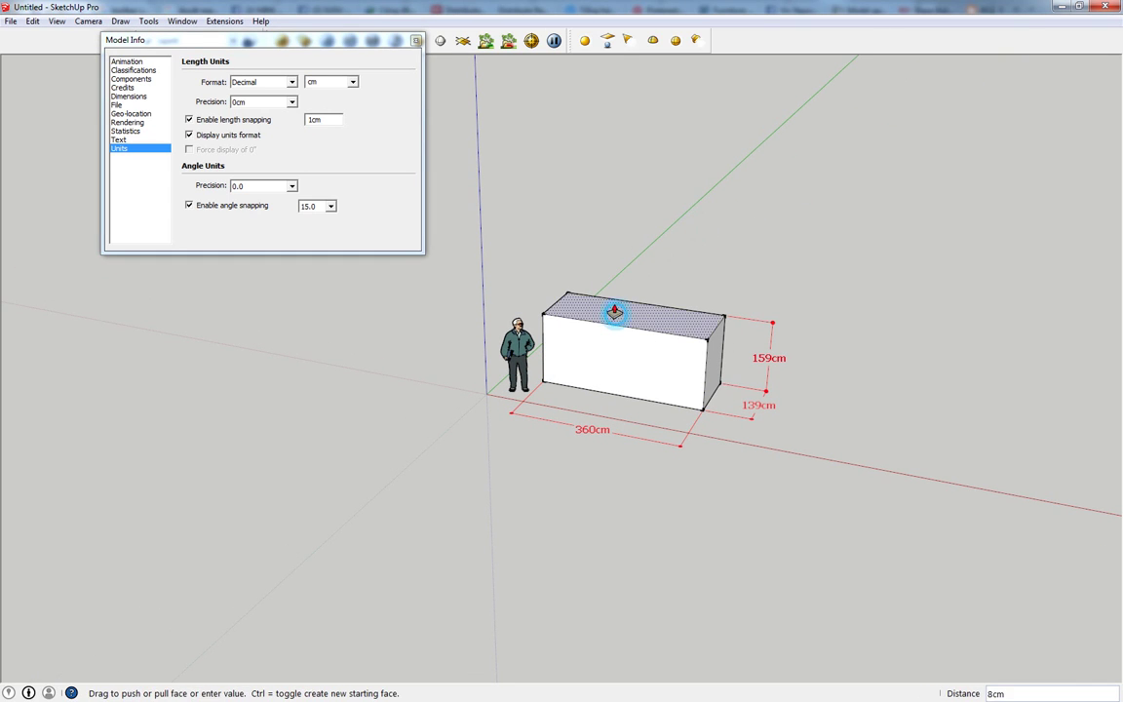
pyautogui.moveTo(709, 331); pyautogui.dragTo(751, 330)
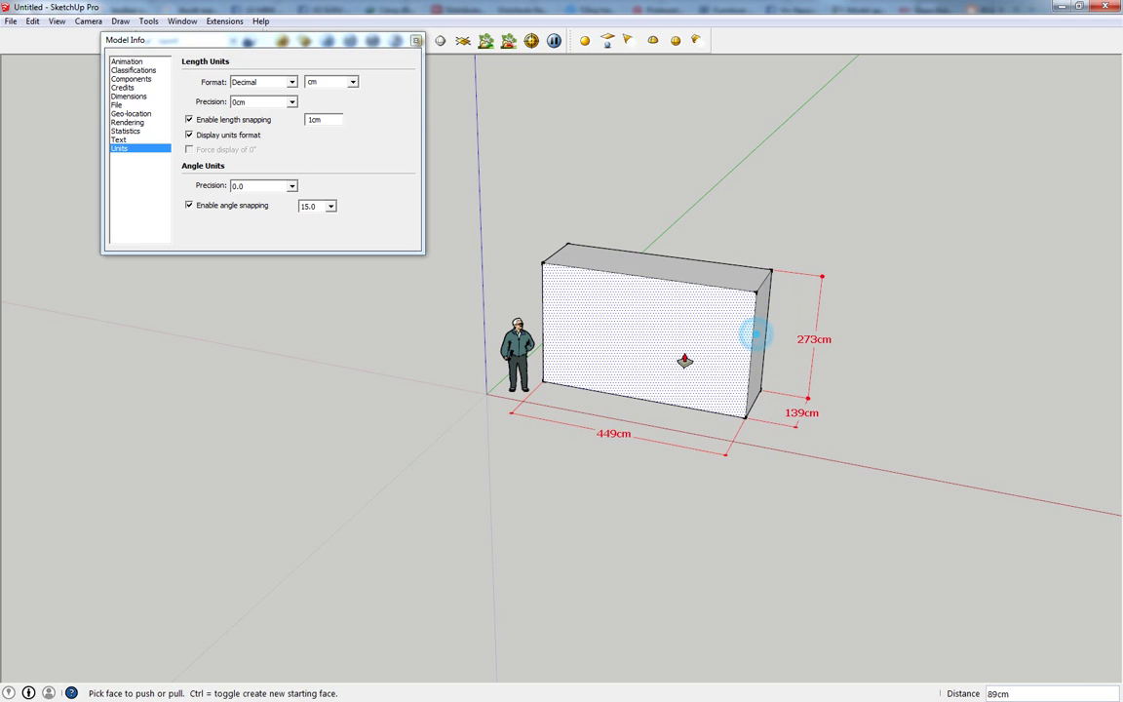
pyautogui.moveTo(682, 363); pyautogui.dragTo(699, 337)
# Delete the remaining 449cm dimension and make the whole wall a group.
pyautogui.press('Delete')
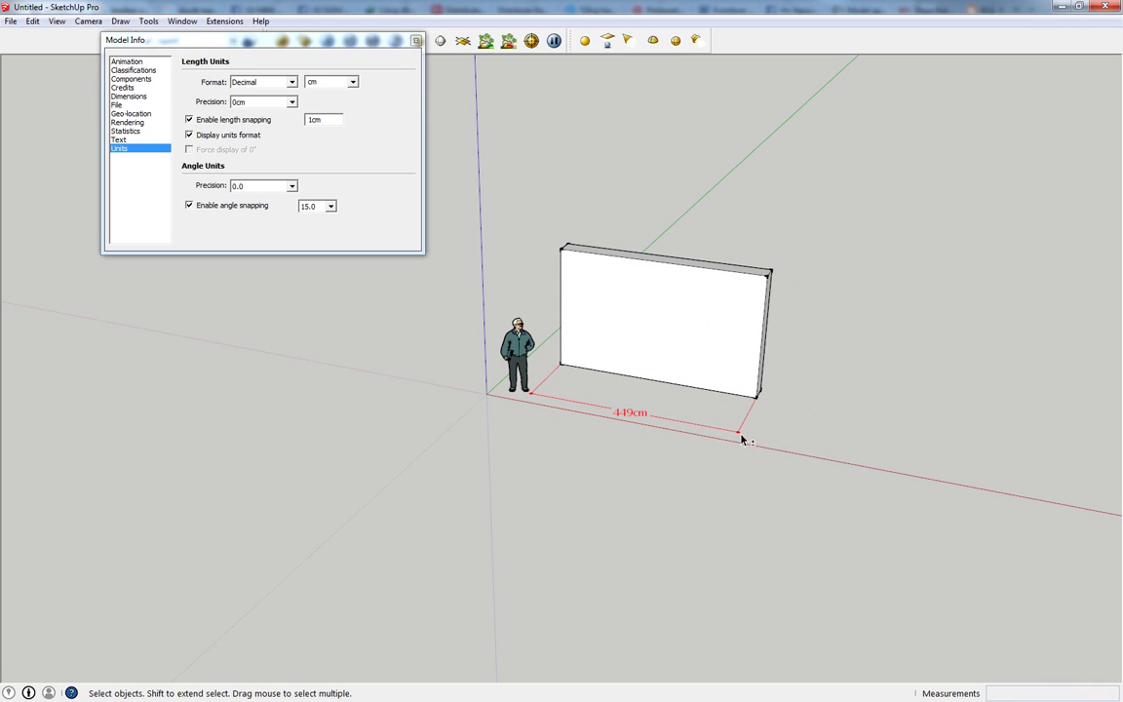
pyautogui.click(737, 421)
pyautogui.press('Delete')
pyautogui.moveTo(622, 418); pyautogui.dragTo(554, 431, button='middle')
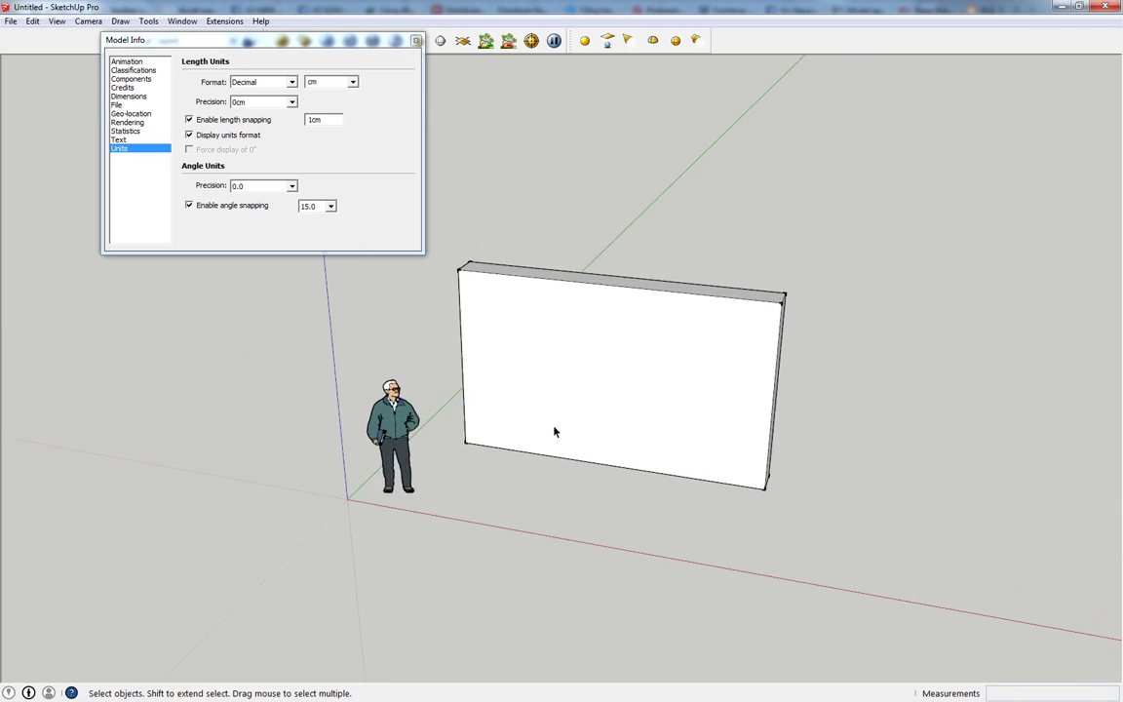
pyautogui.press('t')
pyautogui.click(467, 442)
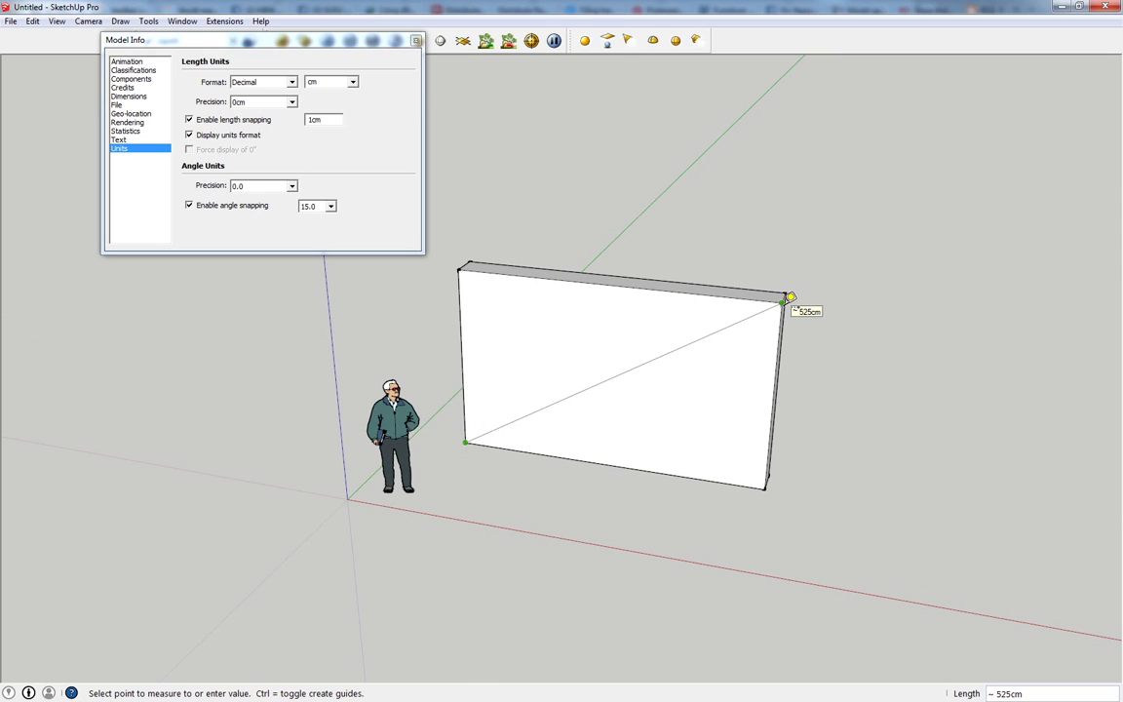
pyautogui.press('space')
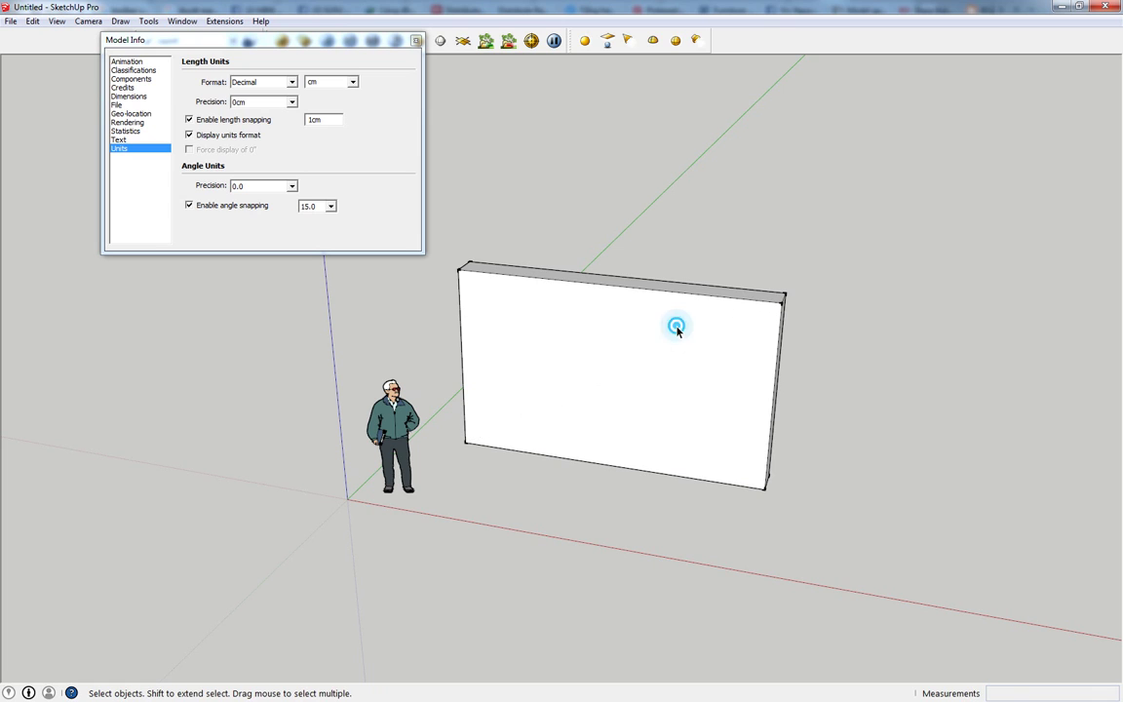
pyautogui.tripleClick(678, 326)
pyautogui.press('g')
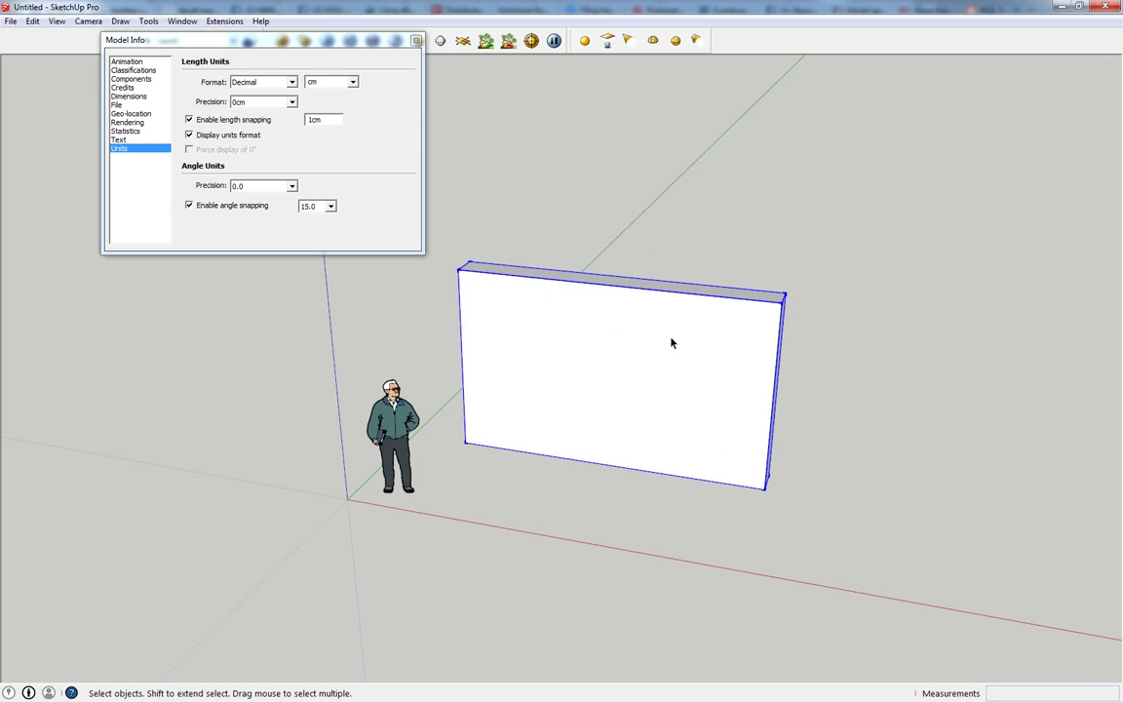
# Open the wall group for editing and switch length units to inches.
pyautogui.doubleClick(609, 391)
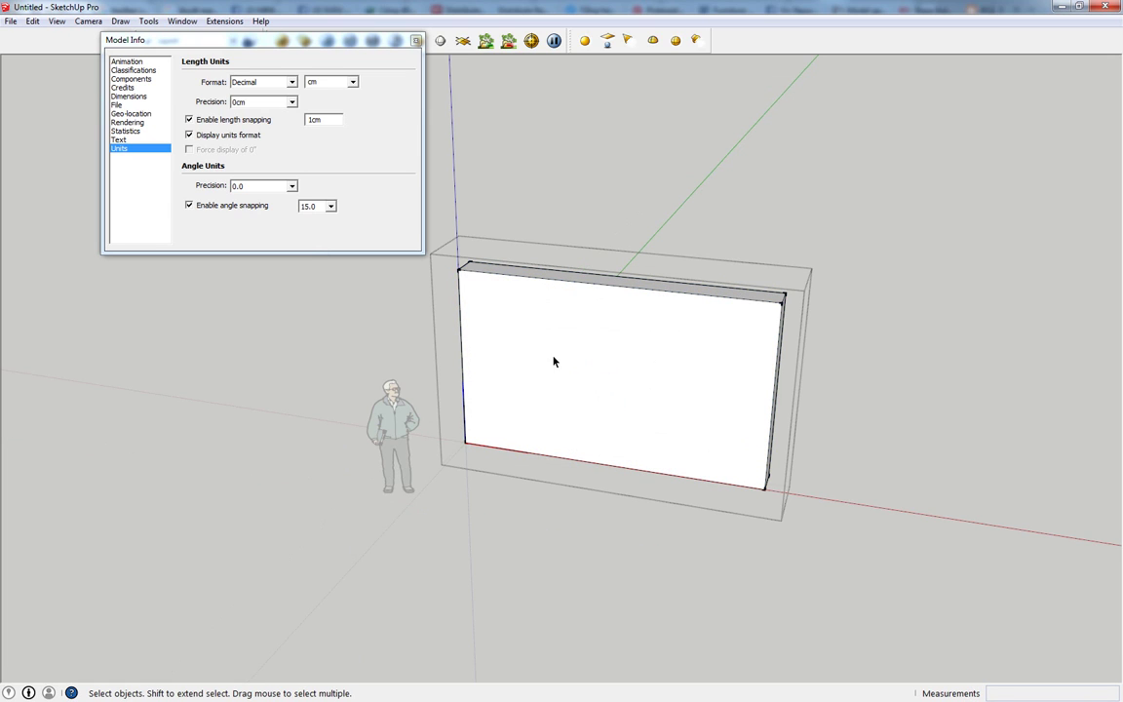
pyautogui.click(352, 82)
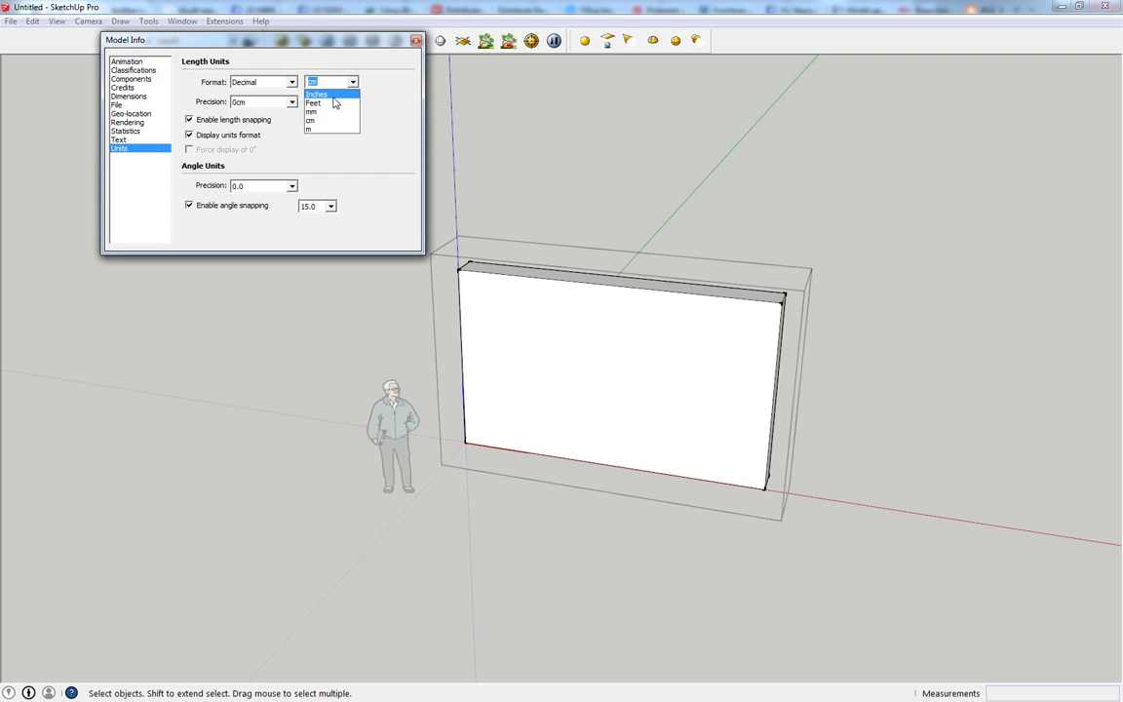
pyautogui.click(331, 95)
pyautogui.scroll(1, 627, 384)
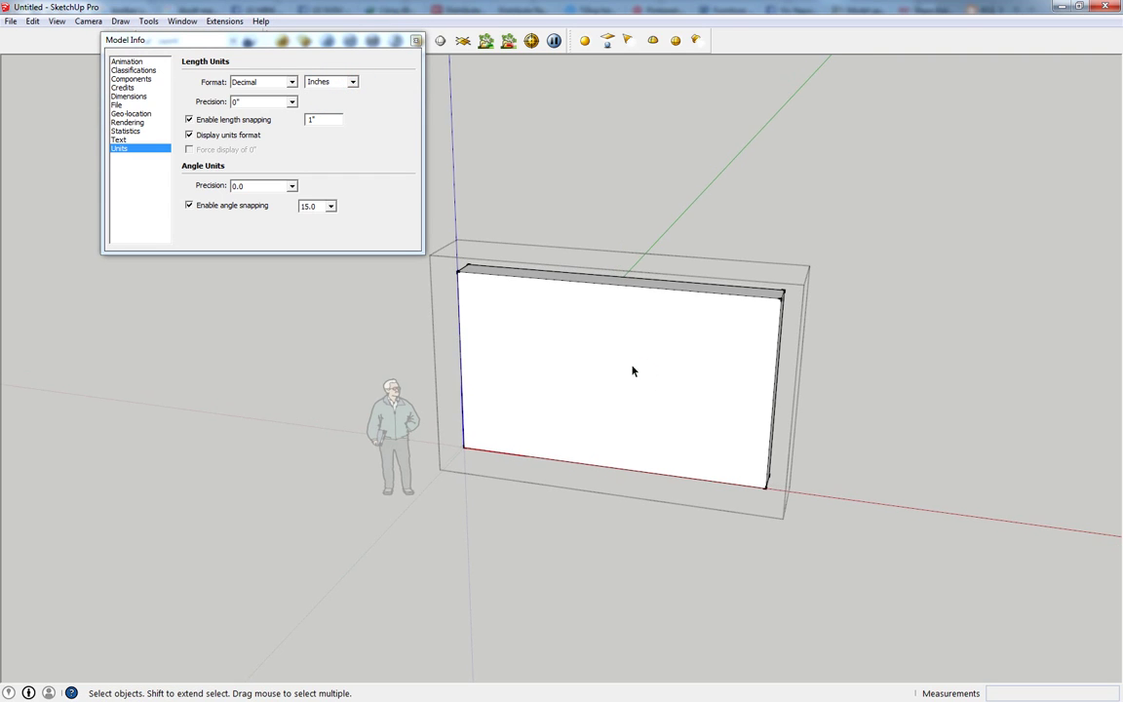
pyautogui.scroll(1, 630, 366)
# Measure the wall's corner-to-corner diagonal and rescale the group so it equals 65 inches.
pyautogui.press('t')
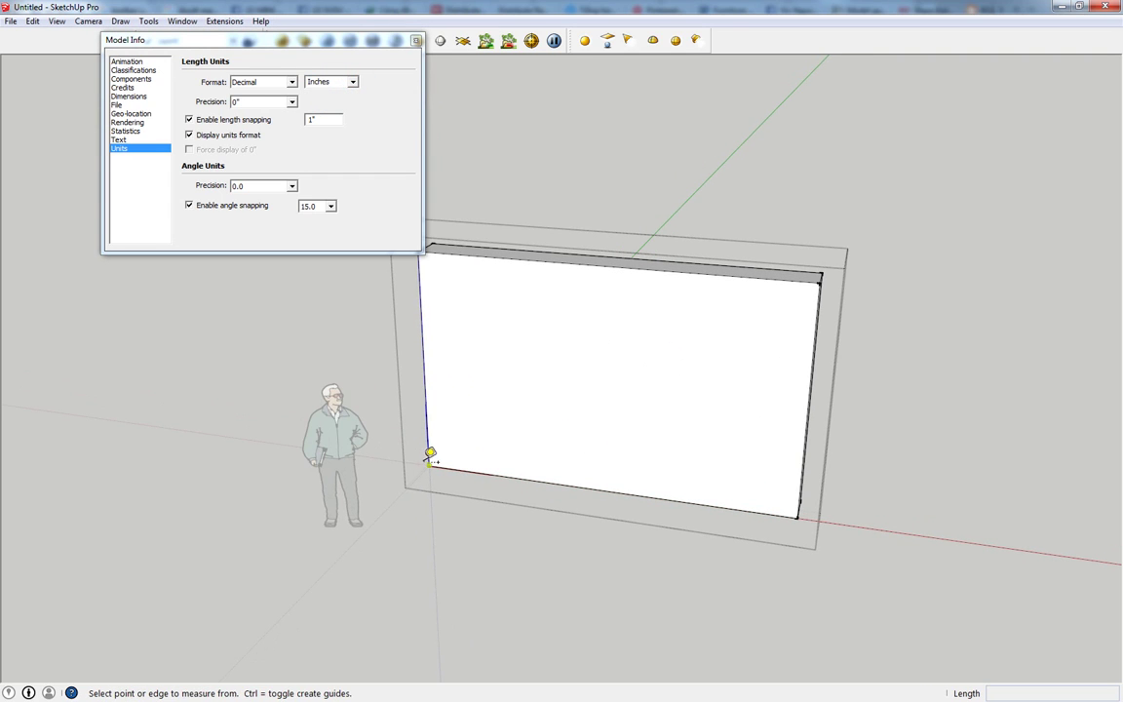
pyautogui.click(429, 464)
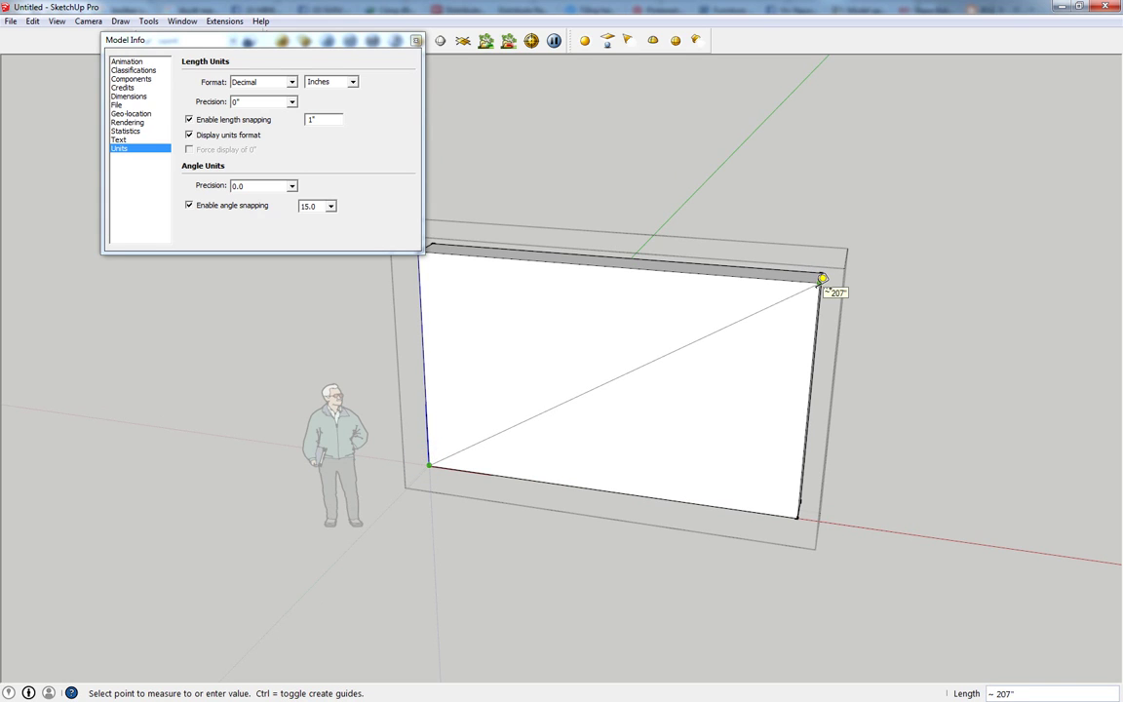
pyautogui.click(822, 280)
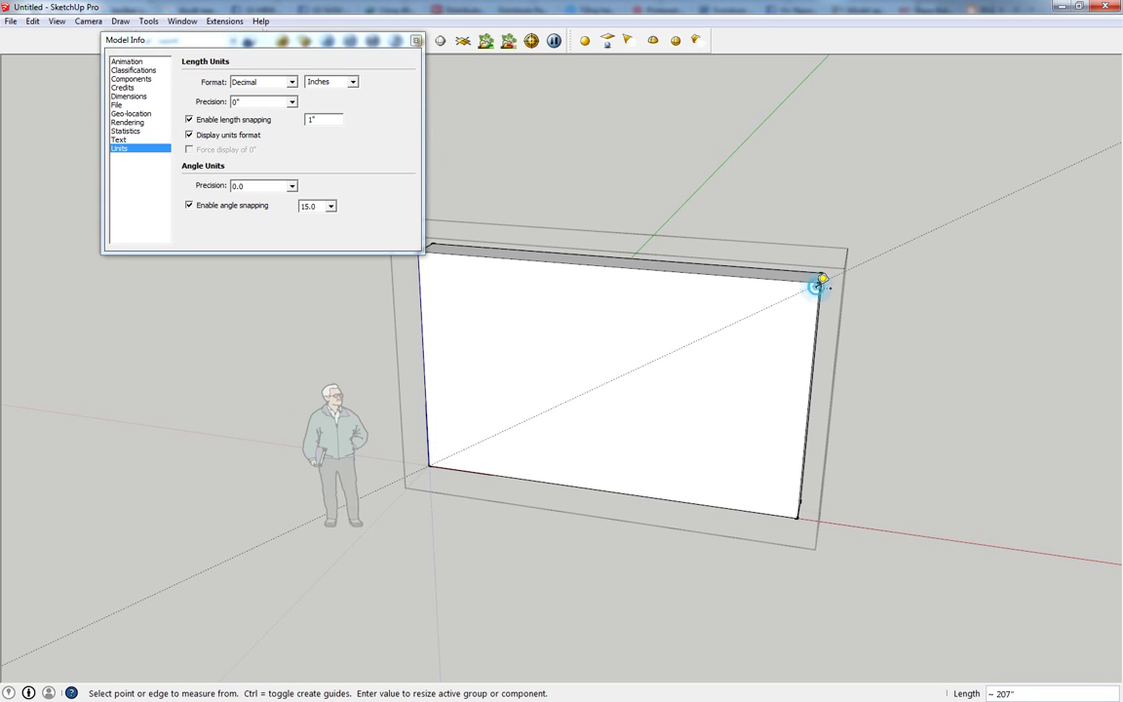
pyautogui.write('65')
pyautogui.press('Return')
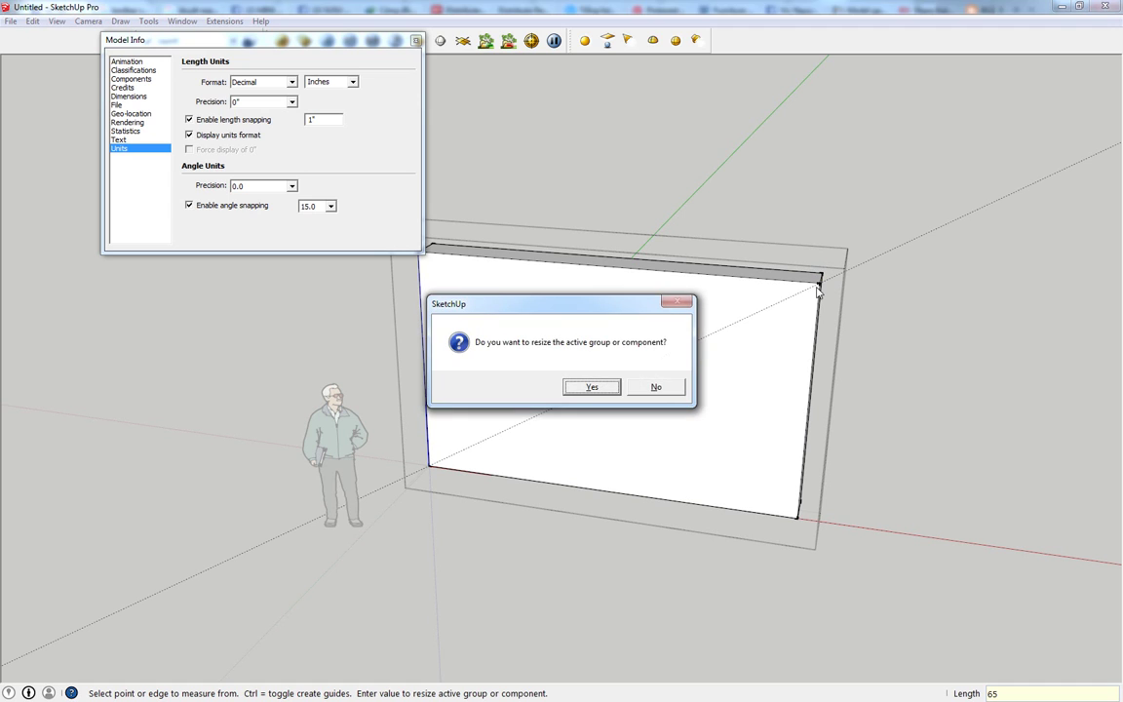
pyautogui.click(586, 388)
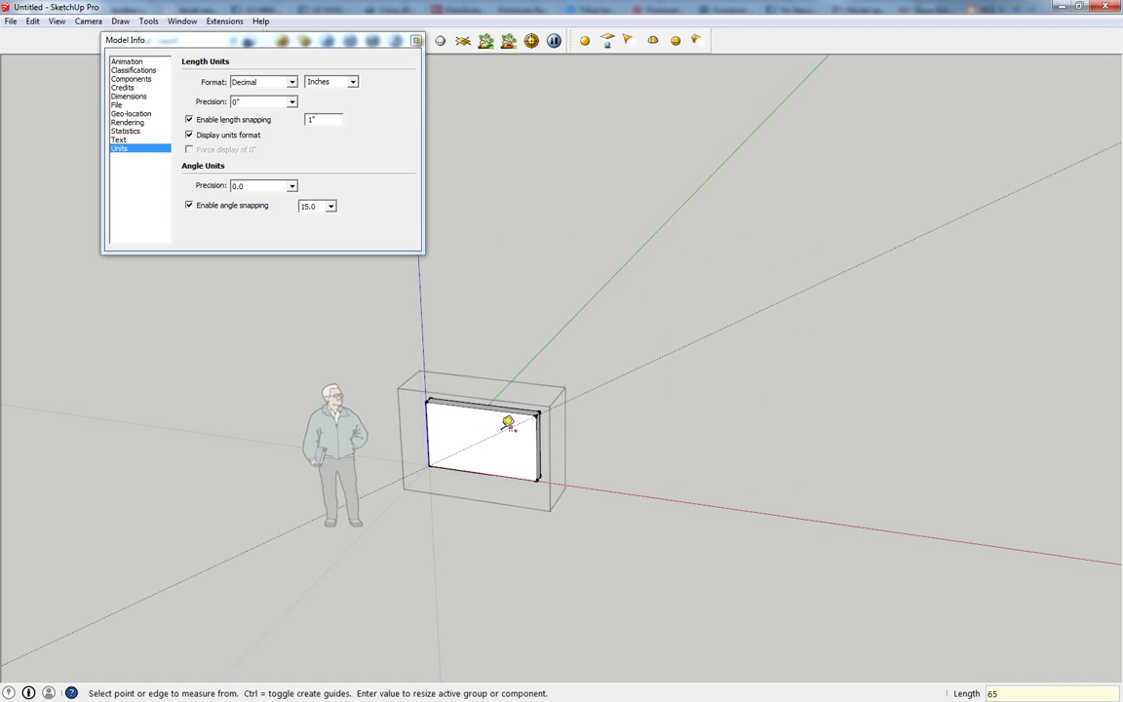
pyautogui.press('e')
pyautogui.scroll(2, 492, 429)
pyautogui.scroll(2, 432, 482)
# Take a check measurement from the lower-left corner, then set length units to millimetres.
pyautogui.press('t')
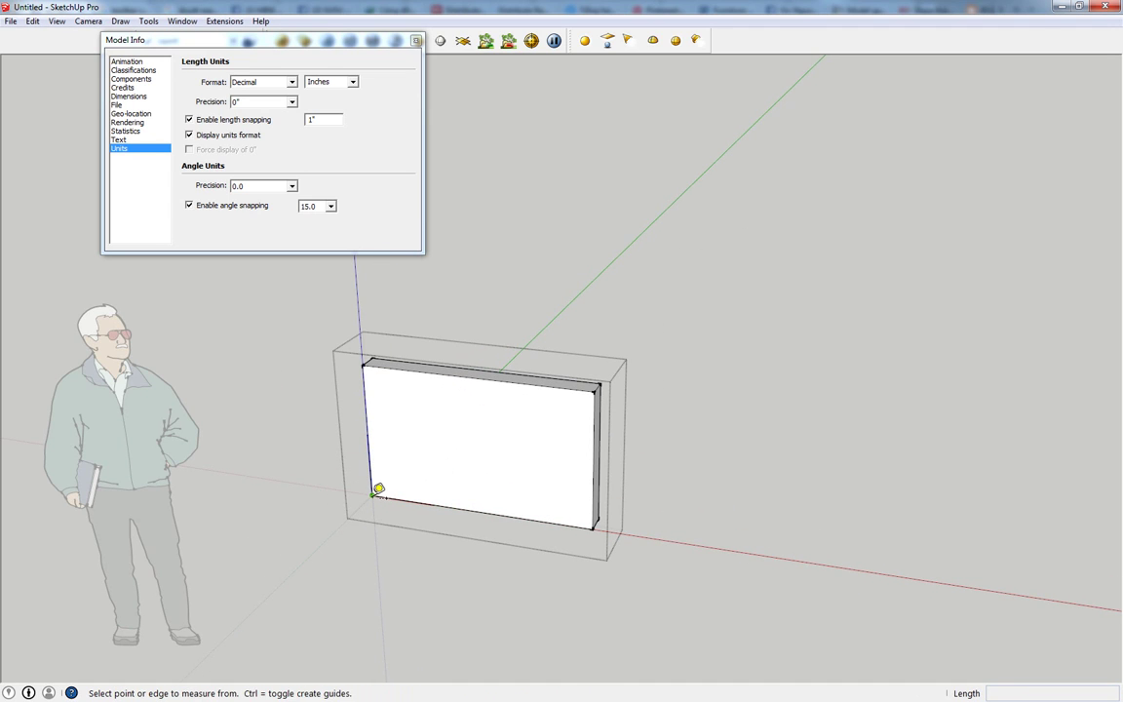
pyautogui.click(371, 495)
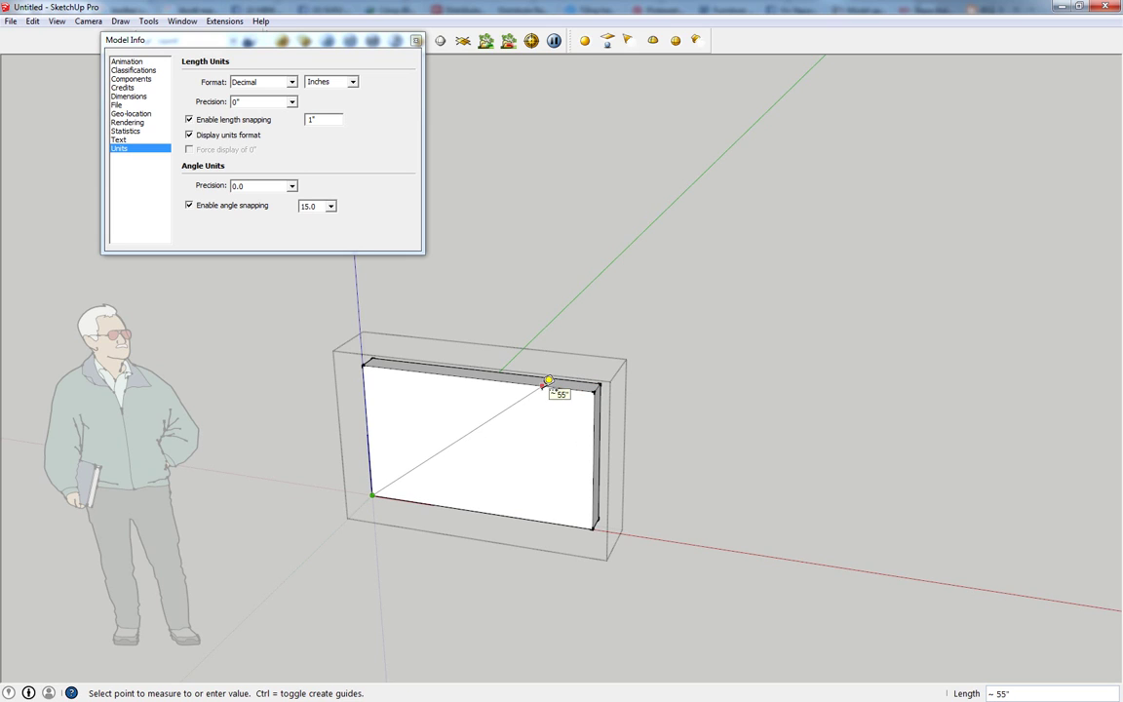
pyautogui.press('space')
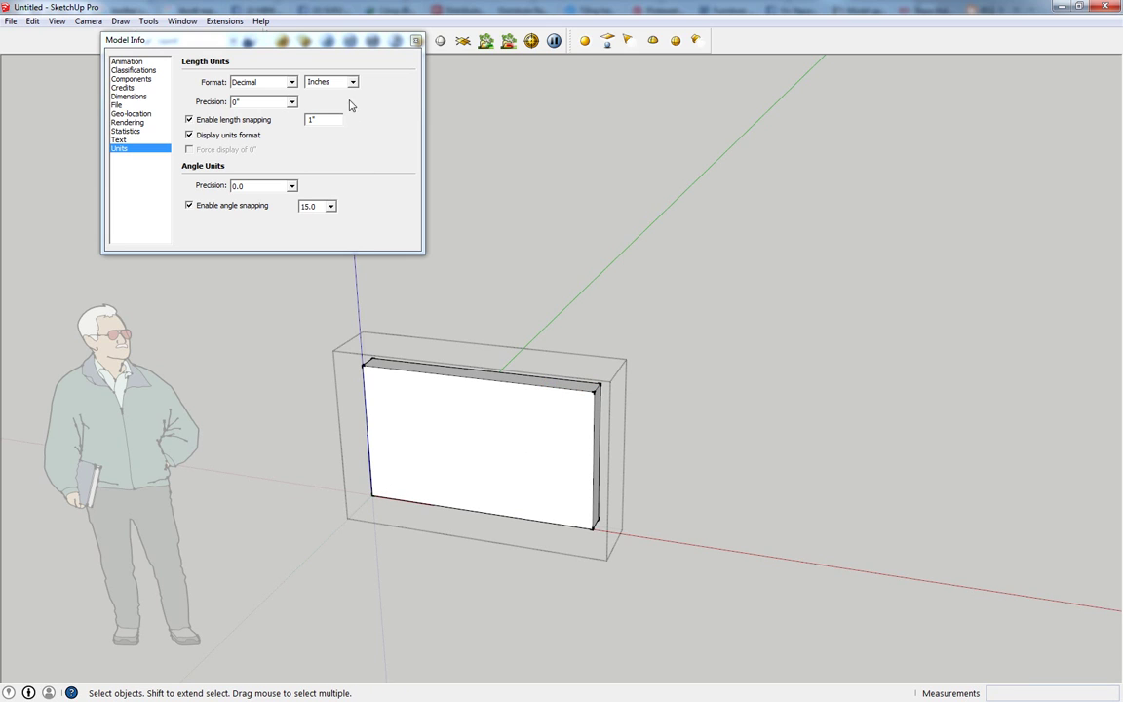
pyautogui.click(317, 81)
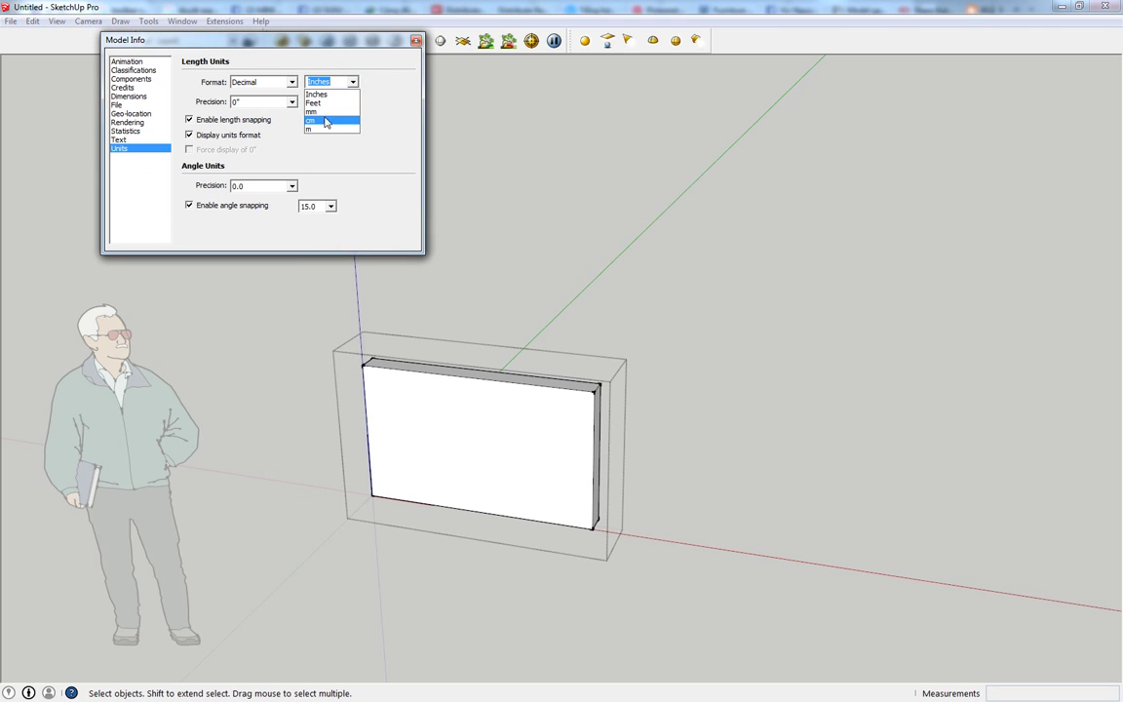
pyautogui.click(321, 111)
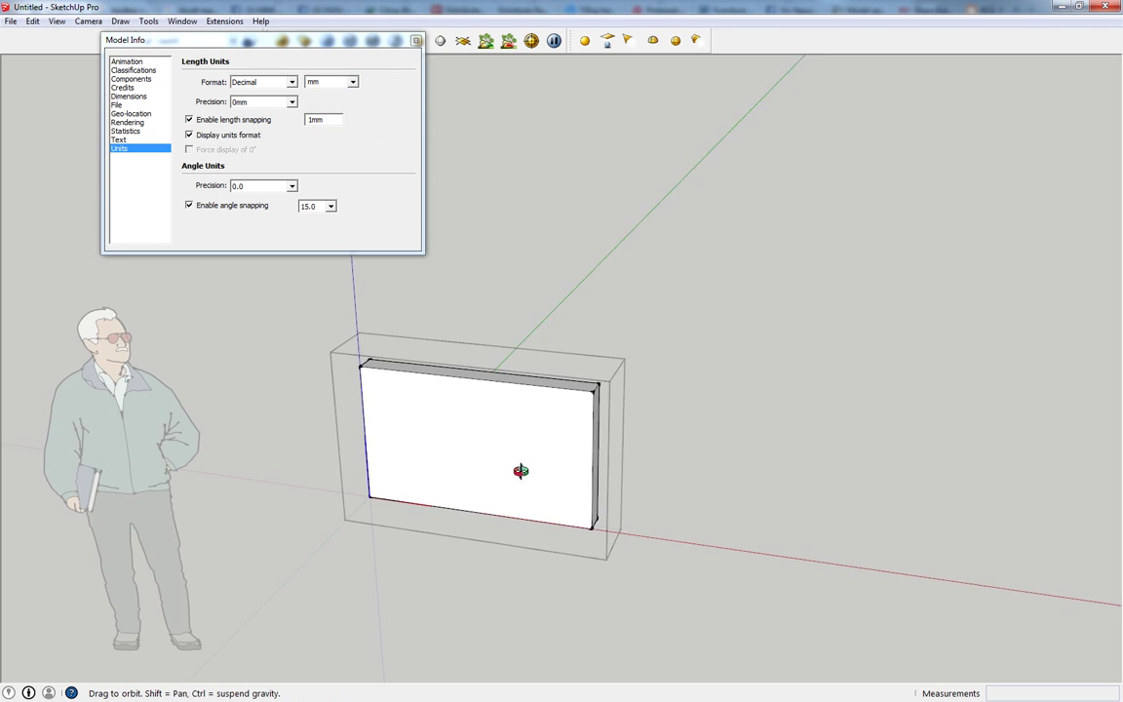
pyautogui.moveTo(516, 467); pyautogui.dragTo(493, 453, button='middle')
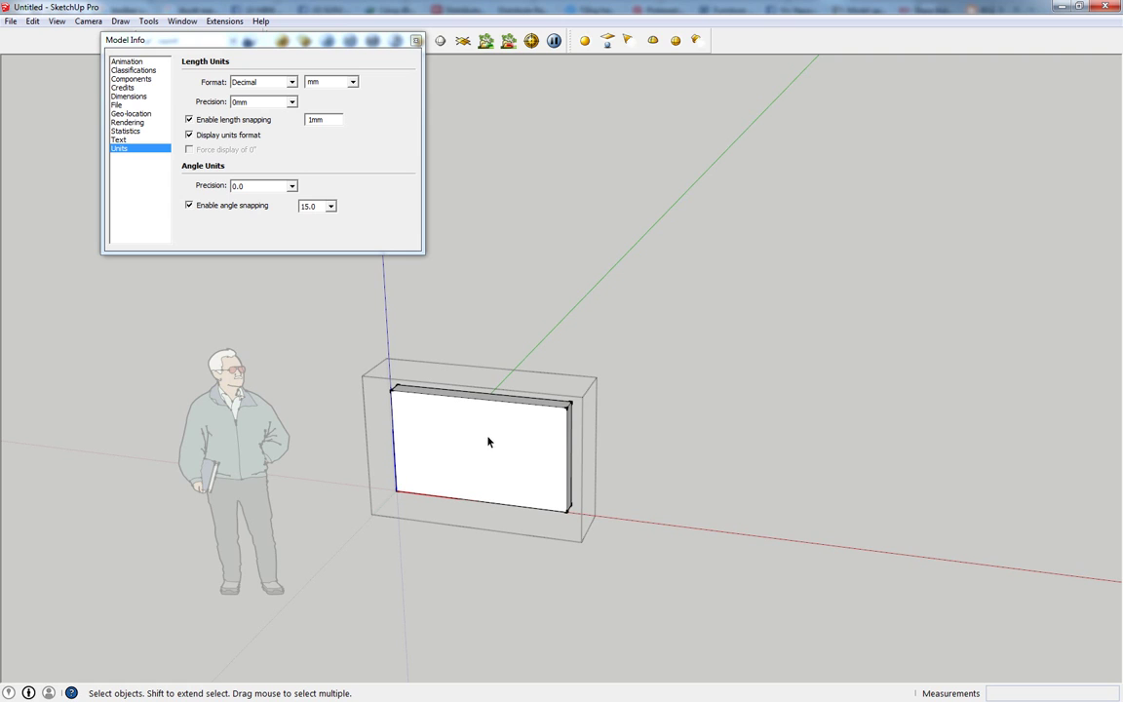
# Dimension the wall's bottom edge as 1411mm and its thickness as 127mm.
pyautogui.press('d')
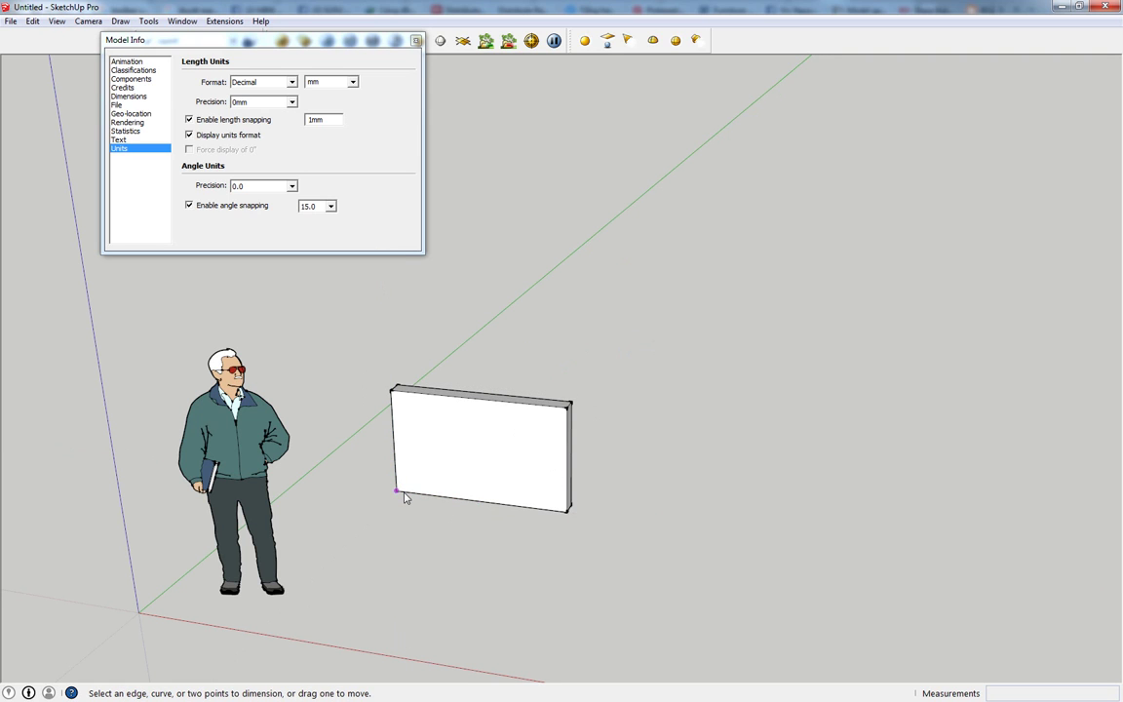
pyautogui.click(402, 492)
pyautogui.click(569, 509)
pyautogui.click(585, 531)
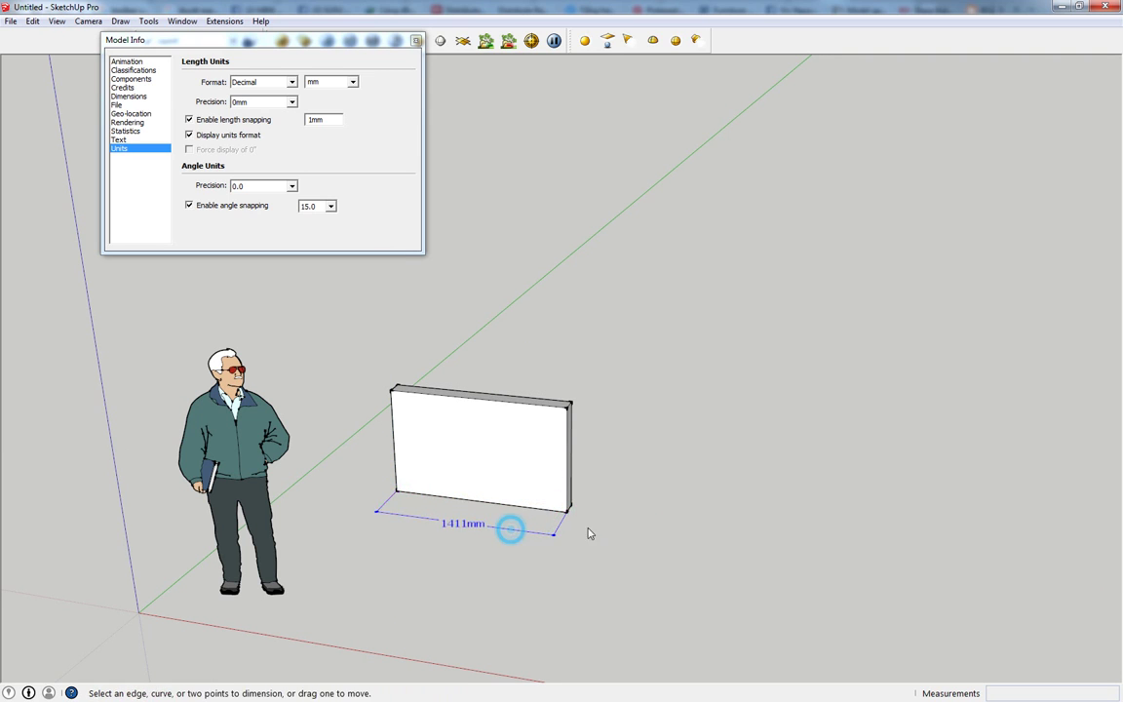
pyautogui.moveTo(589, 531); pyautogui.dragTo(567, 499, button='middle')
pyautogui.click(571, 501)
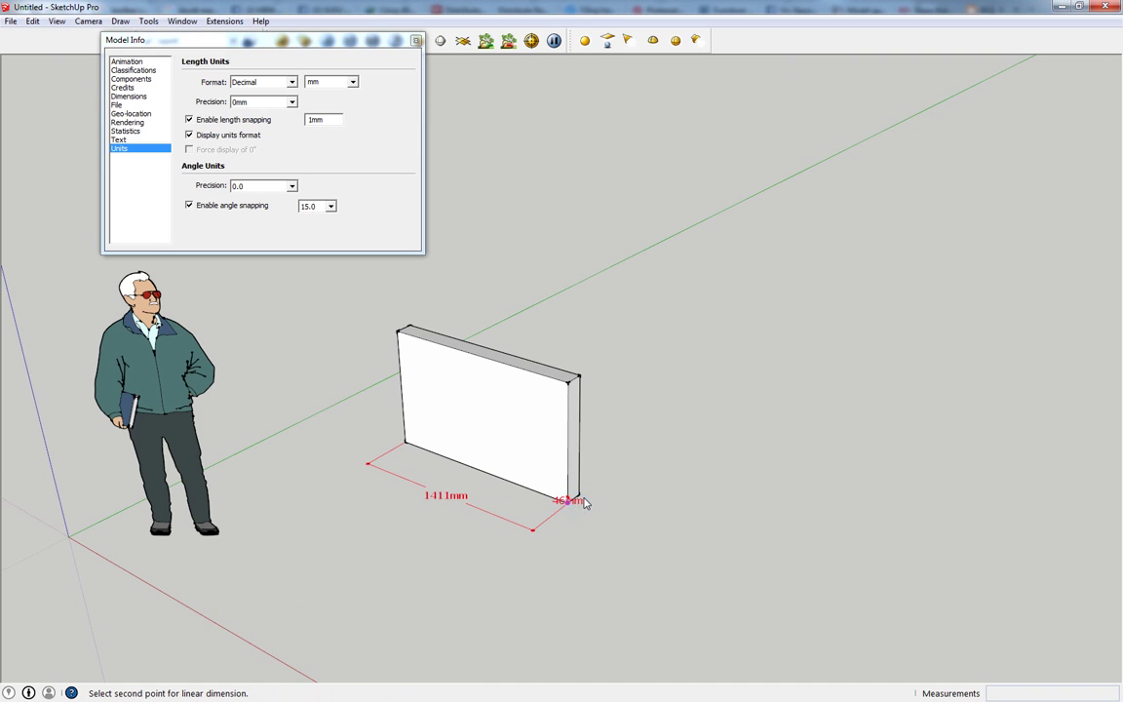
pyautogui.click(583, 499)
pyautogui.click(631, 520)
pyautogui.press('space')
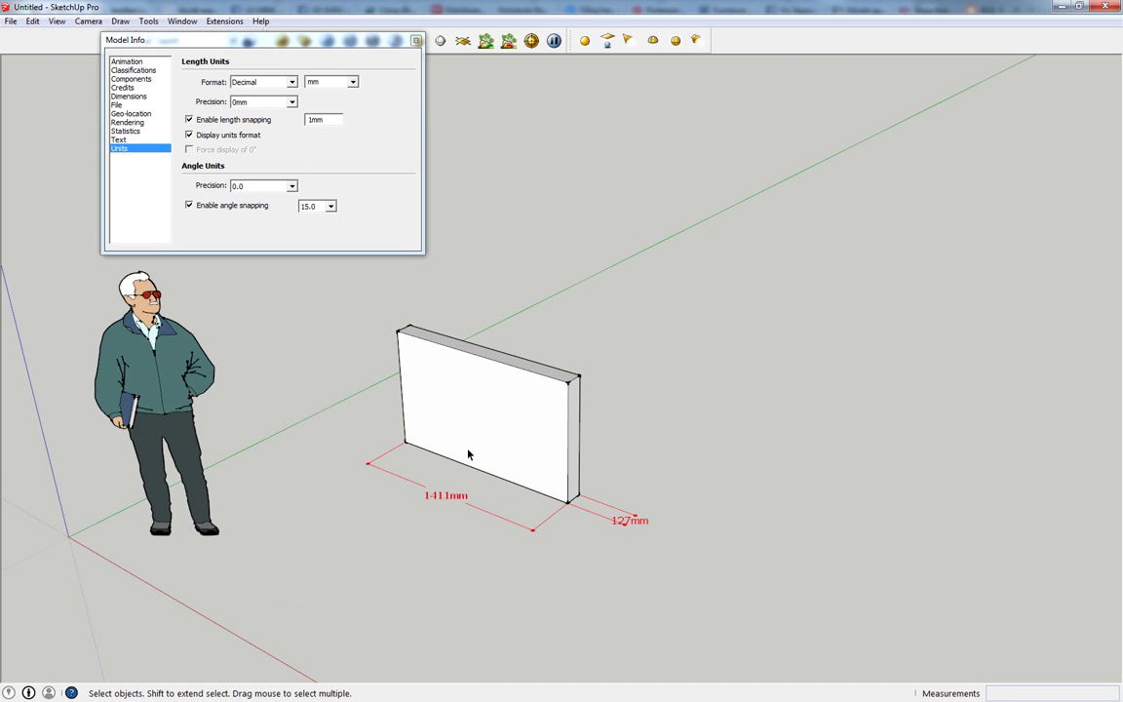
# Draw two short vertical lines on the wall's front face near its left end.
pyautogui.press('l')
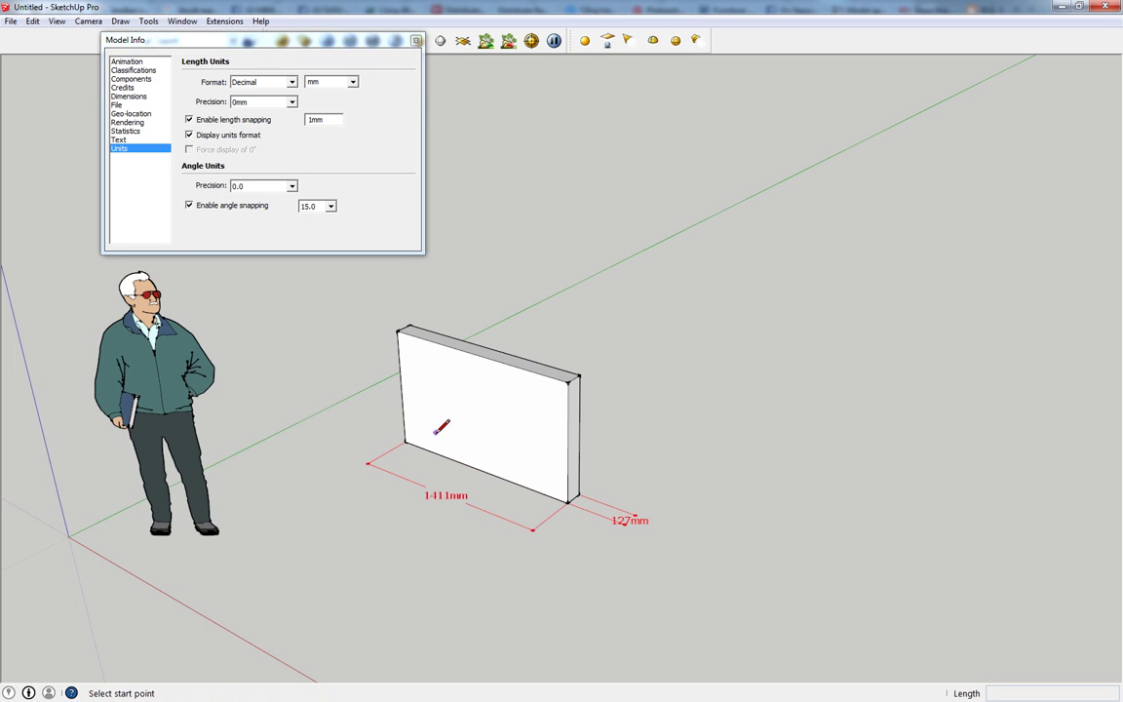
pyautogui.click(405, 443)
pyautogui.scroll(2, 428, 438)
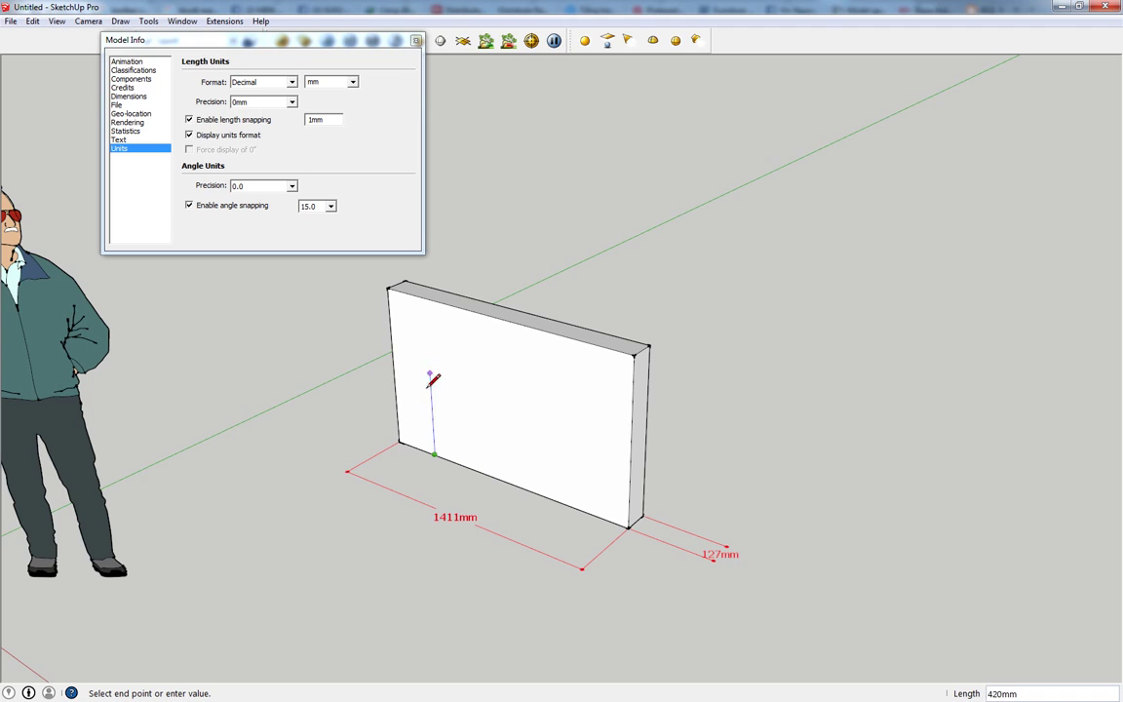
pyautogui.click(434, 435)
pyautogui.press('Escape')
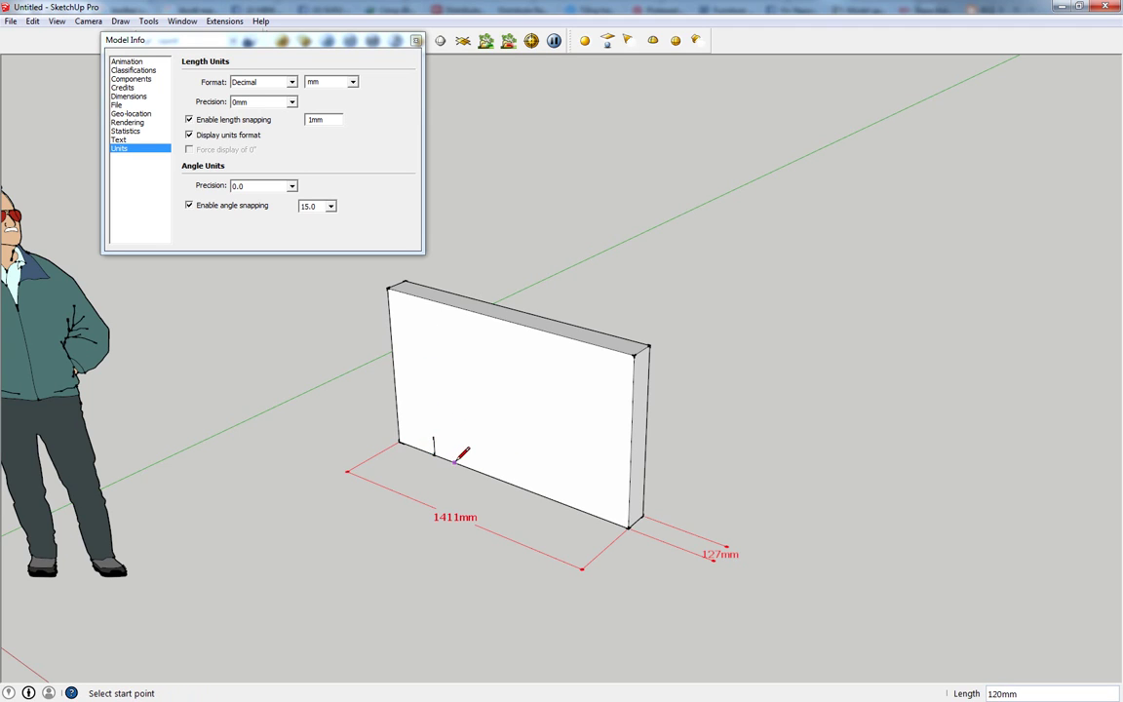
pyautogui.click(455, 458)
pyautogui.click(460, 400)
pyautogui.press('space')
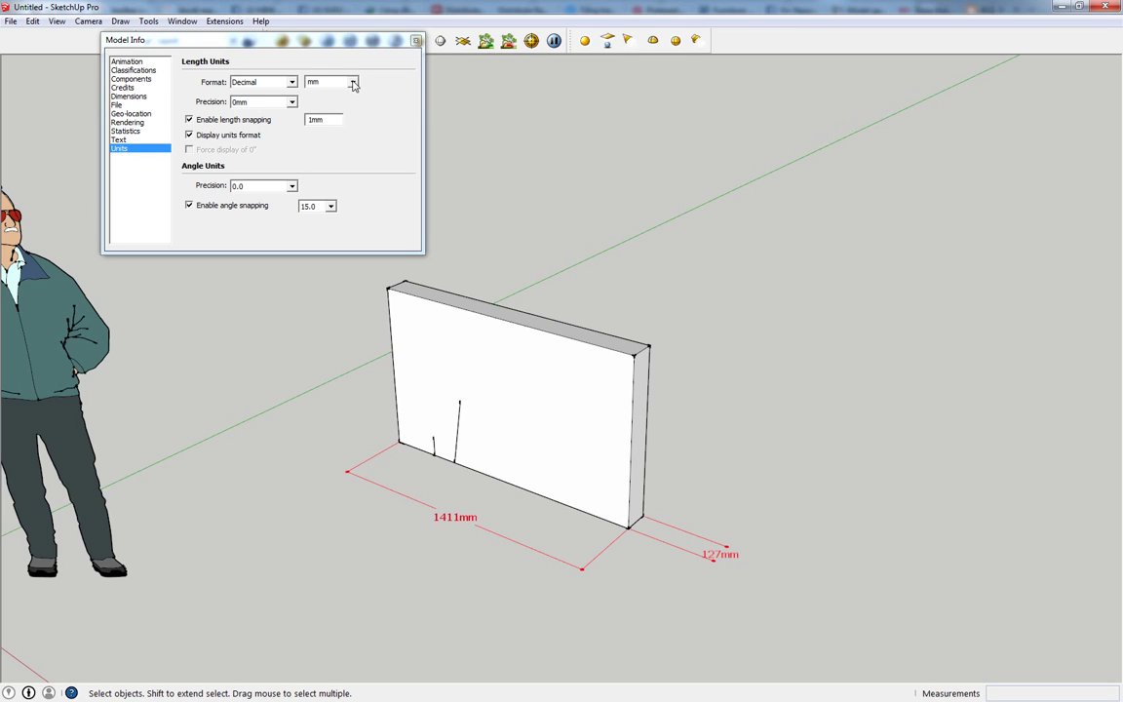
# Switch the length unit to metres, then select the wall and start a line on its bottom edge.
pyautogui.click(321, 81)
pyautogui.click(322, 129)
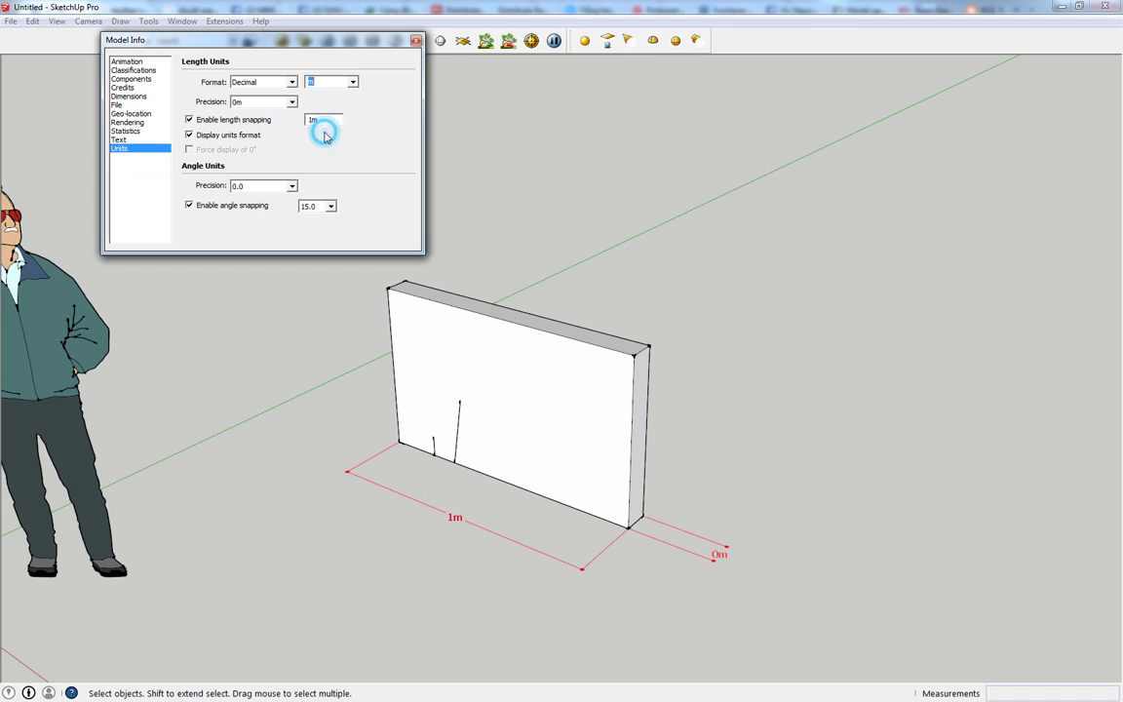
pyautogui.click(518, 456)
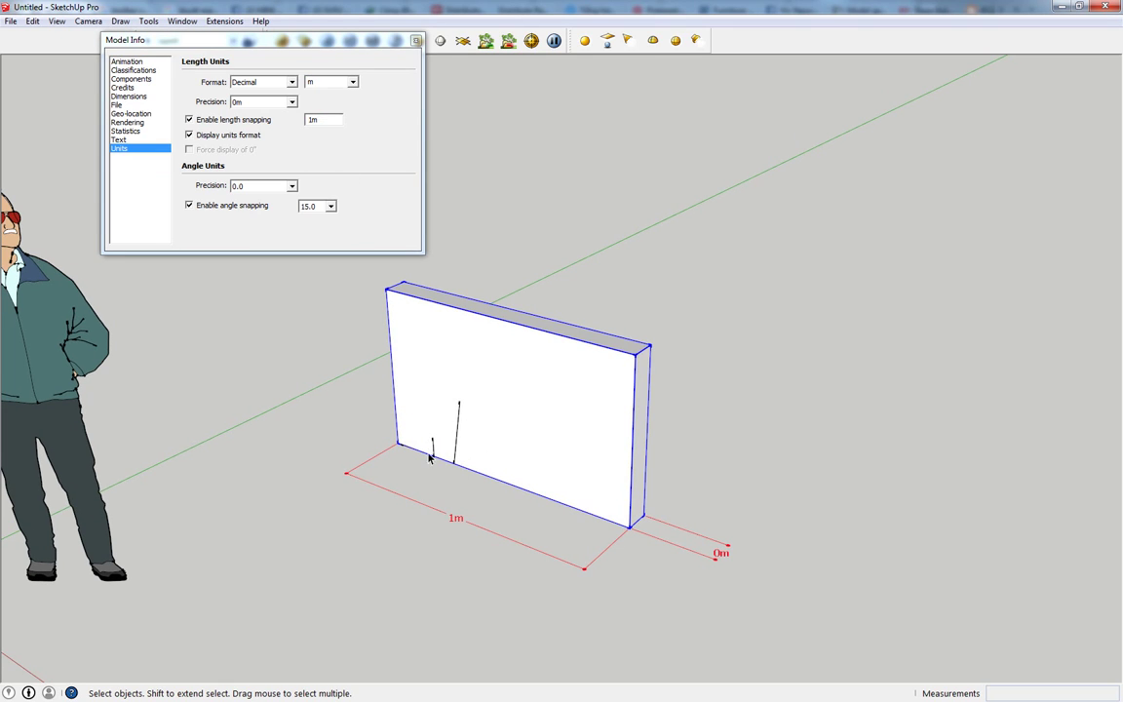
pyautogui.press('l')
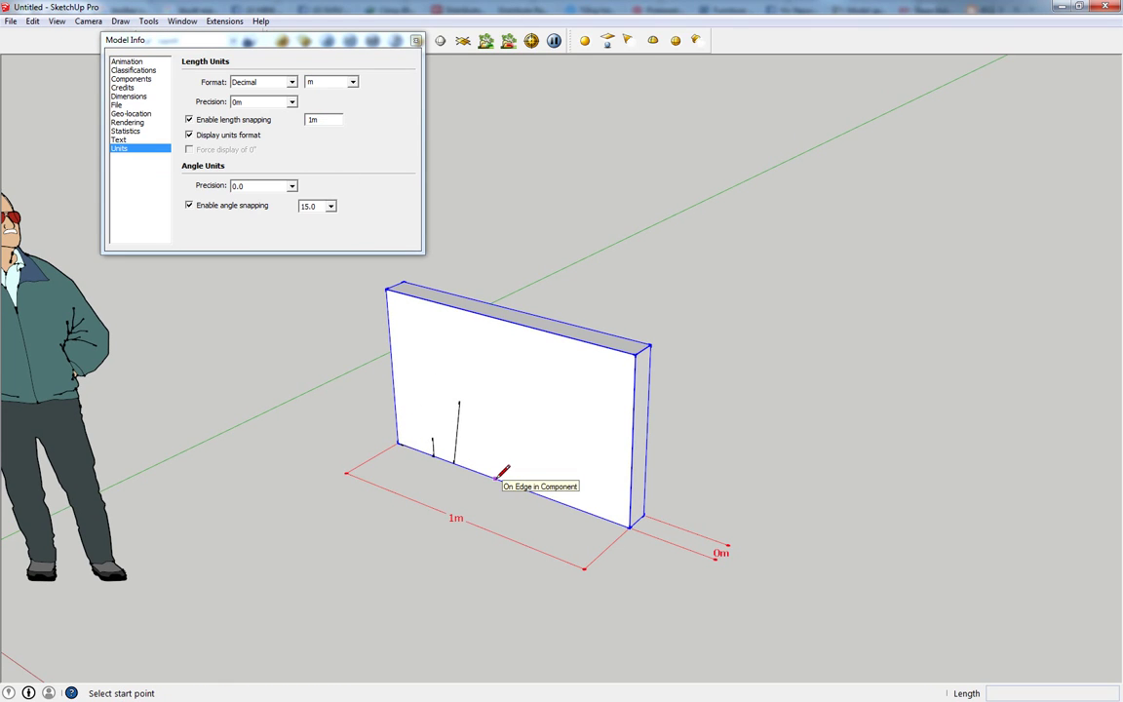
pyautogui.click(494, 478)
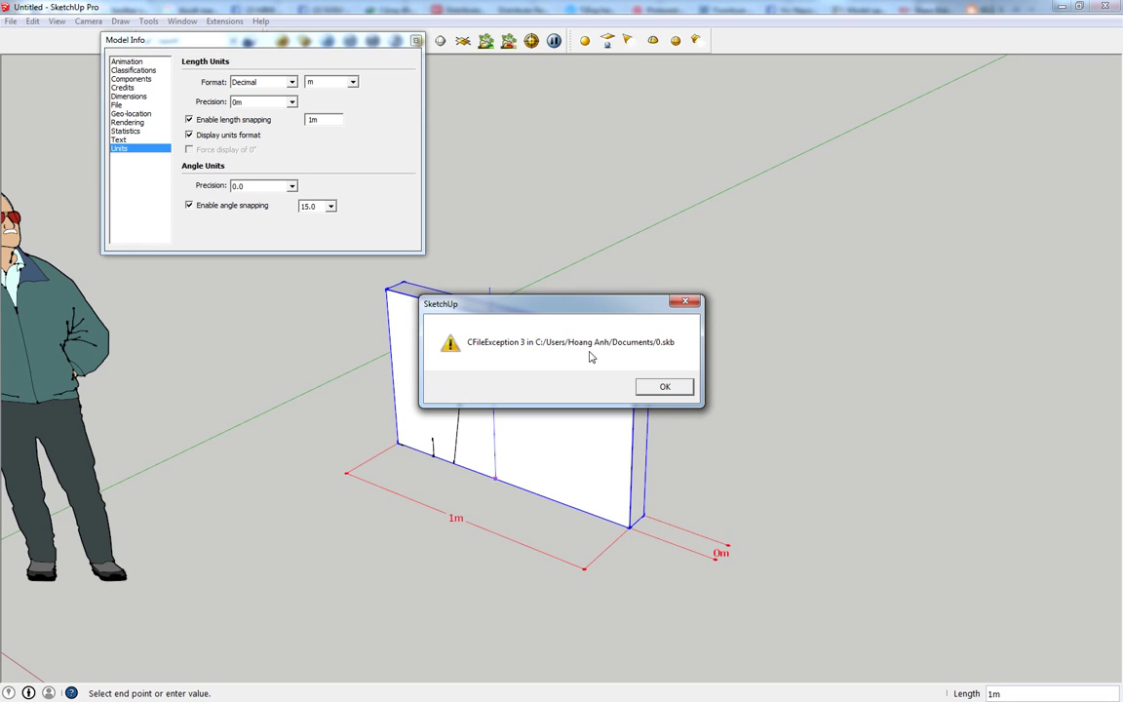
# Dismiss the CFileException error and save the model over Untitled.skp on the Desktop.
pyautogui.click(667, 386)
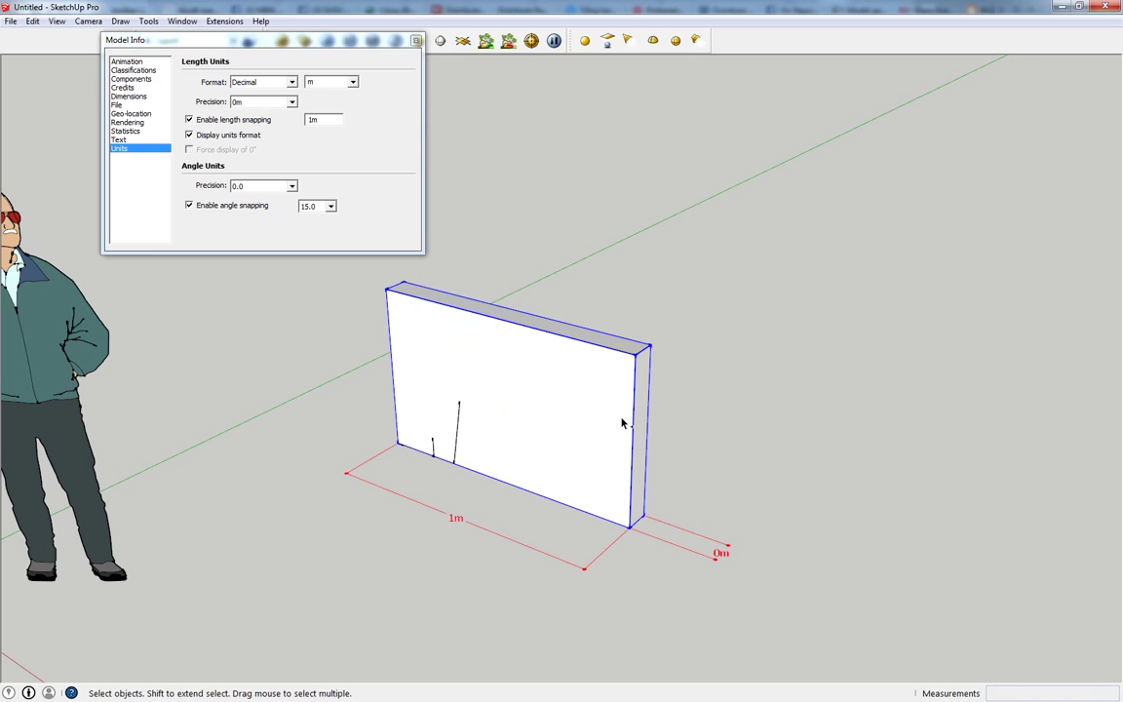
pyautogui.hotkey('ctrl', 's')
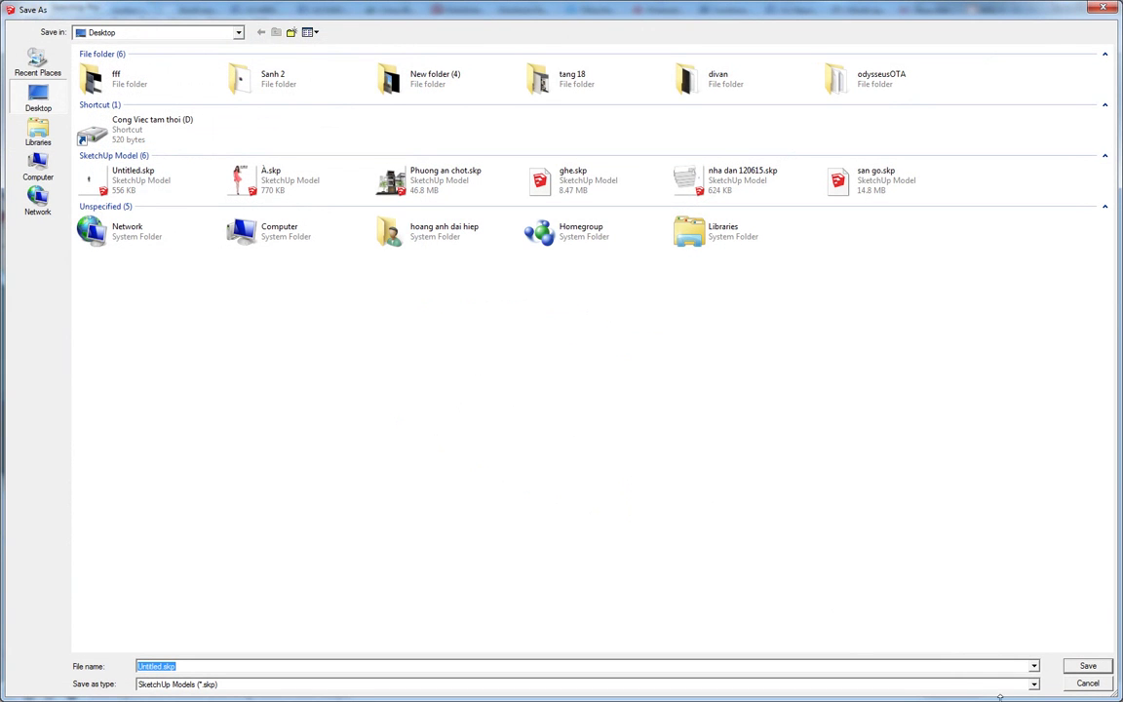
pyautogui.press('Return')
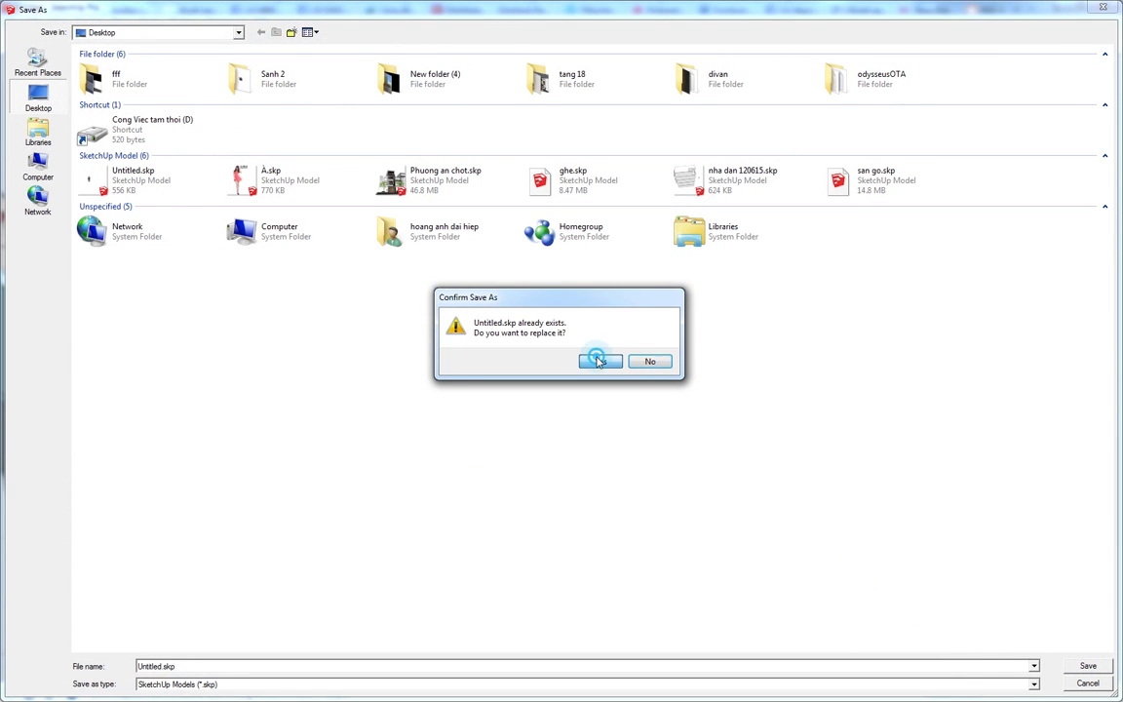
pyautogui.click(598, 362)
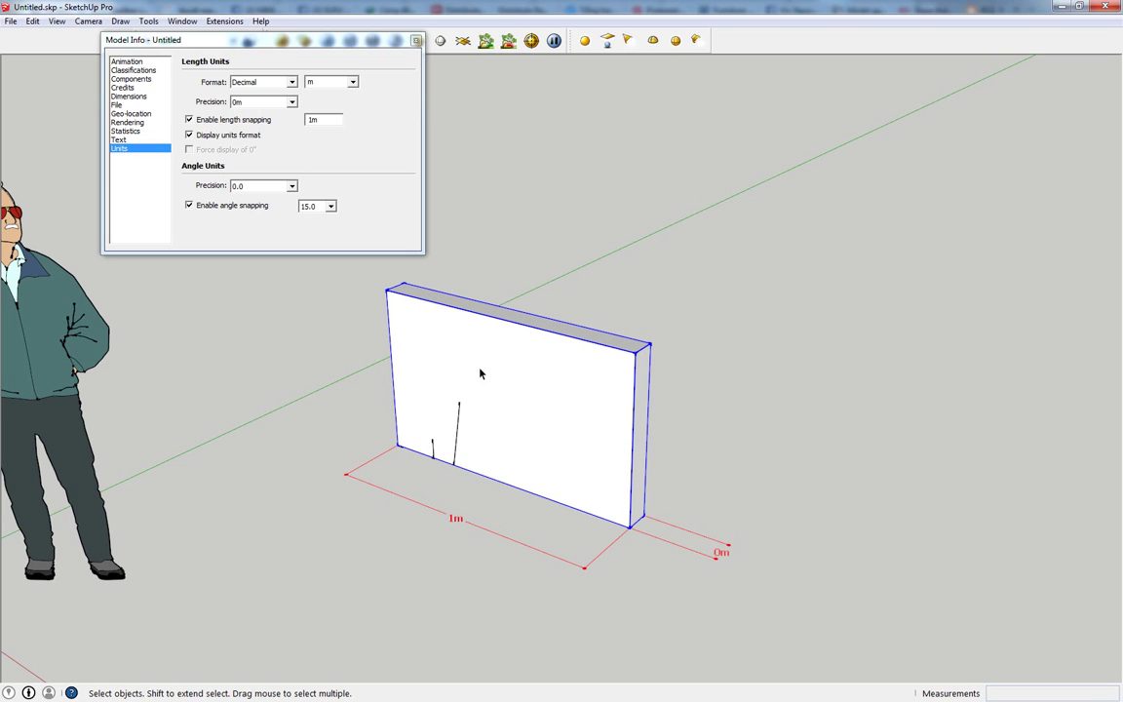
# Draw a full-height vertical line from the wall's bottom edge to its top, then select it.
pyautogui.press('l')
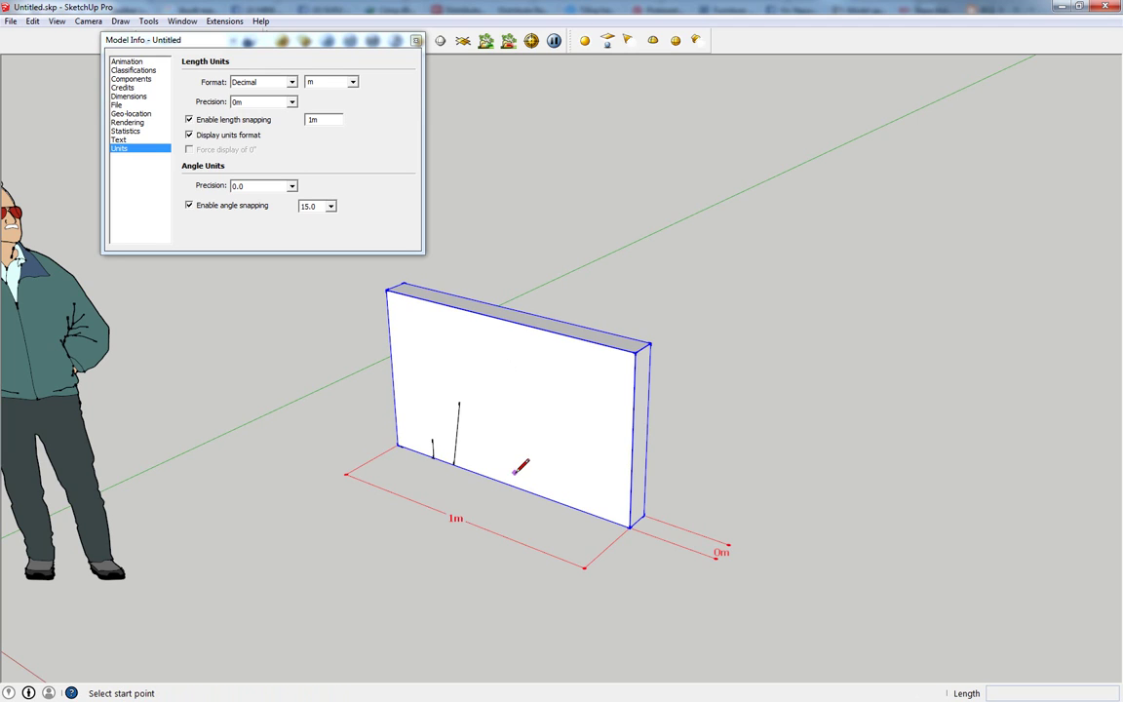
pyautogui.click(516, 481)
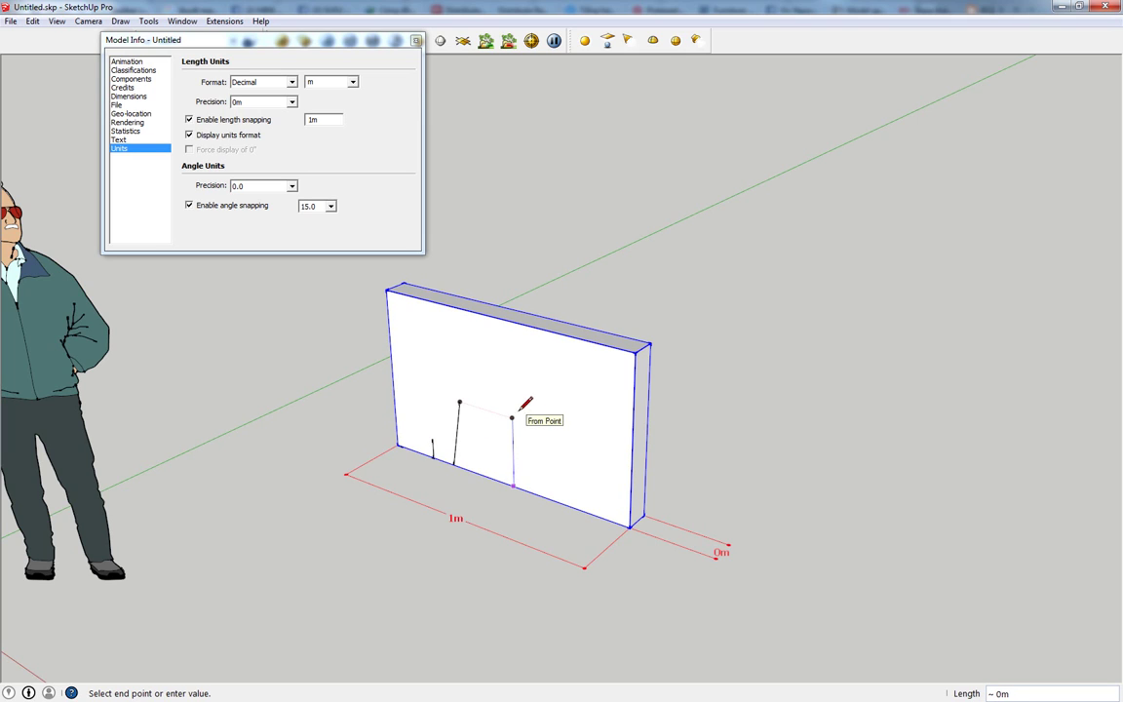
pyautogui.click(509, 293)
pyautogui.press('space')
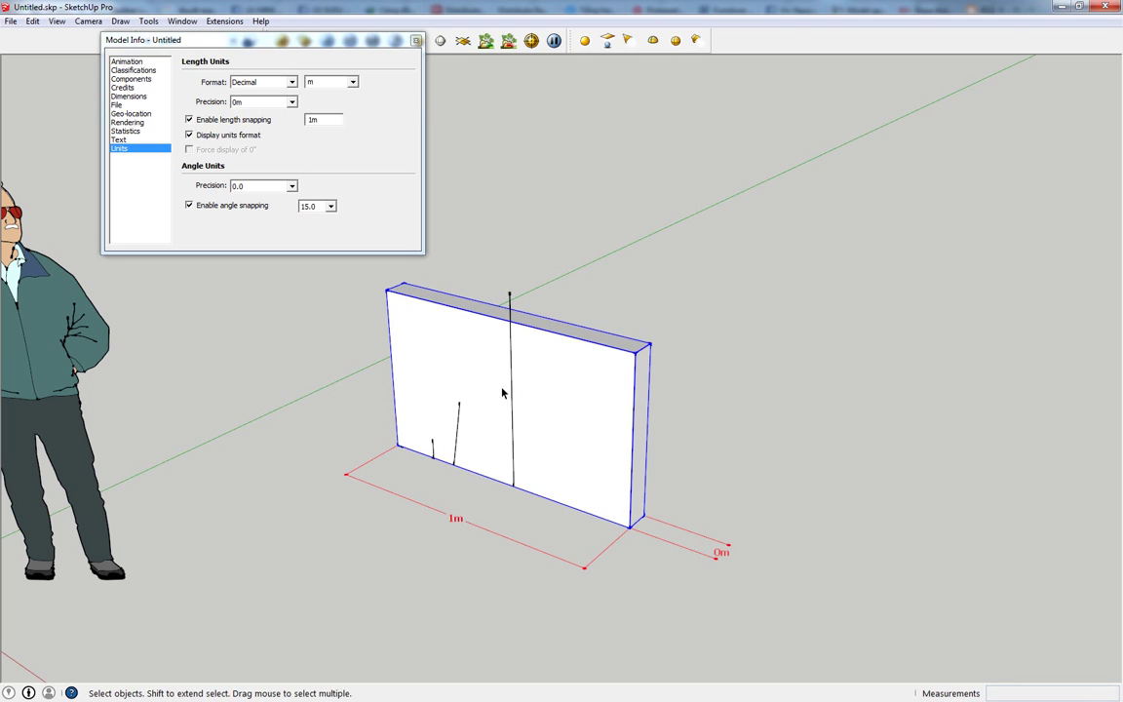
pyautogui.click(509, 305)
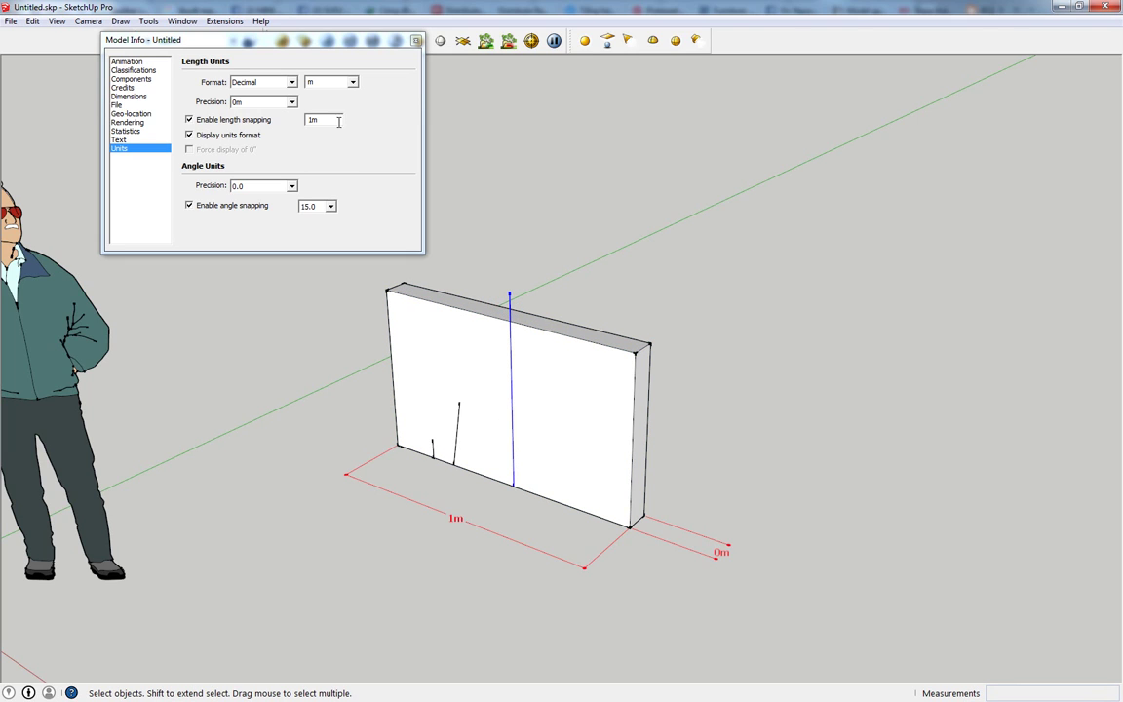
# Set the length unit to millimetres, cancelling a line started on the wall.
pyautogui.click(351, 82)
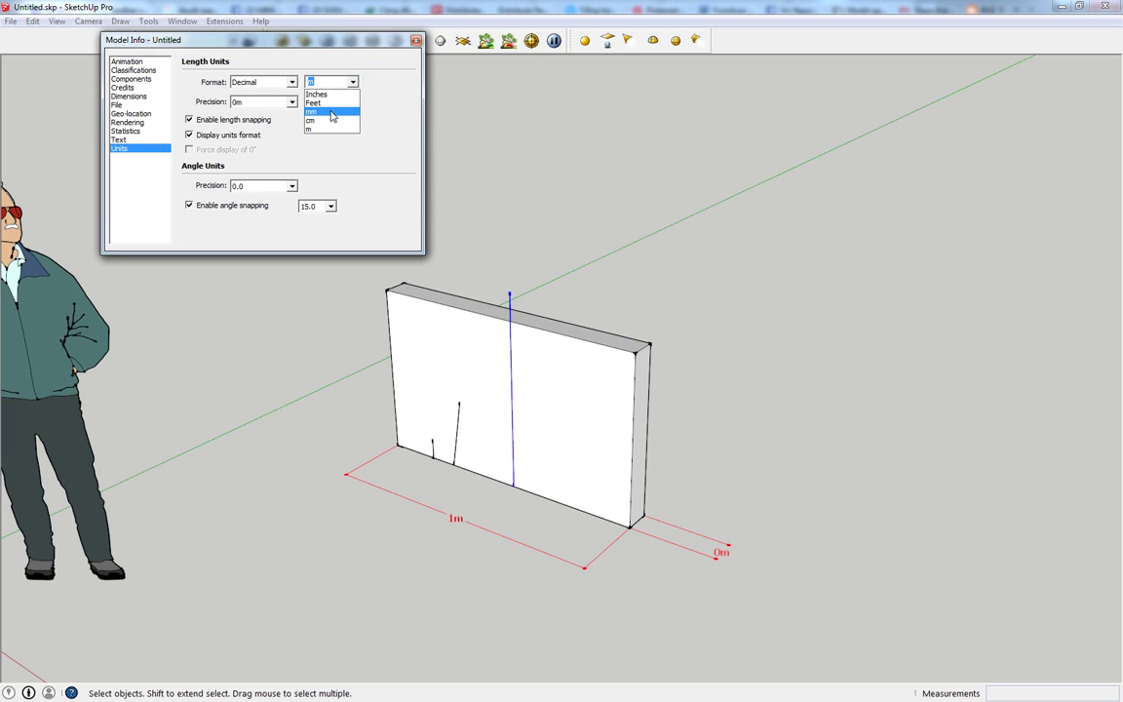
pyautogui.click(331, 113)
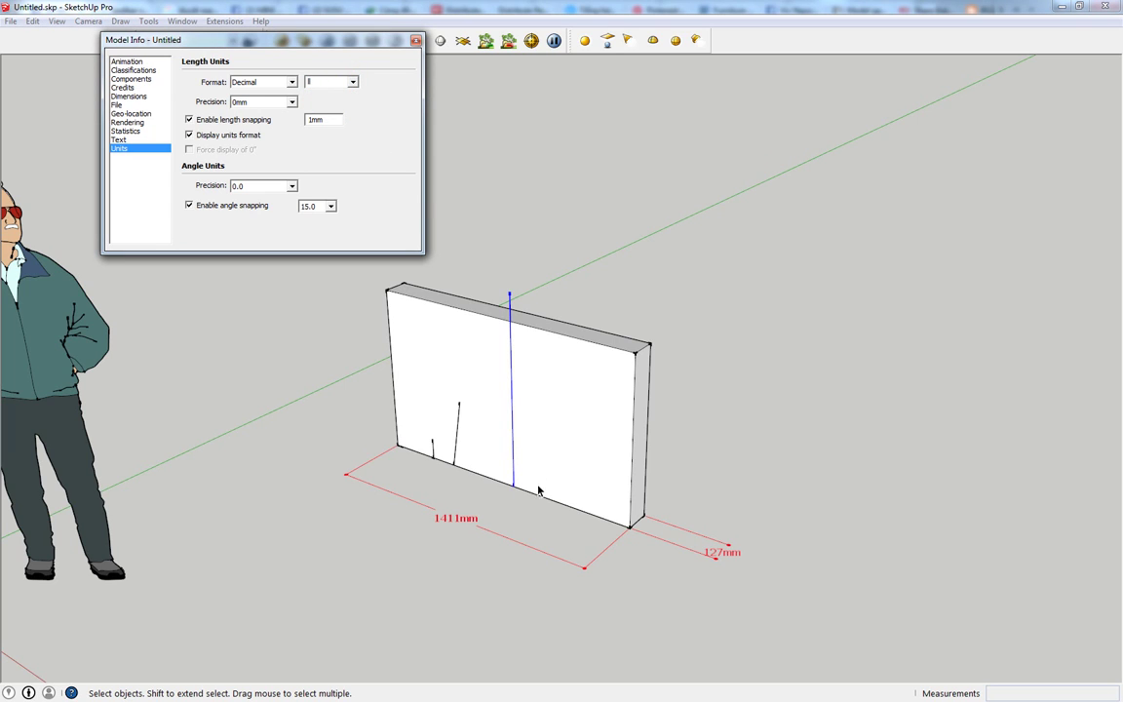
pyautogui.click(320, 82)
pyautogui.click(336, 113)
pyautogui.click(571, 181)
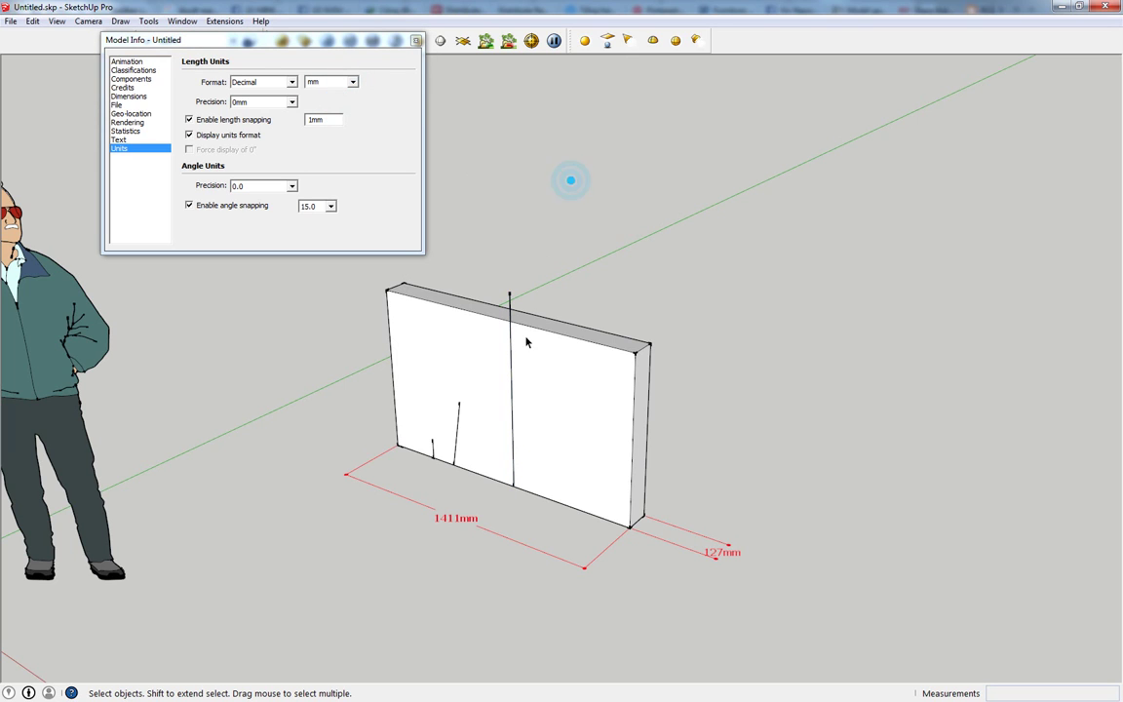
pyautogui.press('l')
pyautogui.click(531, 491)
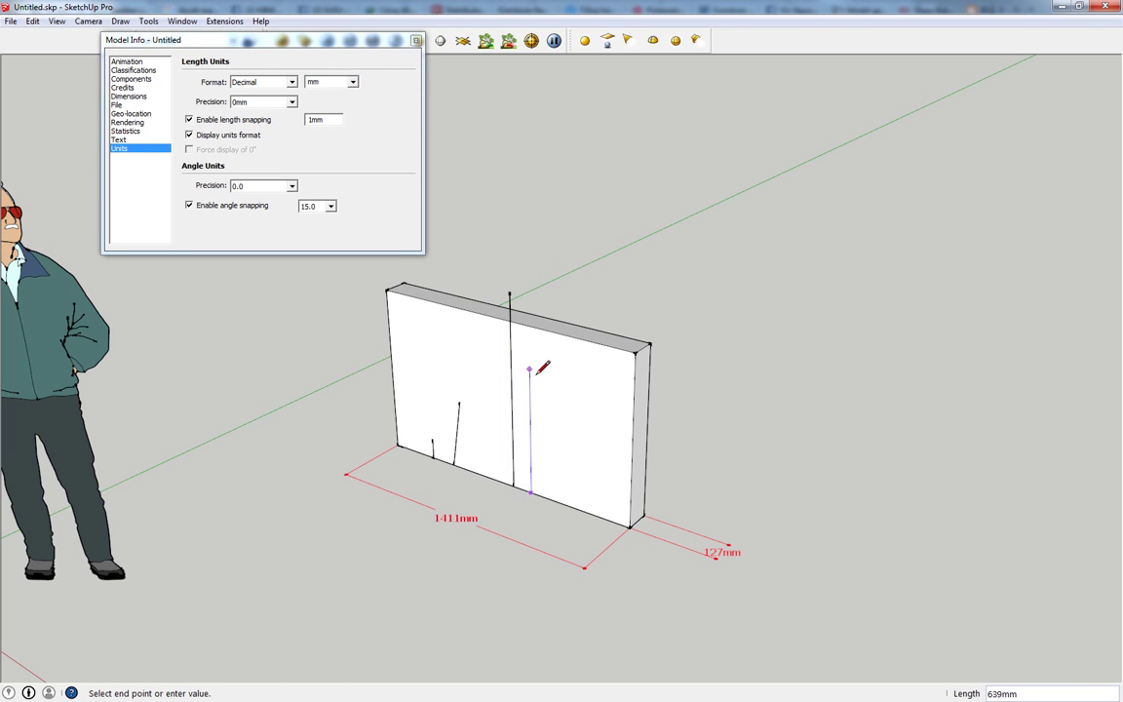
pyautogui.press('space')
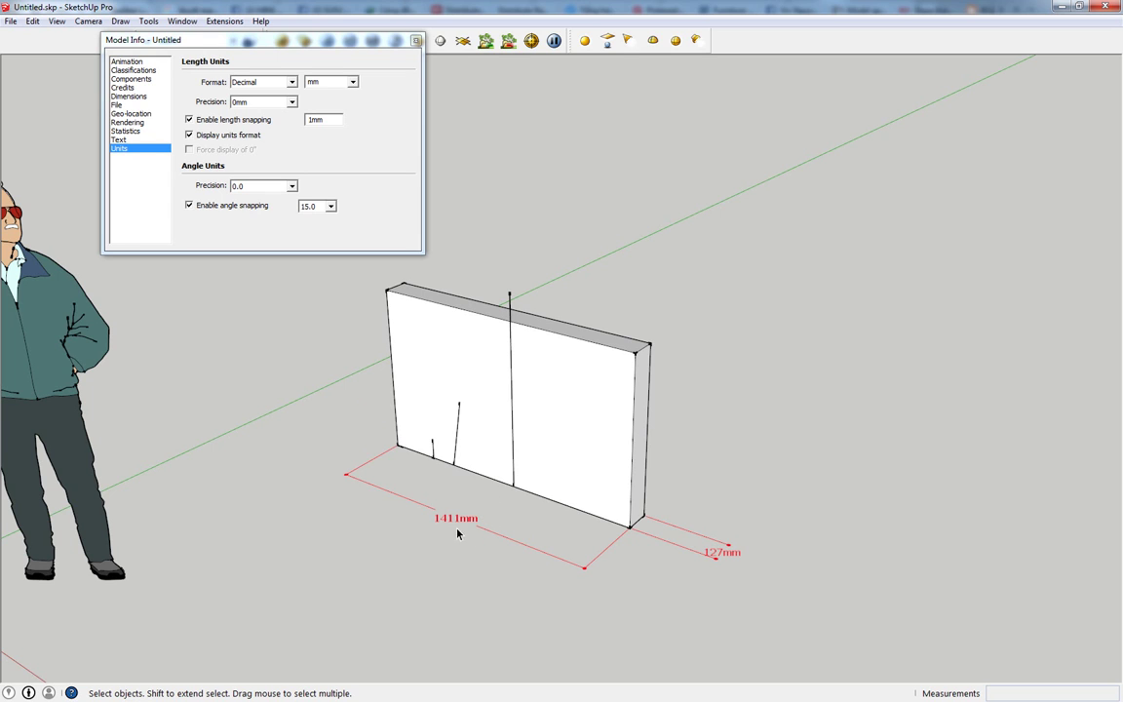
# Set length precision to four decimals and dimension the wall's top edge.
pyautogui.keyDown('shift'); pyautogui.moveTo(464, 478); pyautogui.dragTo(464, 460, button='middle'); pyautogui.keyUp('shift')
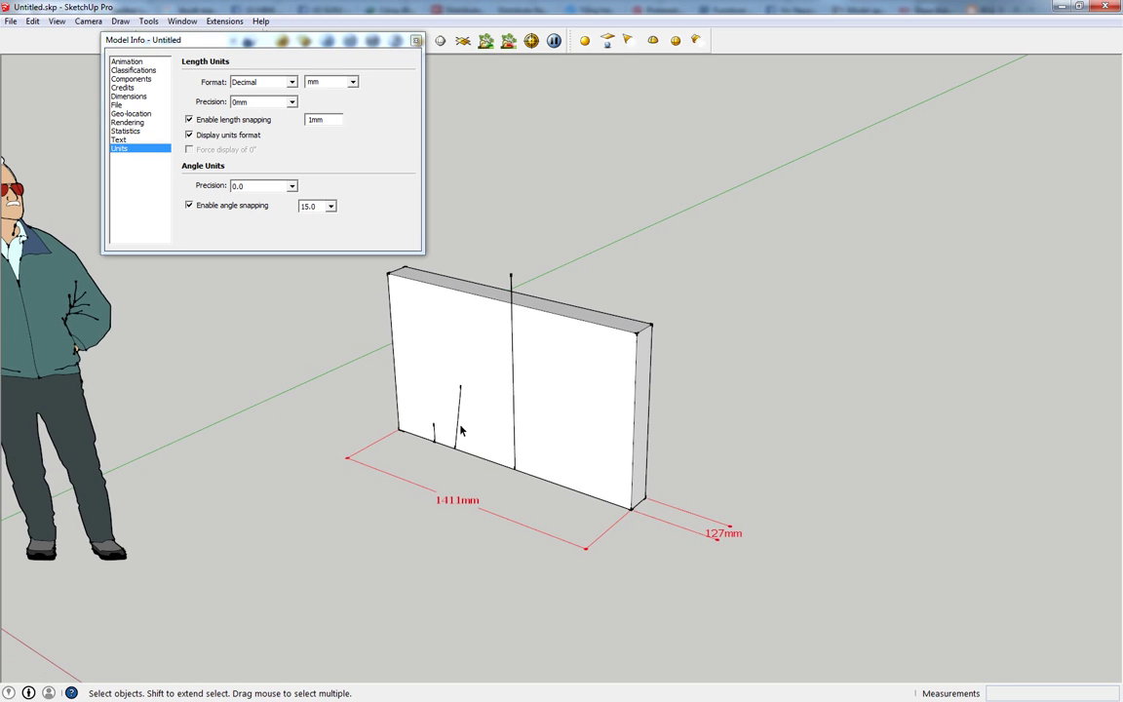
pyautogui.click(291, 103)
pyautogui.click(256, 149)
pyautogui.click(653, 243)
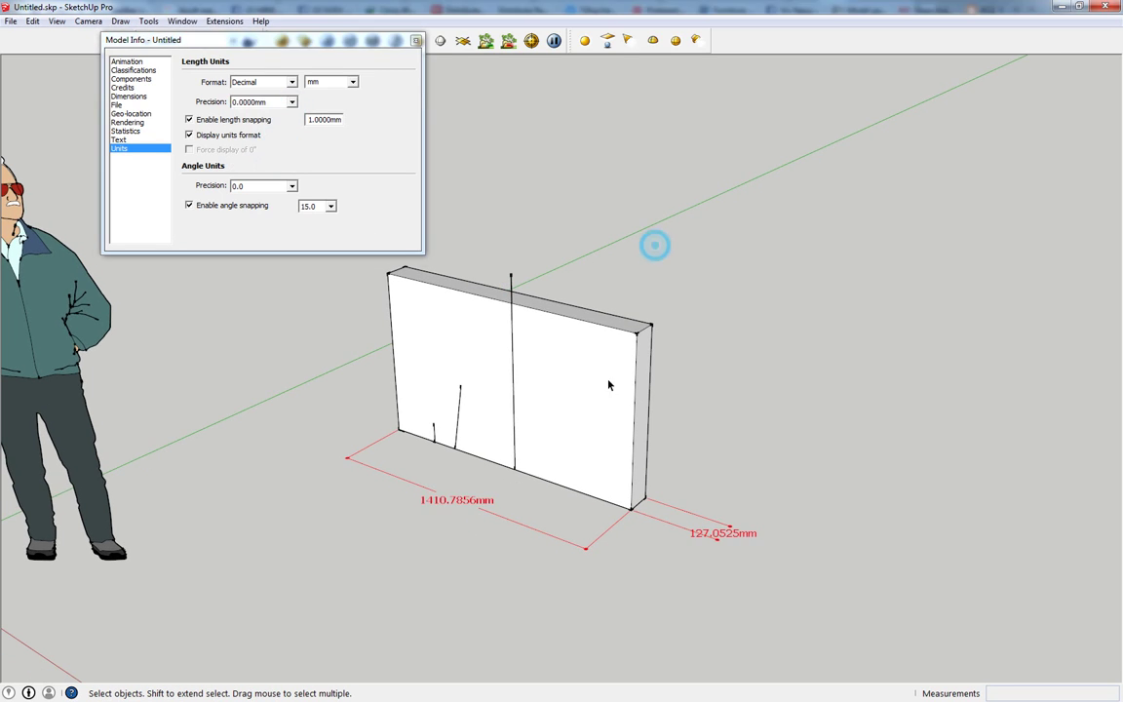
pyautogui.moveTo(606, 383); pyautogui.dragTo(495, 467, button='middle')
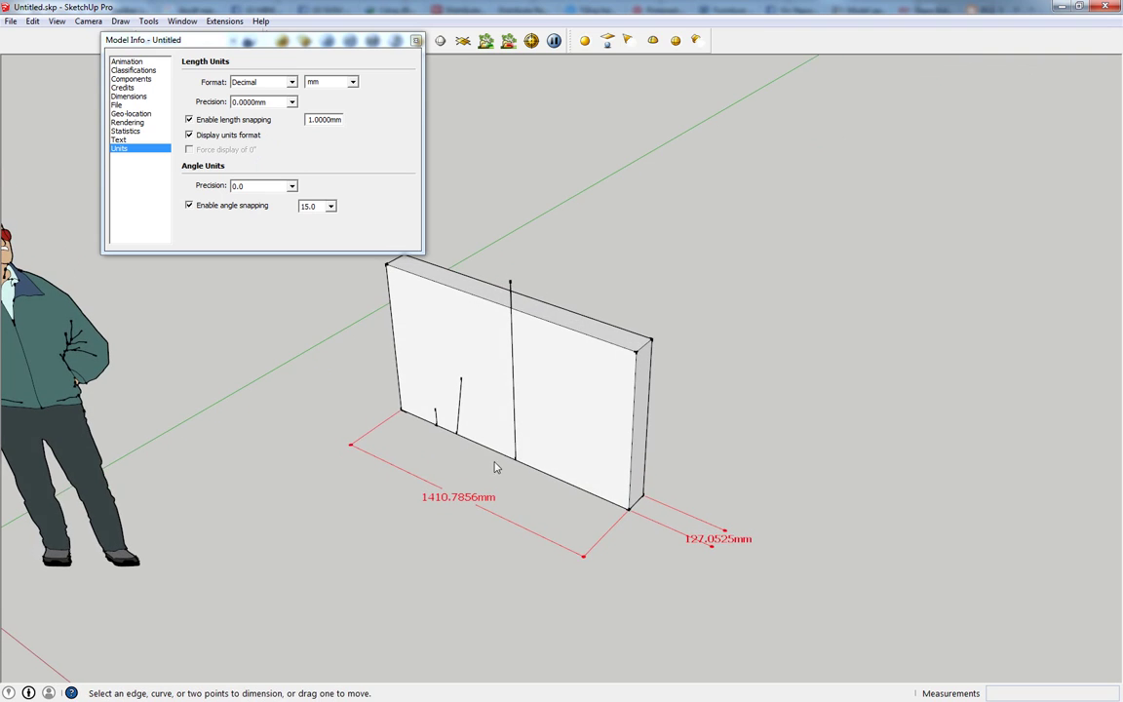
pyautogui.click(387, 264)
pyautogui.click(650, 340)
pyautogui.click(638, 374)
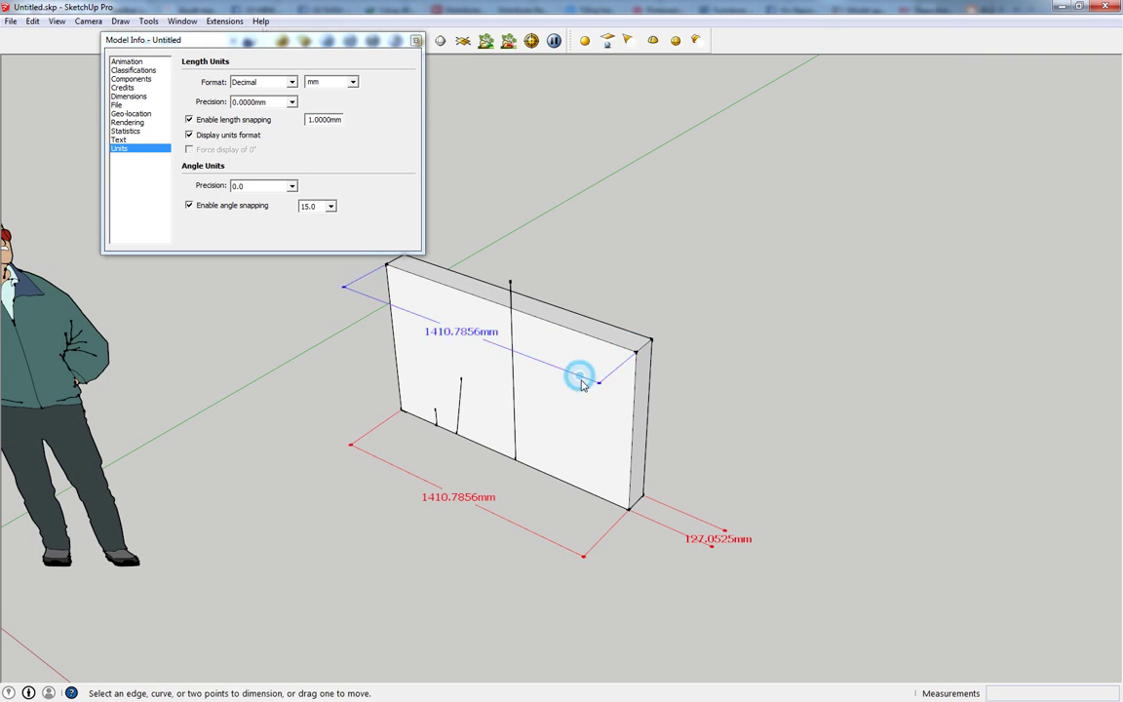
pyautogui.press('space')
pyautogui.click(718, 356)
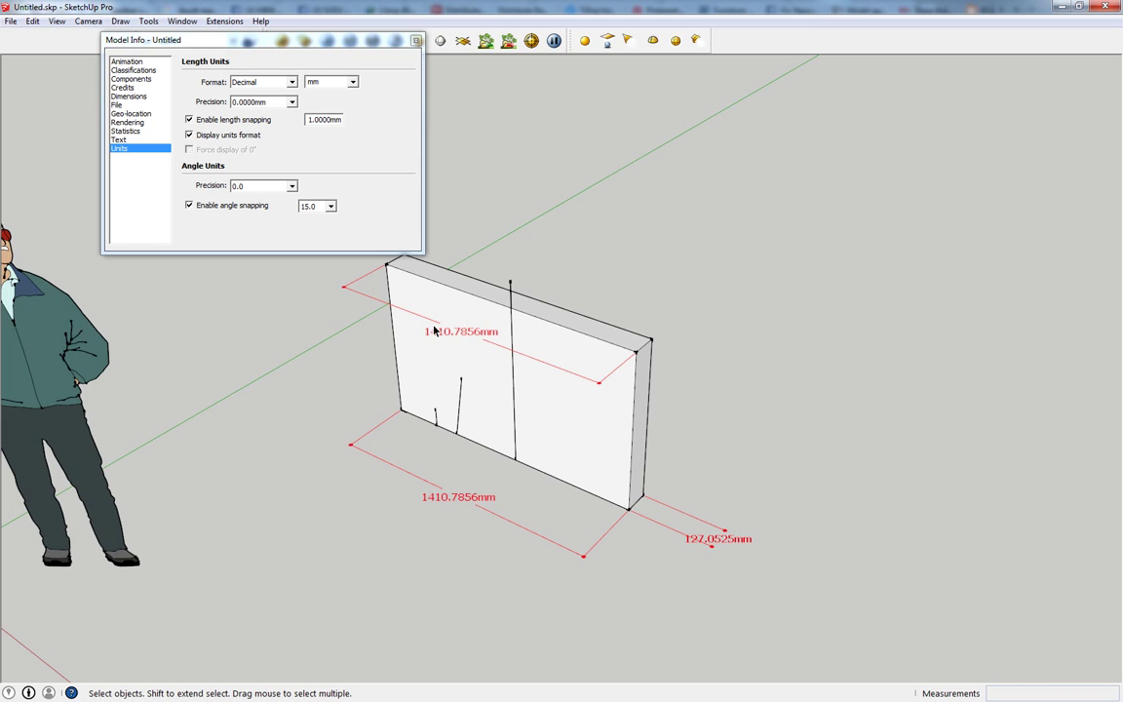
# Try whole-millimetre and five-decimal precision, settling on 0.000000mm, and pull back to view the wall.
pyautogui.click(256, 102)
pyautogui.click(243, 114)
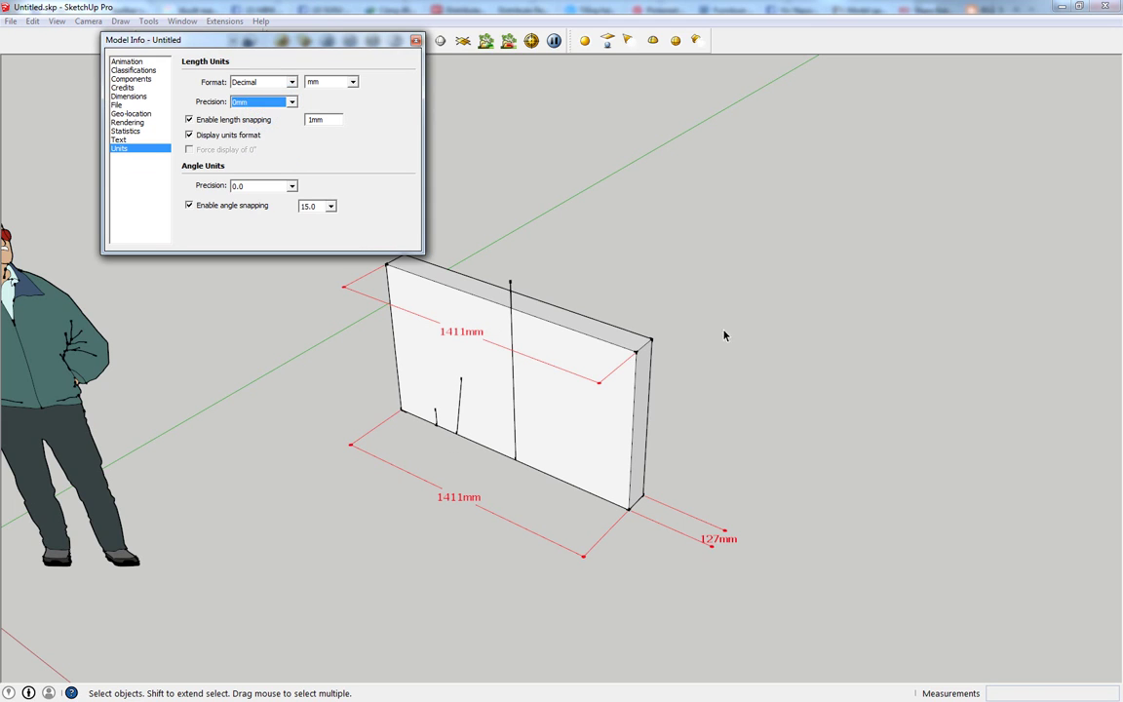
pyautogui.click(725, 335)
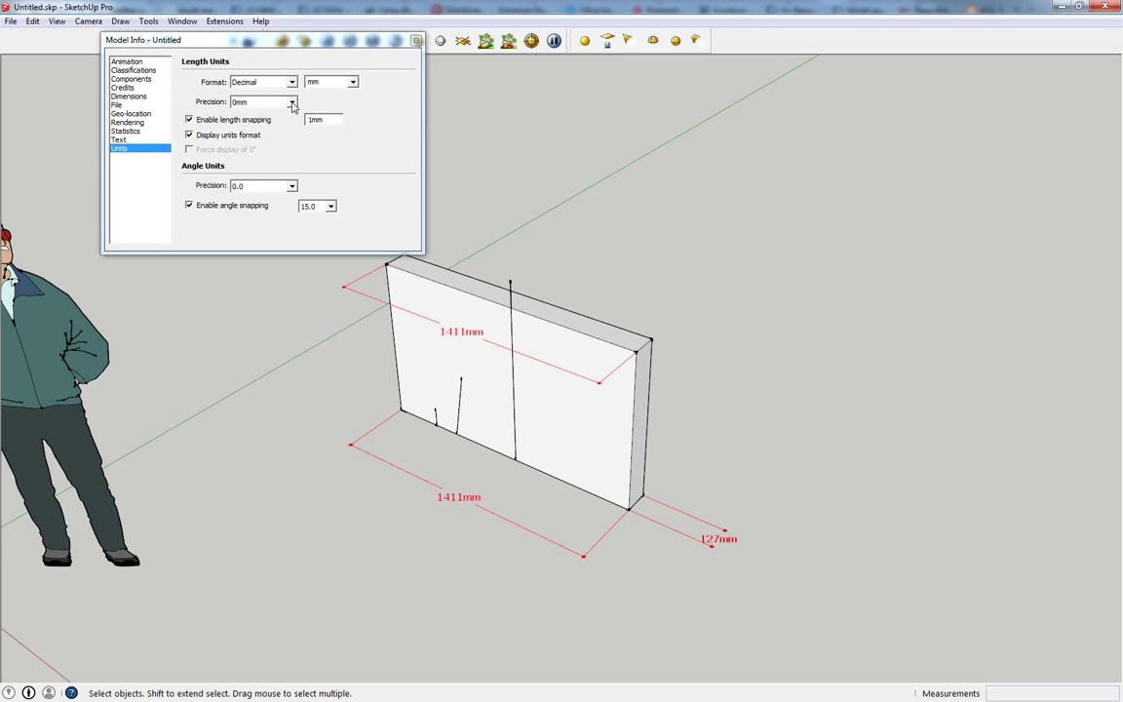
pyautogui.click(263, 101)
pyautogui.click(289, 161)
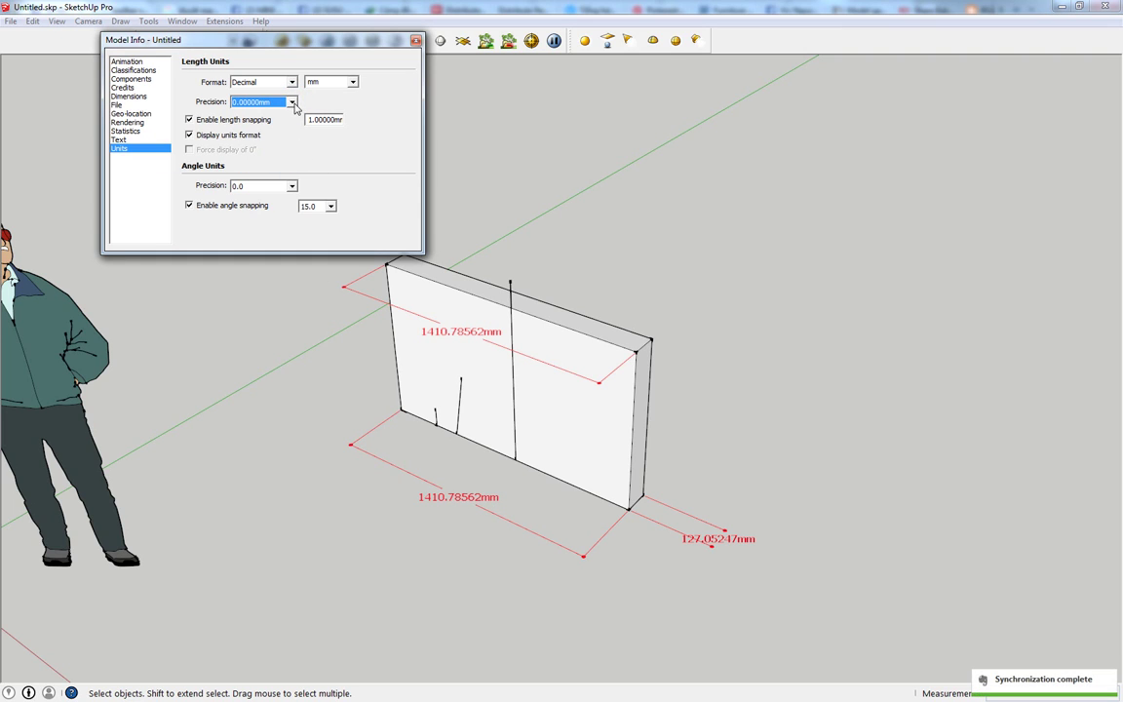
pyautogui.click(265, 101)
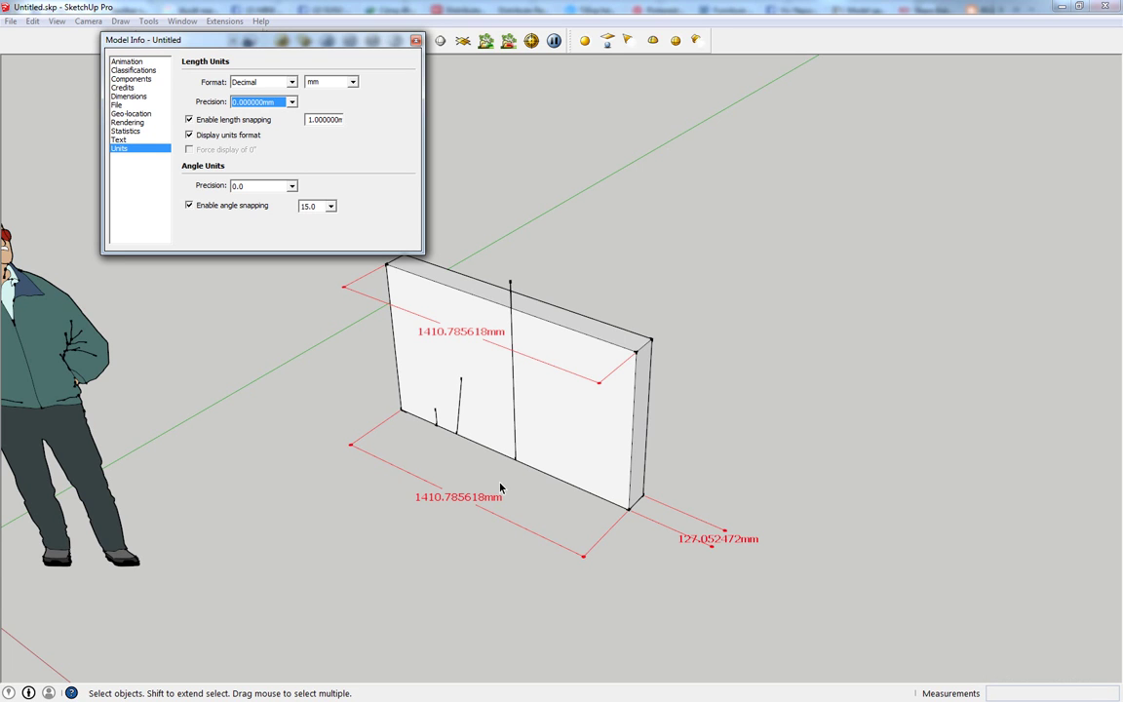
pyautogui.moveTo(501, 487)
pyautogui.mouseDown(button='middle')
pyautogui.moveTo(546, 458)
pyautogui.moveTo(668, 452)
pyautogui.mouseUp(button='middle')
pyautogui.scroll(-3, 546, 458)
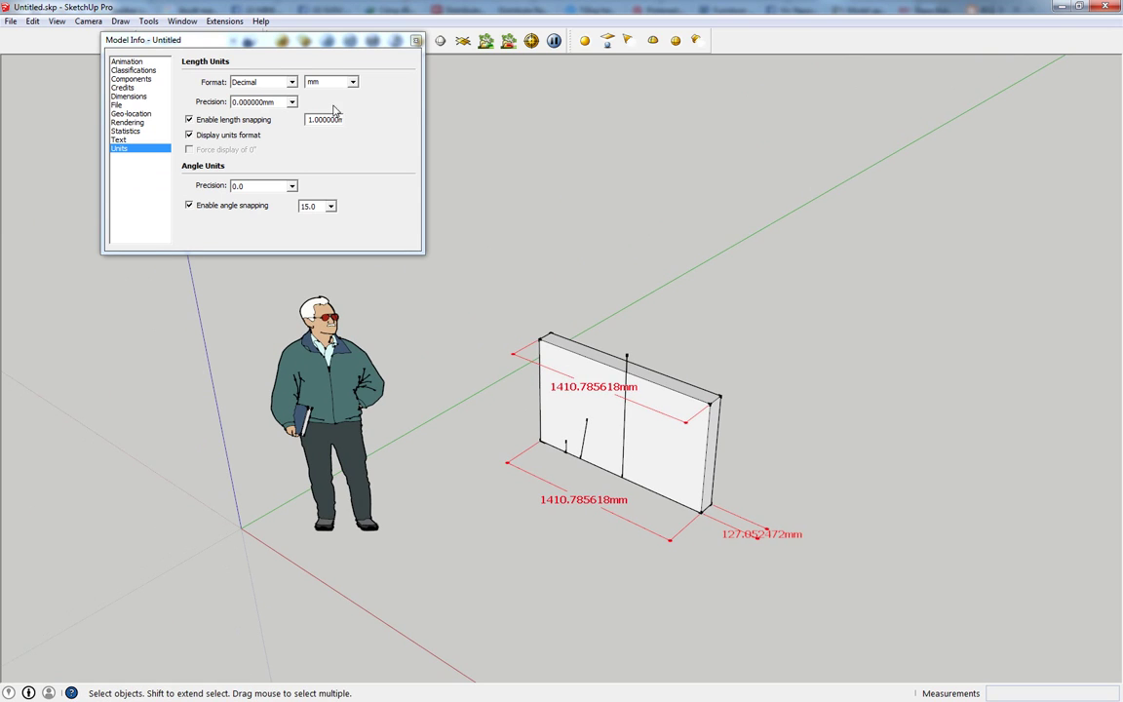
# Set precision to 0mm and hide the unit suffix so dimensions read 1411 and 127.
pyautogui.click(291, 102)
pyautogui.click(256, 114)
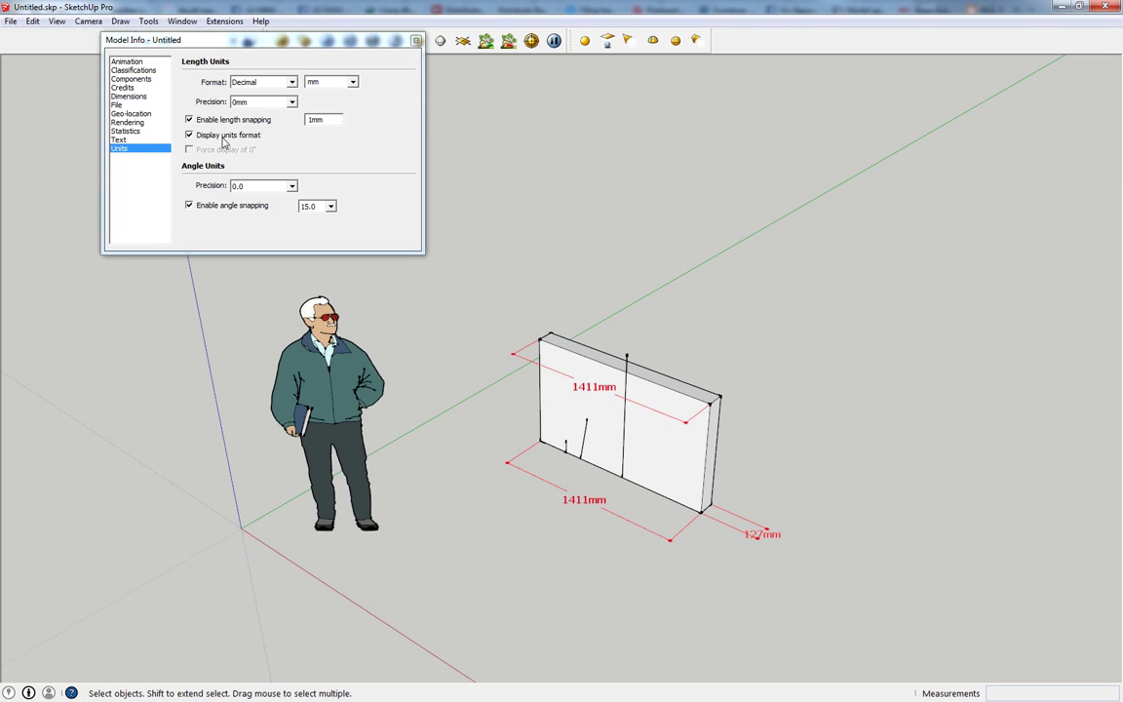
pyautogui.click(190, 134)
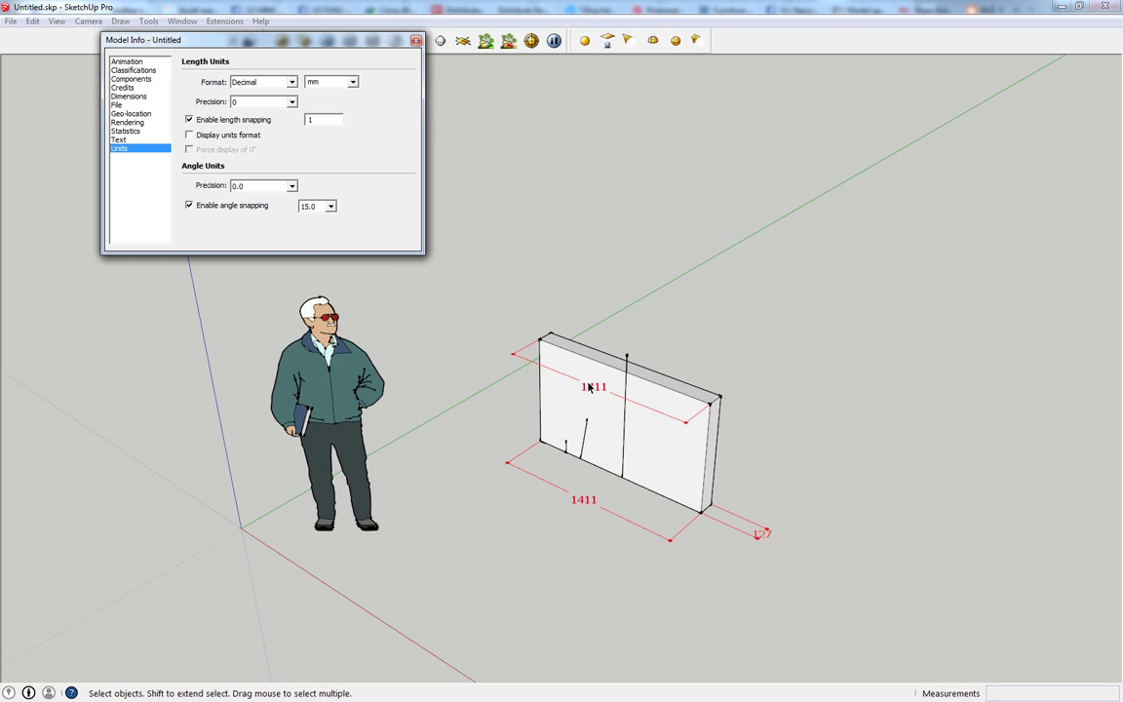
pyautogui.click(115, 105)
# Look through the File, Components and Dimensions settings, ending on Geo-location, which shows the model is not geo-located.
pyautogui.click(132, 115)
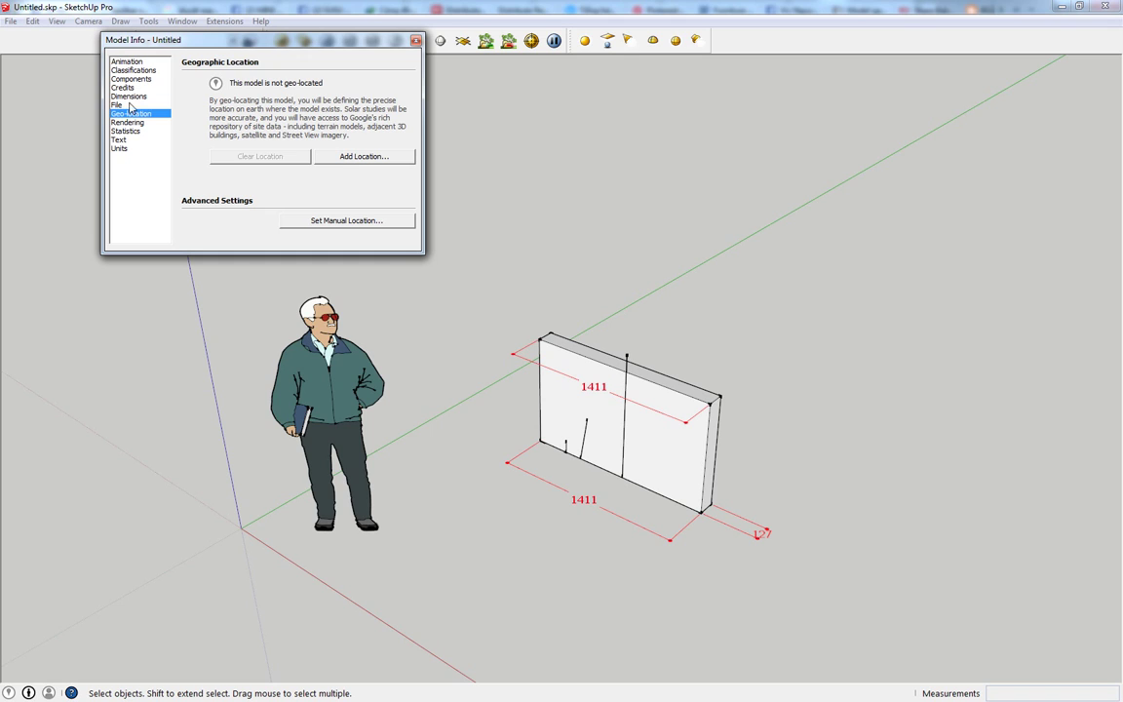
pyautogui.click(132, 79)
pyautogui.click(128, 96)
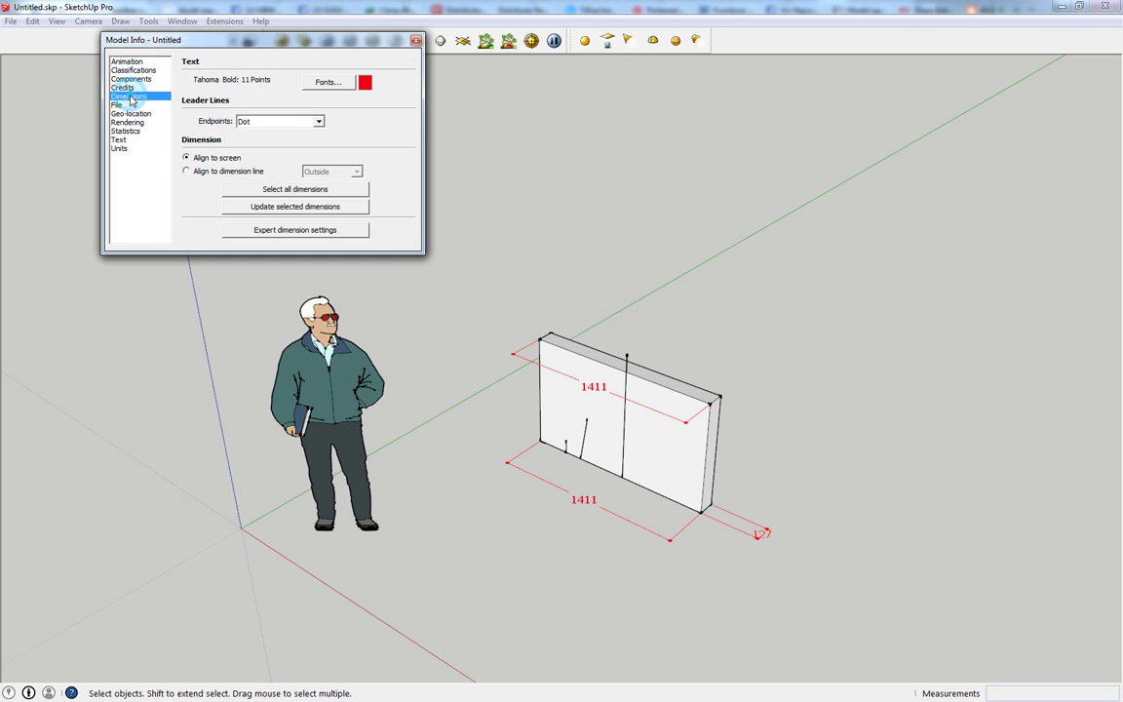
pyautogui.click(122, 104)
pyautogui.click(137, 115)
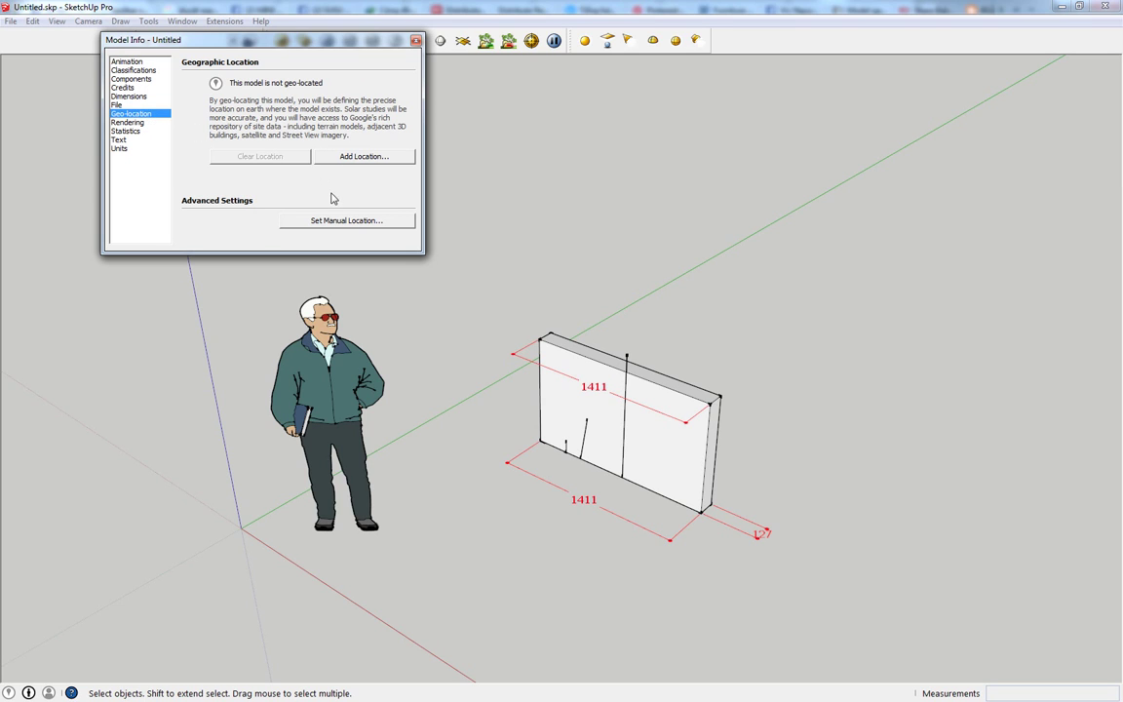
pyautogui.scroll(-3, 624, 409)
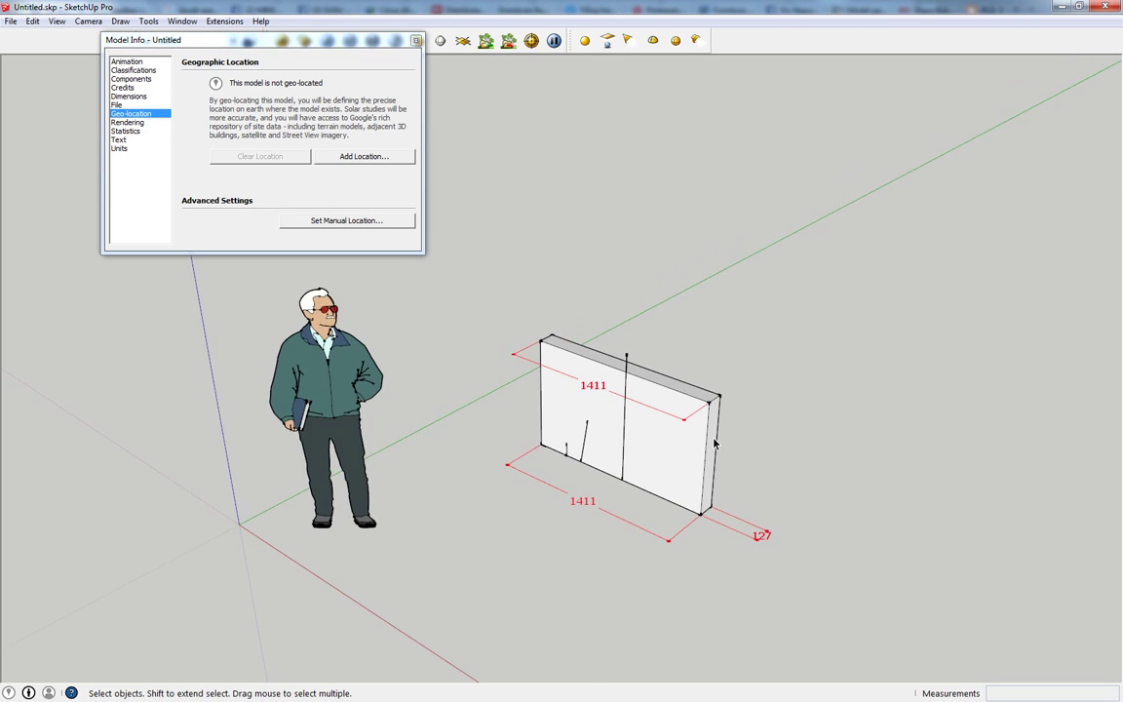
# Remove the two wall dimensions, the person figure and the wall's vertical line.
pyautogui.hotkey('ctrl', 'z')
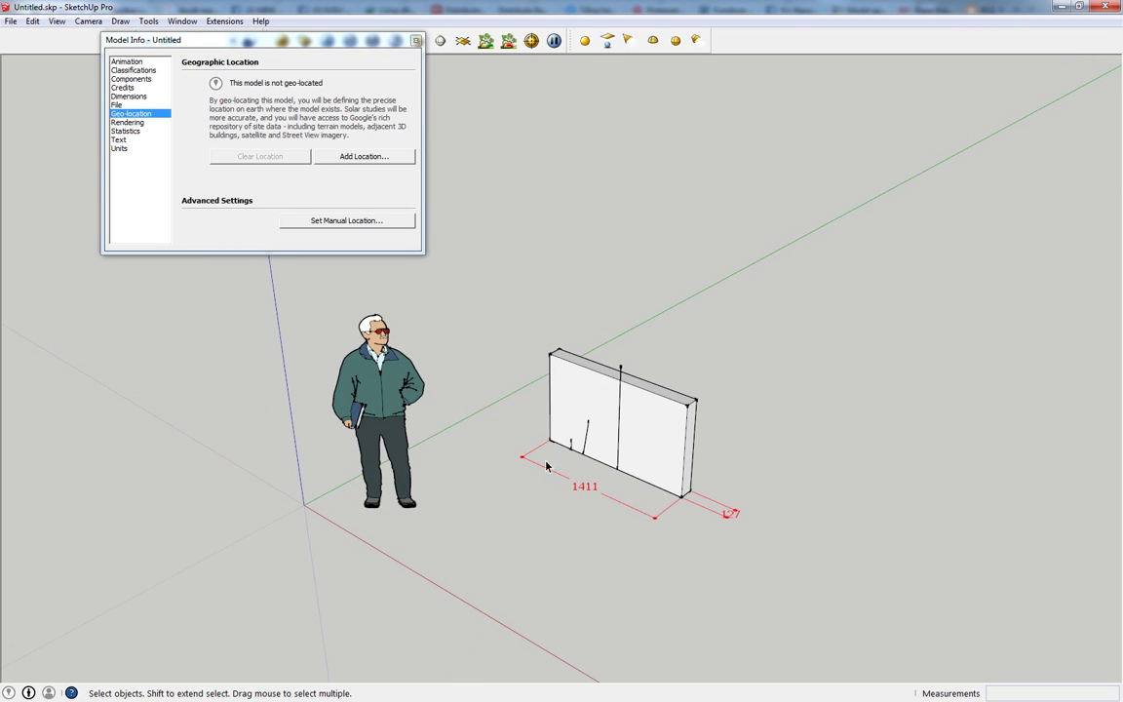
pyautogui.hotkey('ctrl', 'z')
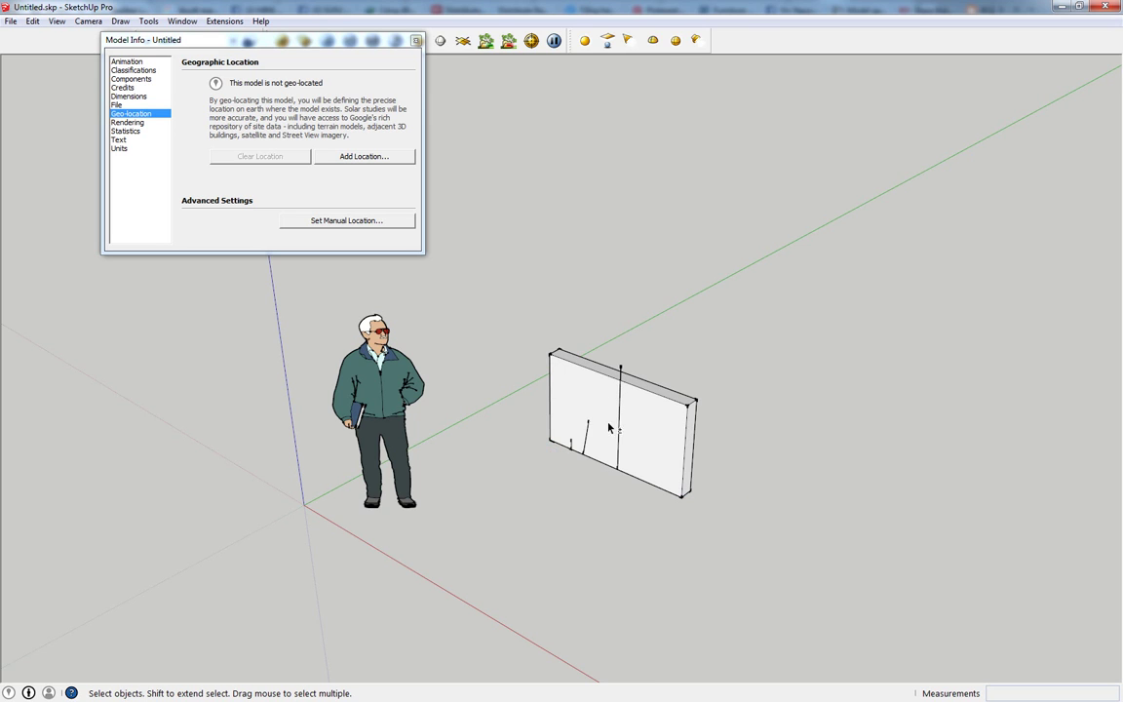
pyautogui.moveTo(609, 431); pyautogui.dragTo(609, 447, button='middle')
pyautogui.click(404, 410)
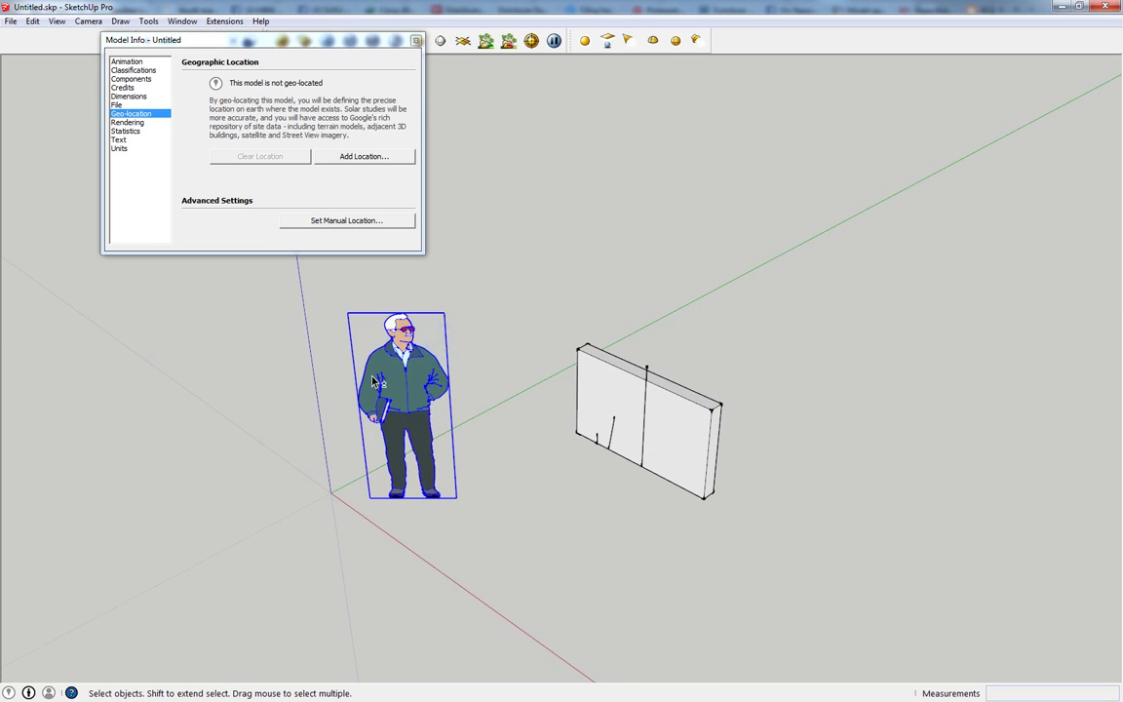
pyautogui.press('Delete')
pyautogui.moveTo(534, 451); pyautogui.dragTo(575, 440, button='middle')
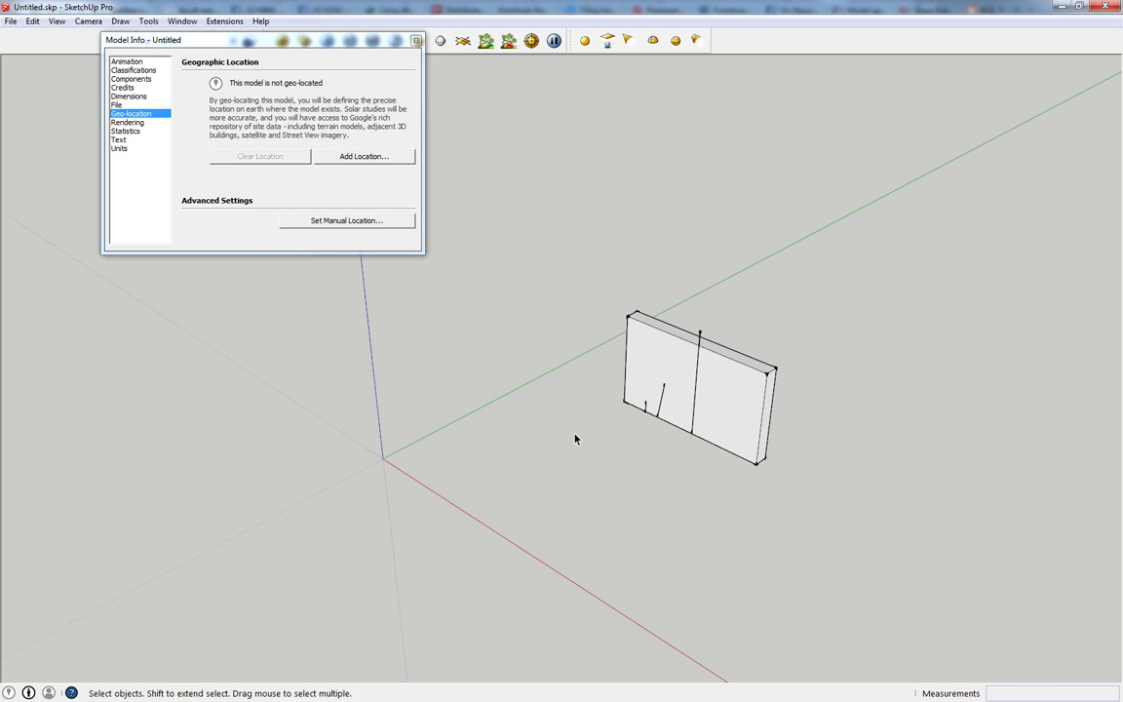
pyautogui.click(699, 343)
pyautogui.press('Delete')
# Orbit to show the wall's cast shadow and begin a rectangle on the ground.
pyautogui.click(715, 410)
pyautogui.moveTo(714, 409)
pyautogui.mouseDown(button='middle')
pyautogui.moveTo(738, 448)
pyautogui.moveTo(565, 451)
pyautogui.mouseUp(button='middle')
pyautogui.click(261, 447)
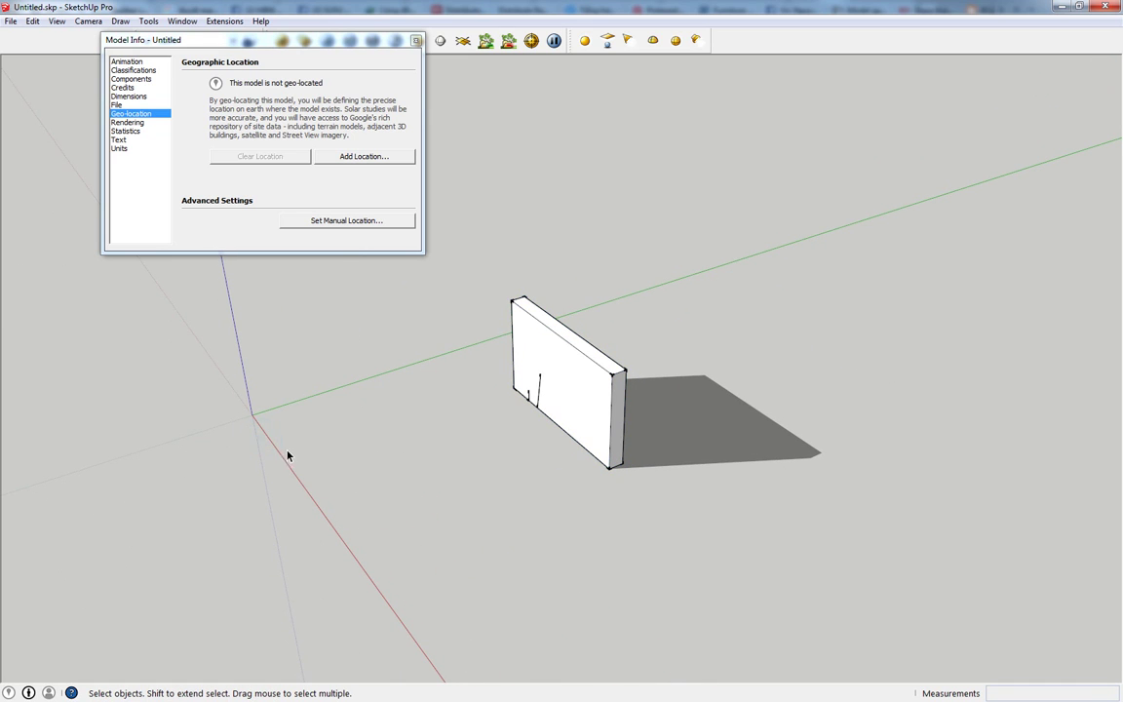
pyautogui.press('r')
pyautogui.click(270, 444)
# Complete the ground rectangle and push/pull it up into a tall box.
pyautogui.click(509, 504)
pyautogui.press('p')
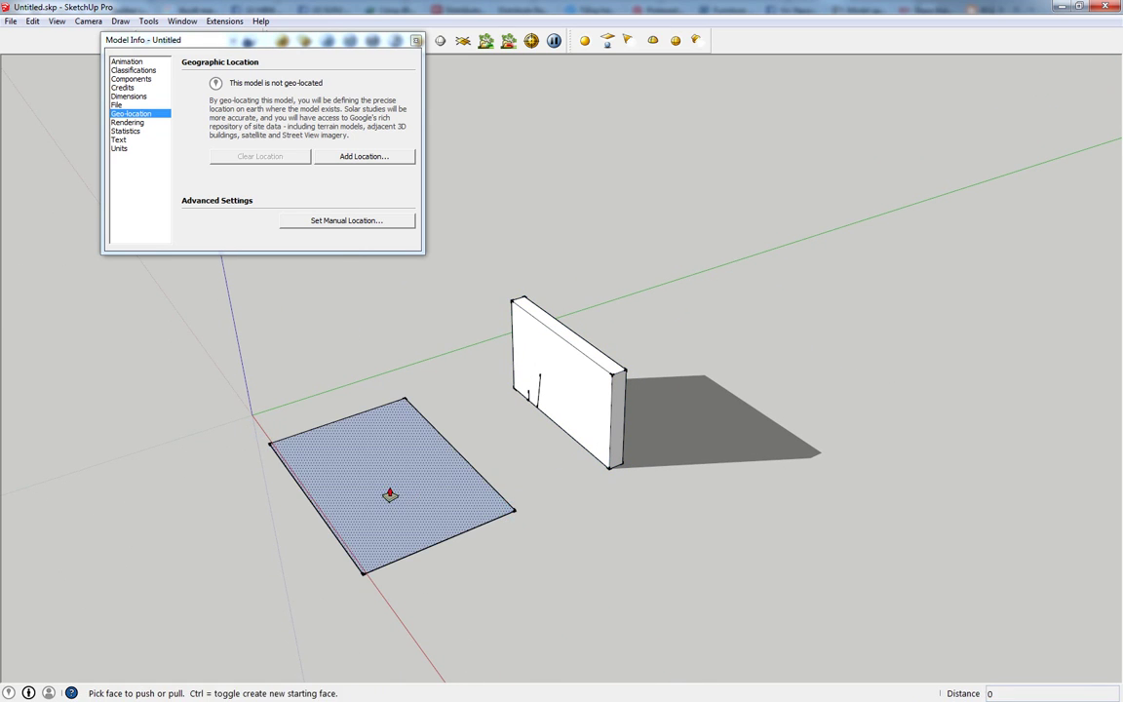
pyautogui.moveTo(388, 494); pyautogui.dragTo(389, 324)
pyautogui.moveTo(388, 321); pyautogui.dragTo(703, 478, button='middle')
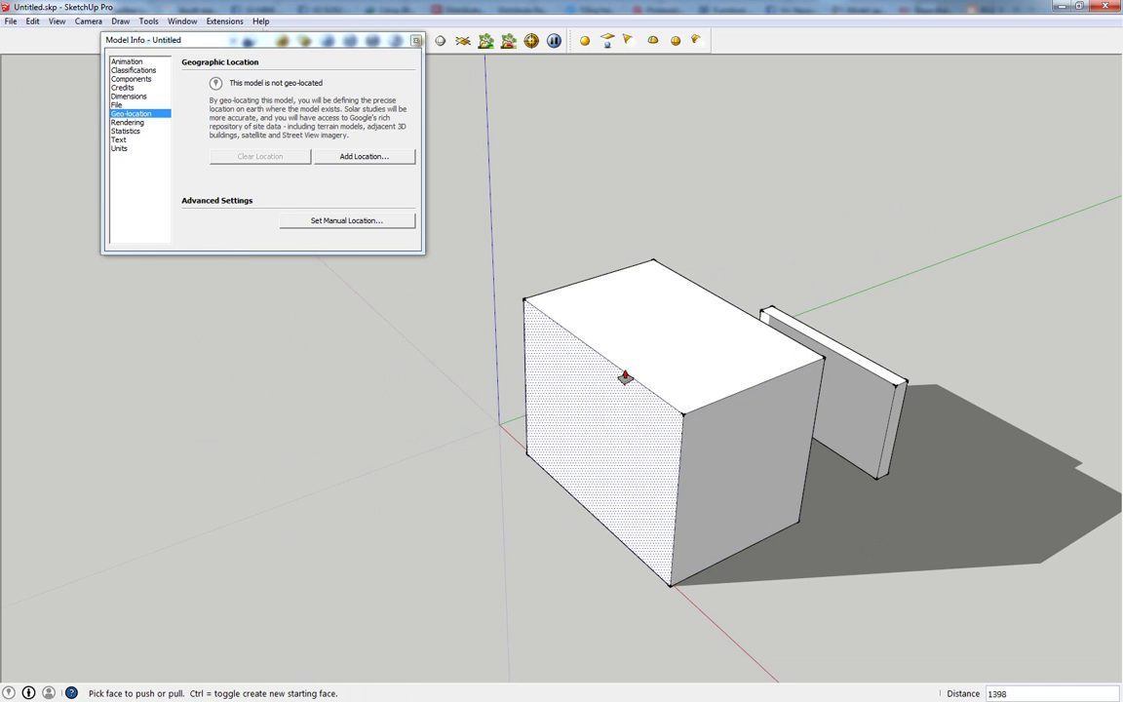
# Draw a window rectangle on the box's front face and push it 259 inward.
pyautogui.press('r')
pyautogui.click(542, 361)
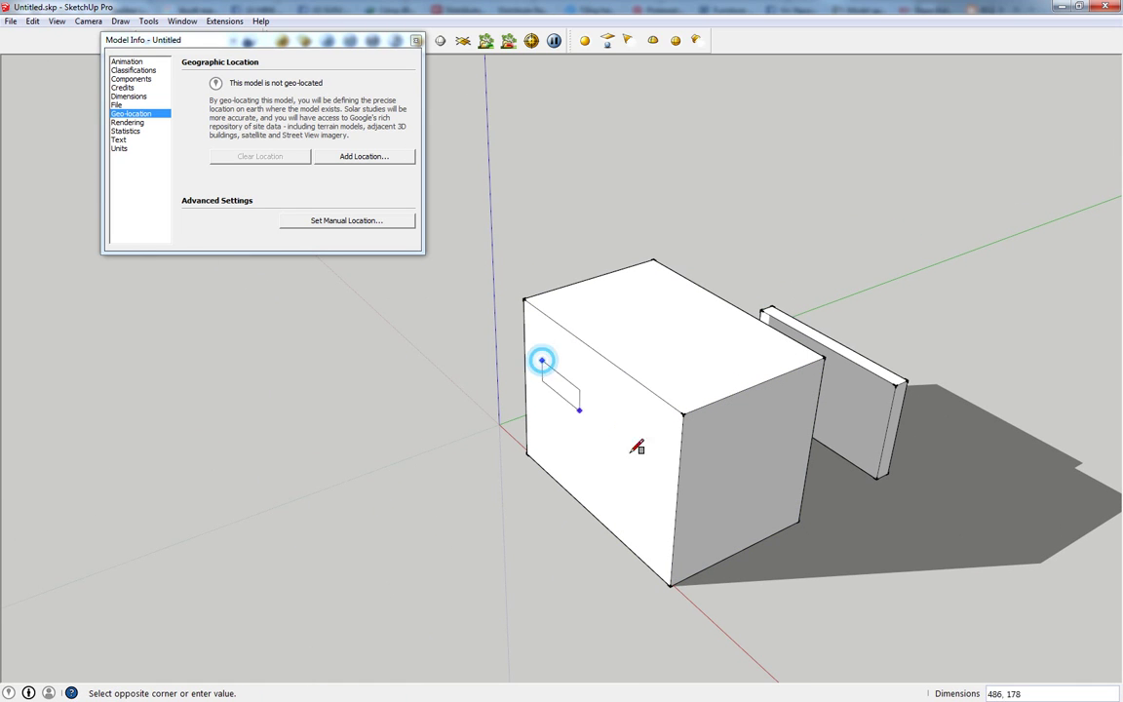
pyautogui.click(648, 515)
pyautogui.press('p')
pyautogui.click(585, 465)
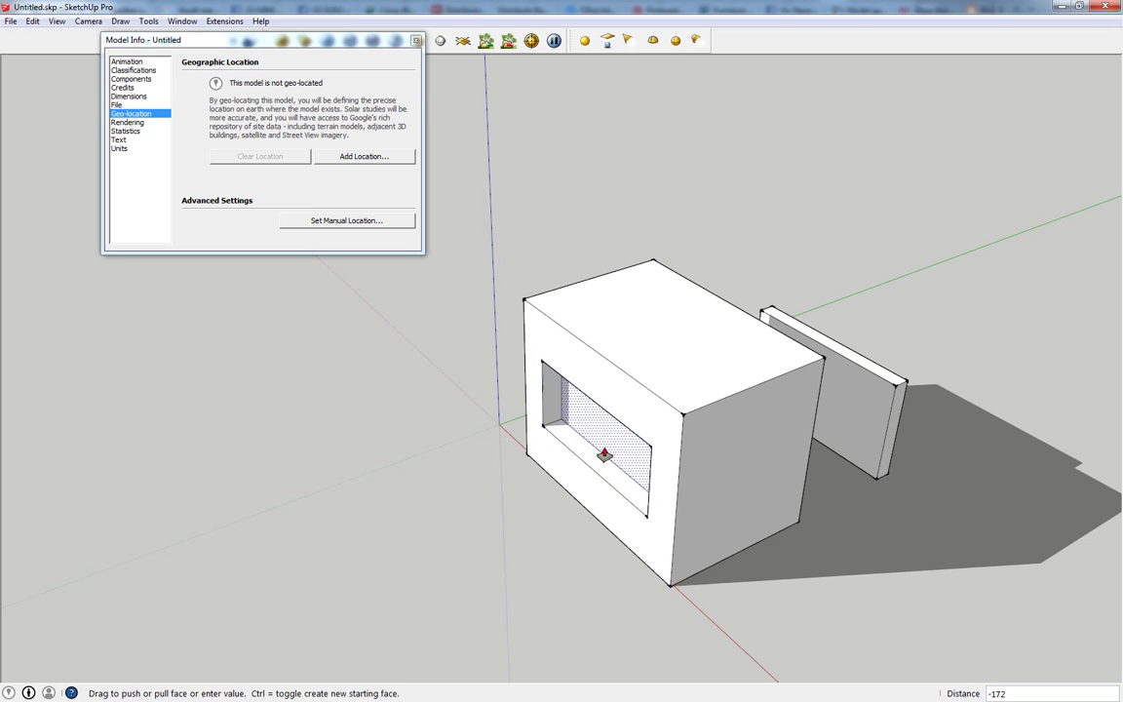
pyautogui.click(608, 456)
pyautogui.moveTo(324, 45); pyautogui.dragTo(291, 113)
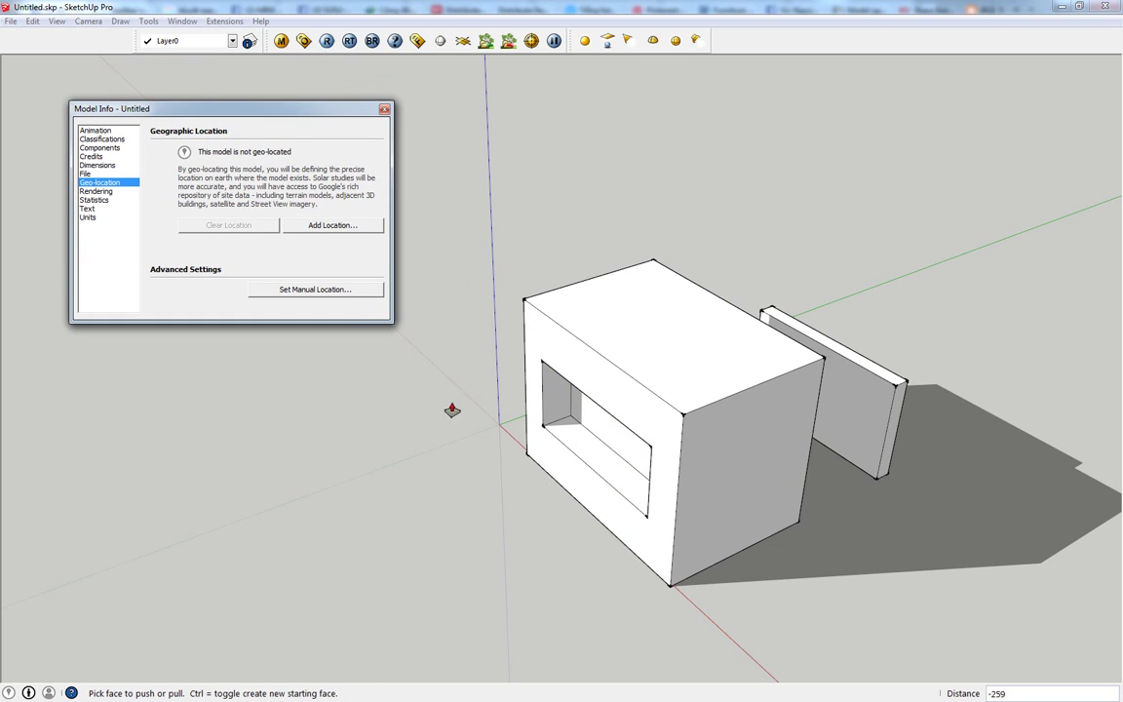
pyautogui.moveTo(452, 409)
pyautogui.mouseDown(button='middle')
pyautogui.moveTo(756, 444)
pyautogui.moveTo(556, 491)
pyautogui.mouseUp(button='middle')
pyautogui.moveTo(667, 497); pyautogui.dragTo(657, 453, button='middle')
pyautogui.press('space')
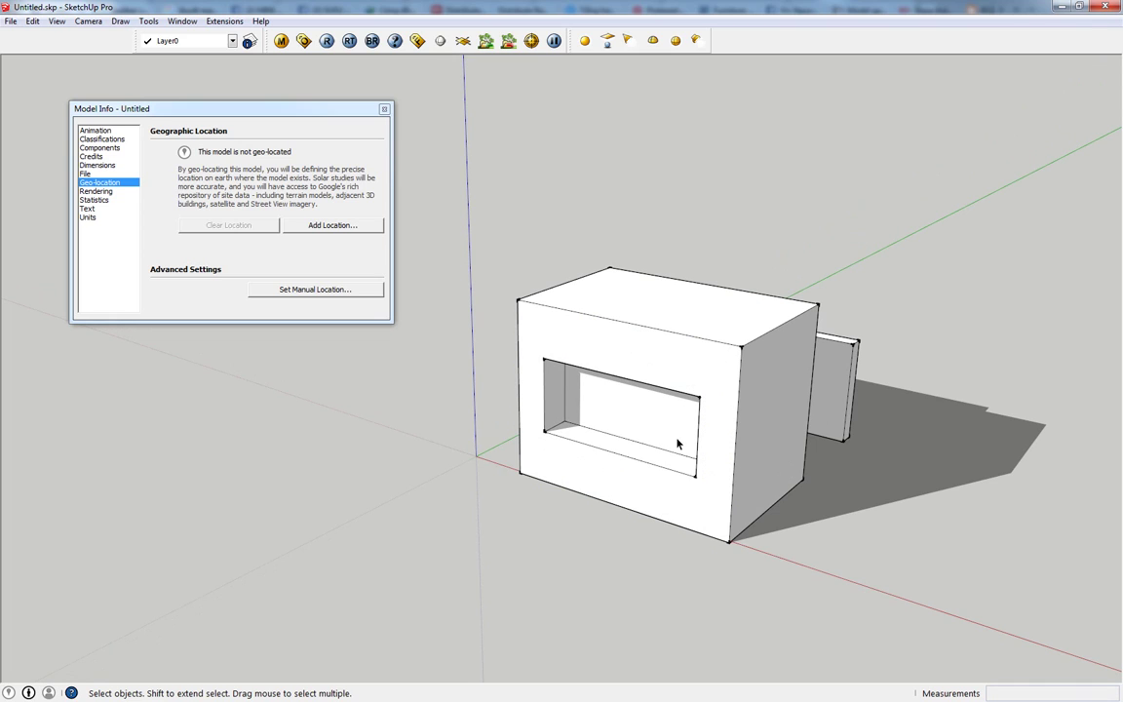
pyautogui.moveTo(752, 520); pyautogui.dragTo(760, 499, button='middle')
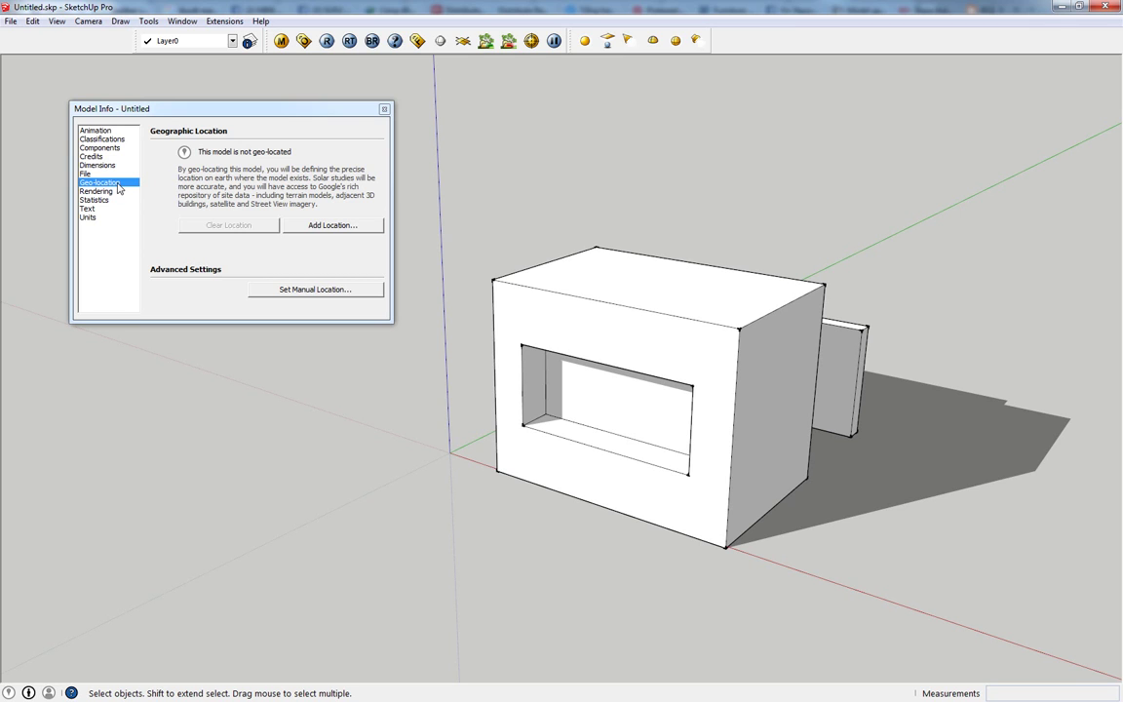
# Start Add Location from Geo-location and move the loading location window aside.
pyautogui.click(327, 226)
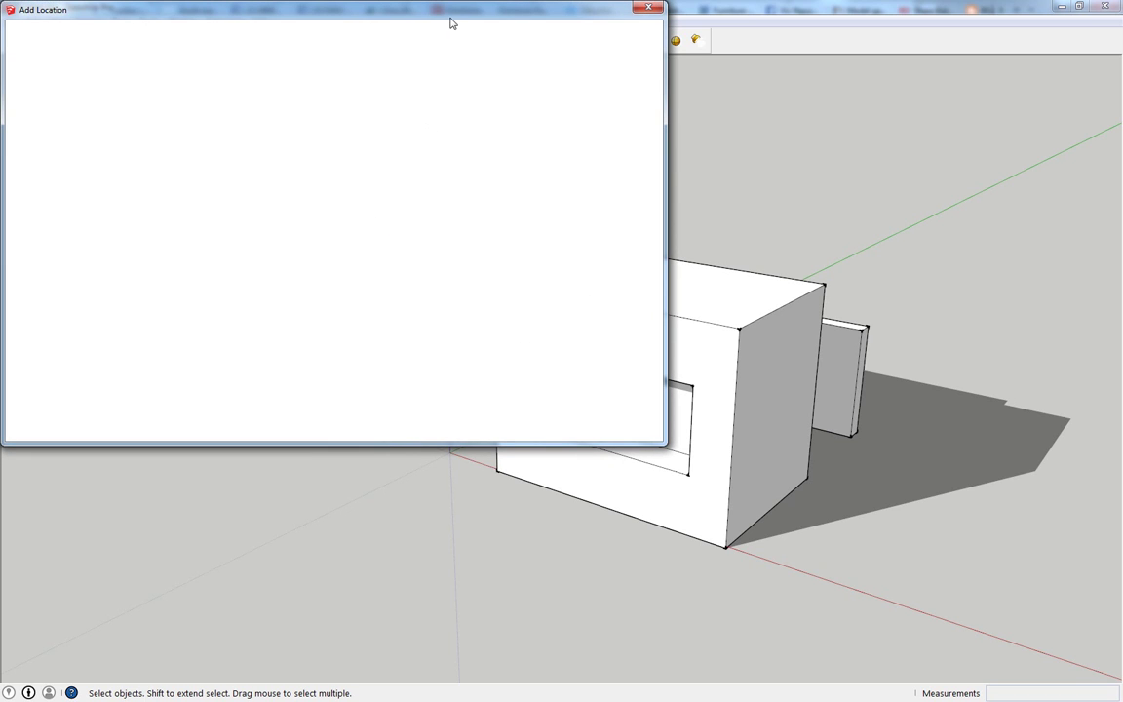
pyautogui.moveTo(452, 22); pyautogui.dragTo(737, 52)
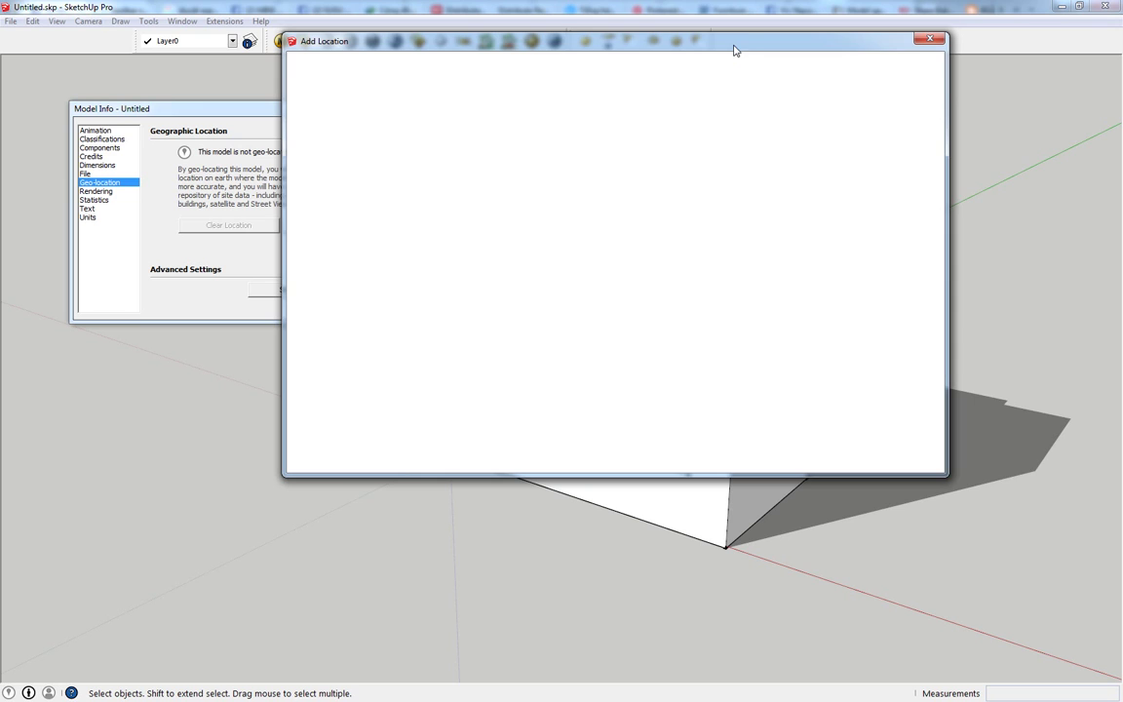
pyautogui.moveTo(735, 50); pyautogui.dragTo(1122, 60)
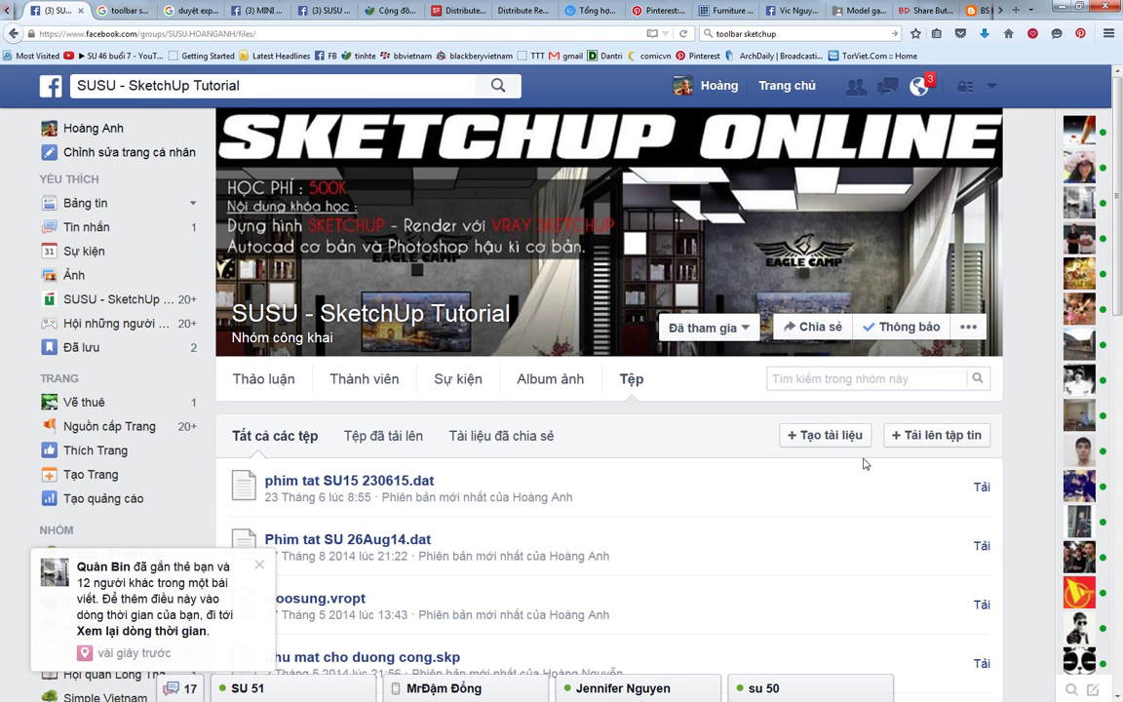
# Open two Facebook posts from the notifications list, including the tagged-post notification.
pyautogui.click(920, 88)
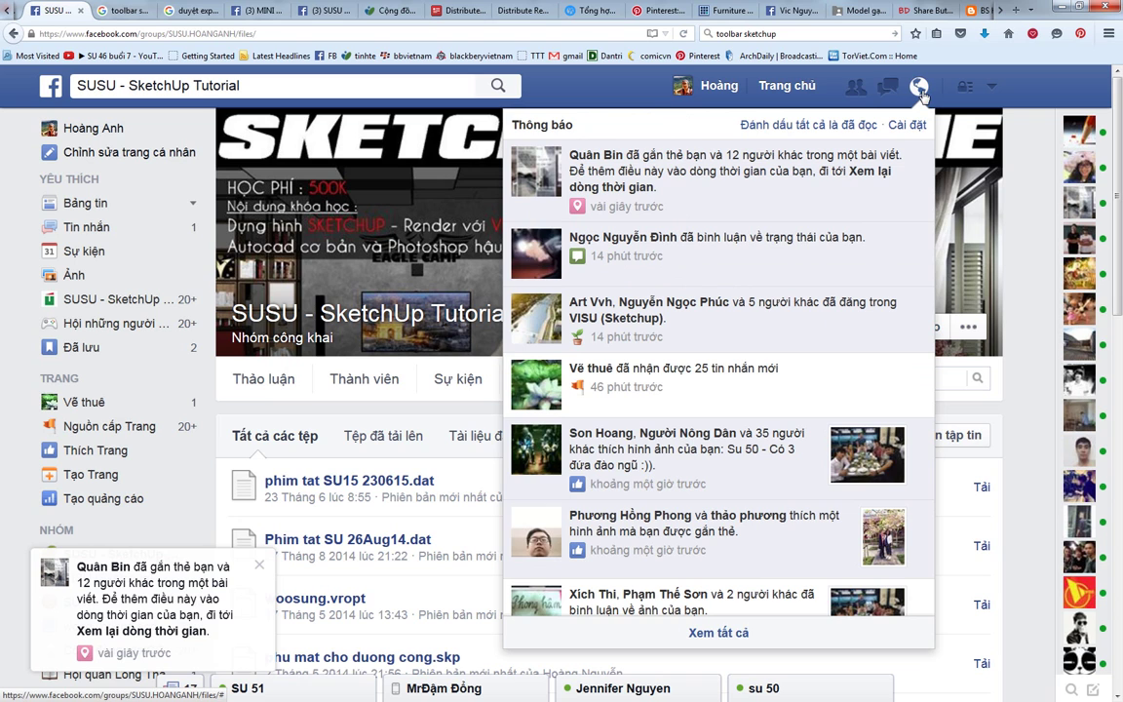
pyautogui.click(744, 239)
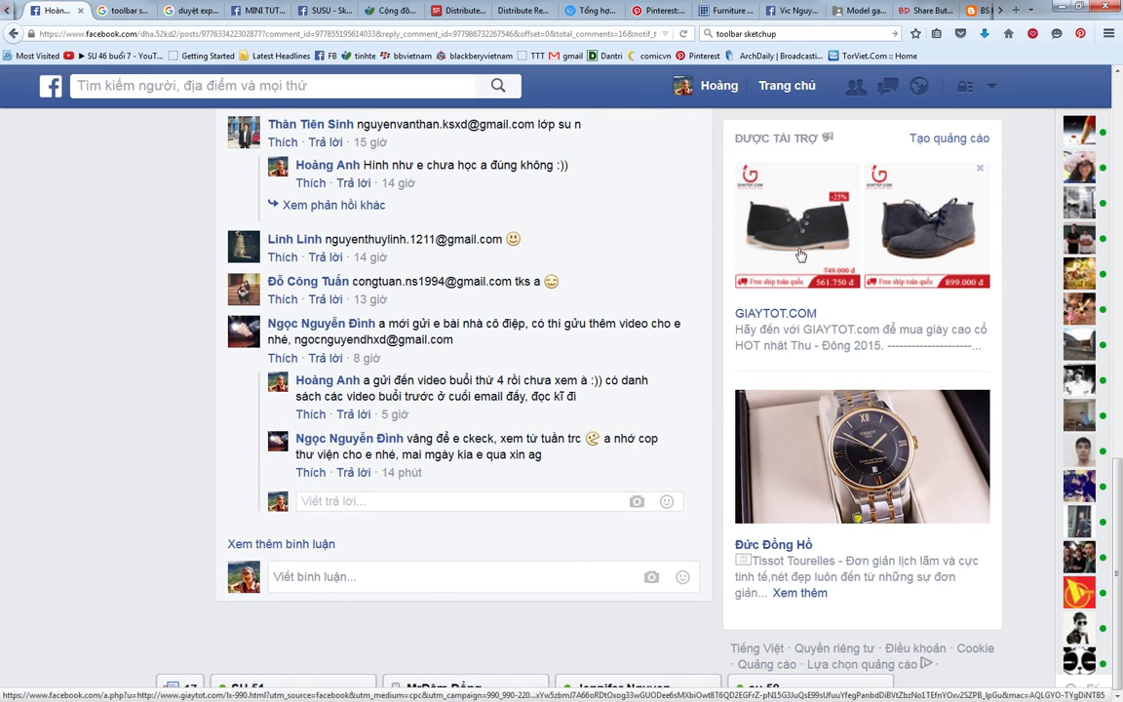
pyautogui.click(918, 86)
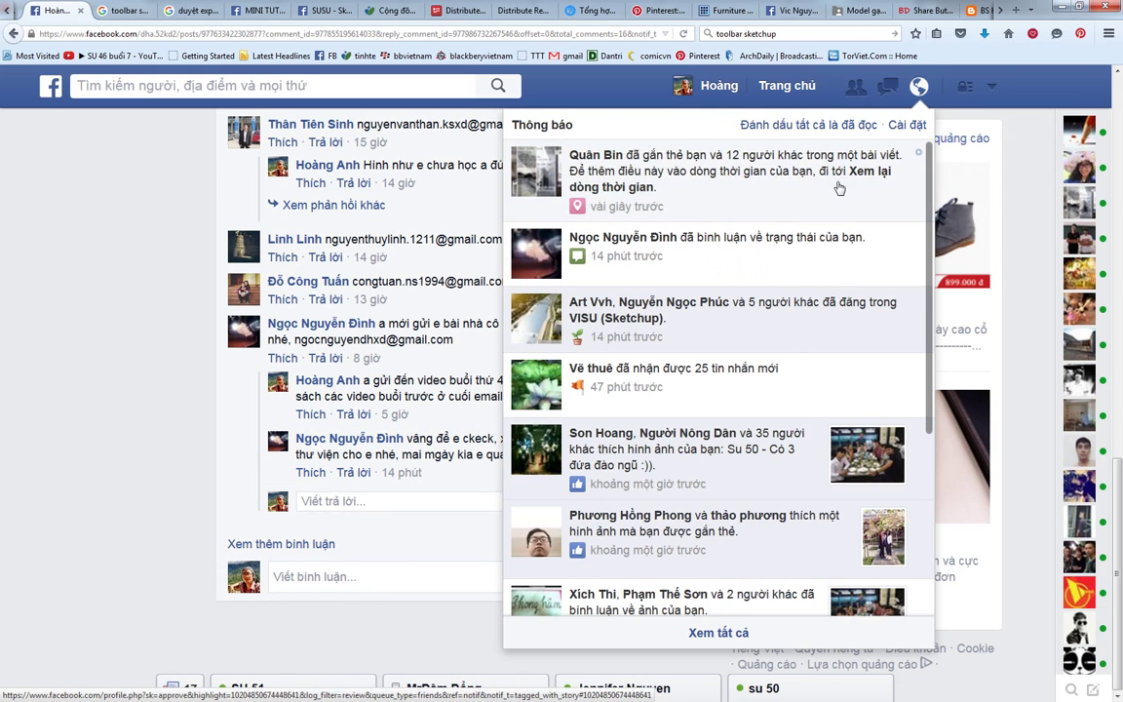
pyautogui.click(838, 188)
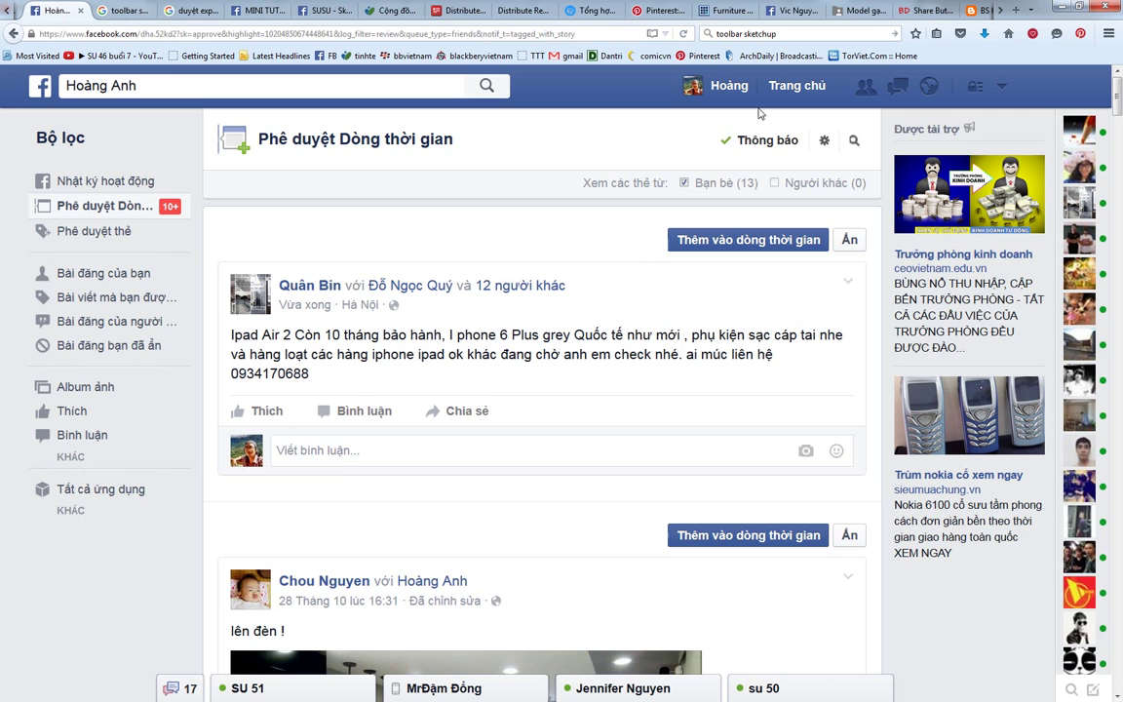
# Scroll through the Facebook home news feed, then return to SketchUp.
pyautogui.click(799, 90)
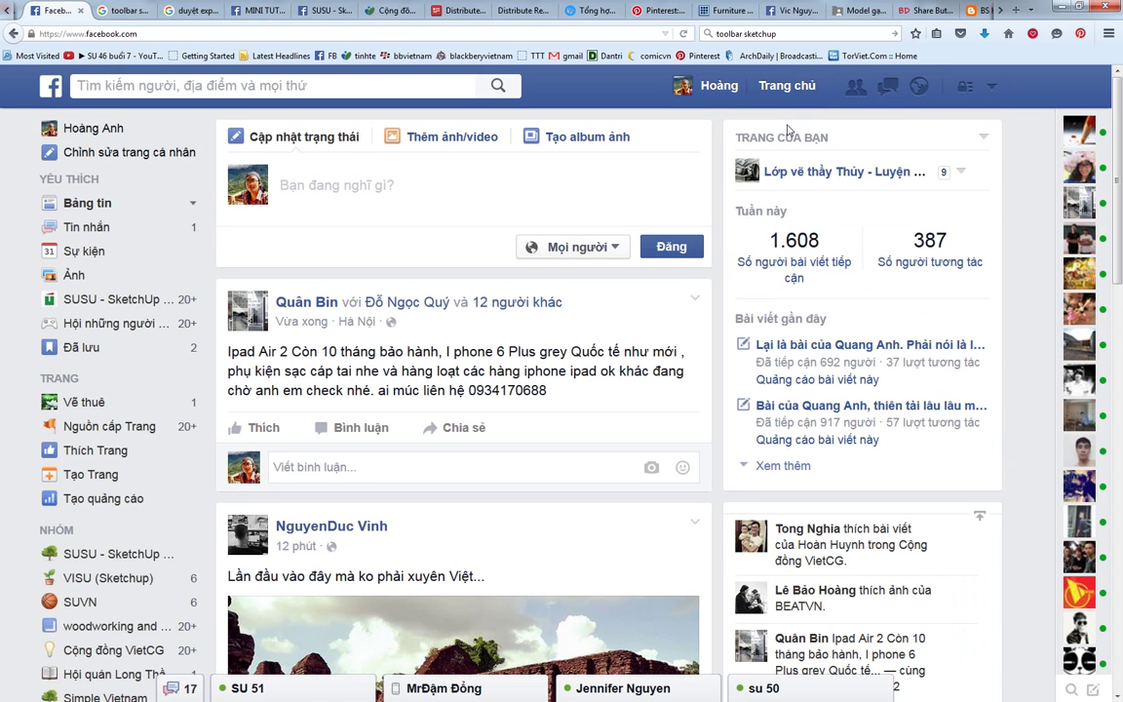
pyautogui.scroll(-2, 595, 367)
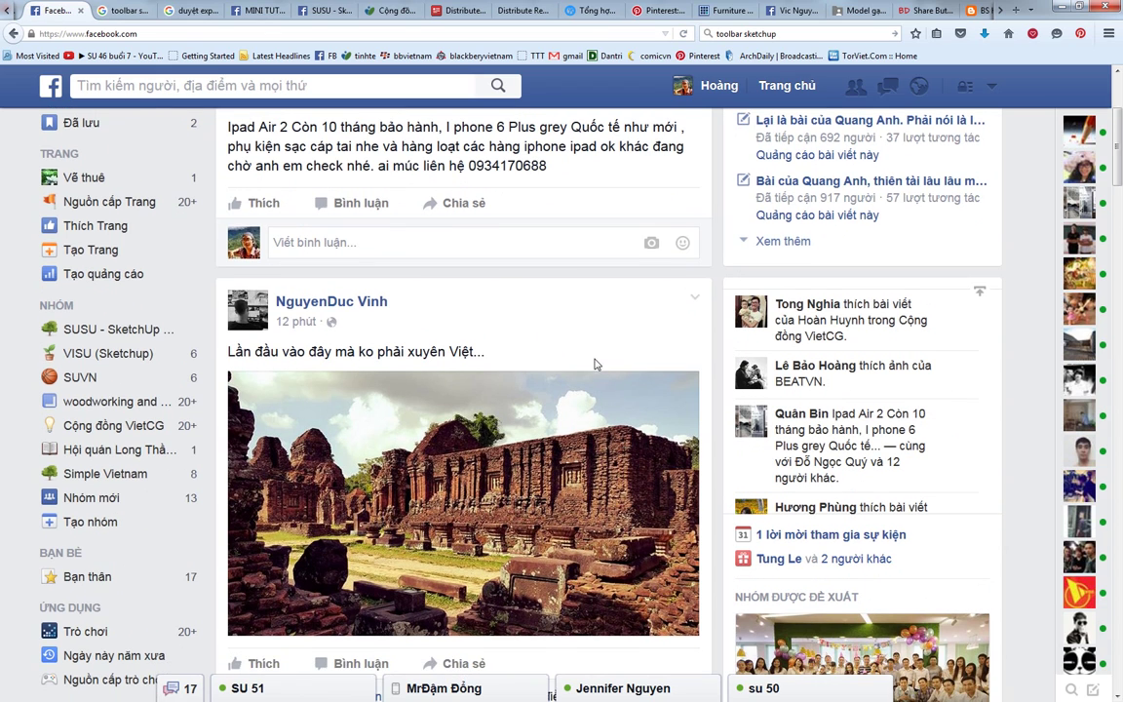
pyautogui.scroll(-2, 595, 367)
pyautogui.scroll(-3, 599, 359)
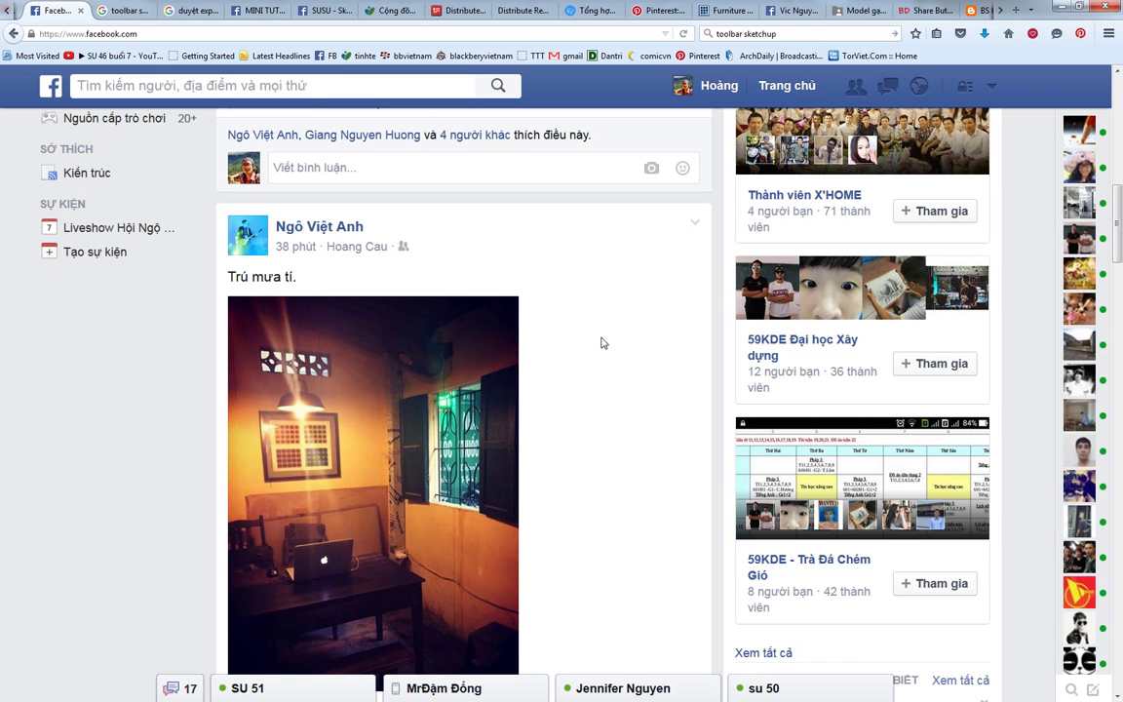
pyautogui.scroll(-4, 602, 341)
pyautogui.scroll(-3, 602, 336)
pyautogui.scroll(-2, 601, 327)
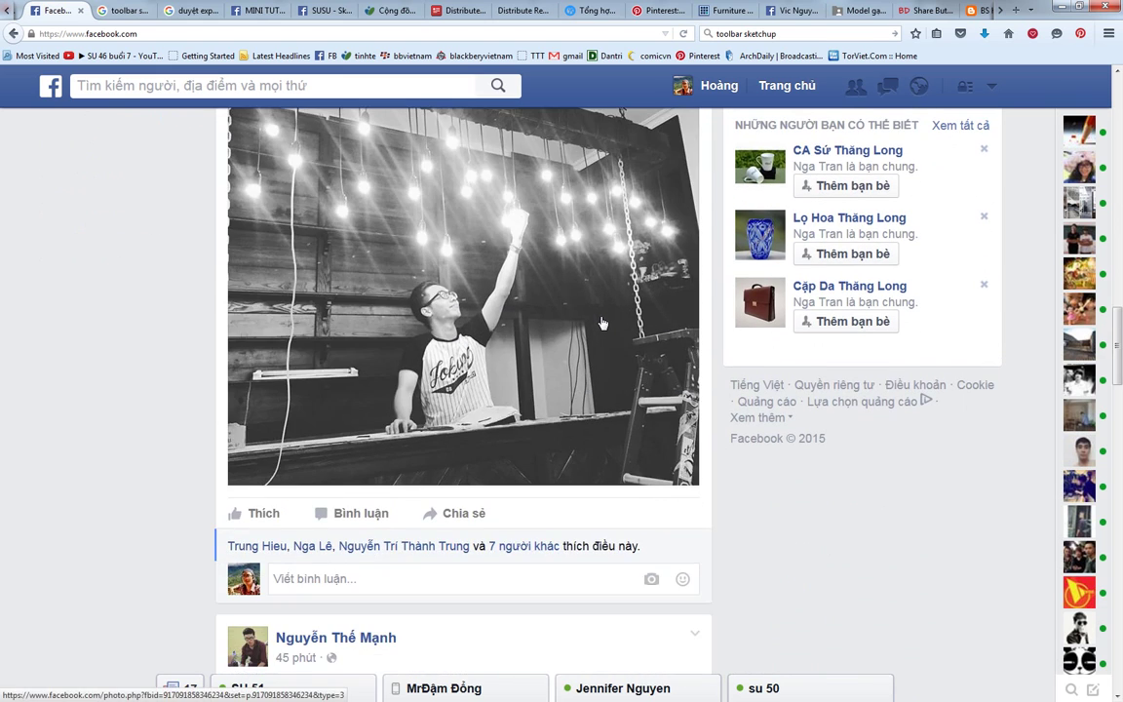
pyautogui.scroll(-5, 542, 292)
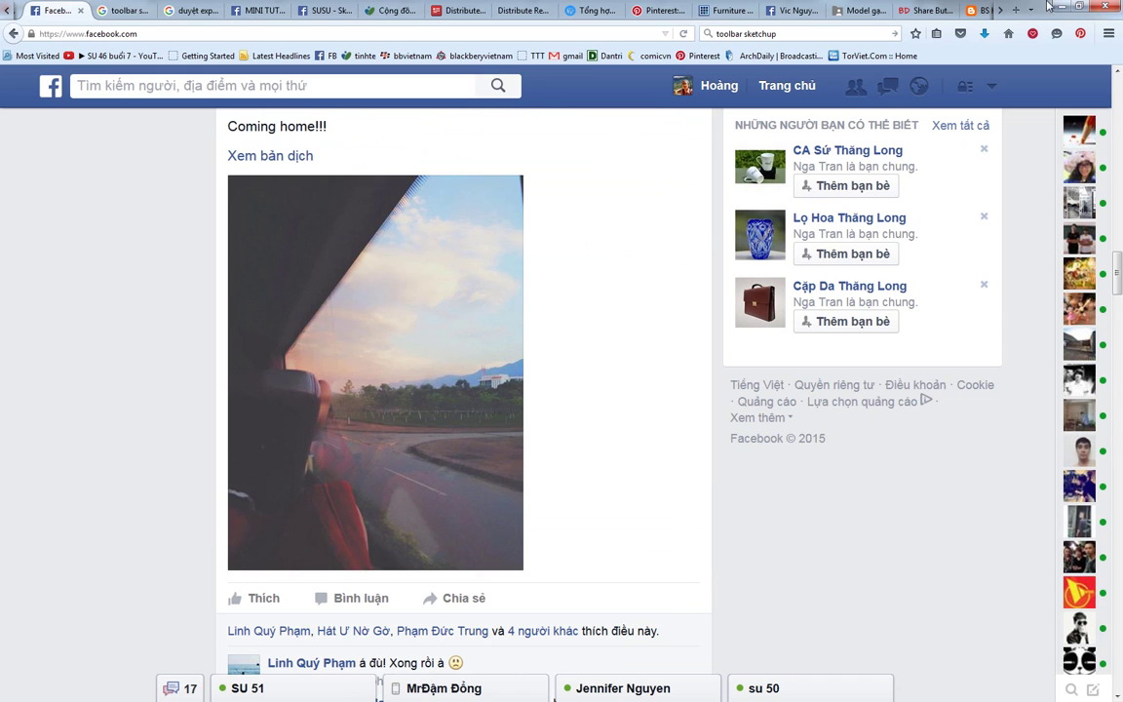
pyautogui.click(1060, 6)
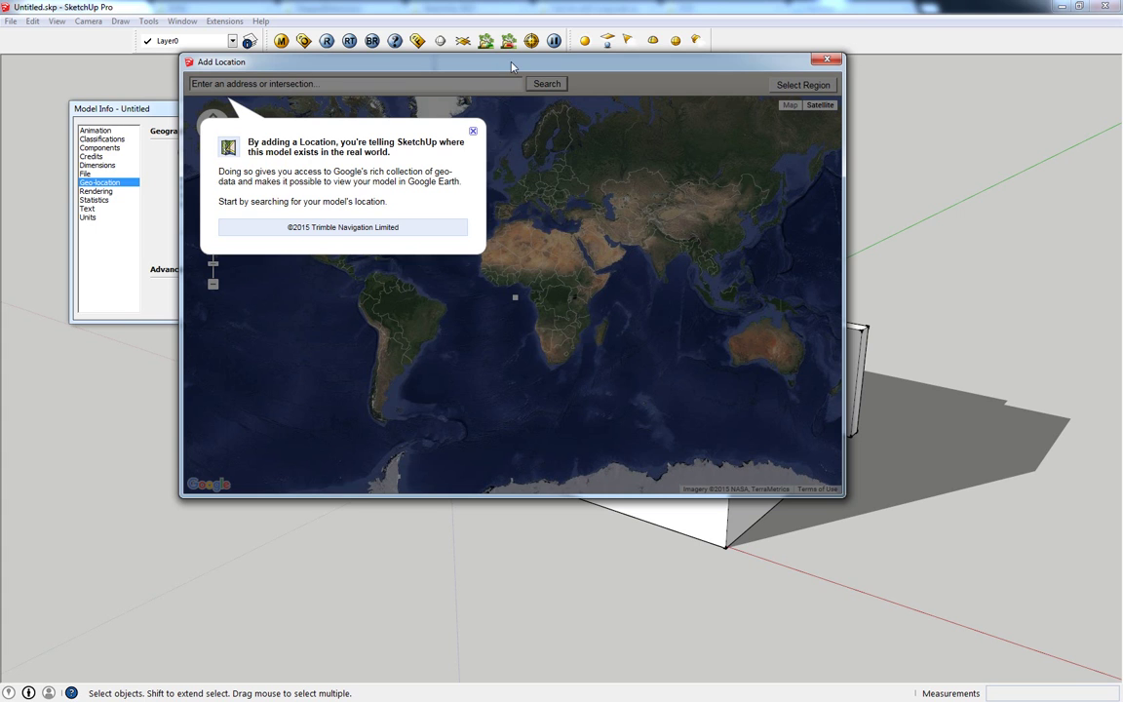
# Search the Add Location map for 'hanoi' and zoom in on the target block.
pyautogui.moveTo(511, 66); pyautogui.dragTo(540, 87)
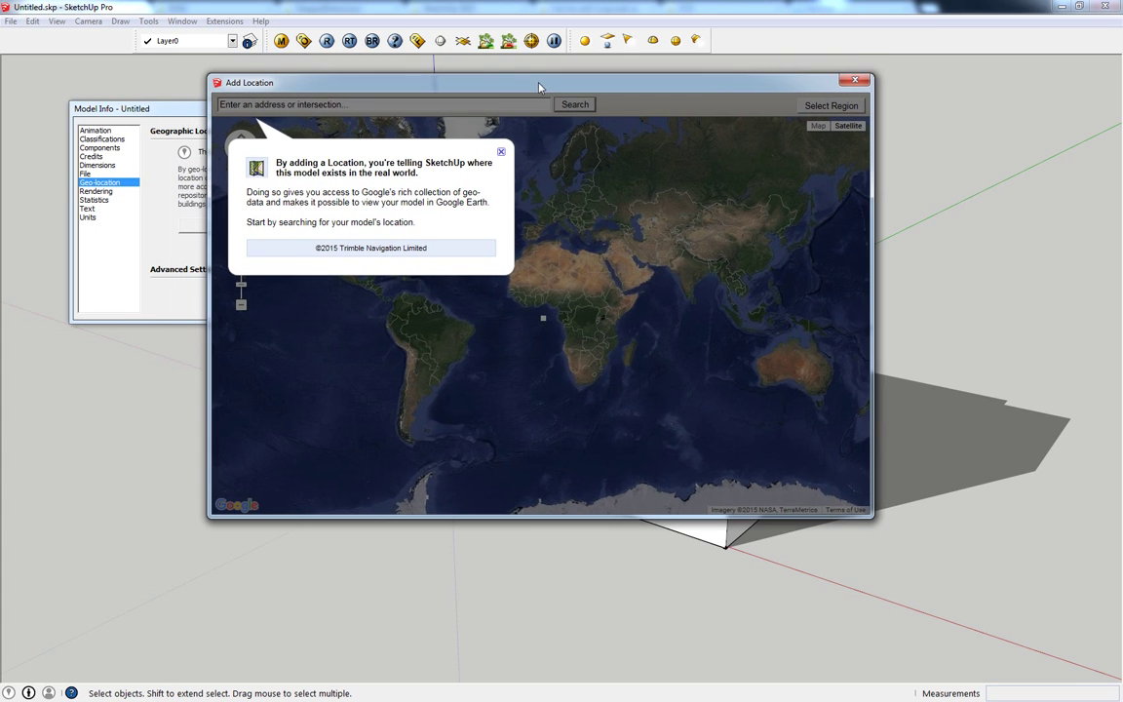
pyautogui.click(501, 156)
pyautogui.click(432, 106)
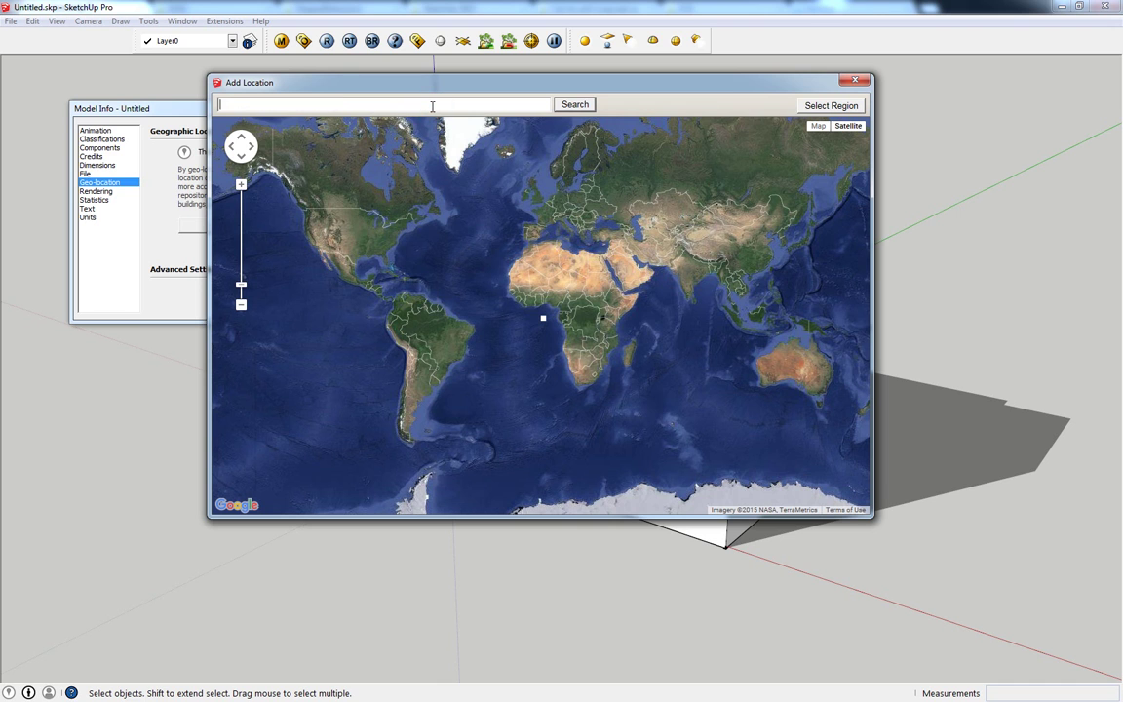
pyautogui.write('han')
pyautogui.write('oi')
pyautogui.press('Return')
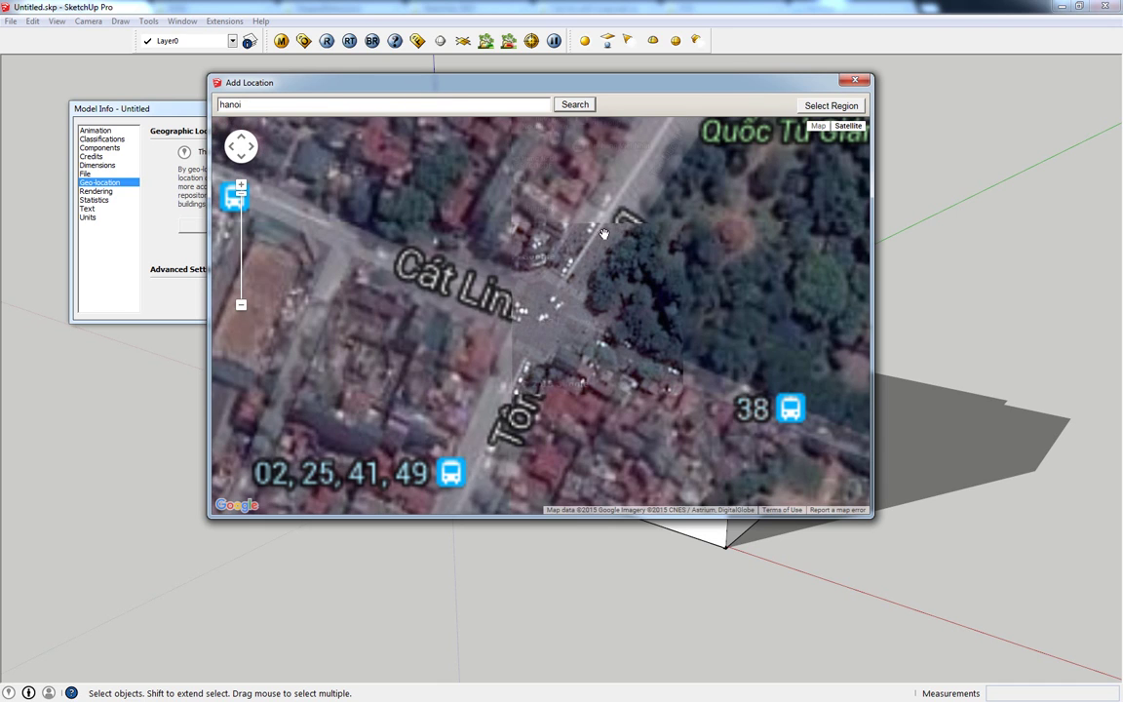
pyautogui.moveTo(454, 268); pyautogui.dragTo(460, 332)
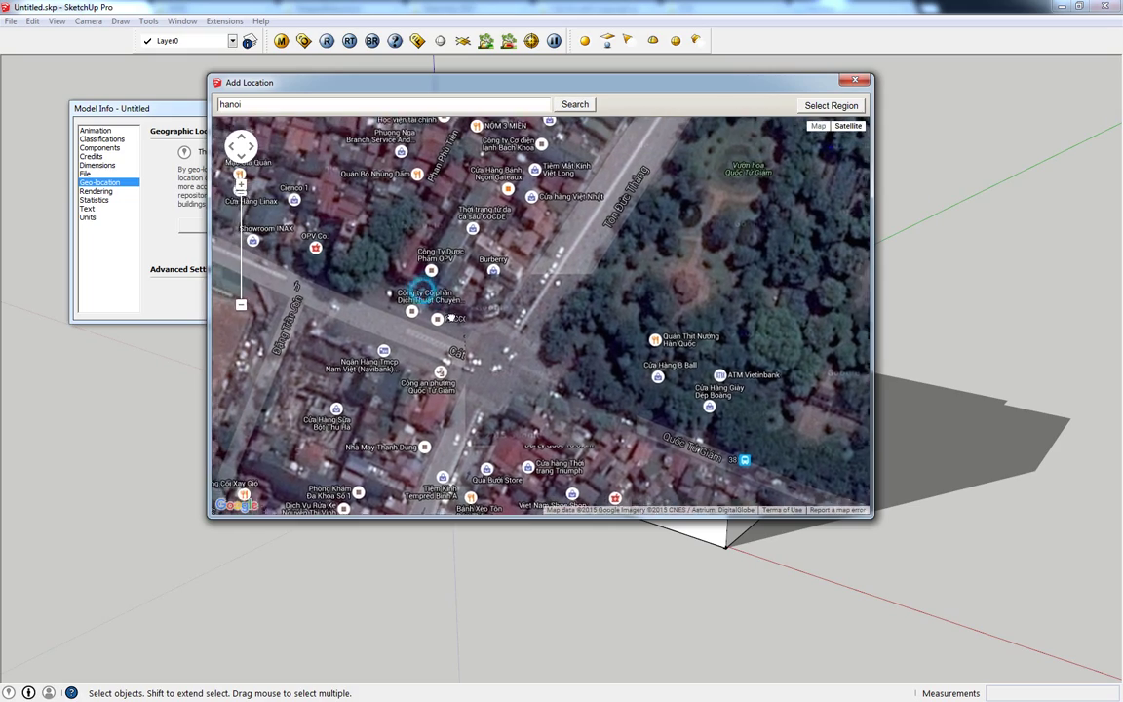
pyautogui.scroll(1, 459, 370)
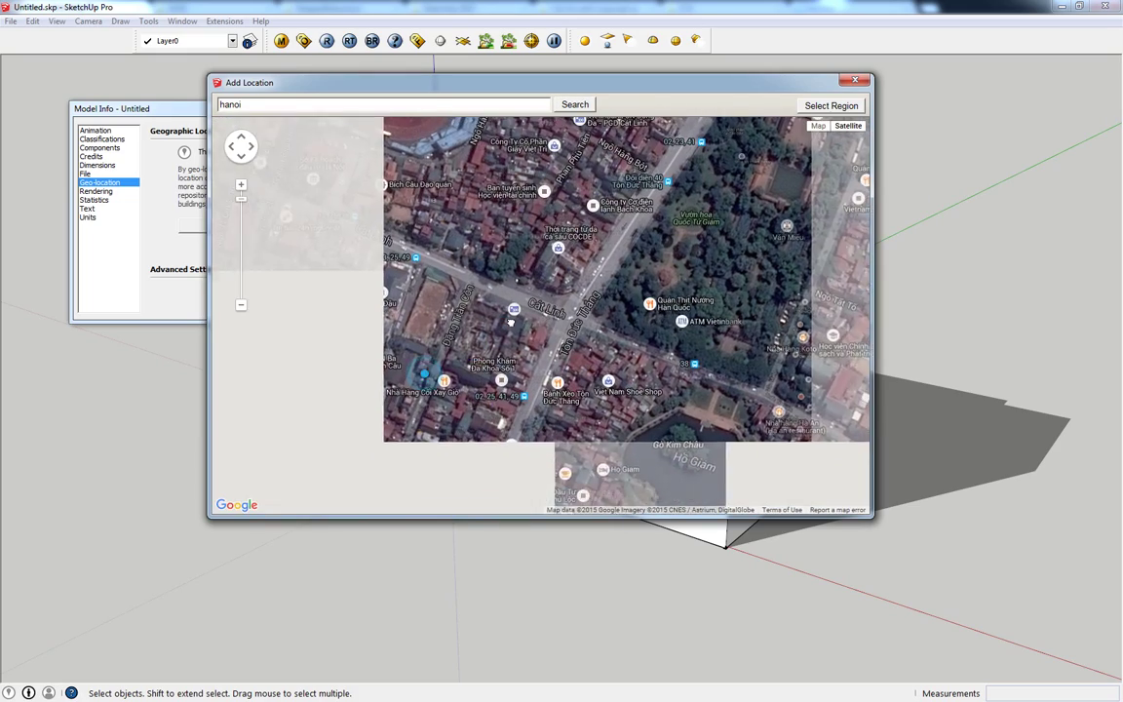
pyautogui.scroll(1, 527, 373)
pyautogui.scroll(1, 585, 377)
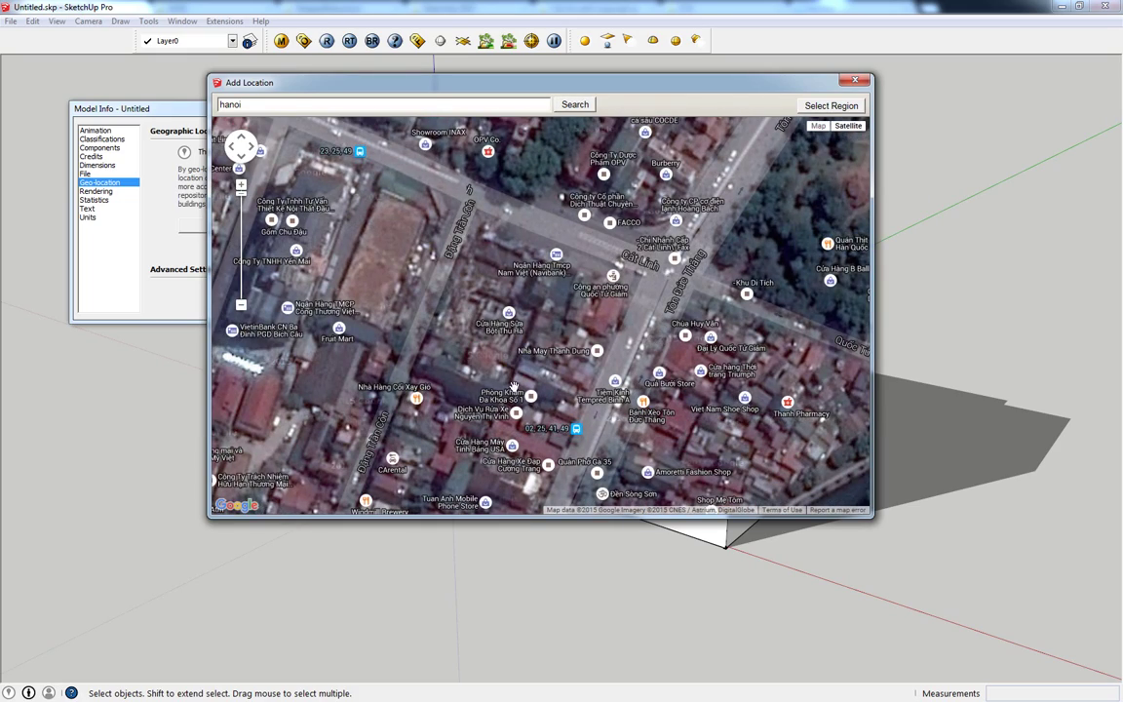
pyautogui.moveTo(560, 390); pyautogui.dragTo(593, 365)
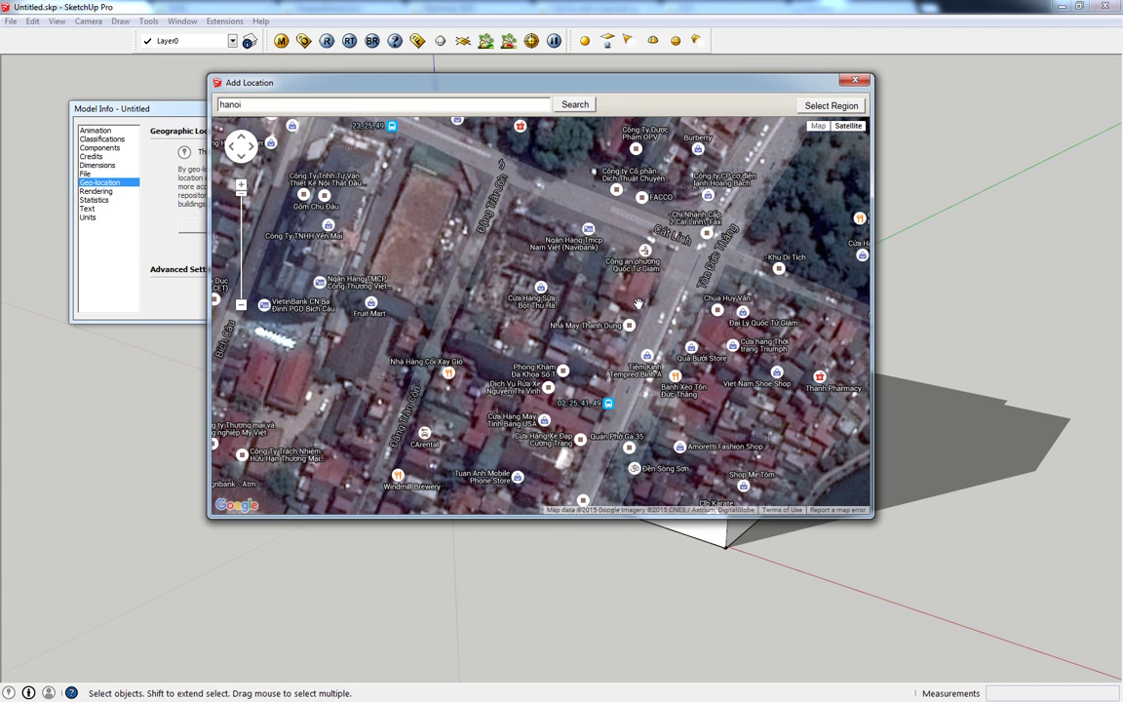
pyautogui.moveTo(574, 274); pyautogui.dragTo(570, 285)
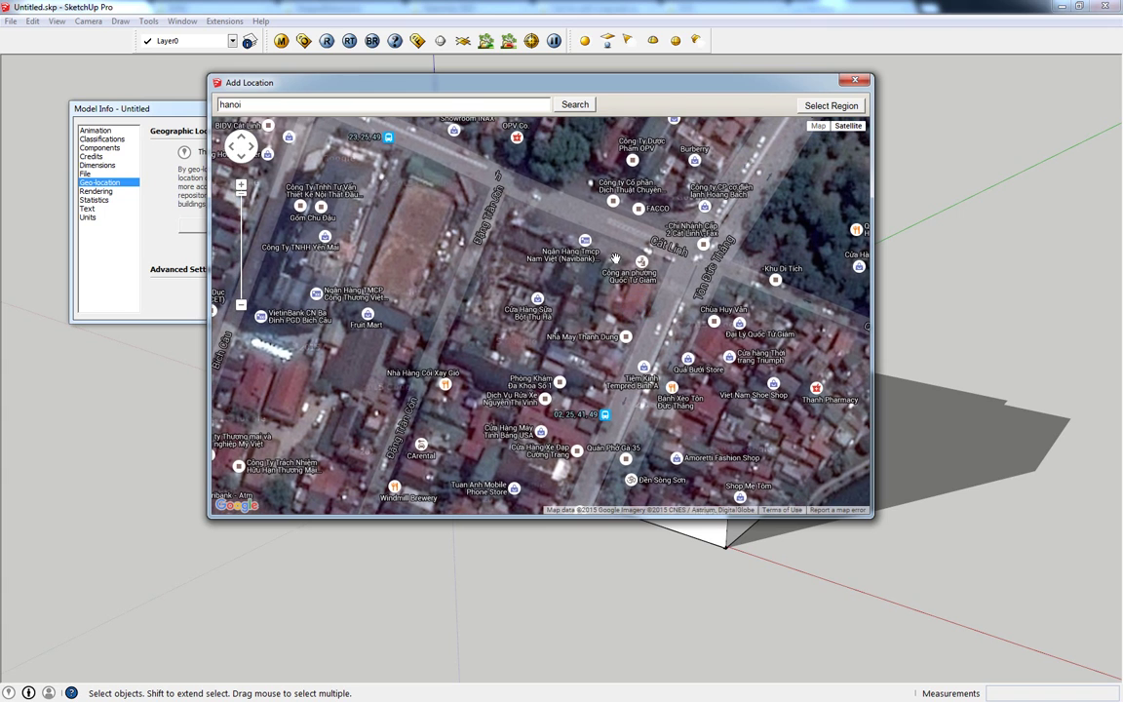
# Enlarge the capture region downward and grab the Hanoi satellite imagery.
pyautogui.click(824, 106)
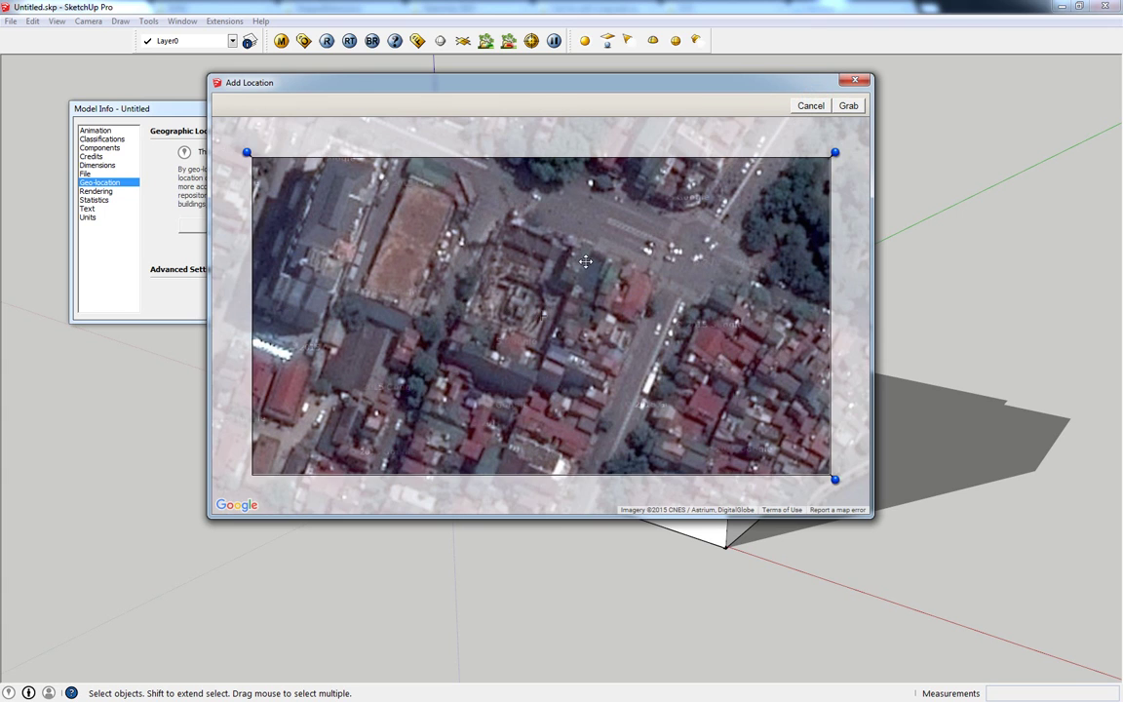
pyautogui.moveTo(554, 275); pyautogui.dragTo(557, 260)
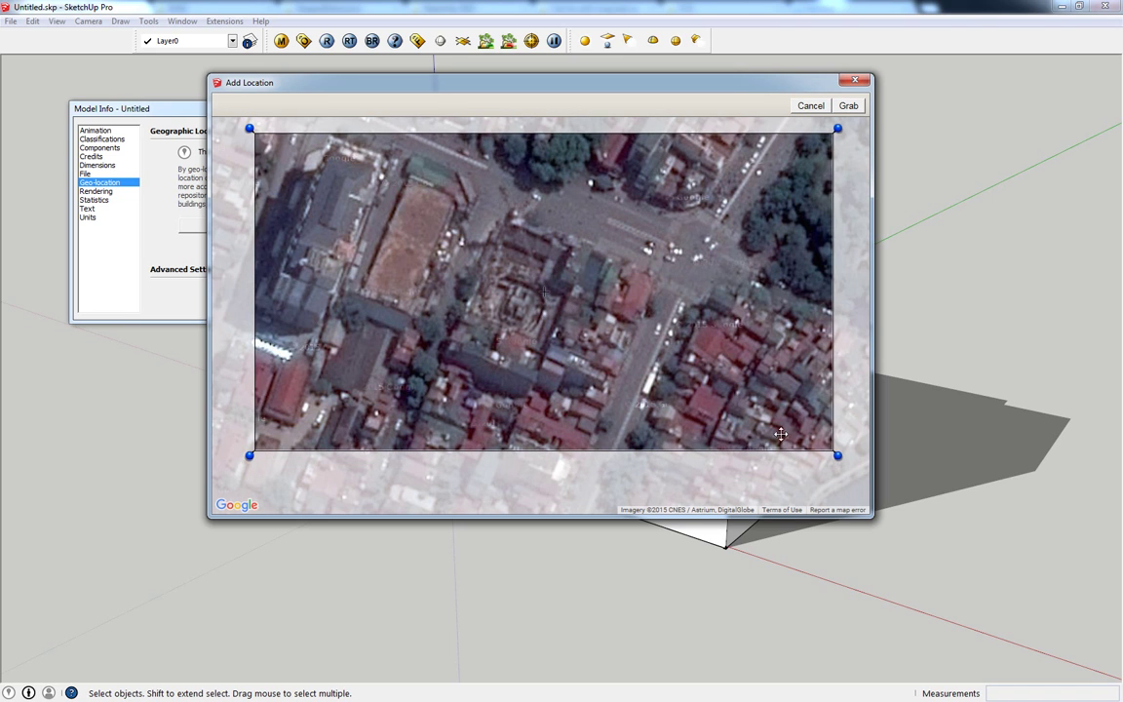
pyautogui.moveTo(836, 456); pyautogui.dragTo(842, 500)
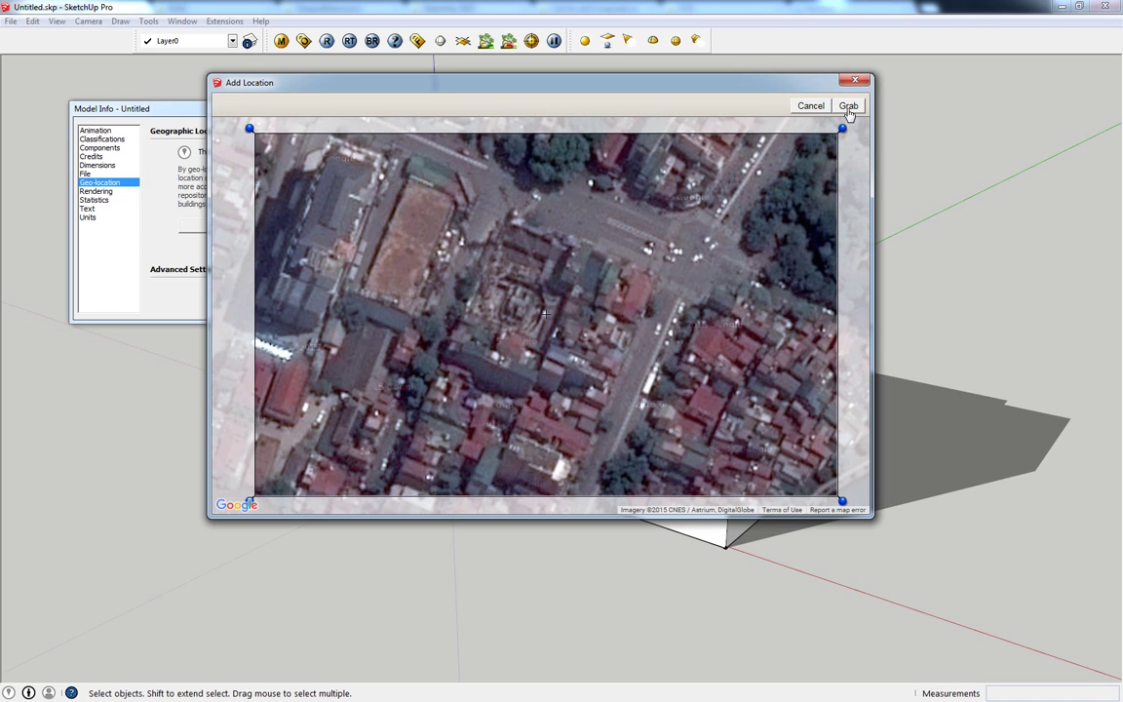
pyautogui.click(849, 107)
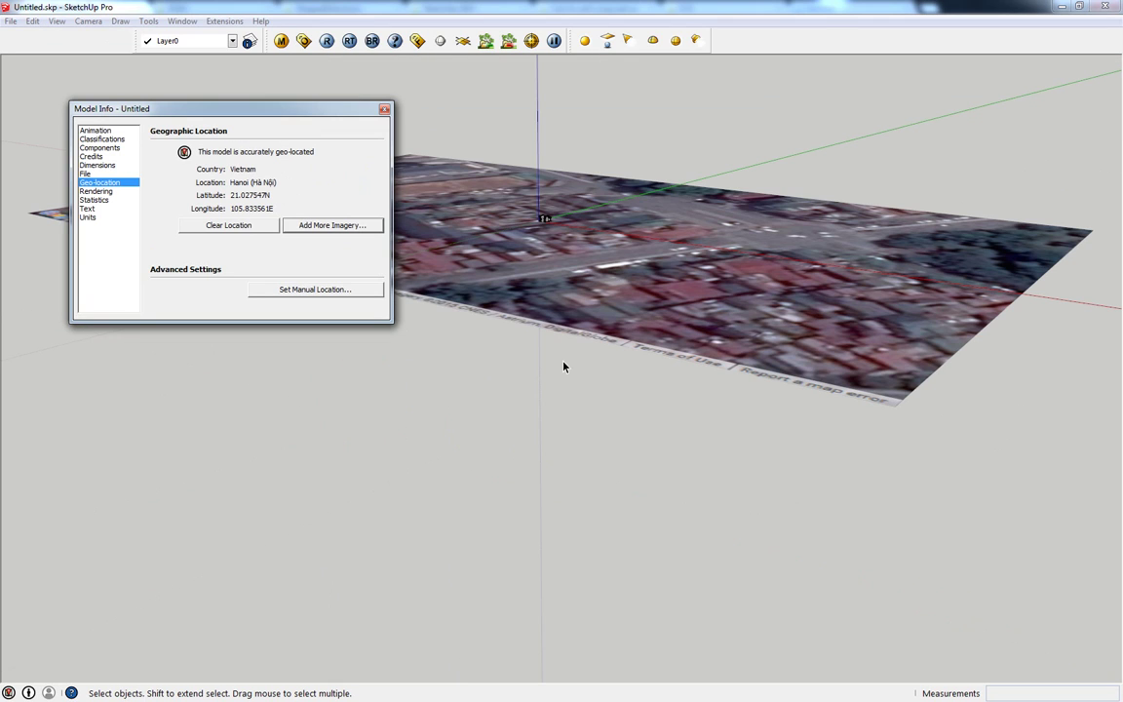
# Tilt the view onto the imagery and draw a line along one block edge.
pyautogui.moveTo(573, 378)
pyautogui.mouseDown(button='middle')
pyautogui.moveTo(589, 359)
pyautogui.moveTo(589, 532)
pyautogui.moveTo(632, 390)
pyautogui.moveTo(604, 321)
pyautogui.mouseUp(button='middle')
pyautogui.scroll(2, 604, 321)
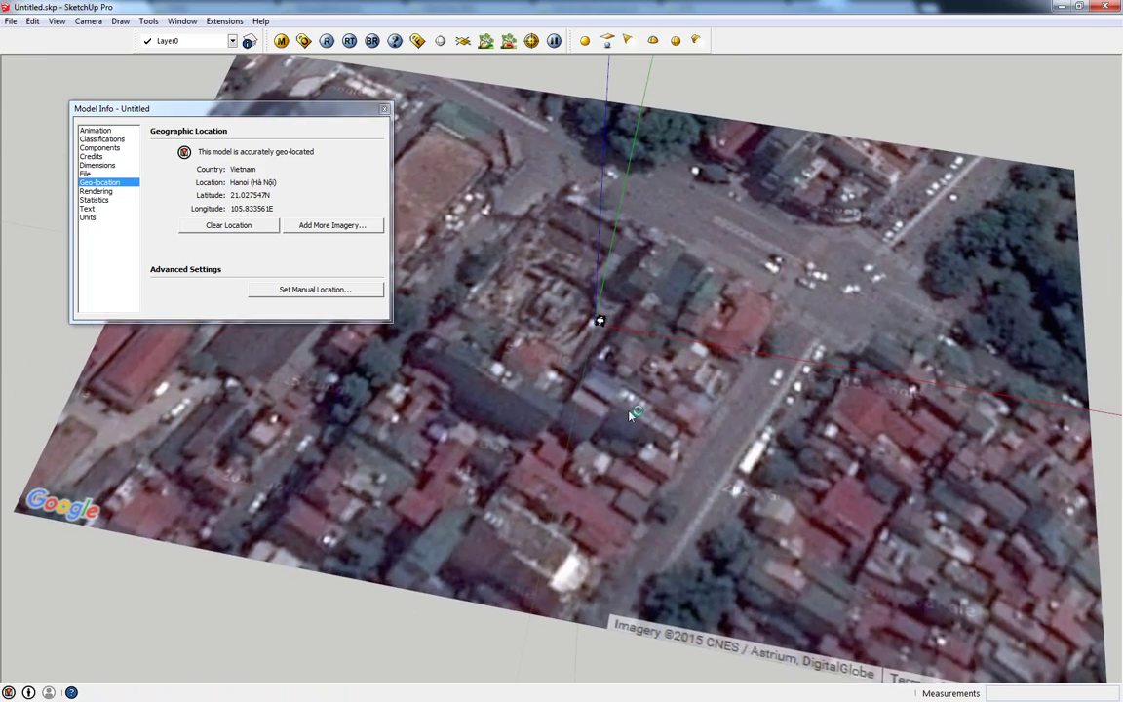
pyautogui.scroll(2, 741, 293)
pyautogui.scroll(2, 739, 295)
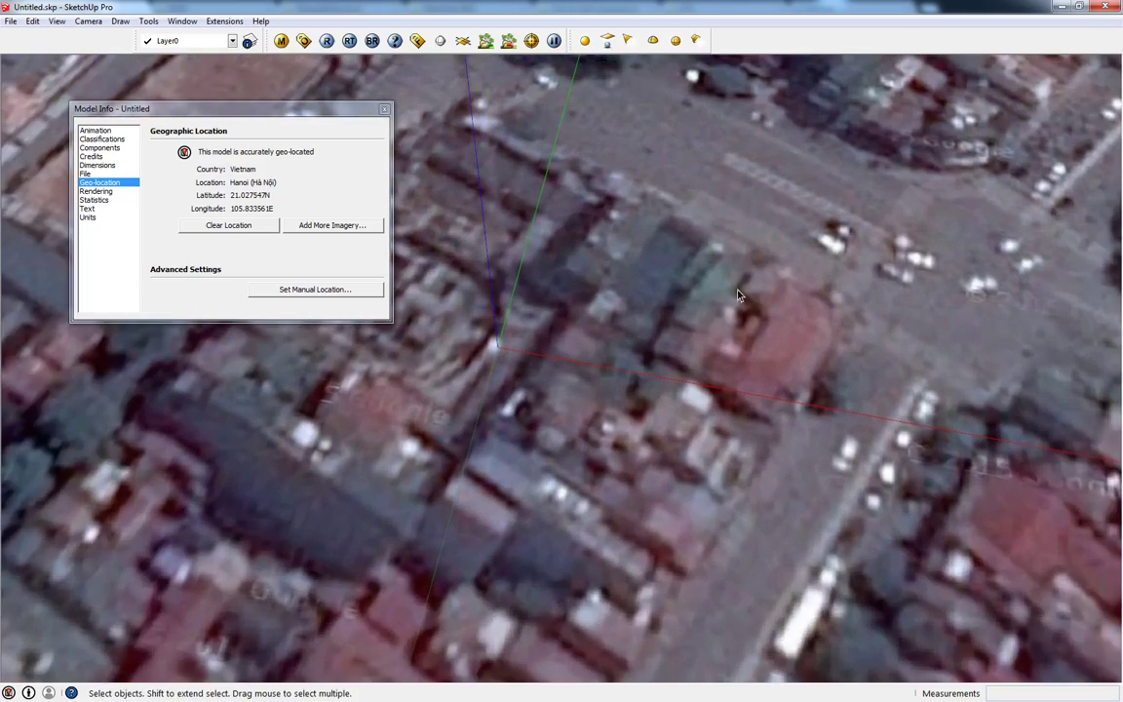
pyautogui.scroll(1, 760, 317)
pyautogui.scroll(-3, 778, 337)
pyautogui.scroll(-1, 780, 341)
pyautogui.moveTo(780, 341)
pyautogui.mouseDown(button='middle')
pyautogui.moveTo(585, 439)
pyautogui.moveTo(418, 546)
pyautogui.moveTo(602, 391)
pyautogui.mouseUp(button='middle')
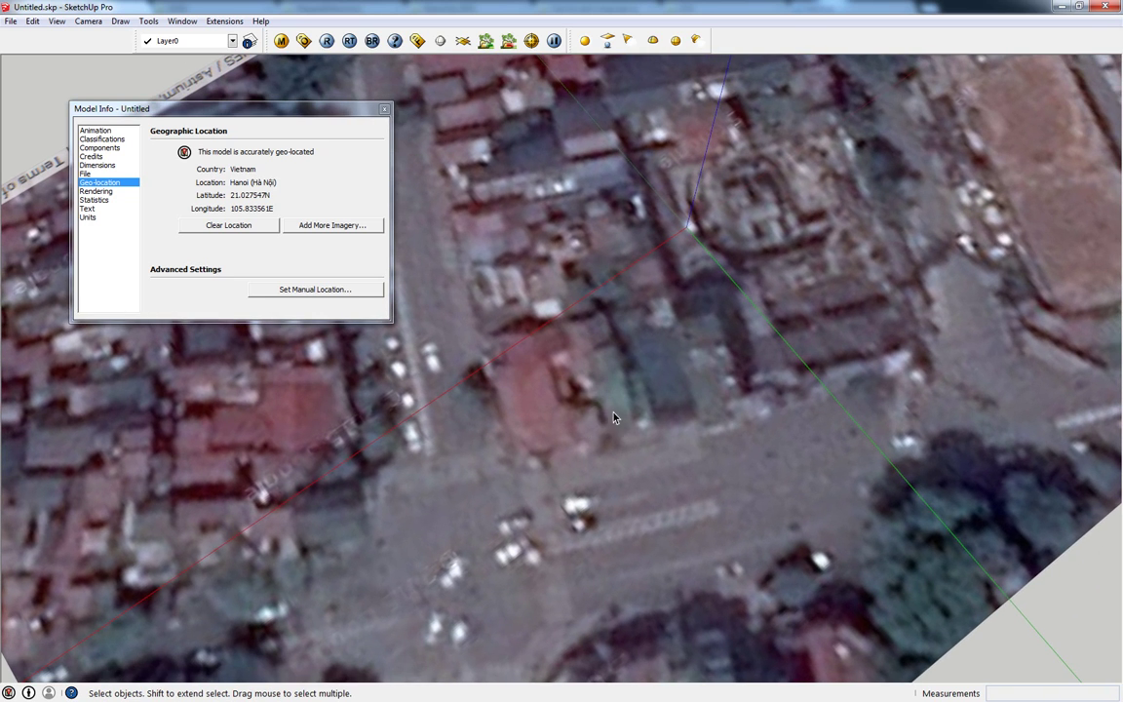
pyautogui.press('l')
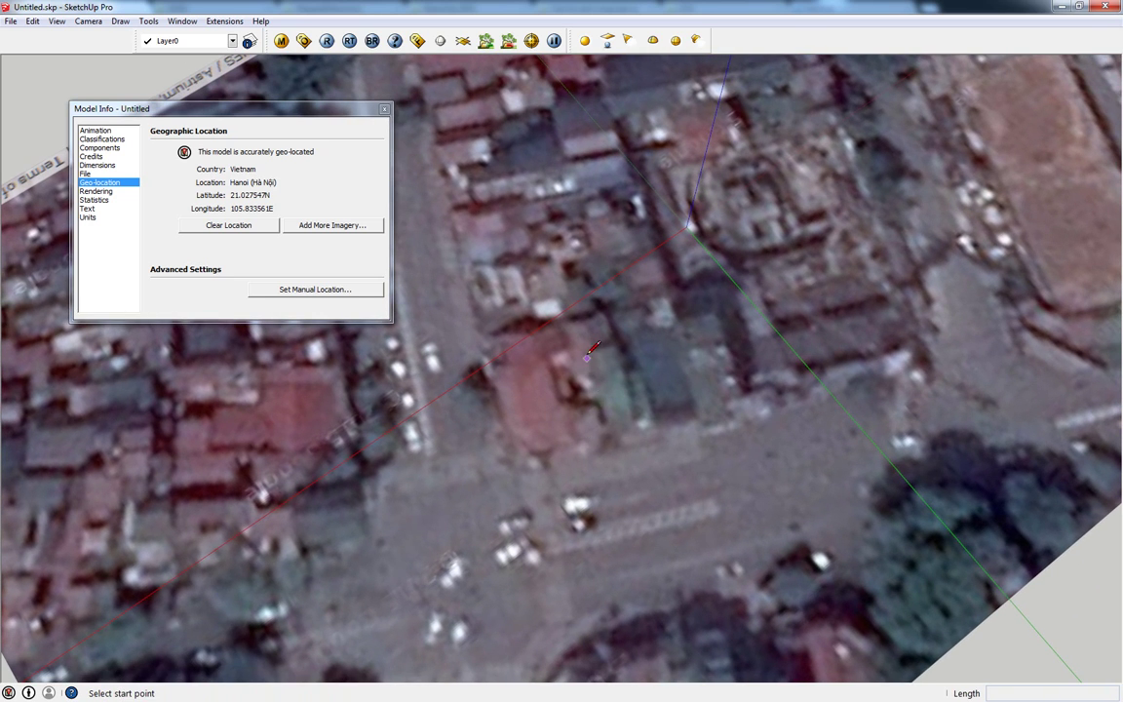
pyautogui.click(586, 354)
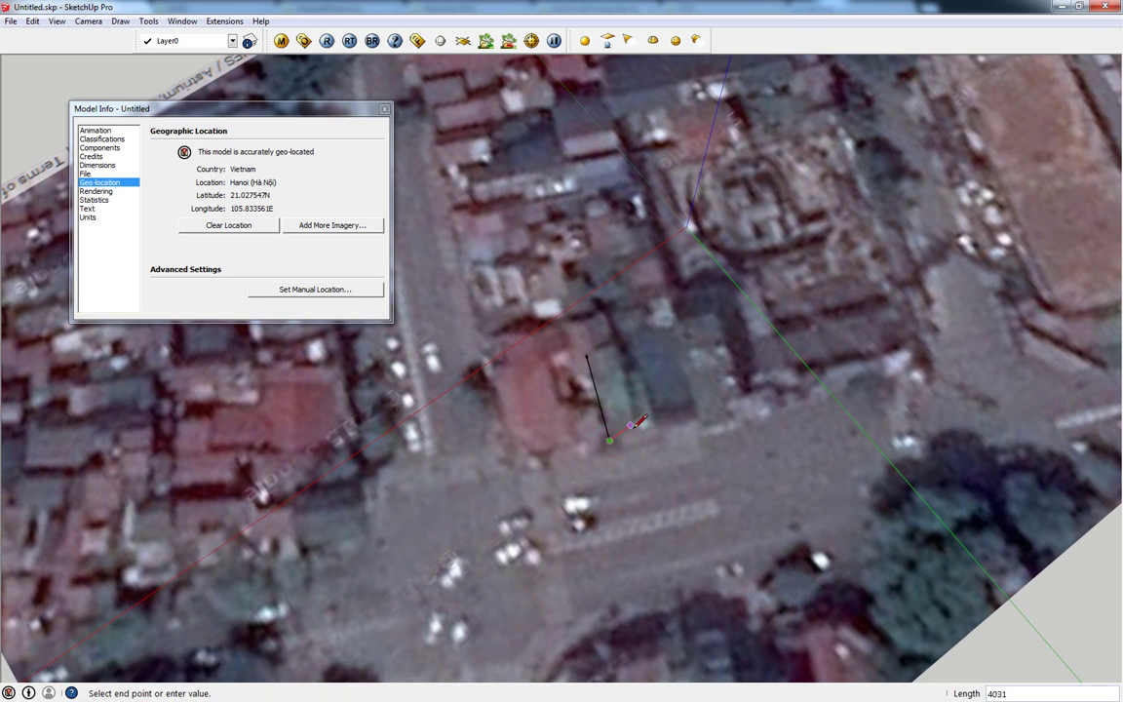
pyautogui.click(608, 442)
pyautogui.press('space')
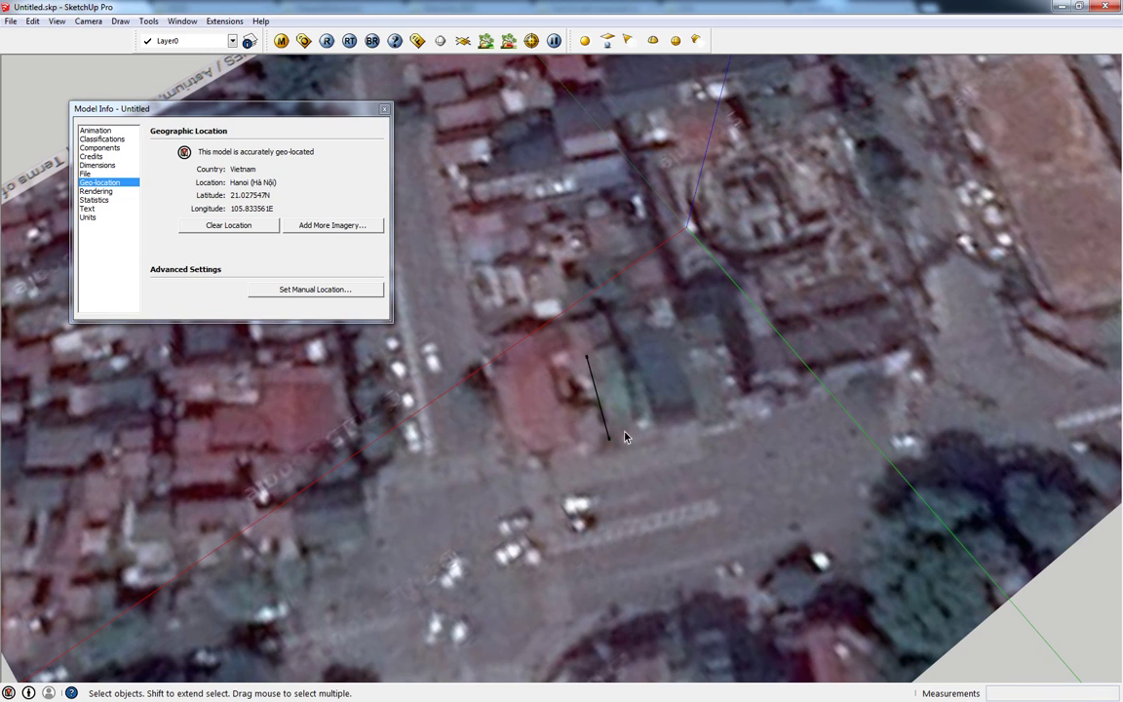
# Orbit and zoom in over the street intersection.
pyautogui.moveTo(540, 359)
pyautogui.mouseDown(button='middle')
pyautogui.moveTo(850, 512)
pyautogui.moveTo(640, 359)
pyautogui.mouseUp(button='middle')
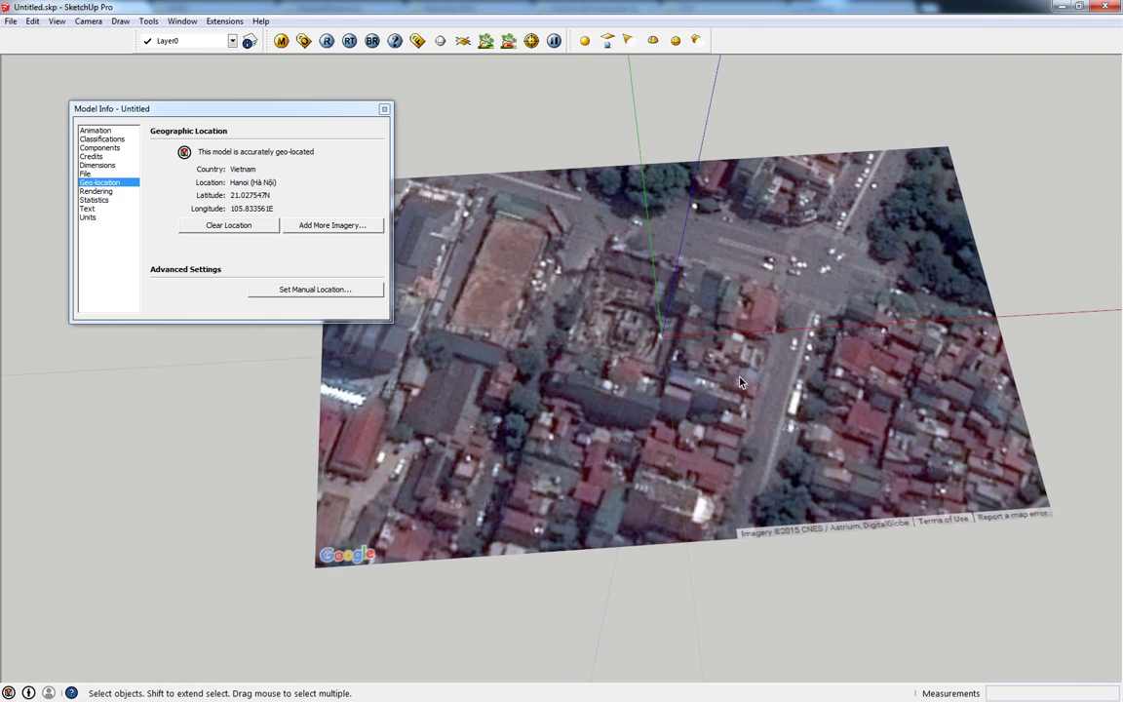
pyautogui.scroll(2, 744, 376)
pyautogui.scroll(2, 703, 275)
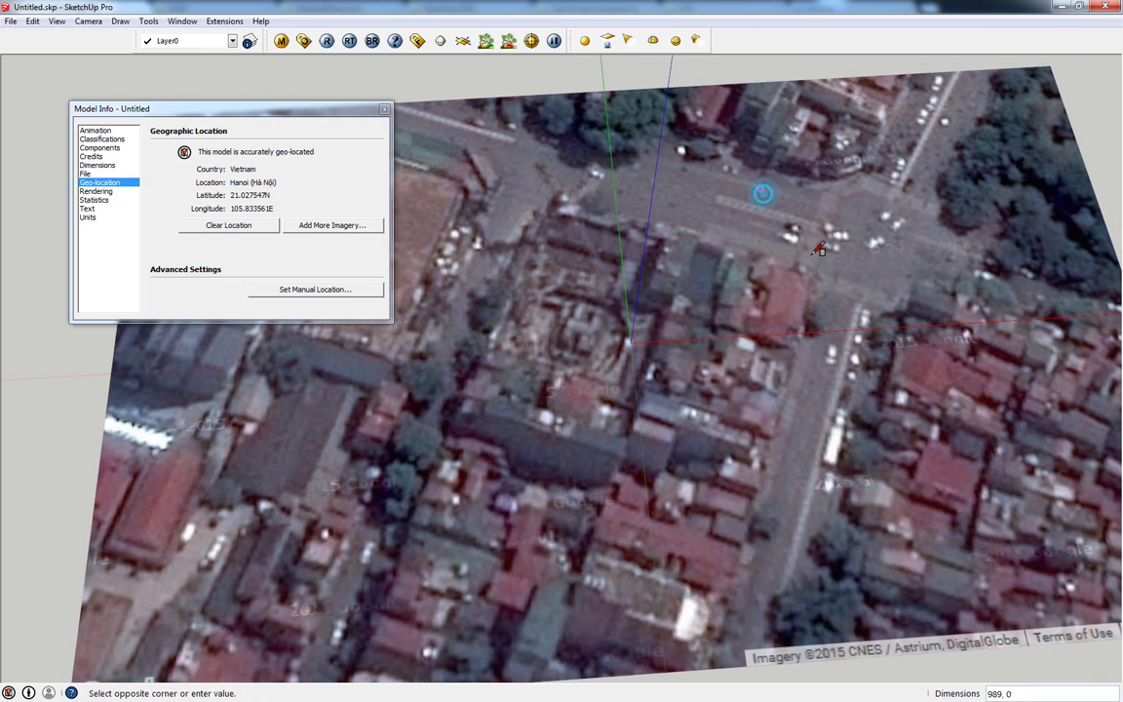
pyautogui.scroll(2, 778, 212)
pyautogui.moveTo(778, 211); pyautogui.dragTo(717, 307, button='middle')
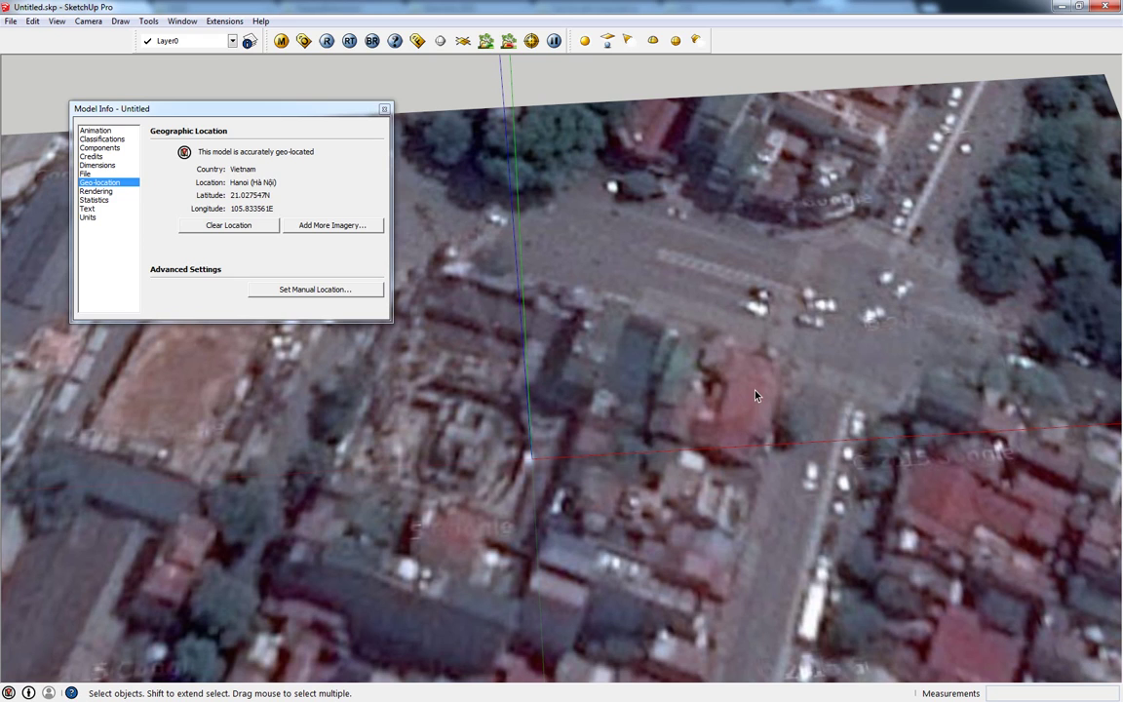
# Draw a rectangle on the street and push/pull it up into a box, then orbit around it.
pyautogui.press('r')
pyautogui.click(645, 203)
pyautogui.click(714, 256)
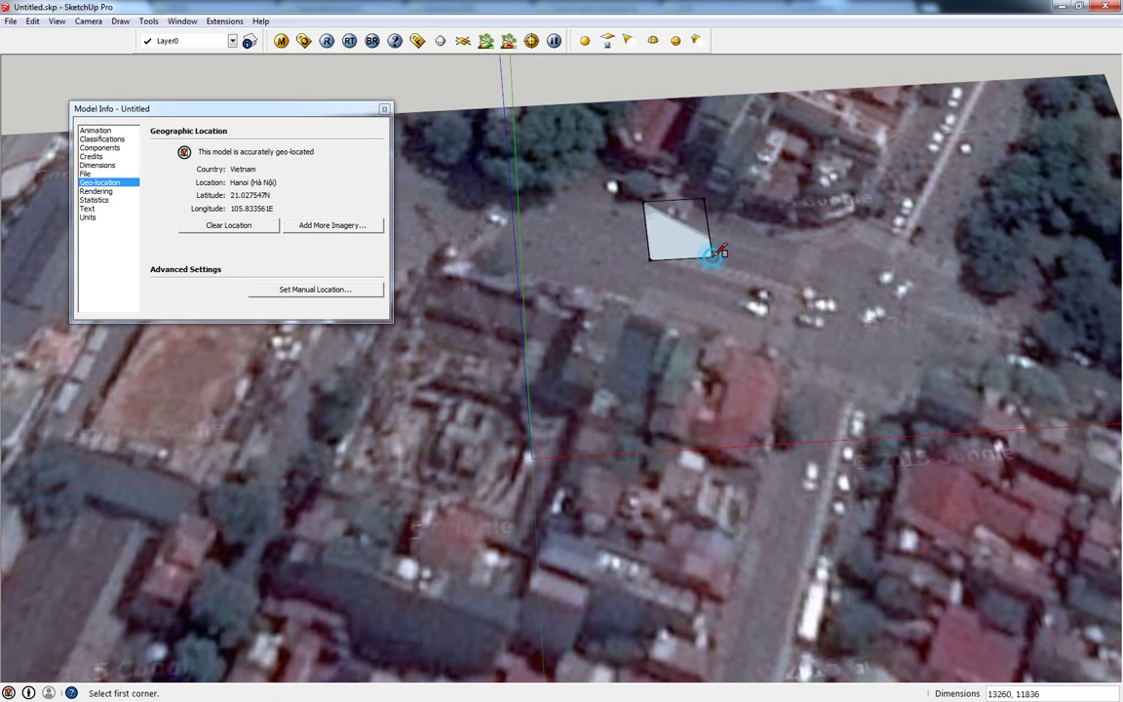
pyautogui.press('p')
pyautogui.click(678, 231)
pyautogui.click(683, 147)
pyautogui.moveTo(682, 146); pyautogui.dragTo(579, 271, button='middle')
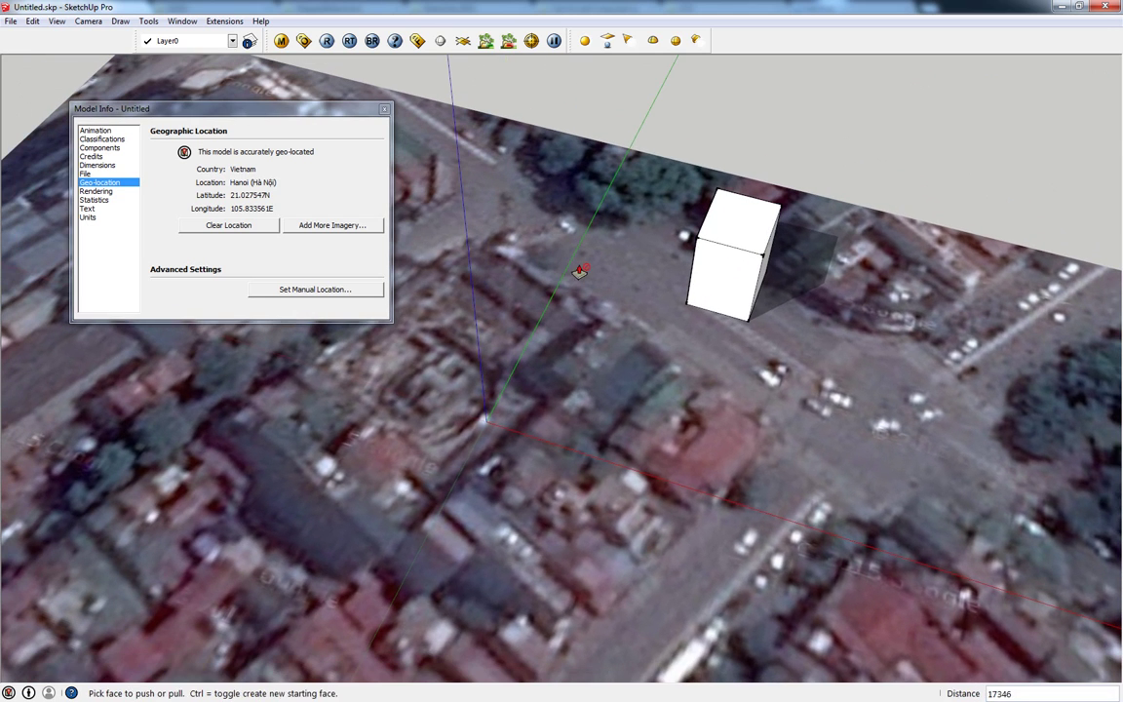
pyautogui.press('space')
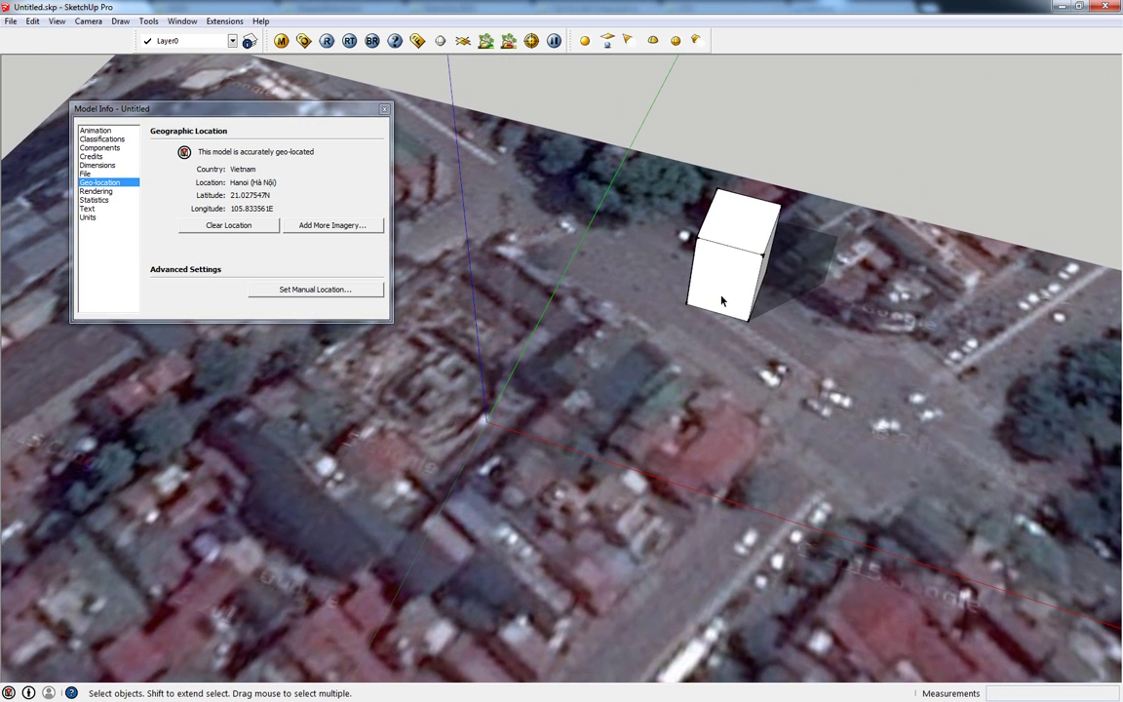
pyautogui.moveTo(714, 276)
pyautogui.mouseDown(button='middle')
pyautogui.moveTo(814, 269)
pyautogui.moveTo(766, 369)
pyautogui.mouseUp(button='middle')
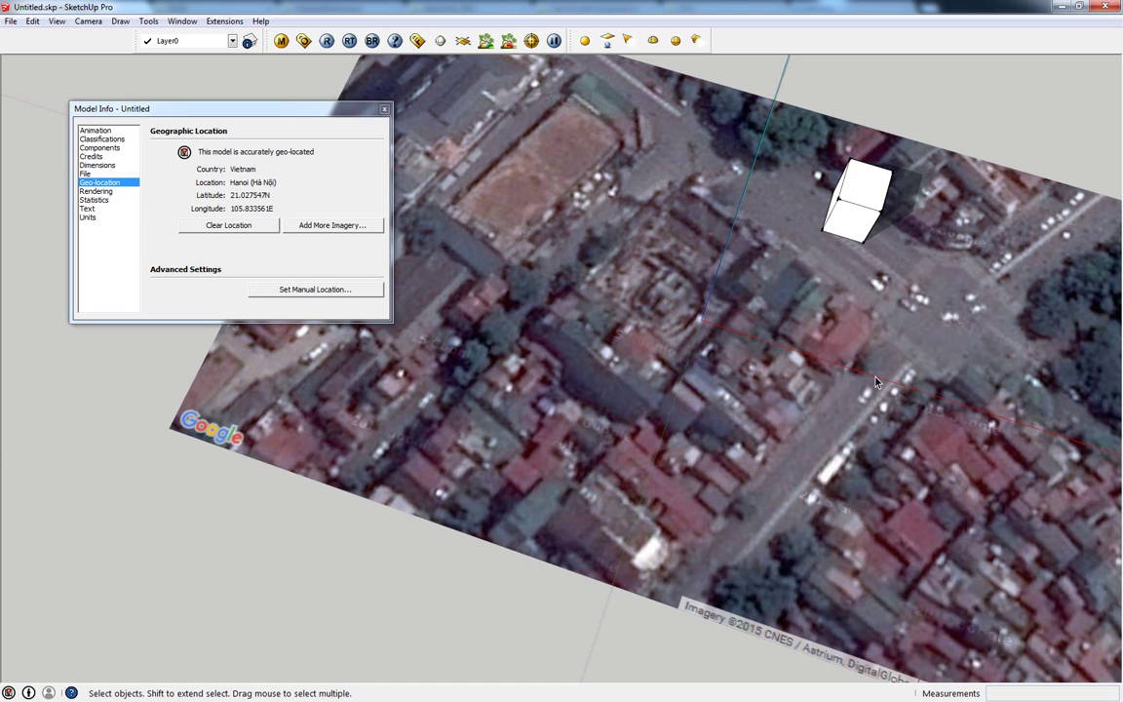
pyautogui.scroll(2, 875, 383)
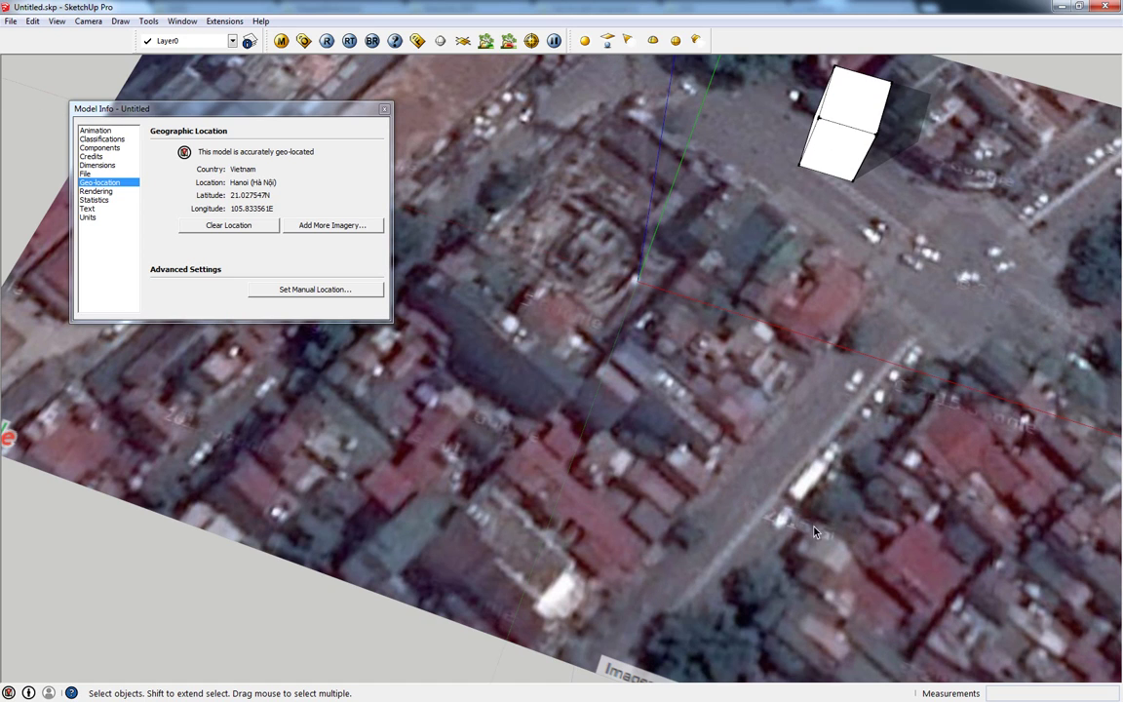
pyautogui.moveTo(808, 521); pyautogui.dragTo(585, 403, button='middle')
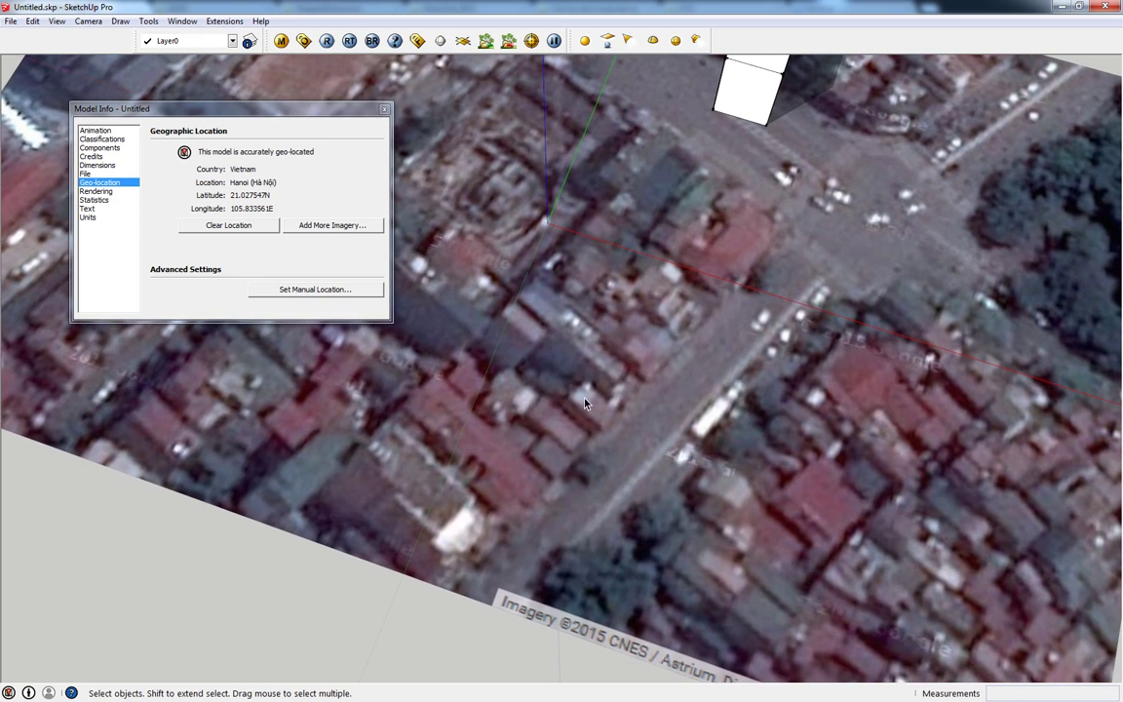
# Keep mm as the length unit on the Model Info Units page.
pyautogui.click(86, 209)
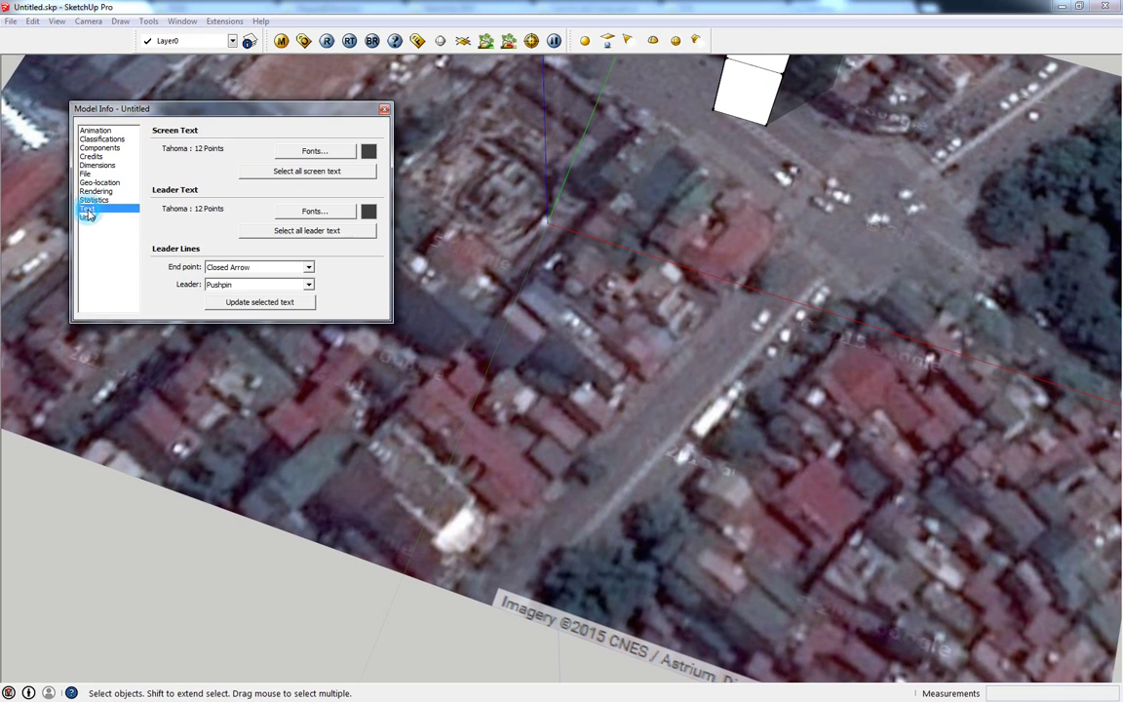
pyautogui.click(87, 217)
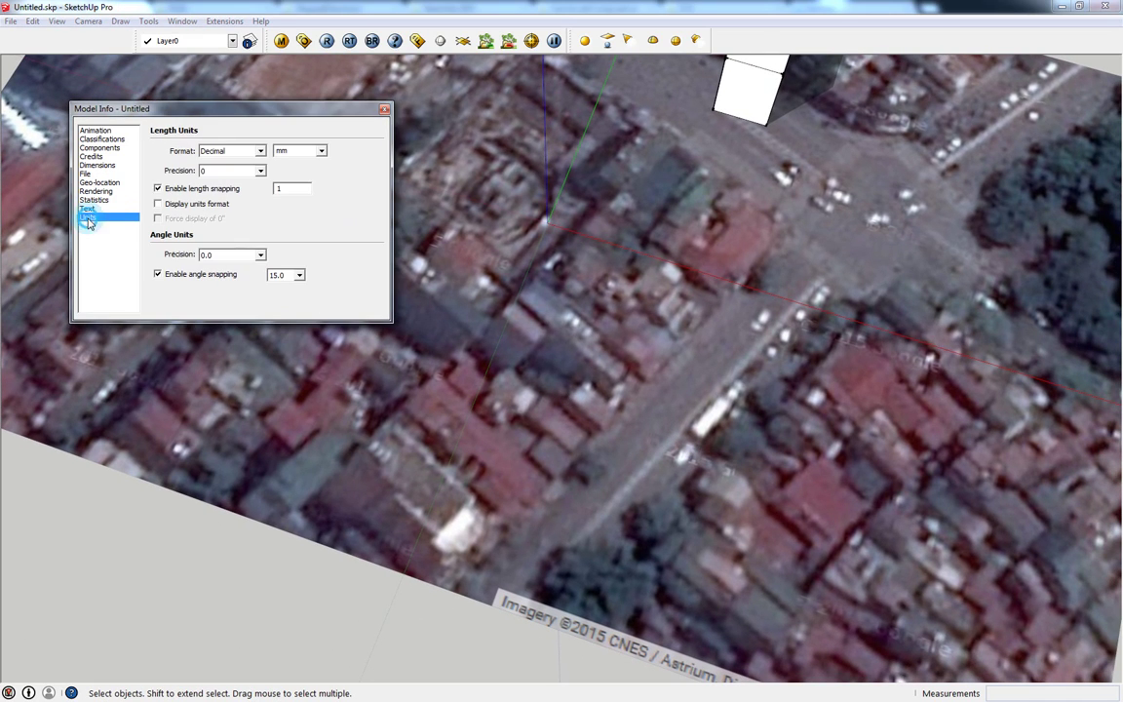
pyautogui.click(302, 151)
pyautogui.click(321, 152)
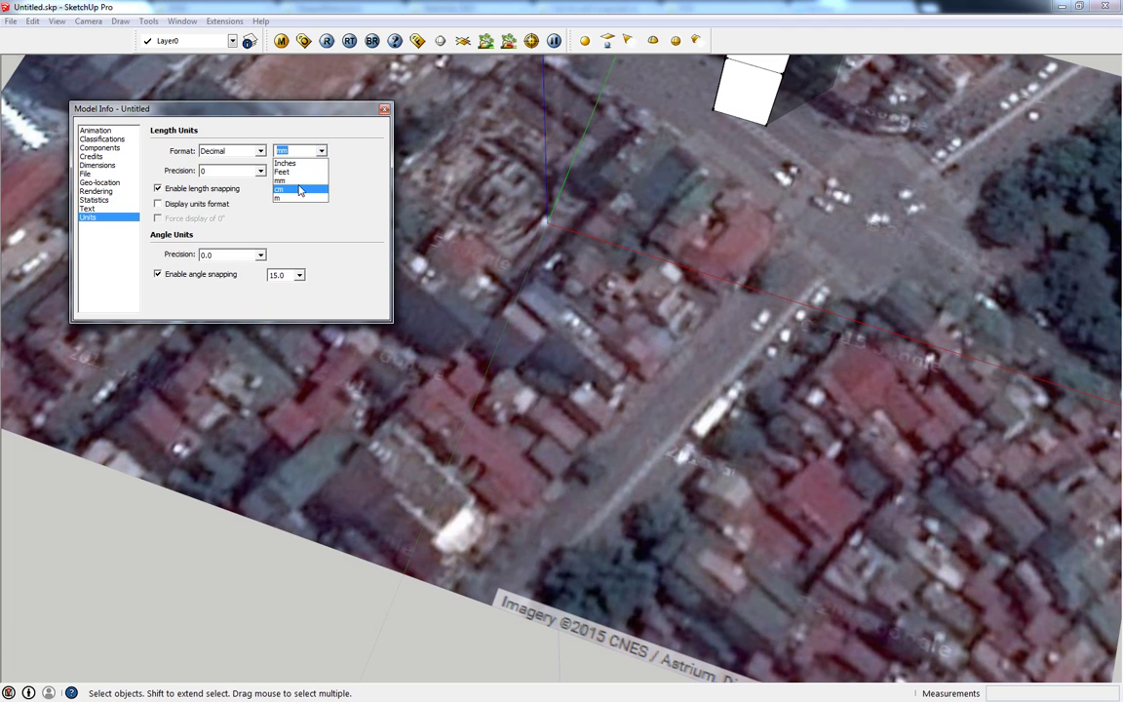
pyautogui.click(312, 180)
pyautogui.scroll(4, 662, 368)
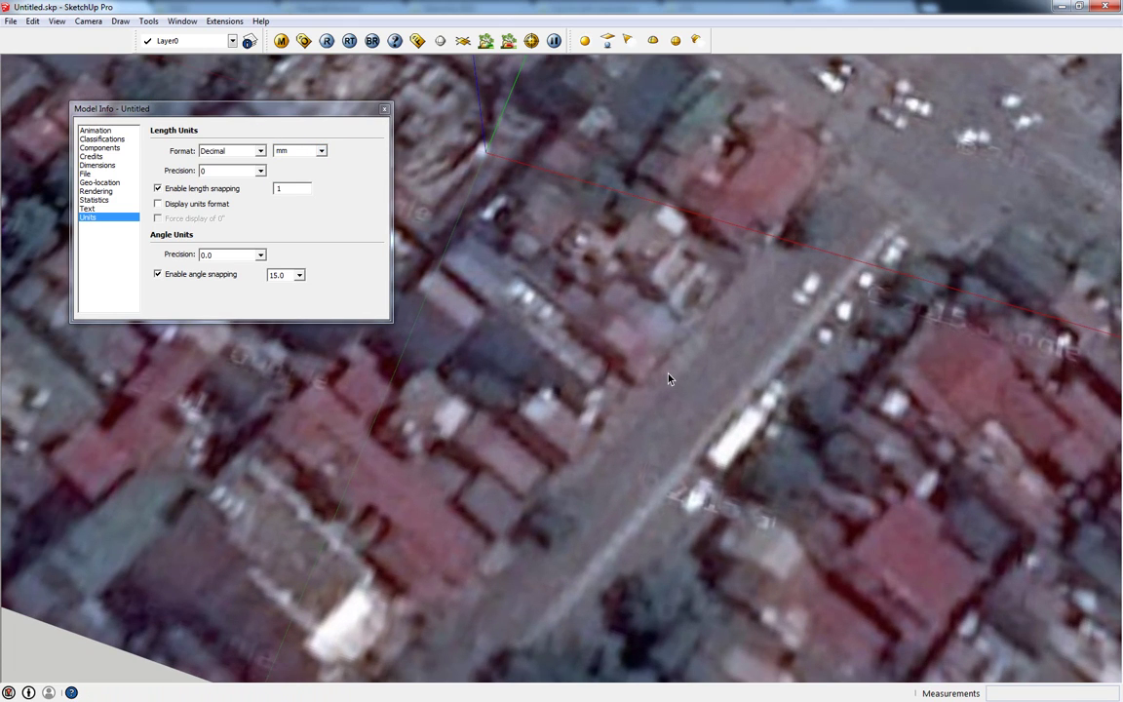
# Tape-measure across the road and the intersection, then zoom extents.
pyautogui.click(671, 353)
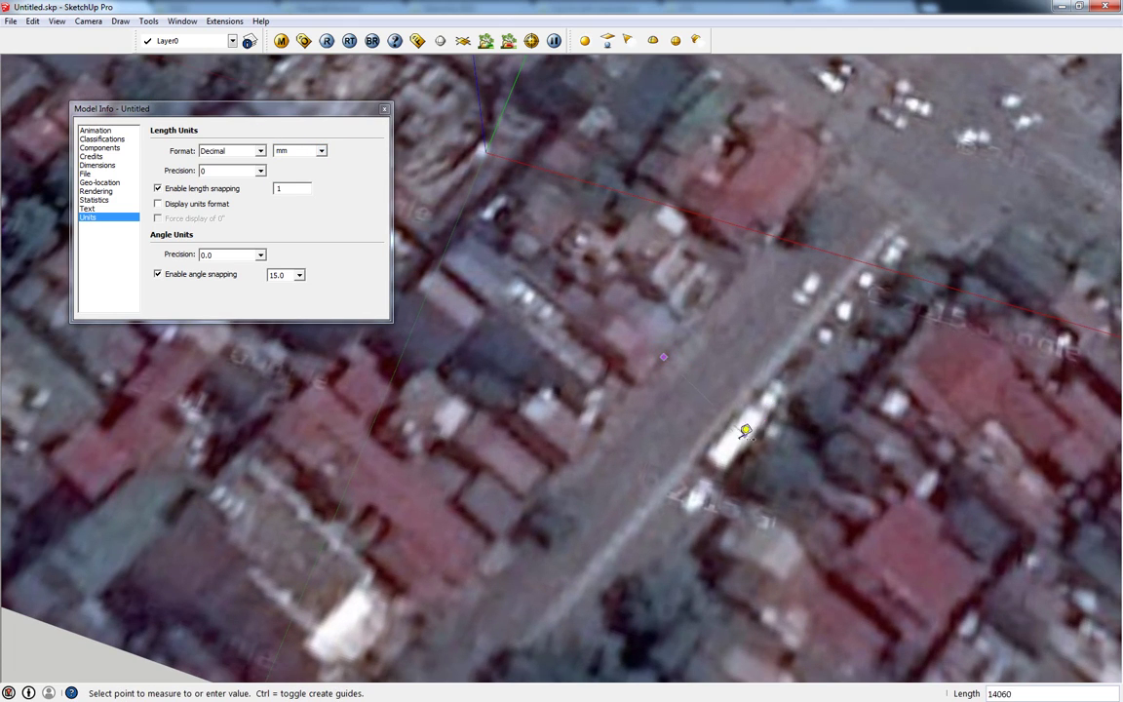
pyautogui.press('space')
pyautogui.press('t')
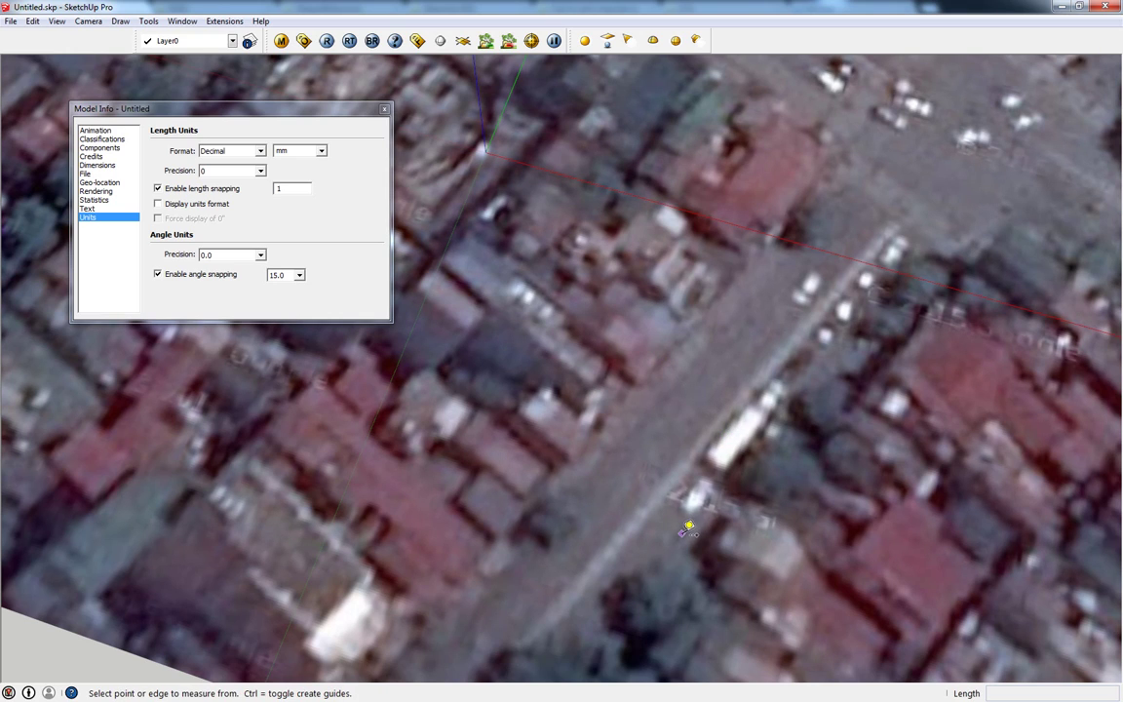
pyautogui.click(682, 532)
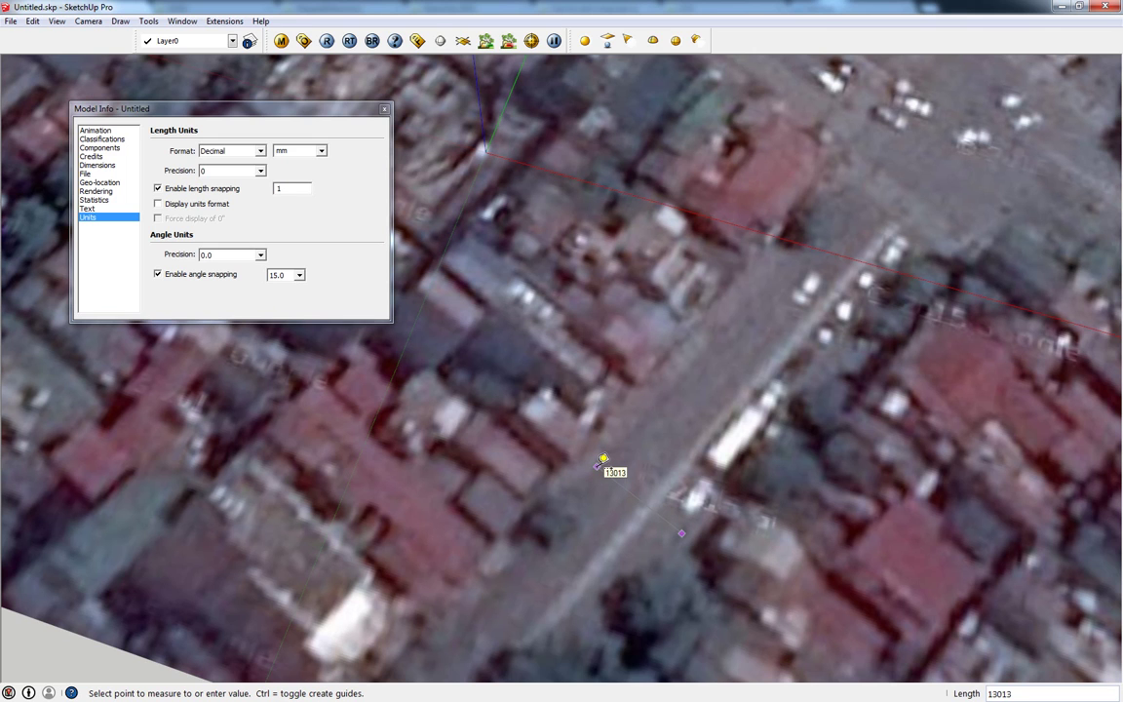
pyautogui.press('space')
pyautogui.moveTo(602, 463)
pyautogui.mouseDown(button='middle')
pyautogui.moveTo(641, 461)
pyautogui.moveTo(656, 327)
pyautogui.mouseUp(button='middle')
pyautogui.press('t')
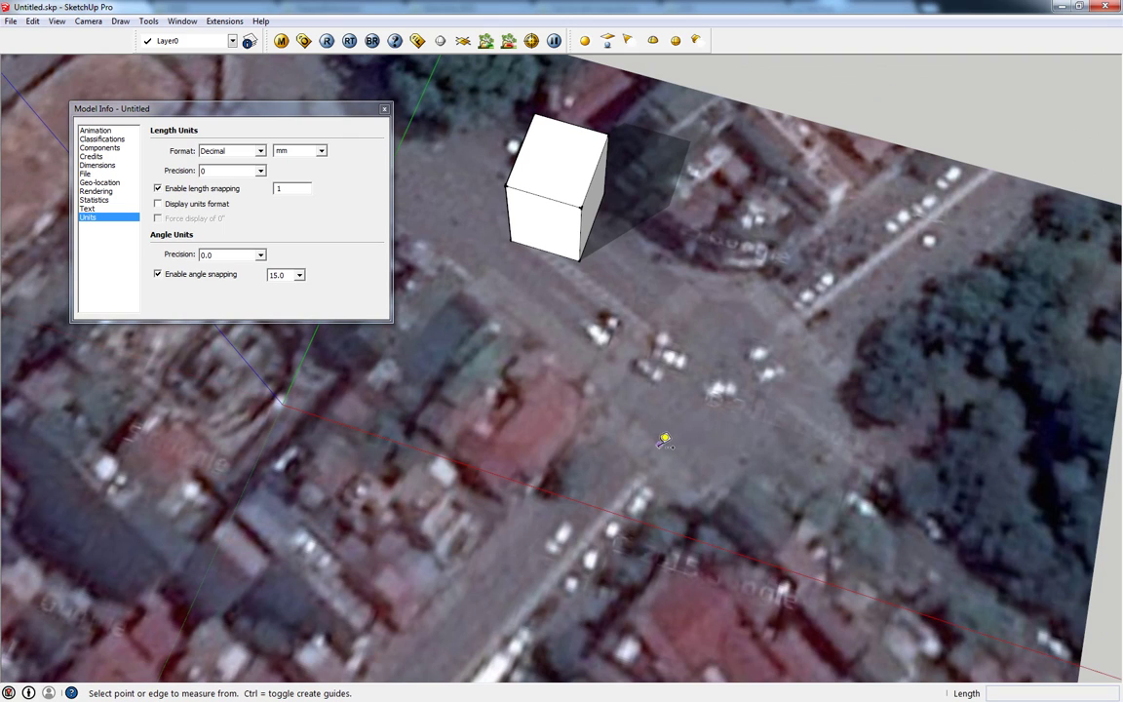
pyautogui.click(654, 444)
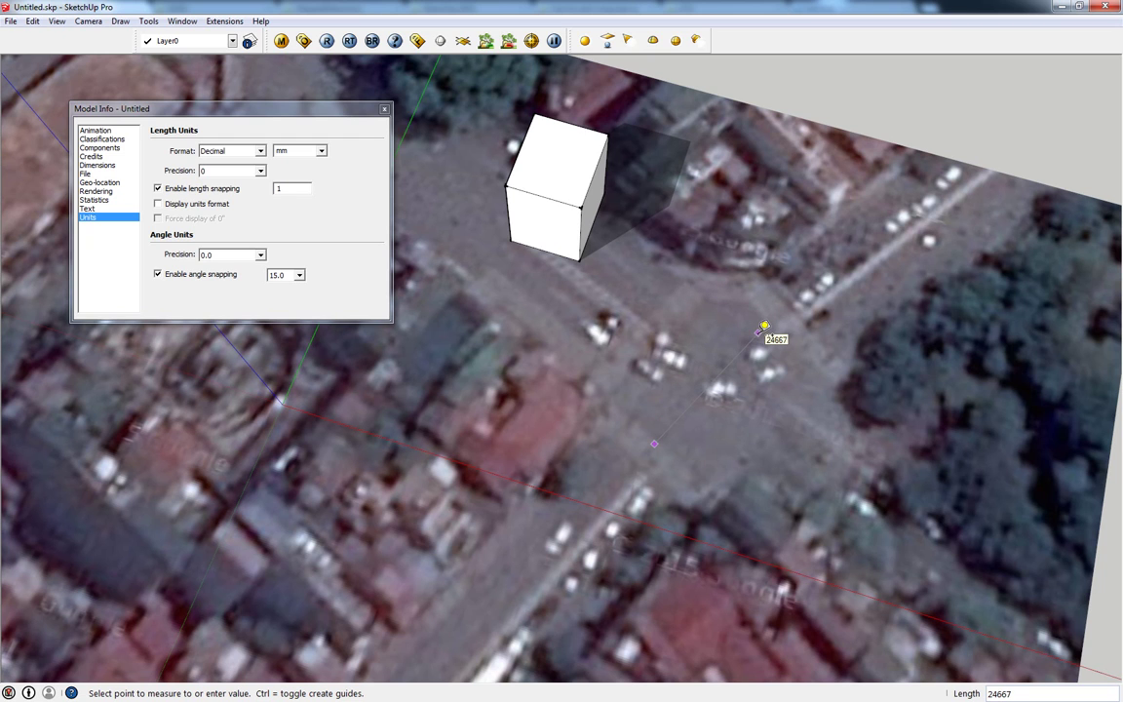
pyautogui.press('space')
pyautogui.hotkey('shift', 'z')
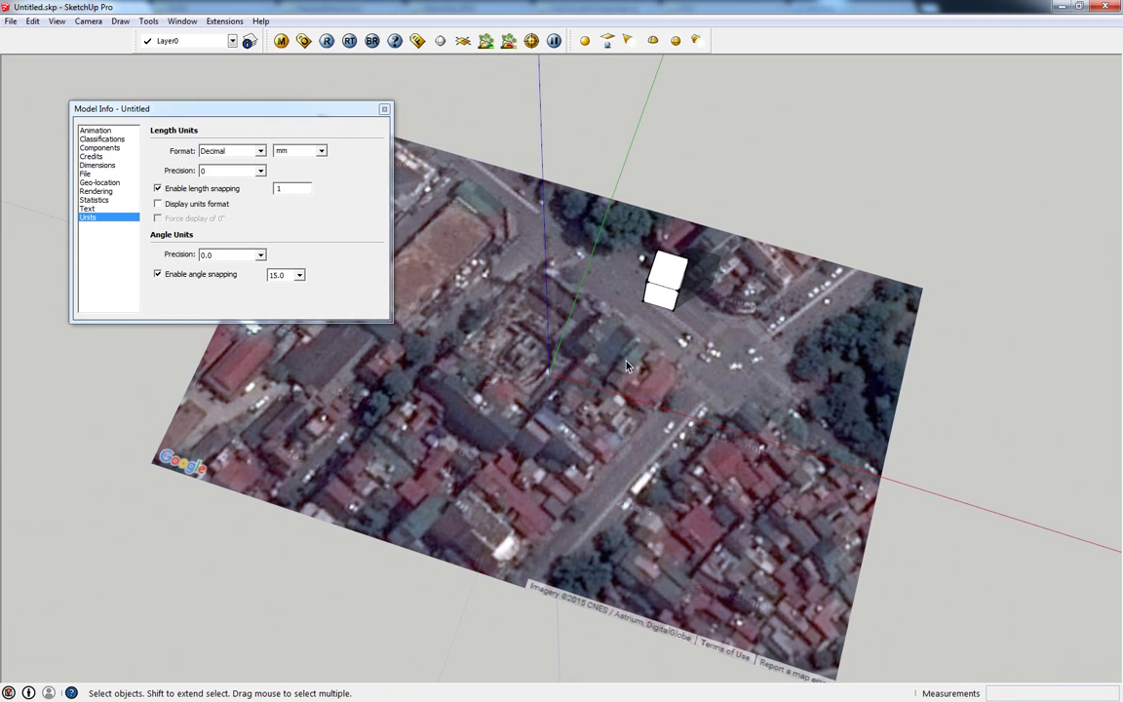
# Switch to a top view of the satellite imagery and pan it to the right.
pyautogui.press('t')
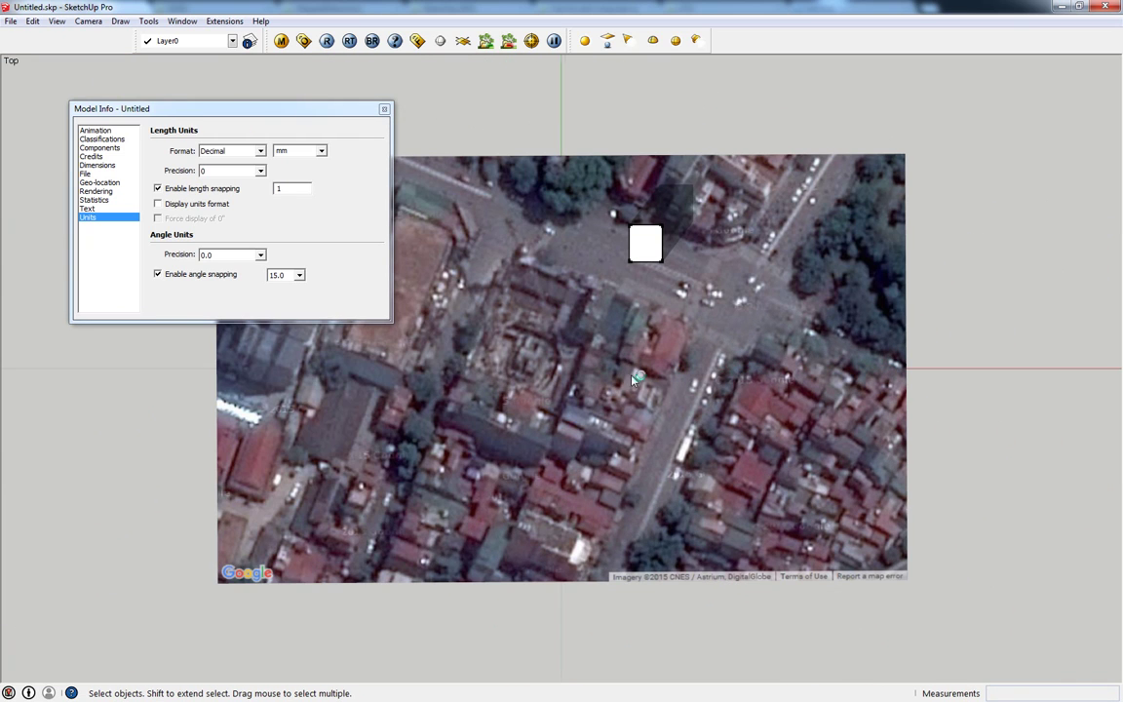
pyautogui.keyDown('shift'); pyautogui.moveTo(627, 380); pyautogui.dragTo(726, 380, button='middle'); pyautogui.keyUp('shift')
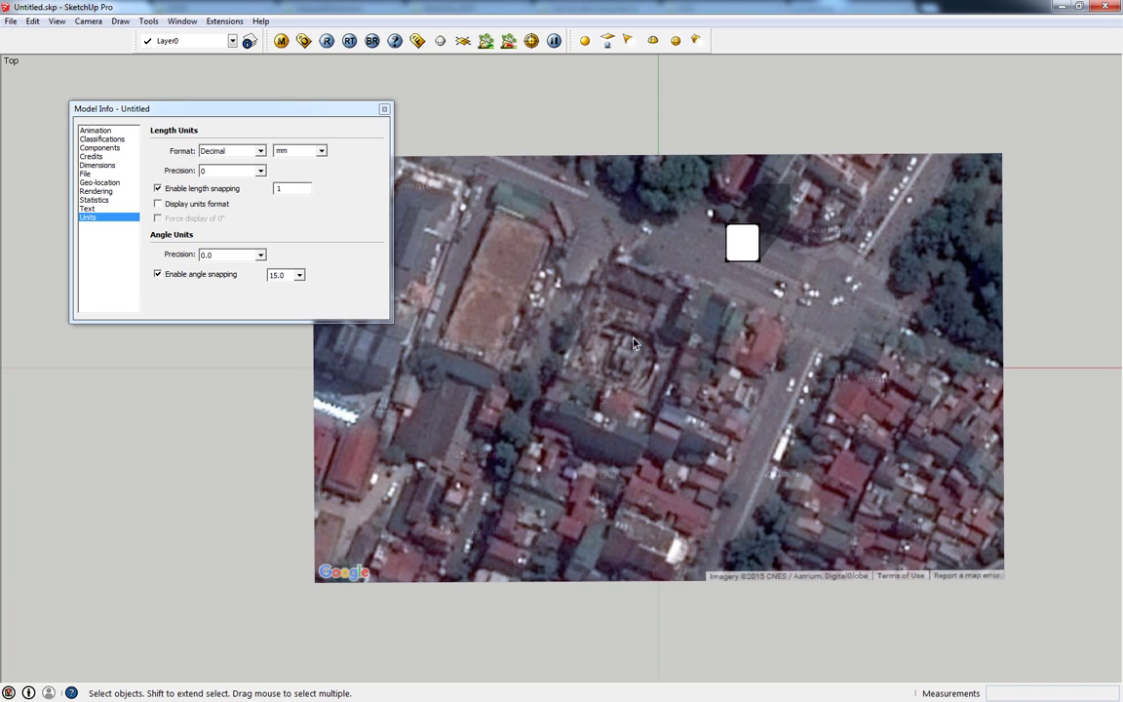
pyautogui.scroll(1, 633, 342)
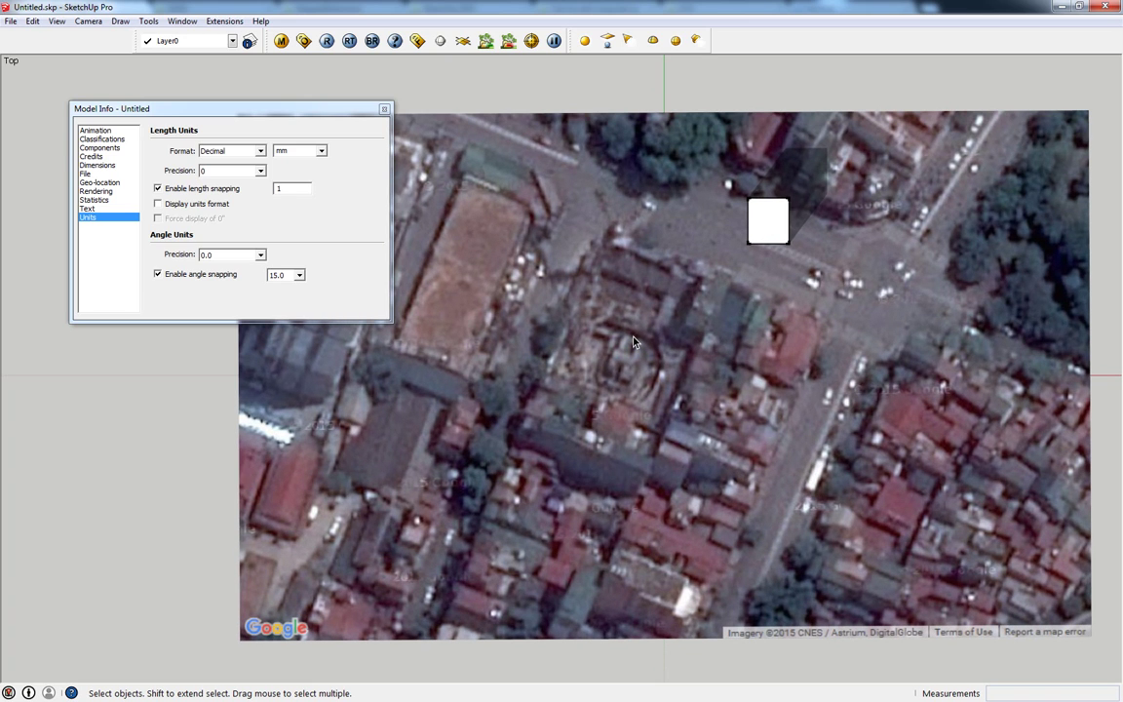
# Start the block outline along its west edge and short northern tip, undoing a stray segment.
pyautogui.press('t')
pyautogui.click(534, 383)
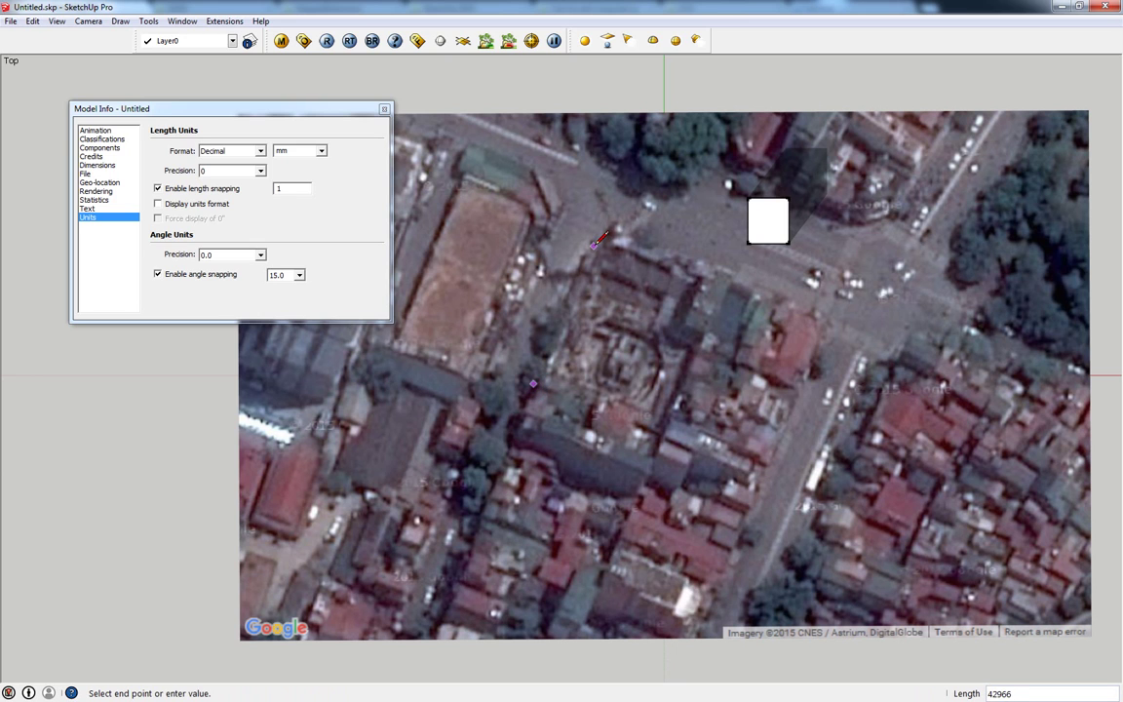
pyautogui.click(594, 246)
pyautogui.click(624, 244)
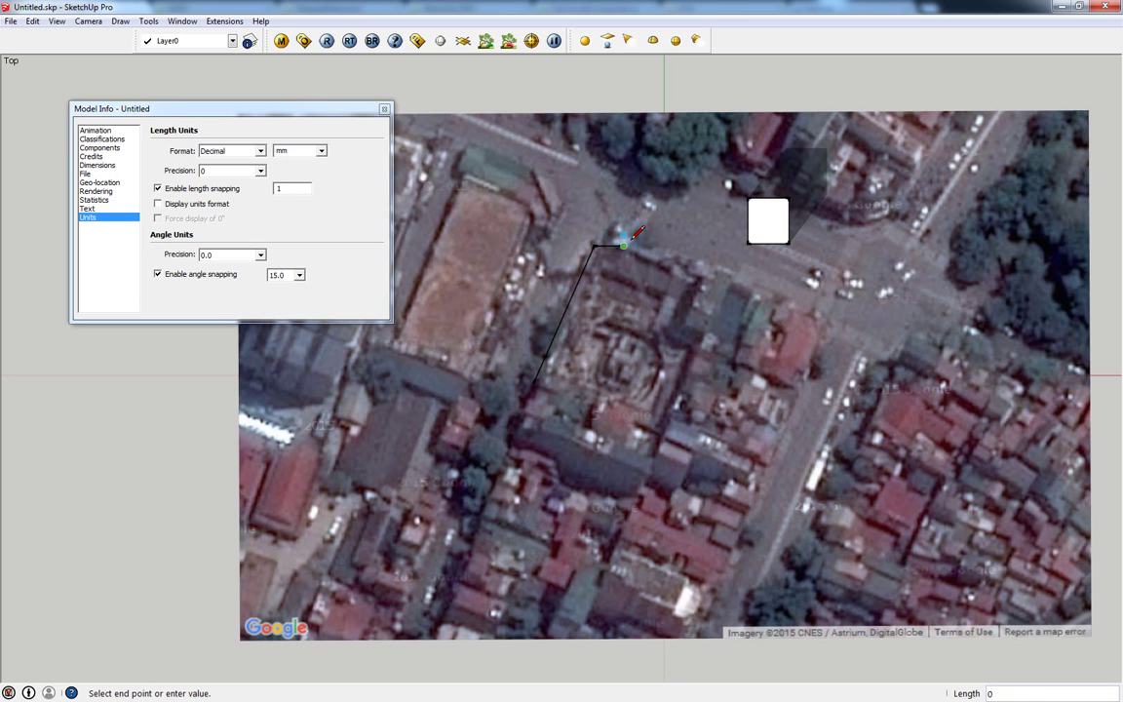
pyautogui.hotkey('ctrl', 'z')
pyautogui.scroll(2, 634, 234)
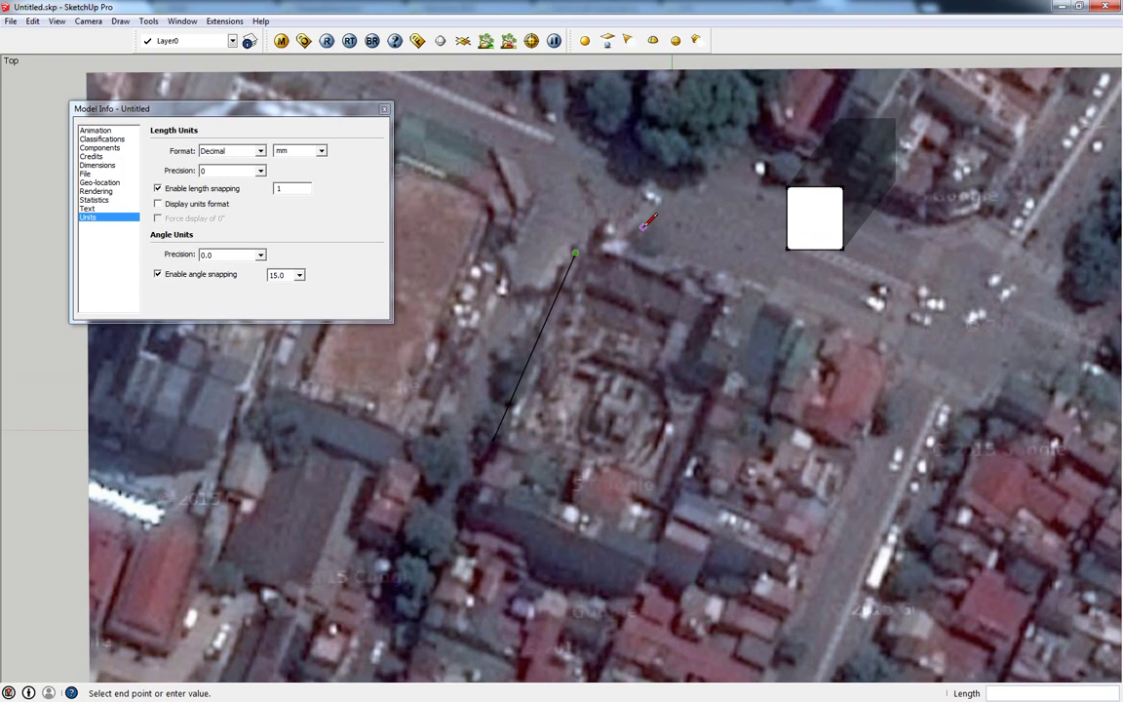
pyautogui.click(566, 257)
pyautogui.click(620, 230)
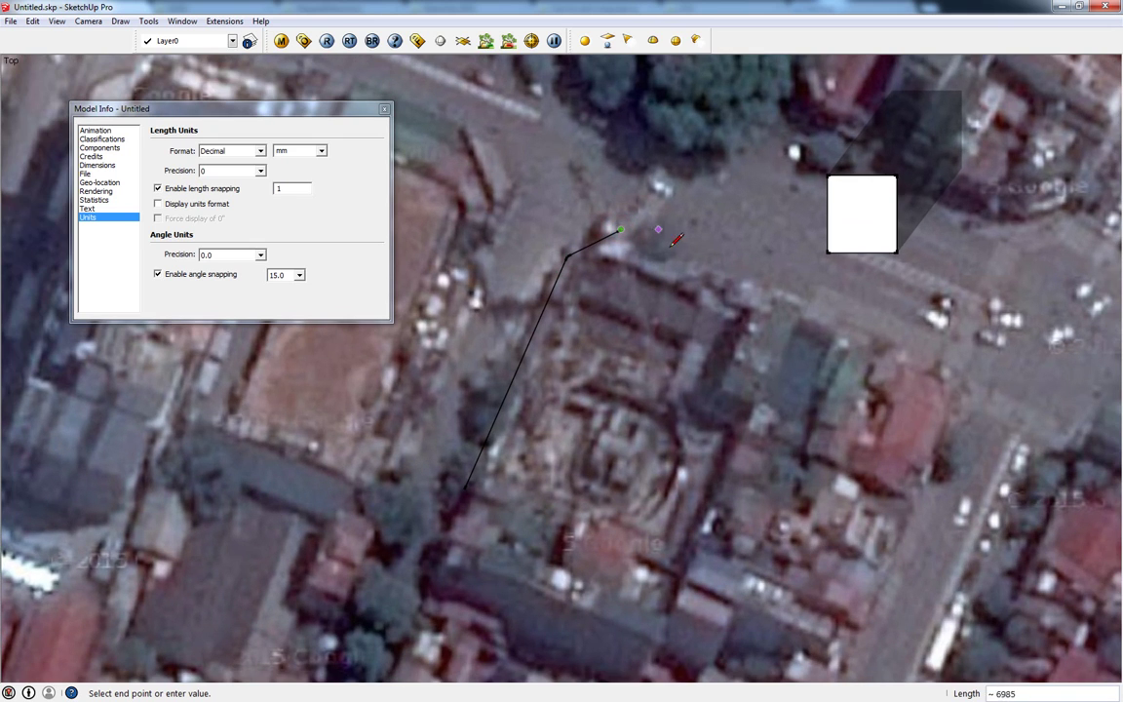
pyautogui.scroll(-2, 702, 317)
# Trace the north, east, south and notched south-west edges to close the block face.
pyautogui.click(864, 353)
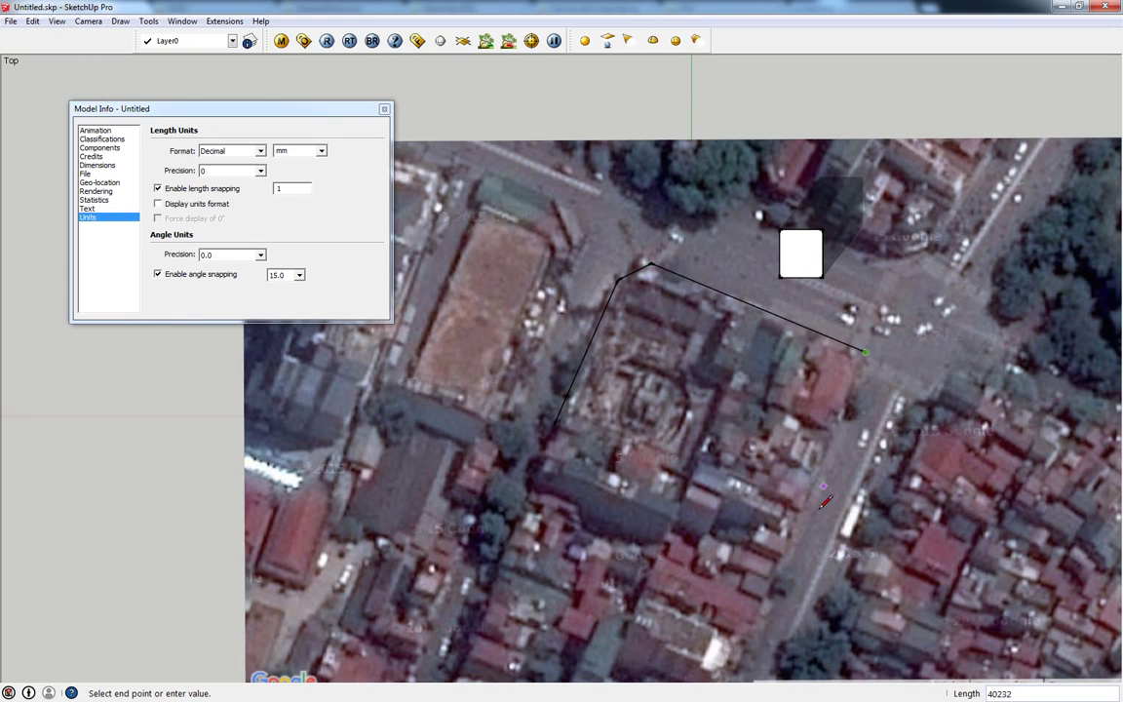
pyautogui.click(778, 588)
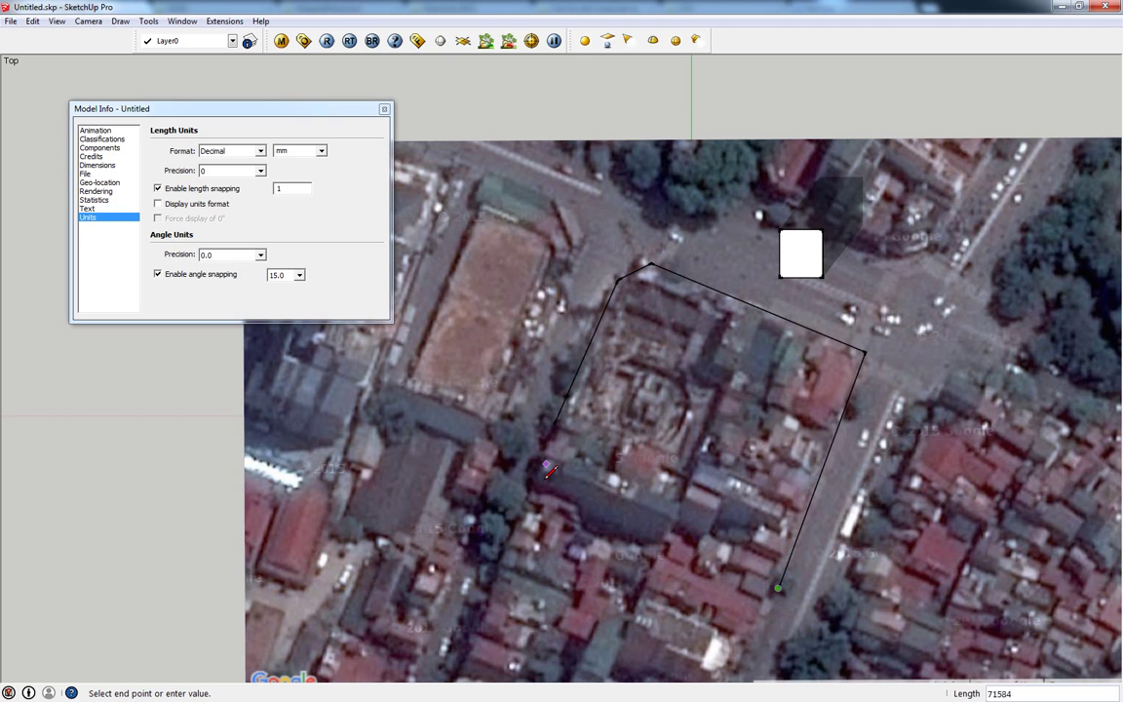
pyautogui.click(586, 532)
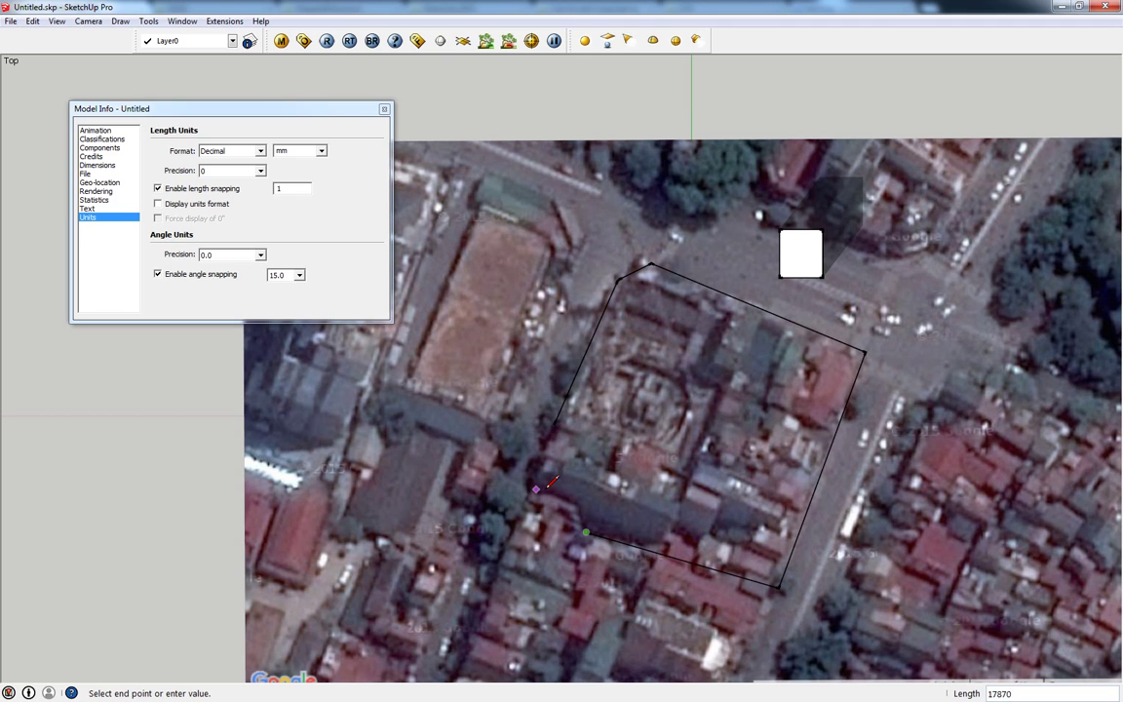
pyautogui.press('Escape')
pyautogui.scroll(2, 585, 507)
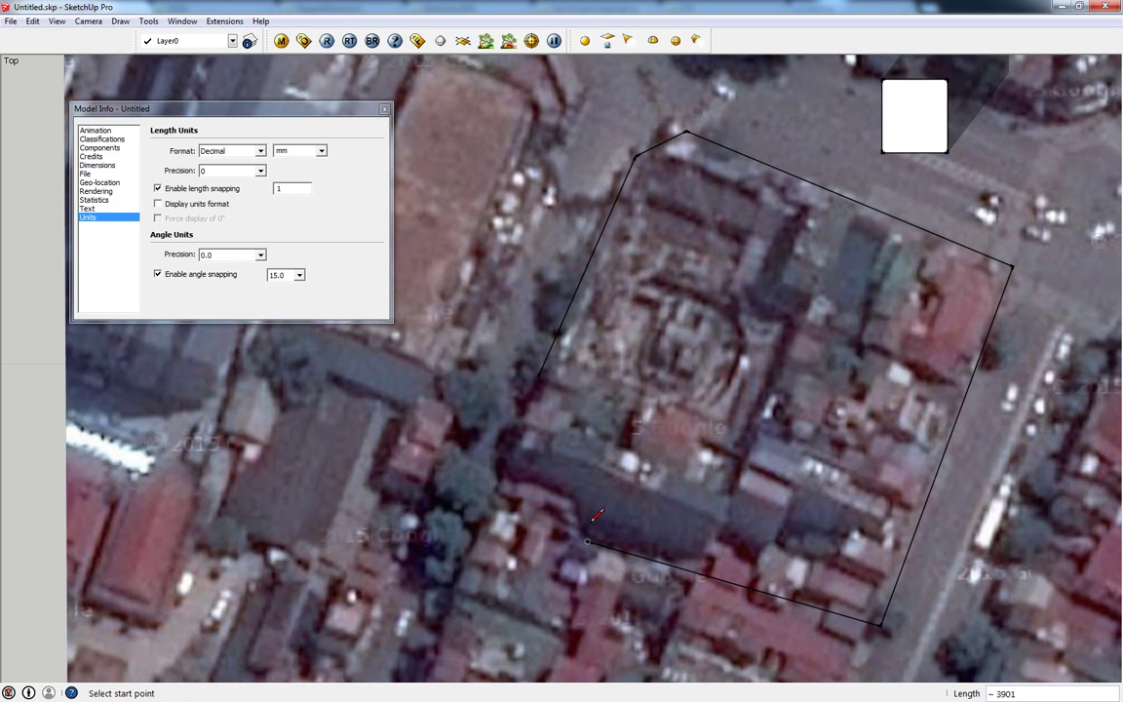
pyautogui.click(588, 539)
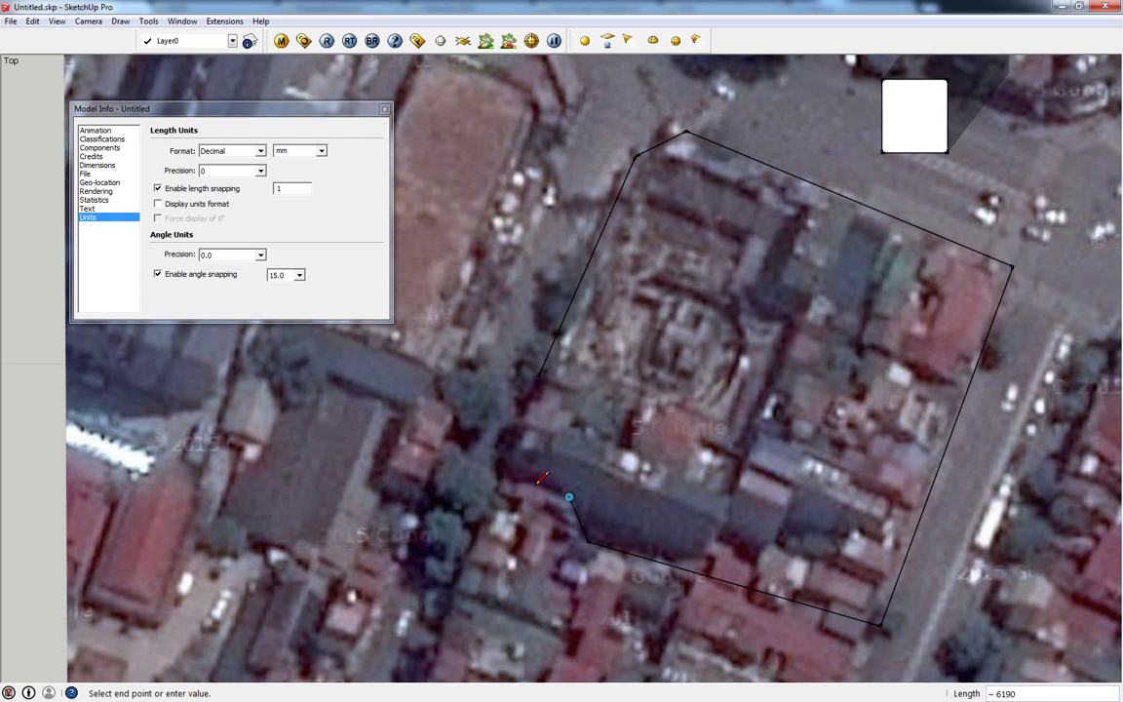
pyautogui.click(506, 475)
pyautogui.click(538, 375)
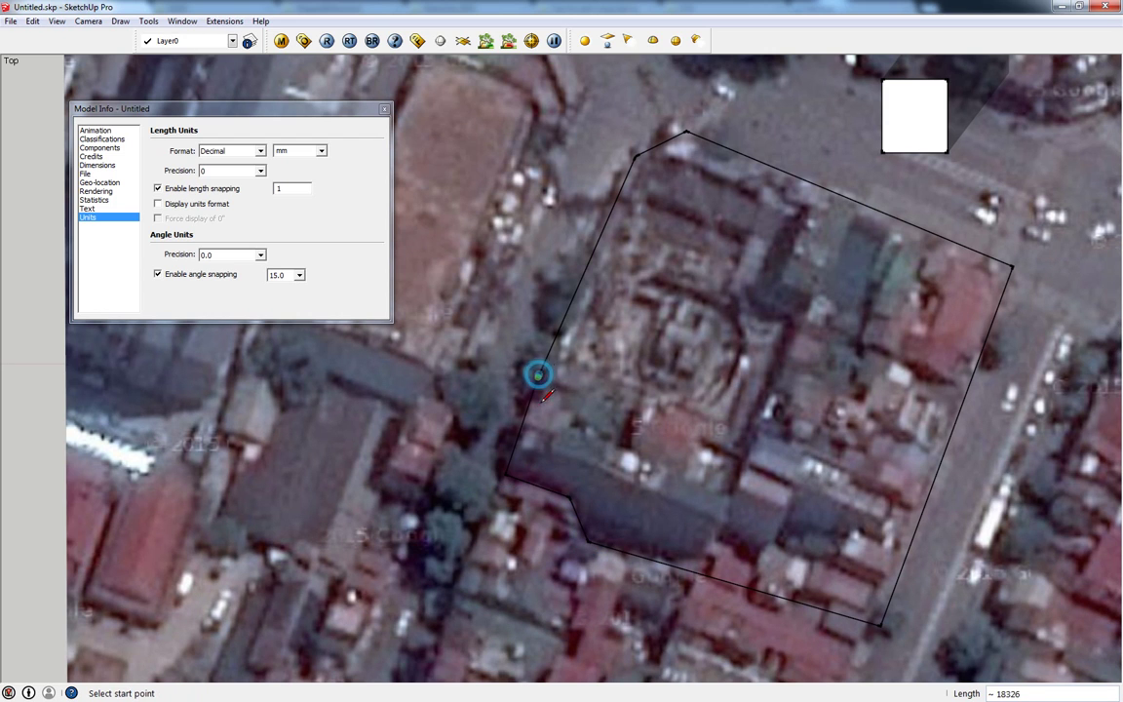
pyautogui.press('space')
pyautogui.click(694, 402)
pyautogui.scroll(-3, 694, 400)
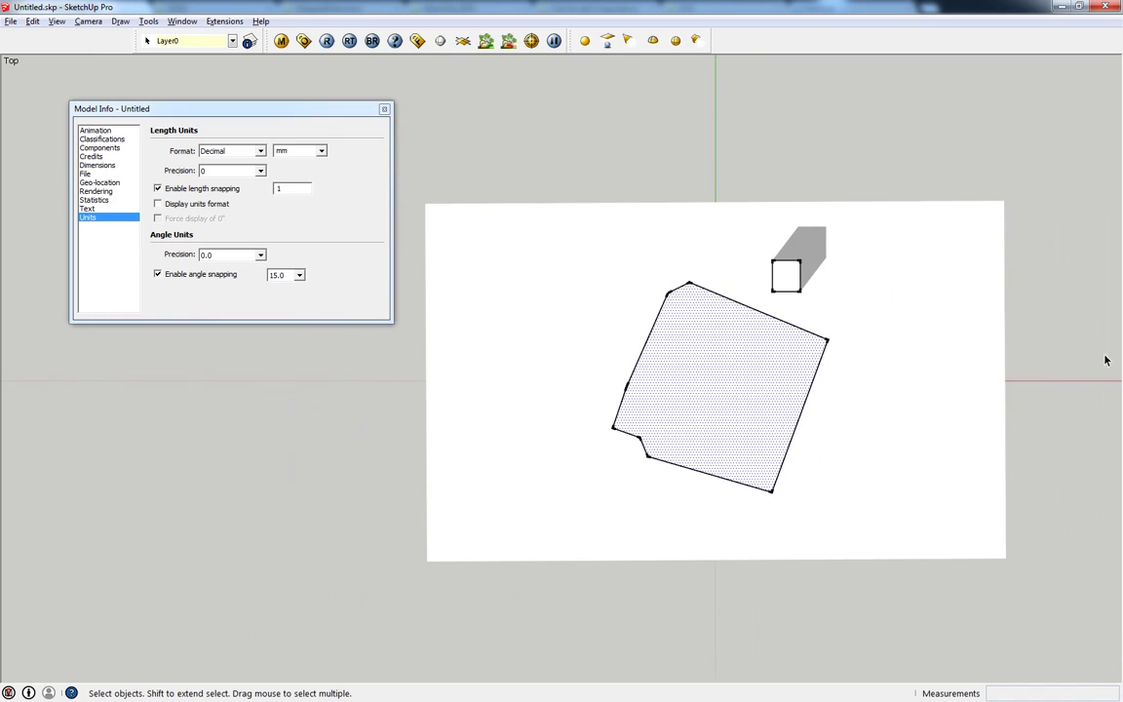
# Delete the traced block face, keeping only its outline edges over the imagery.
pyautogui.click(1106, 361)
pyautogui.scroll(2, 808, 400)
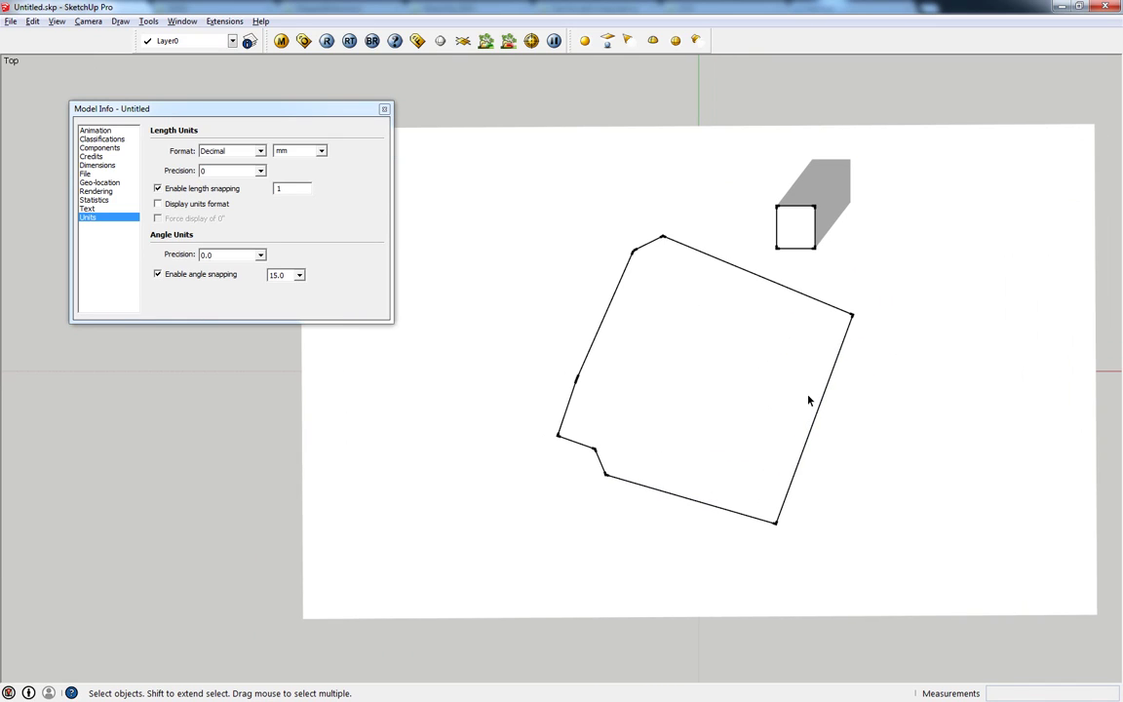
pyautogui.scroll(2, 747, 410)
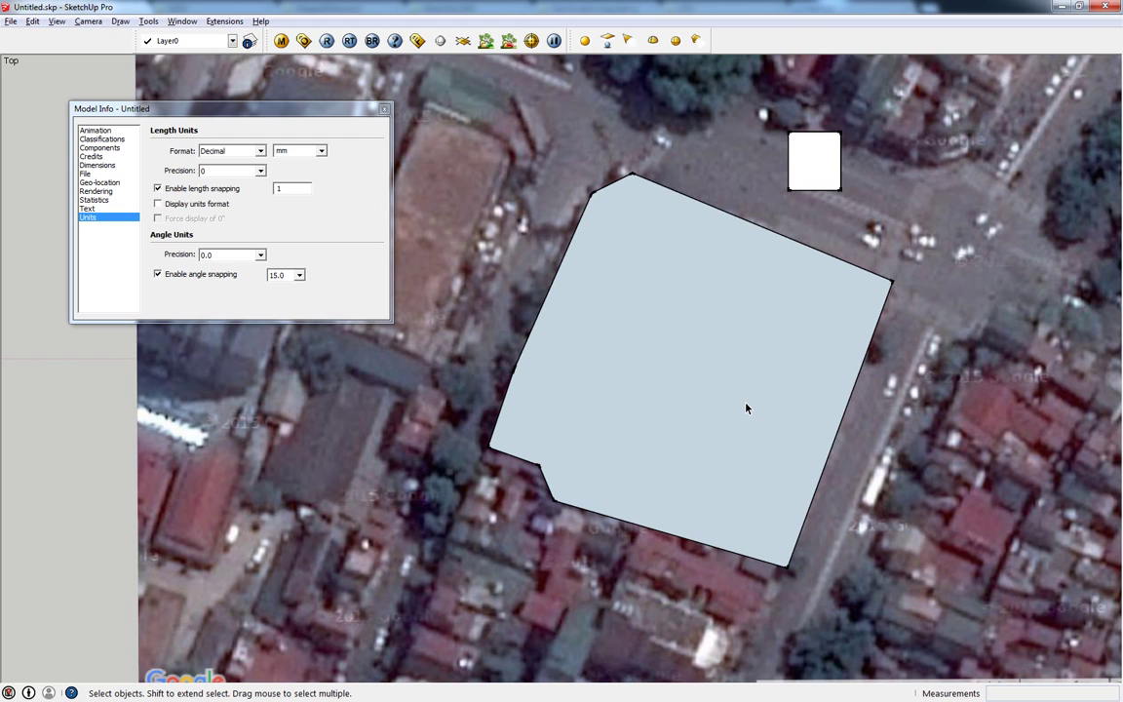
pyautogui.click(747, 408)
pyautogui.press('Delete')
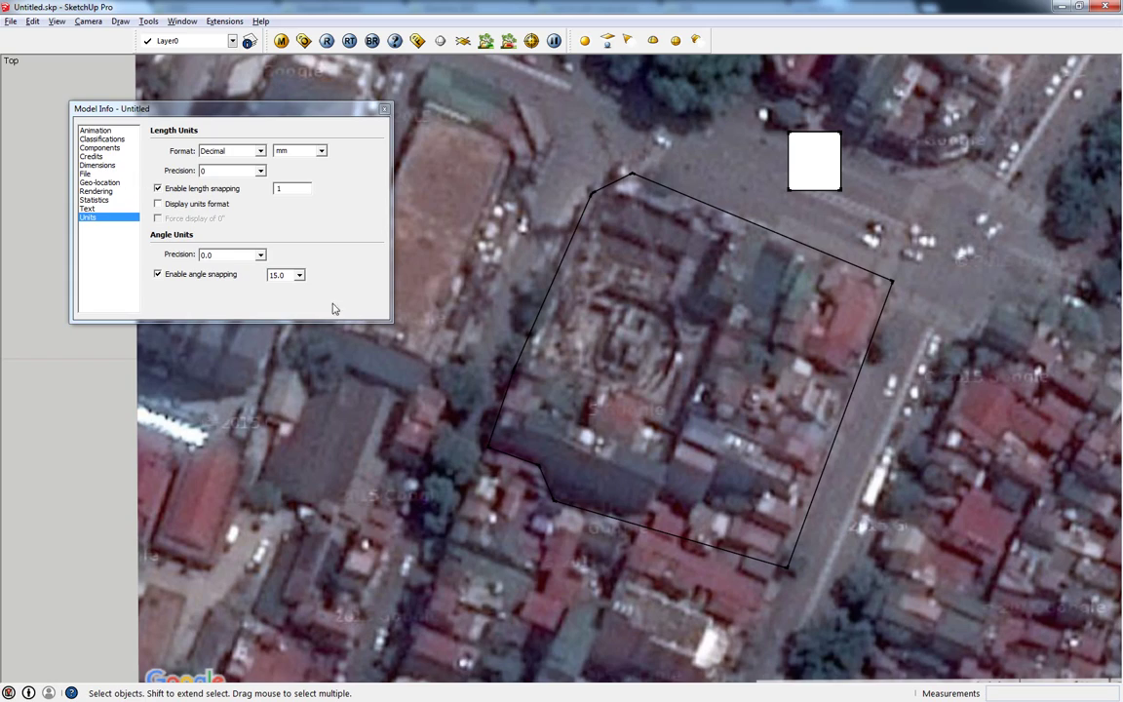
# Close Model Info and orbit into a tilted perspective of the box and outline.
pyautogui.click(384, 108)
pyautogui.moveTo(410, 254)
pyautogui.mouseDown(button='middle')
pyautogui.moveTo(462, 327)
pyautogui.moveTo(881, 505)
pyautogui.mouseUp(button='middle')
pyautogui.scroll(3, 781, 431)
pyautogui.scroll(3, 782, 431)
pyautogui.moveTo(782, 431)
pyautogui.mouseDown(button='middle')
pyautogui.moveTo(742, 434)
pyautogui.moveTo(457, 241)
pyautogui.mouseUp(button='middle')
# Show a box face's 203468580 mm² area in Entity Info, then reopen Model Info Units.
pyautogui.click(182, 22)
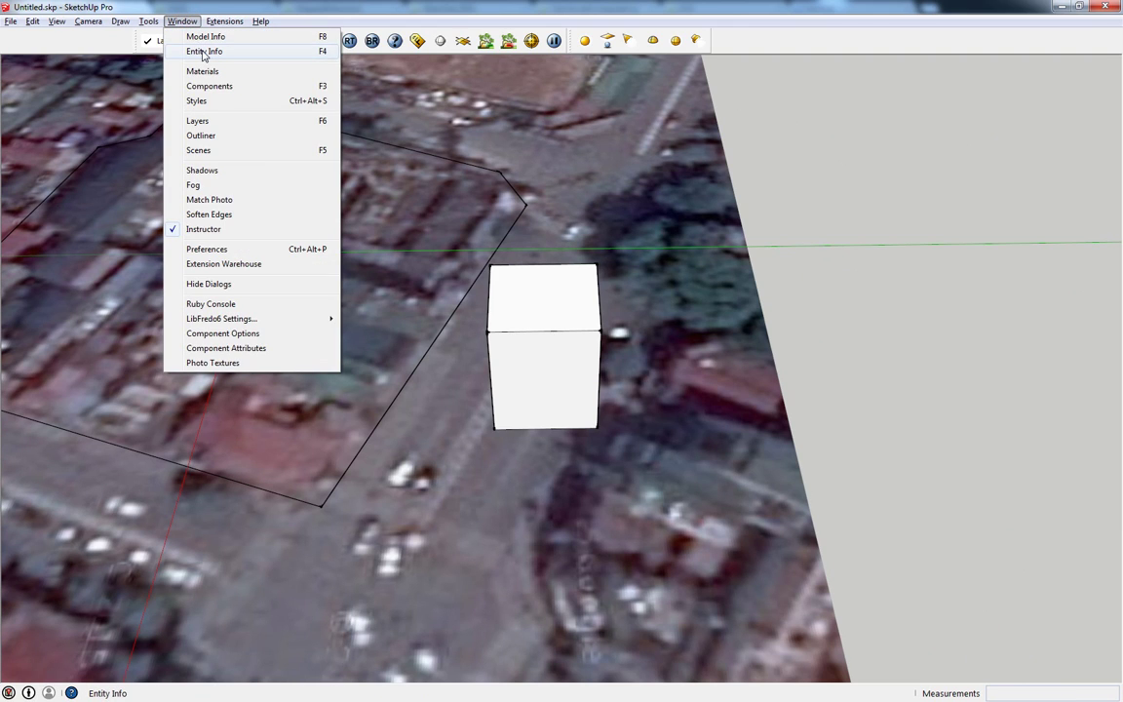
pyautogui.click(204, 52)
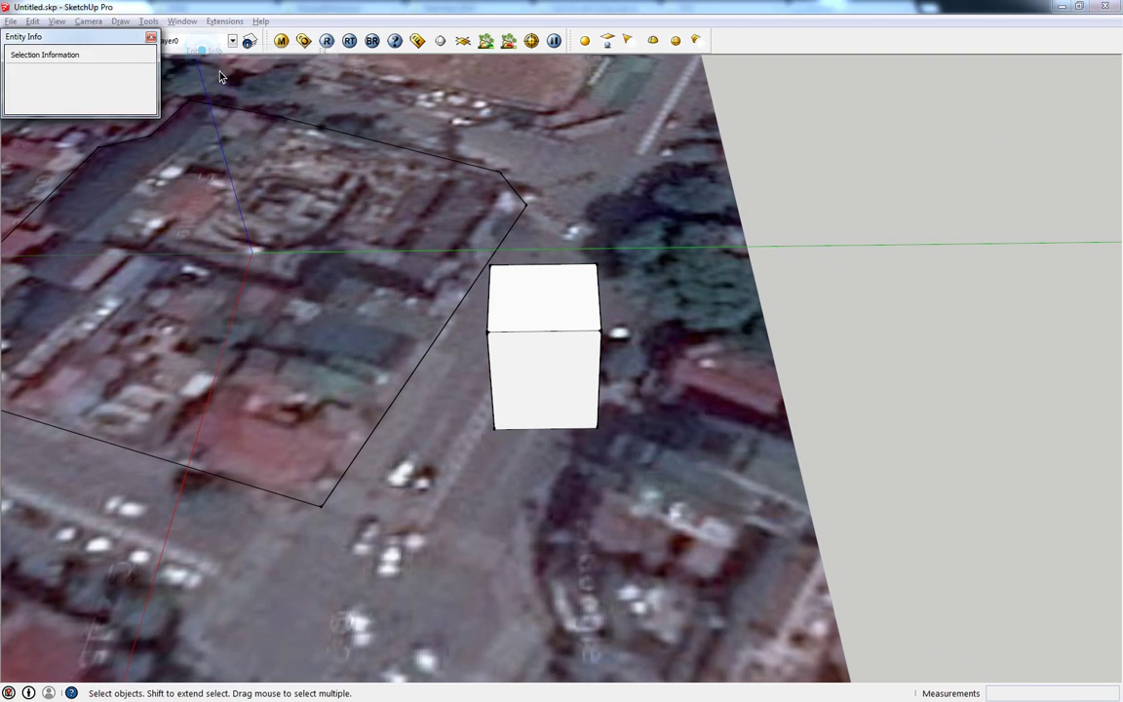
pyautogui.moveTo(107, 39); pyautogui.dragTo(886, 107)
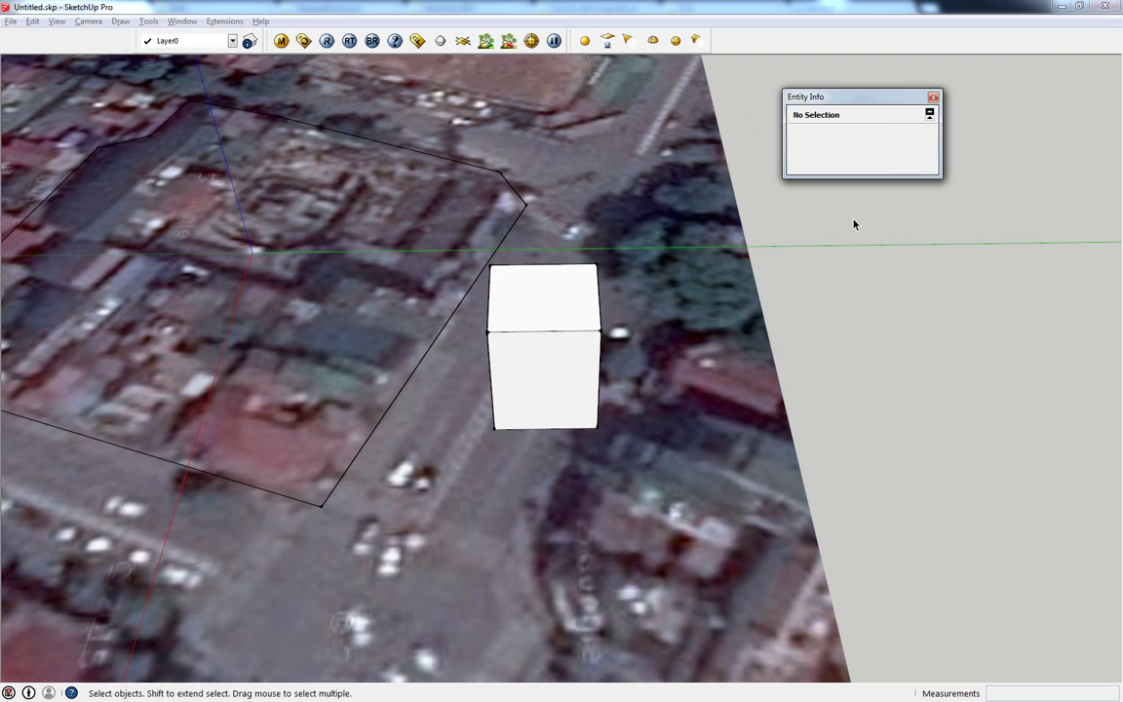
pyautogui.click(571, 336)
pyautogui.click(941, 337)
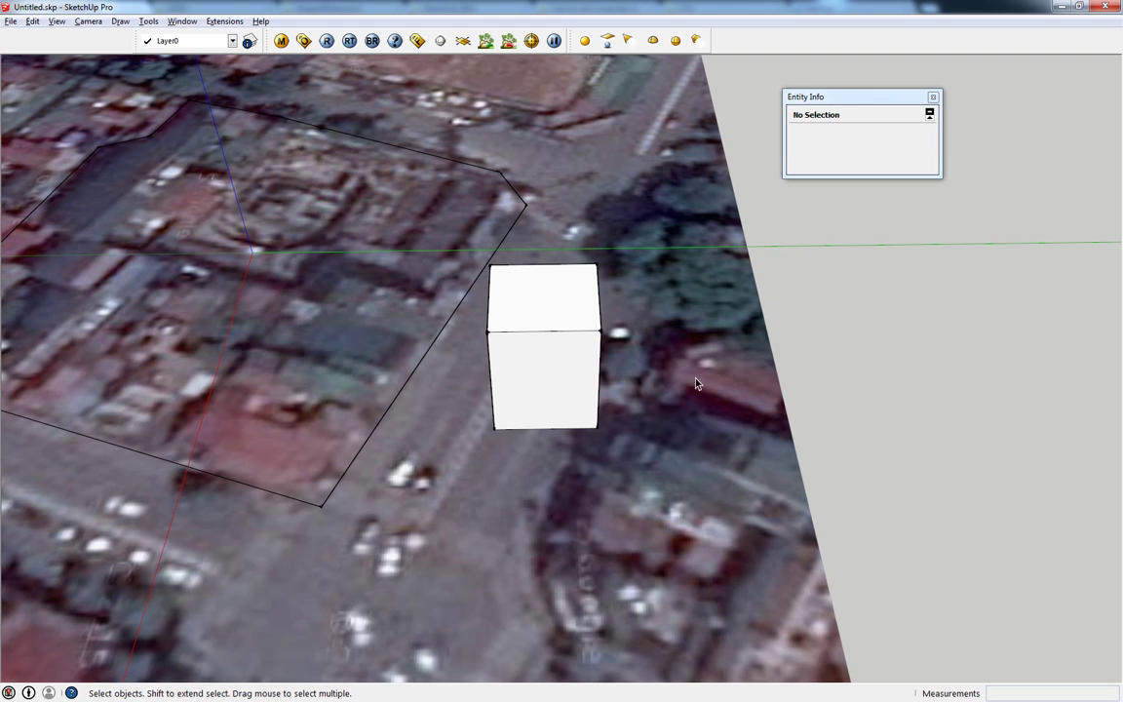
pyautogui.moveTo(626, 339); pyautogui.dragTo(531, 369, button='middle')
pyautogui.click(532, 368)
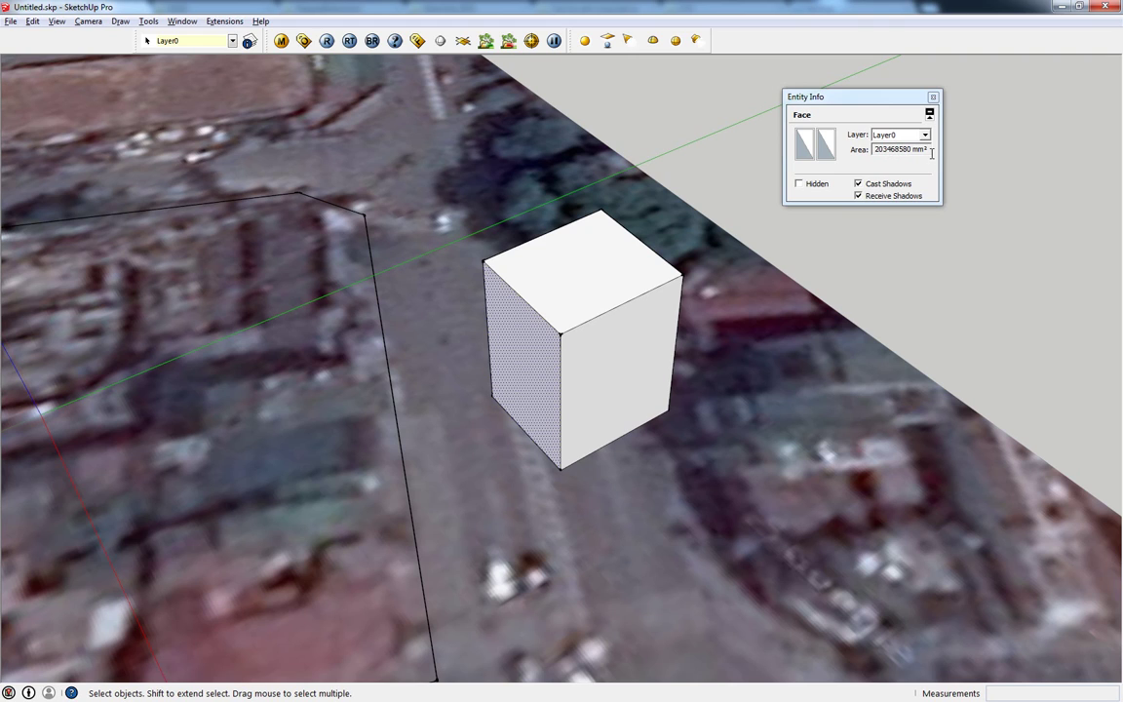
pyautogui.hotkey('alt', 'w')
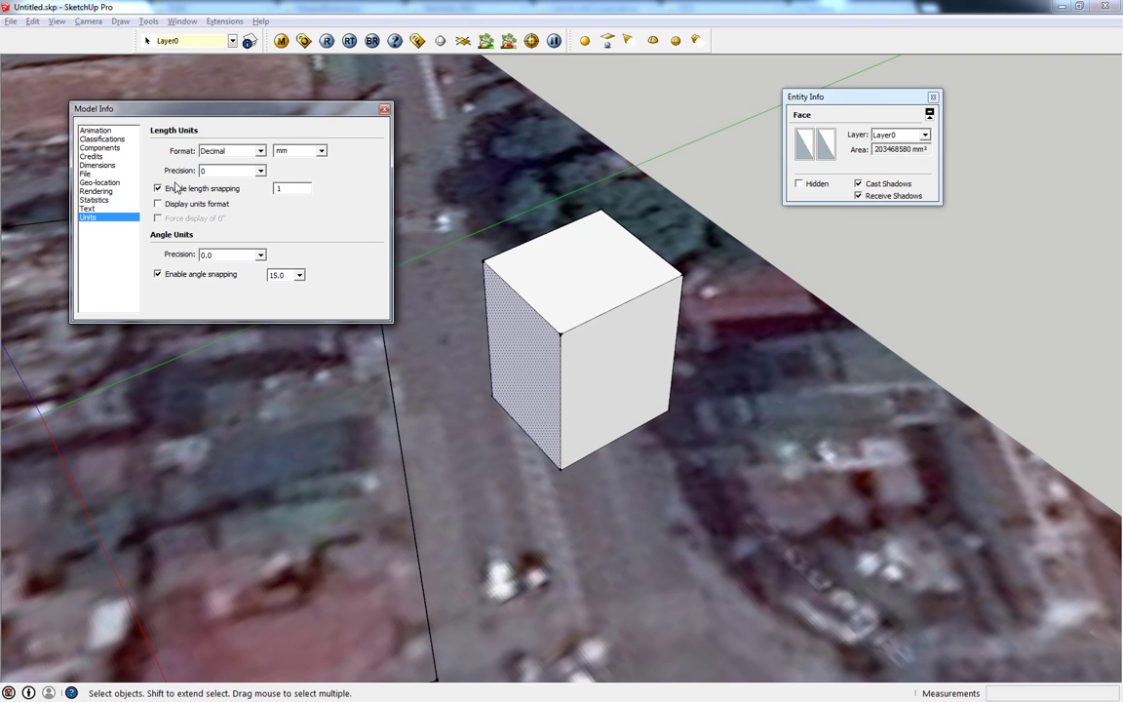
# Set the model's length units to metres and orbit to face the box's front.
pyautogui.click(297, 150)
pyautogui.click(307, 199)
pyautogui.moveTo(594, 288); pyautogui.dragTo(539, 325, button='middle')
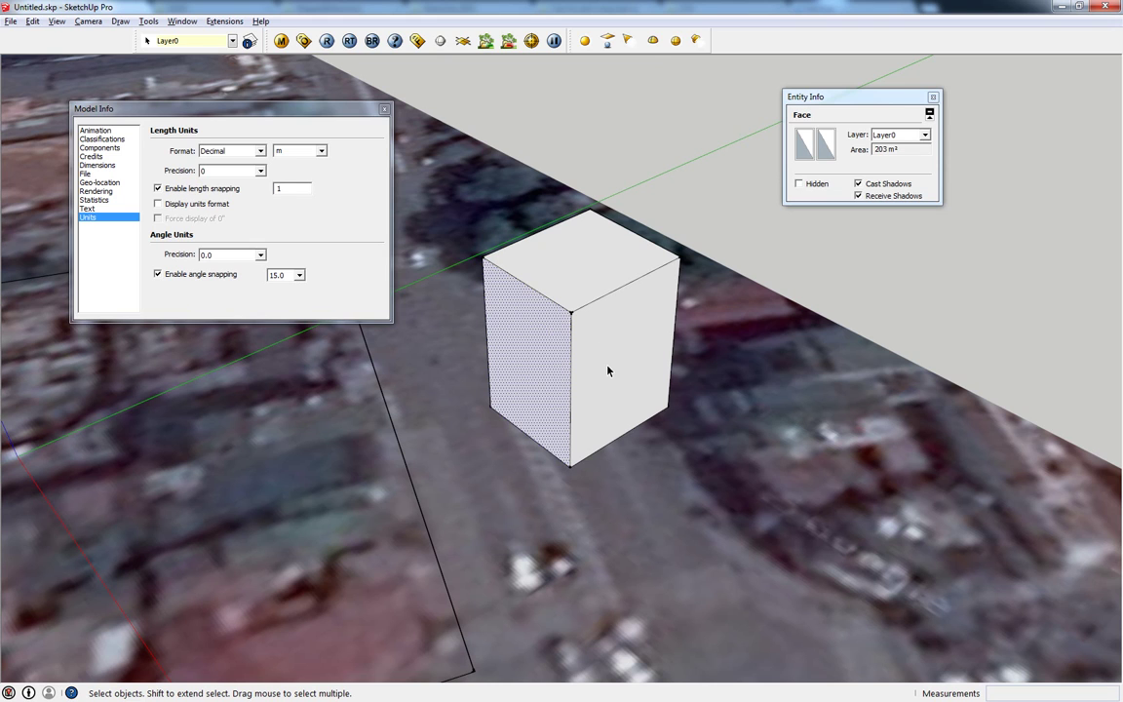
pyautogui.moveTo(607, 371)
pyautogui.mouseDown(button='middle')
pyautogui.moveTo(571, 336)
pyautogui.moveTo(609, 320)
pyautogui.mouseUp(button='middle')
# Draw three rectangular windows on the front face: a small upper, a tall, and a lower one.
pyautogui.press('r')
pyautogui.click(577, 308)
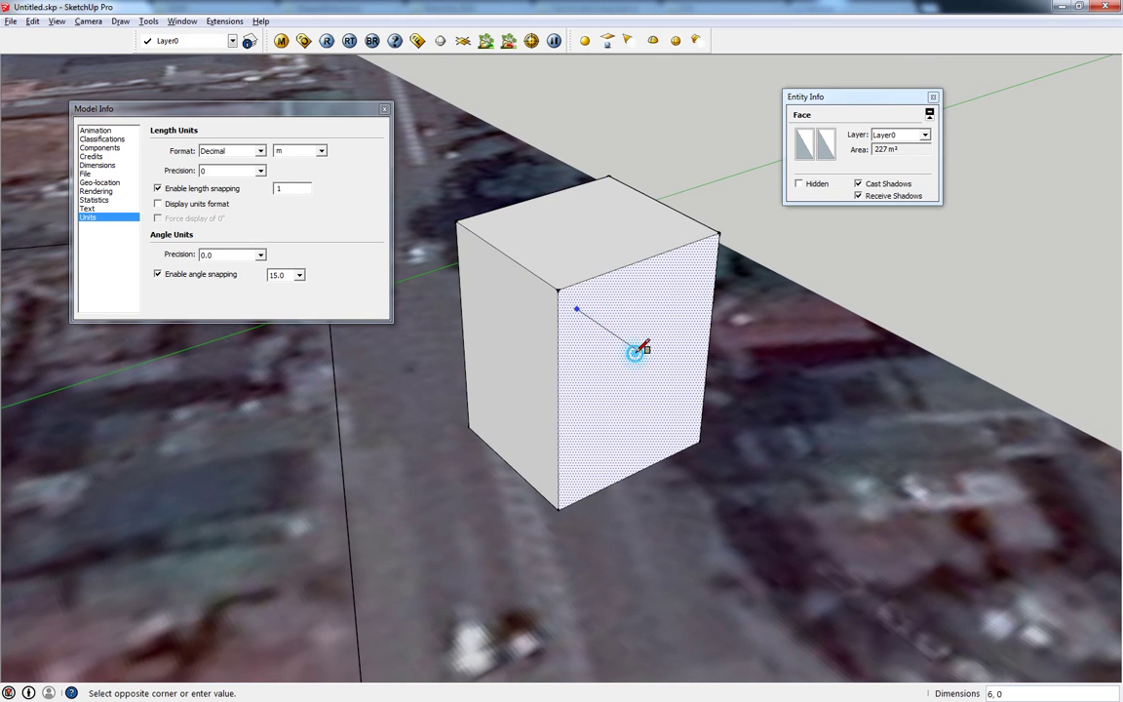
pyautogui.click(589, 358)
pyautogui.click(645, 324)
pyautogui.click(672, 420)
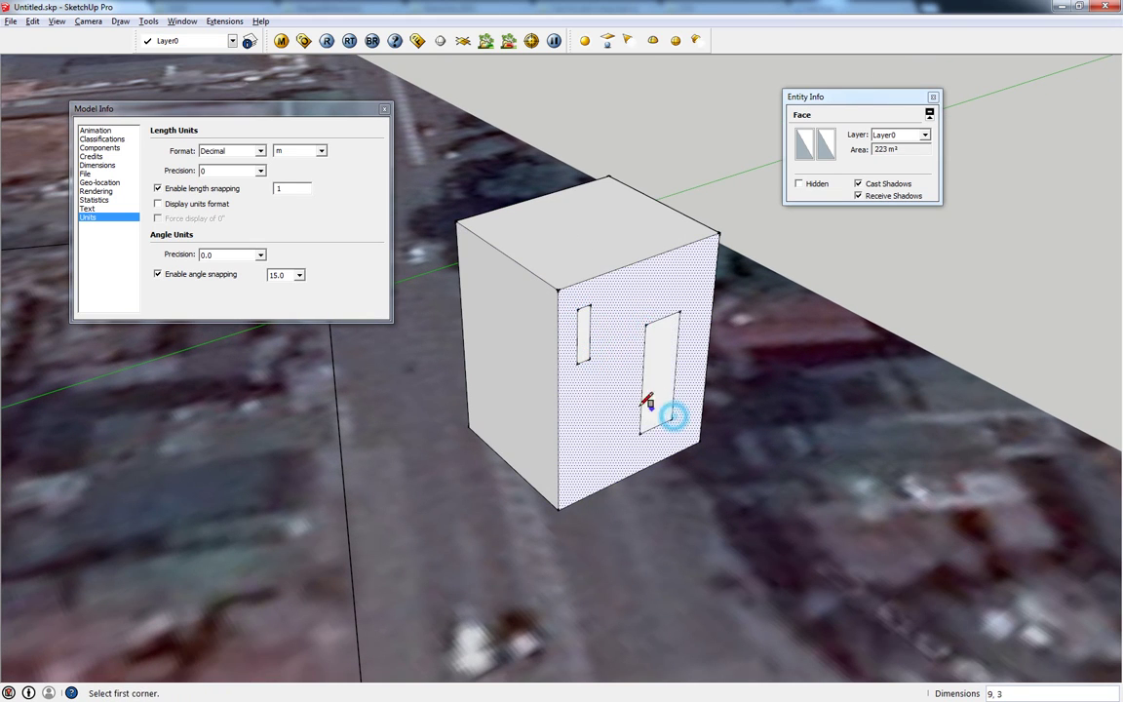
pyautogui.click(589, 401)
pyautogui.click(626, 455)
# Select the box's front and top faces, then close Model Info.
pyautogui.moveTo(624, 444); pyautogui.dragTo(514, 416, button='middle')
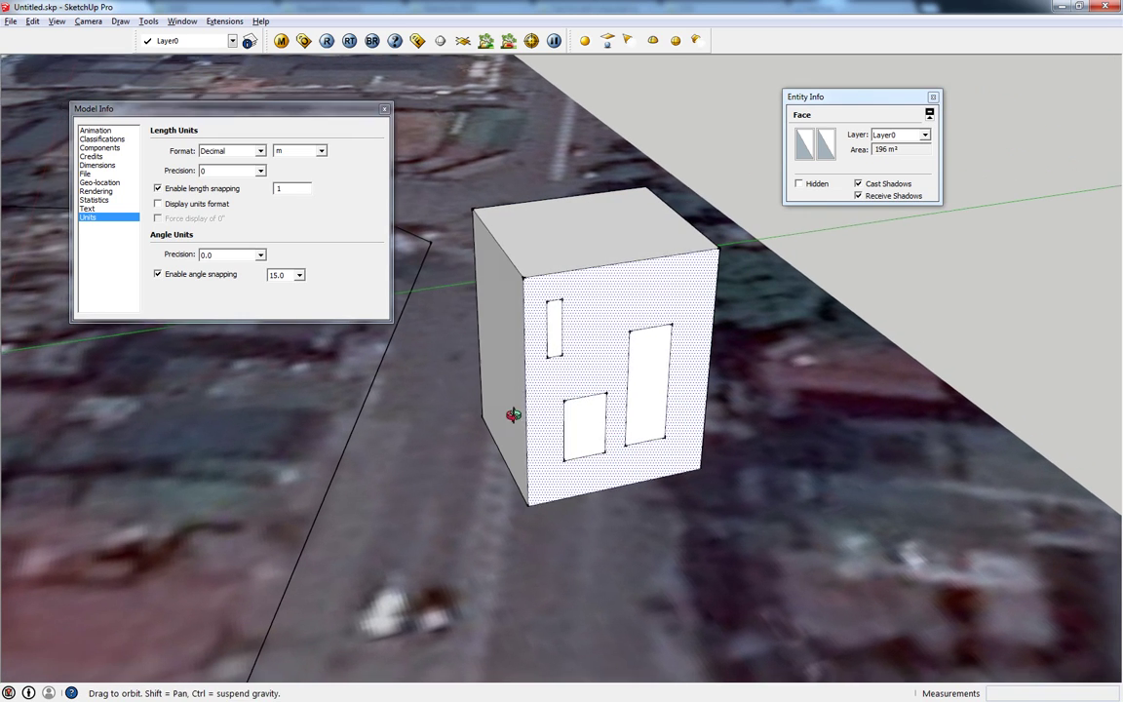
pyautogui.press('space')
pyautogui.click(596, 310)
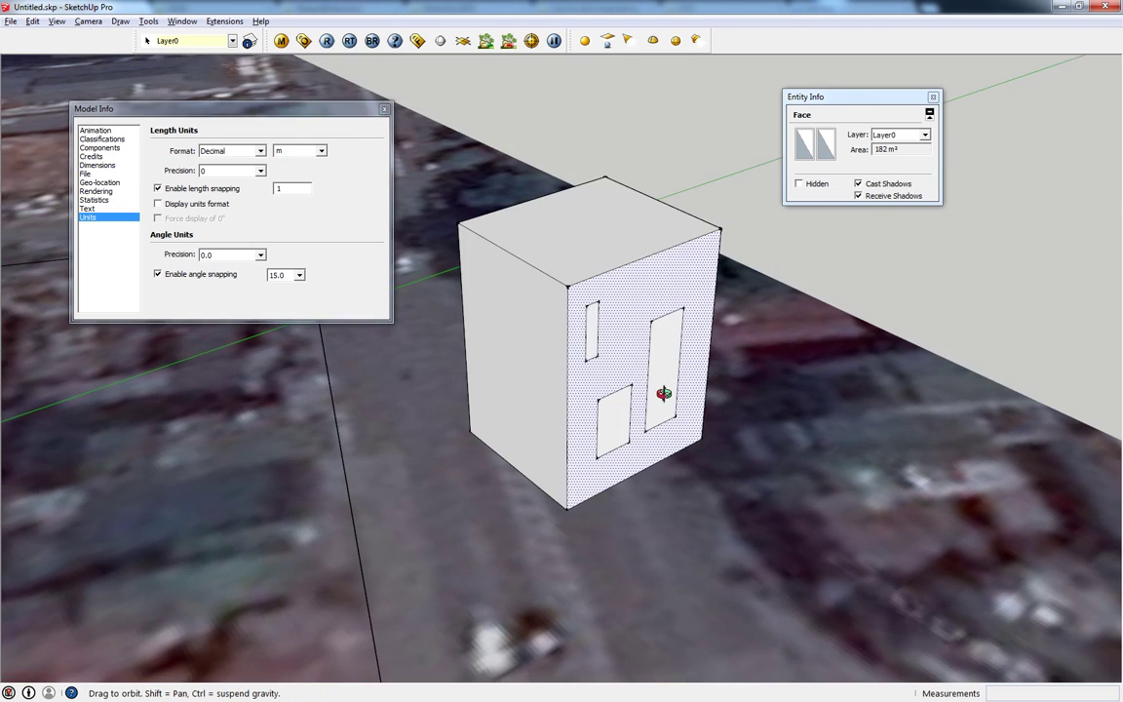
pyautogui.moveTo(663, 390); pyautogui.dragTo(527, 338, button='middle')
pyautogui.keyDown('shift'); pyautogui.click(590, 246); pyautogui.keyUp('shift')
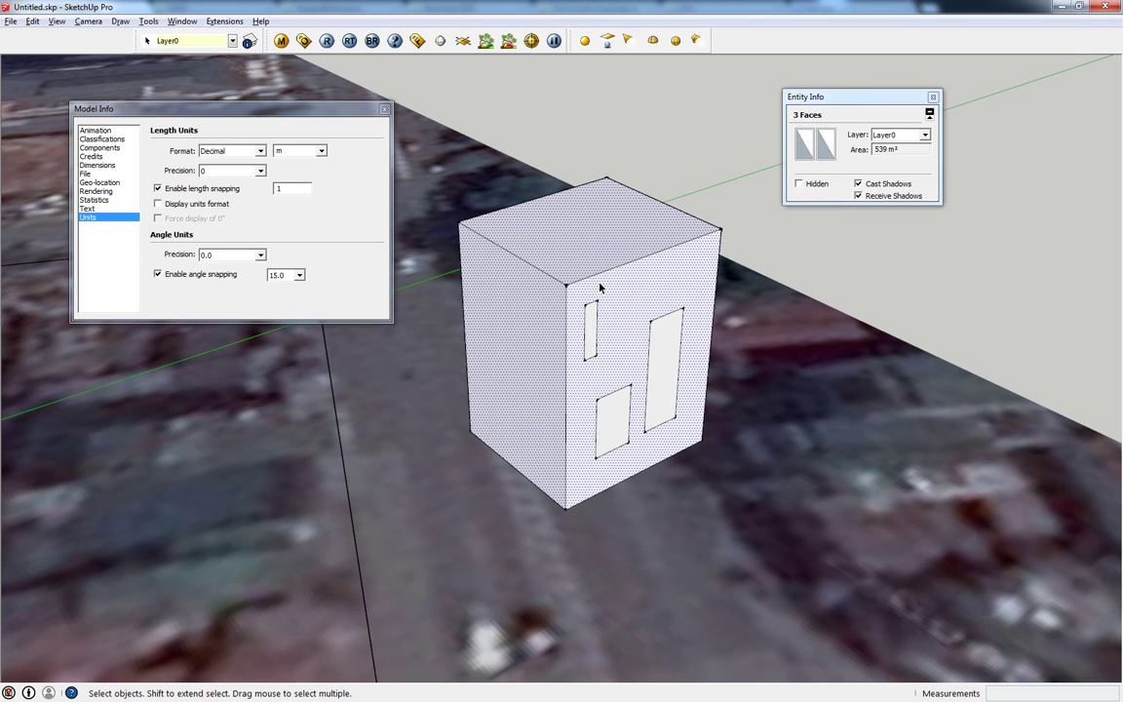
pyautogui.click(384, 108)
# Clear the face selection, close Entity Info, and open the Shadow Settings window.
pyautogui.click(621, 103)
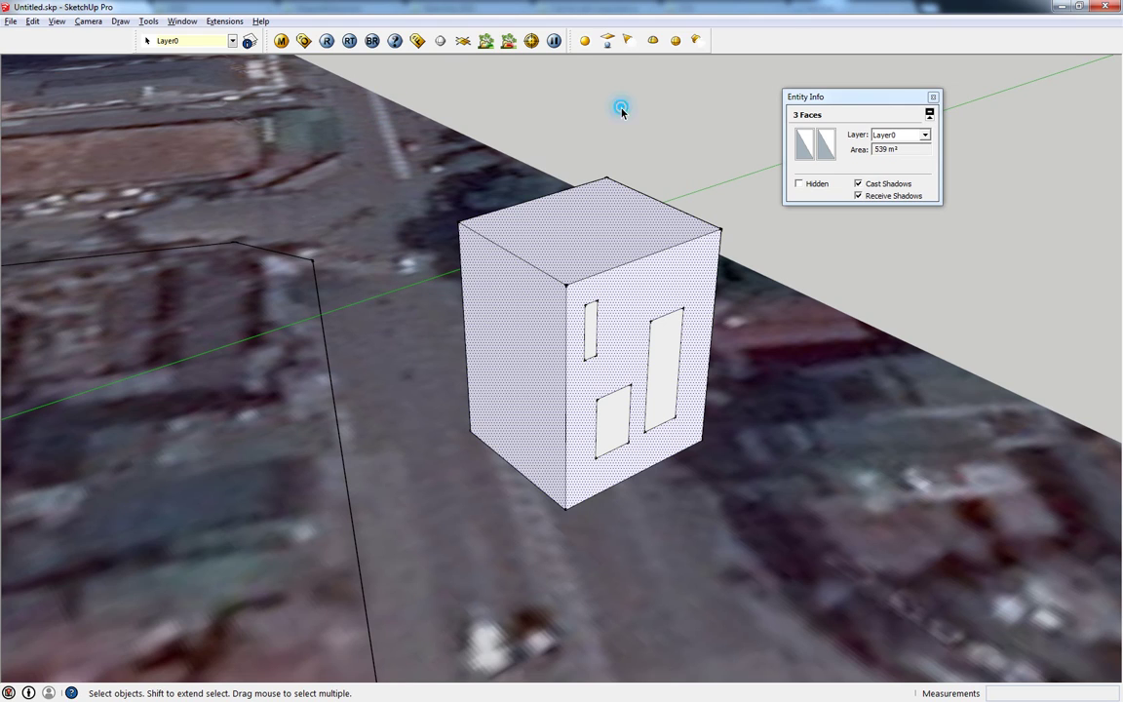
pyautogui.click(934, 97)
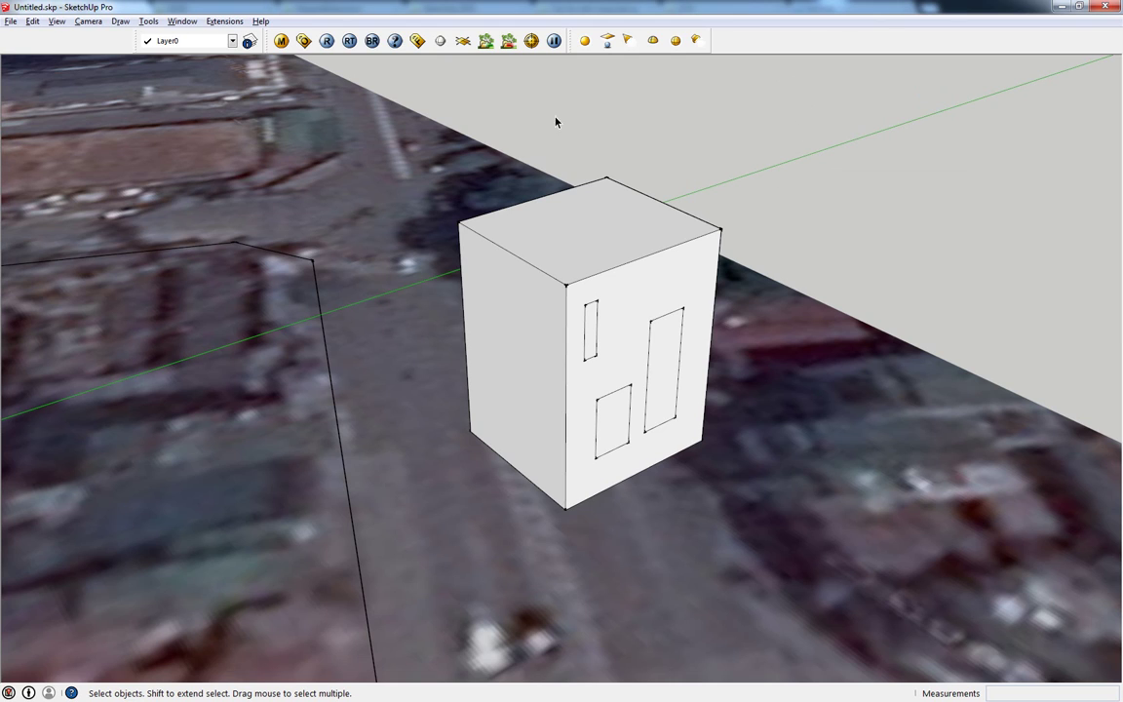
pyautogui.click(183, 21)
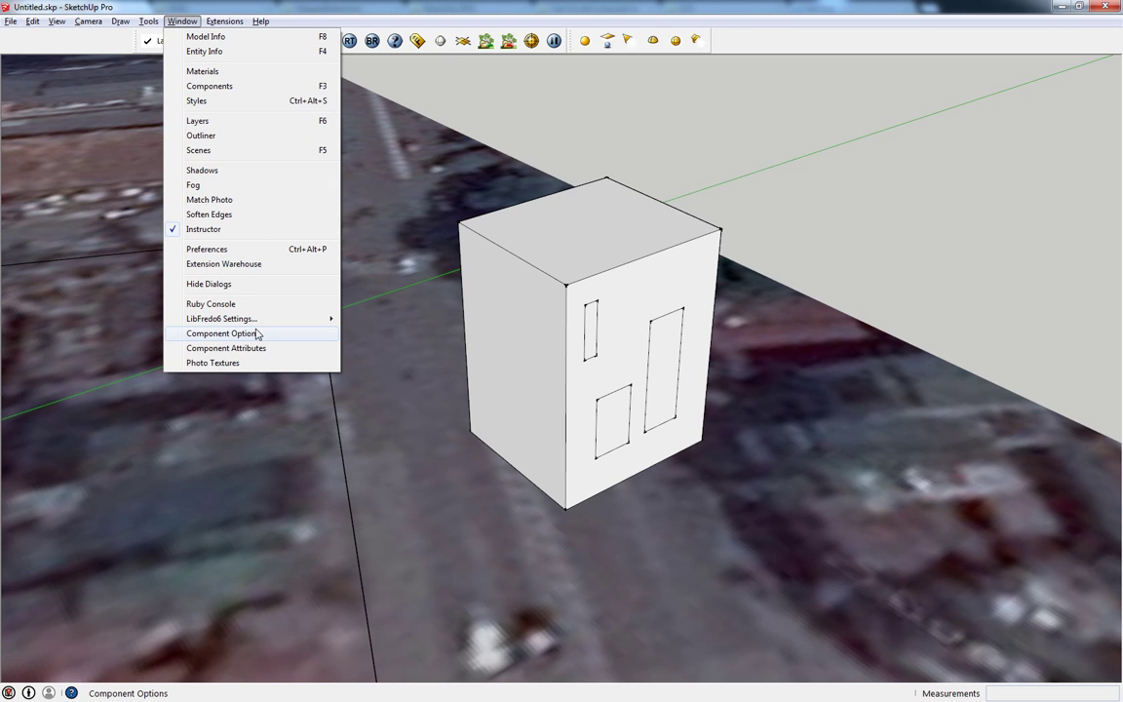
pyautogui.click(207, 172)
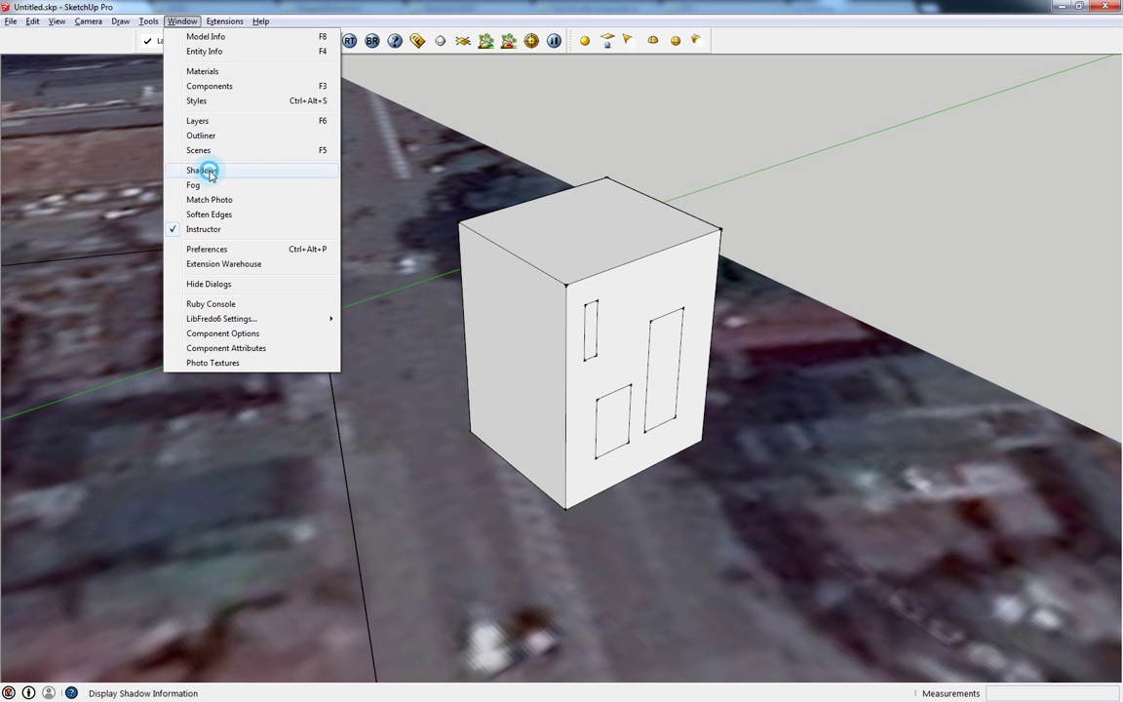
# Orbit around the box and set the shadow time to 01:36 PM on 10/31.
pyautogui.moveTo(481, 280)
pyautogui.mouseDown(button='middle')
pyautogui.moveTo(578, 368)
pyautogui.moveTo(406, 365)
pyautogui.moveTo(499, 325)
pyautogui.moveTo(487, 329)
pyautogui.mouseUp(button='middle')
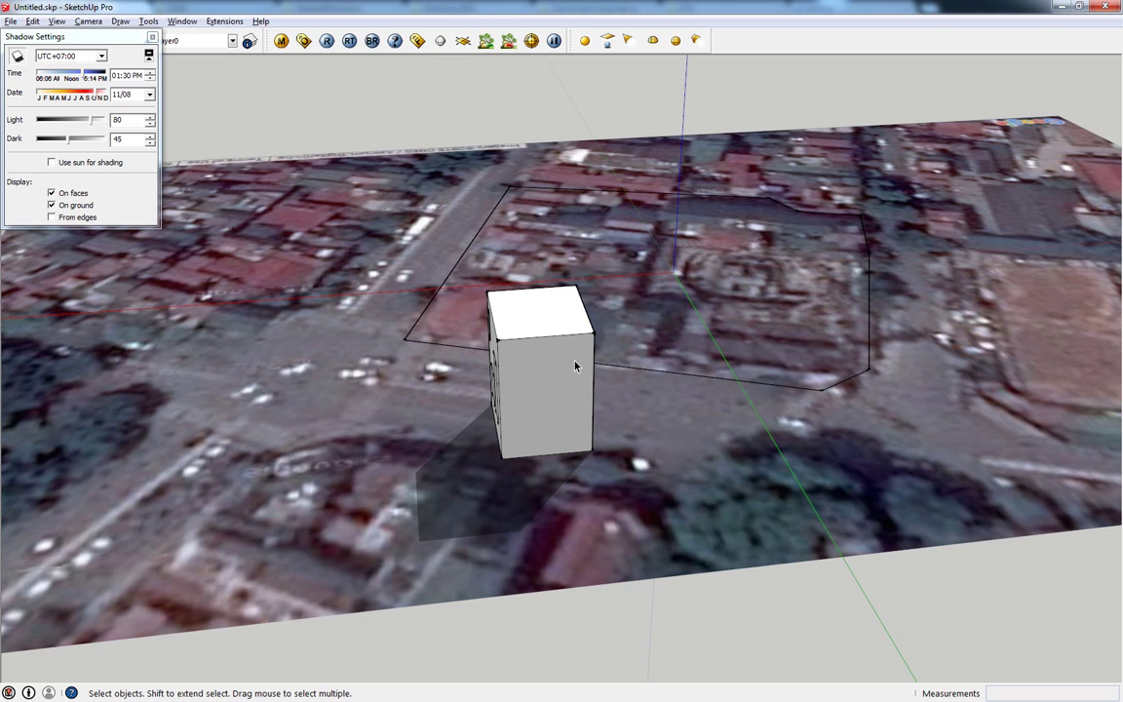
pyautogui.moveTo(575, 367)
pyautogui.mouseDown(button='middle')
pyautogui.moveTo(539, 354)
pyautogui.moveTo(540, 396)
pyautogui.mouseUp(button='middle')
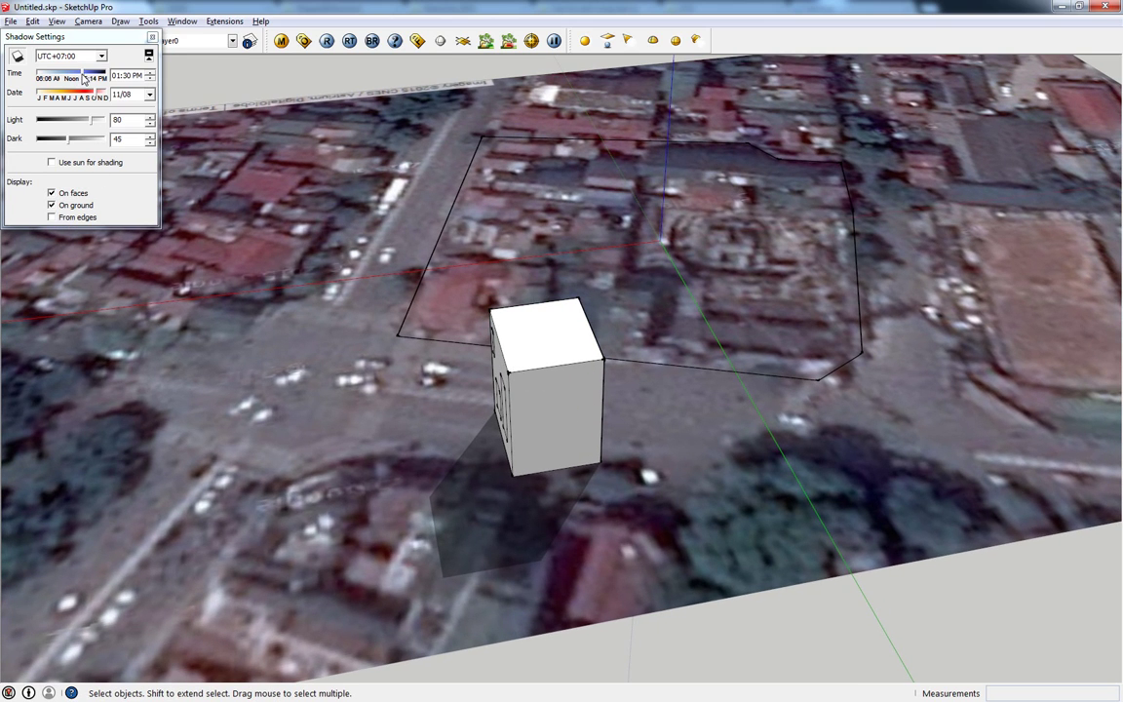
pyautogui.moveTo(84, 80)
pyautogui.mouseDown()
pyautogui.moveTo(64, 98)
pyautogui.moveTo(110, 107)
pyautogui.moveTo(83, 114)
pyautogui.moveTo(95, 97)
pyautogui.mouseUp()
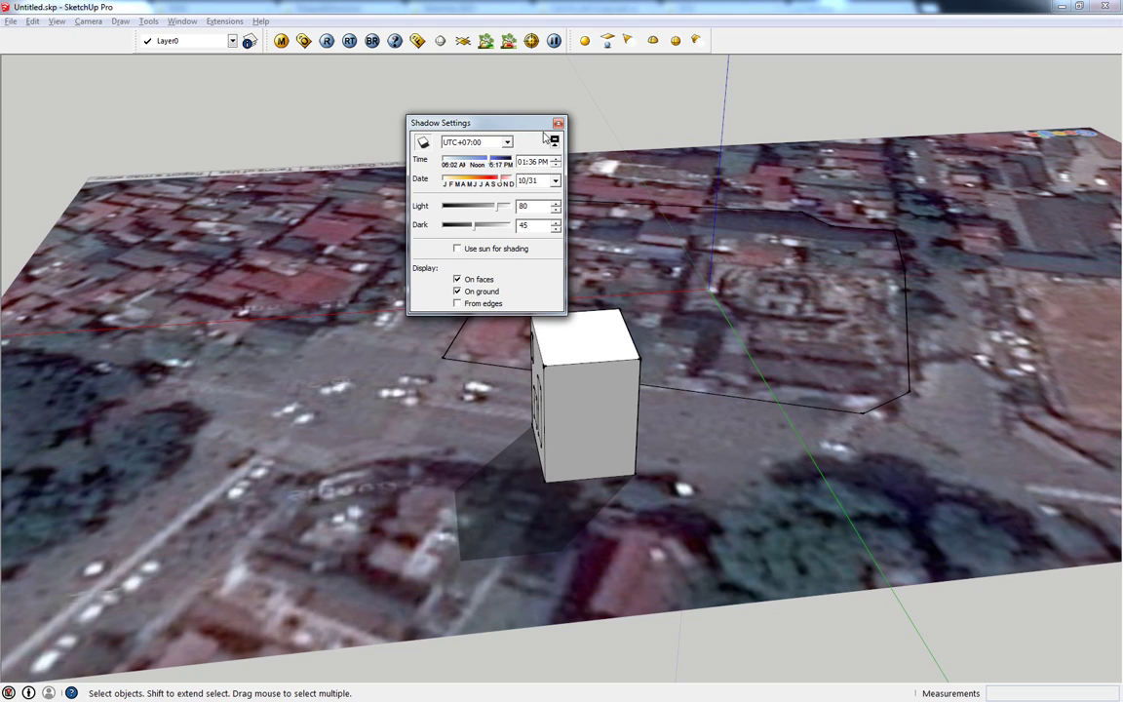
# Close and reopen the Shadow Settings window.
pyautogui.click(559, 123)
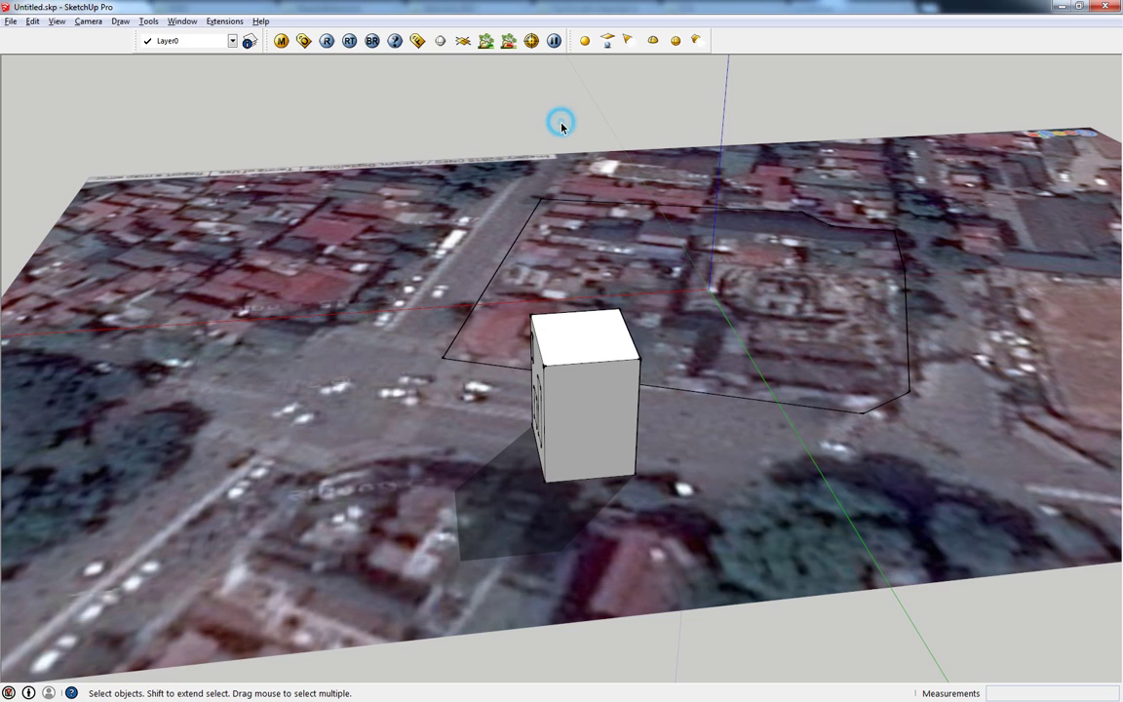
pyautogui.click(181, 22)
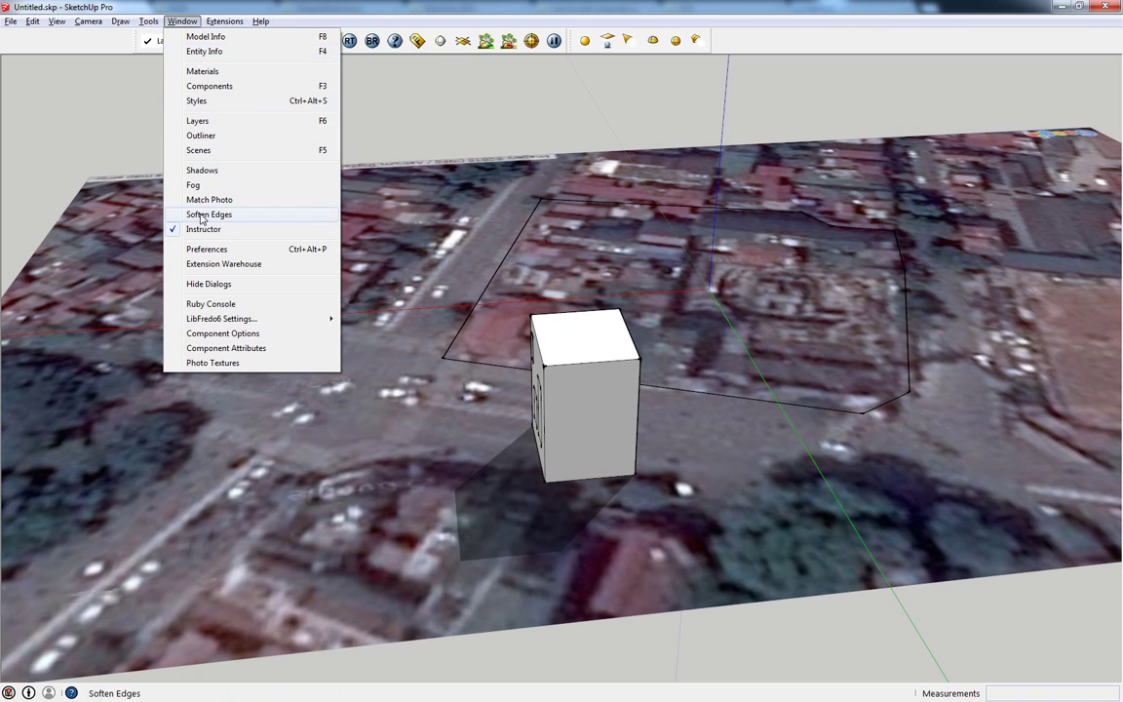
pyautogui.click(207, 170)
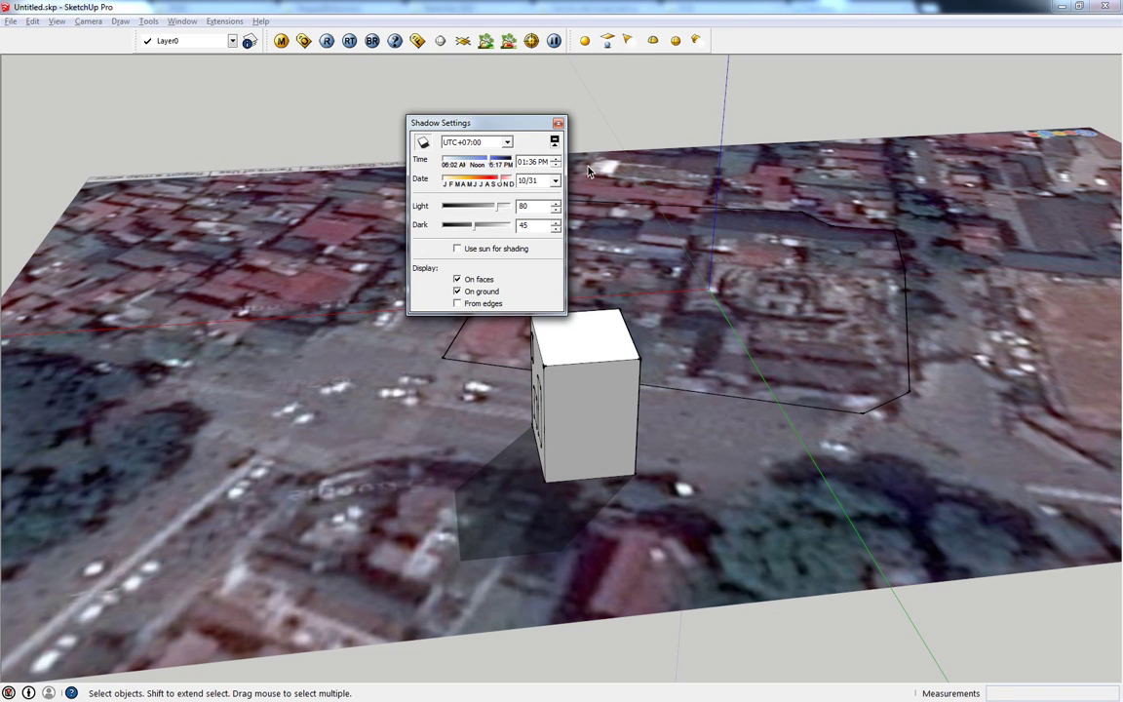
# Show the Shadows toolbar from the toolbar area's right-click list.
pyautogui.click(56, 21)
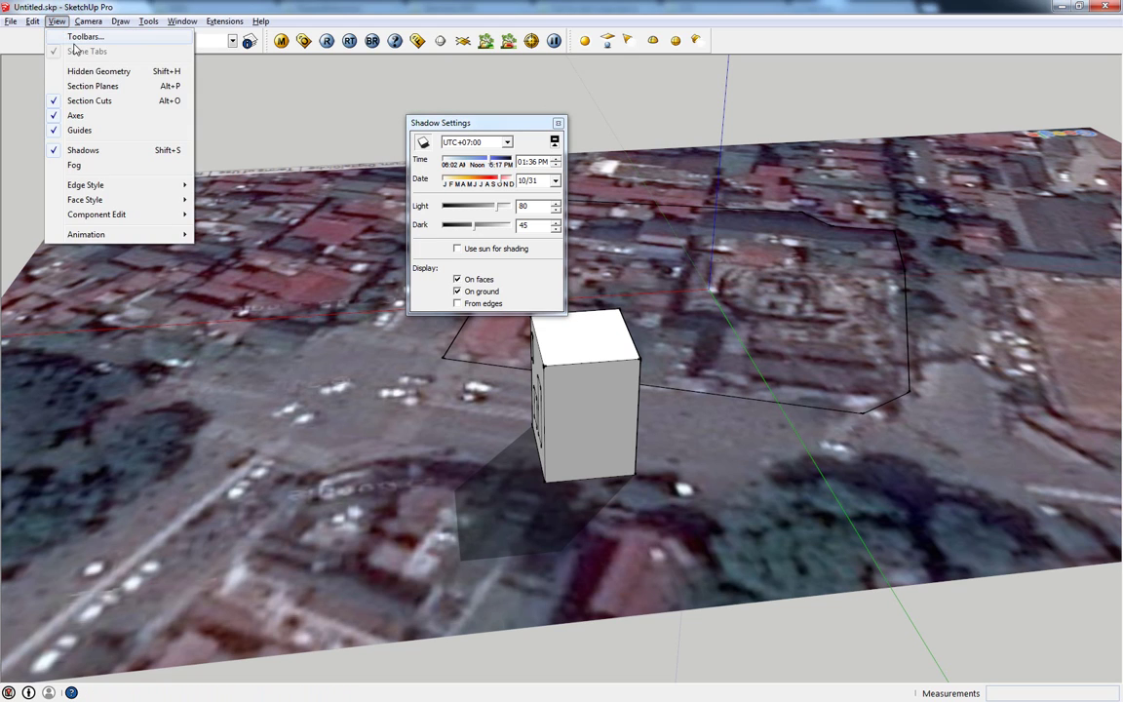
pyautogui.click(83, 35)
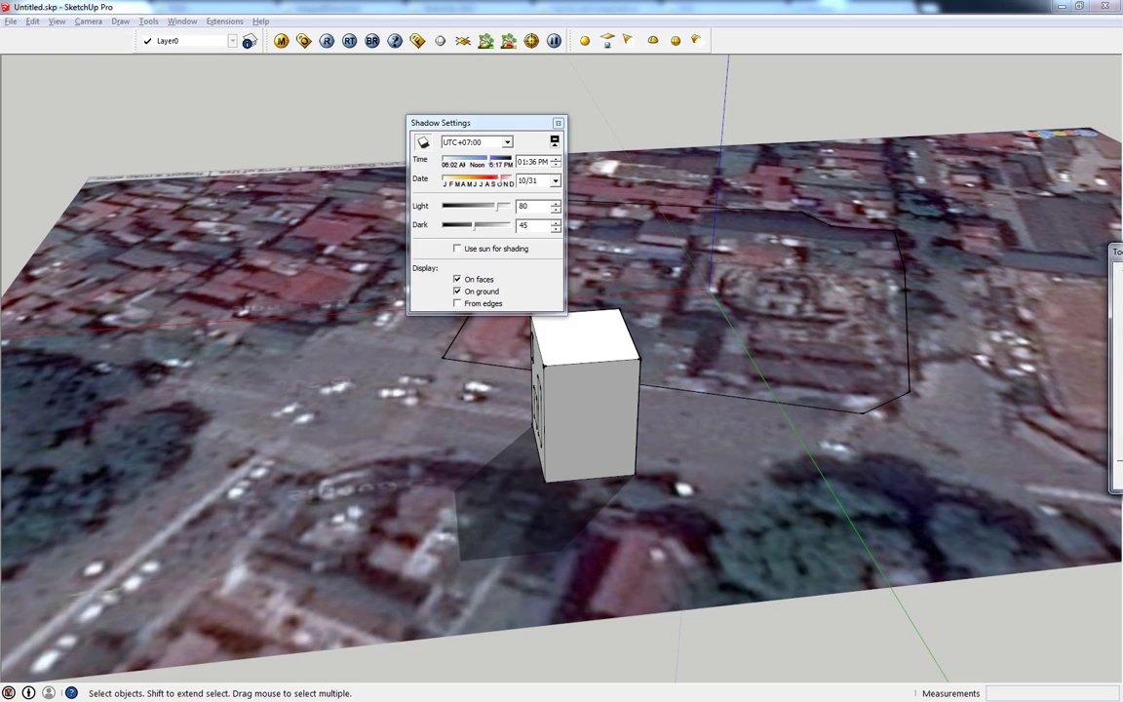
pyautogui.moveTo(644, 253); pyautogui.dragTo(558, 290)
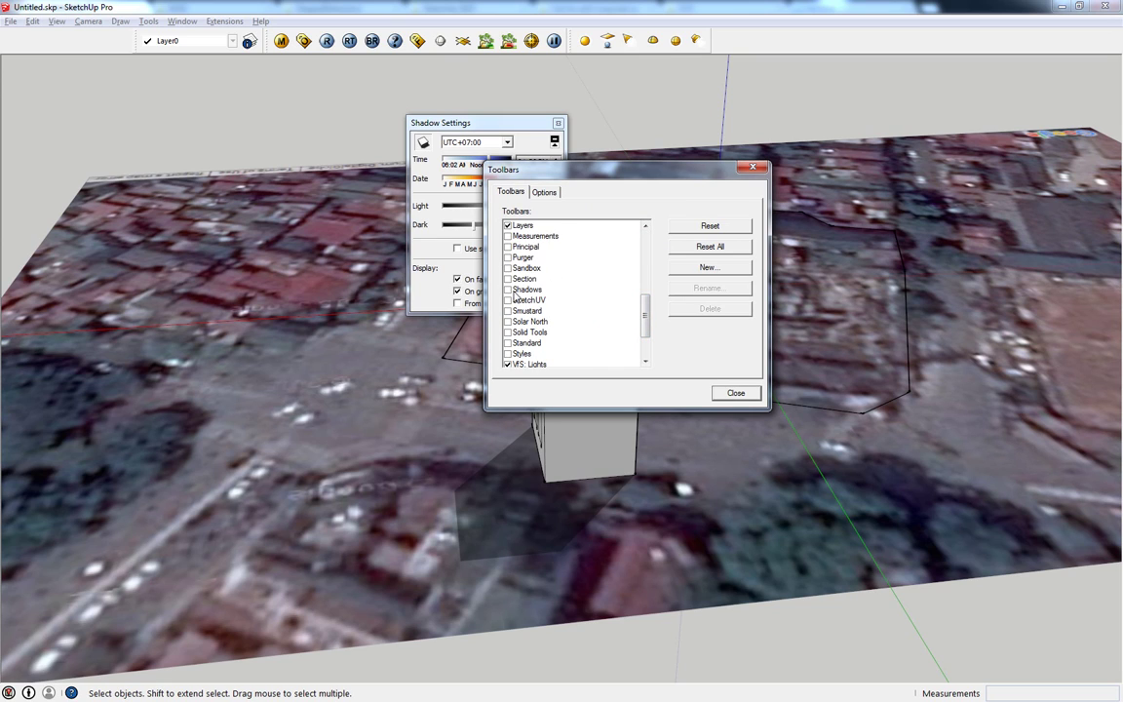
pyautogui.click(752, 168)
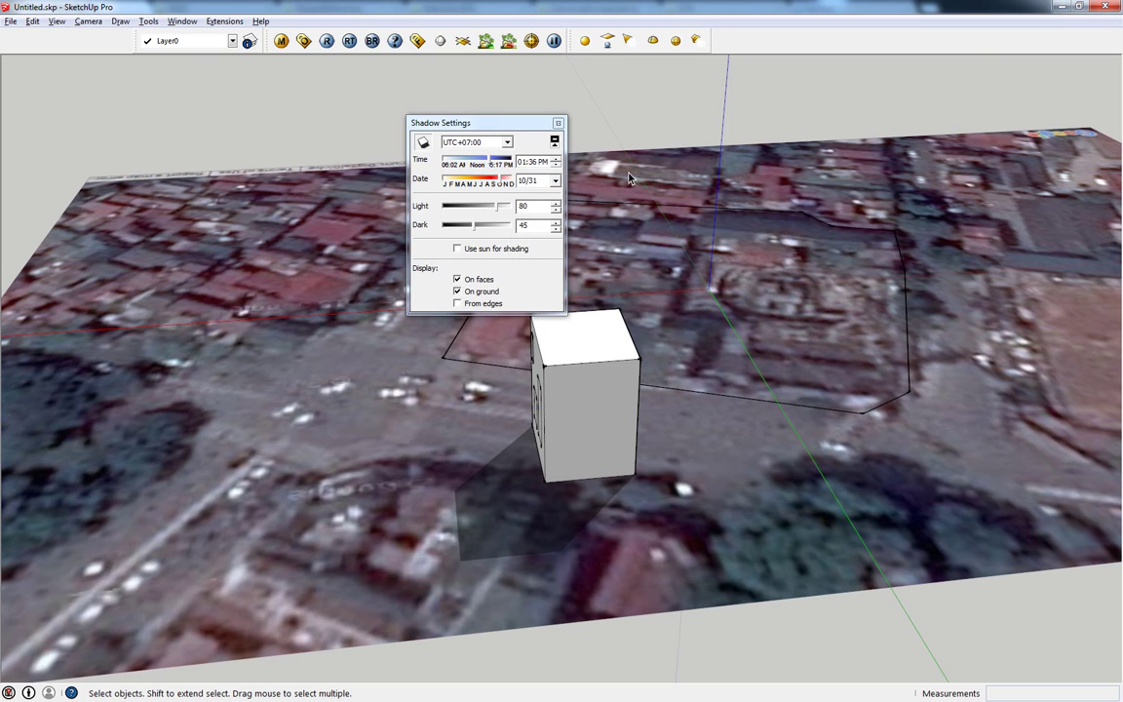
pyautogui.rightClick(97, 44)
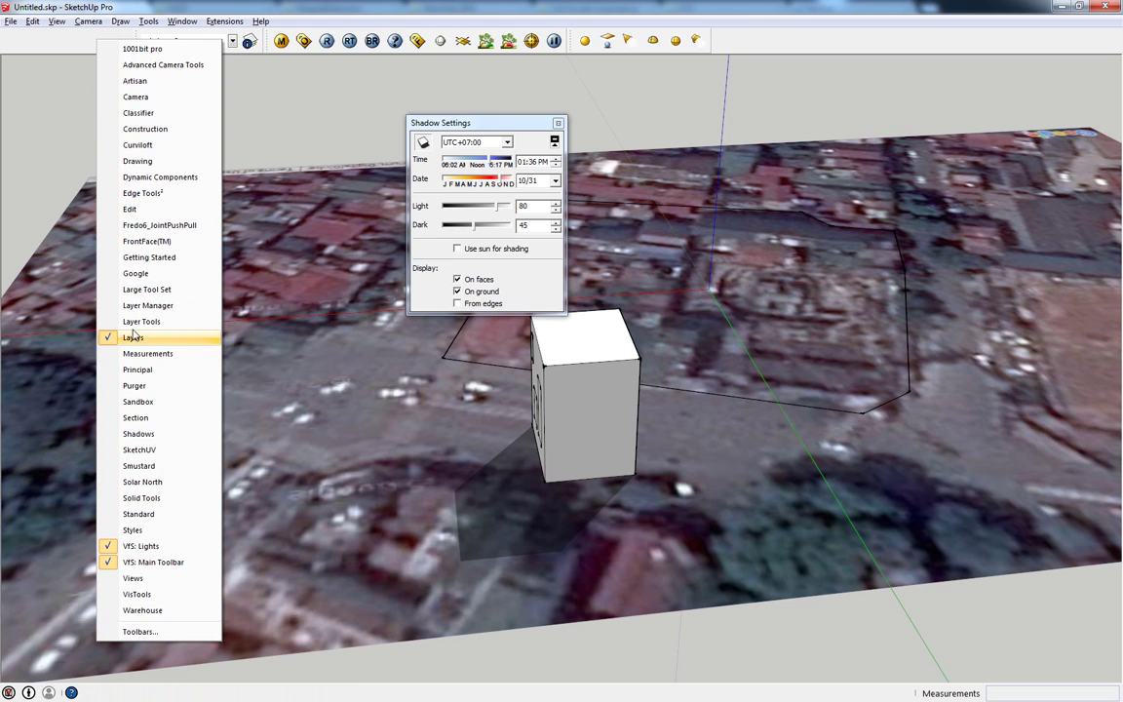
pyautogui.click(145, 437)
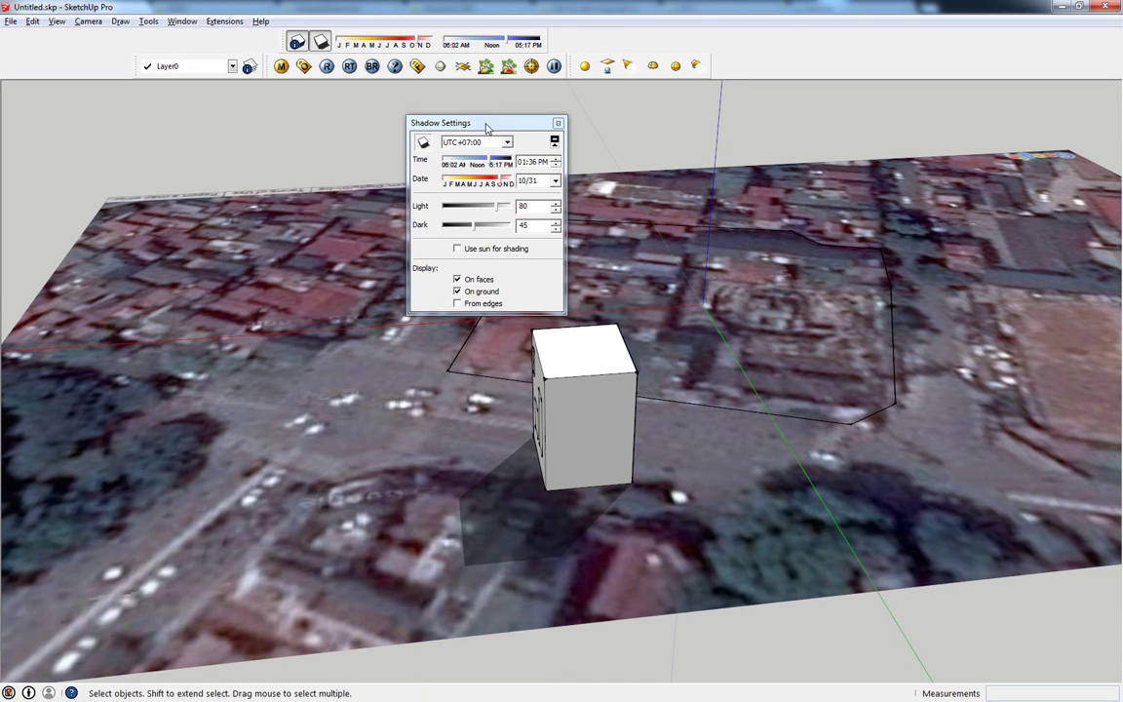
# Move the Shadow Settings panel aside and set the shadow time to 12:43 PM.
pyautogui.moveTo(487, 123); pyautogui.dragTo(707, 90)
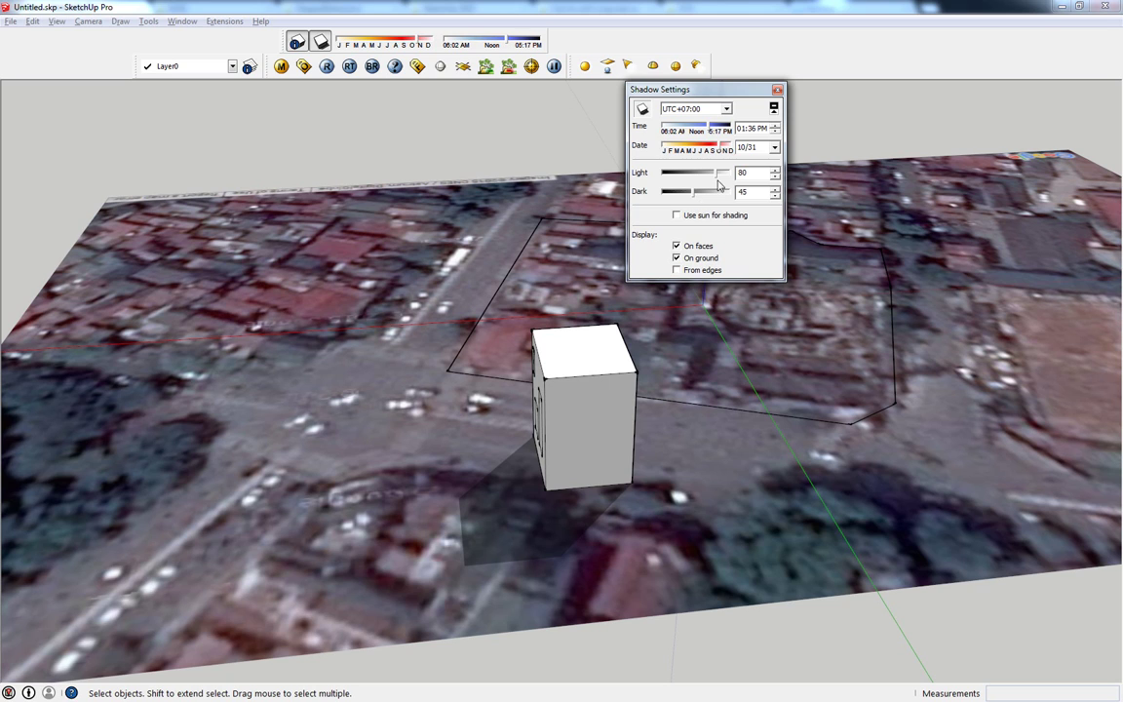
pyautogui.click(504, 43)
pyautogui.moveTo(504, 43); pyautogui.dragTo(471, 43)
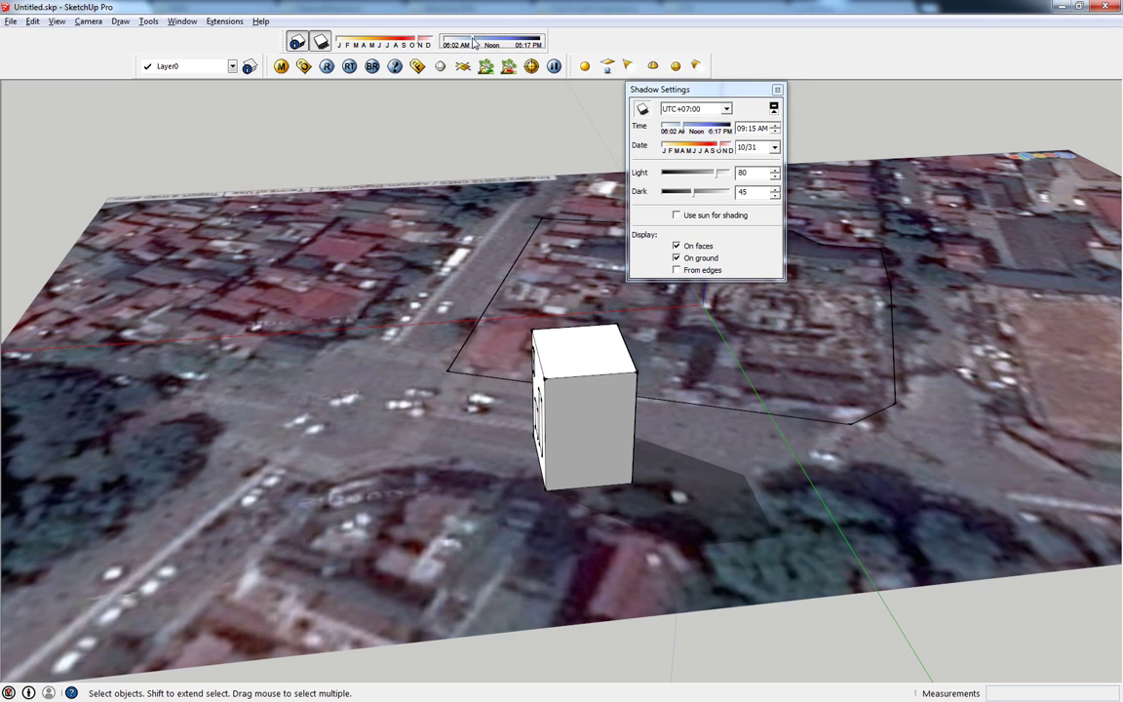
pyautogui.moveTo(676, 129); pyautogui.dragTo(709, 129)
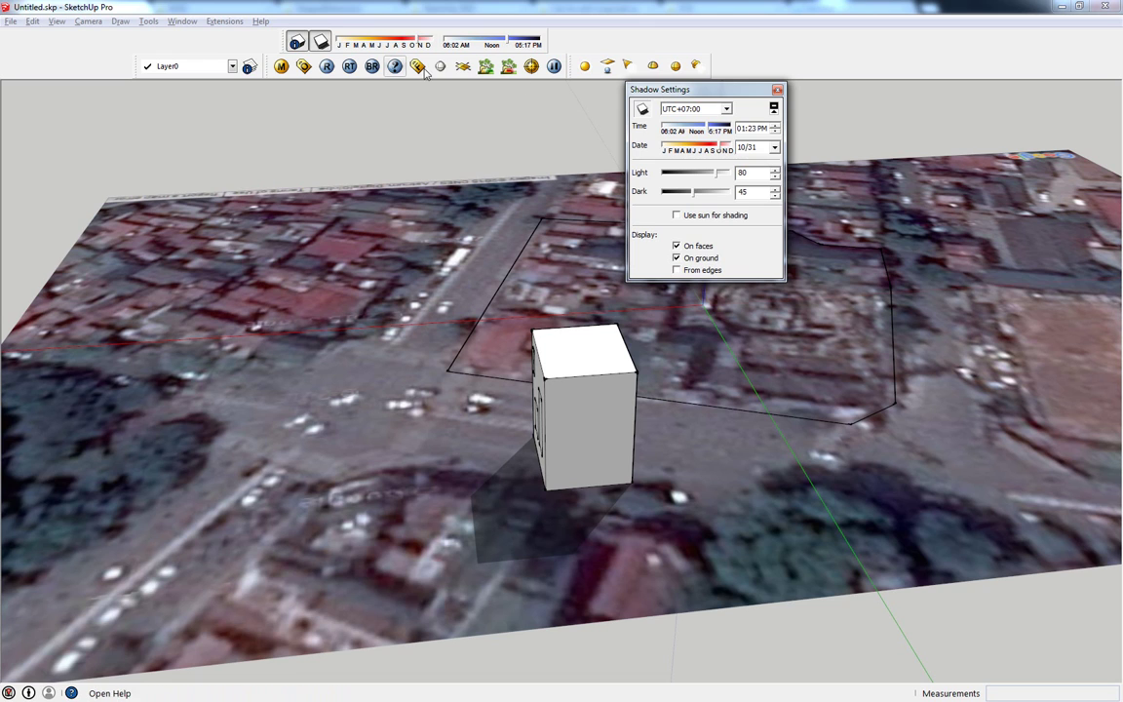
pyautogui.moveTo(666, 89); pyautogui.dragTo(671, 120)
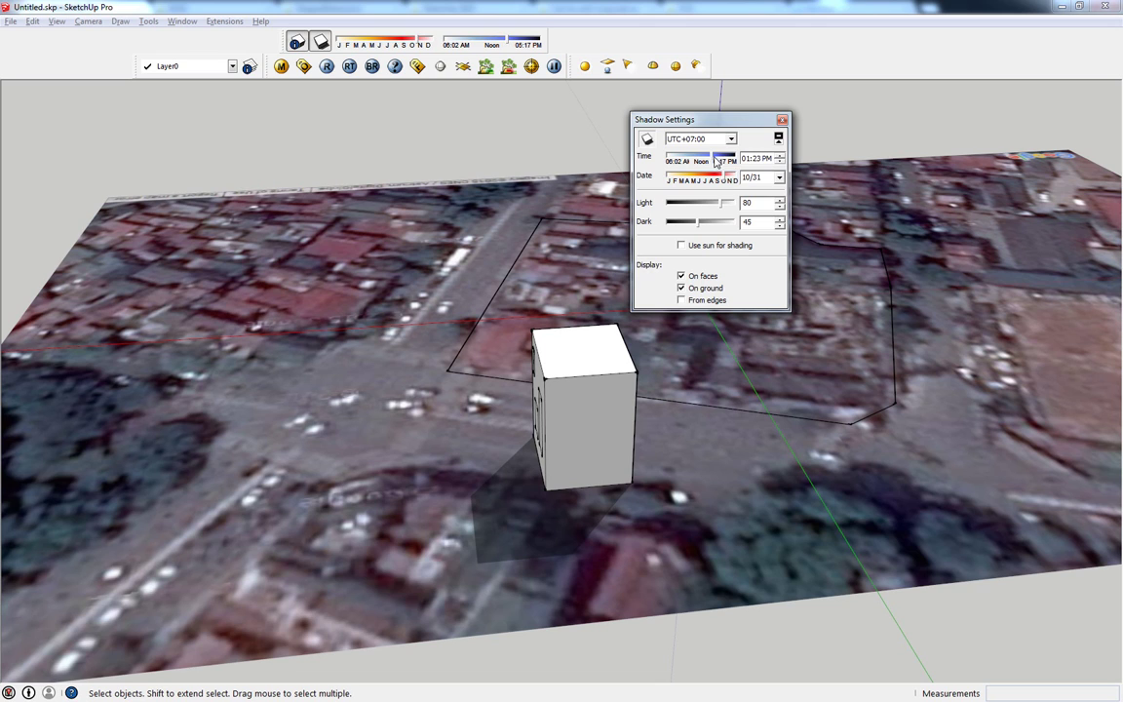
pyautogui.moveTo(712, 156); pyautogui.dragTo(696, 179)
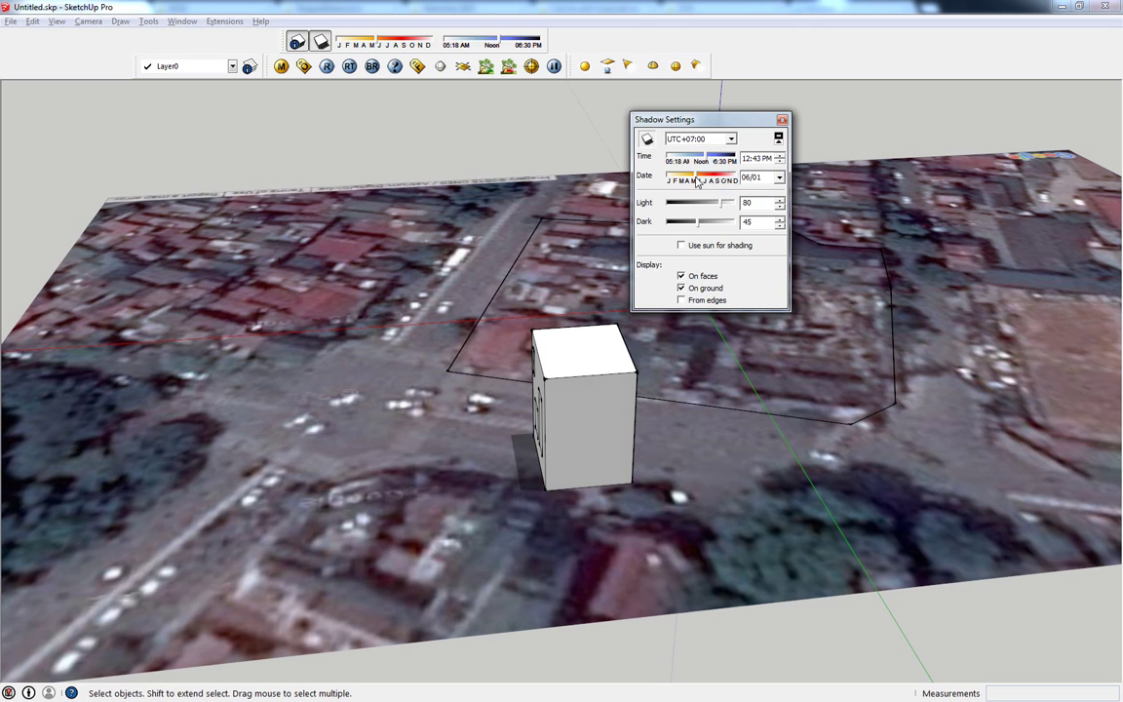
# Change the shadow date to 10/11, then undock and close the Shadows toolbar.
pyautogui.moveTo(379, 45); pyautogui.dragTo(374, 46)
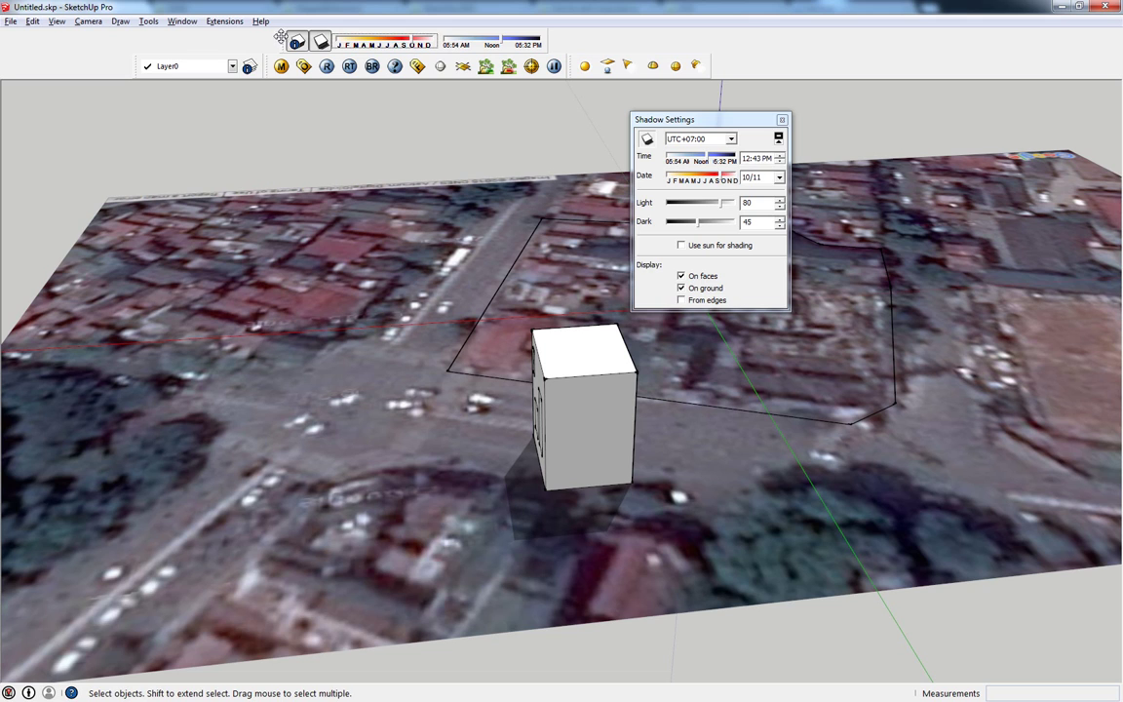
pyautogui.moveTo(288, 42); pyautogui.dragTo(185, 123)
pyautogui.click(440, 114)
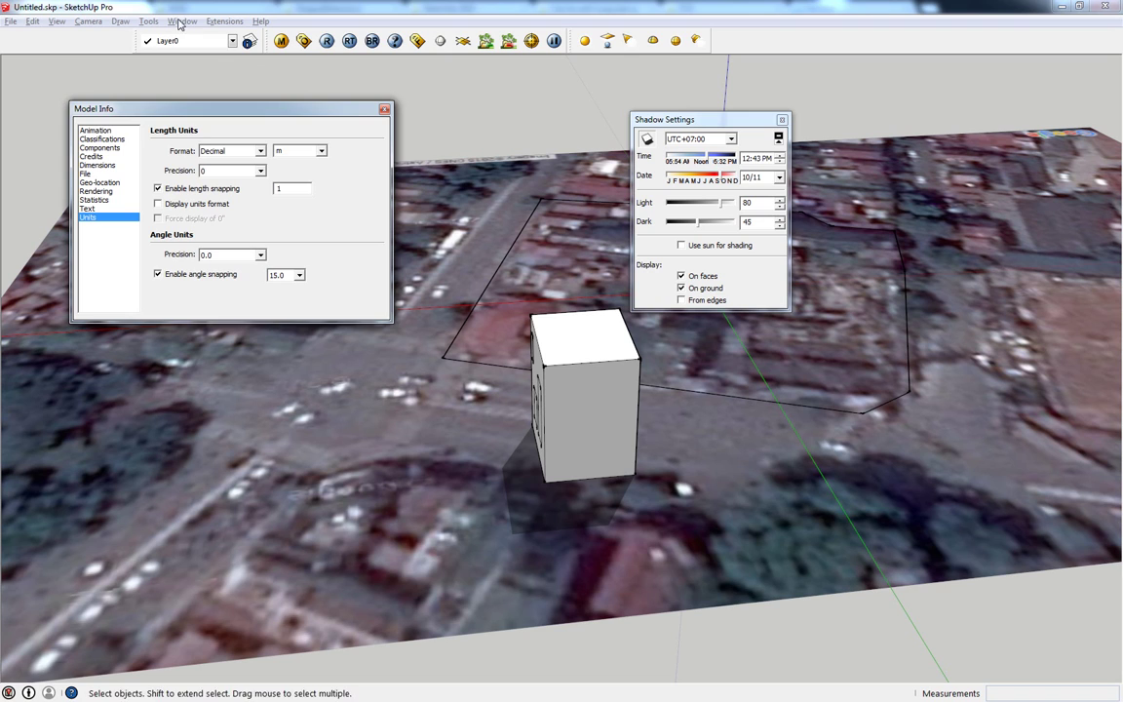
# Open the Components browser and position it over Model Info.
pyautogui.click(180, 21)
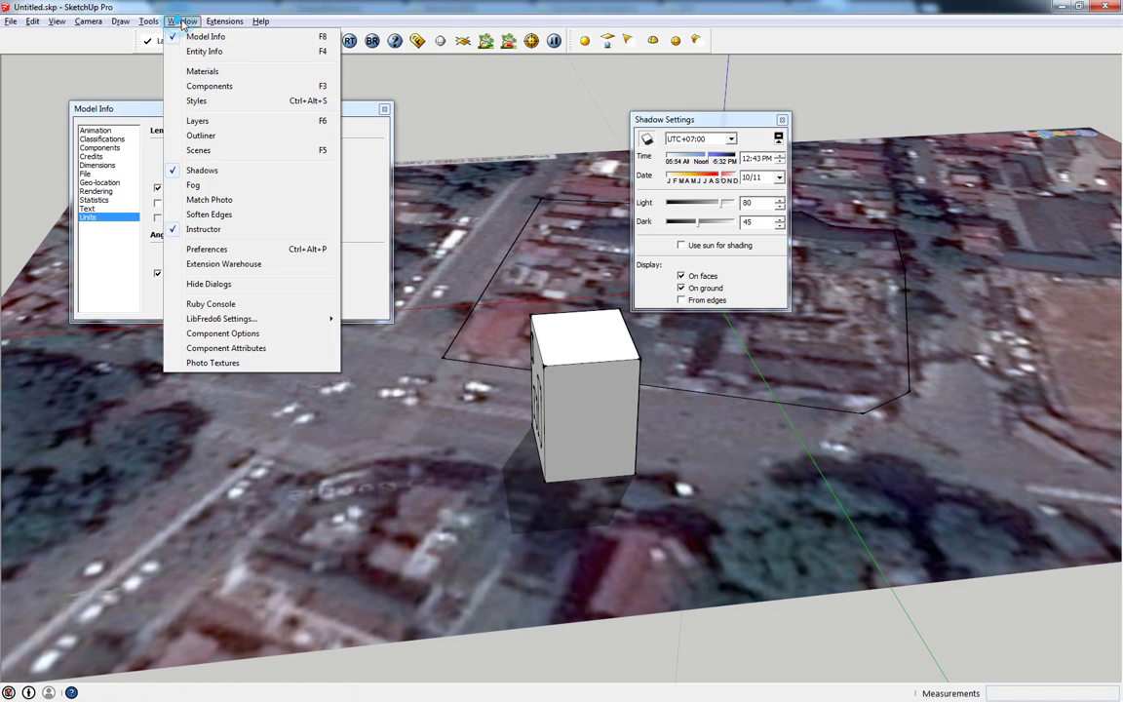
pyautogui.click(208, 90)
pyautogui.moveTo(87, 34)
pyautogui.mouseDown()
pyautogui.moveTo(426, 121)
pyautogui.moveTo(501, 102)
pyautogui.mouseUp()
pyautogui.moveTo(727, 118); pyautogui.dragTo(707, 110)
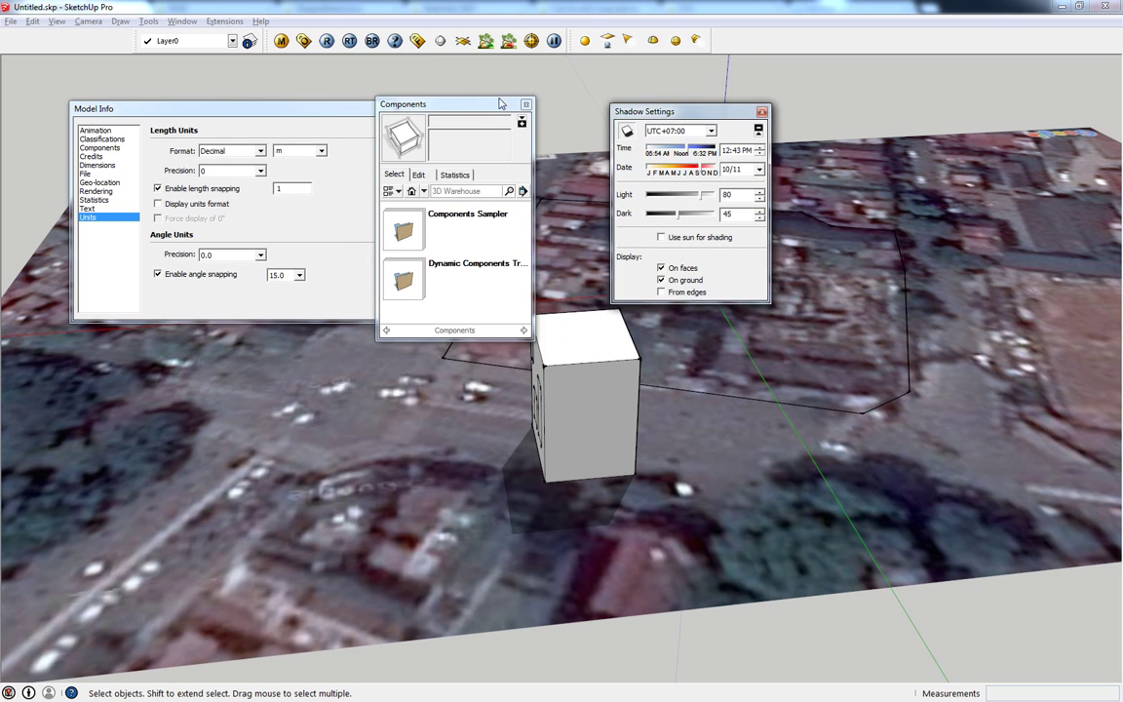
pyautogui.moveTo(500, 101); pyautogui.dragTo(420, 211)
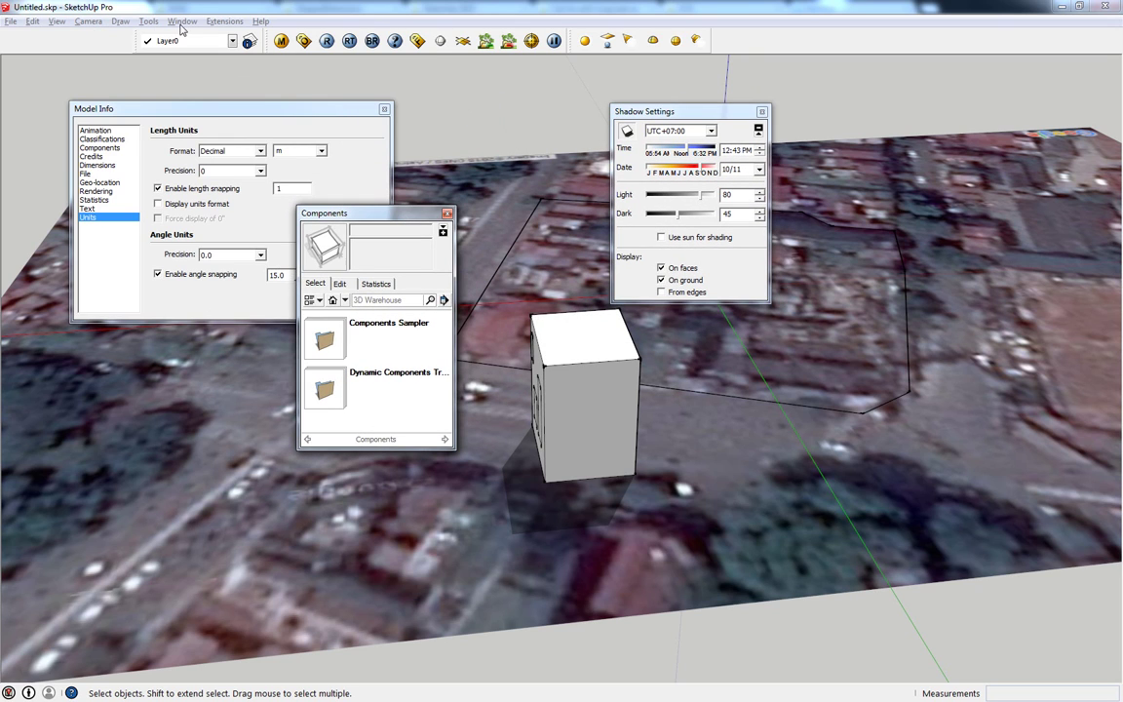
# Open Materials and the Layers panel, place Layers below the shadow settings, and orbit the model.
pyautogui.press('b')
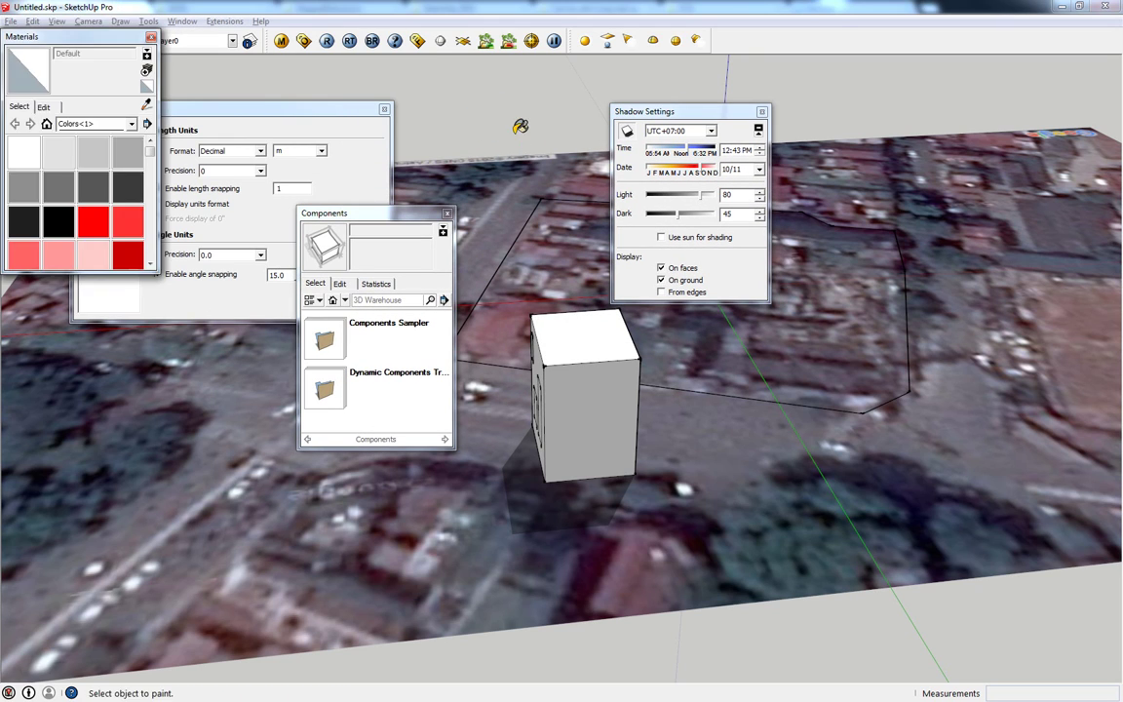
pyautogui.click(248, 39)
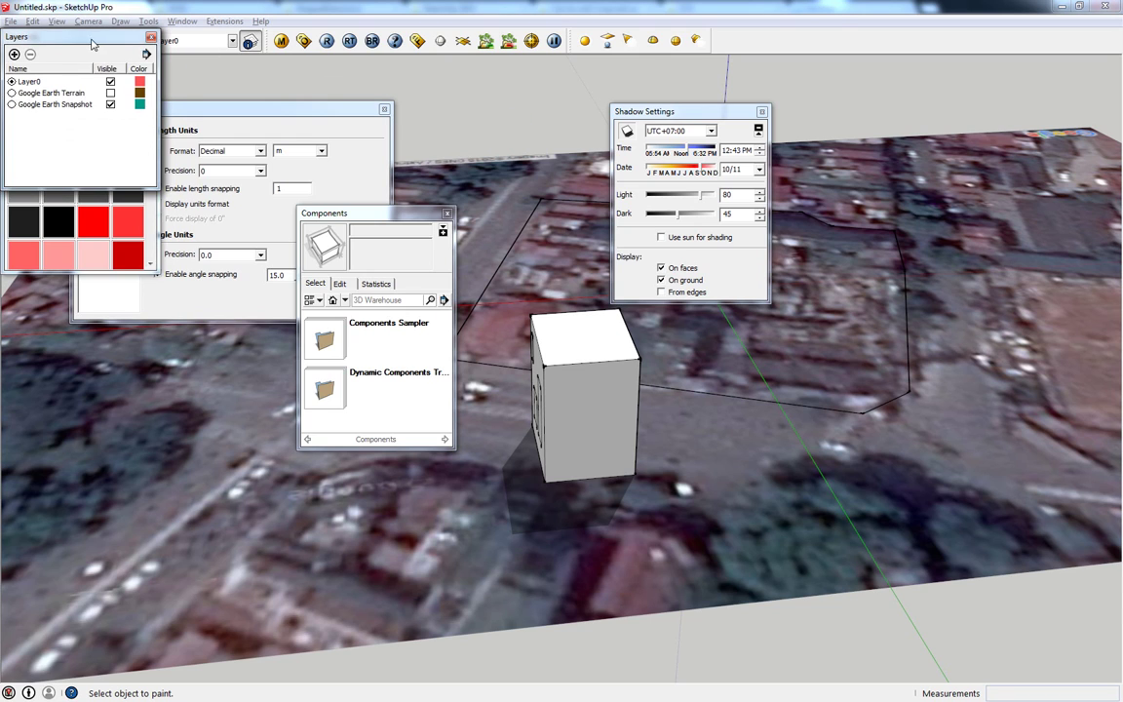
pyautogui.moveTo(93, 39); pyautogui.dragTo(870, 159)
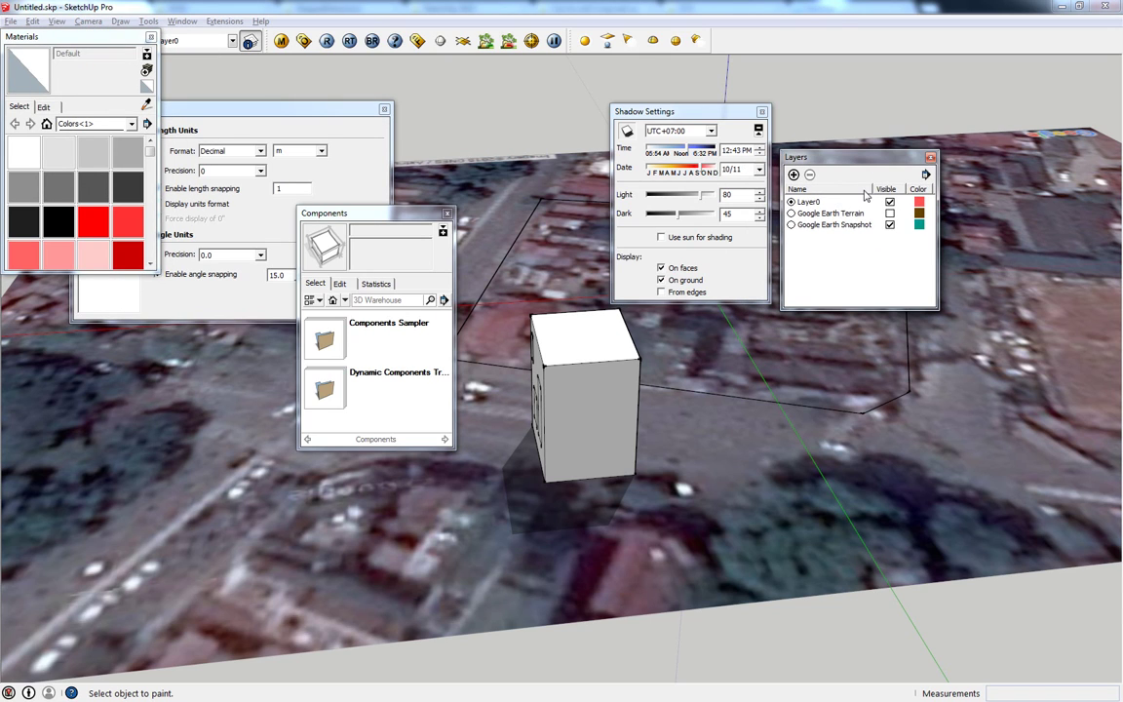
pyautogui.moveTo(866, 161); pyautogui.dragTo(894, 294)
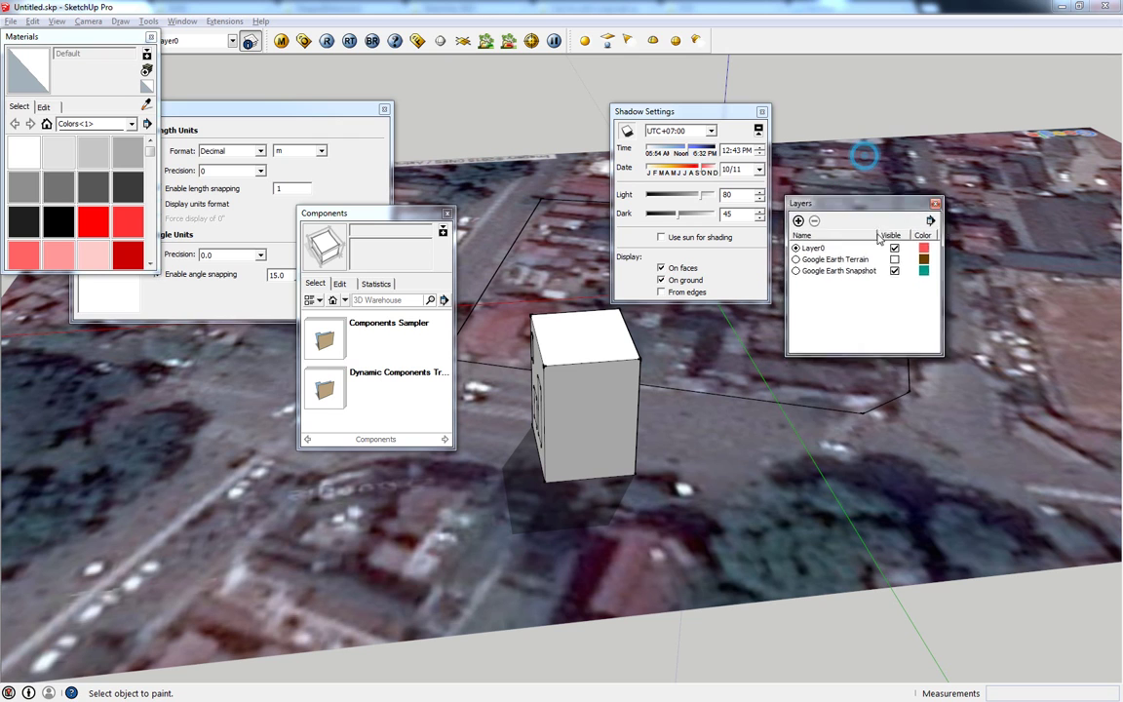
pyautogui.moveTo(582, 471); pyautogui.dragTo(617, 392, button='middle')
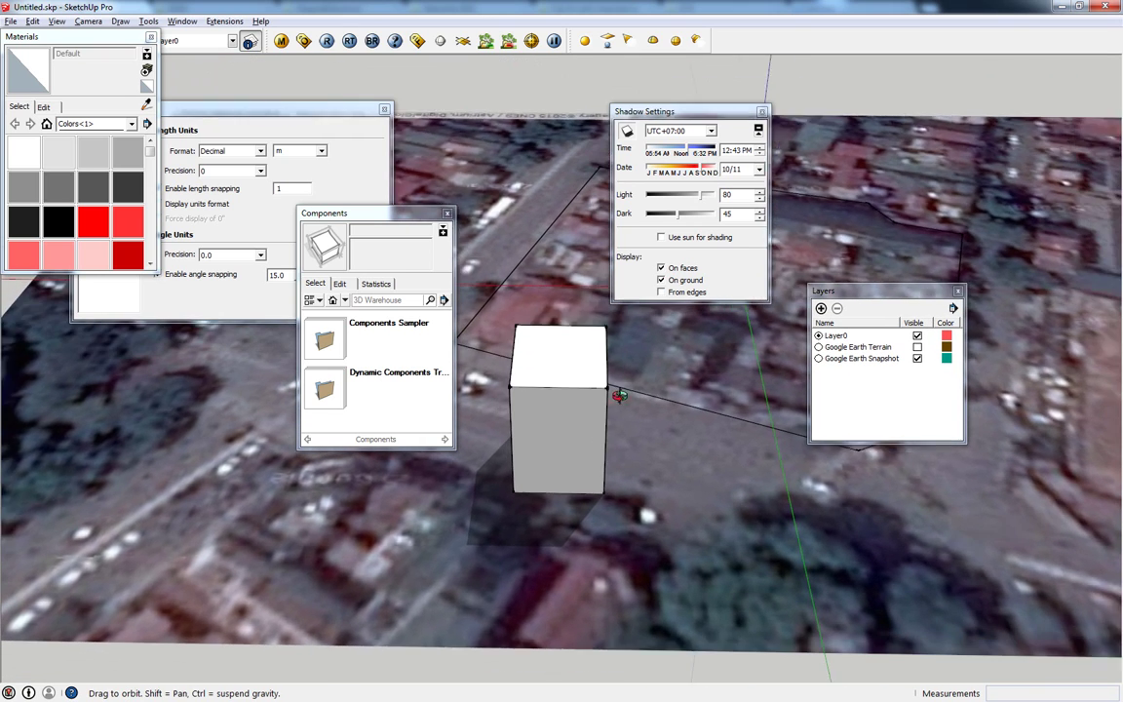
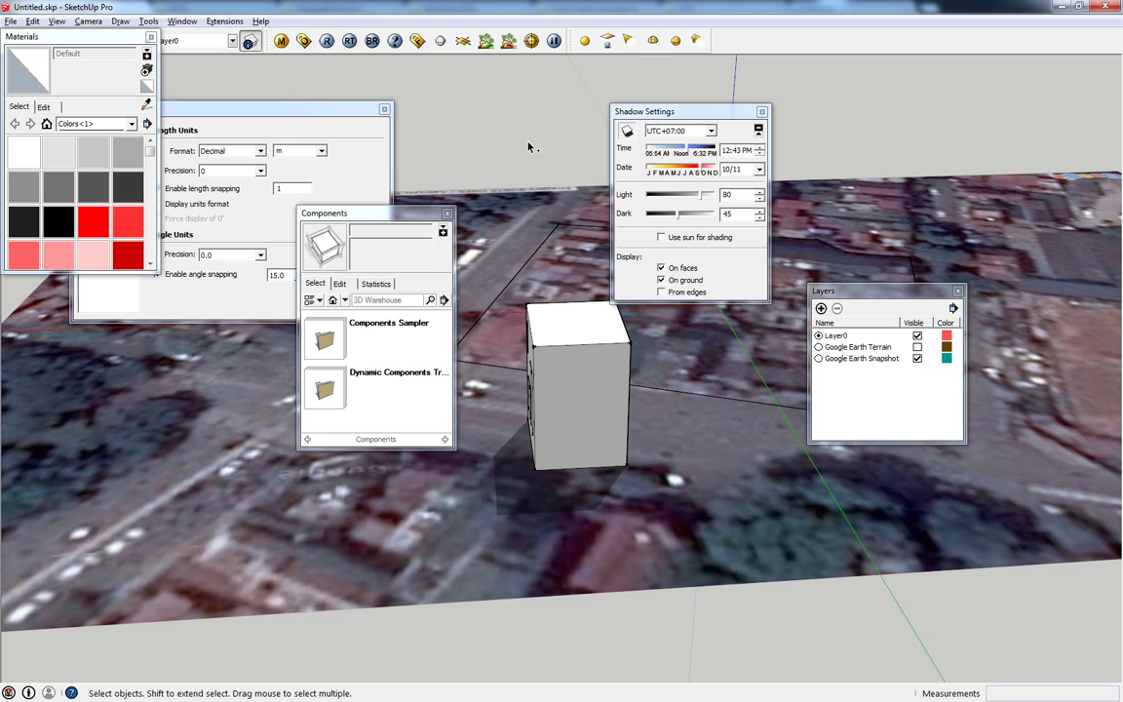
# Hide and restore the floating dialogs, then close the Model Info dialog.
pyautogui.hotkey('ctrl', 'shift', 'h')
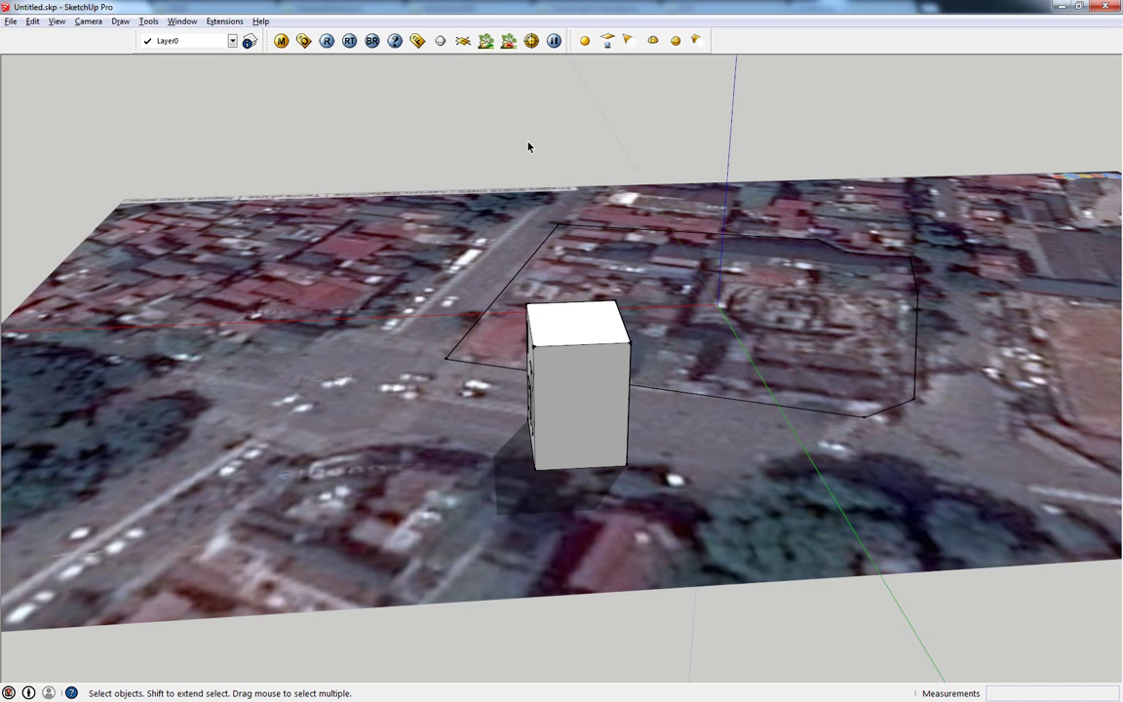
pyautogui.hotkey('ctrl', 'shift', 'h')
pyautogui.hotkey('ctrl', 'shift', 'h')
pyautogui.hotkey('ctrl', 'shift', 'h')
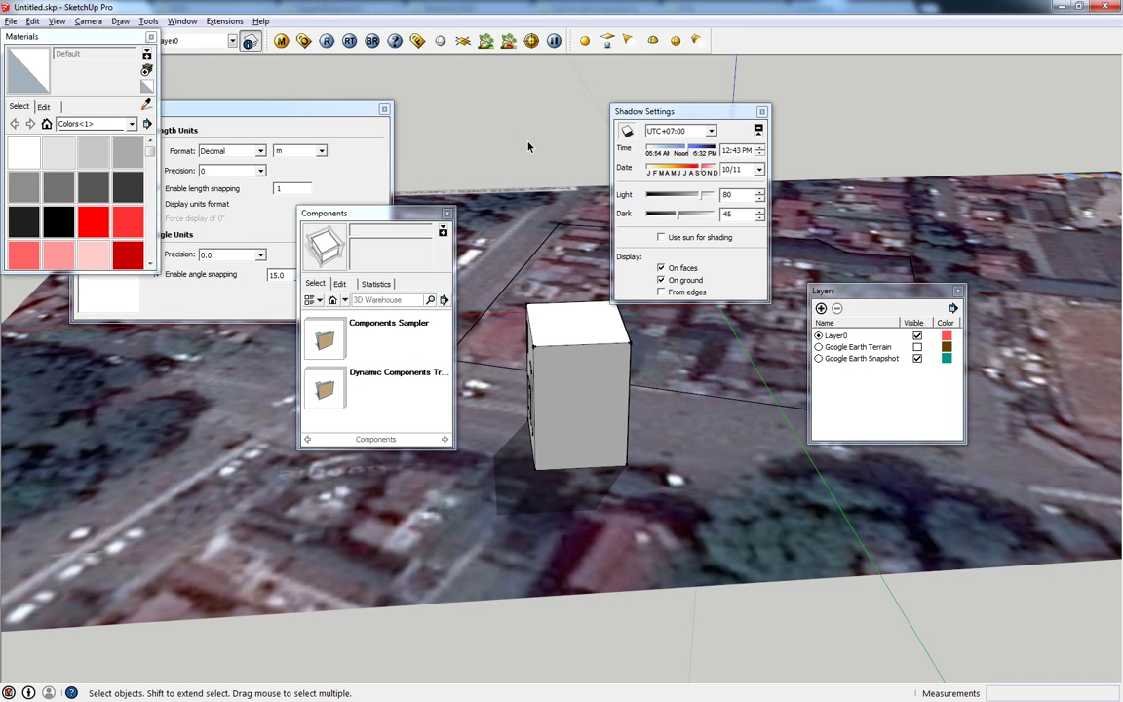
pyautogui.hotkey('ctrl', 'shift', 'h')
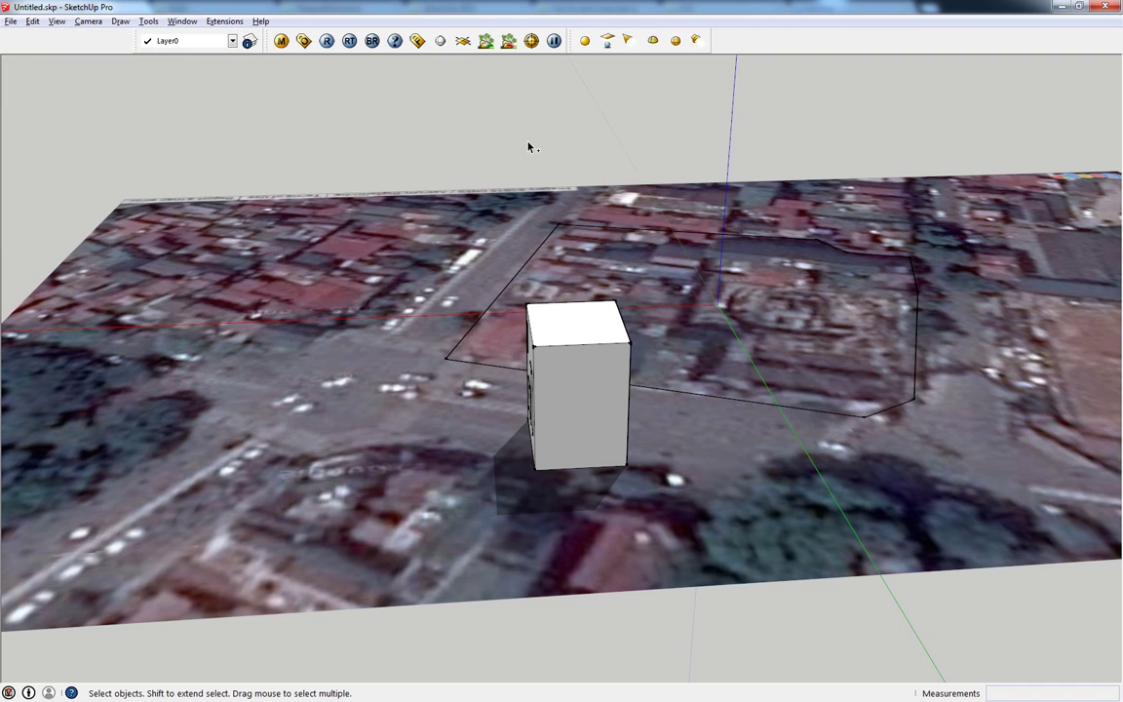
pyautogui.hotkey('ctrl', 'shift', 'h')
pyautogui.hotkey('ctrl', 'shift', 'h')
pyautogui.hotkey('ctrl', 'shift', 'h')
pyautogui.hotkey('ctrl', 'shift', 'h')
pyautogui.hotkey('ctrl', 'shift', 'h')
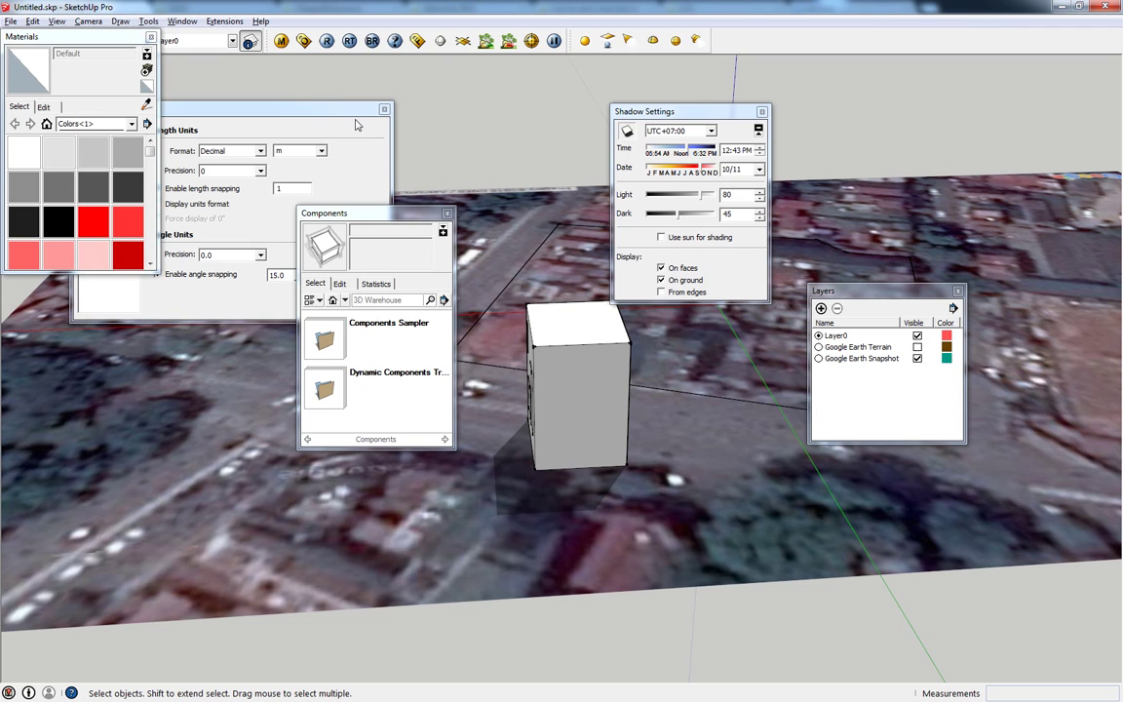
pyautogui.click(322, 109)
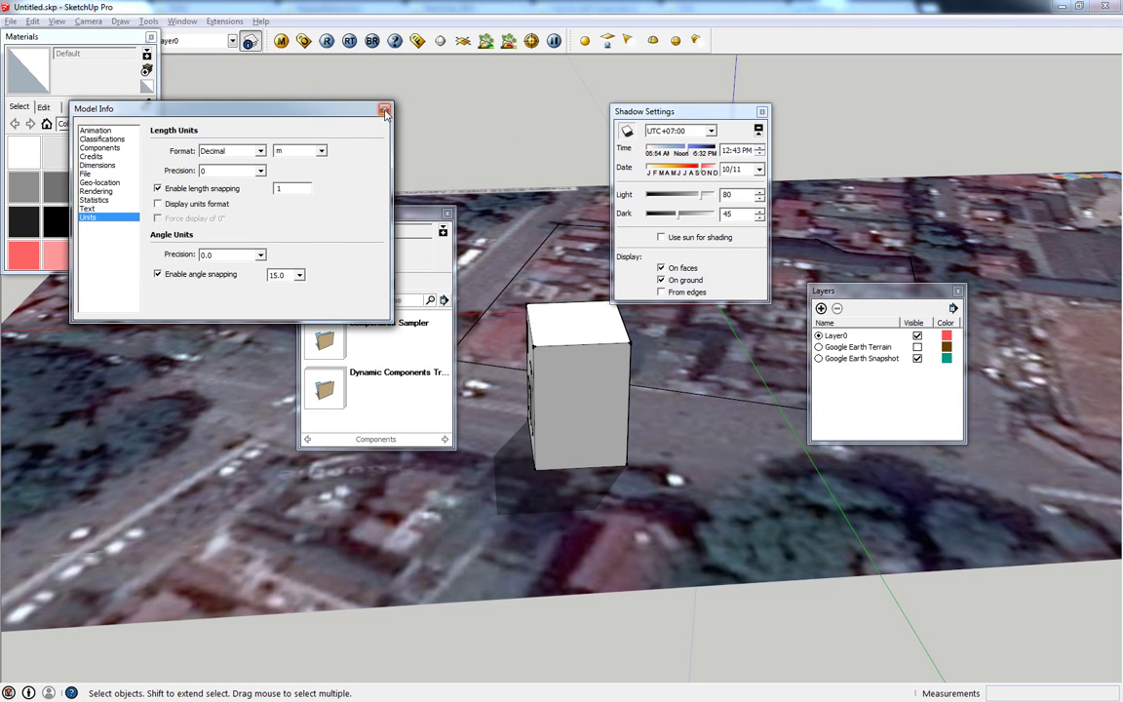
pyautogui.click(384, 109)
# Roll the Components panel up and back down, then close the Materials panel.
pyautogui.click(426, 216)
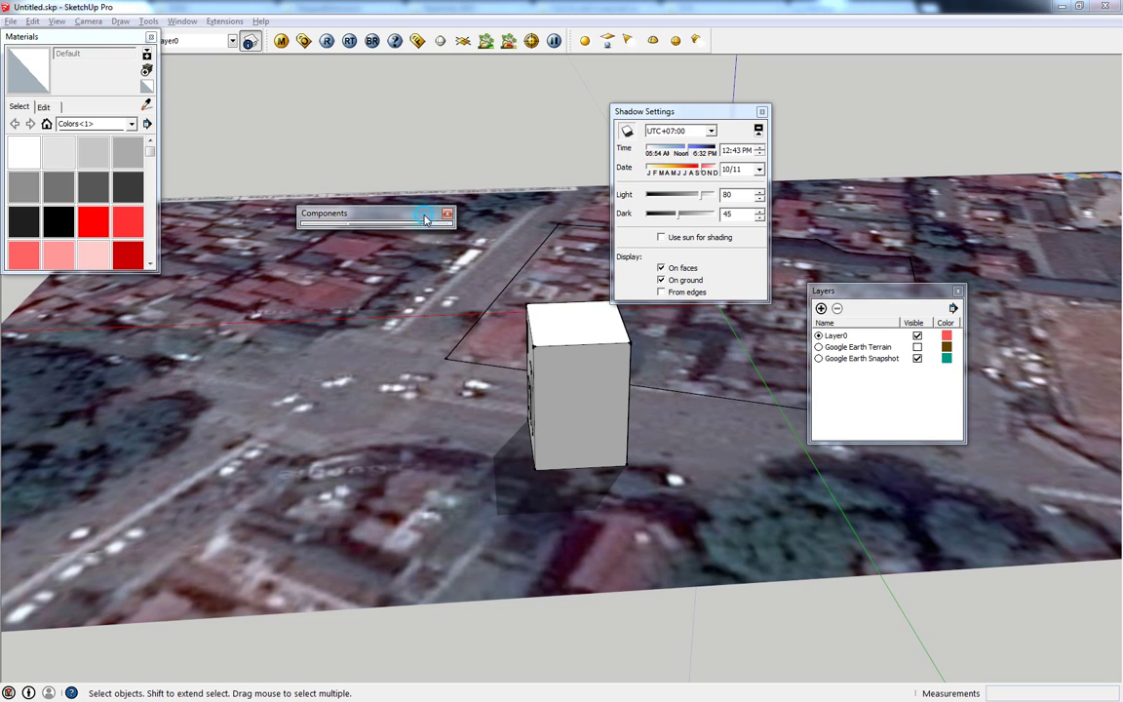
pyautogui.click(426, 216)
pyautogui.click(426, 220)
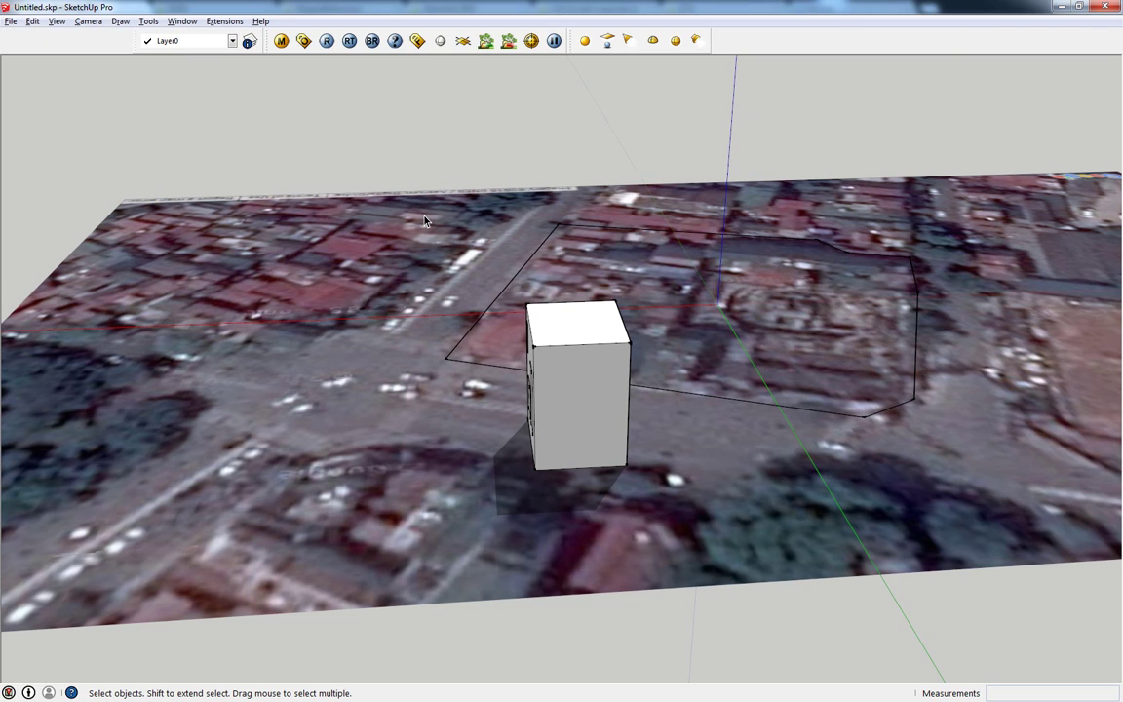
pyautogui.click(427, 219)
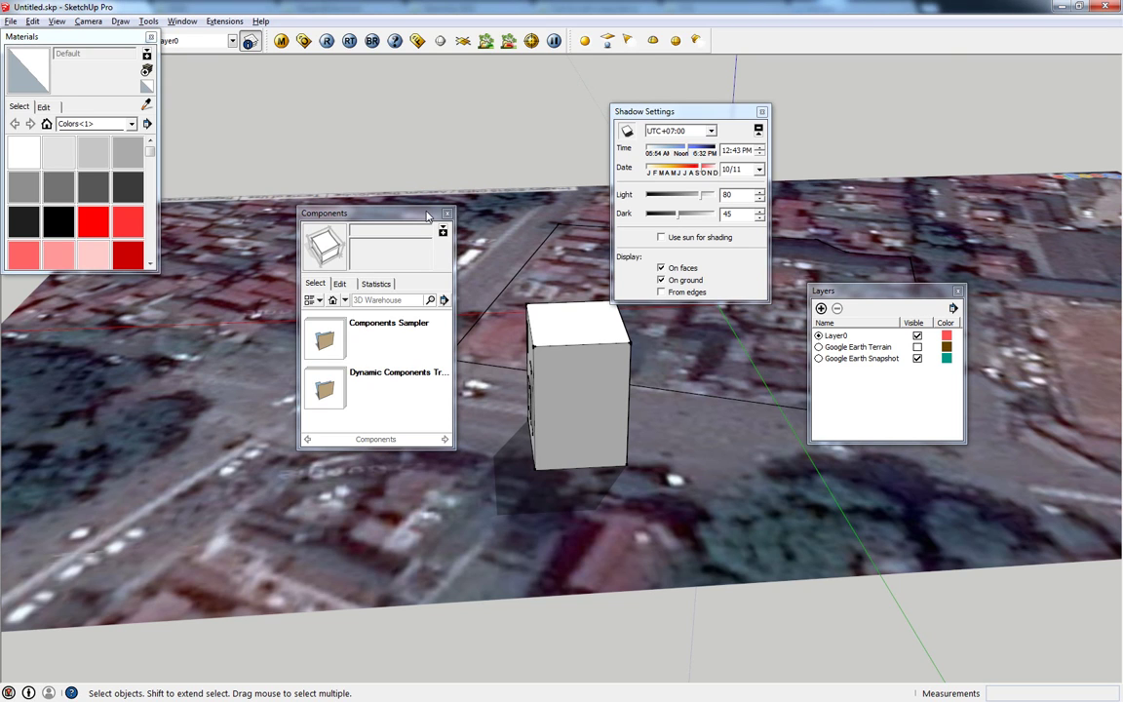
pyautogui.click(150, 37)
pyautogui.click(254, 144)
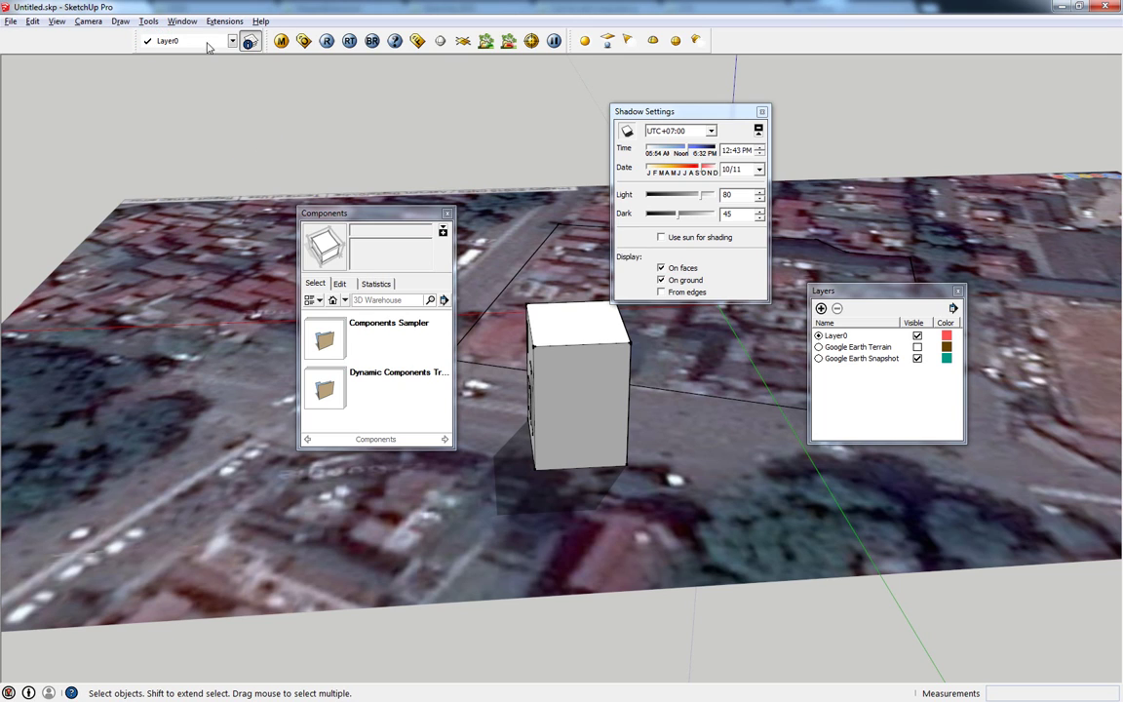
pyautogui.click(184, 21)
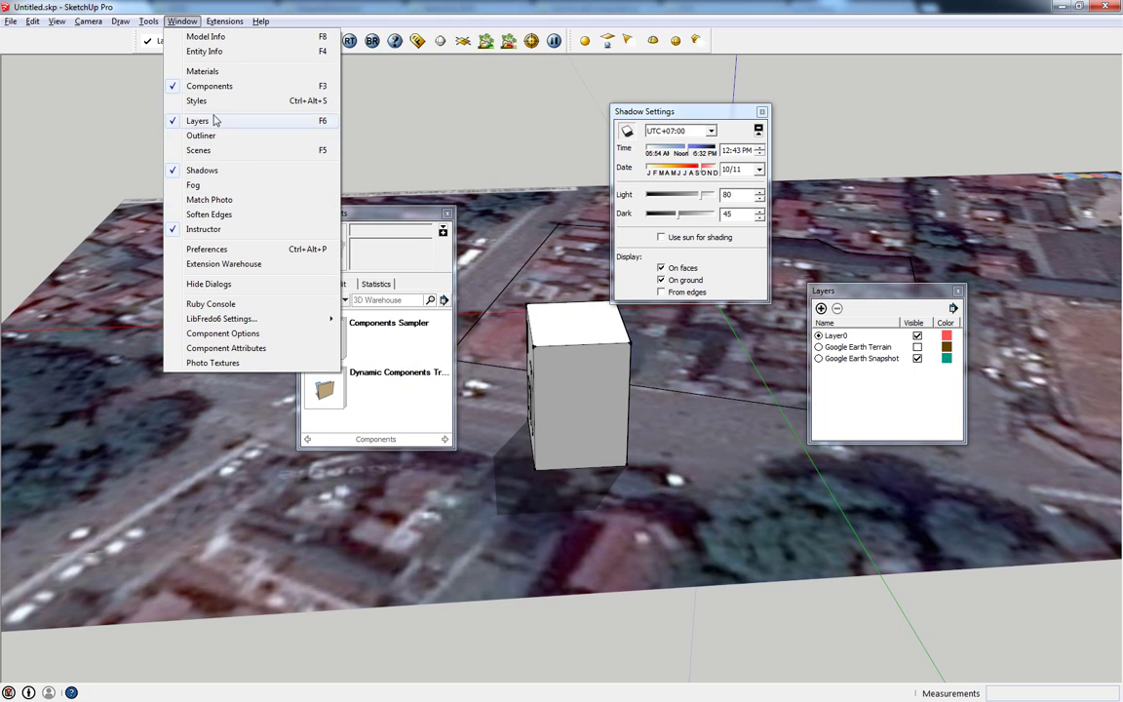
# Reopen Materials and dock Components and Shadow Settings beneath it.
pyautogui.click(209, 71)
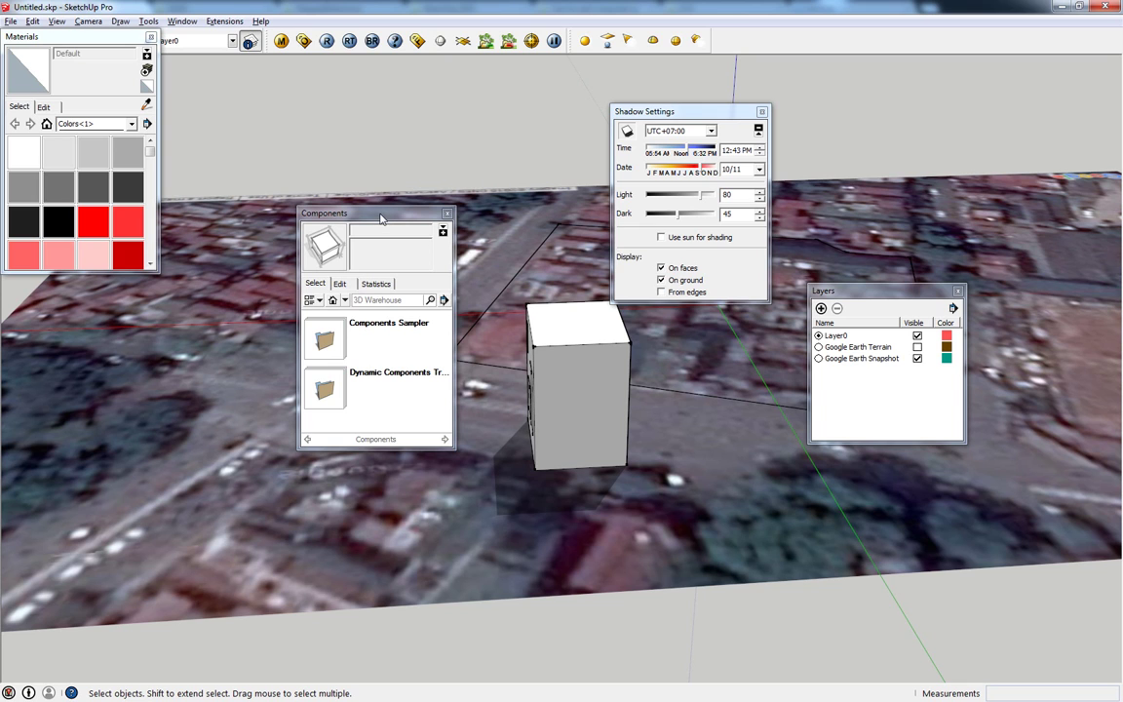
pyautogui.moveTo(381, 217)
pyautogui.mouseDown()
pyautogui.moveTo(159, 255)
pyautogui.moveTo(84, 286)
pyautogui.mouseUp()
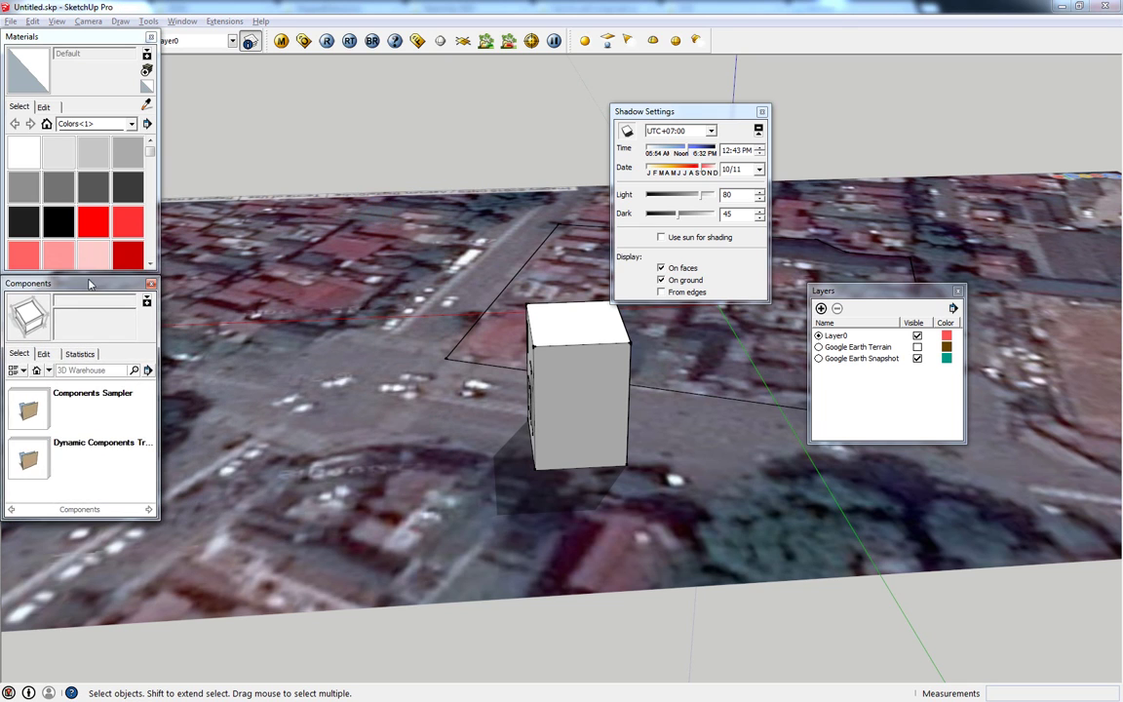
pyautogui.moveTo(104, 41); pyautogui.dragTo(344, 44)
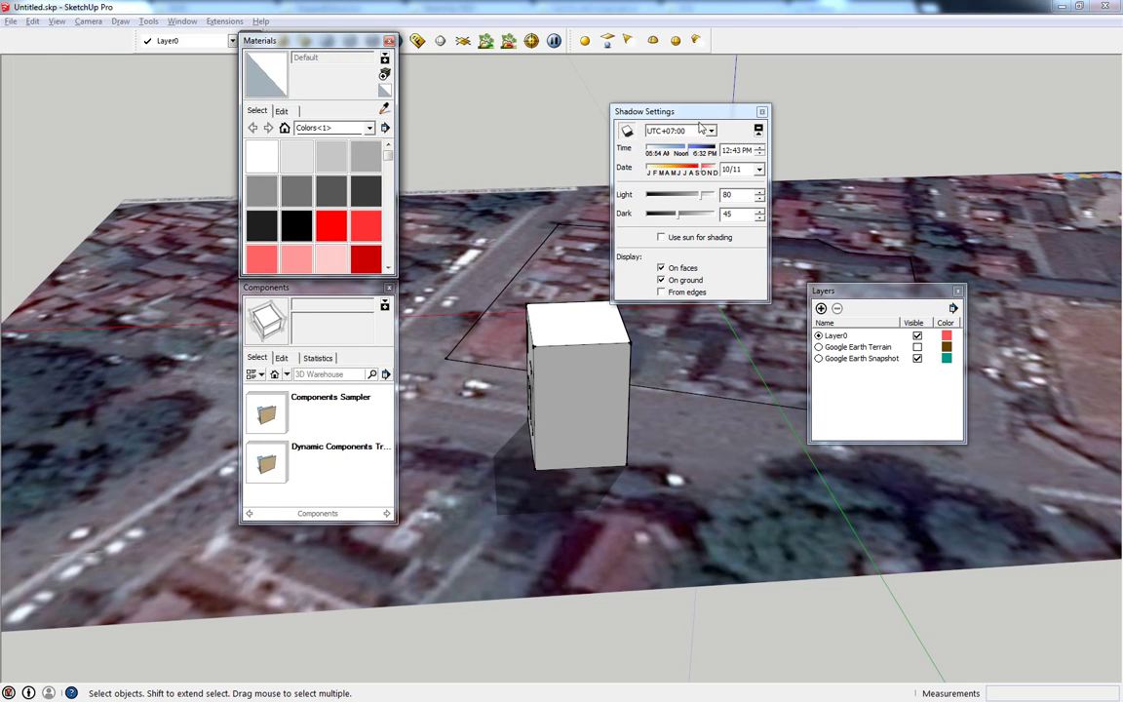
pyautogui.moveTo(704, 112); pyautogui.dragTo(339, 516)
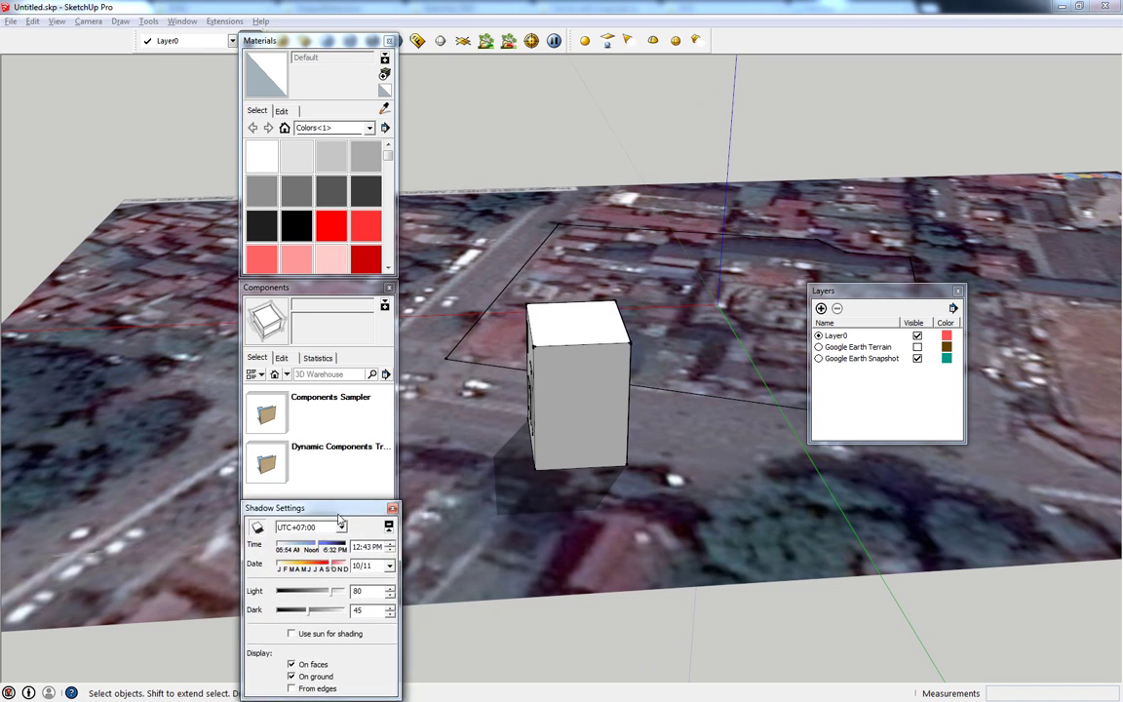
# Collapse Components, Shadow Settings and Materials, then dock Layers underneath, also collapsed.
pyautogui.click(326, 288)
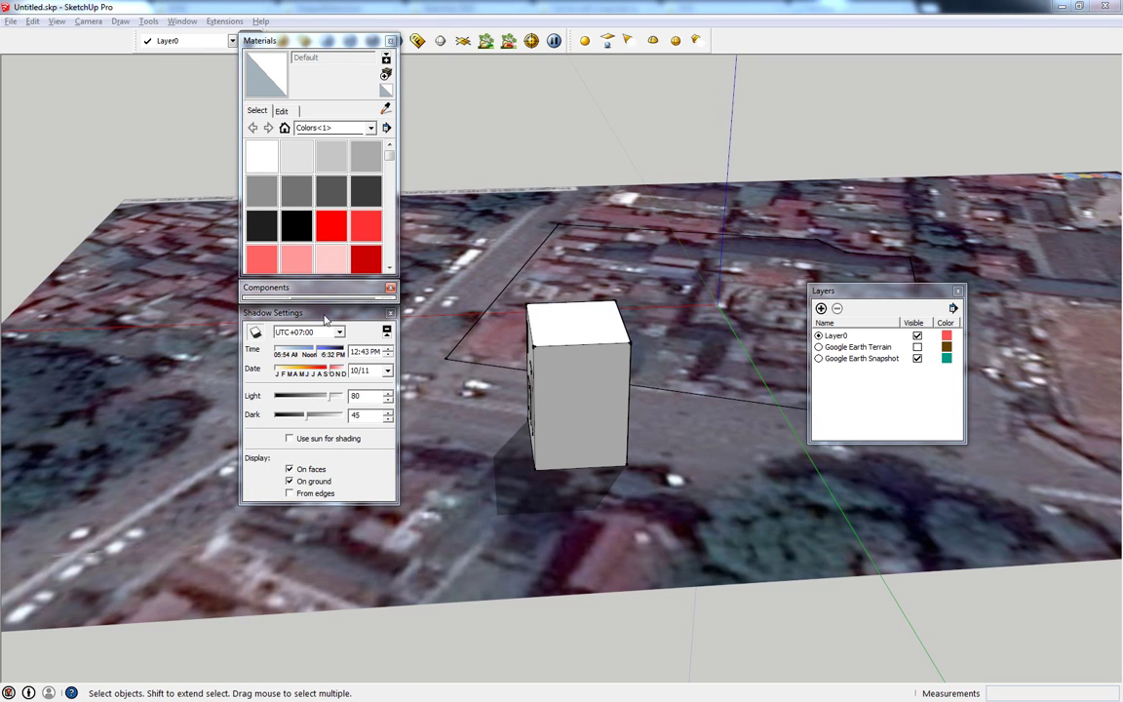
pyautogui.click(330, 314)
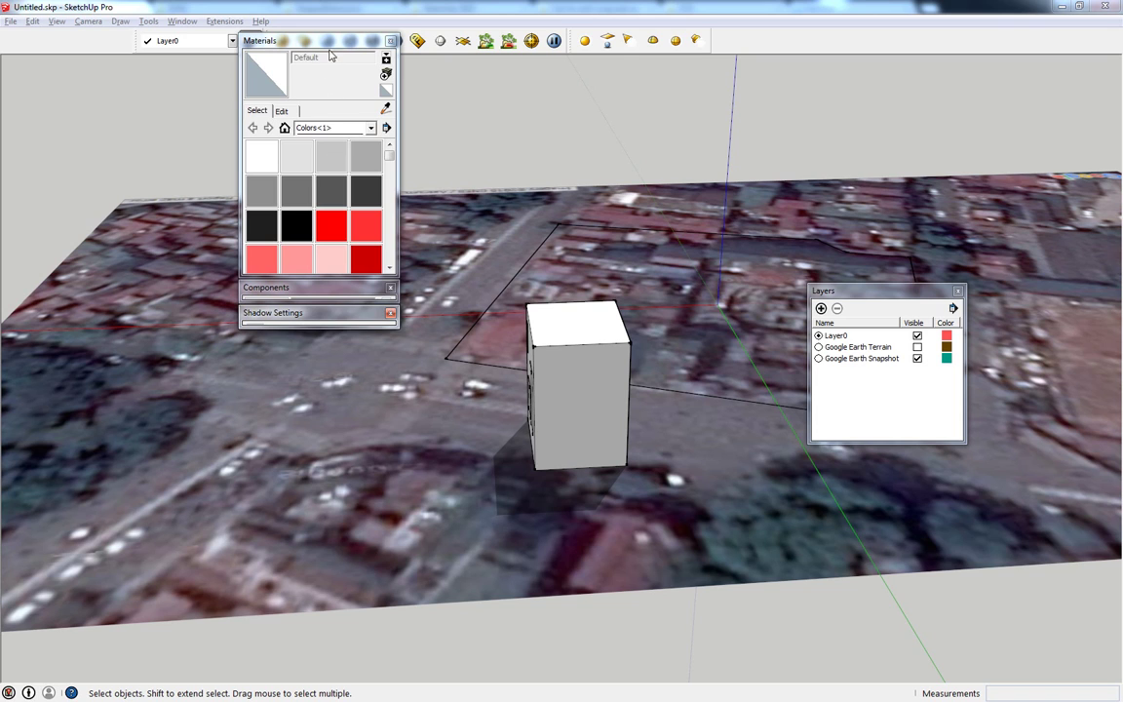
pyautogui.click(299, 41)
pyautogui.moveTo(814, 291); pyautogui.dragTo(315, 119)
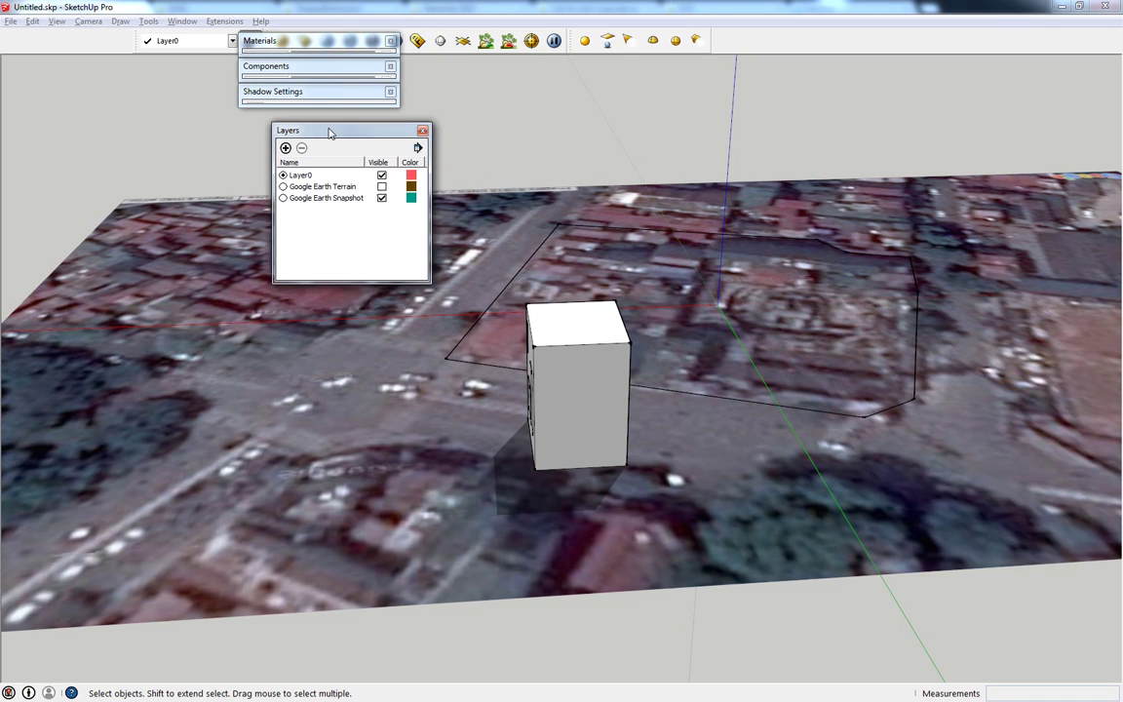
pyautogui.click(315, 119)
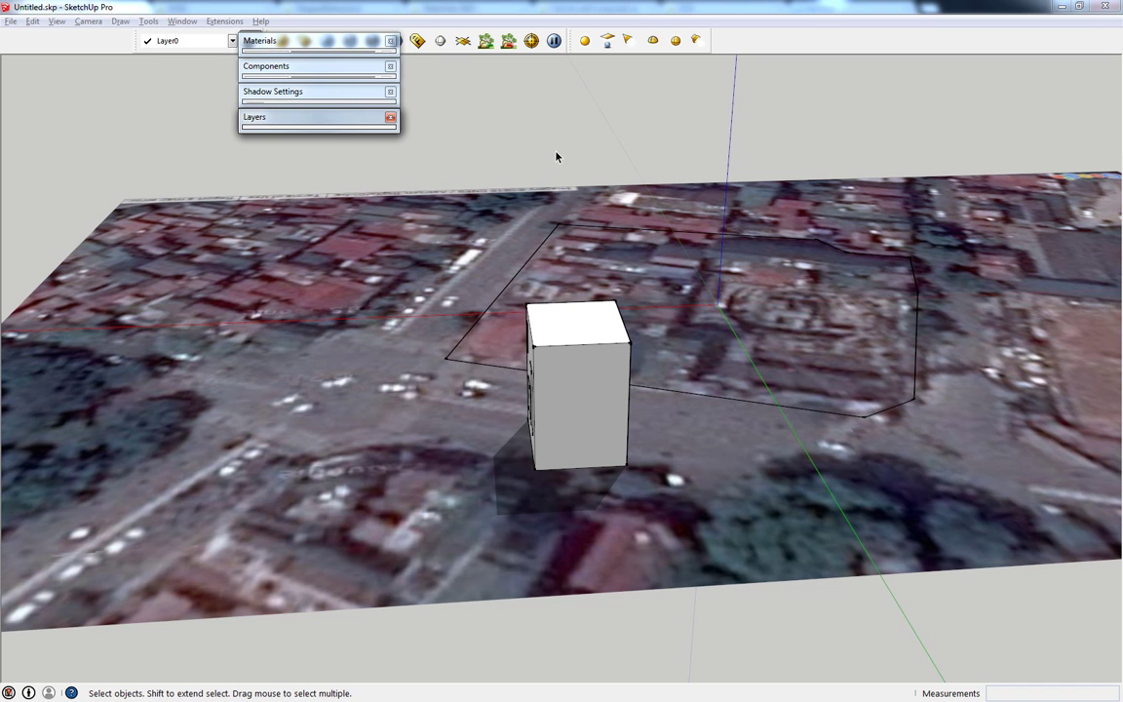
# Move the collapsed Materials/Components/Shadow Settings/Layers stack down-left, just below the toolbar.
pyautogui.moveTo(515, 314); pyautogui.dragTo(391, 171, button='middle')
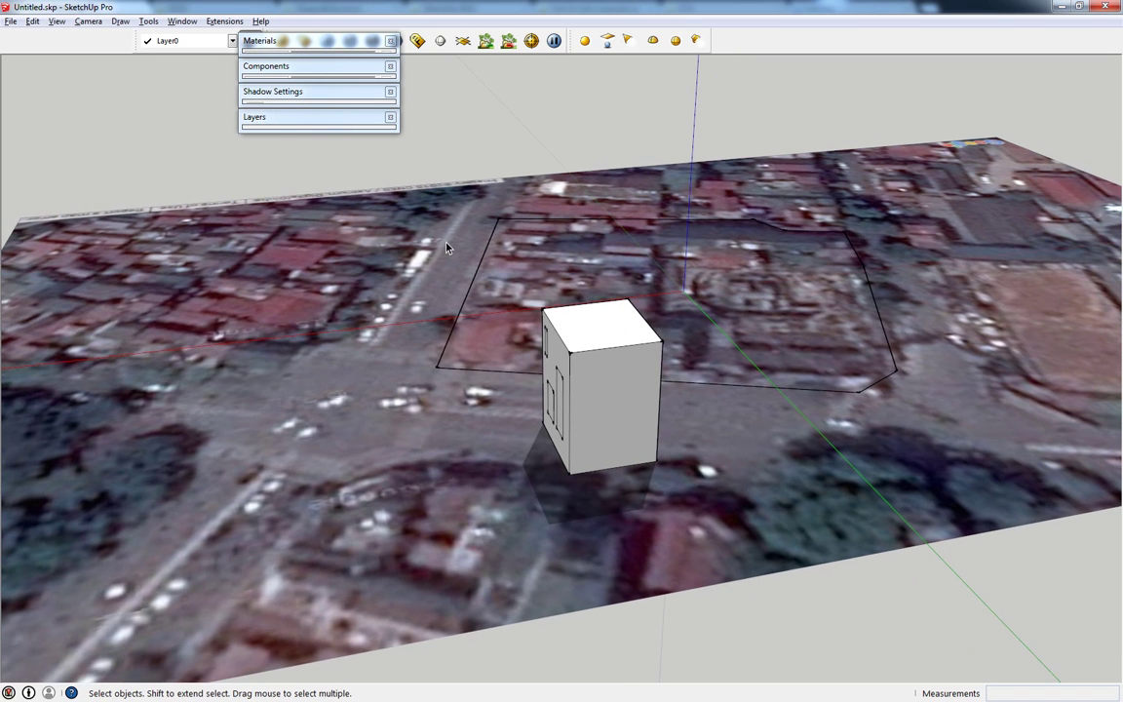
pyautogui.click(318, 93)
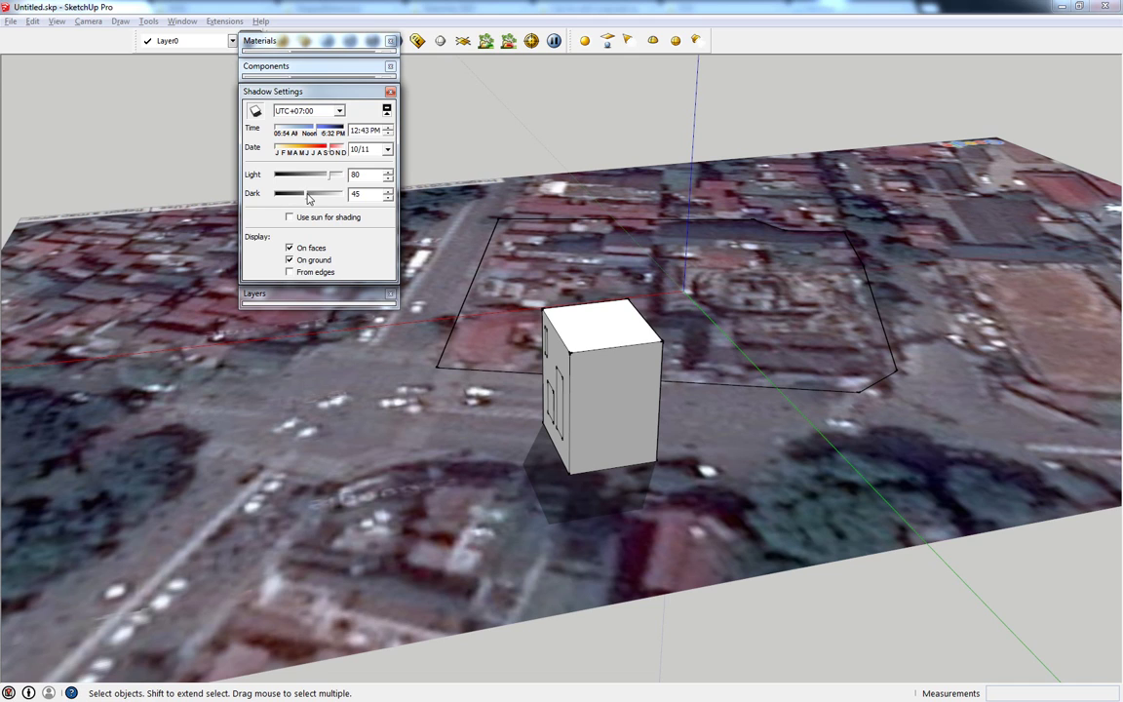
pyautogui.click(304, 90)
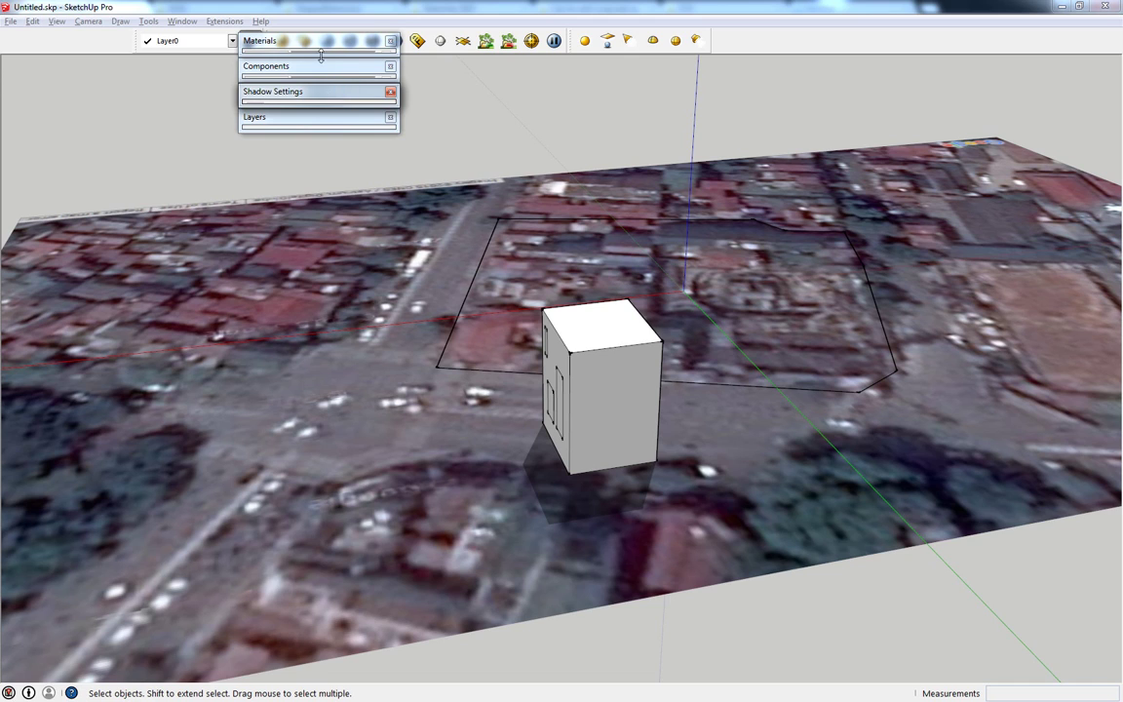
pyautogui.moveTo(322, 43); pyautogui.dragTo(306, 98)
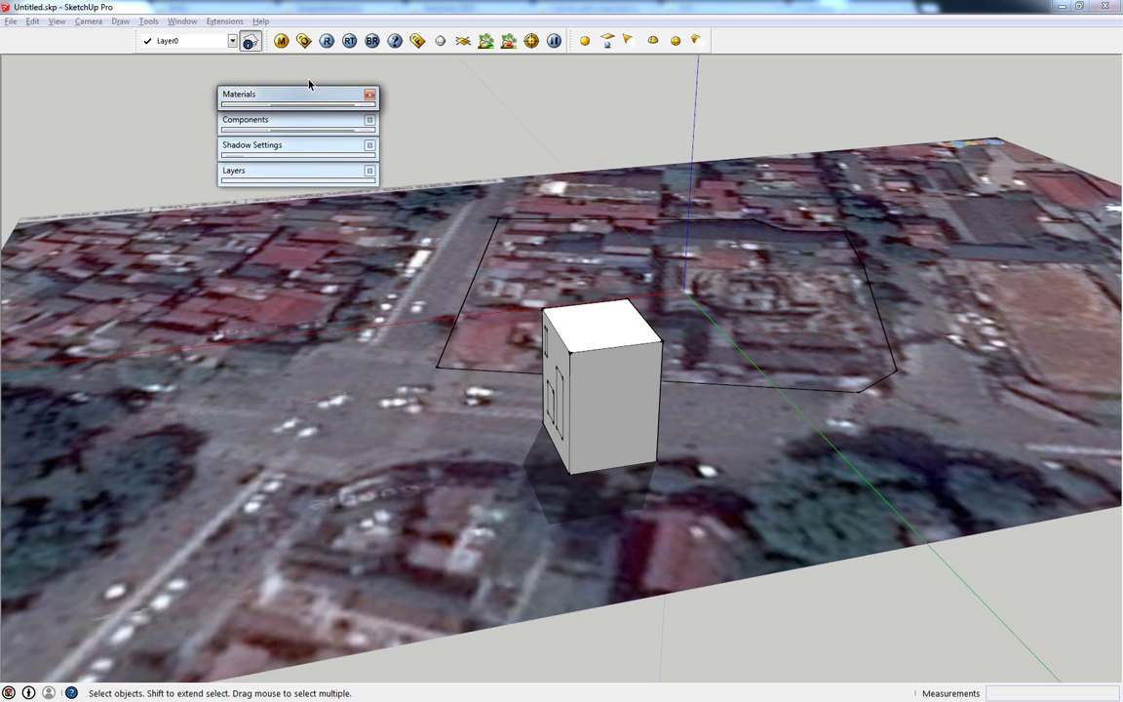
pyautogui.click(184, 21)
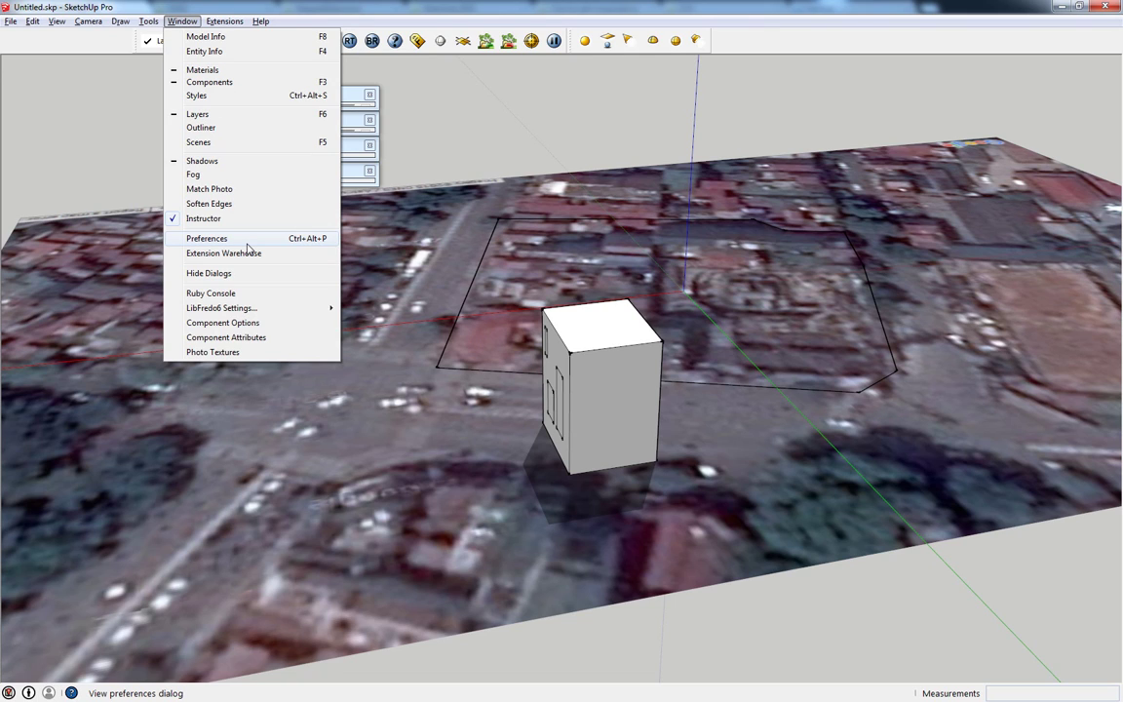
# Open System Preferences, move the window higher, and show its Extensions page.
pyautogui.click(248, 244)
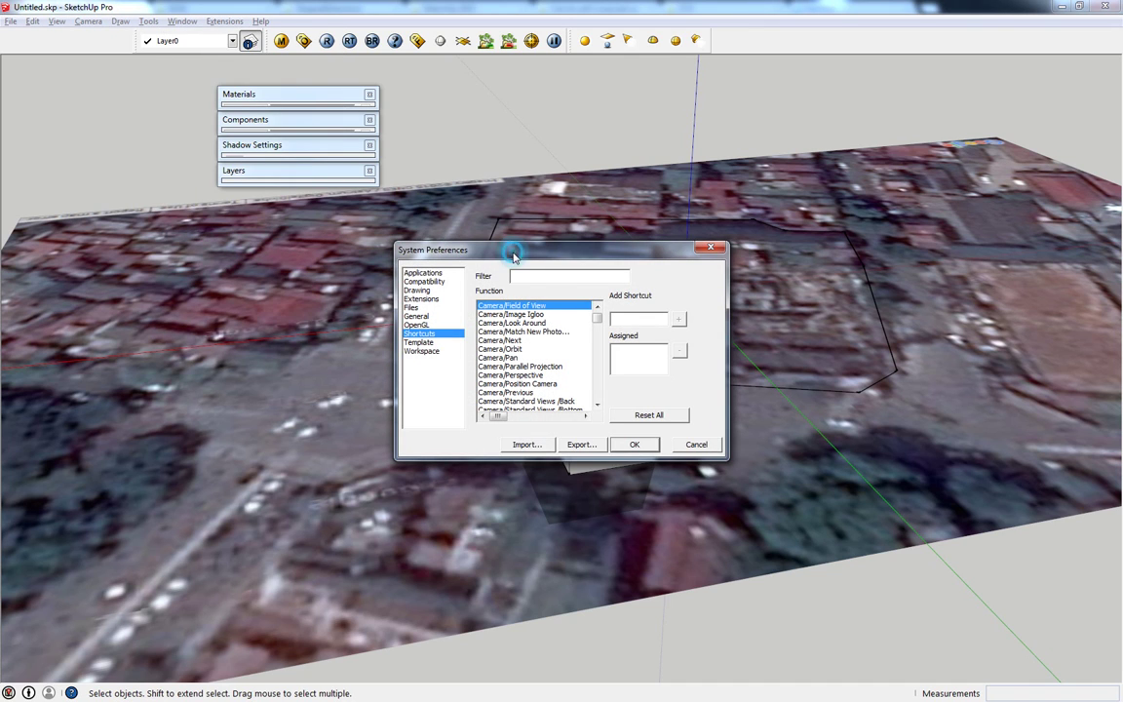
pyautogui.moveTo(515, 250); pyautogui.dragTo(506, 151)
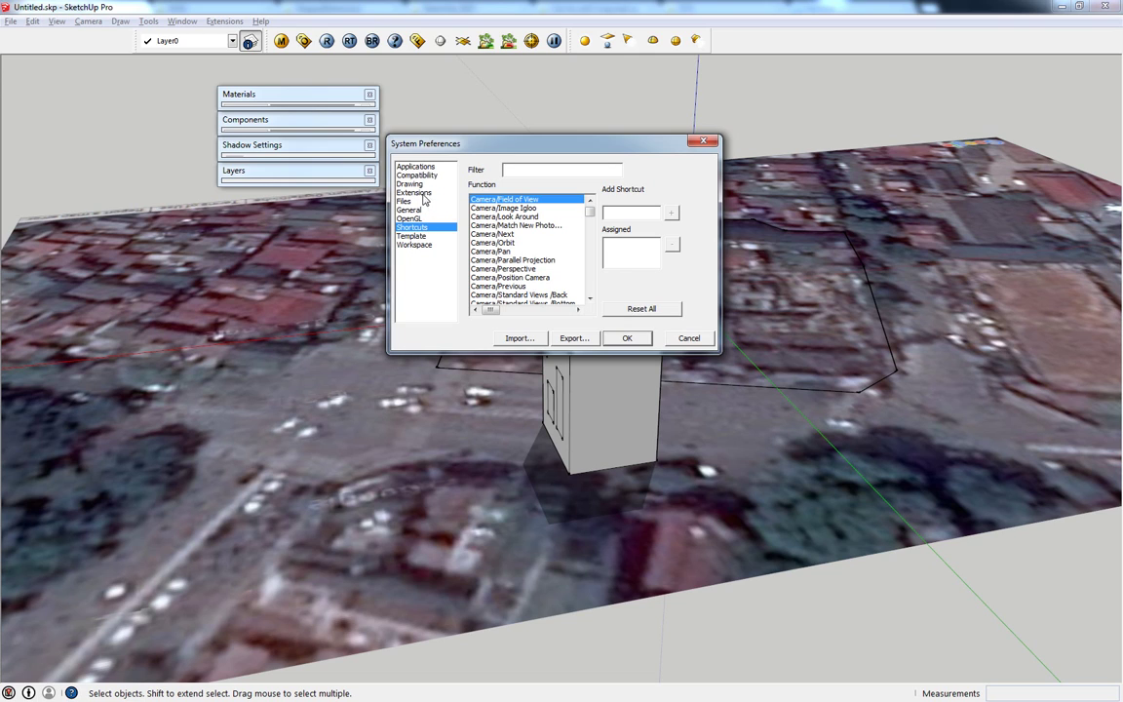
pyautogui.click(416, 192)
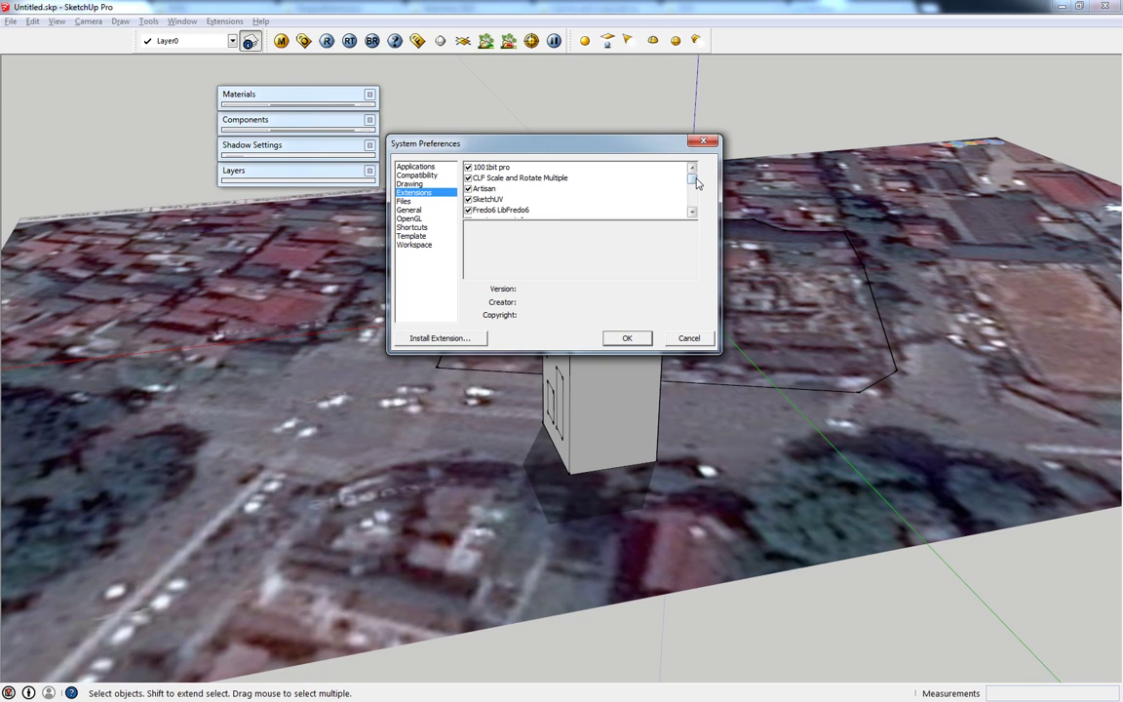
# Disable the Artisan extension while keeping 1001bit pro enabled.
pyautogui.moveTo(697, 180)
pyautogui.mouseDown()
pyautogui.moveTo(692, 226)
pyautogui.moveTo(690, 179)
pyautogui.mouseUp()
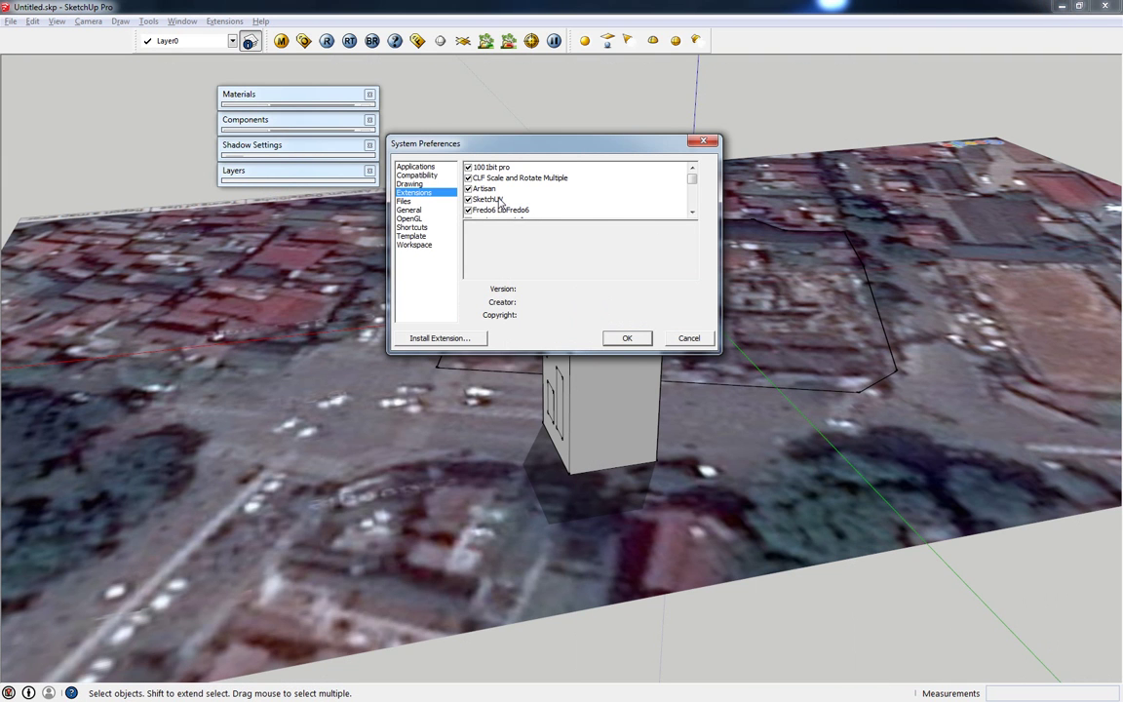
pyautogui.click(468, 198)
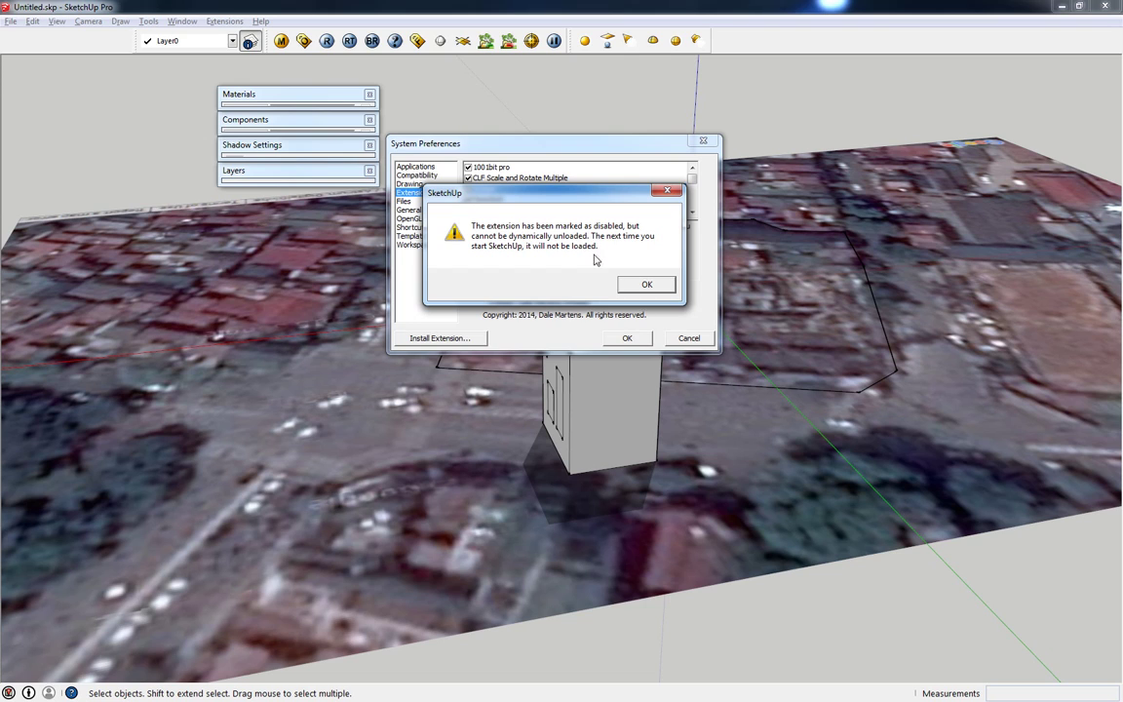
pyautogui.click(646, 284)
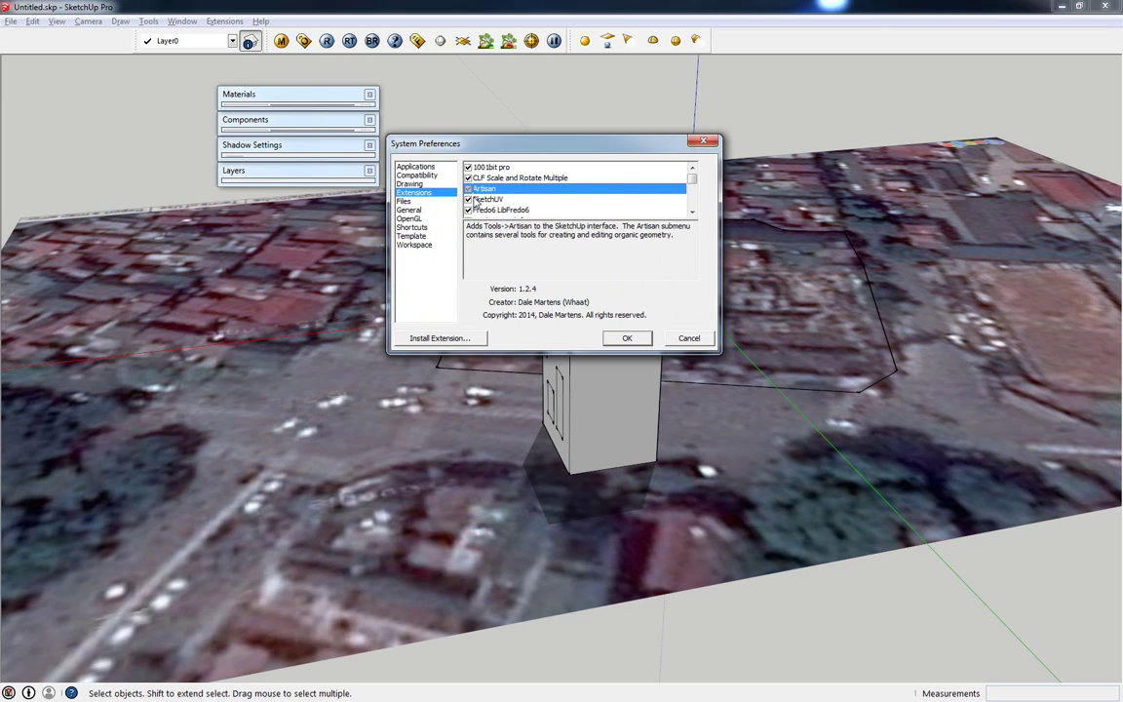
pyautogui.click(468, 167)
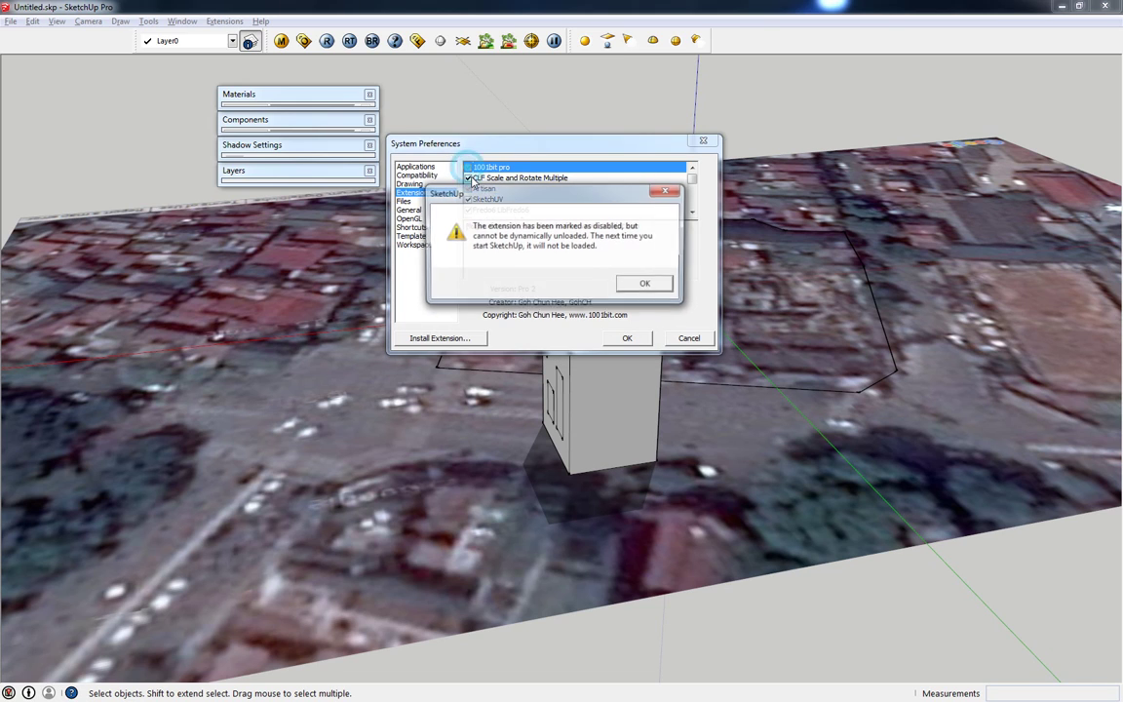
pyautogui.click(667, 190)
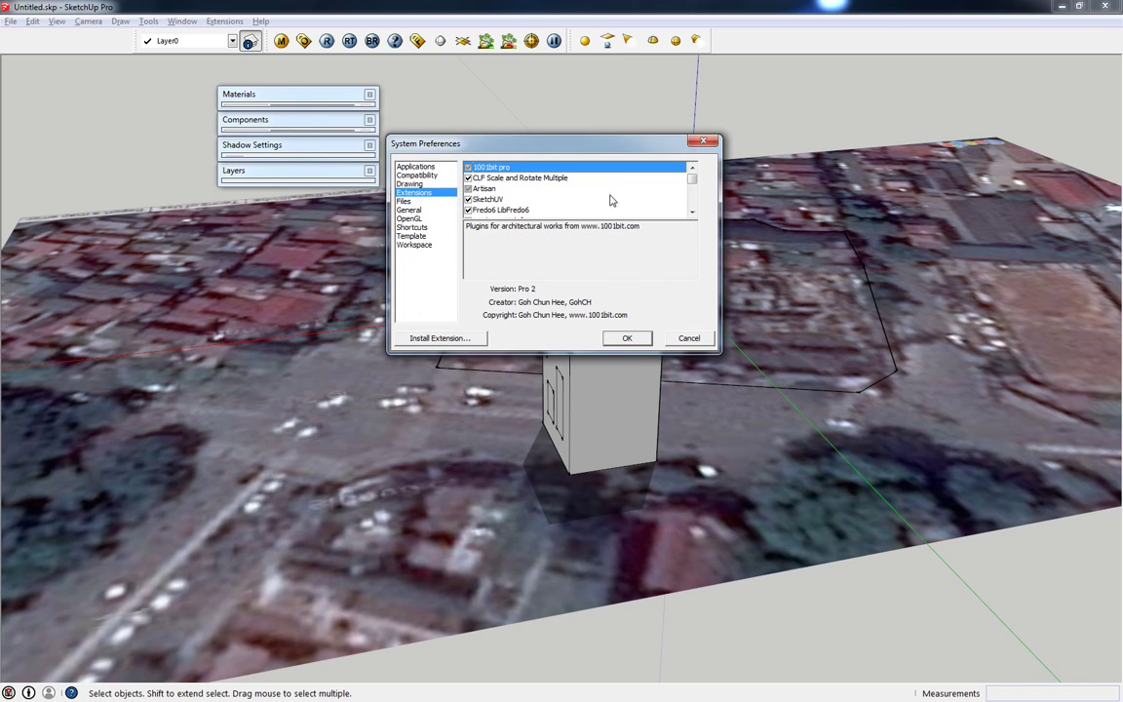
pyautogui.click(468, 168)
pyautogui.click(485, 188)
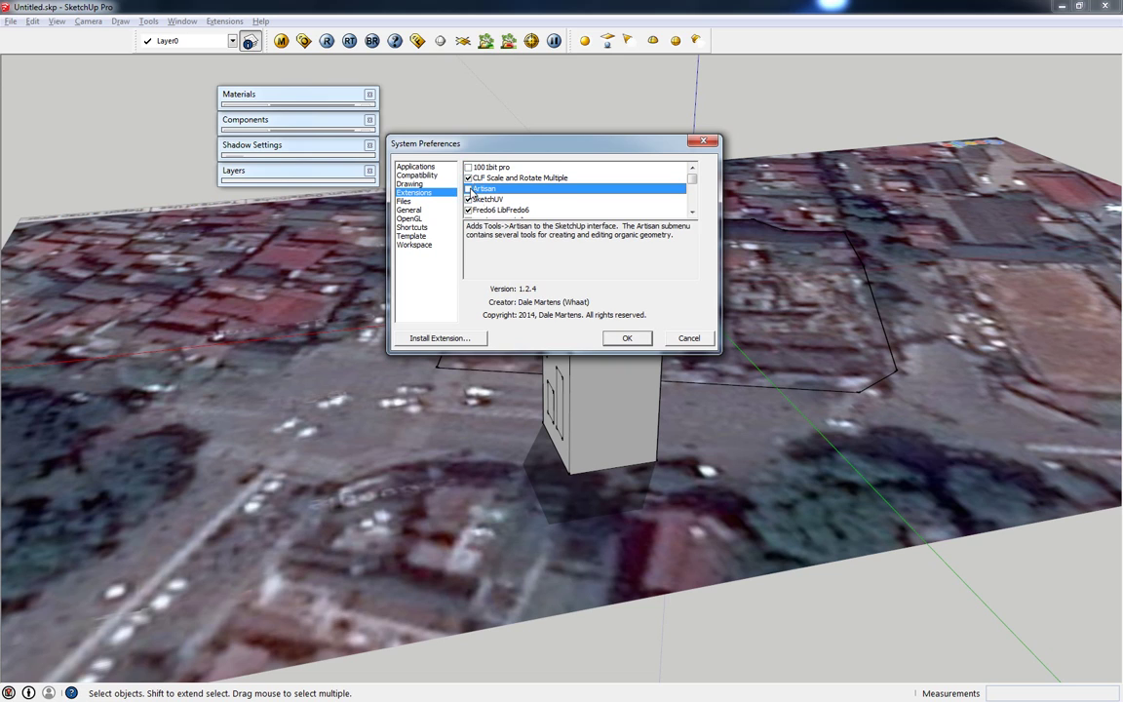
pyautogui.click(468, 168)
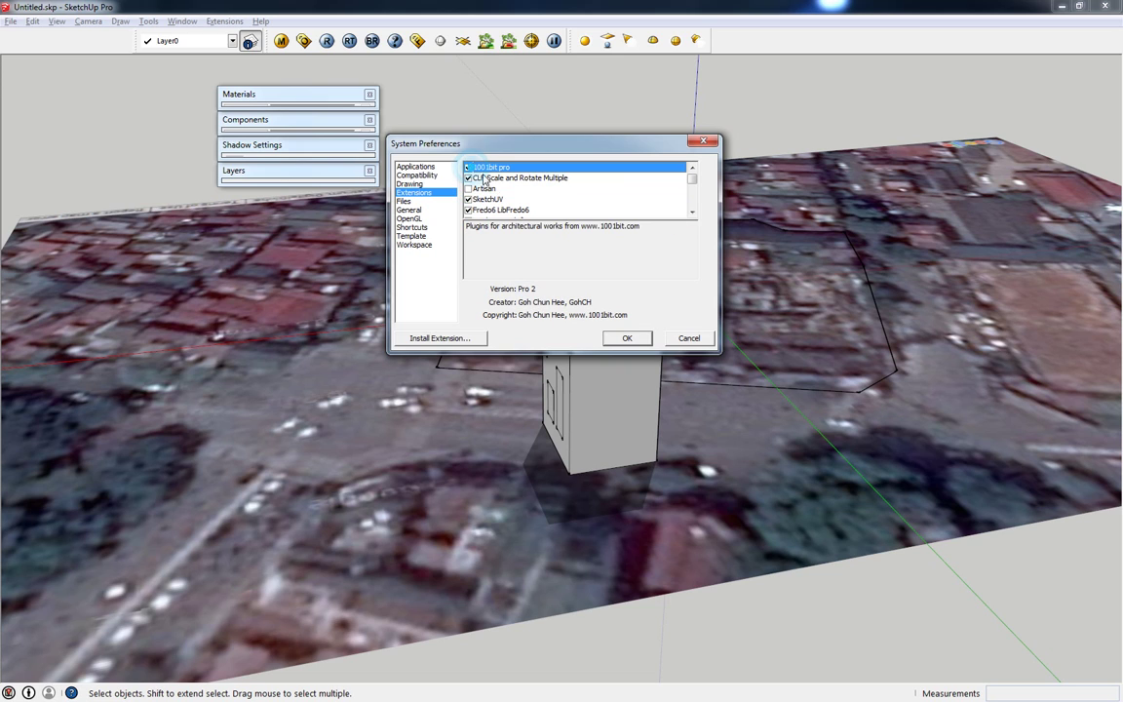
# Scroll down through the rest of the installed extensions list.
pyautogui.scroll(-1, 475, 210)
pyautogui.scroll(-1, 473, 203)
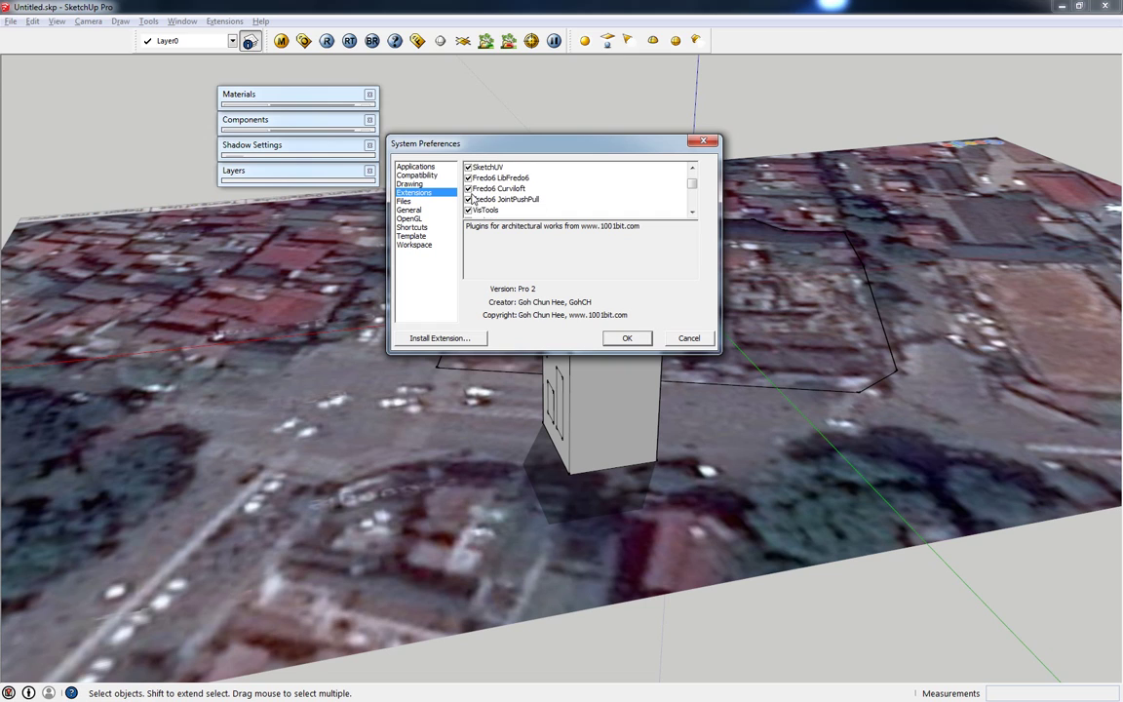
pyautogui.scroll(-1, 475, 199)
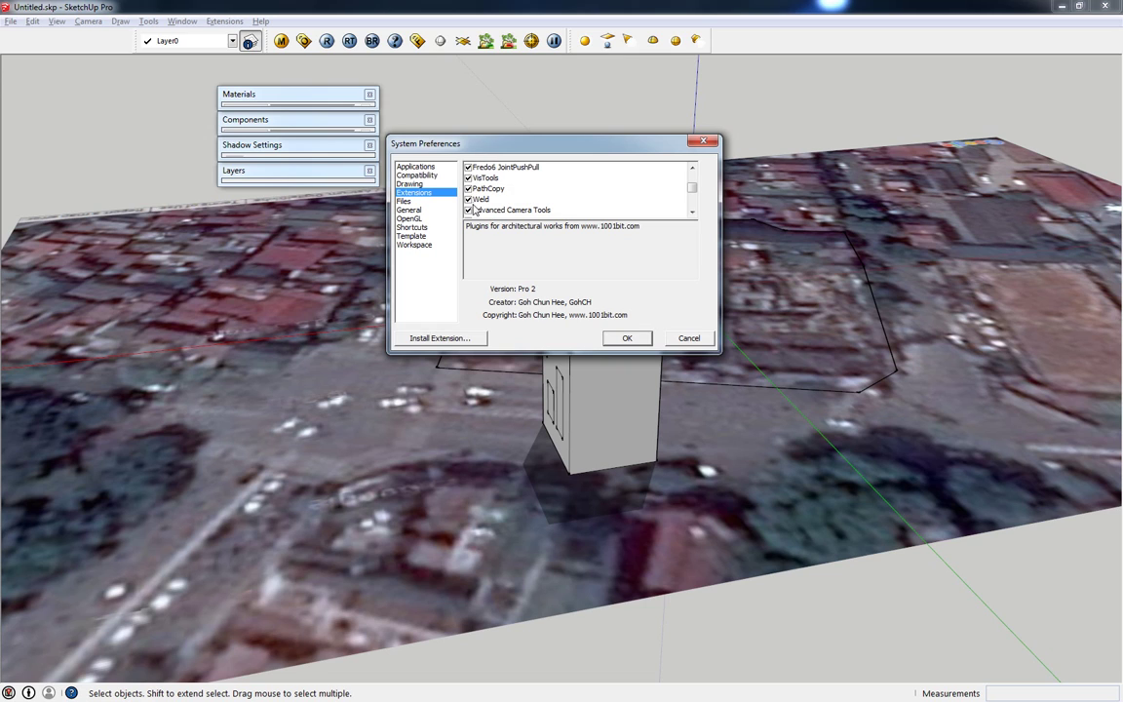
pyautogui.scroll(-2, 476, 205)
pyautogui.scroll(-1, 475, 202)
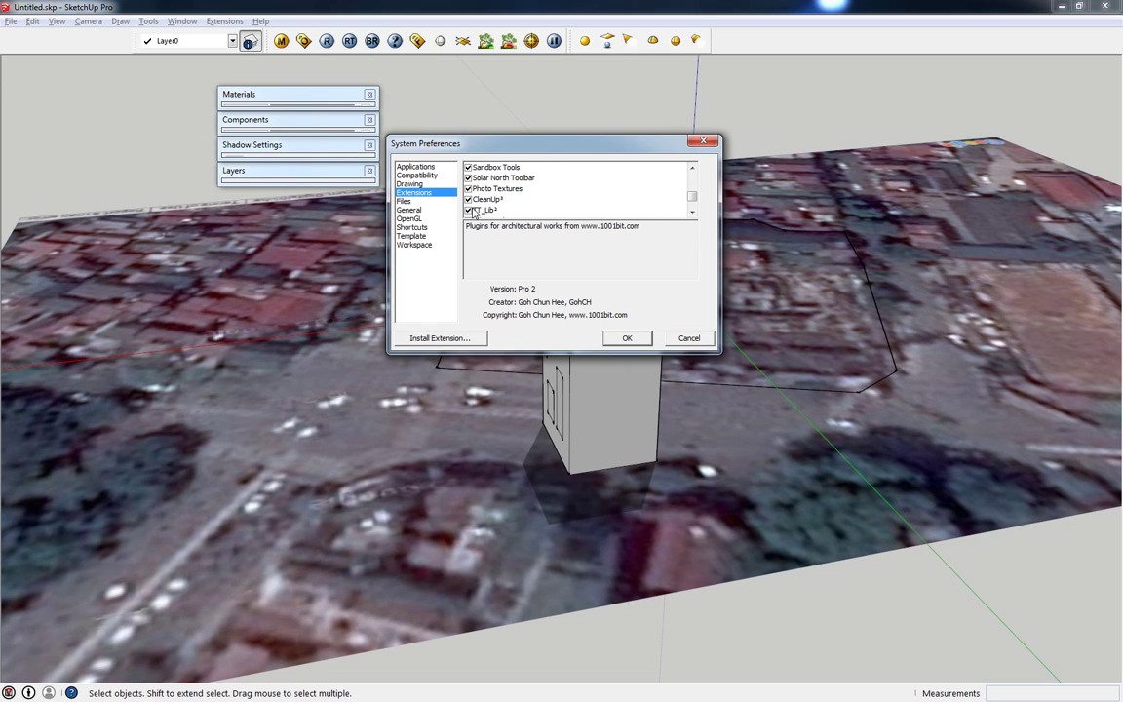
pyautogui.scroll(-1, 474, 200)
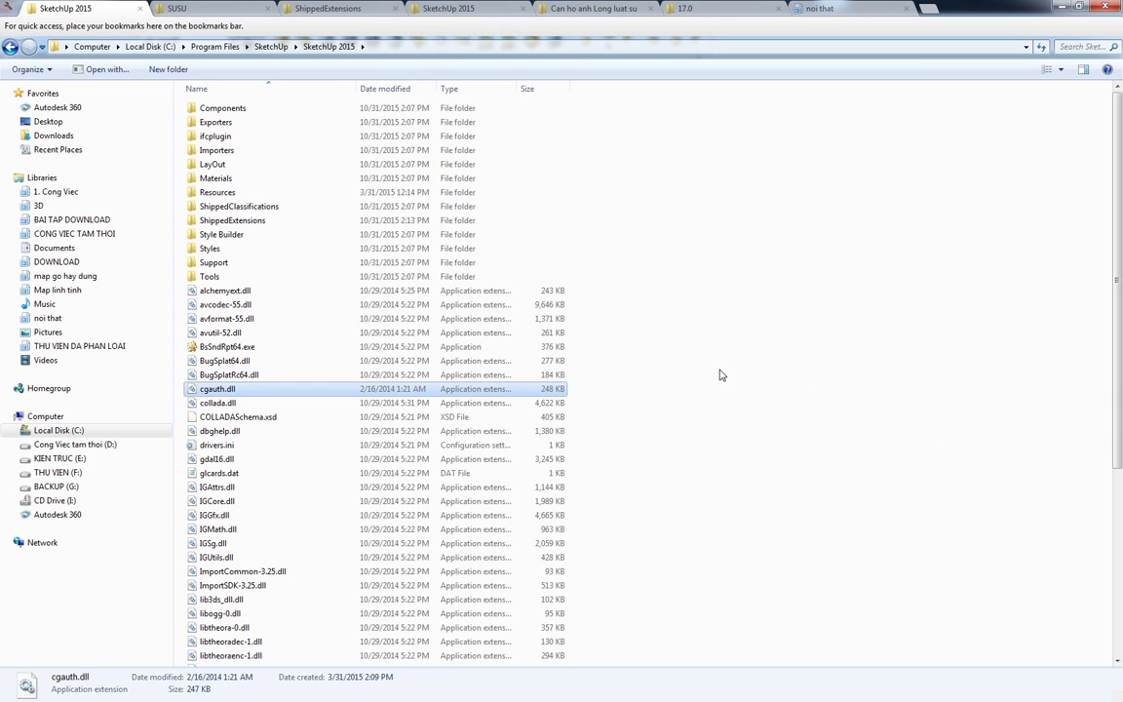
# Browse the 52-item ShippedExtensions folder, inspecting deBabelizer.rb, then minimize Explorer.
pyautogui.doubleClick(232, 221)
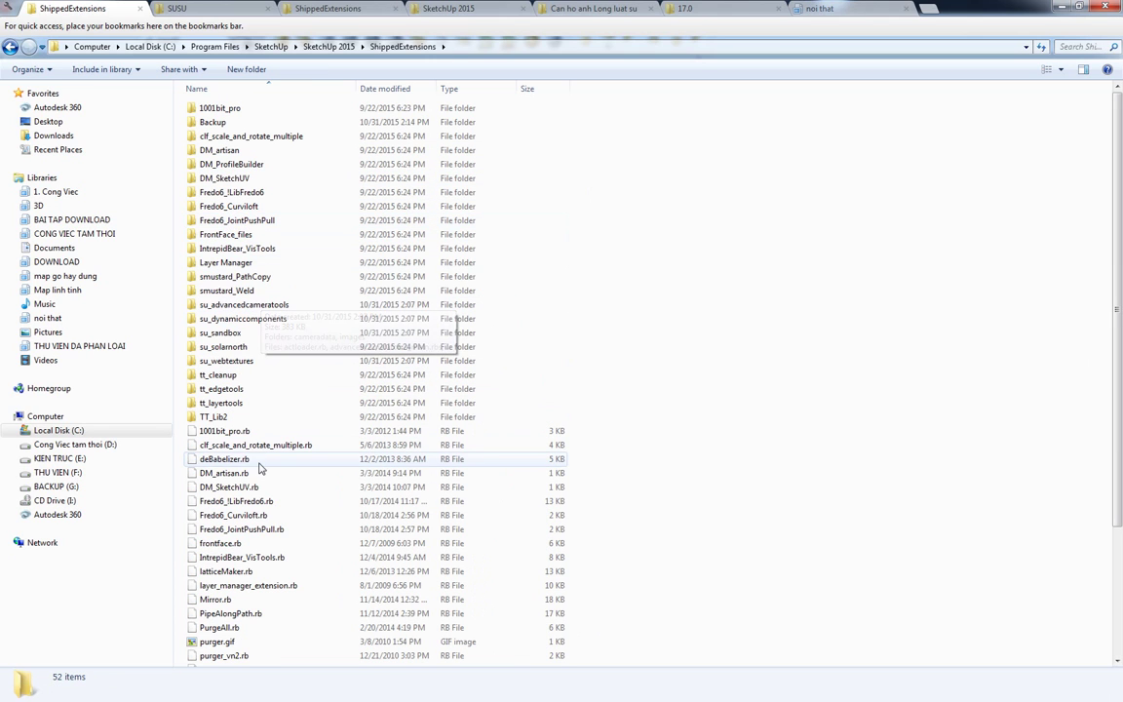
pyautogui.click(260, 459)
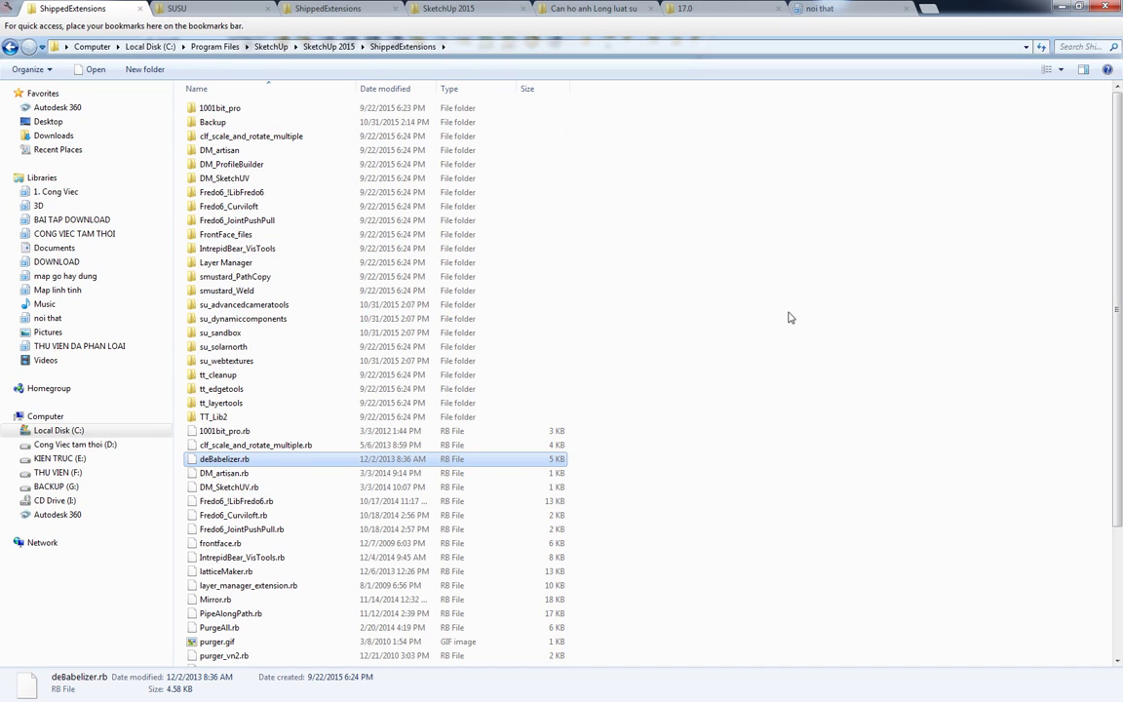
pyautogui.click(737, 390)
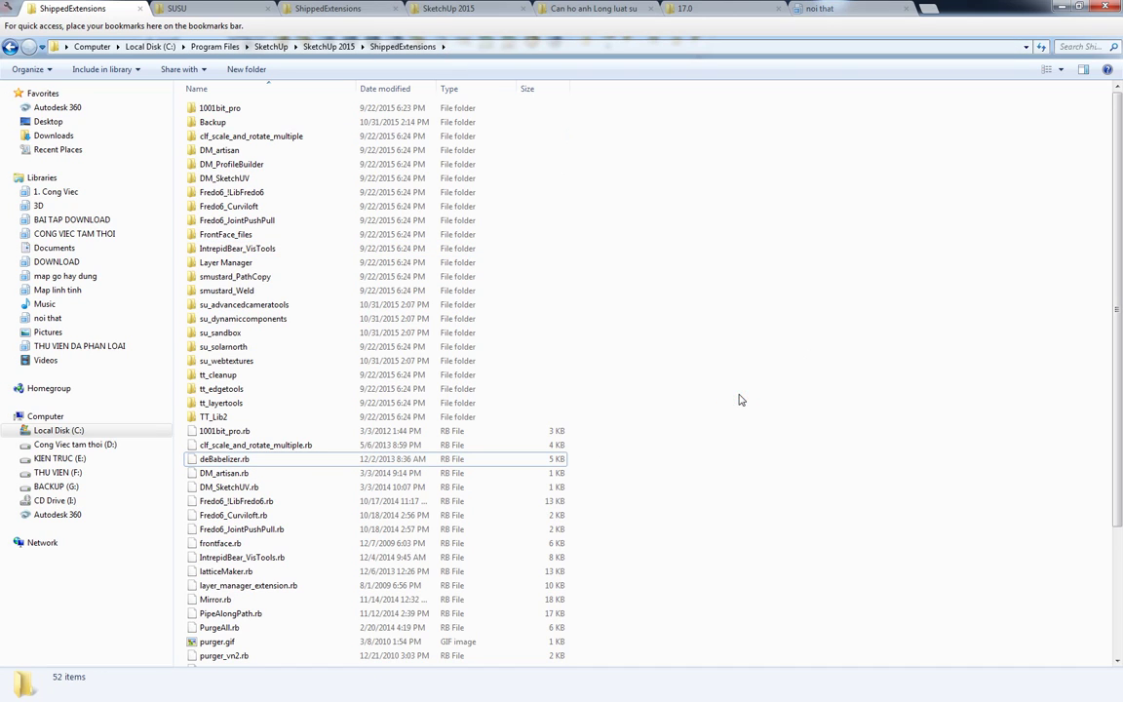
pyautogui.scroll(-4, 458, 456)
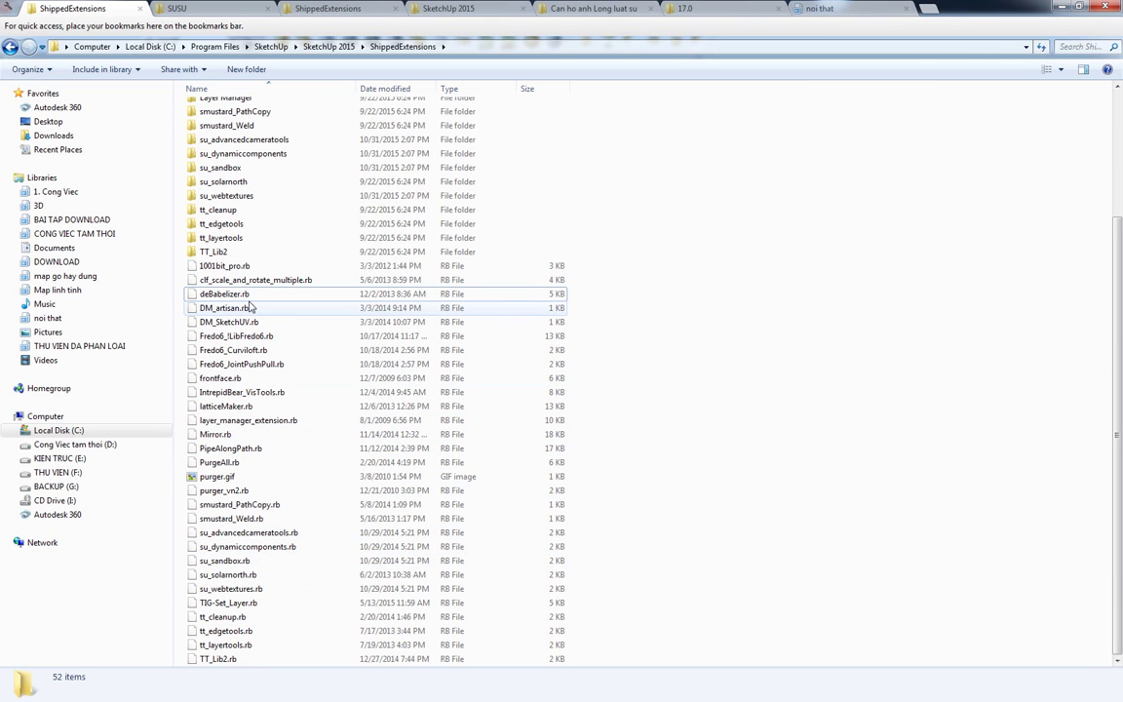
pyautogui.moveTo(224, 458)
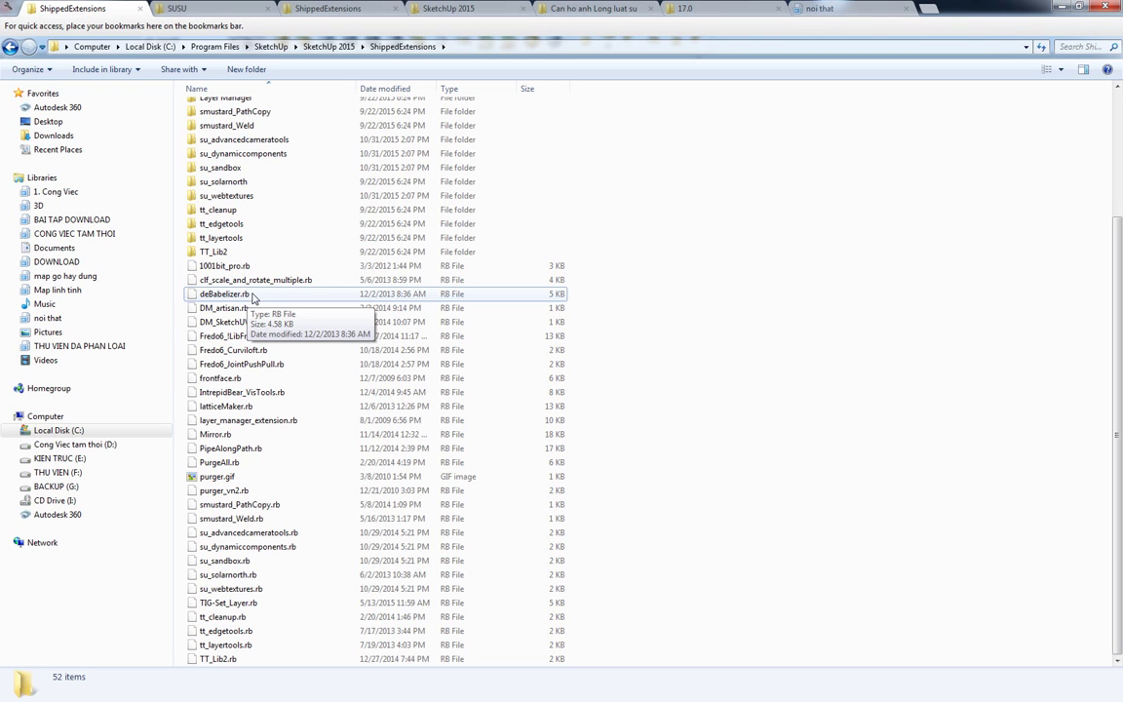
pyautogui.click(1061, 8)
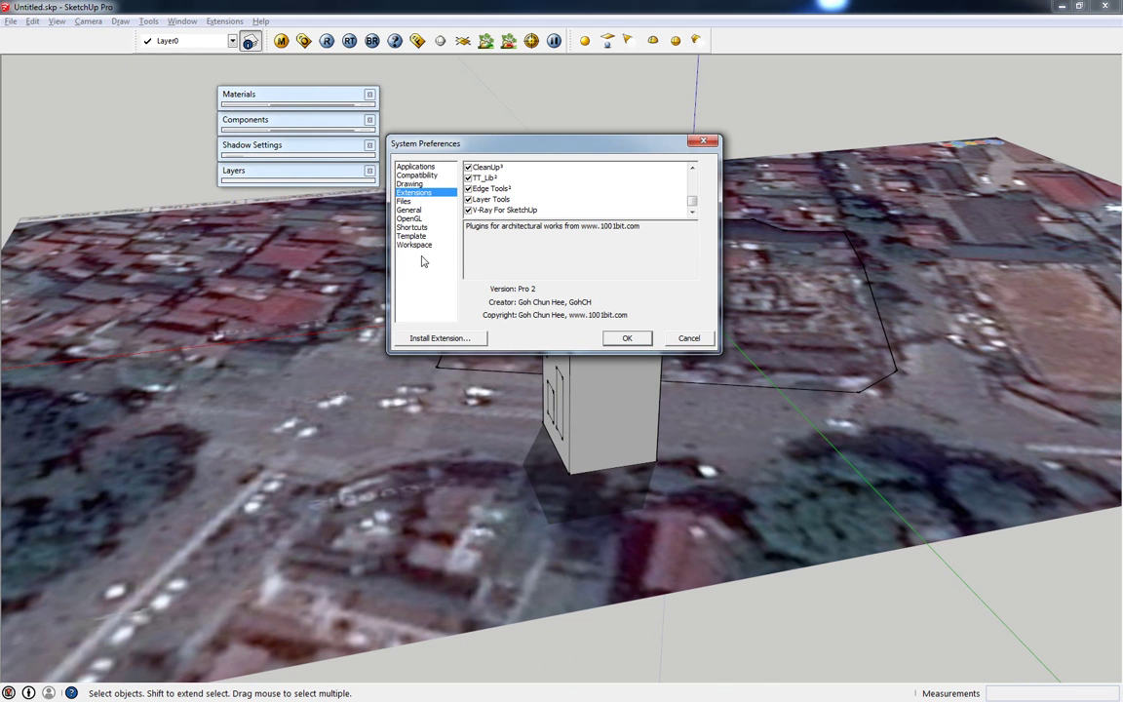
# Start and cancel Install Extension, then show the General page with backup and 5-minute auto-save.
pyautogui.click(430, 338)
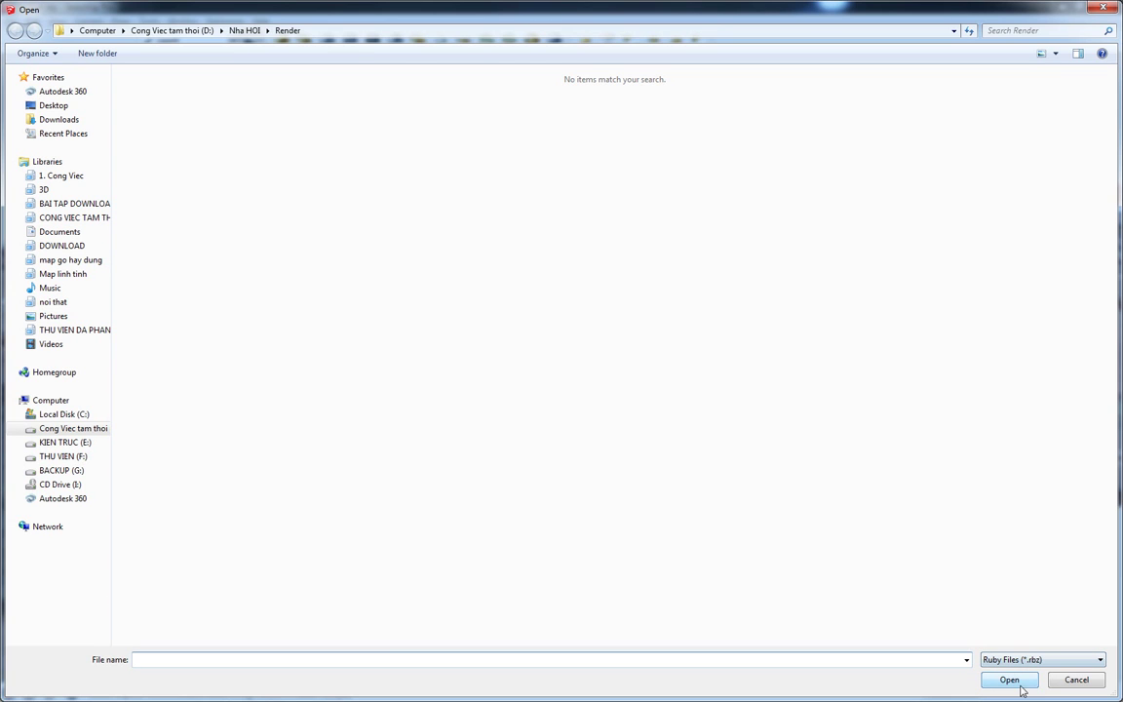
pyautogui.click(1077, 680)
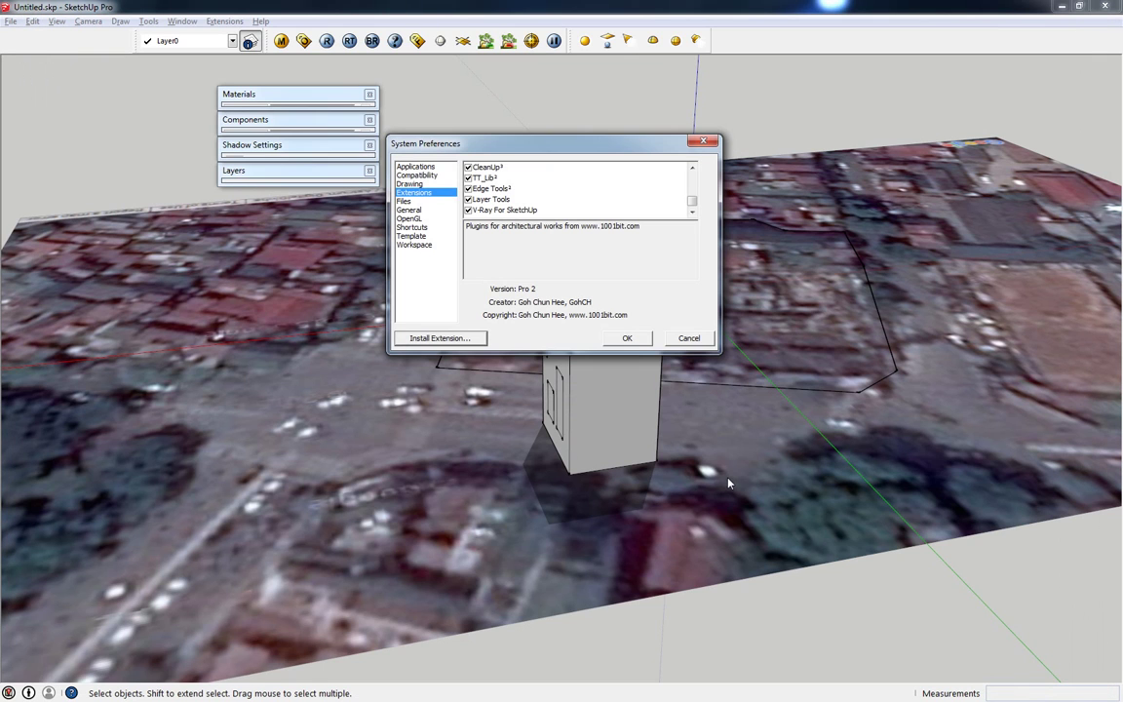
pyautogui.click(404, 202)
pyautogui.click(407, 209)
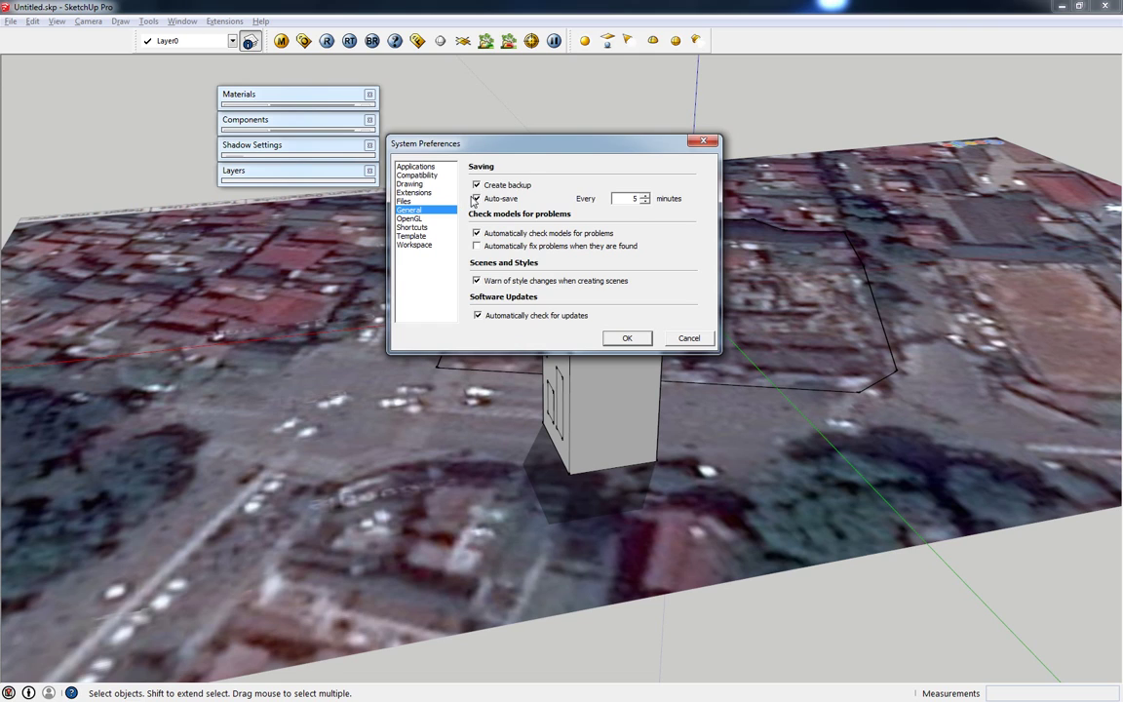
# Turn Auto-save off and back on, keeping it at every 5 minutes.
pyautogui.click(476, 199)
pyautogui.click(476, 199)
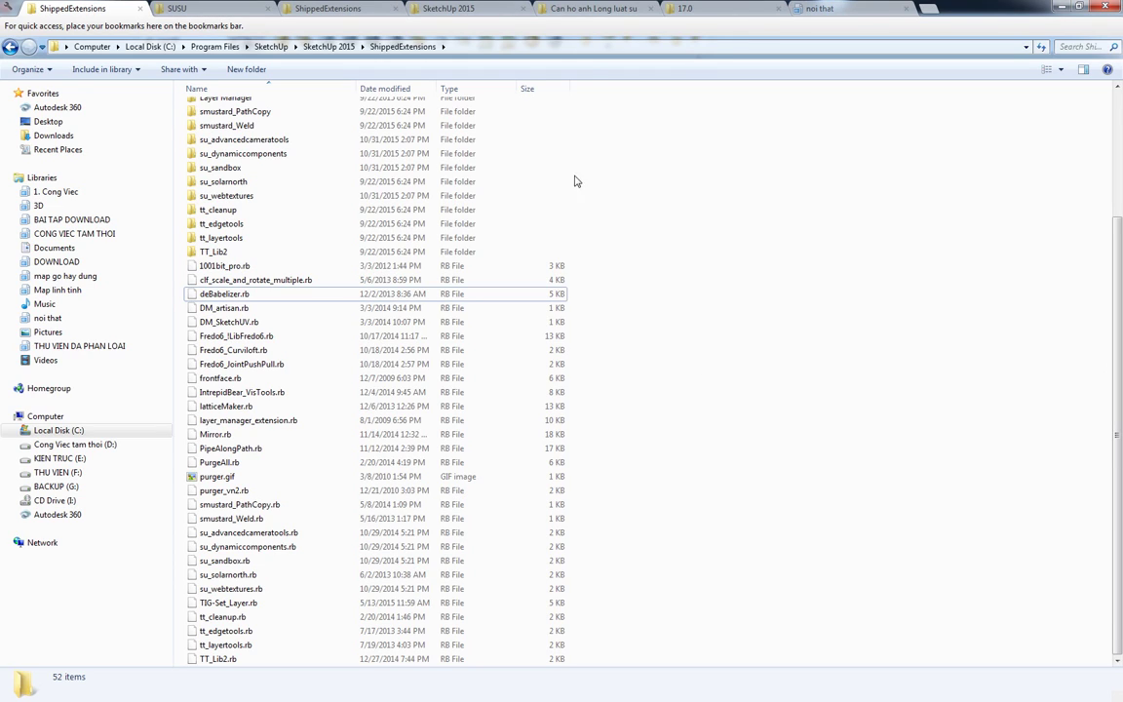
# Scroll the apartment project folder to its SketchUp models and select canh cua.skp and do go phong bo me.skp.
pyautogui.click(542, 14)
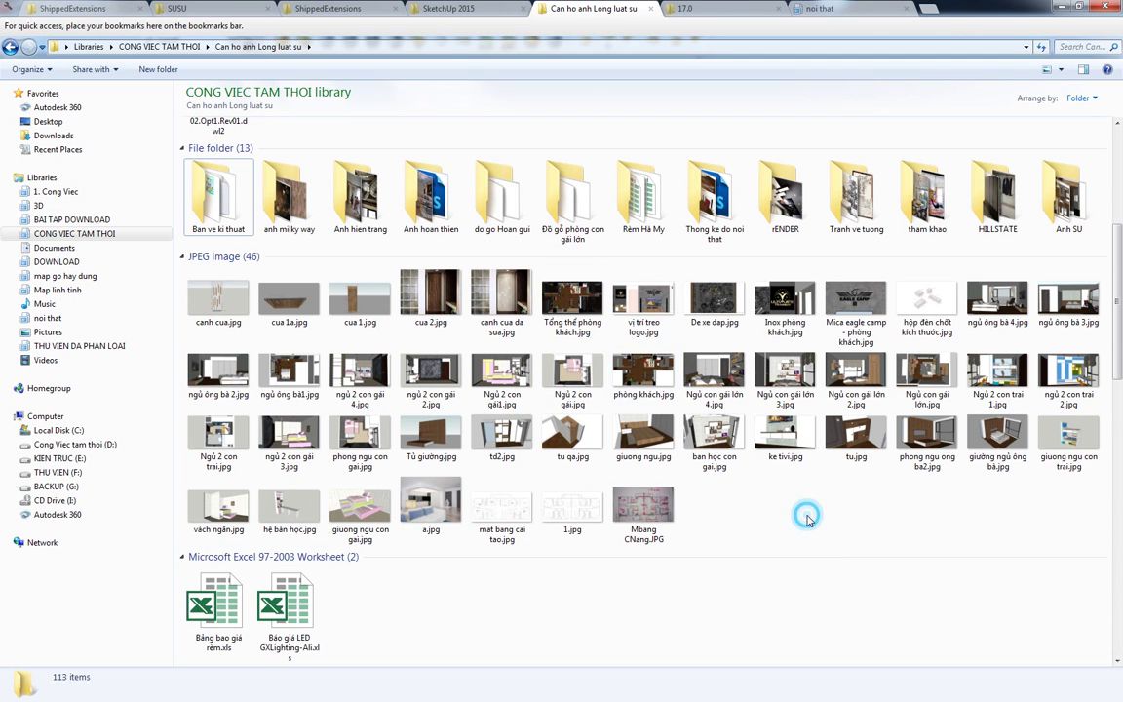
pyautogui.scroll(-5, 805, 512)
pyautogui.scroll(-5, 775, 518)
pyautogui.scroll(-3, 759, 511)
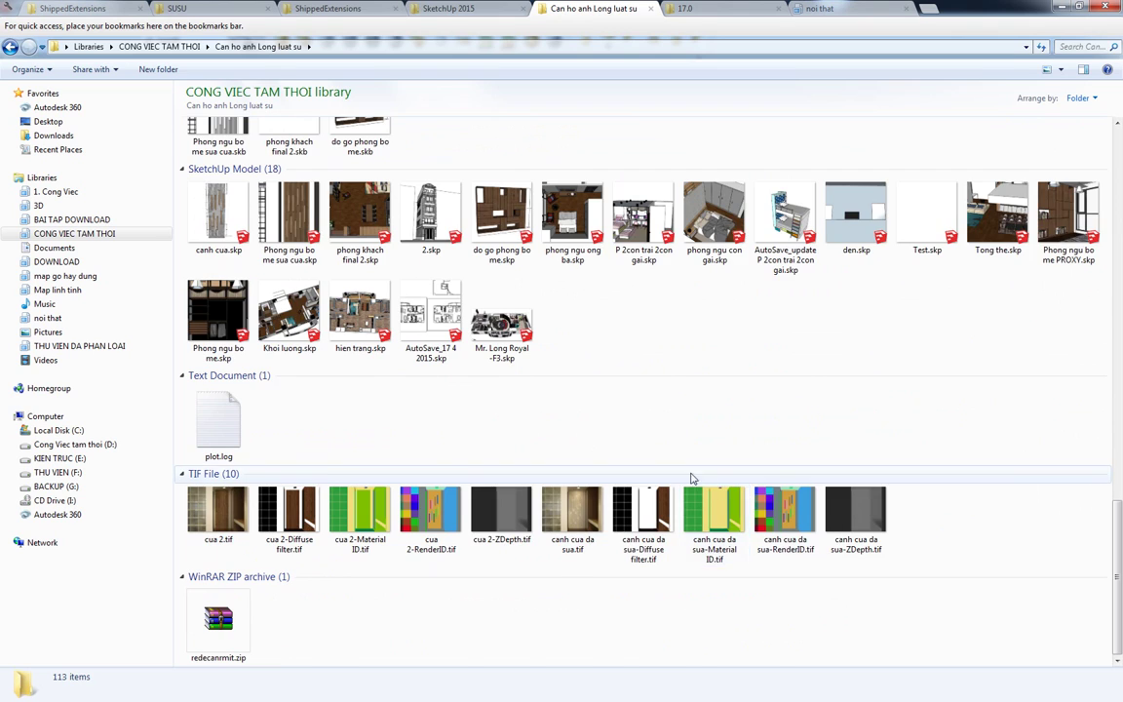
pyautogui.scroll(2, 692, 477)
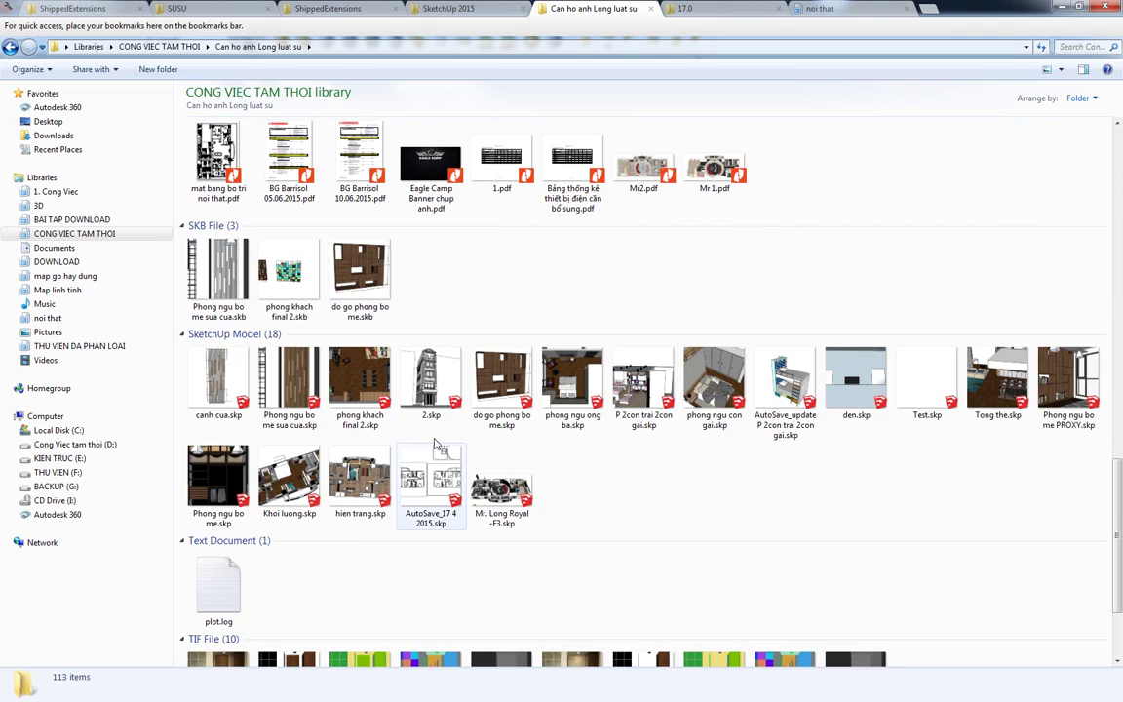
pyautogui.click(216, 390)
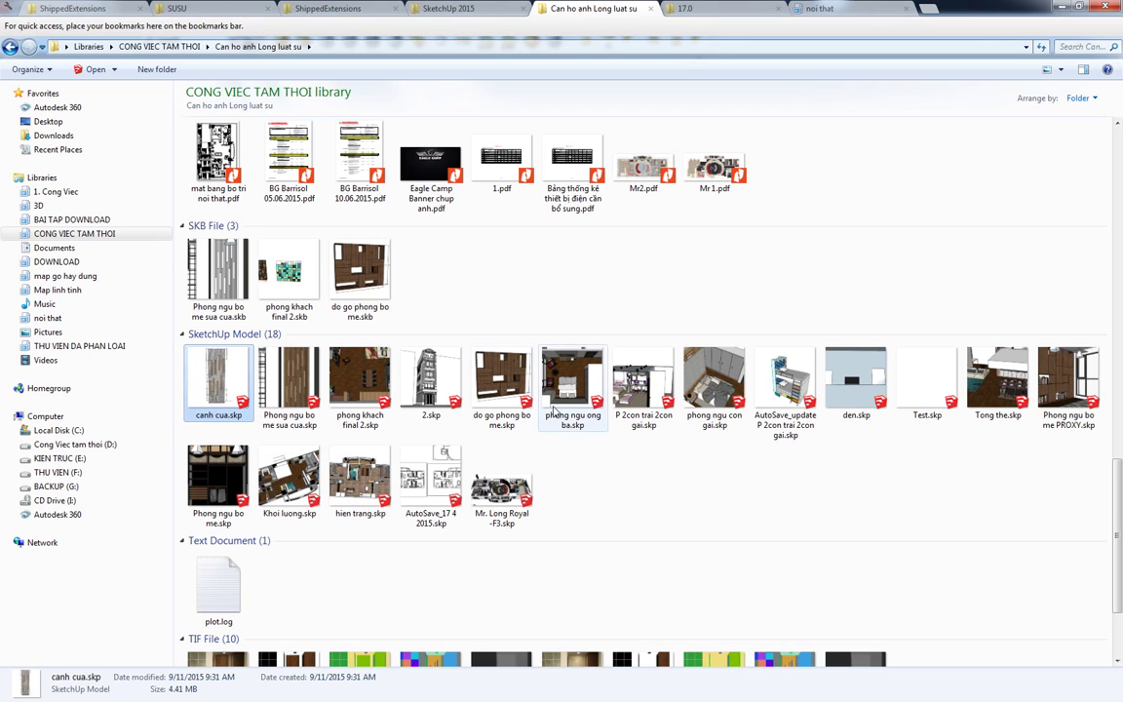
pyautogui.click(506, 426)
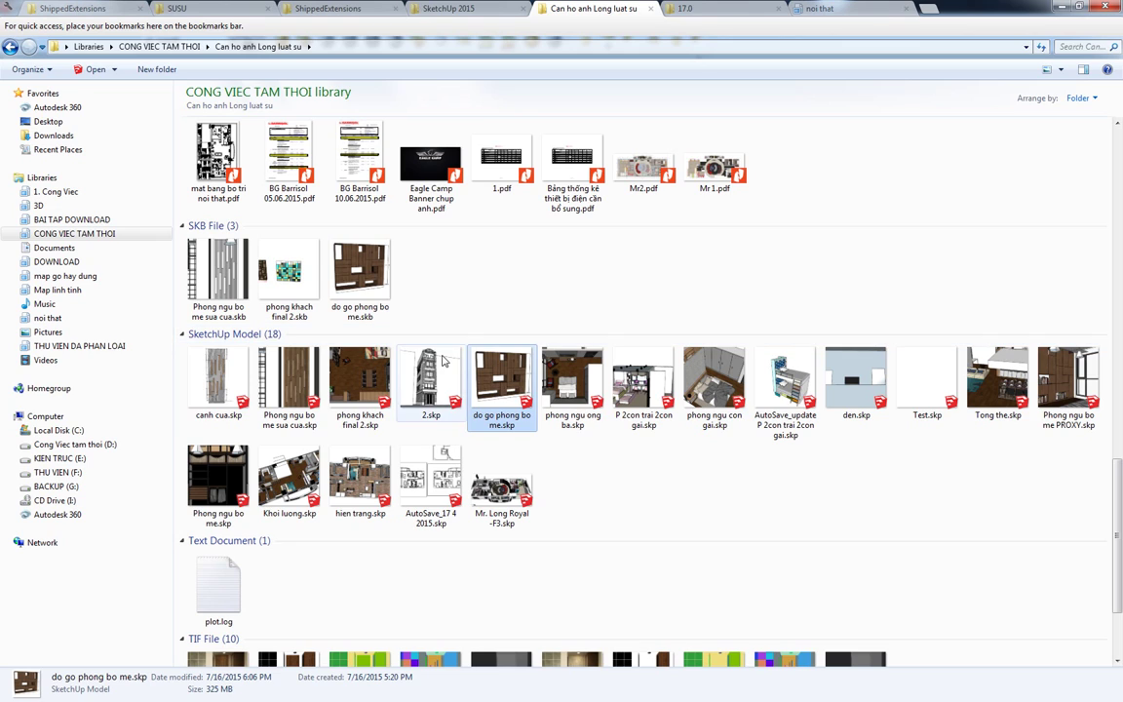
# Select the do go phong bo me.skb backup and try opening it.
pyautogui.click(341, 291)
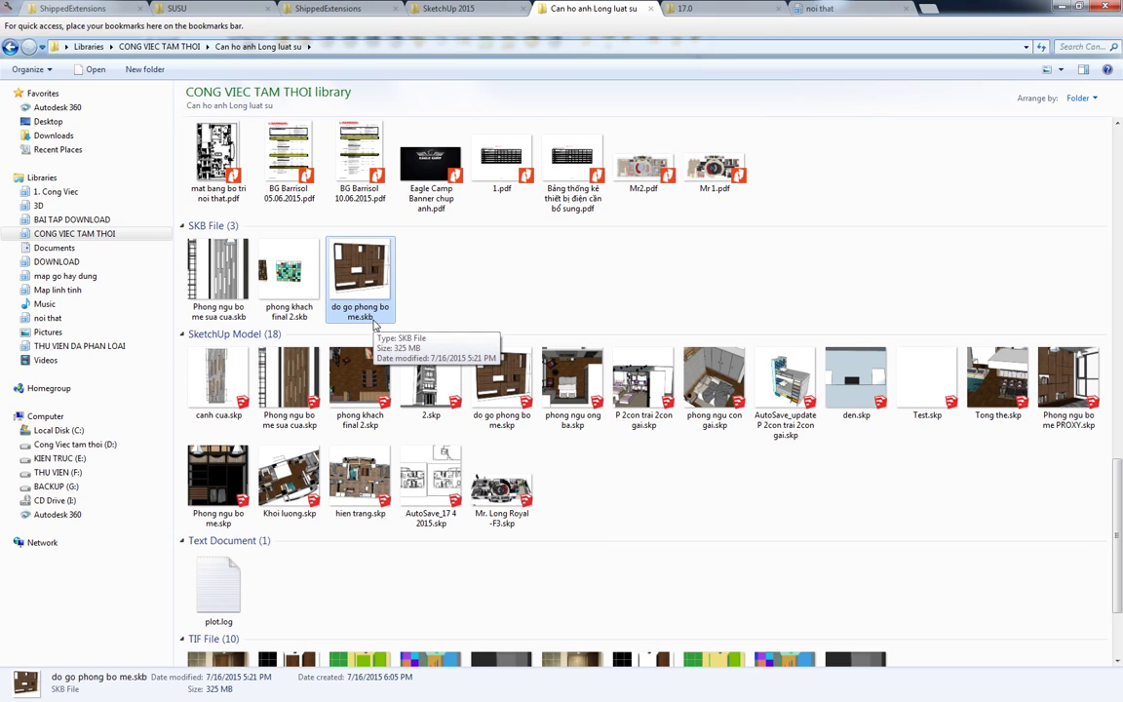
pyautogui.click(509, 395)
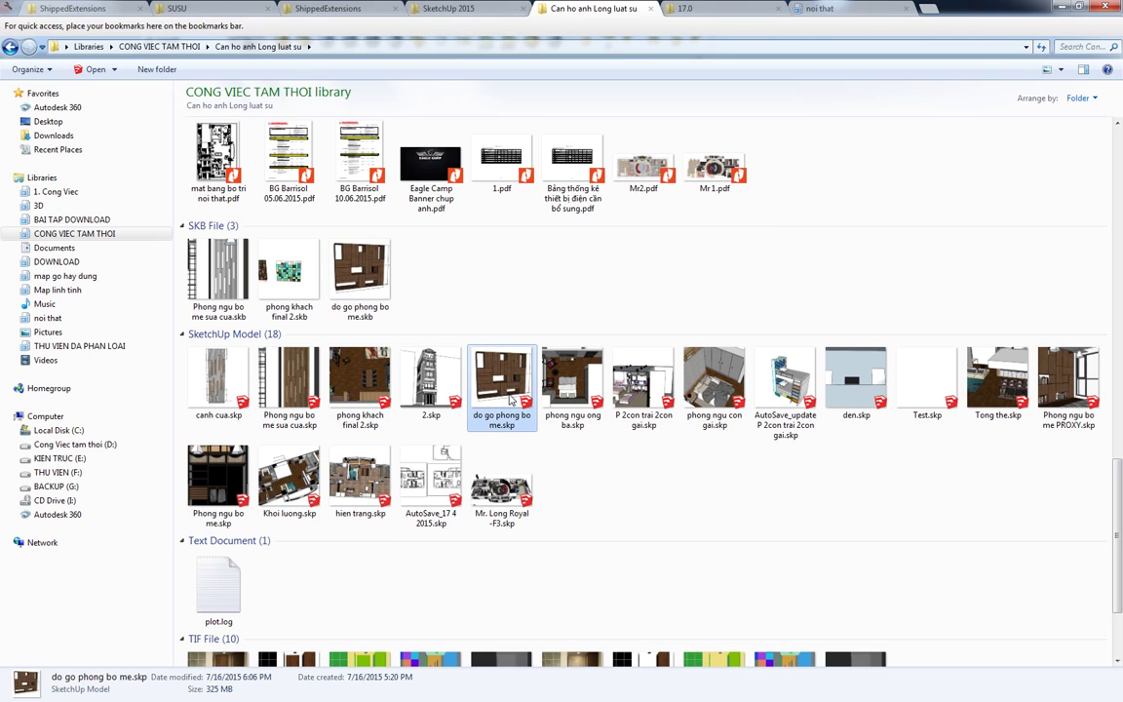
pyautogui.click(349, 275)
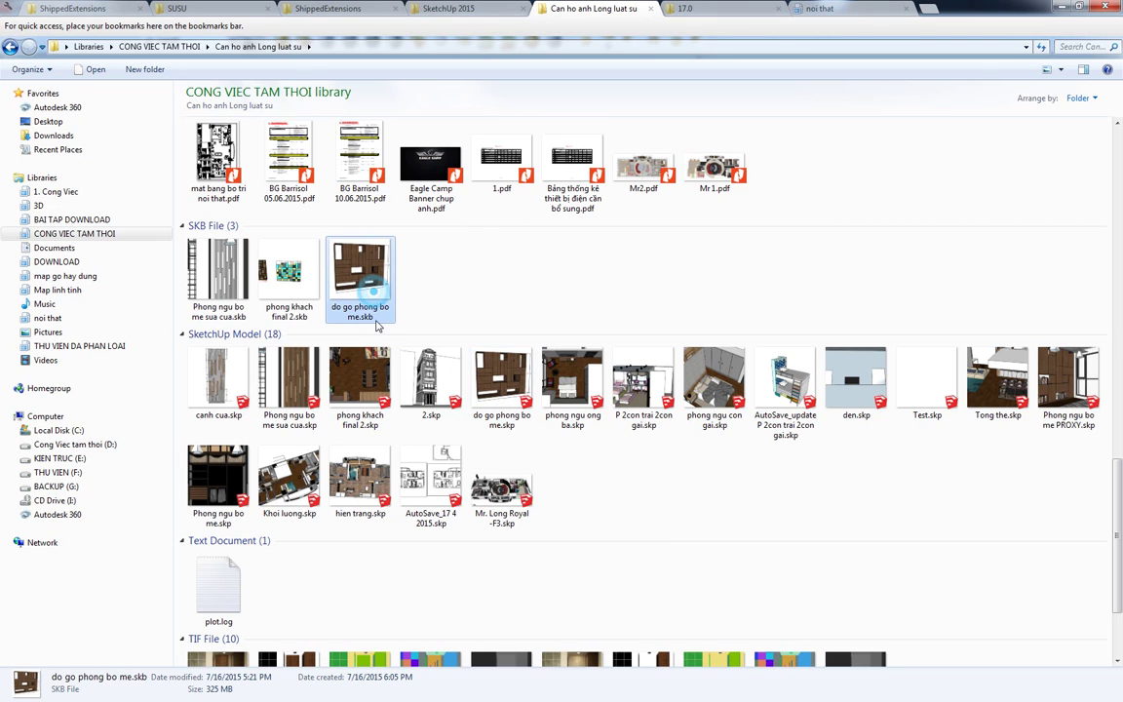
pyautogui.doubleClick(378, 326)
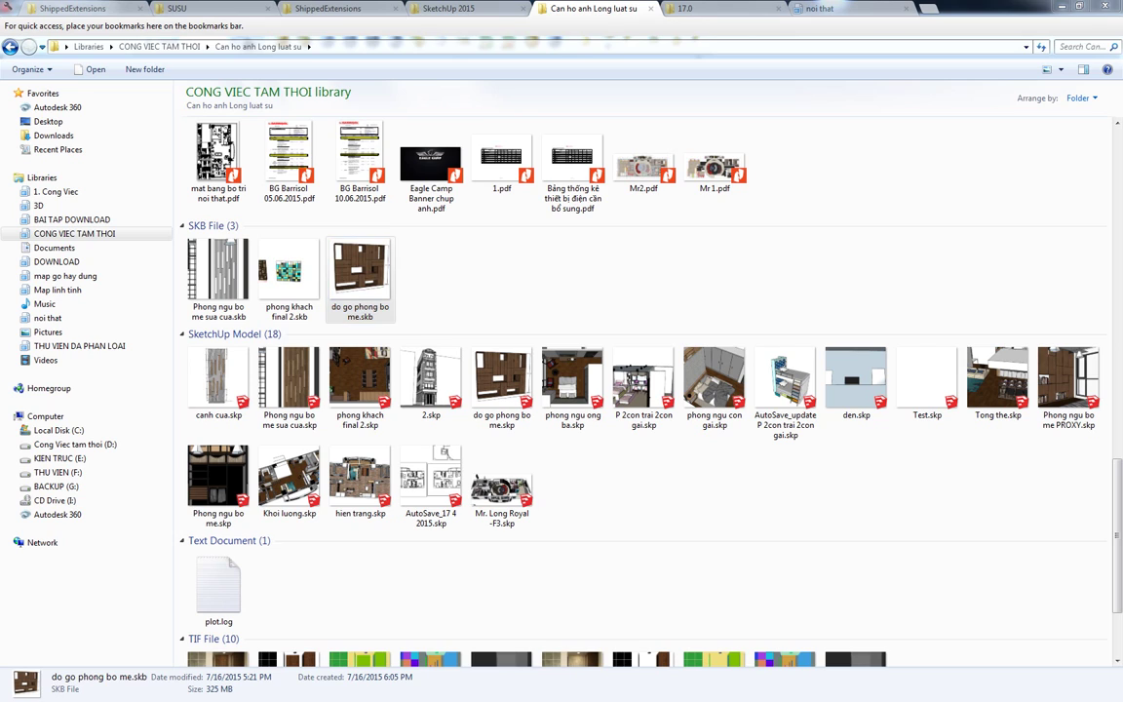
pyautogui.click(342, 268)
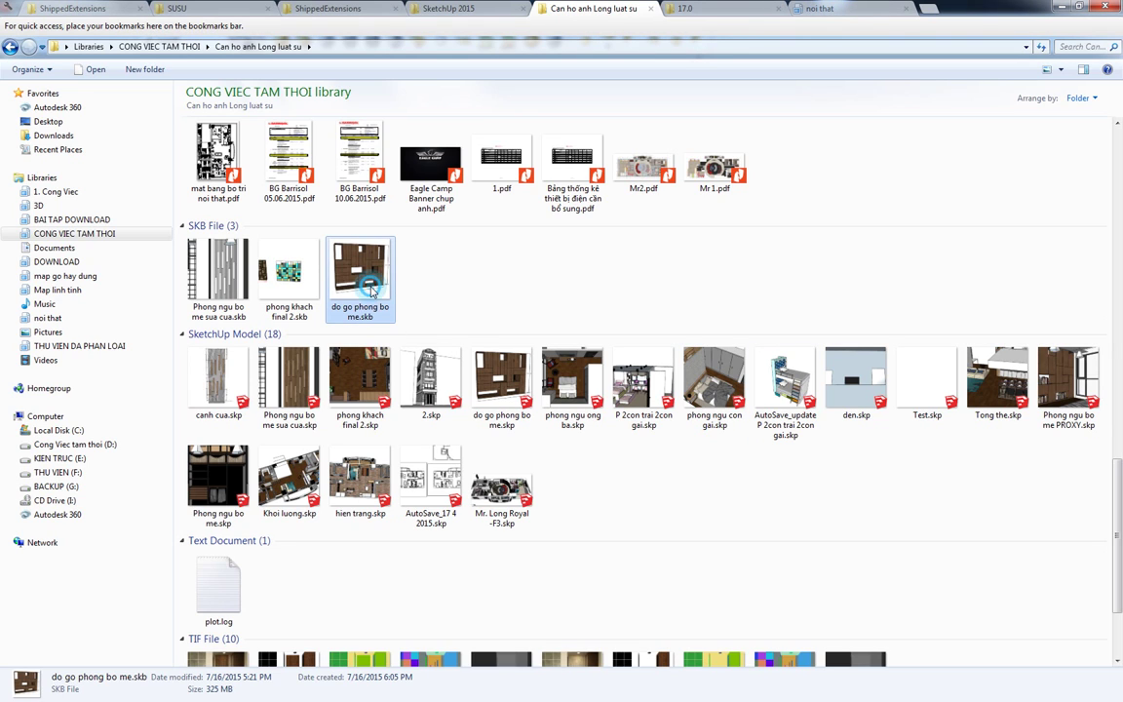
pyautogui.click(379, 315)
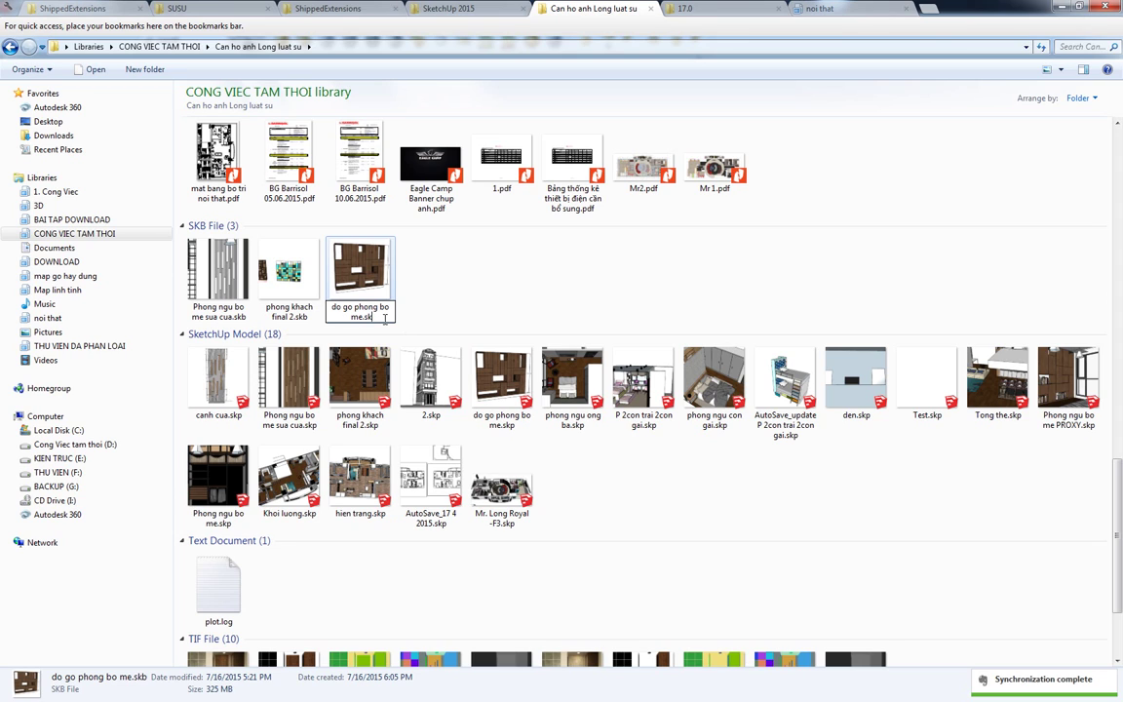
pyautogui.write('p')
pyautogui.press('Return')
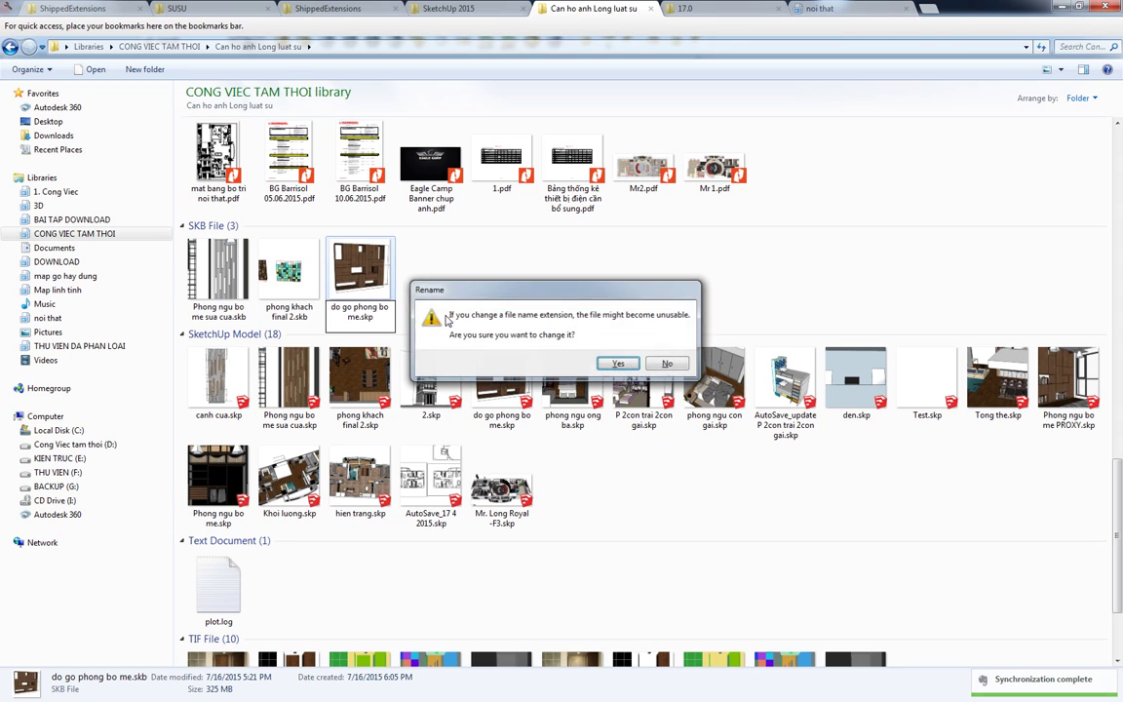
pyautogui.click(614, 333)
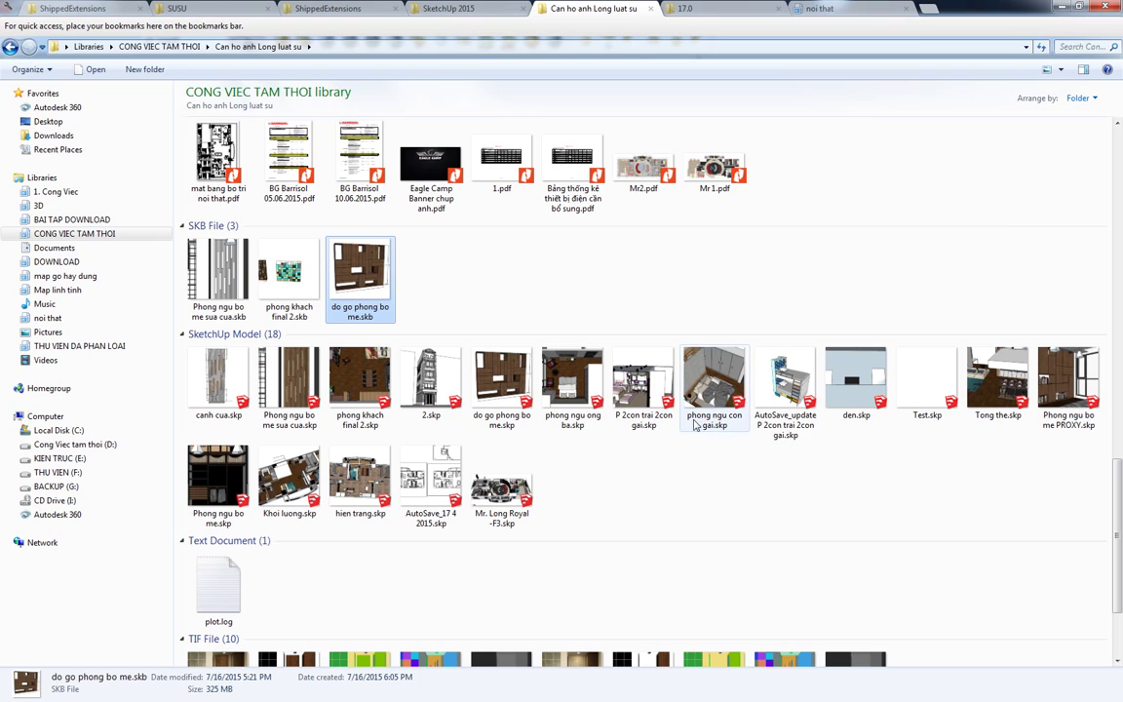
# Open the 109 MB AutoSave_update P 2con trai 2con gai.skp model, retrying once.
pyautogui.click(644, 385)
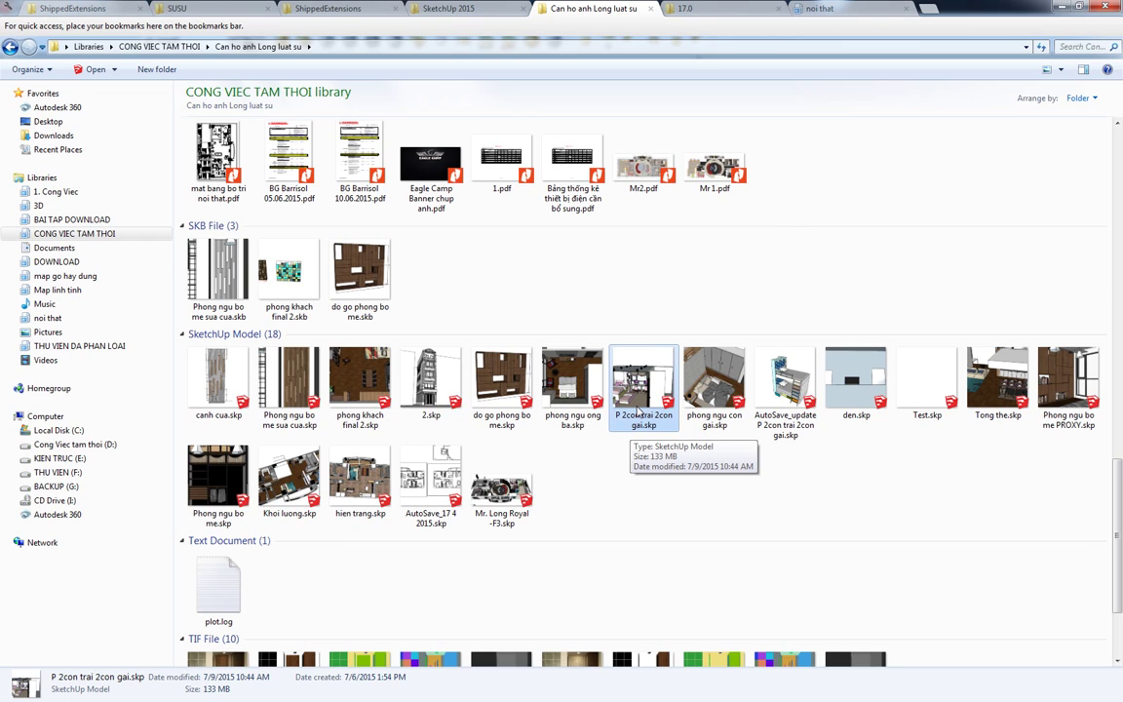
pyautogui.doubleClick(788, 418)
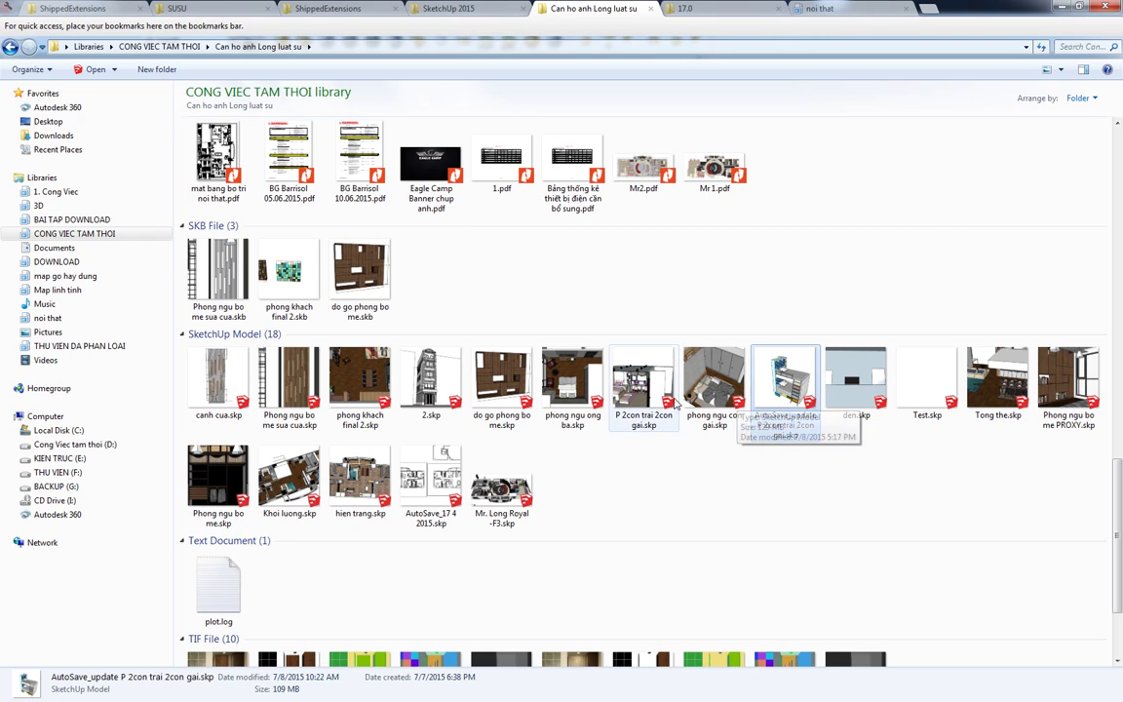
pyautogui.click(644, 385)
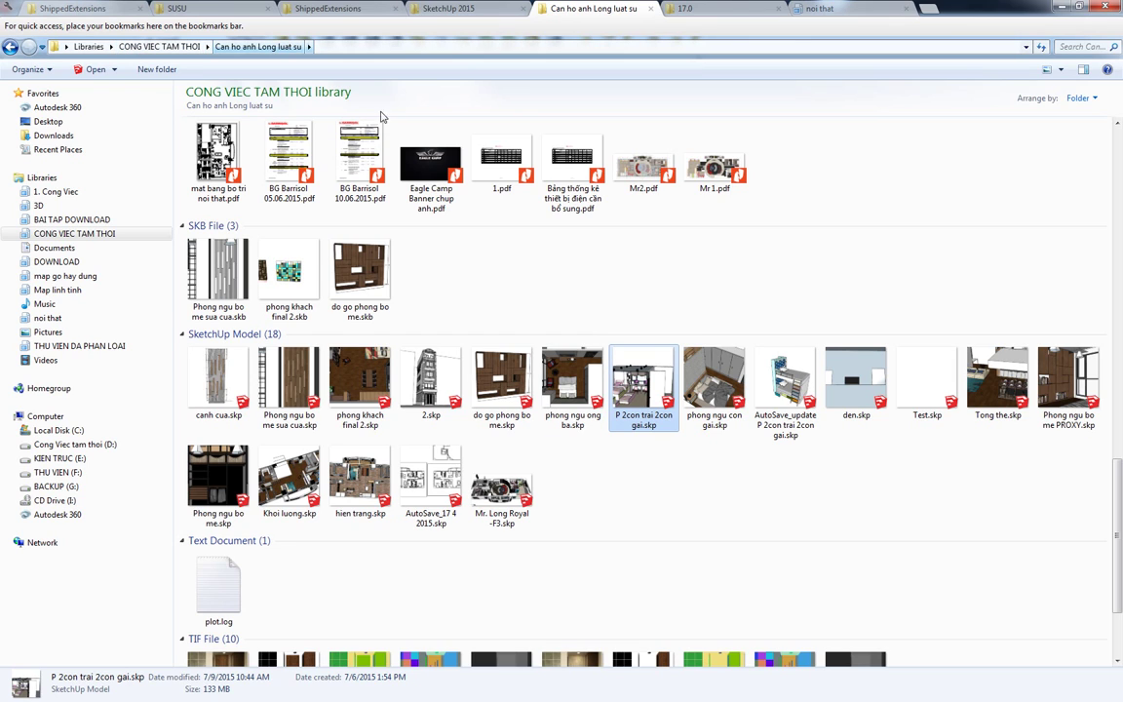
pyautogui.doubleClick(776, 378)
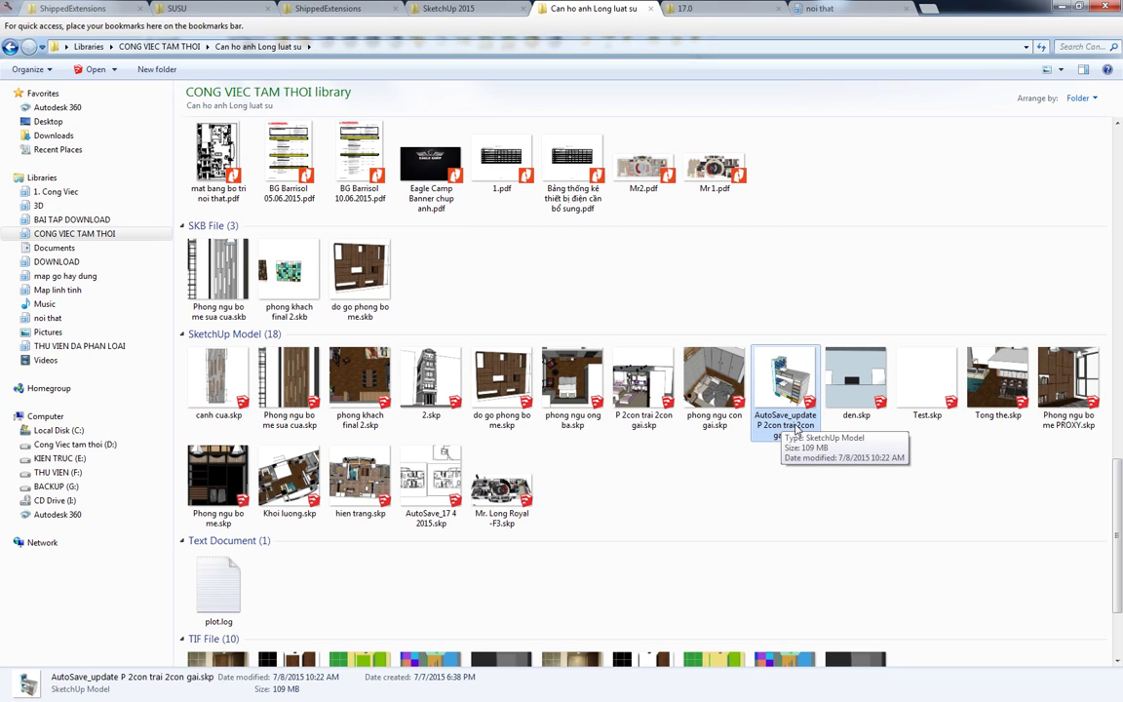
# Browse the Documents library in Explorer, then bring up the 17.0 video folder window.
pyautogui.click(45, 249)
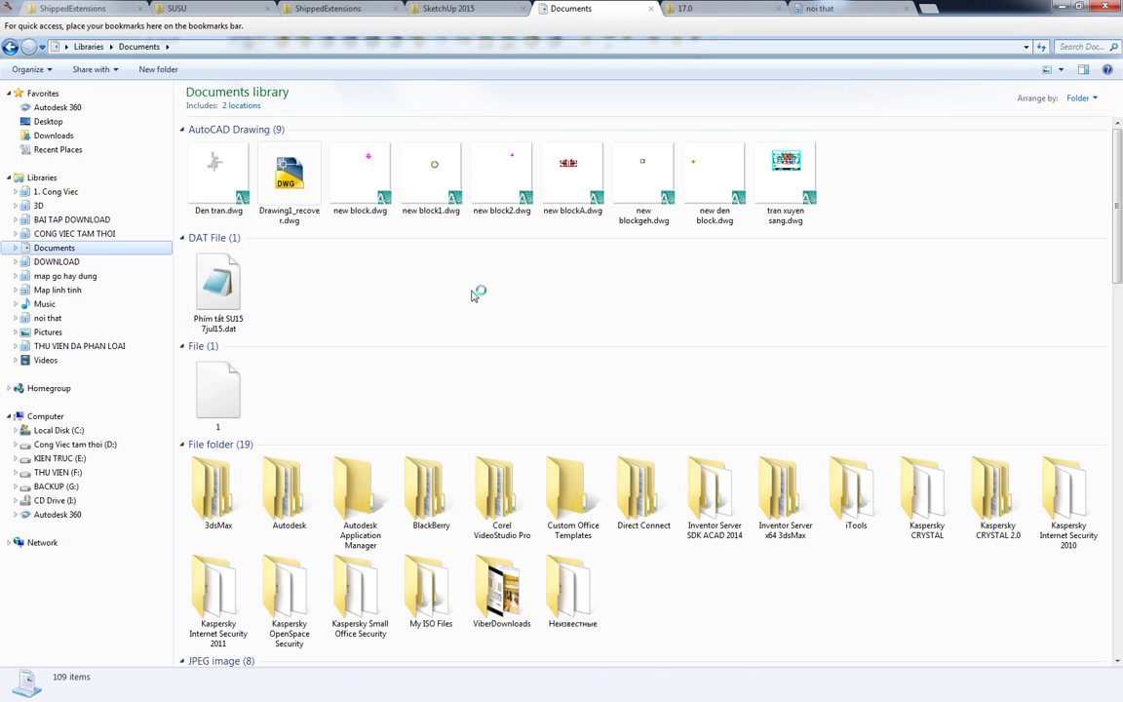
pyautogui.scroll(-5, 477, 382)
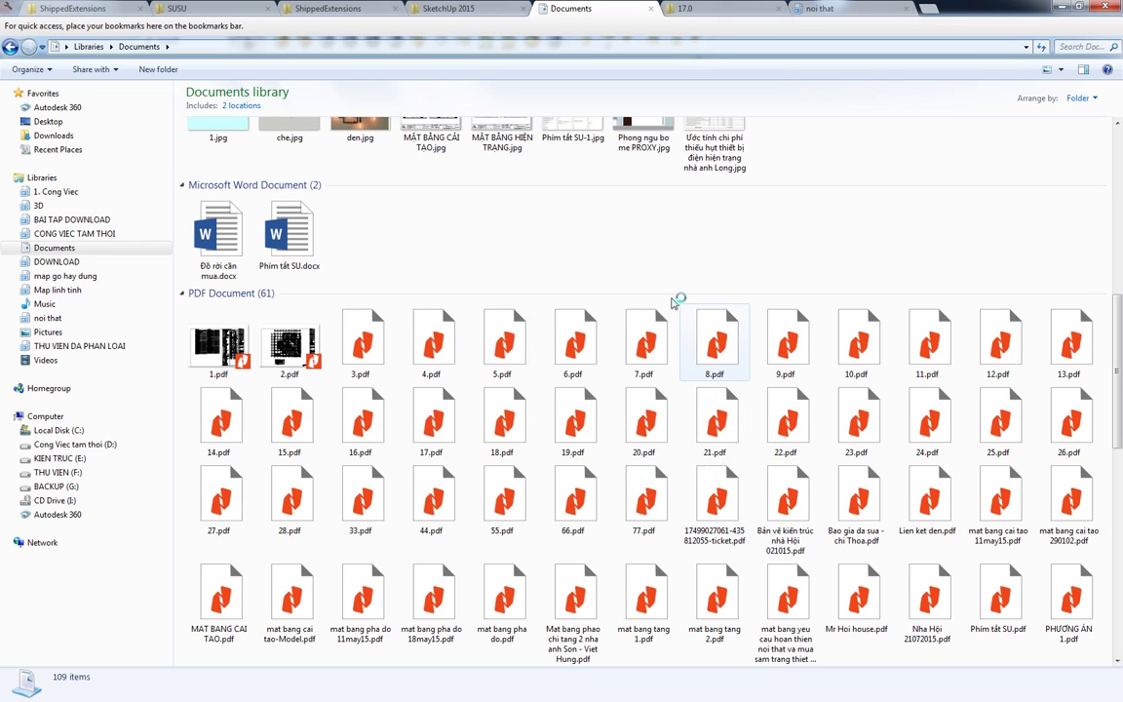
pyautogui.click(687, 7)
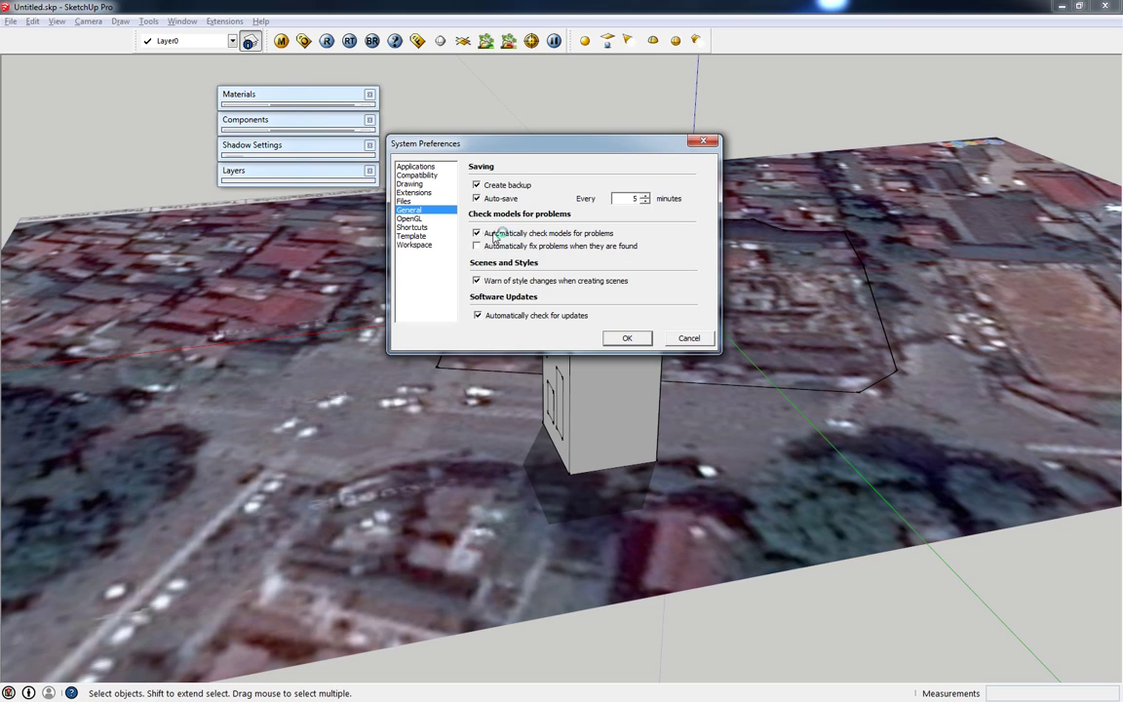
# Review the OpenGL, Shortcuts and Template preference pages.
pyautogui.click(408, 219)
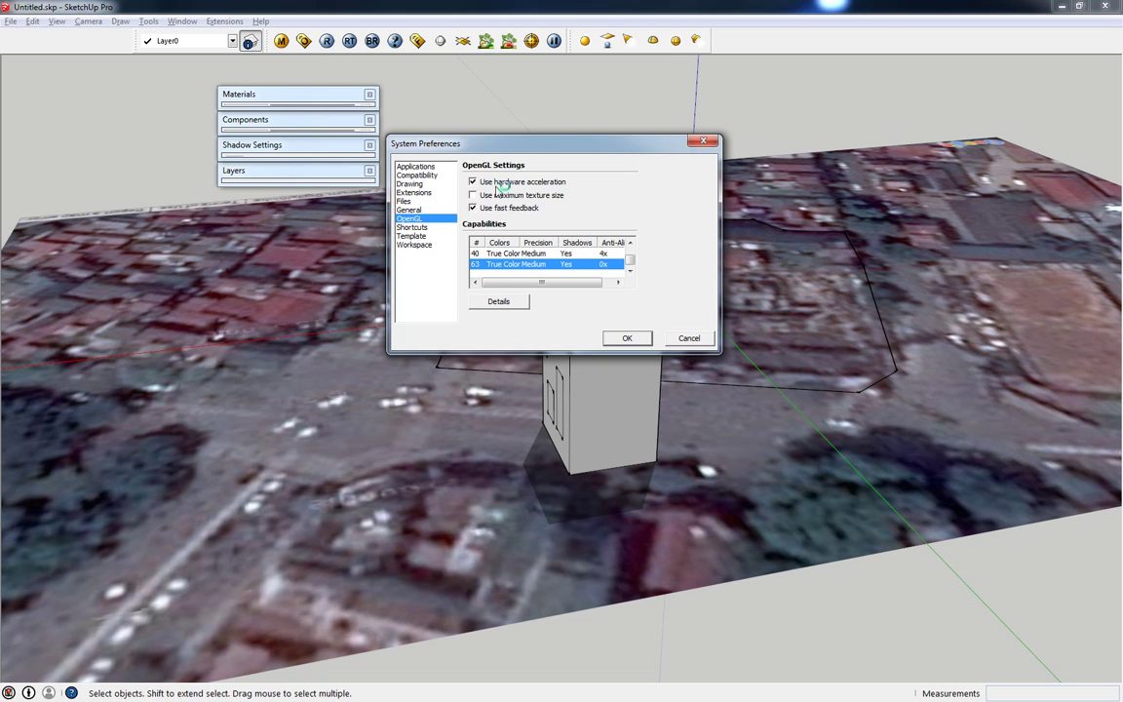
pyautogui.click(414, 228)
pyautogui.click(414, 236)
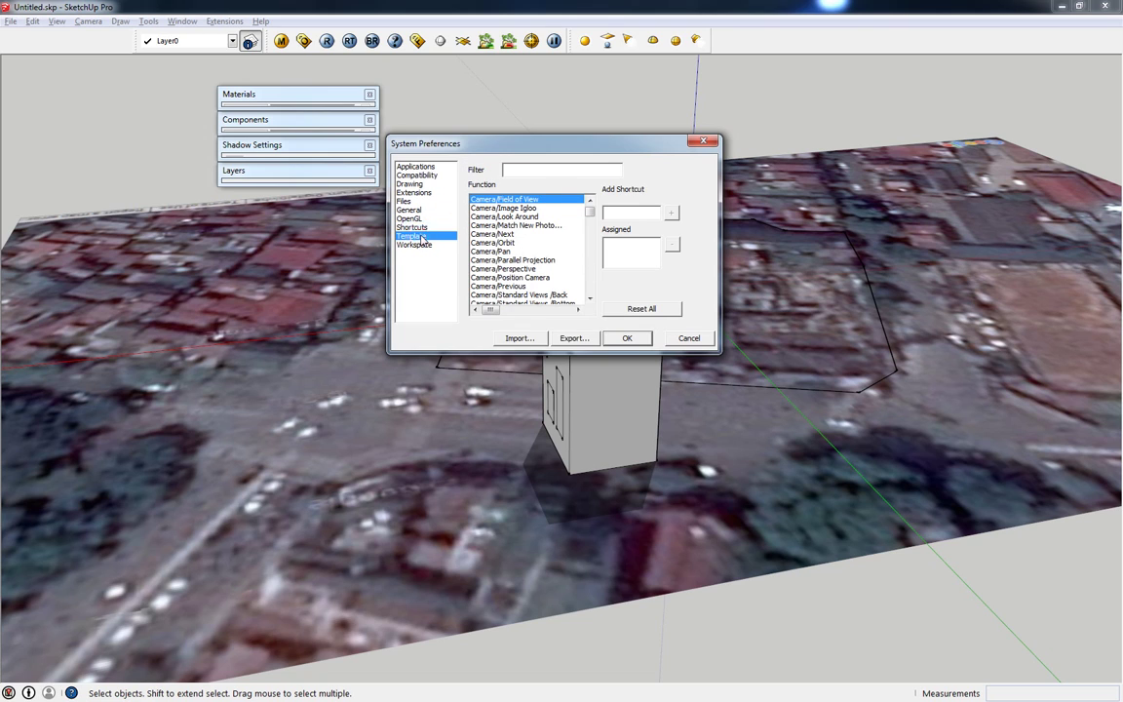
# Turn off Use large tool buttons in Workspace preferences and confirm with OK.
pyautogui.click(419, 245)
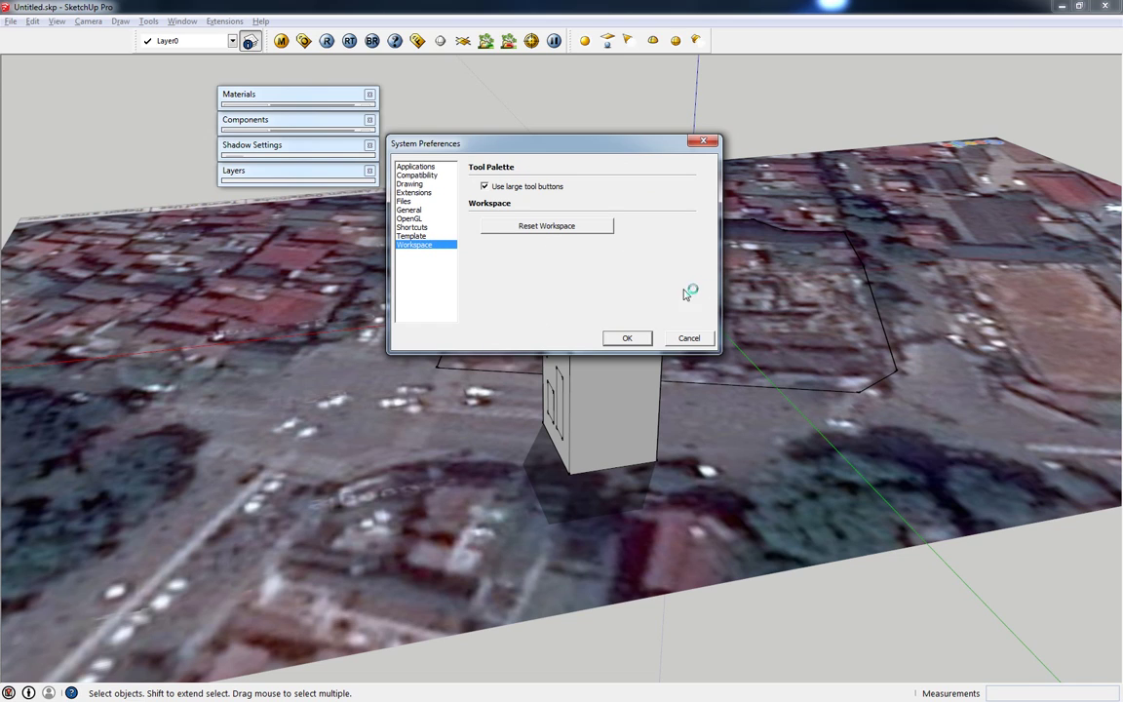
pyautogui.click(492, 186)
pyautogui.click(624, 337)
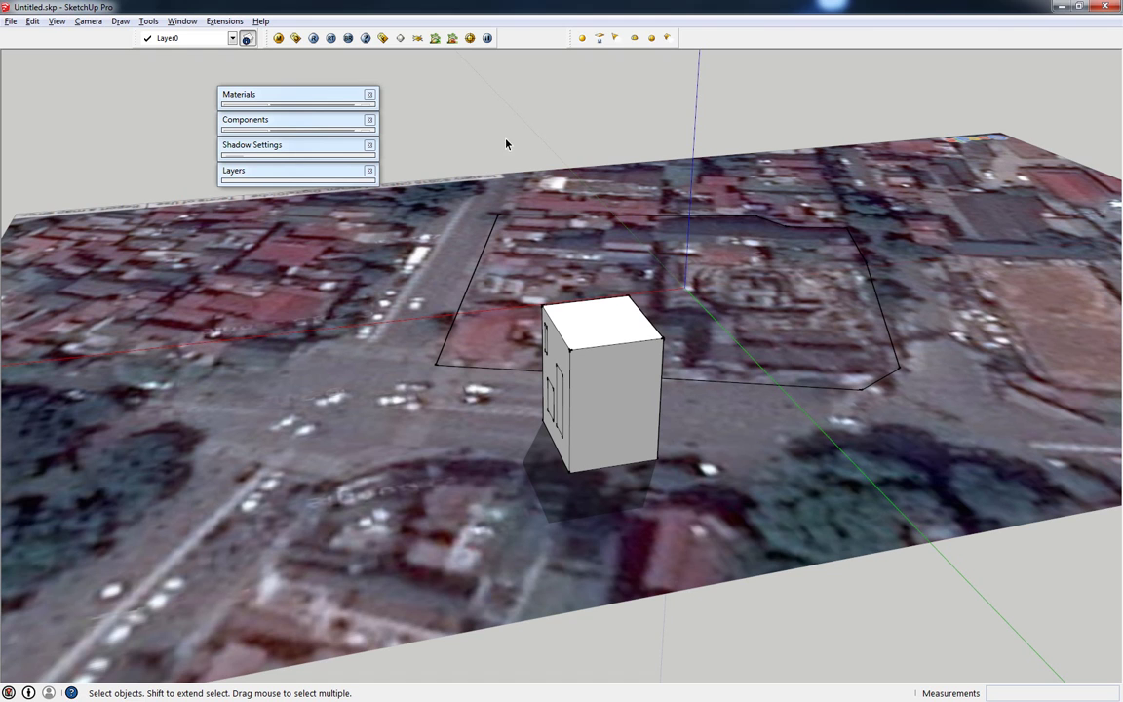
# Orbit down to a low, flatter view of the box building on the satellite terrain.
pyautogui.moveTo(506, 144)
pyautogui.mouseDown(button='middle')
pyautogui.moveTo(664, 269)
pyautogui.moveTo(620, 231)
pyautogui.mouseUp(button='middle')
pyautogui.moveTo(552, 307)
pyautogui.mouseDown(button='middle')
pyautogui.moveTo(722, 289)
pyautogui.moveTo(664, 255)
pyautogui.moveTo(624, 302)
pyautogui.moveTo(641, 338)
pyautogui.mouseUp(button='middle')
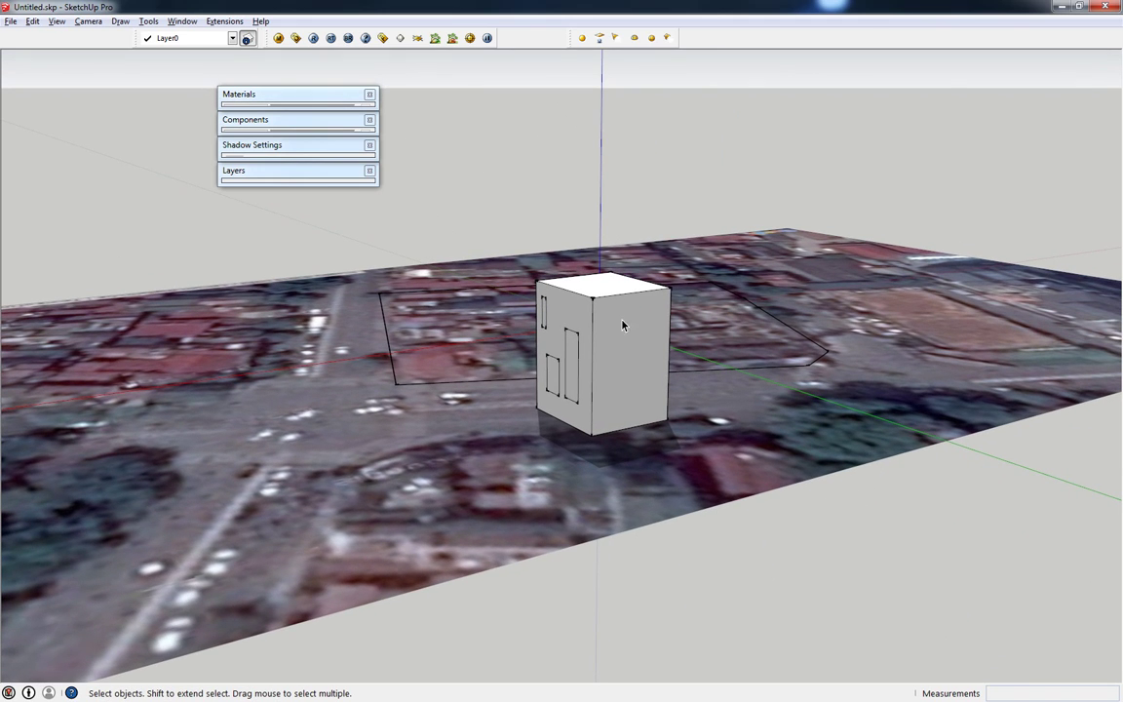